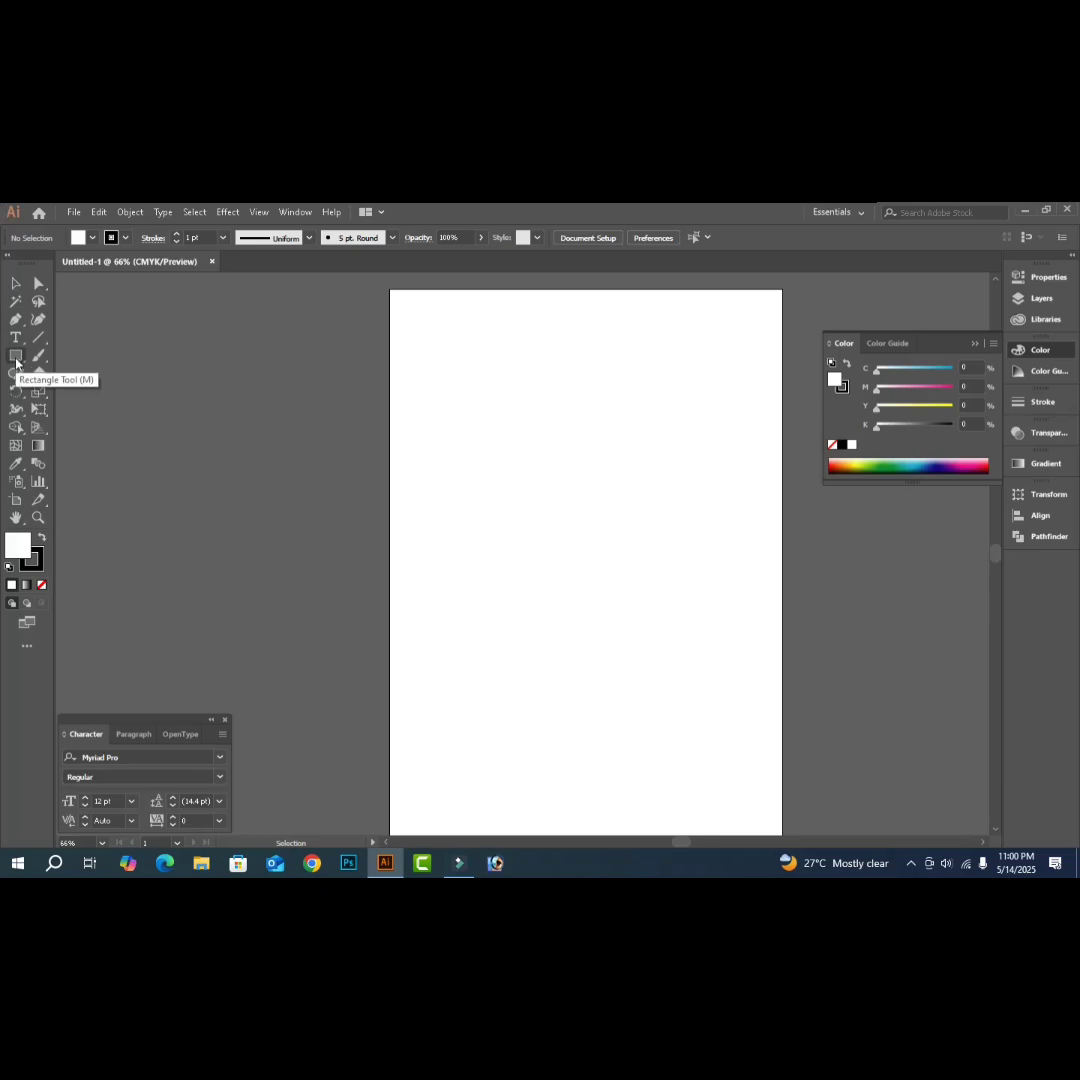
- Draw a rough rectangle across the page, then delete it
left_click(17, 356)
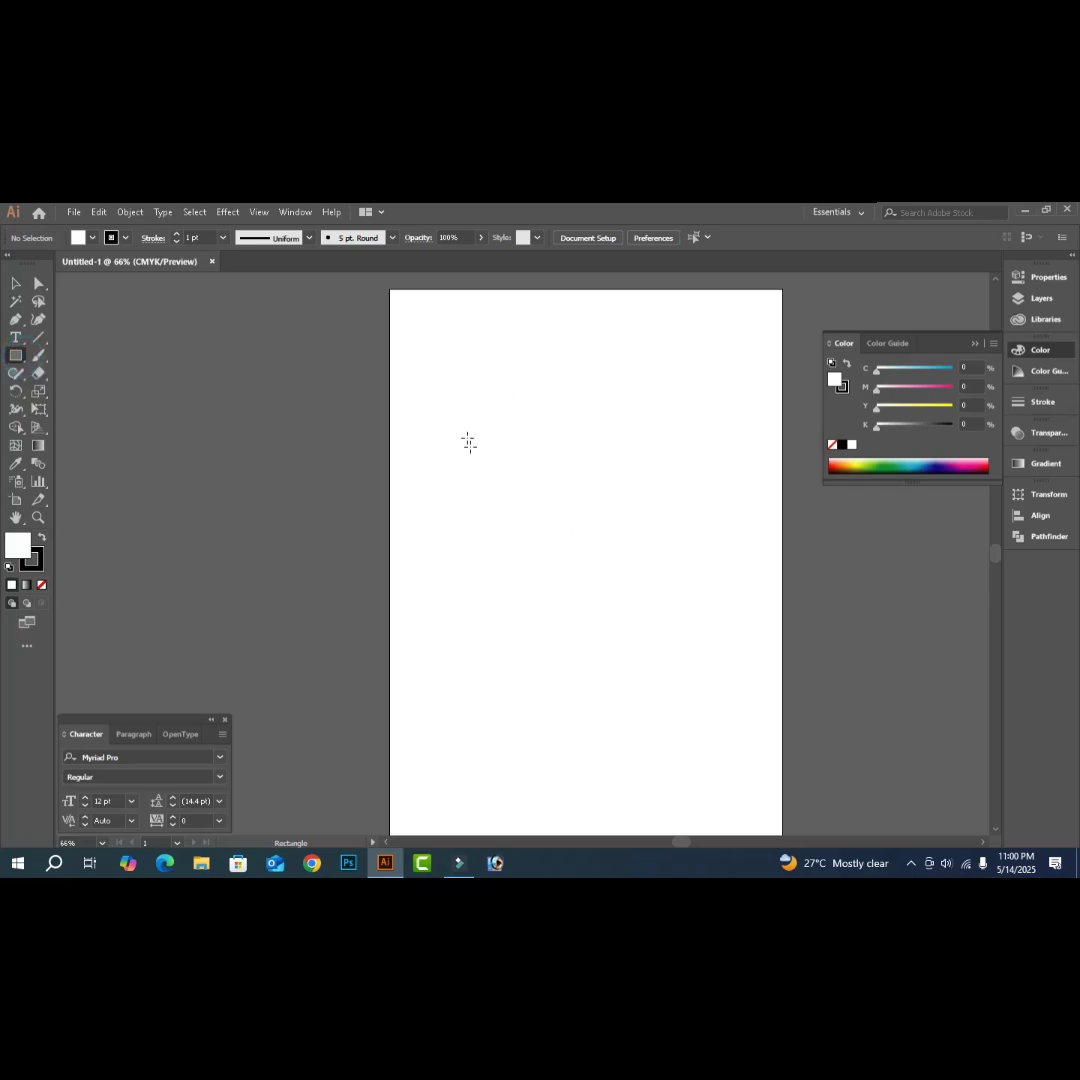
left_click_drag(433, 370, 751, 776)
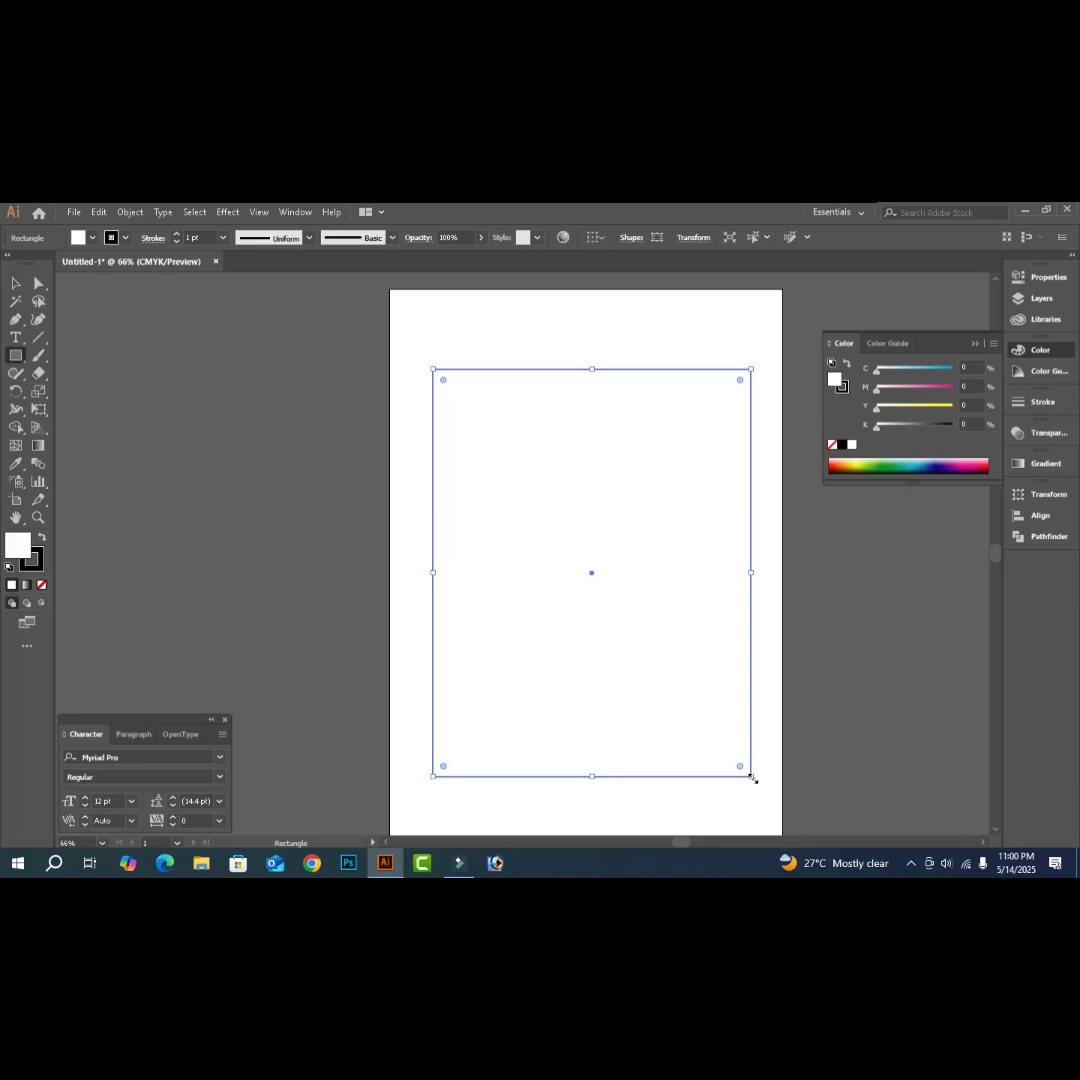
key("Delete")
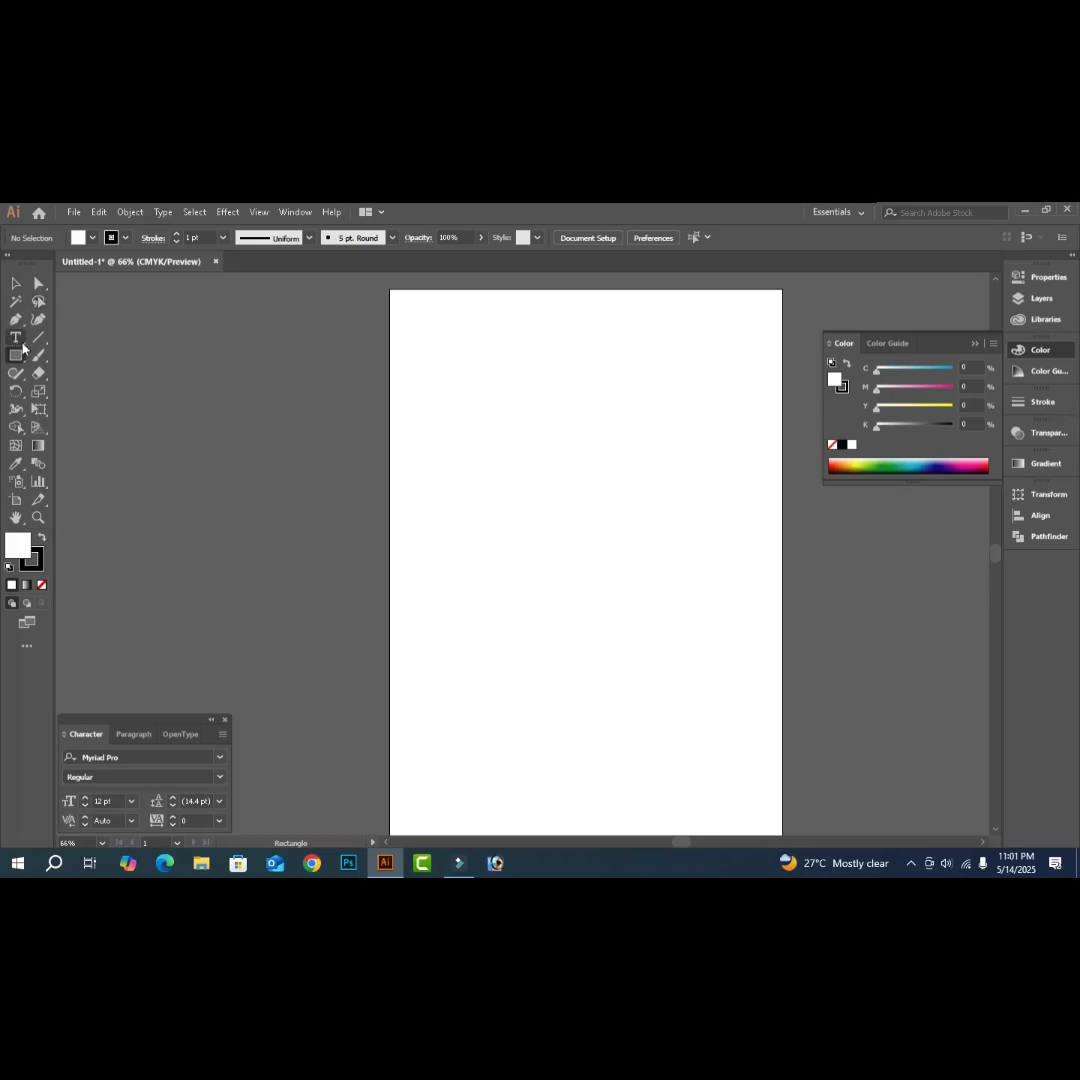
- Create an exact 8 by 11 inch rectangle and move it over the page
left_click(22, 352)
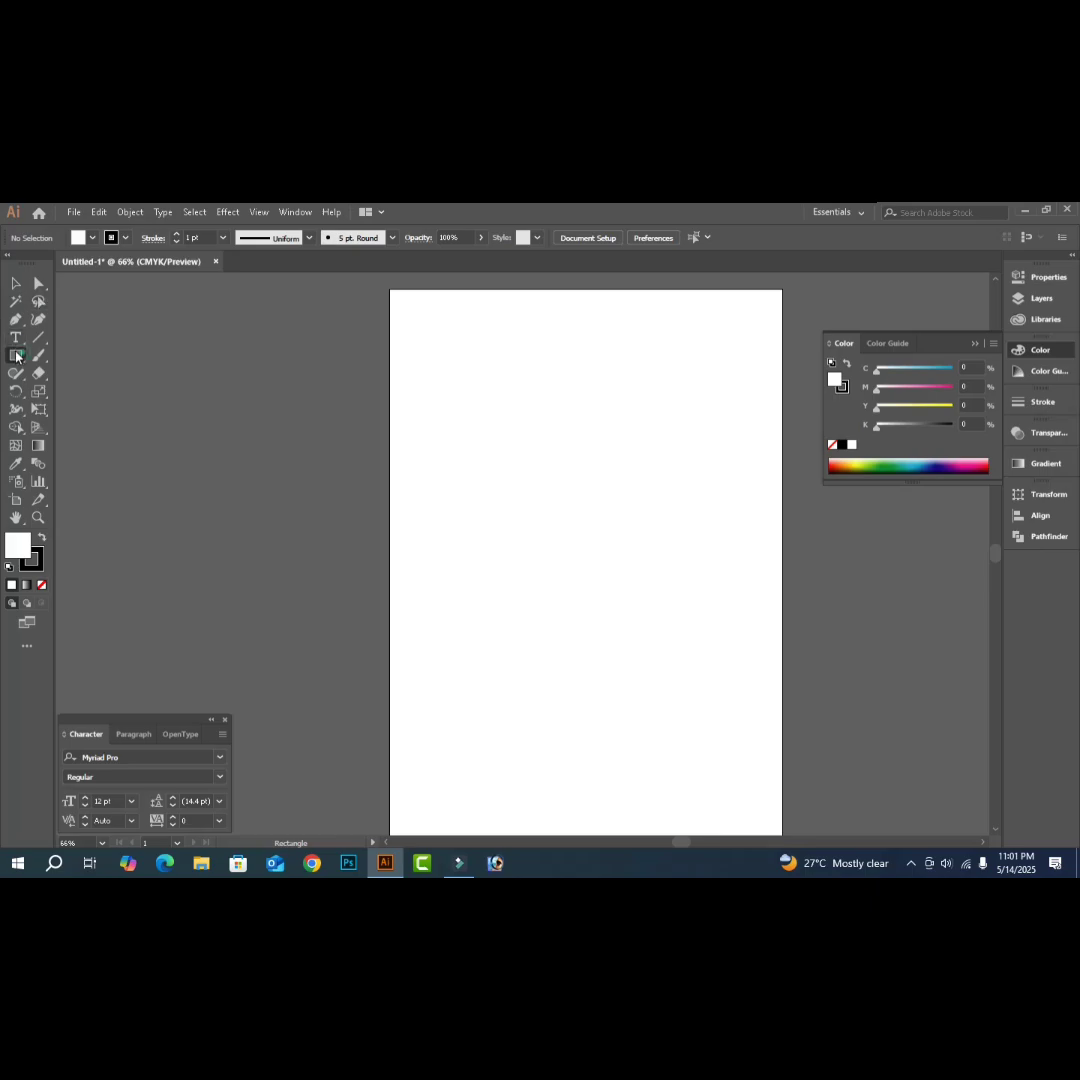
left_click(530, 465)
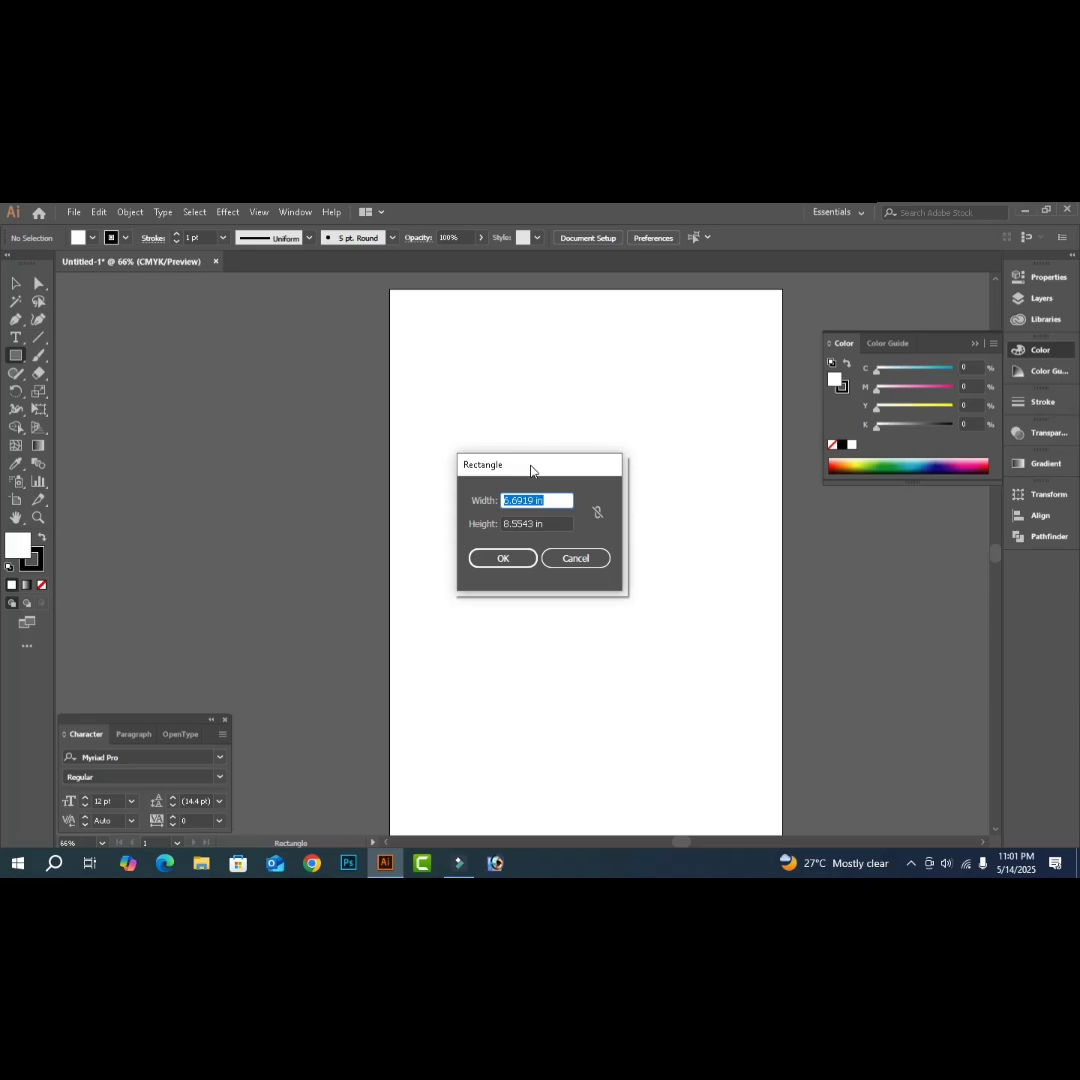
type("8")
key("Tab")
type("11")
key("Return")
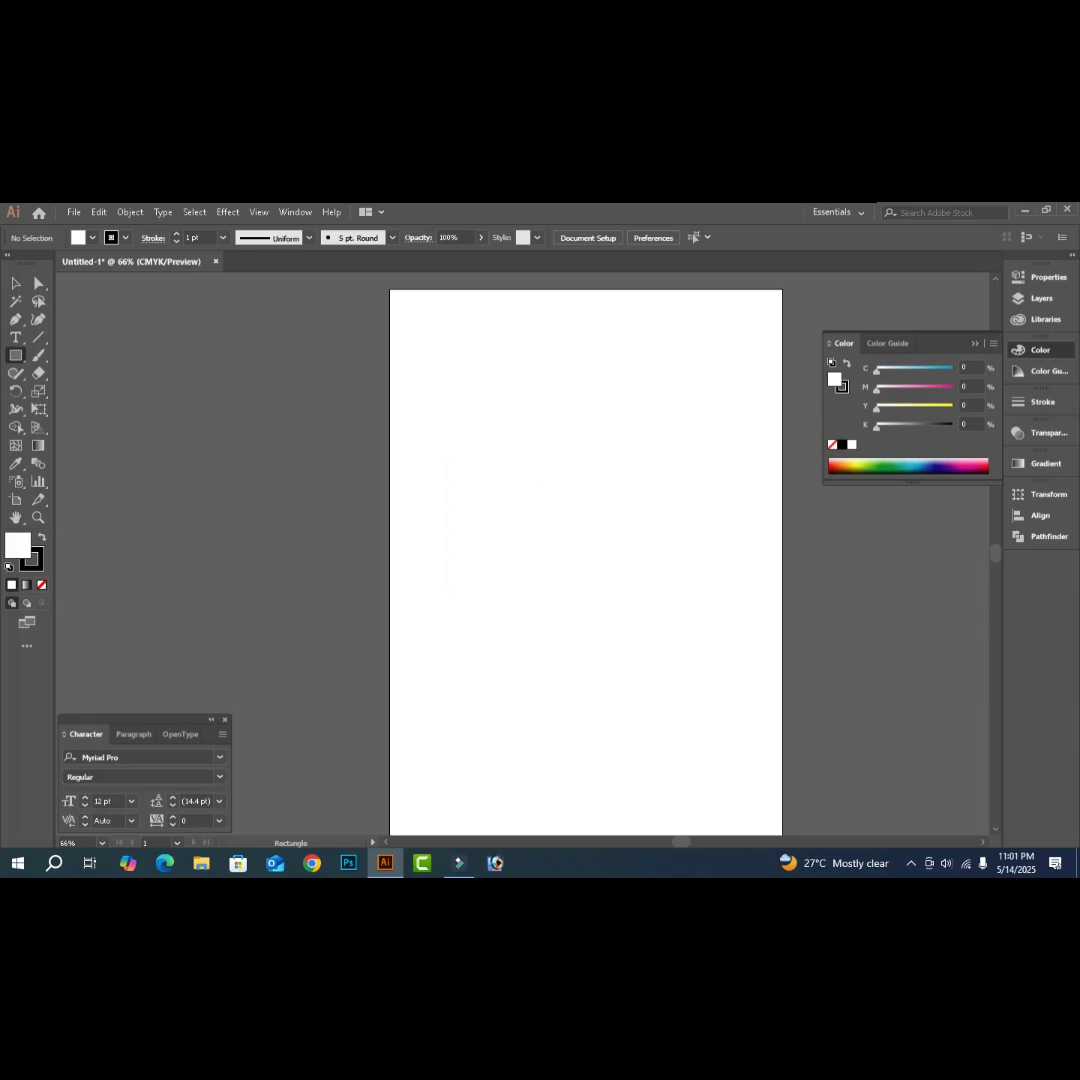
left_click(17, 283)
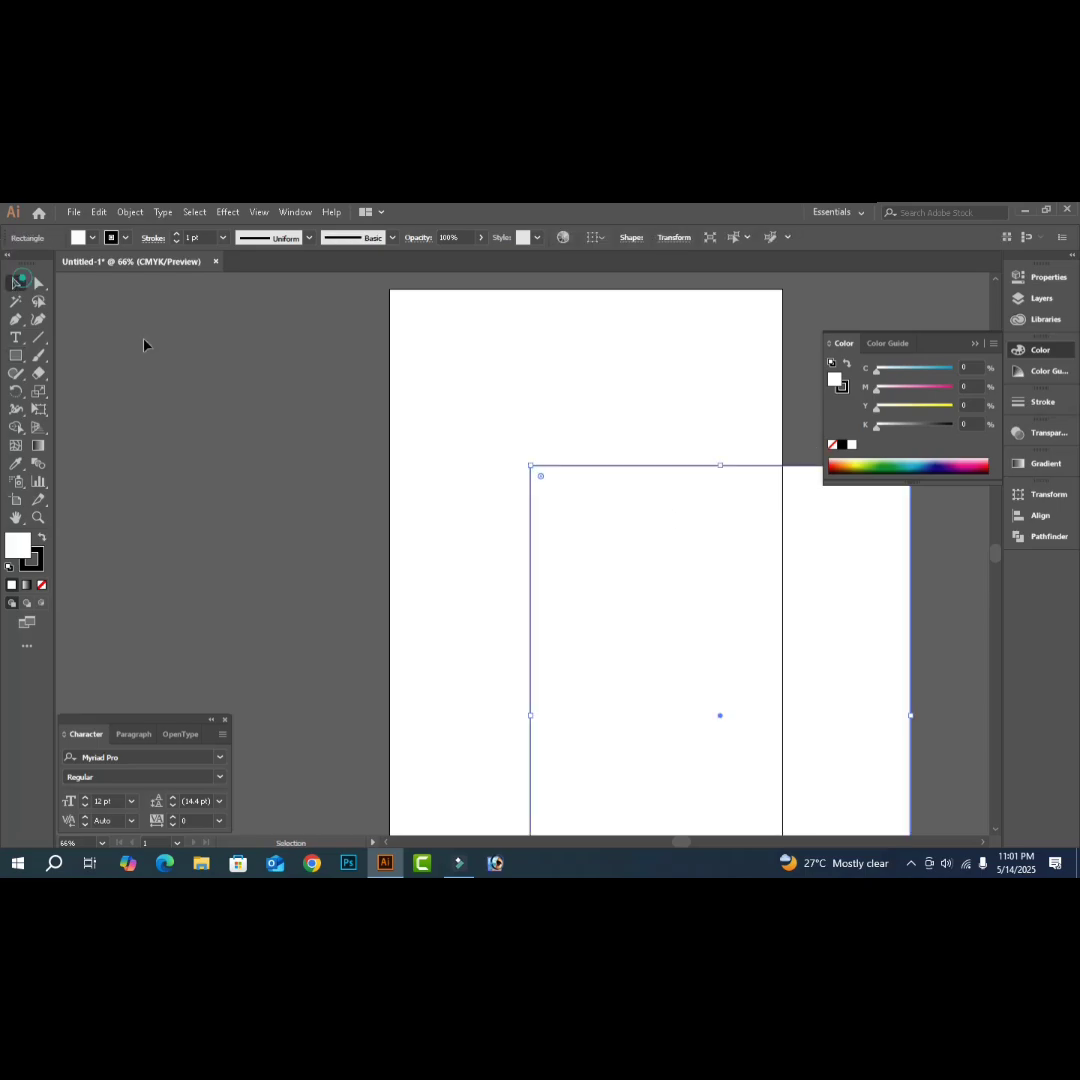
left_click_drag(718, 621, 579, 475)
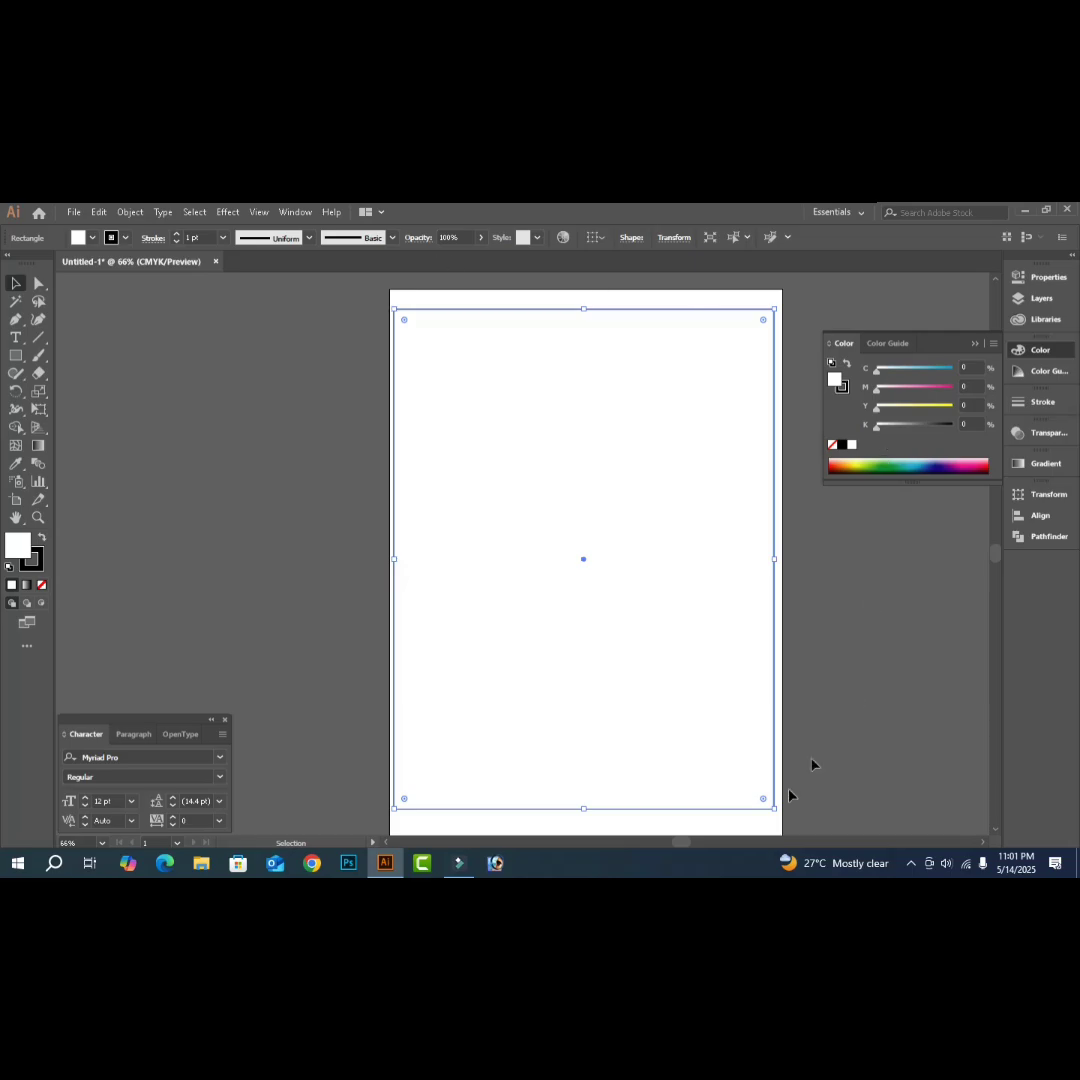
- Fit the artboard to the selected rectangle with Object > Artboards > Fit to Selected Art
left_click(133, 213)
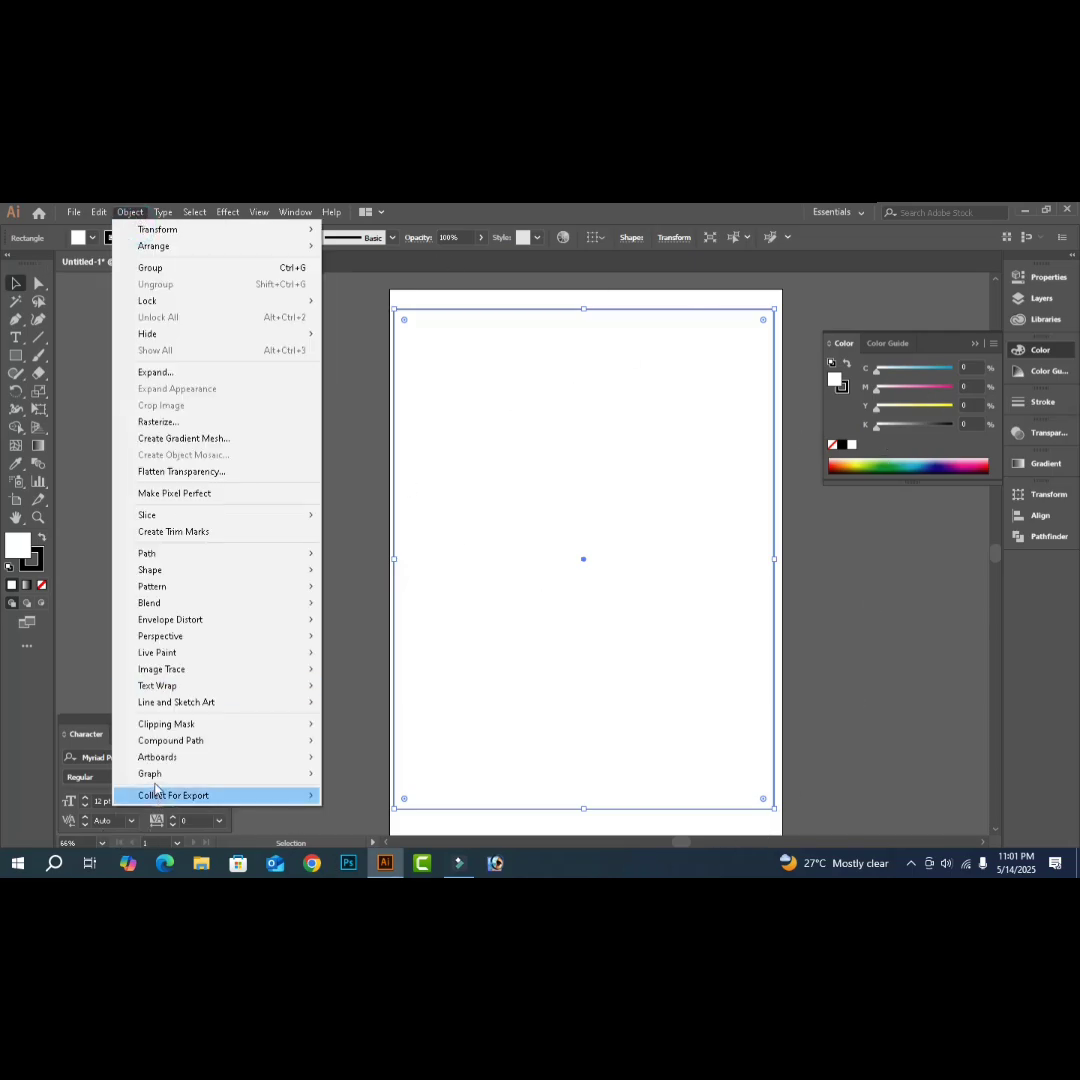
mouse_move(250, 757)
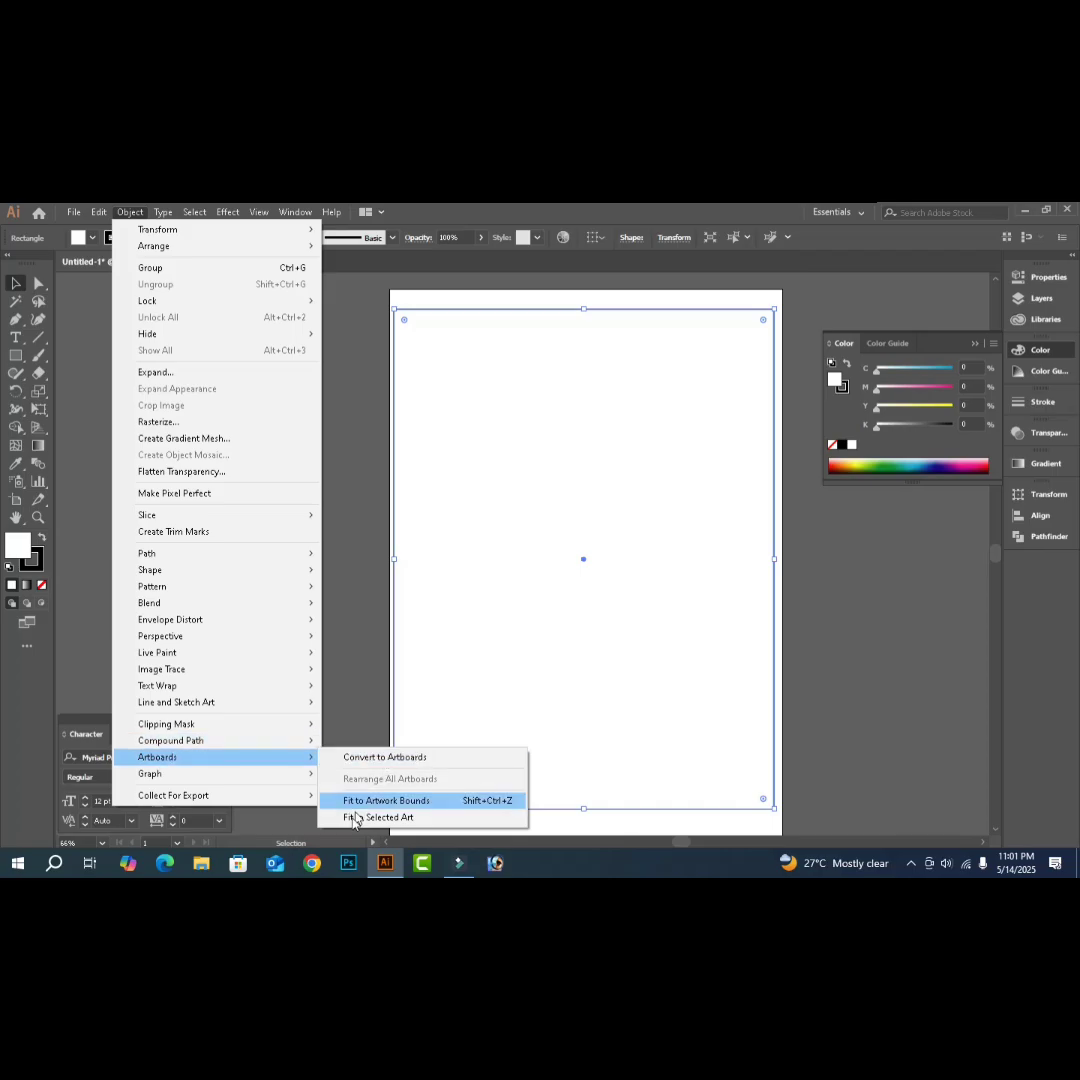
left_click(418, 819)
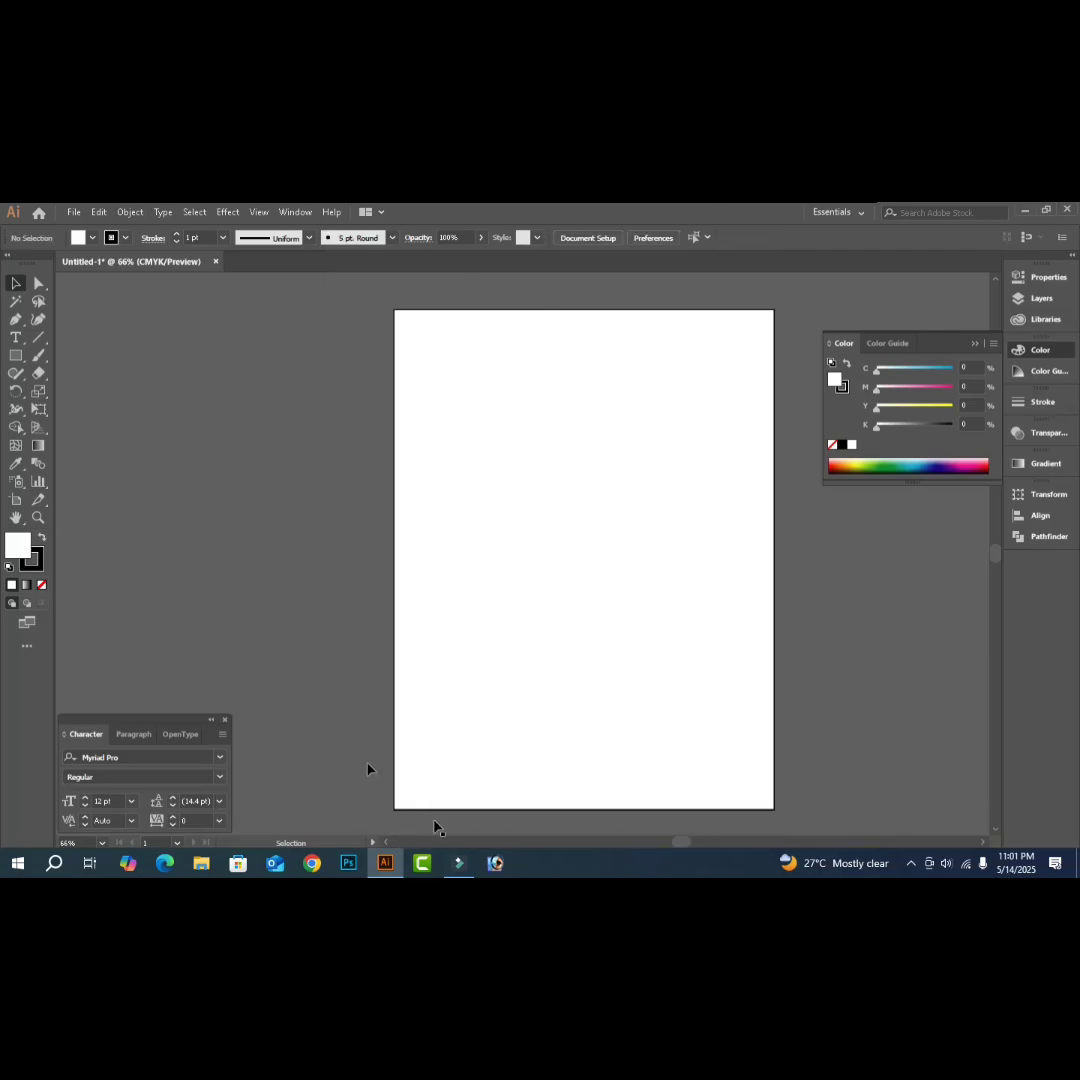
- Select the white rectangle, pick the Type tool, and set the font to SutonnyMJ Bold
left_click(617, 645)
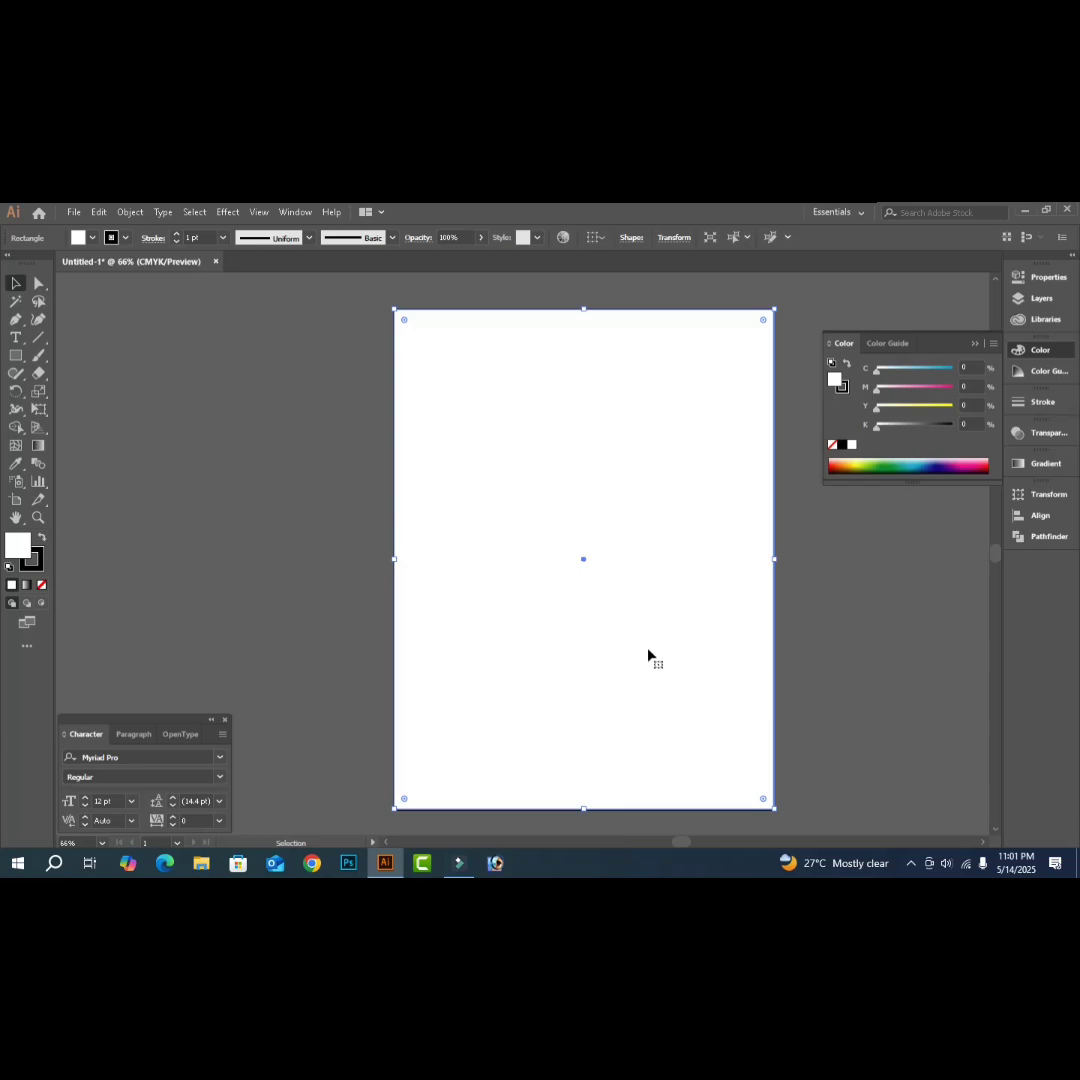
left_click(15, 337)
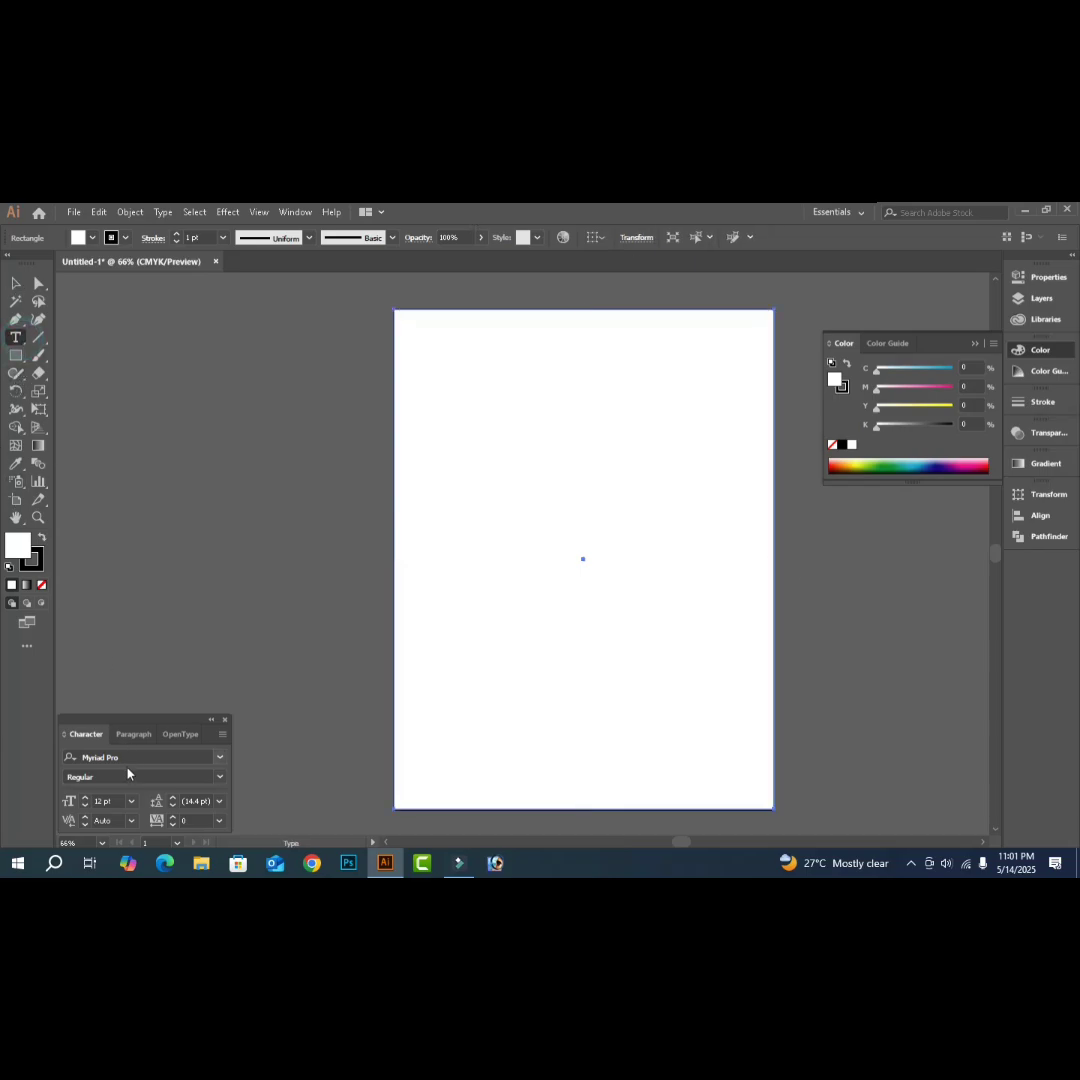
left_click(133, 754)
type("sut")
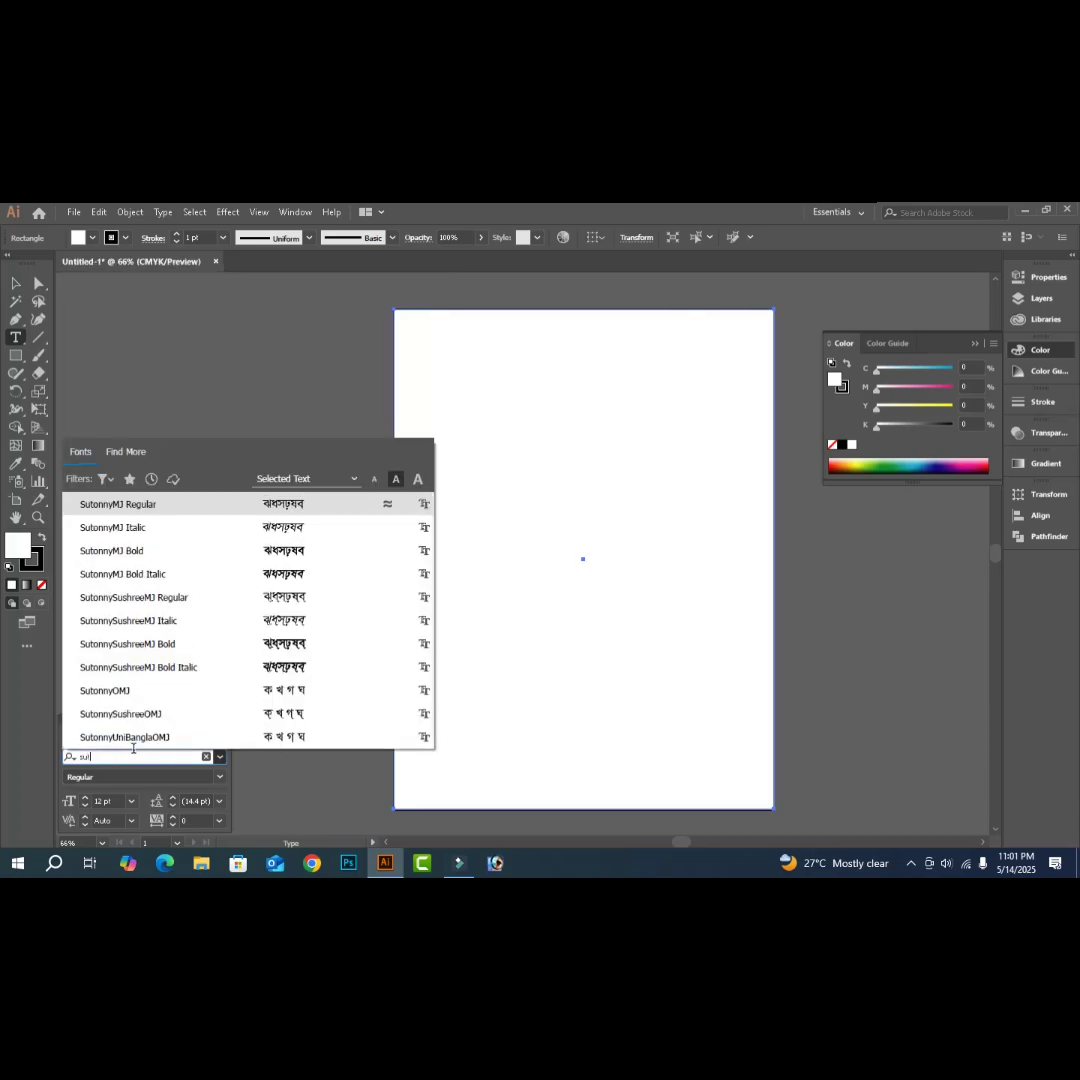
key("Down")
key("Down")
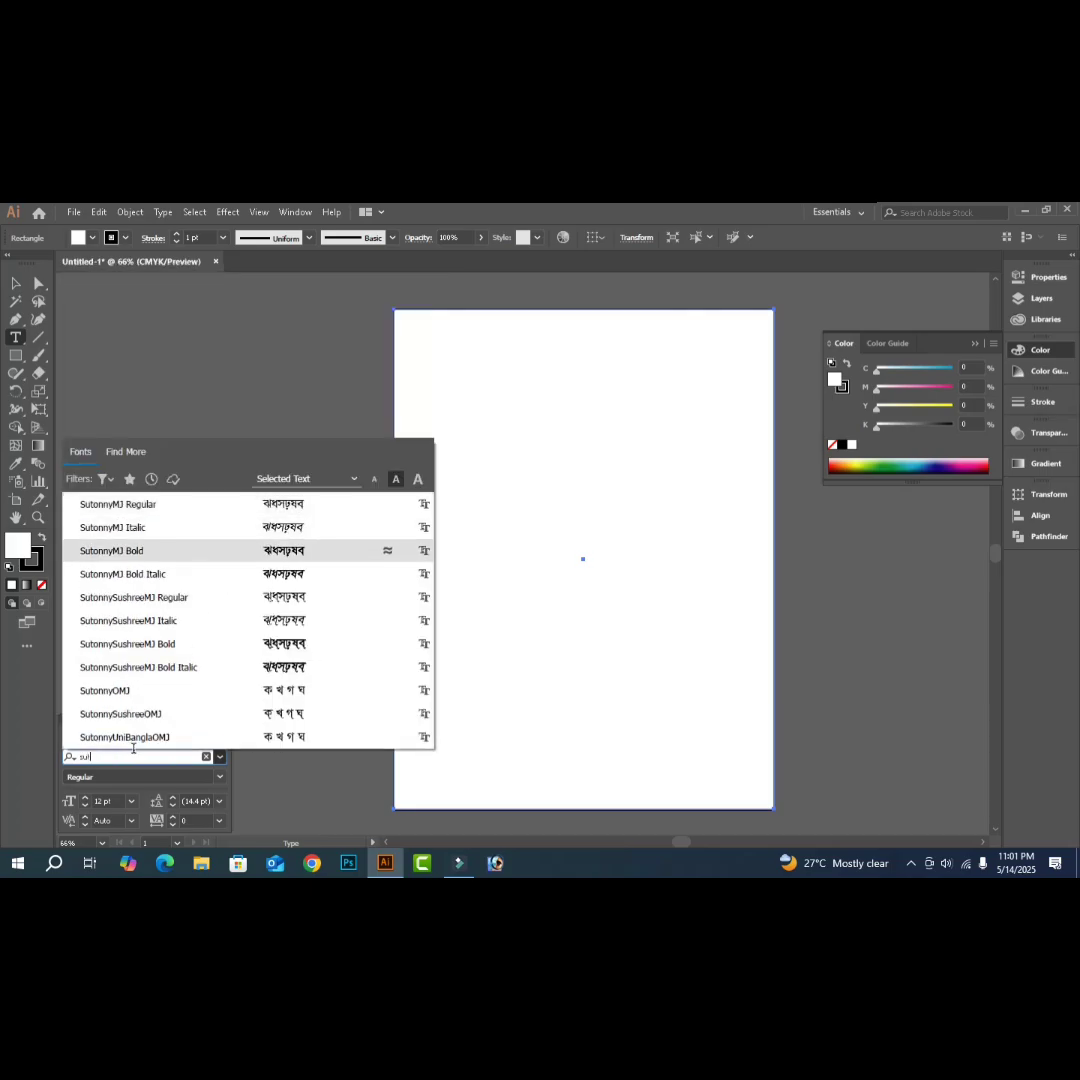
key("Return")
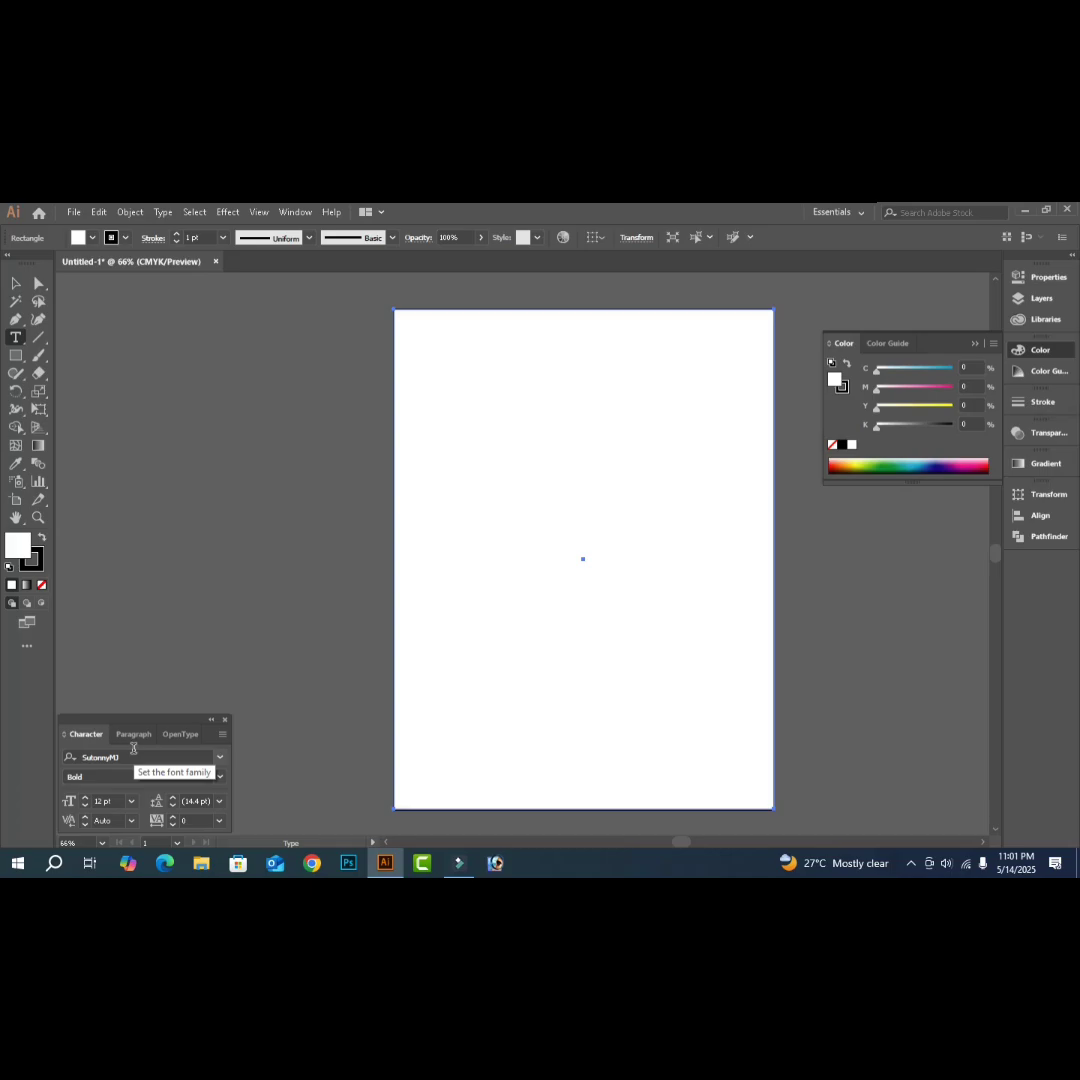
- Zoom in, start a text object holding 'ব', and launch the Bijoy Bayanno keyboard
left_click_drag(325, 501, 387, 508)
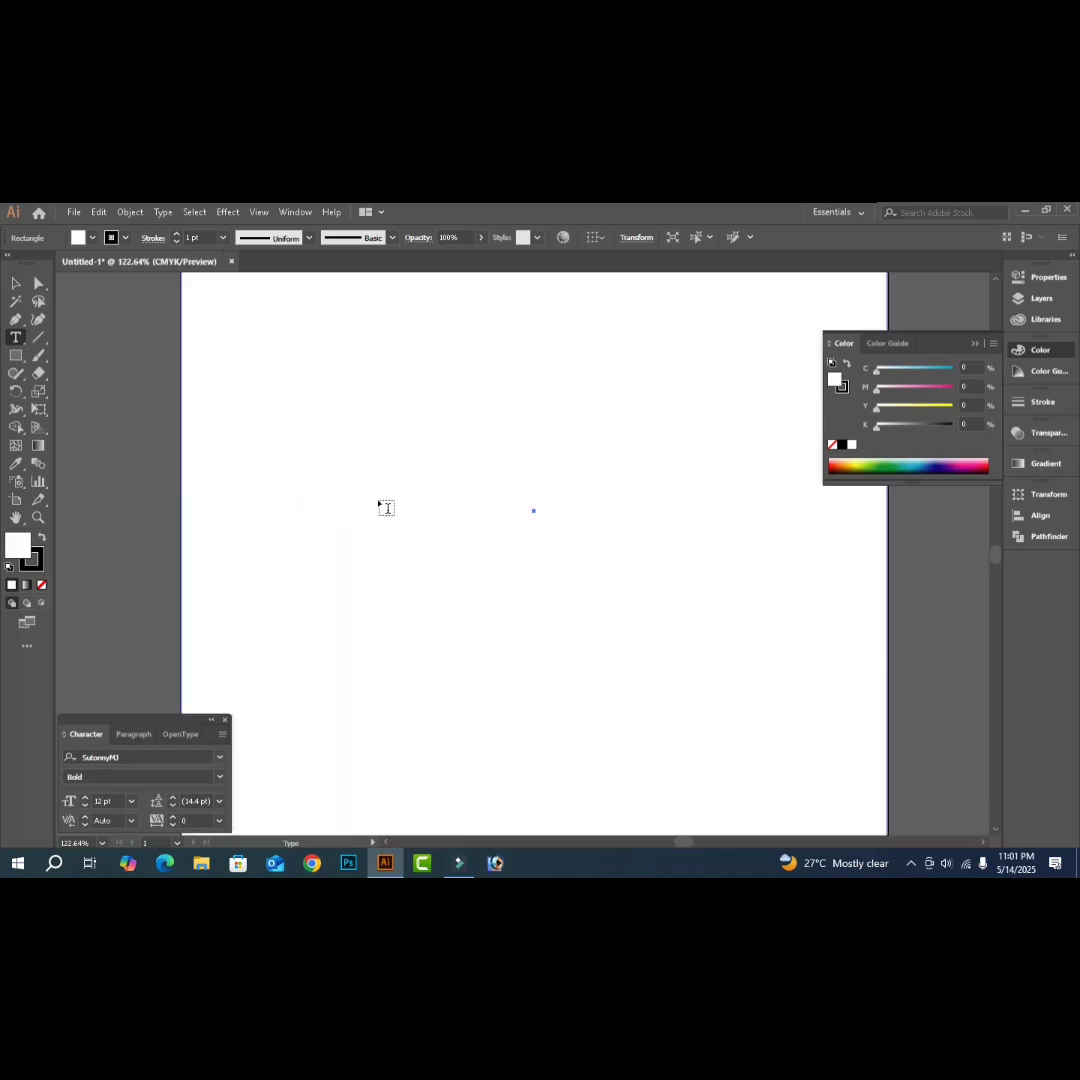
left_click(345, 498)
type("ব")
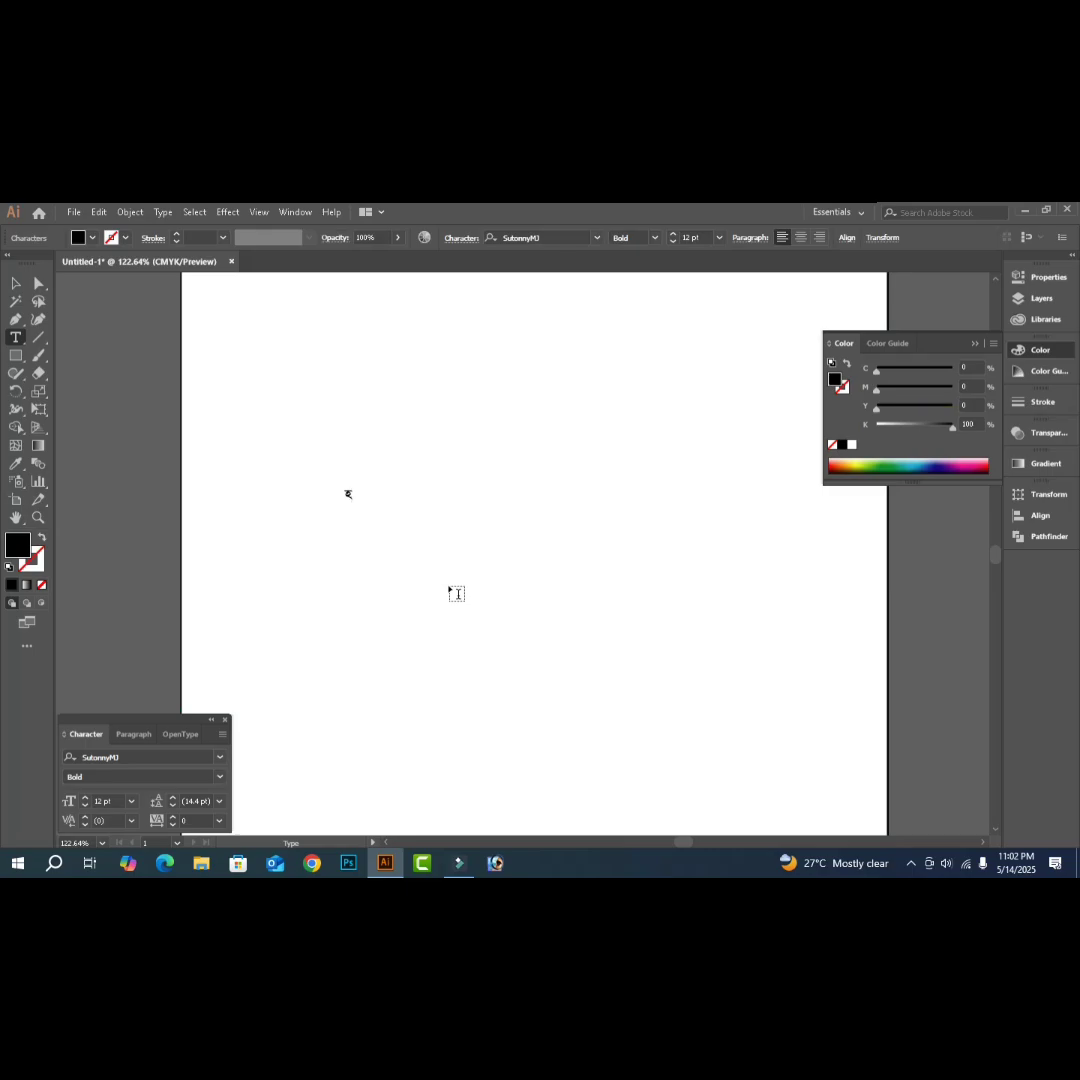
key("BackSpace")
type("হল")
key("BackSpace")
key("BackSpace")
type("ব")
left_click(18, 866)
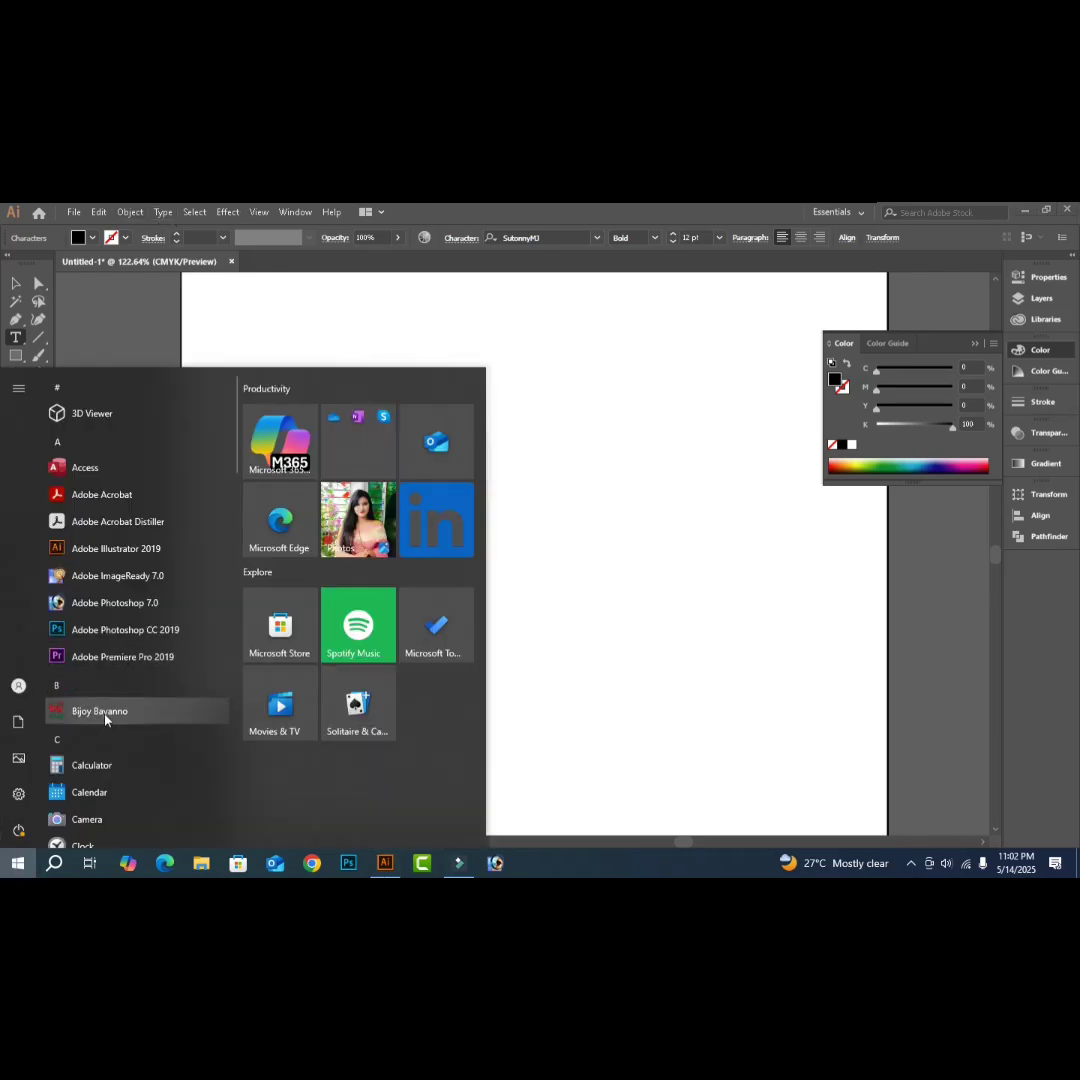
left_click(100, 711)
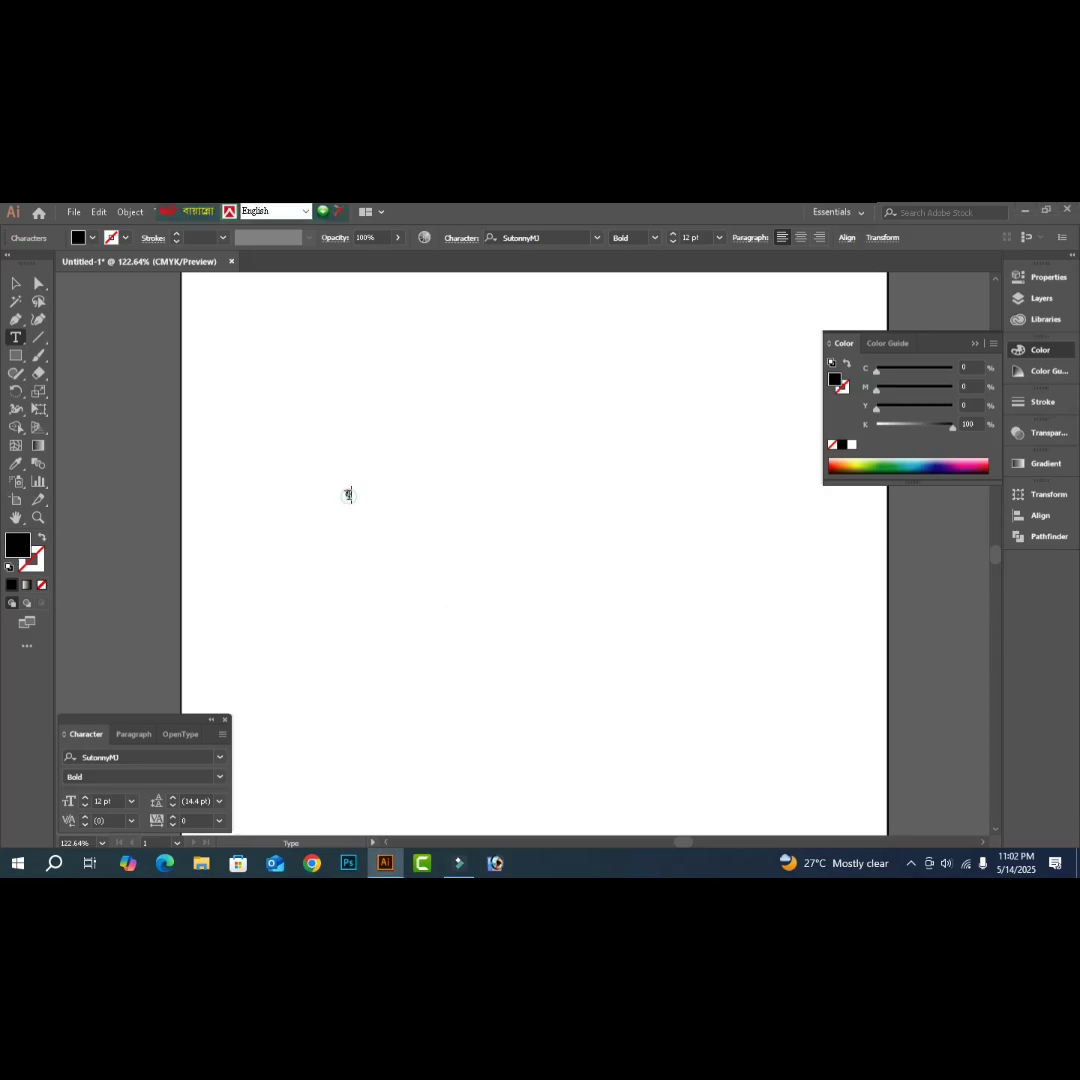
- Select the stray character, switch to Bijoy Classic, and type 'সকলকে জানাই'
left_click(348, 494)
key("ctrl+a")
key("ctrl+alt+b")
type("সকলকে জানাই")
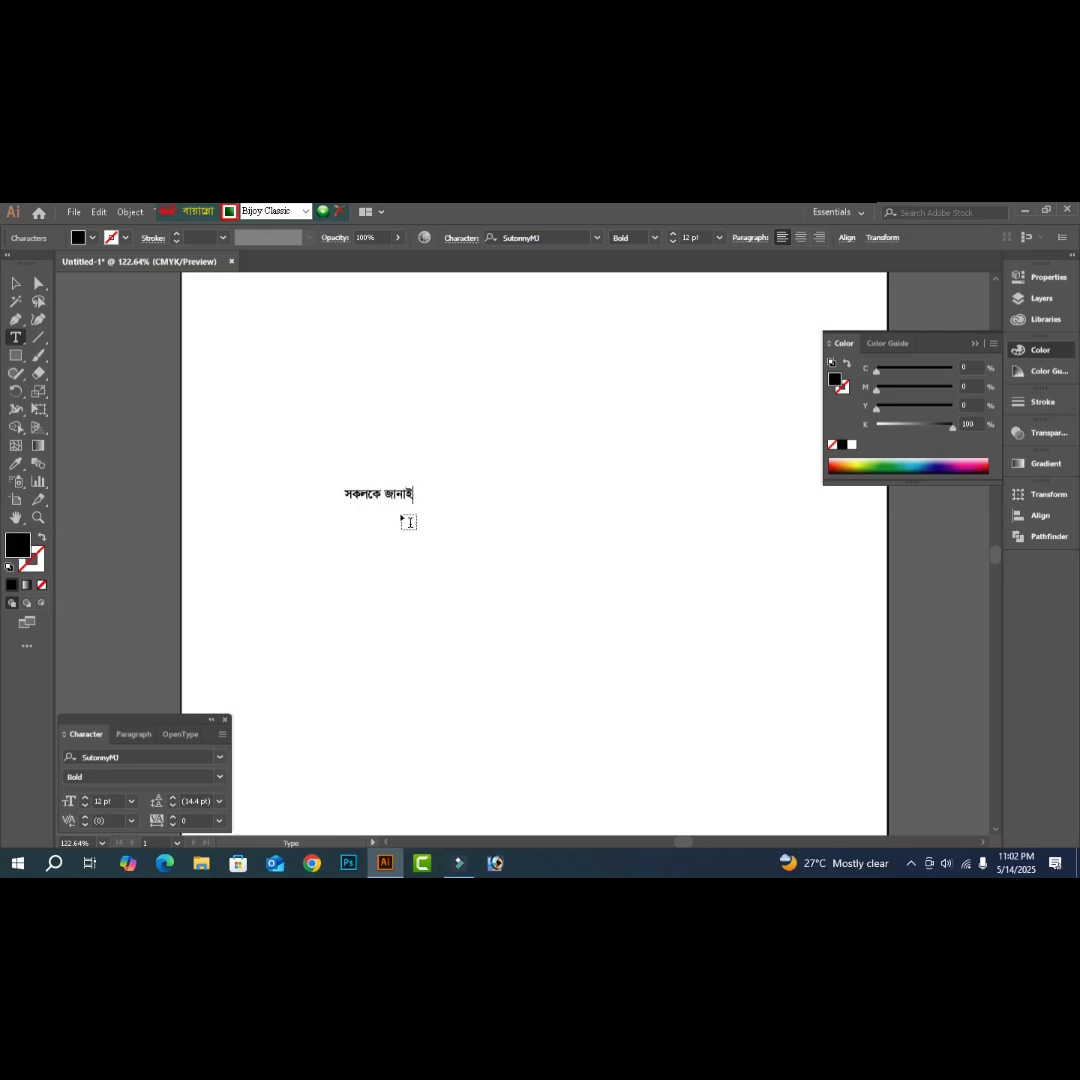
key("Return")
- Add the lines 'পবিত্র ঈদ-উল-আযহা'র', 'শুভেচ্ছা ও' and 'ঈদ মোবারক' below it
type("প")
type("বিত্র")
type(" ঈদ্")
type("-উল-")
type("আযহা")
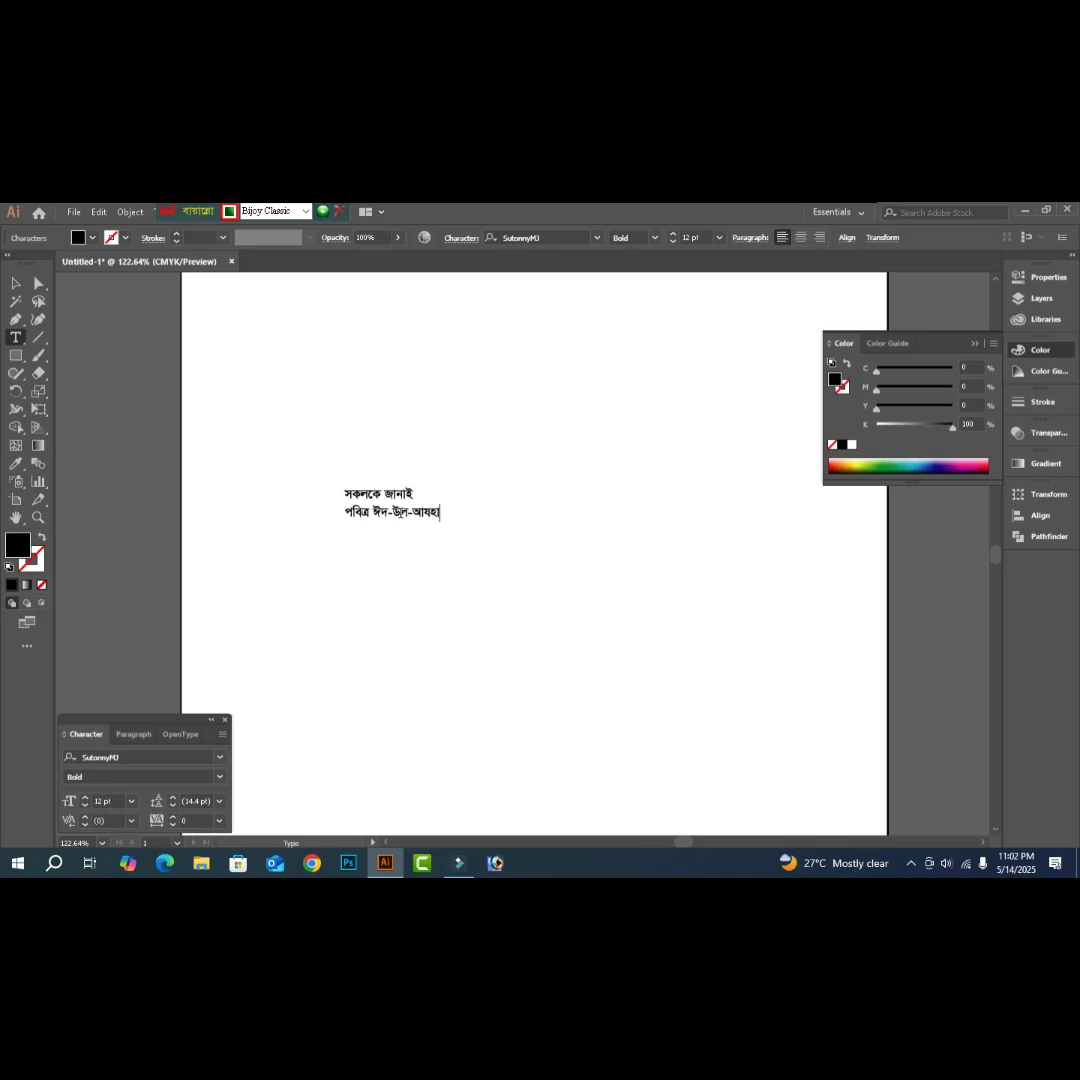
type("'র")
key("Return")
type("শুভেচ্ছা ও")
key("Return")
type("ঈদ ে")
type("মাবারক")
key("Escape")
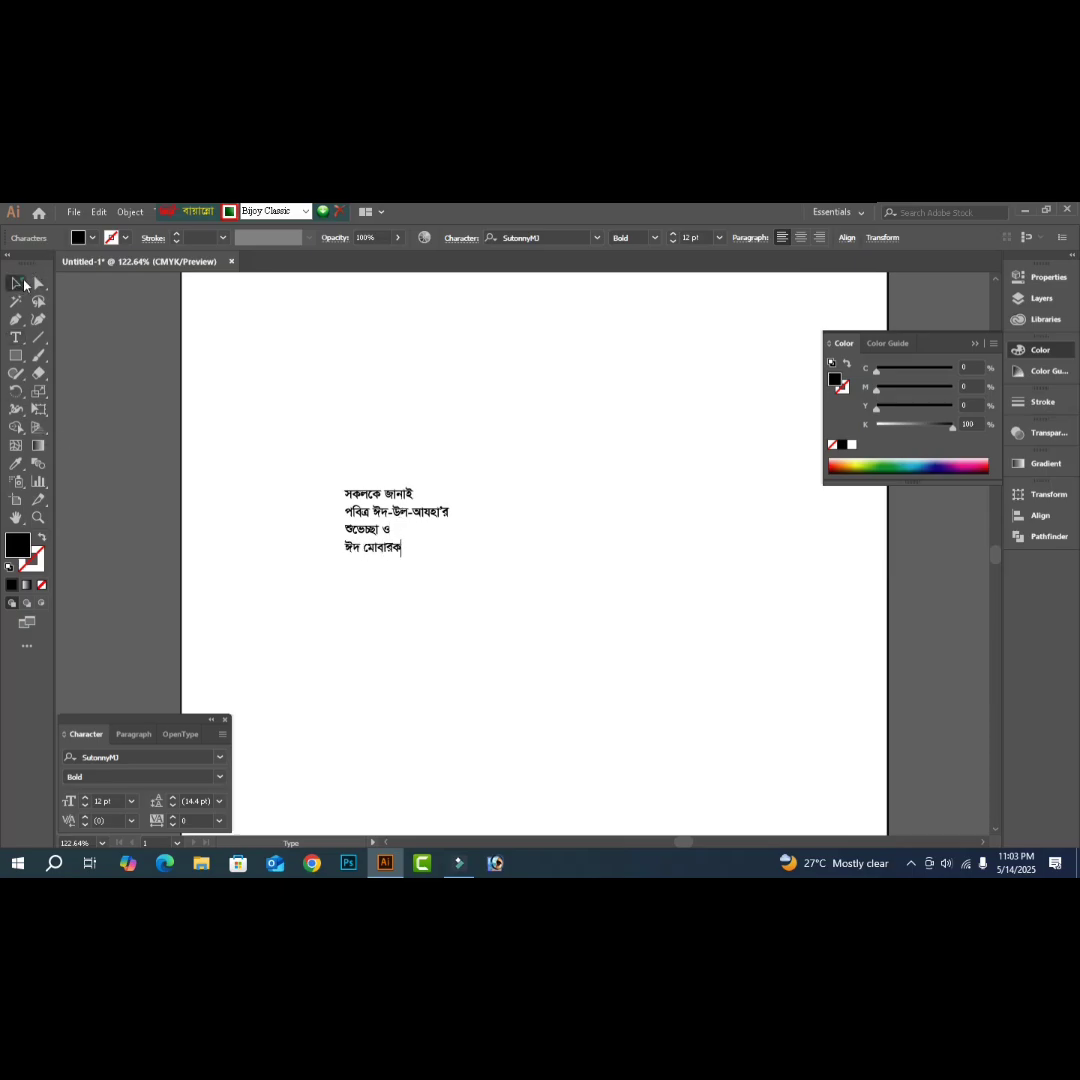
- Enlarge the greeting to about 29 pt and turn a lower copy into the sender's name
left_click_drag(453, 485, 598, 388)
left_click_drag(440, 455, 367, 712)
double_click(367, 705)
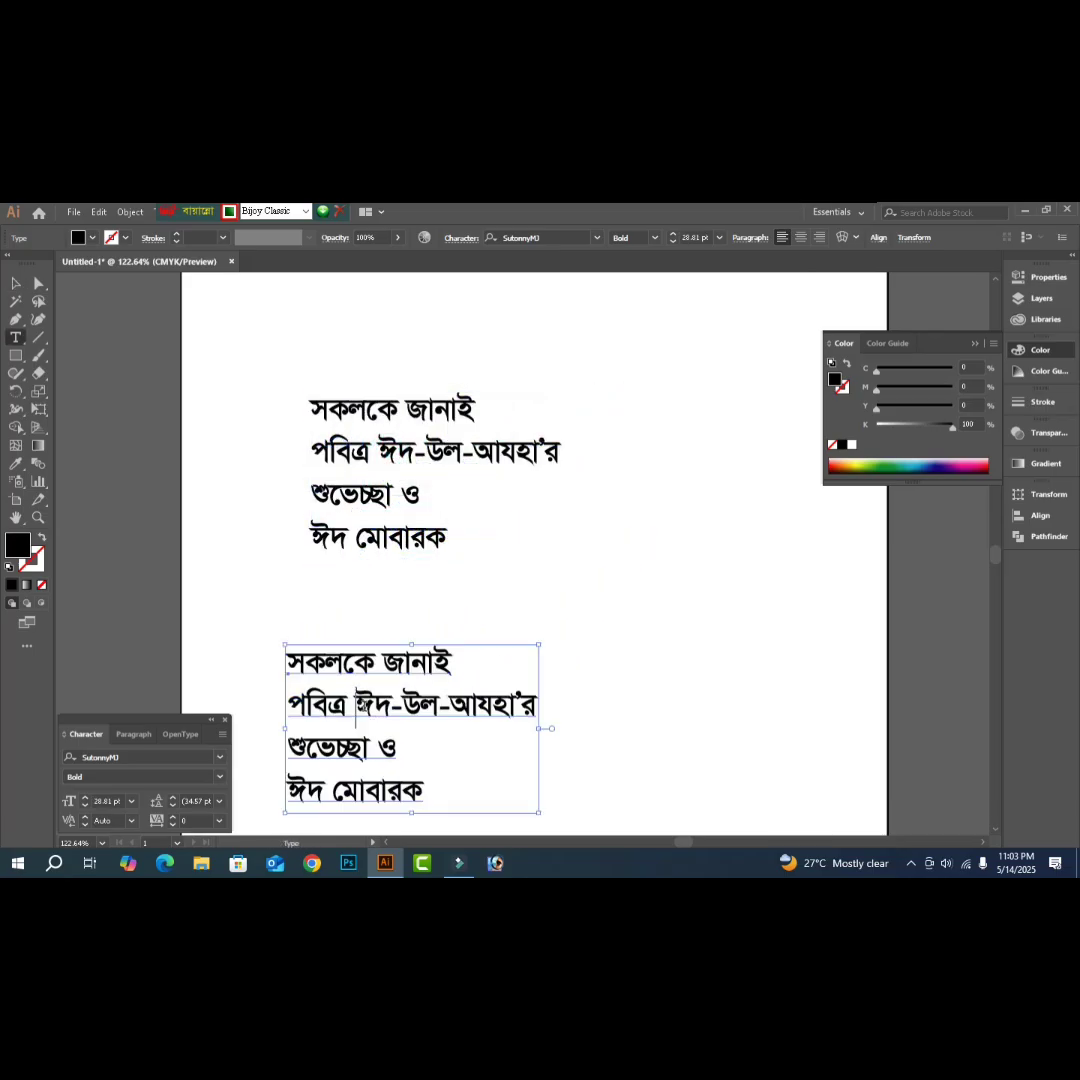
triple_click(367, 705)
key("ctrl+a")
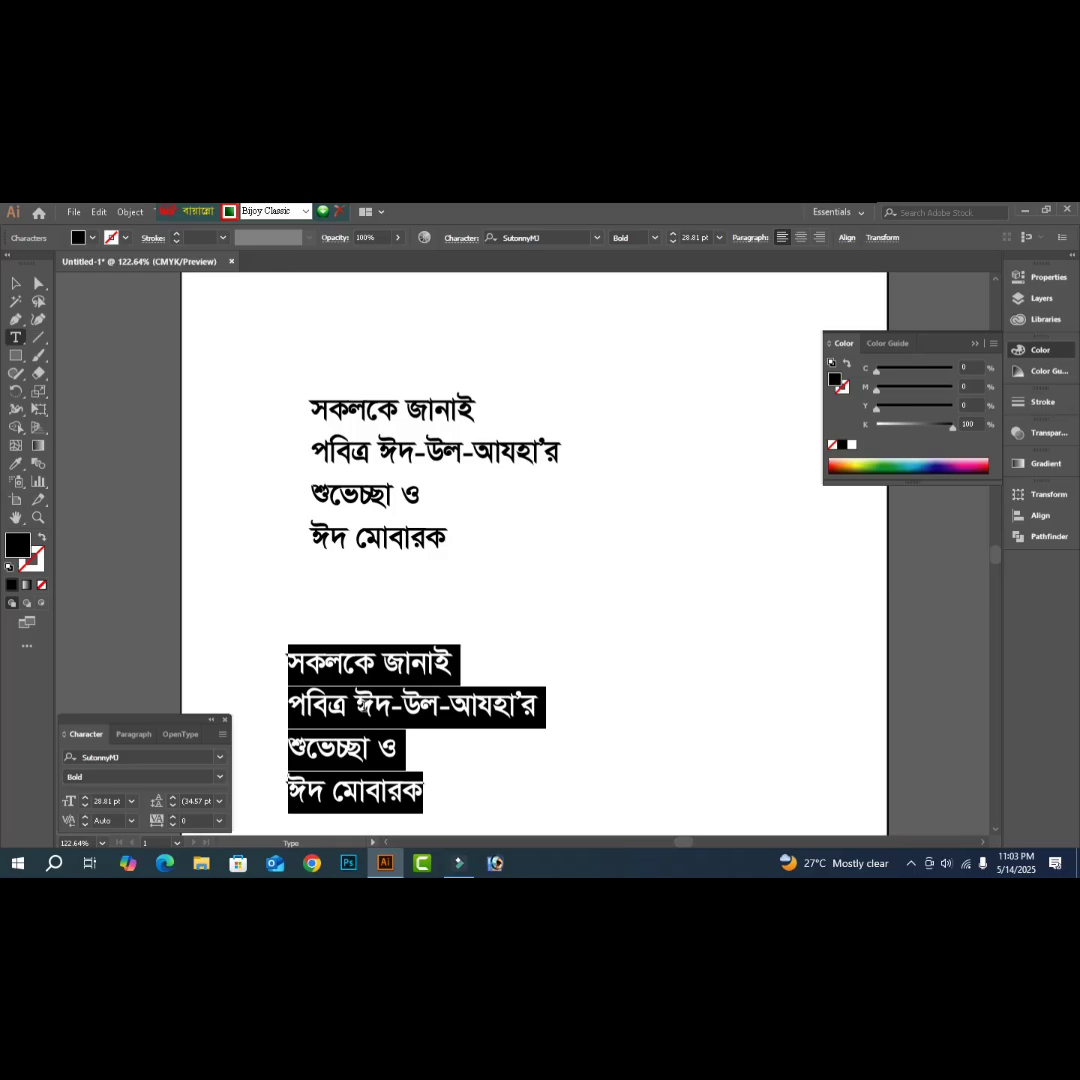
type("মো")
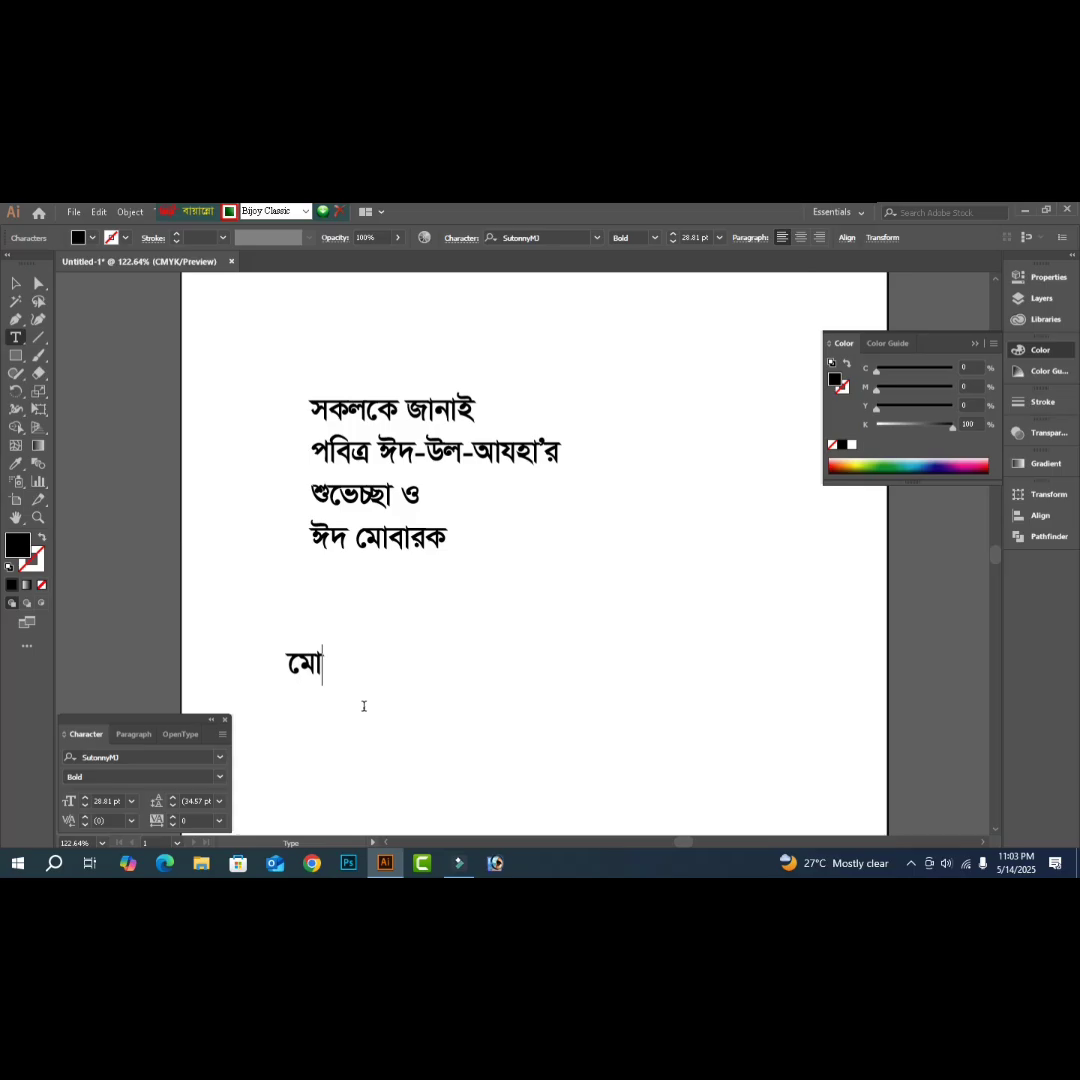
key("BackSpace")
key("BackSpace")
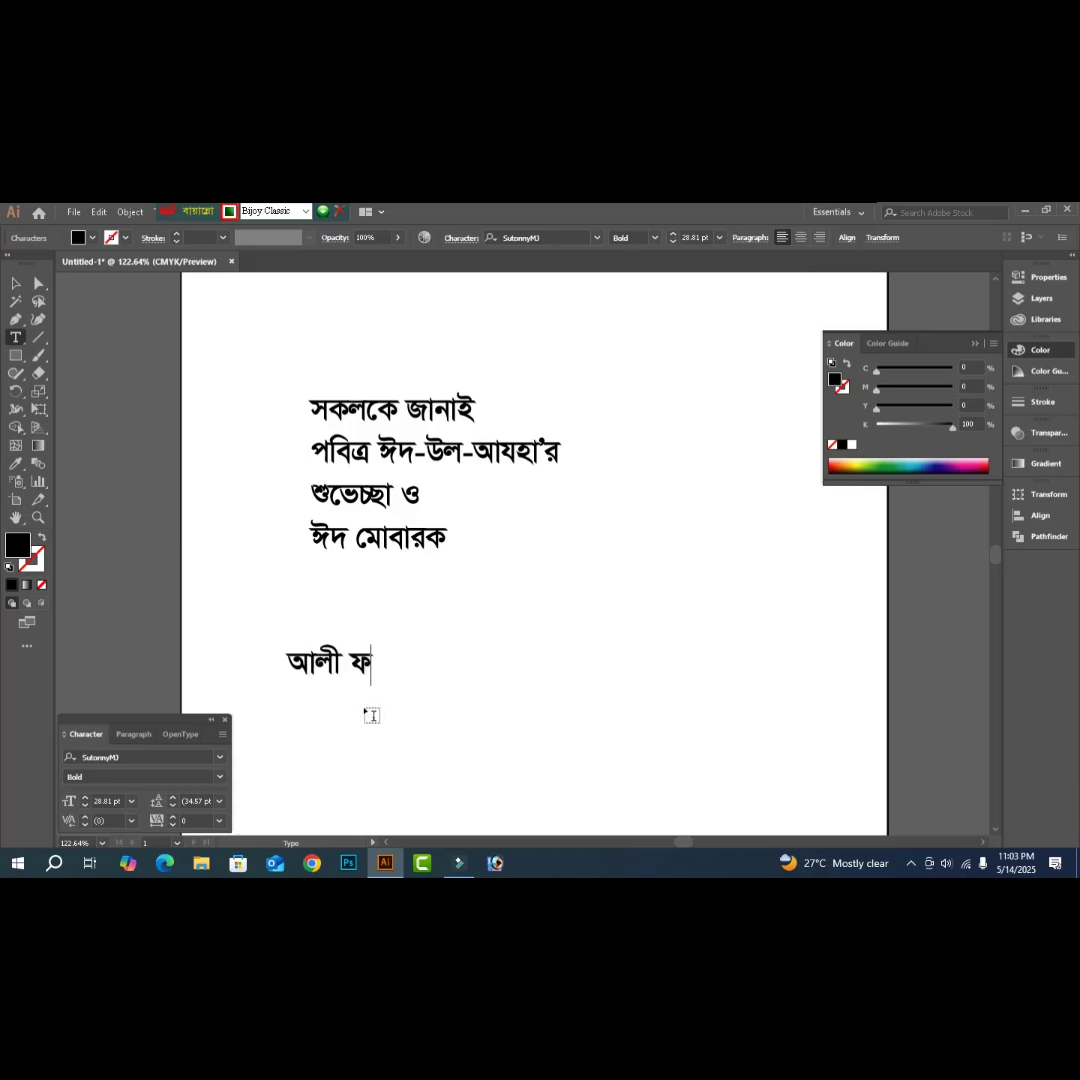
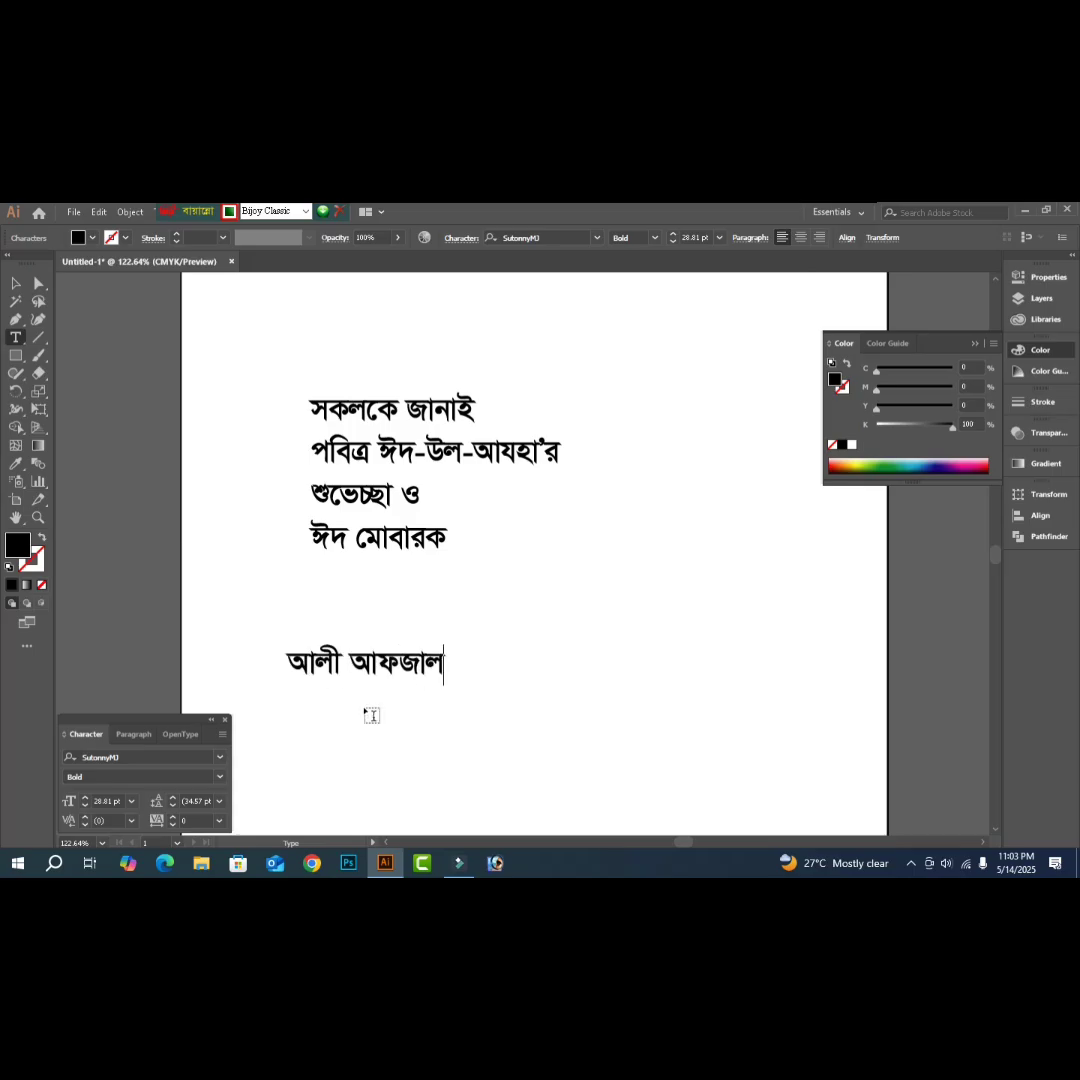
- Duplicate the name line below it and change the copy to 'সহ-পরিচালক'
left_click_drag(410, 662, 408, 716)
triple_click(408, 716)
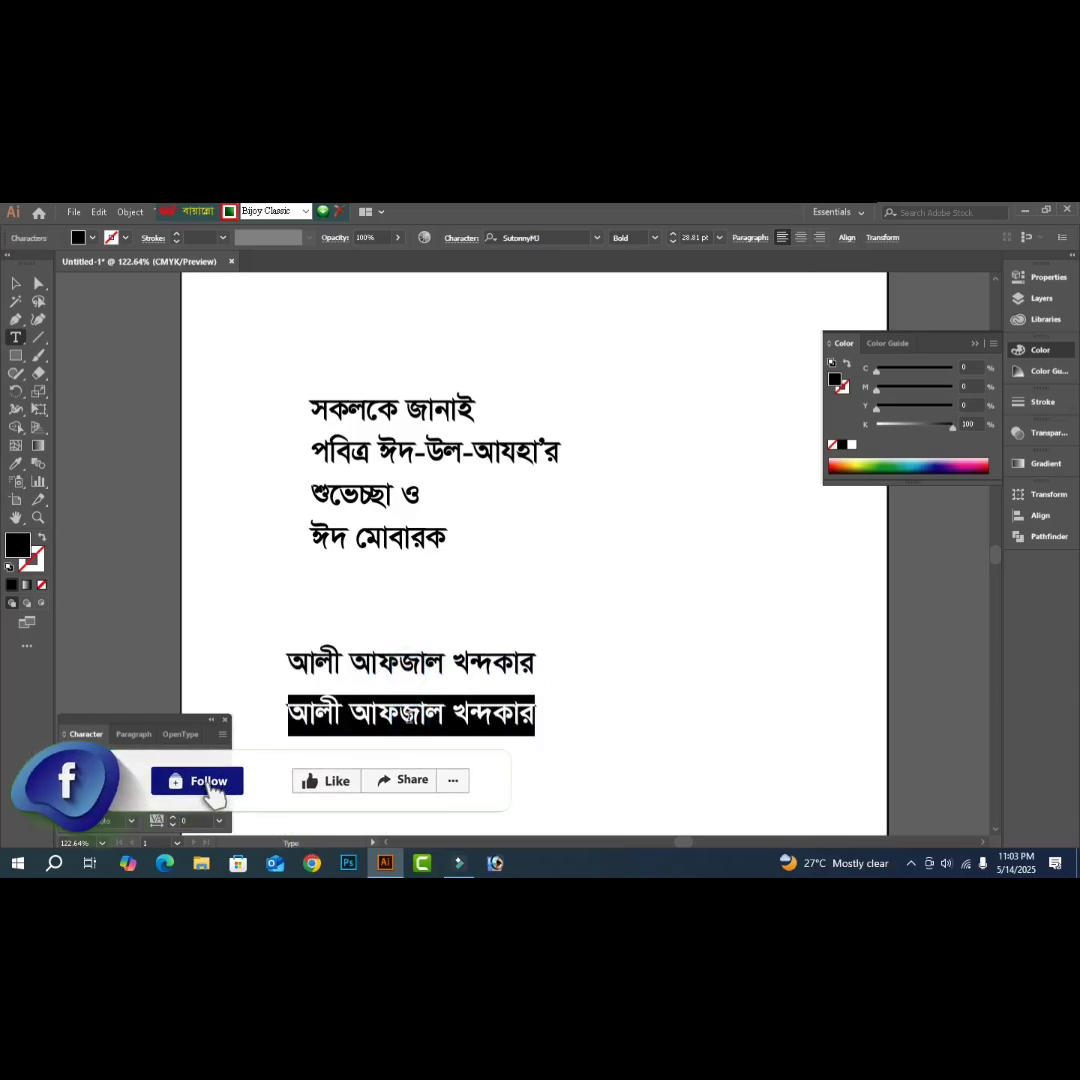
type("সহ")
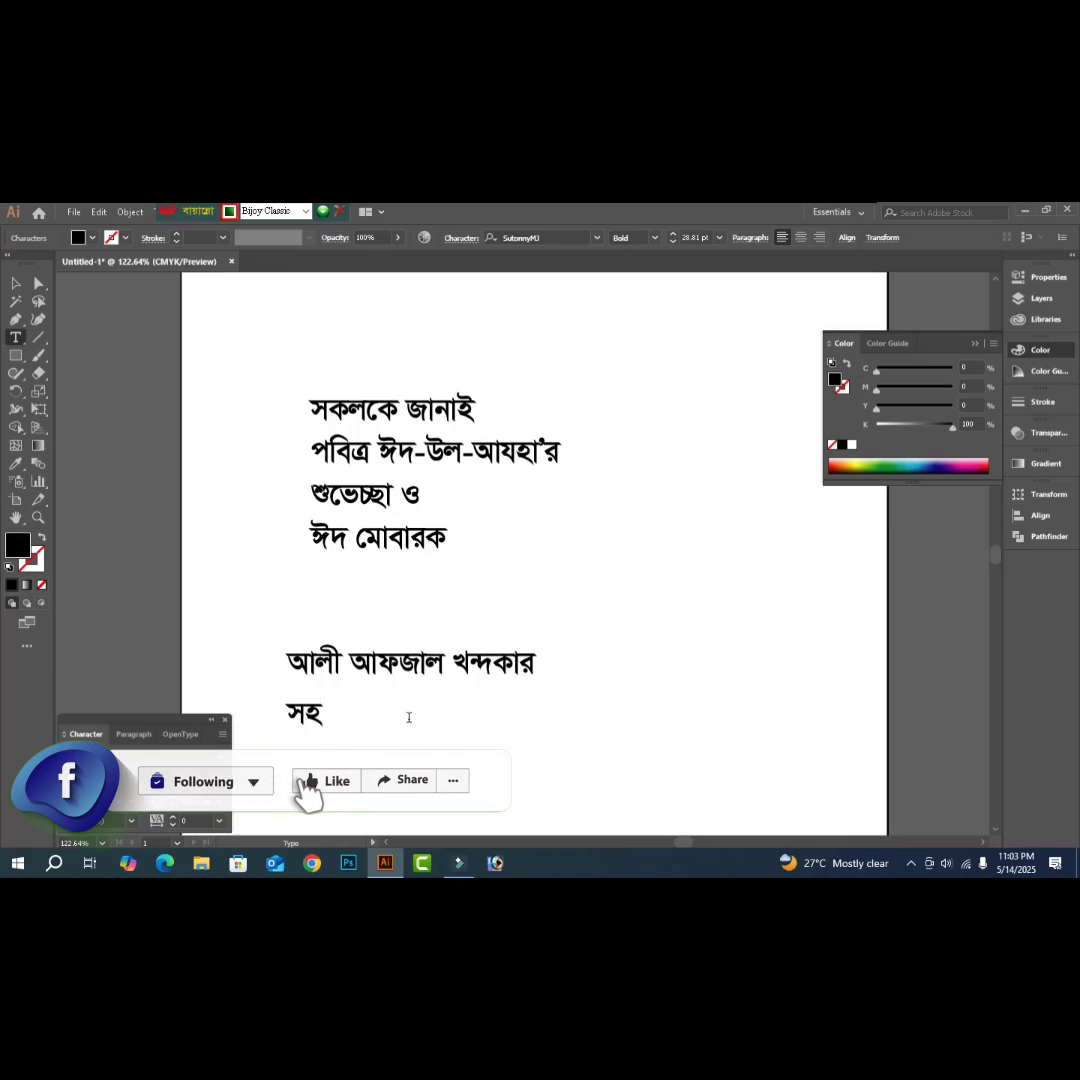
type("-পরিচালক")
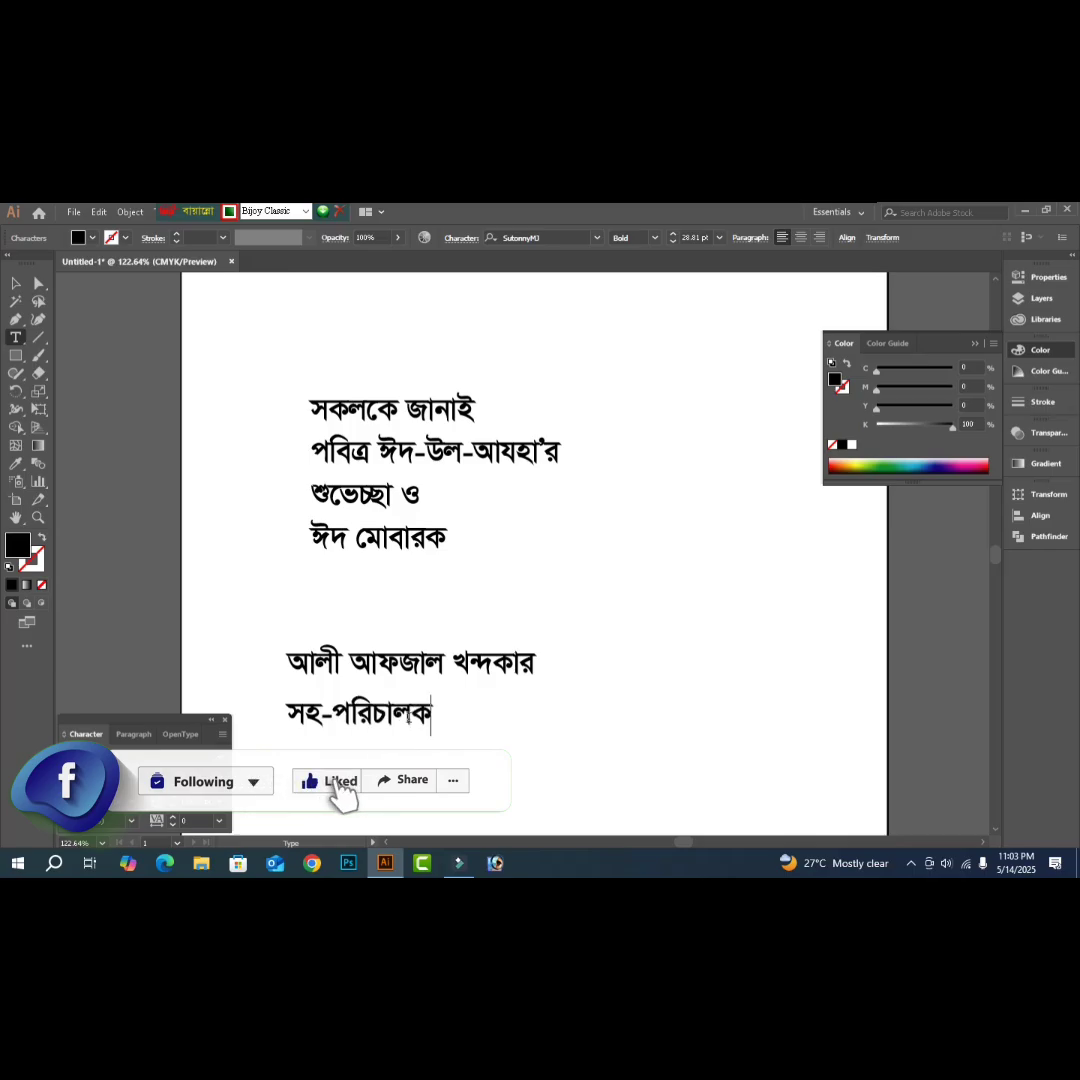
- Duplicate that line below and replace it with 'ব্লাড ফর লাইফ ইন বাংলাদেশ।'
left_click_drag(400, 714, 400, 751)
triple_click(400, 750)
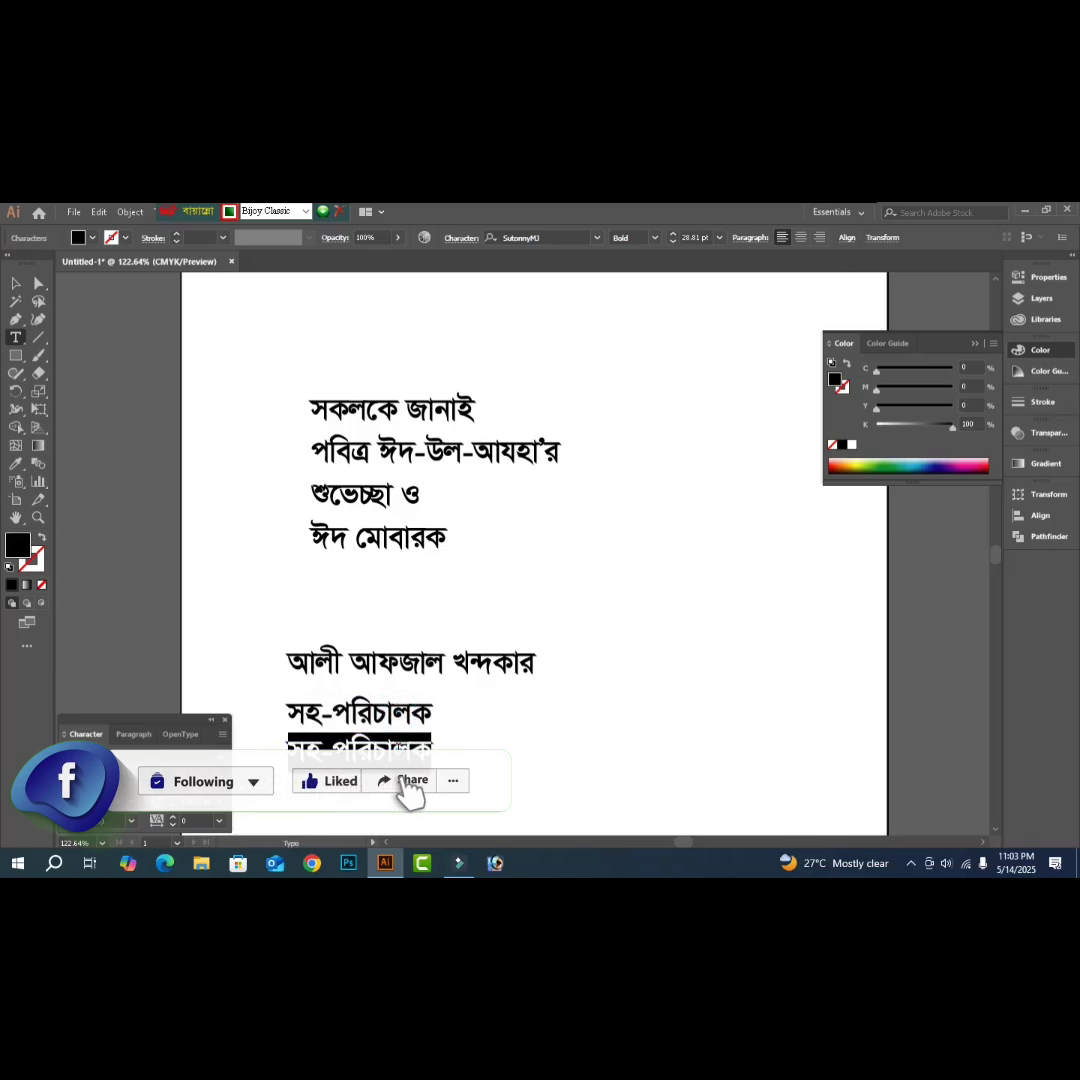
type("রাত")
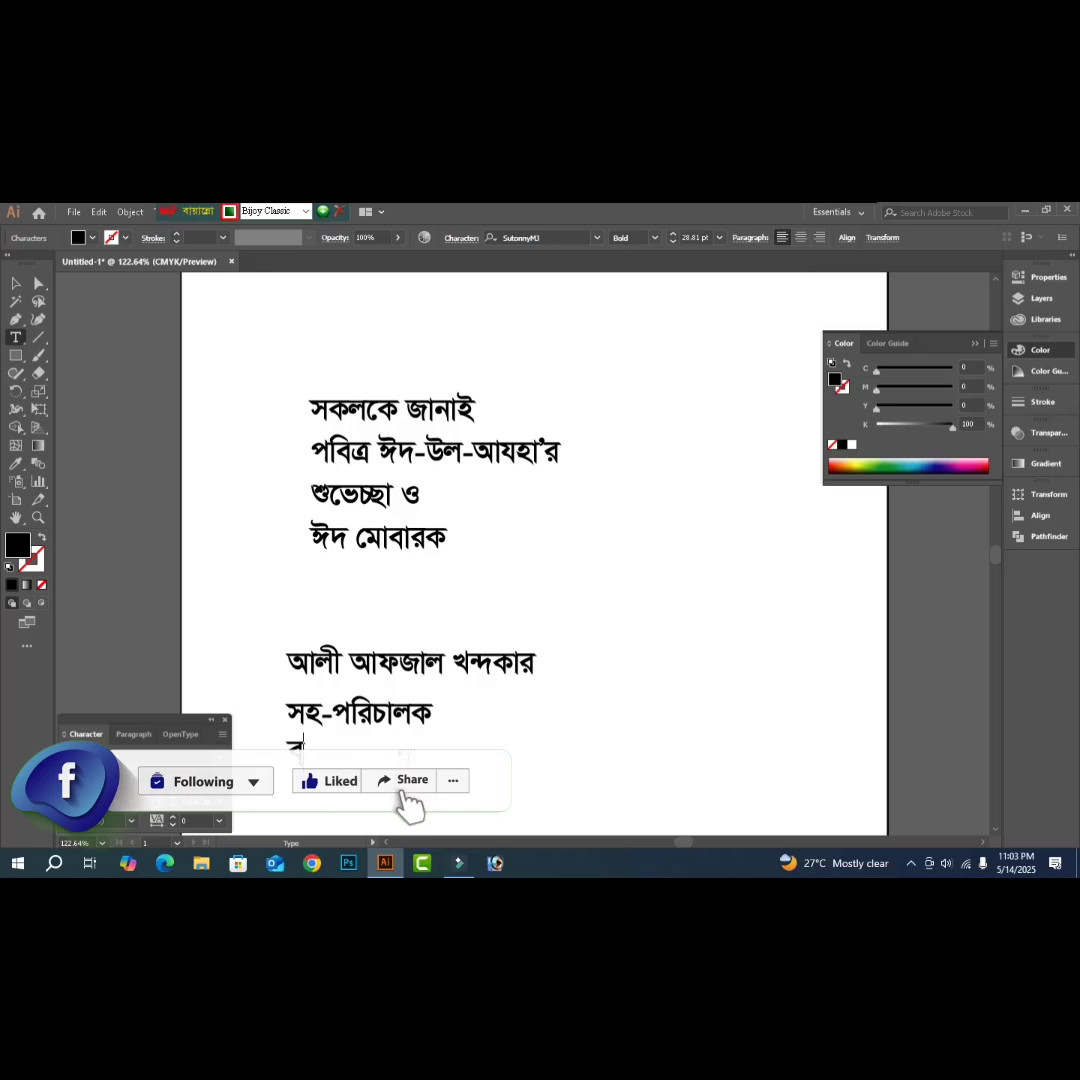
type(" ফ")
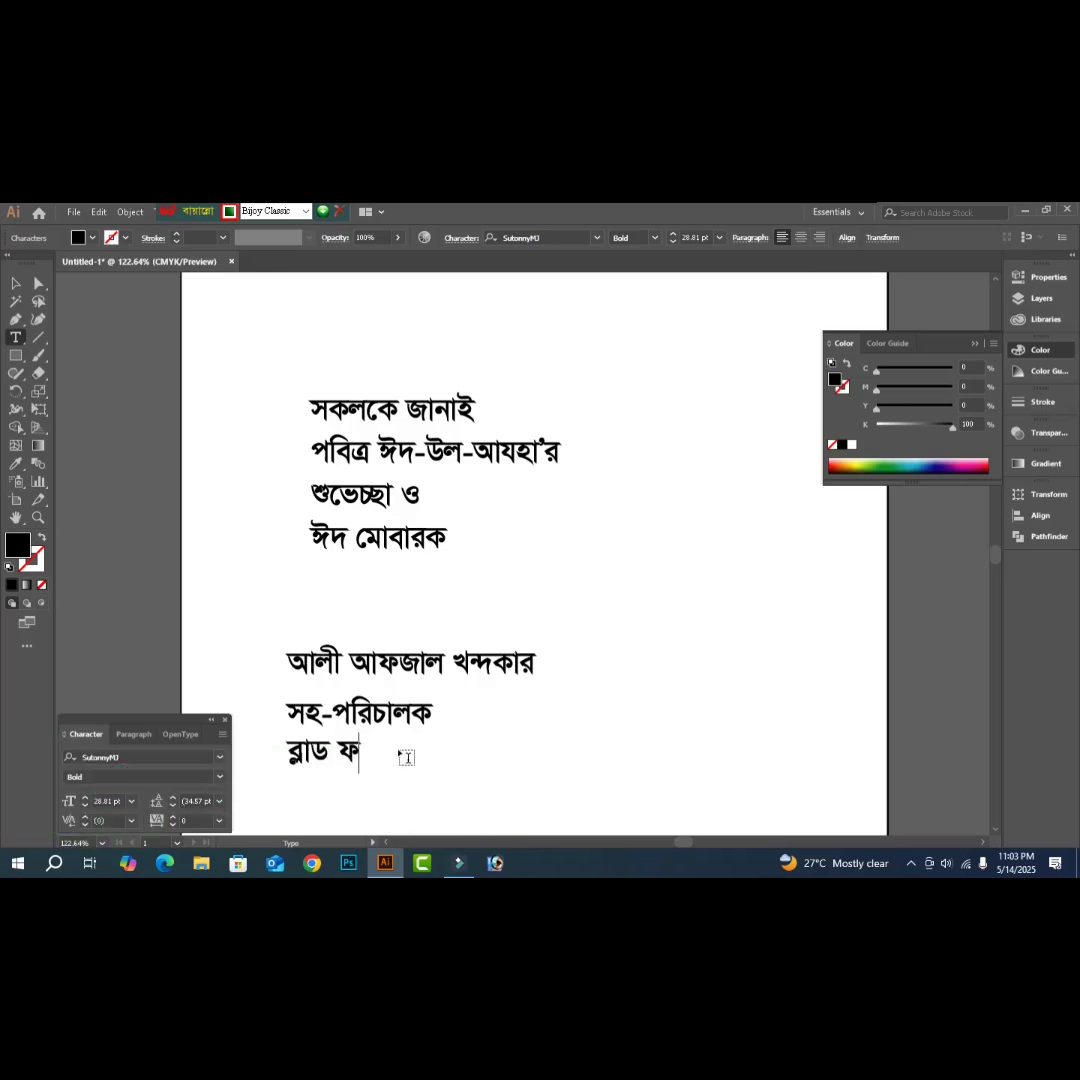
type("র লাইফ")
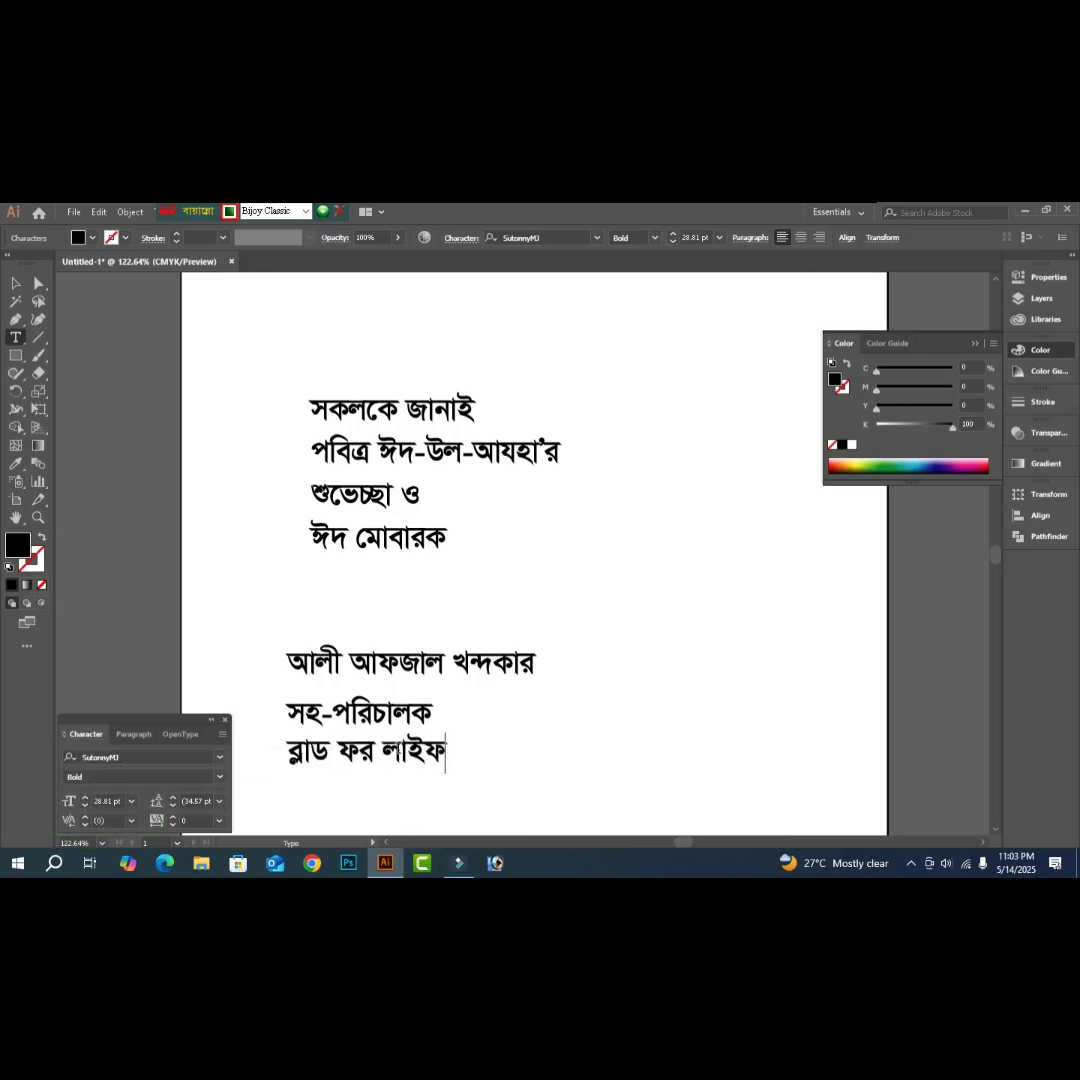
type(" ইন বাংল")
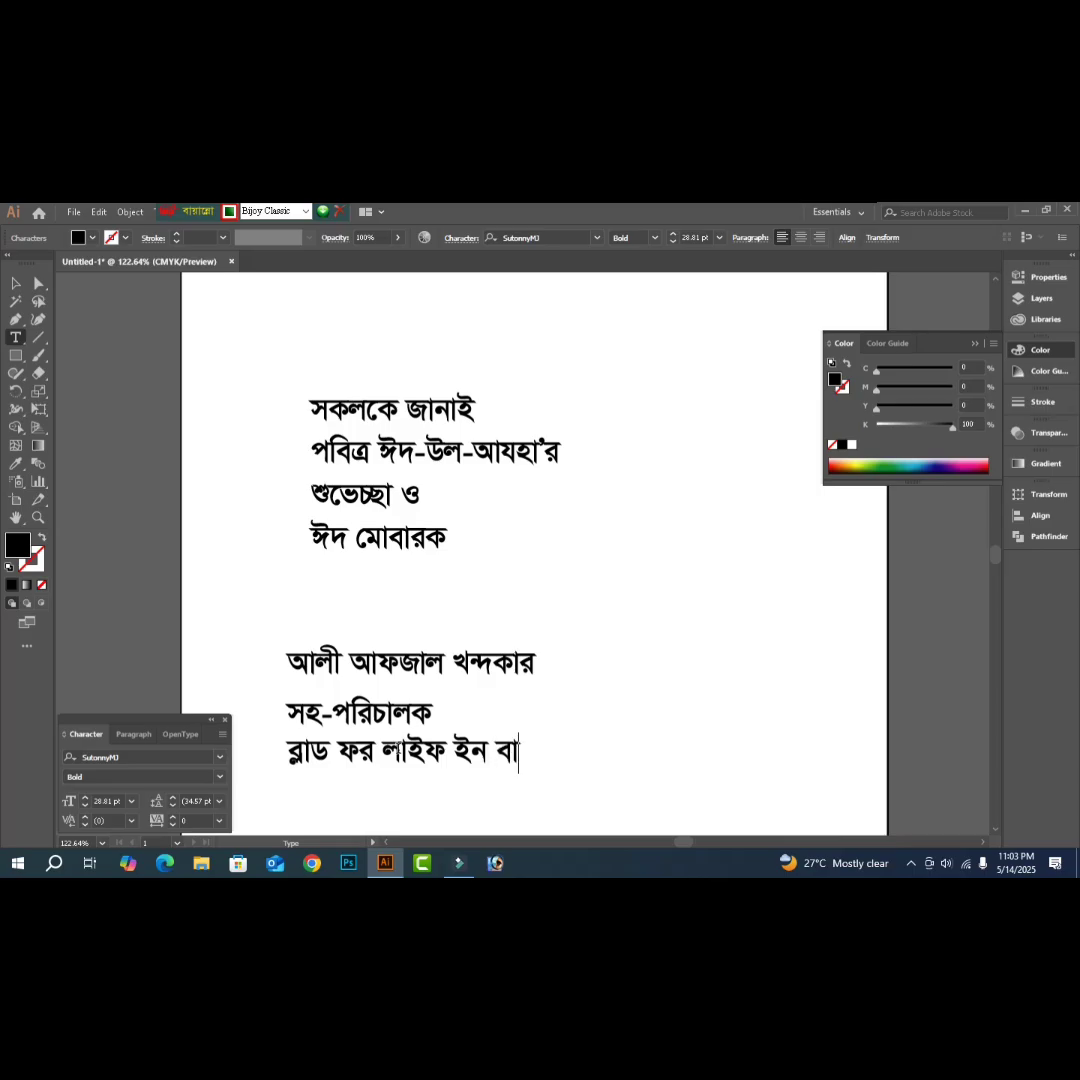
type("পা")
key("BackSpace")
key("BackSpace")
type("াদেশ")
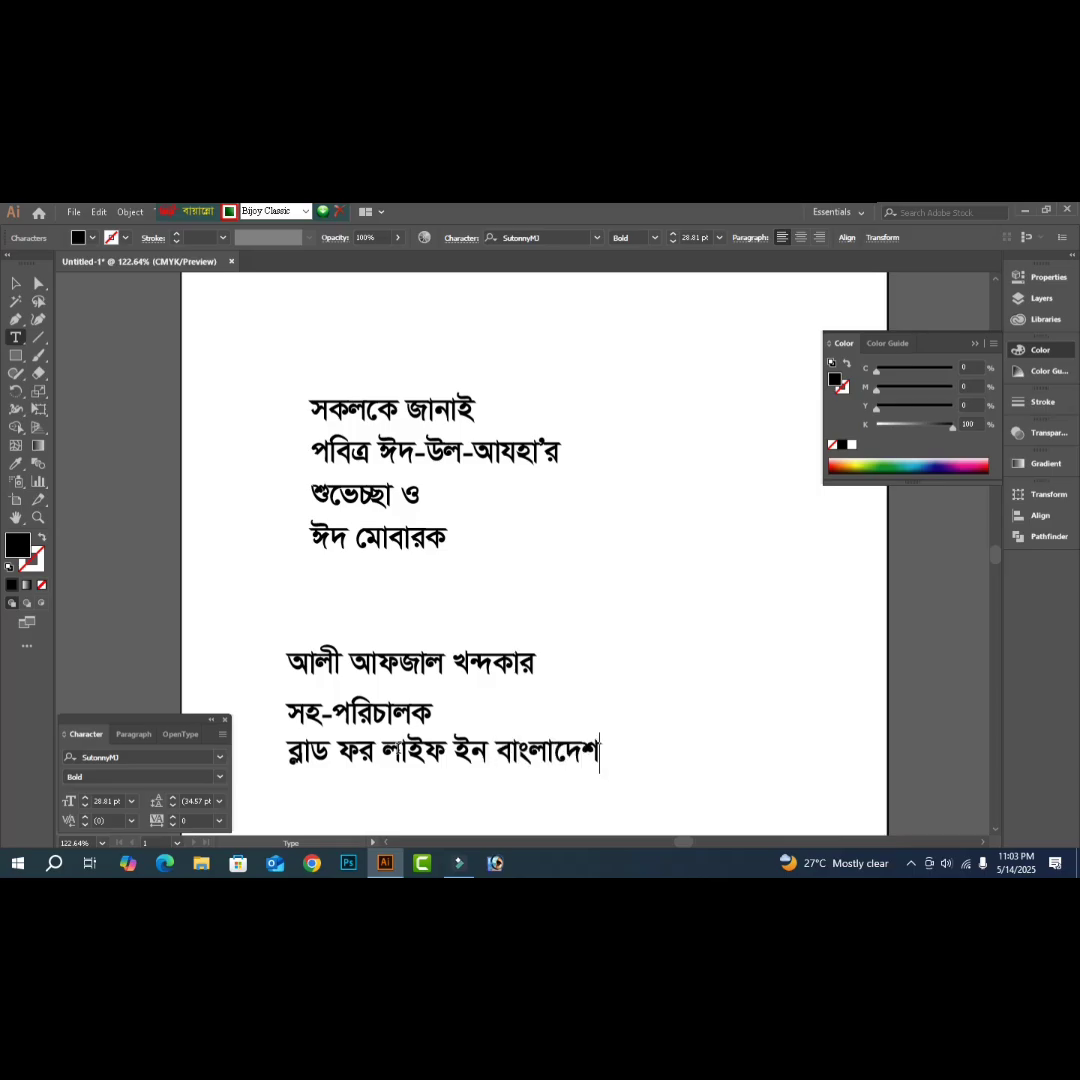
type(" ।")
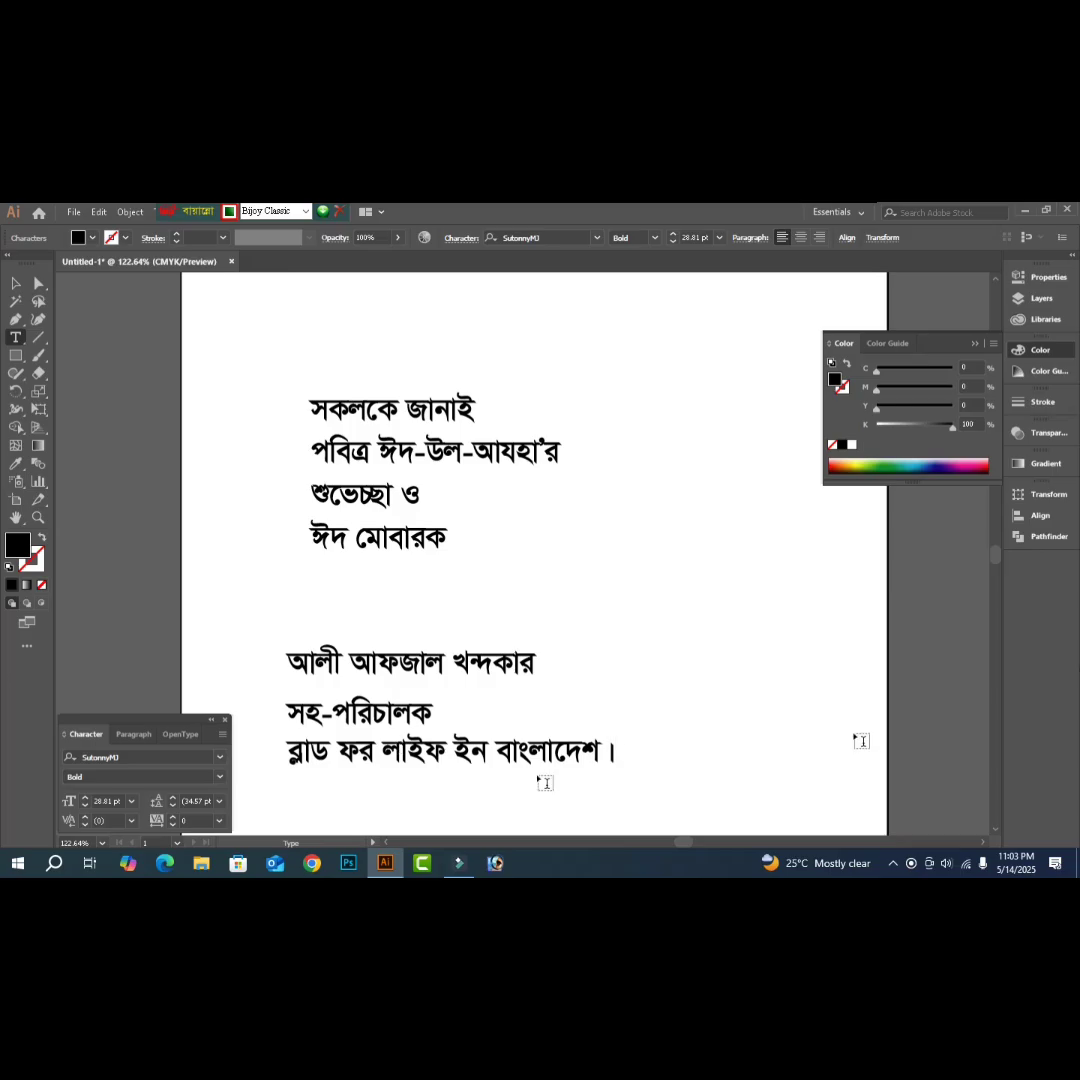
key("Escape")
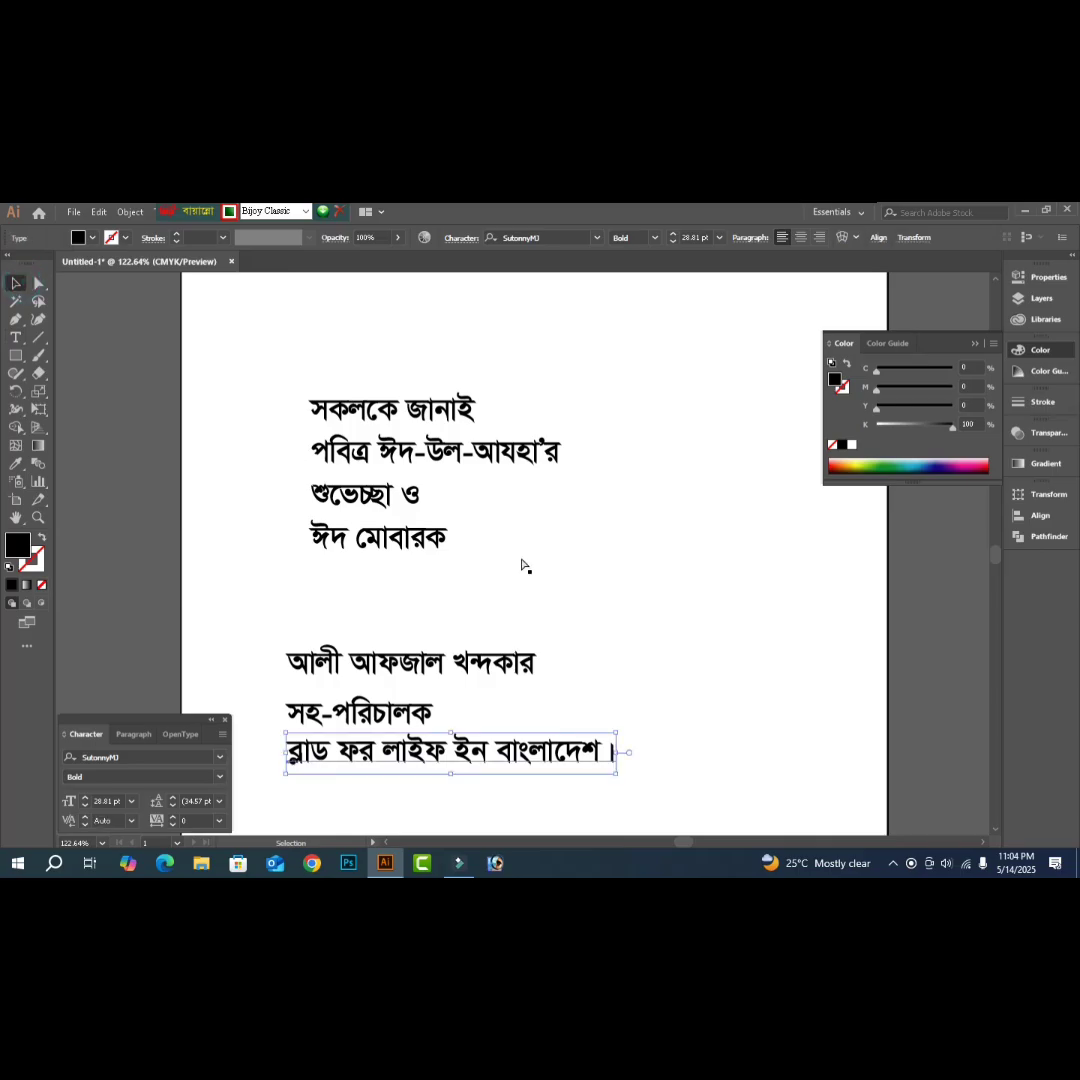
- Zoom out, select the white background rectangle, and bring its Stroke forward for editing
key("ctrl+minus")
key("ctrl+minus")
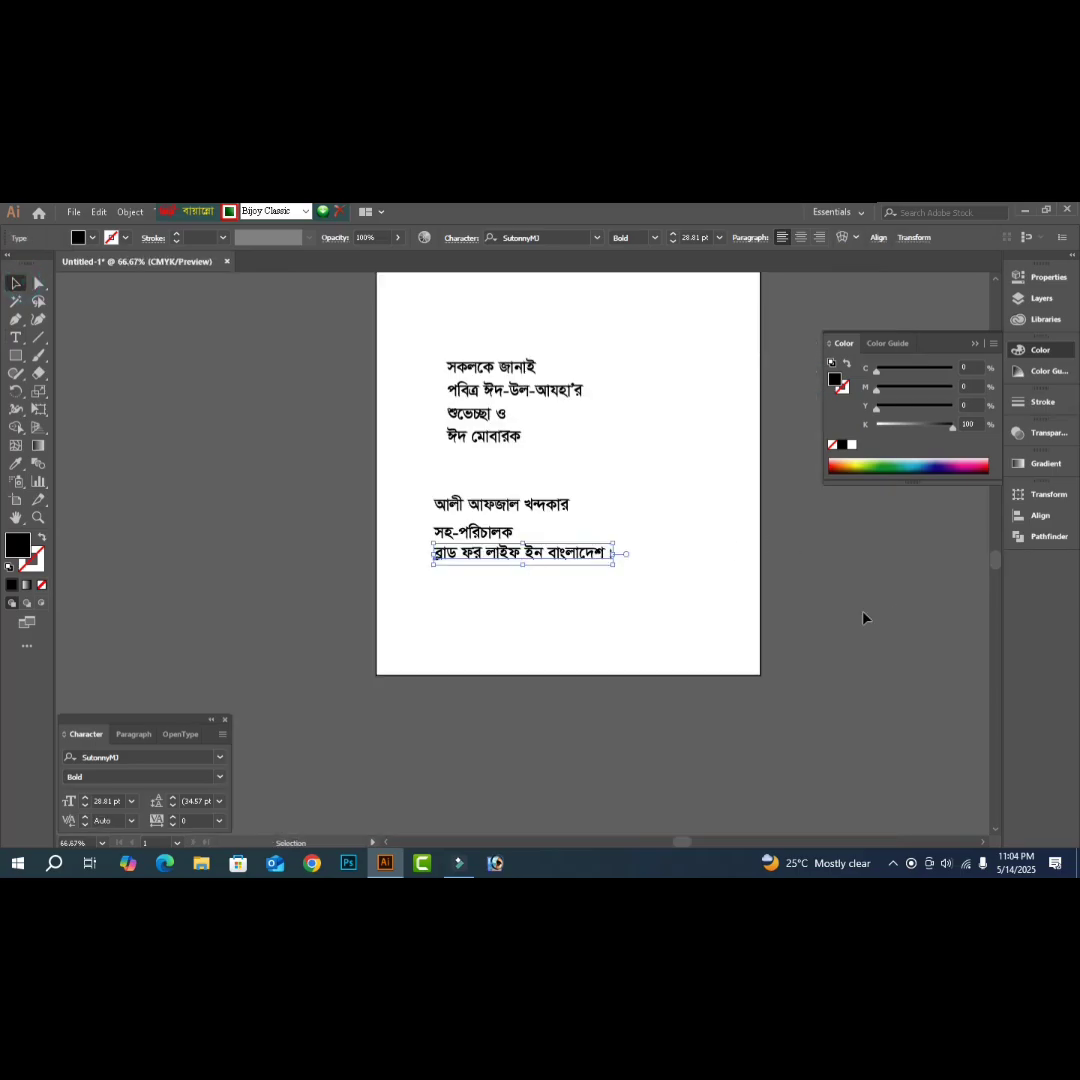
scroll(865, 618, "up", 3)
left_click(717, 552)
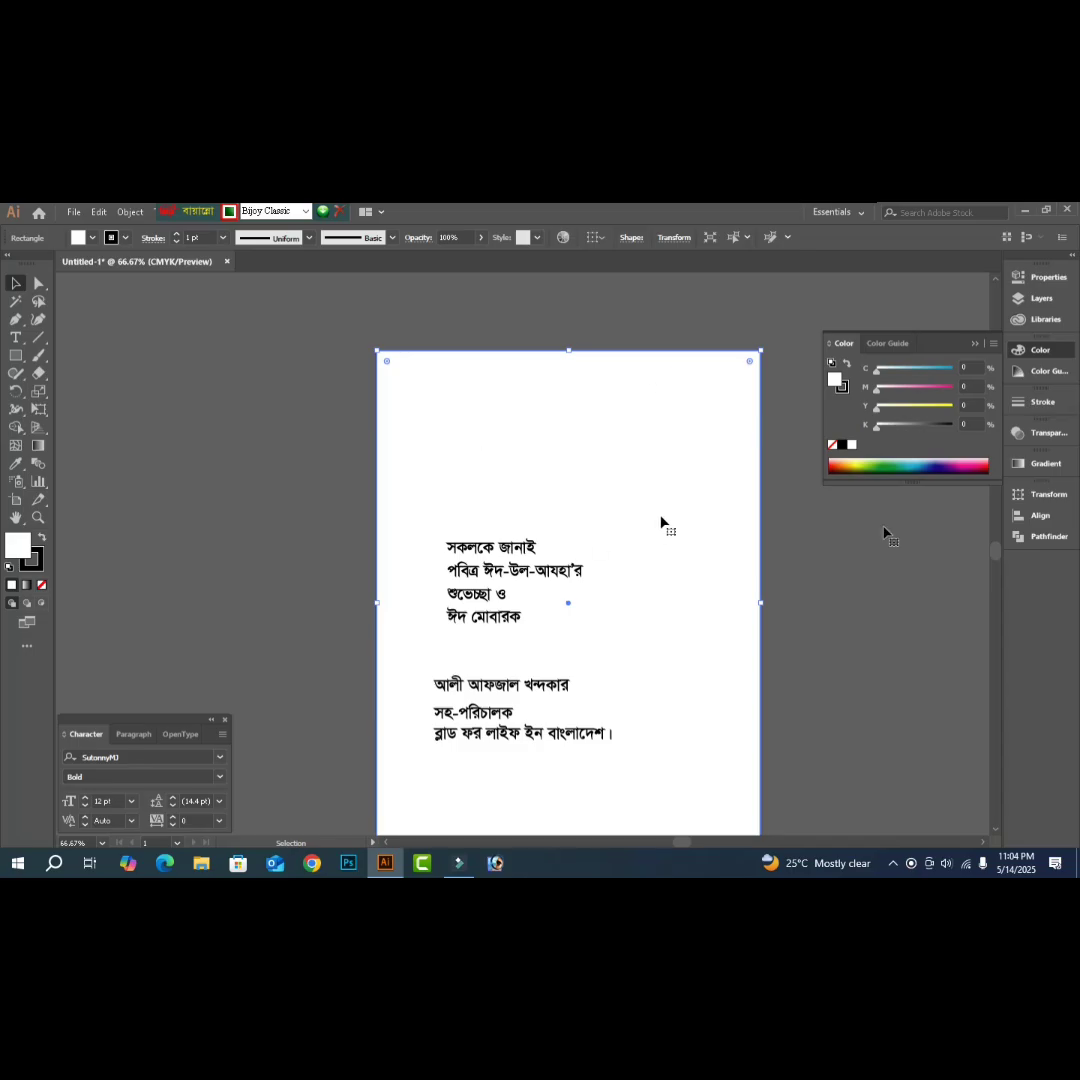
left_click(39, 567)
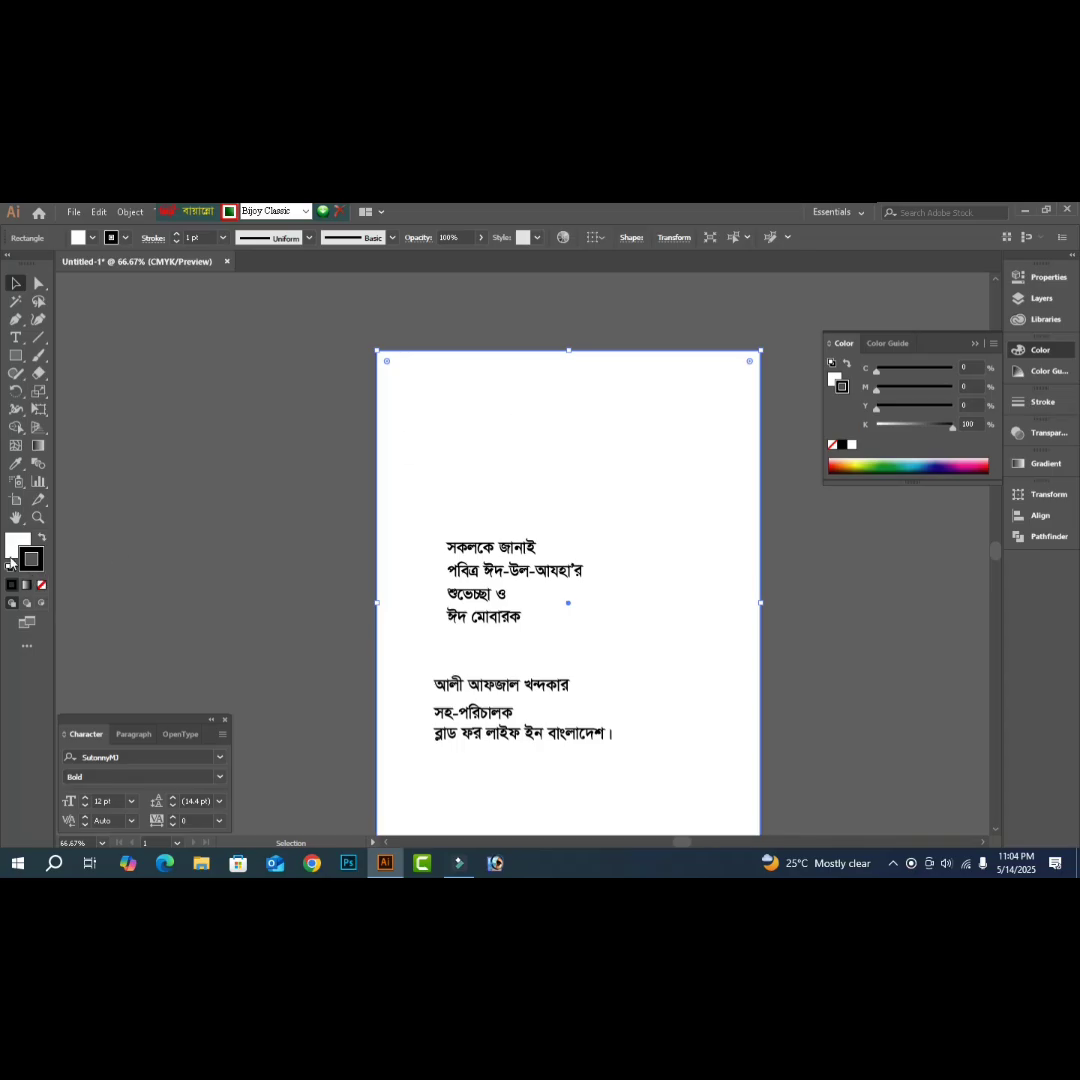
- Set the rectangle's stroke to None and its fill to pale yellow C0 M3 Y30 K0
left_click(41, 585)
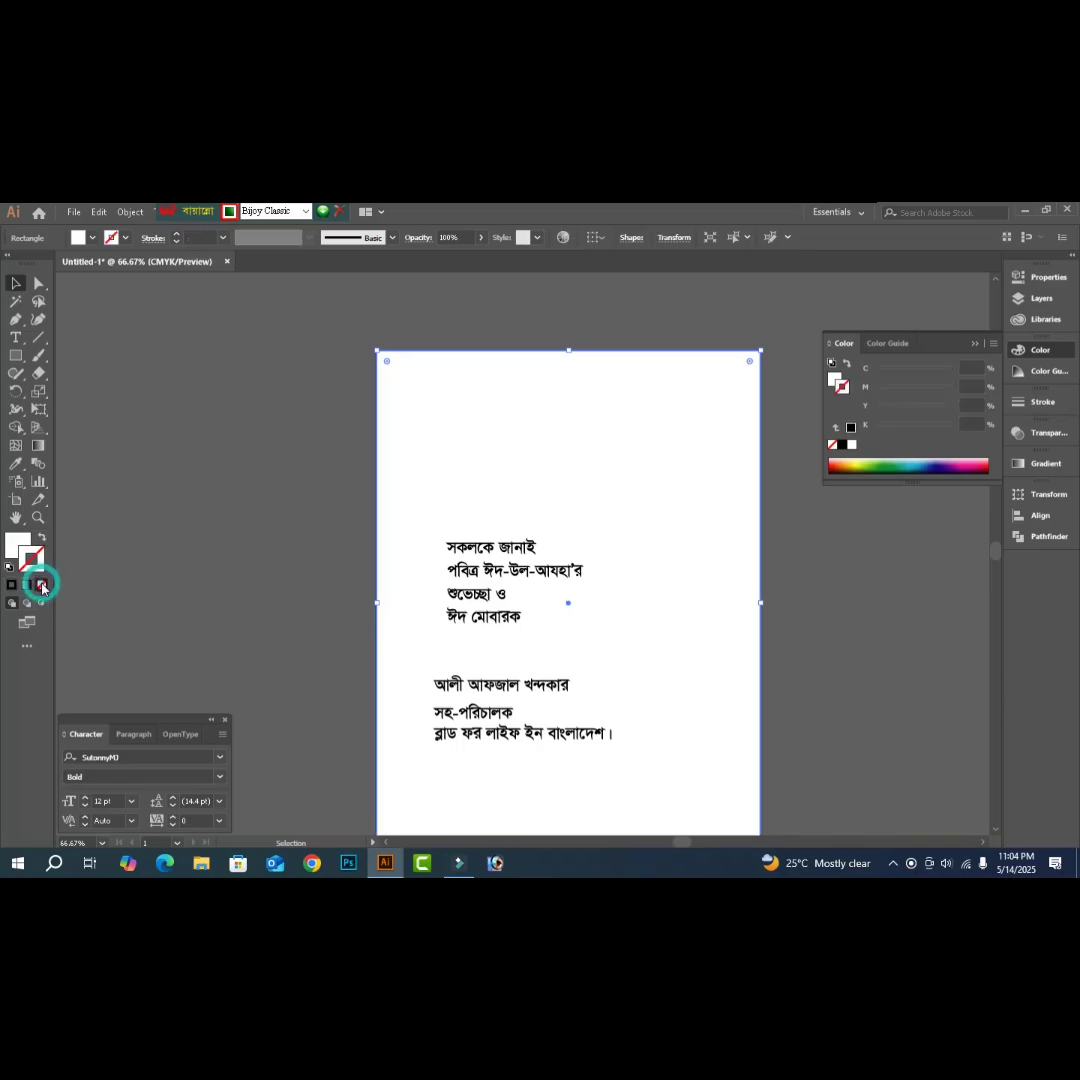
left_click(17, 545)
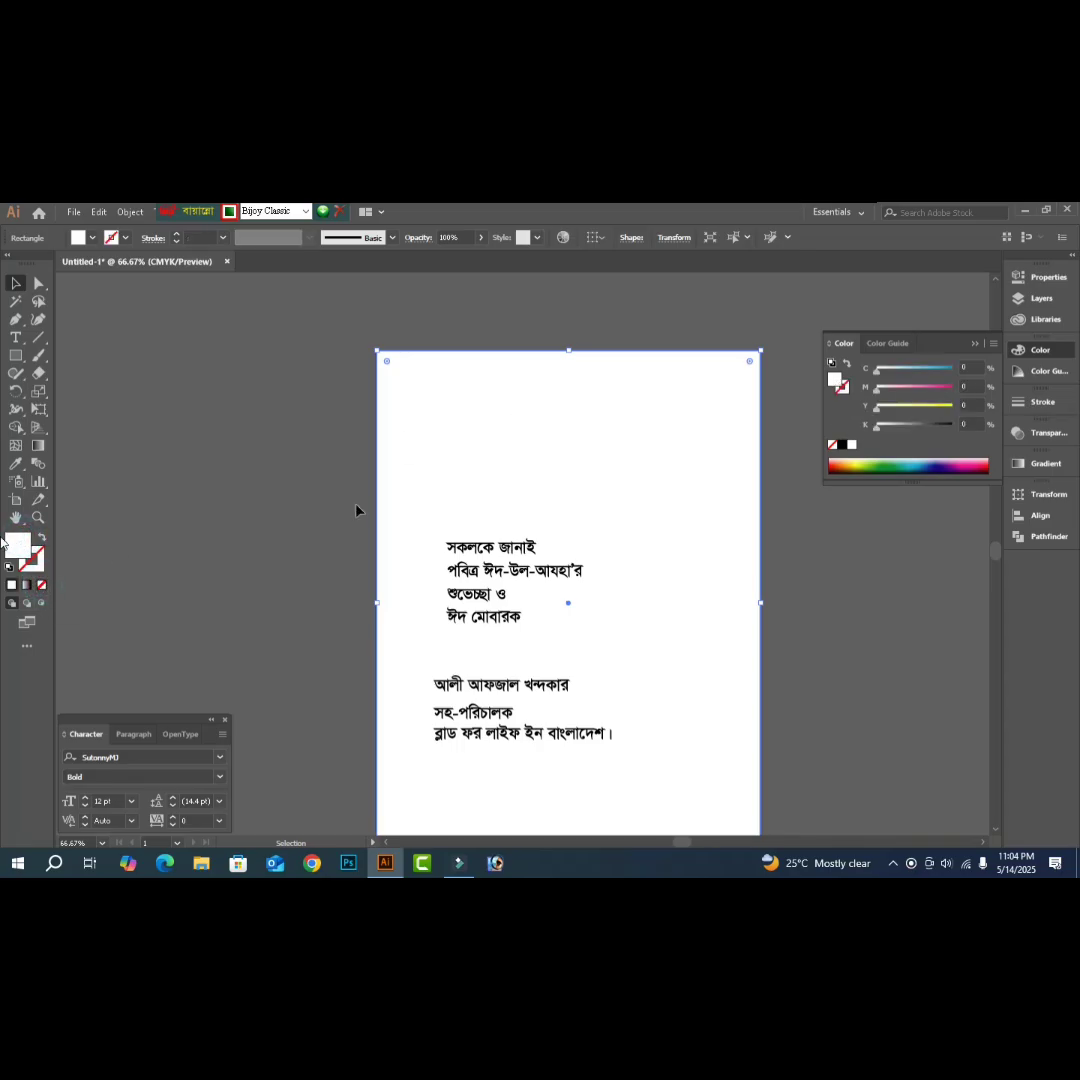
mouse_move(878, 406)
left_mouse_down()
mouse_move(891, 409)
mouse_move(882, 389)
left_mouse_up()
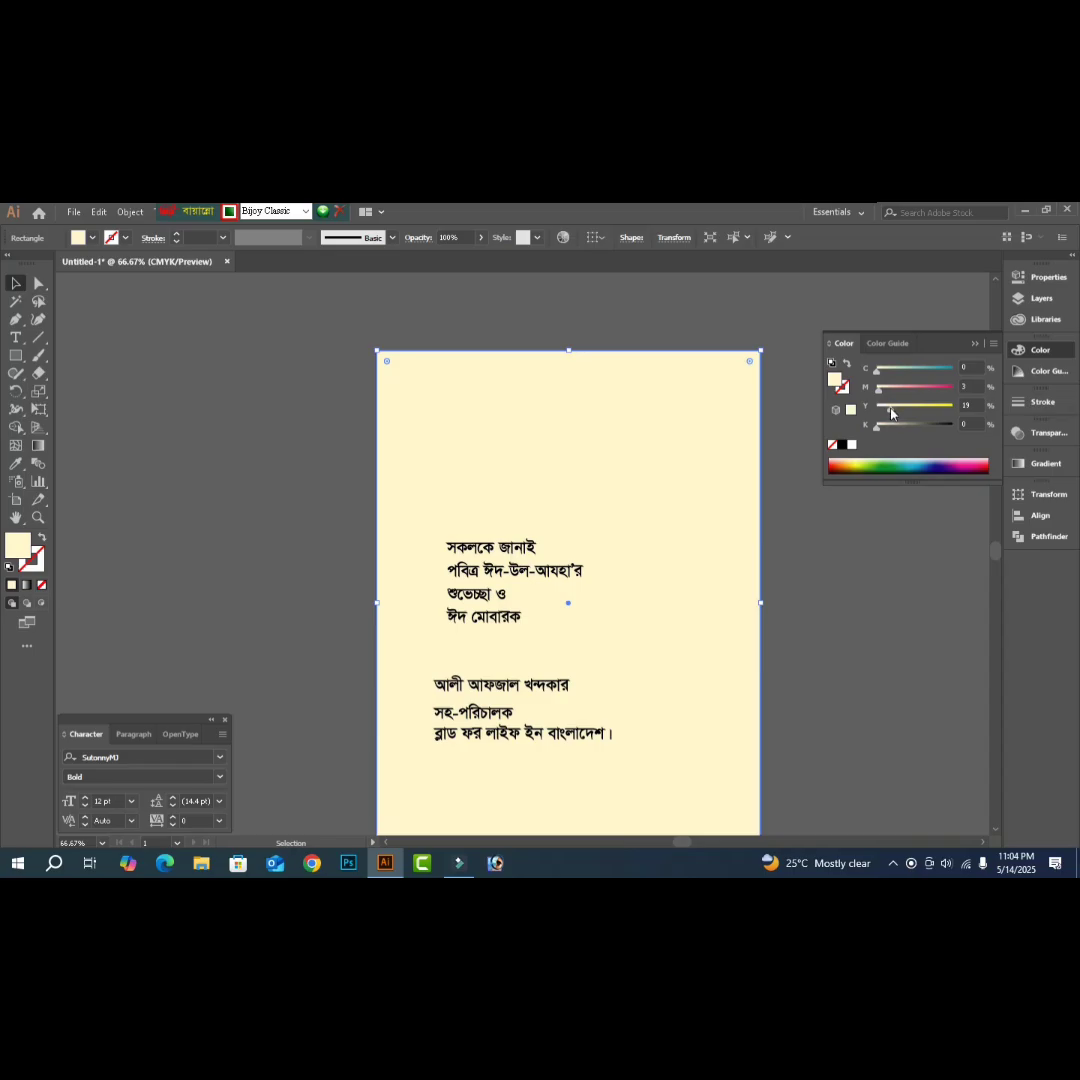
left_click(896, 410)
left_click_drag(898, 412, 896, 412)
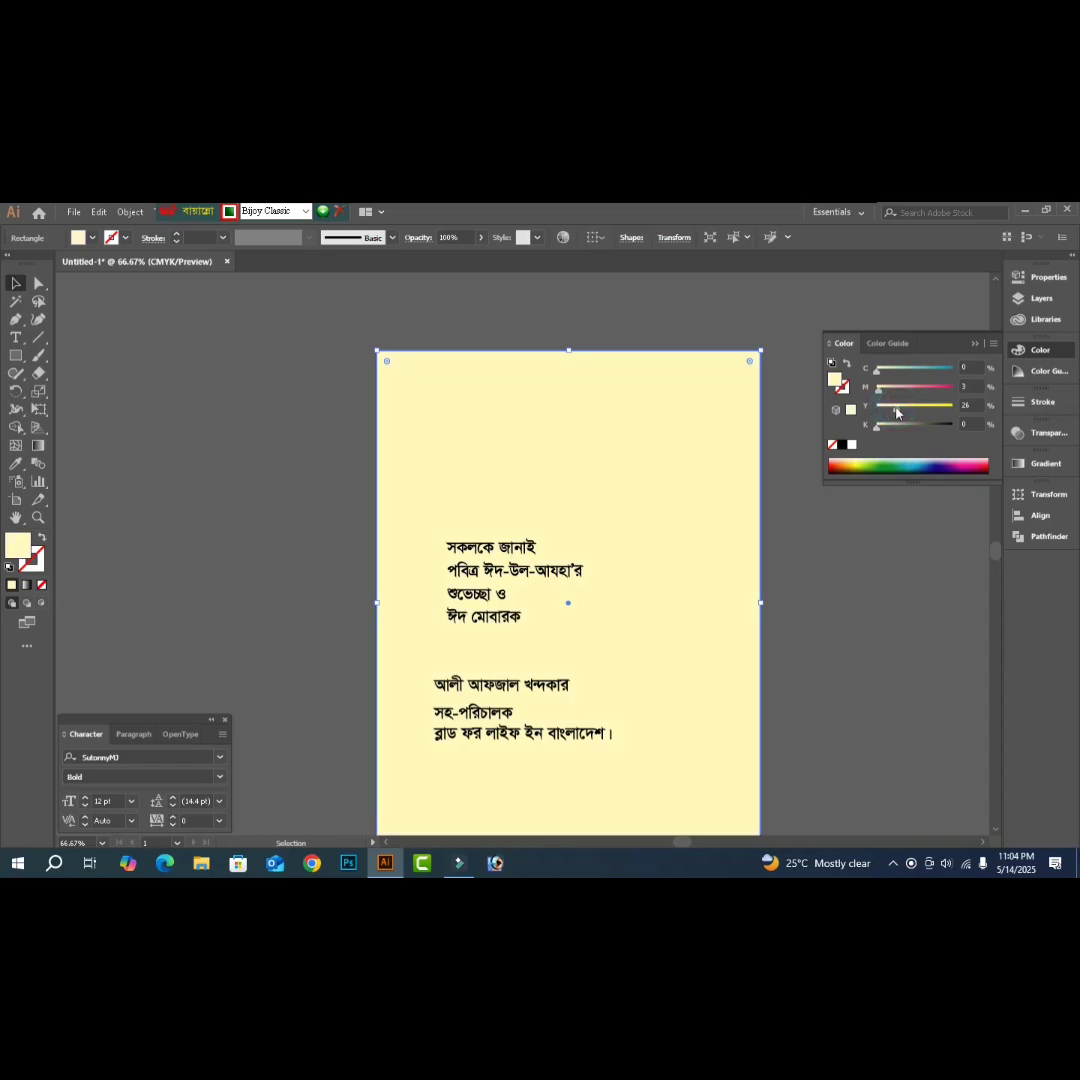
left_click_drag(896, 412, 892, 412)
left_click(713, 567)
left_click(713, 567)
- Shrink the rectangle from its top-right corner and top edge, then nudge it upward
key("a")
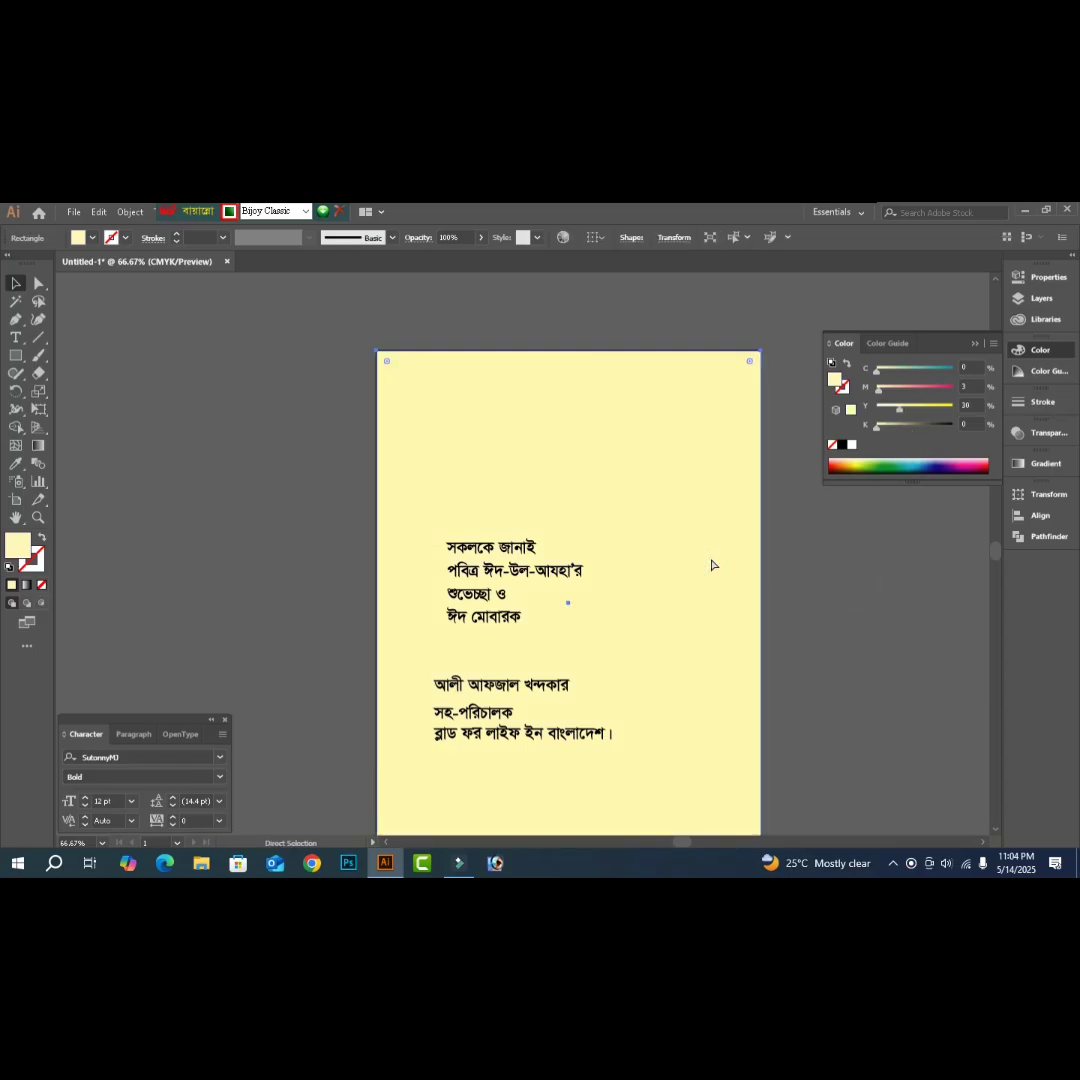
key("v")
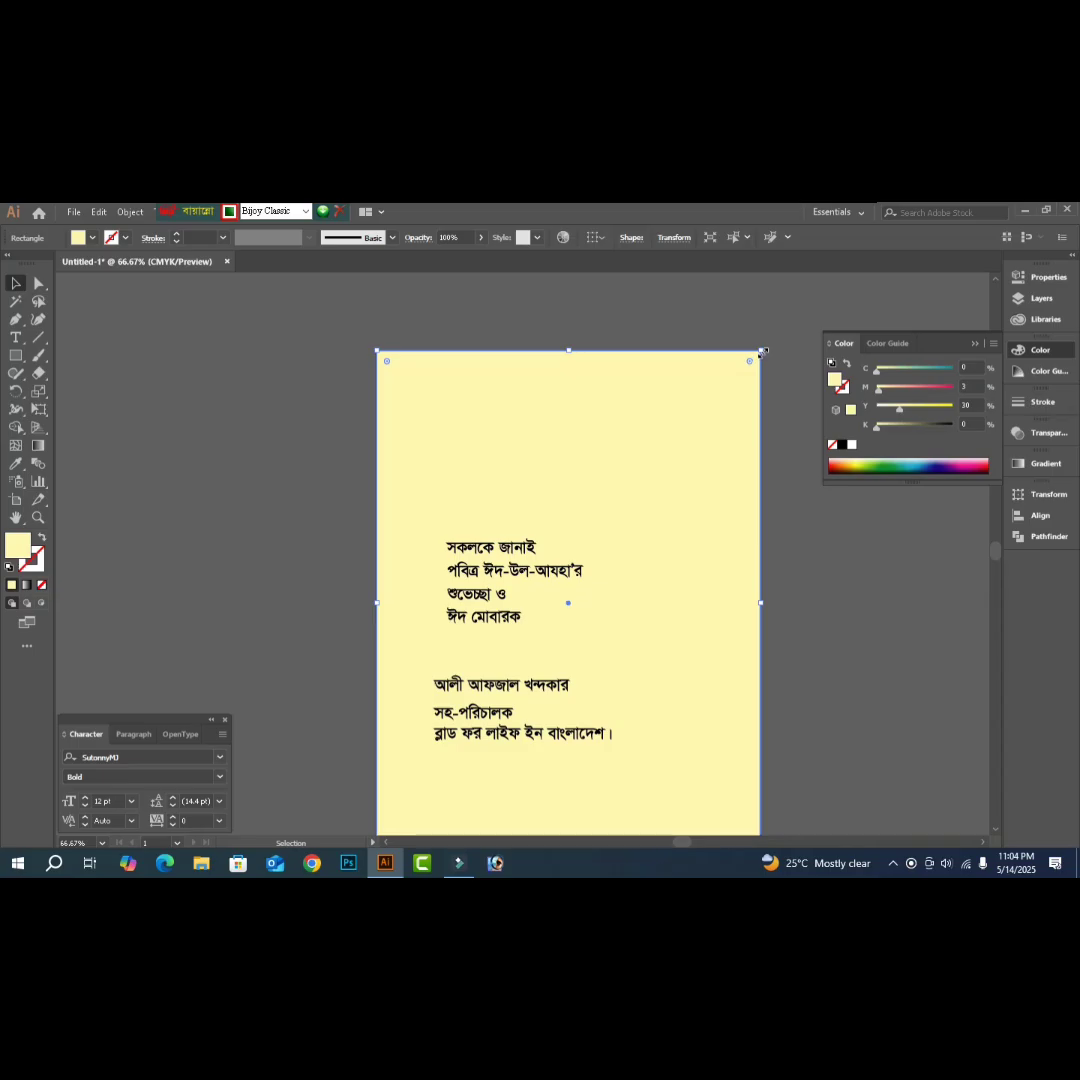
left_click_drag(760, 351, 721, 412)
left_click_drag(569, 412, 570, 460)
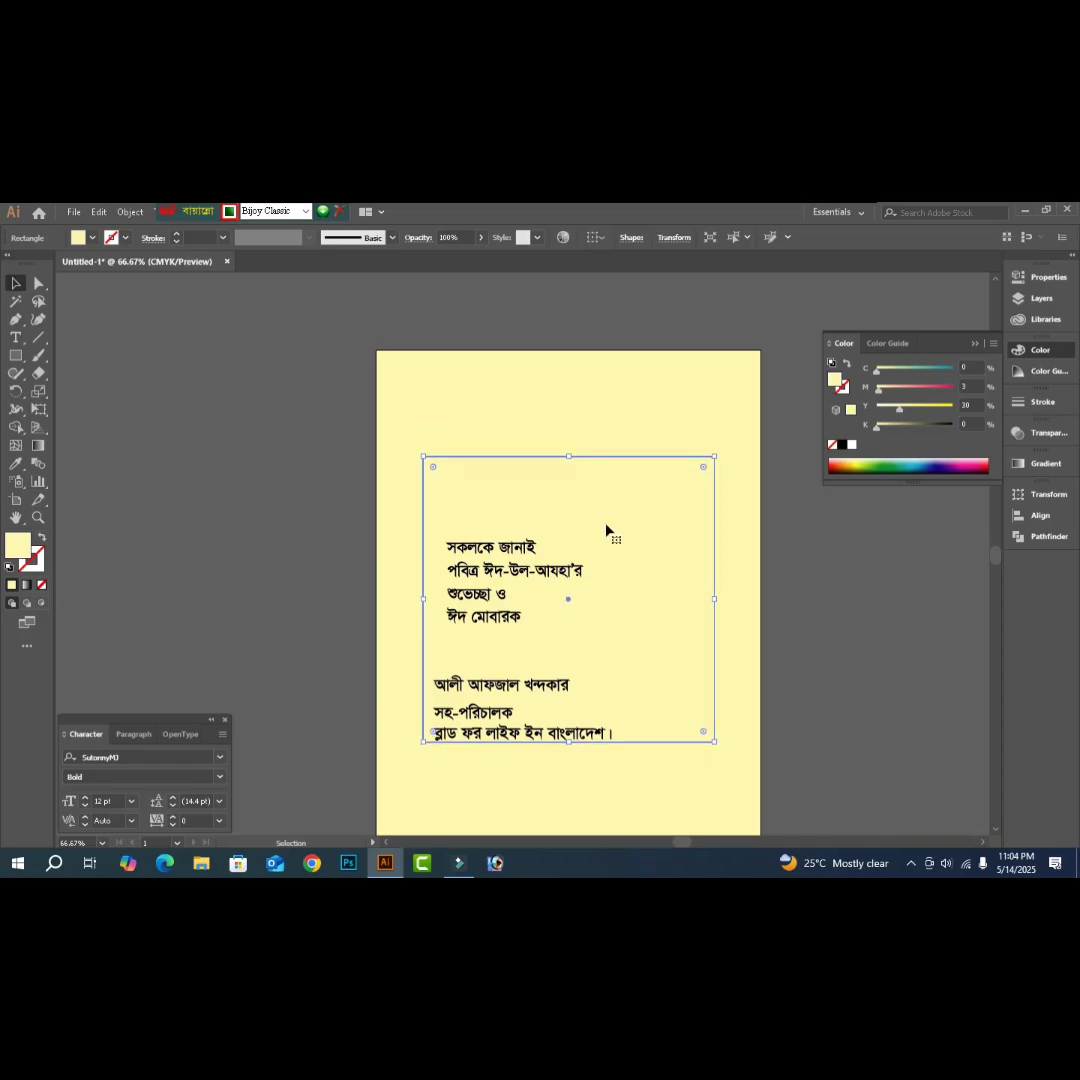
scroll(606, 528, "down", 3)
scroll(606, 528, "up", 2)
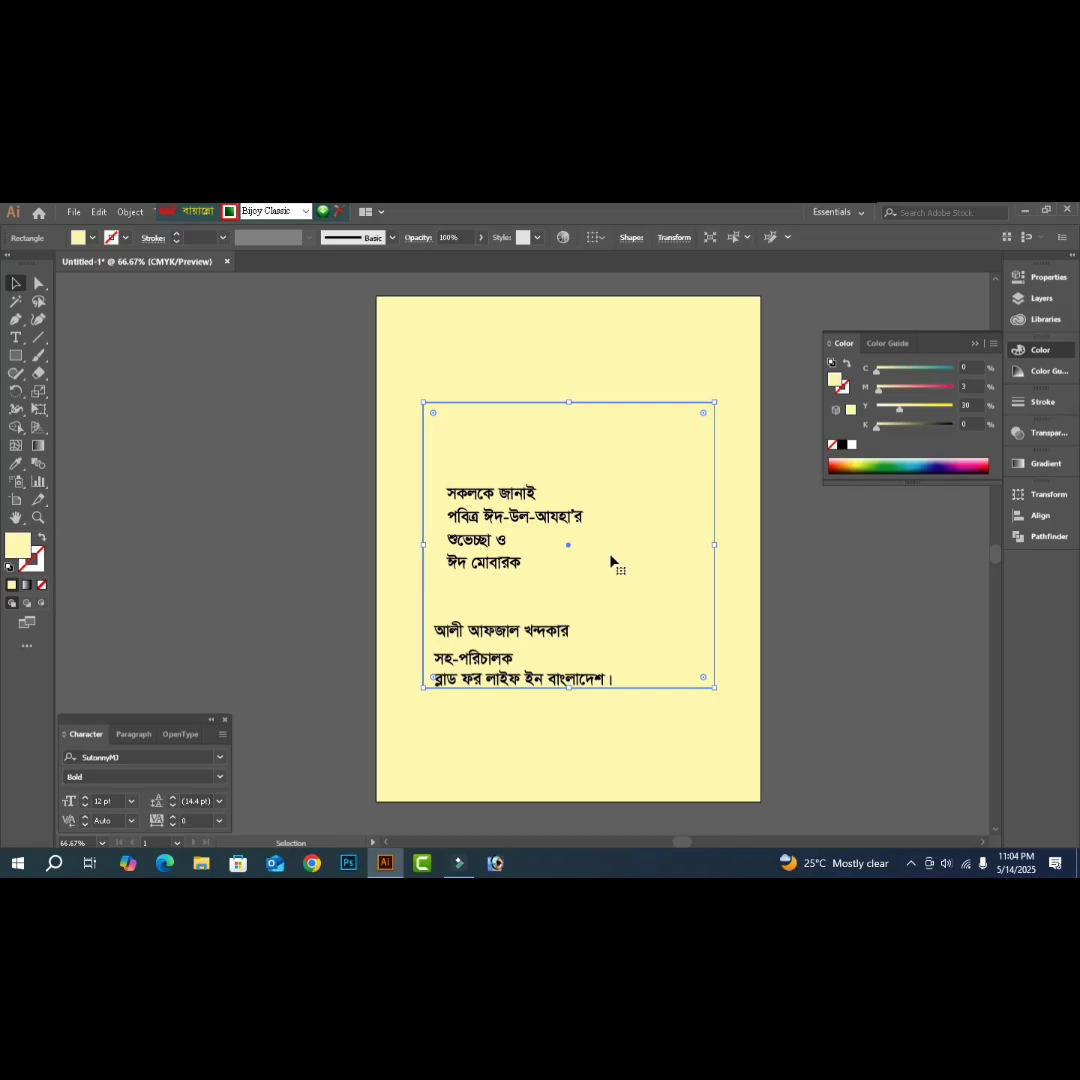
key("Up")
key("Up")
key("Up")
key("Up")
key("Up")
key("Up")
key("Up")
key("Up")
key("Up")
key("Up")
key("Up")
key("Up")
key("Up")
key("Up")
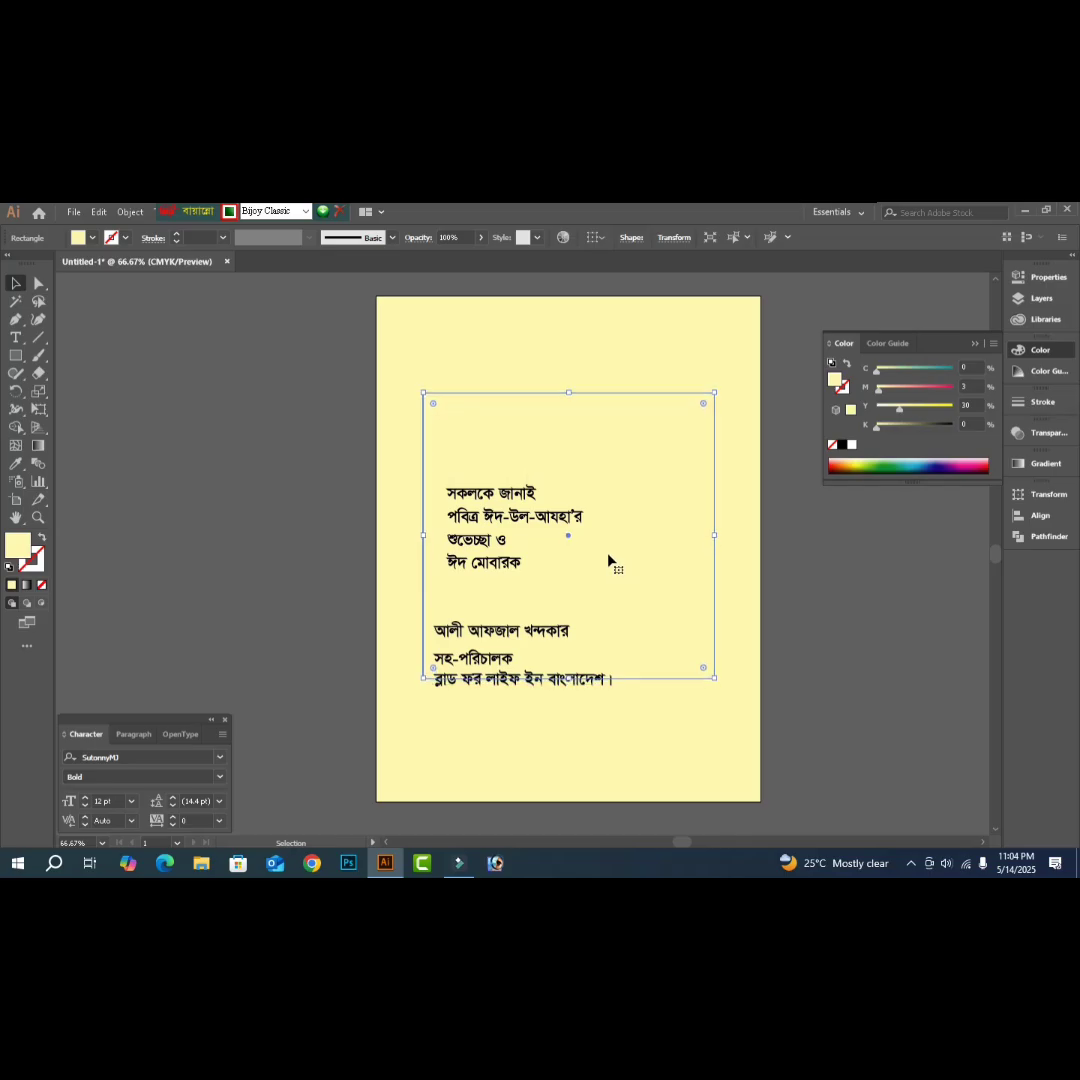
key("Up")
key("Up")
key("Up")
key("Up")
key("Up")
key("Up")
key("Up")
key("Up")
key("Up")
key("Up")
key("Up")
key("Up")
key("Up")
key("Up")
key("Up")
key("Up")
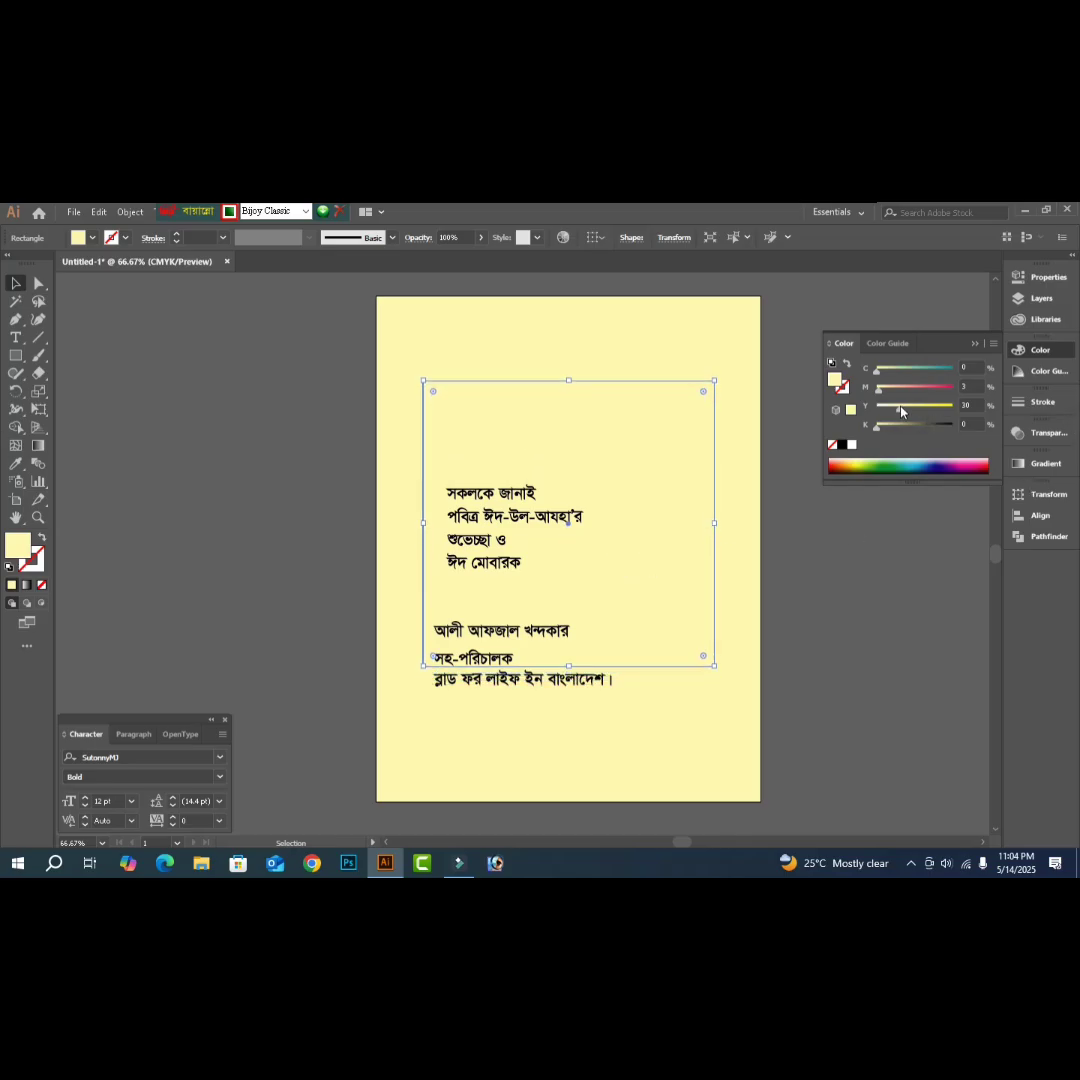
- Tint the inner rectangle a paler C0 M3 Y20 K0 and preview the poster without panels
left_click_drag(901, 411, 888, 411)
key("a")
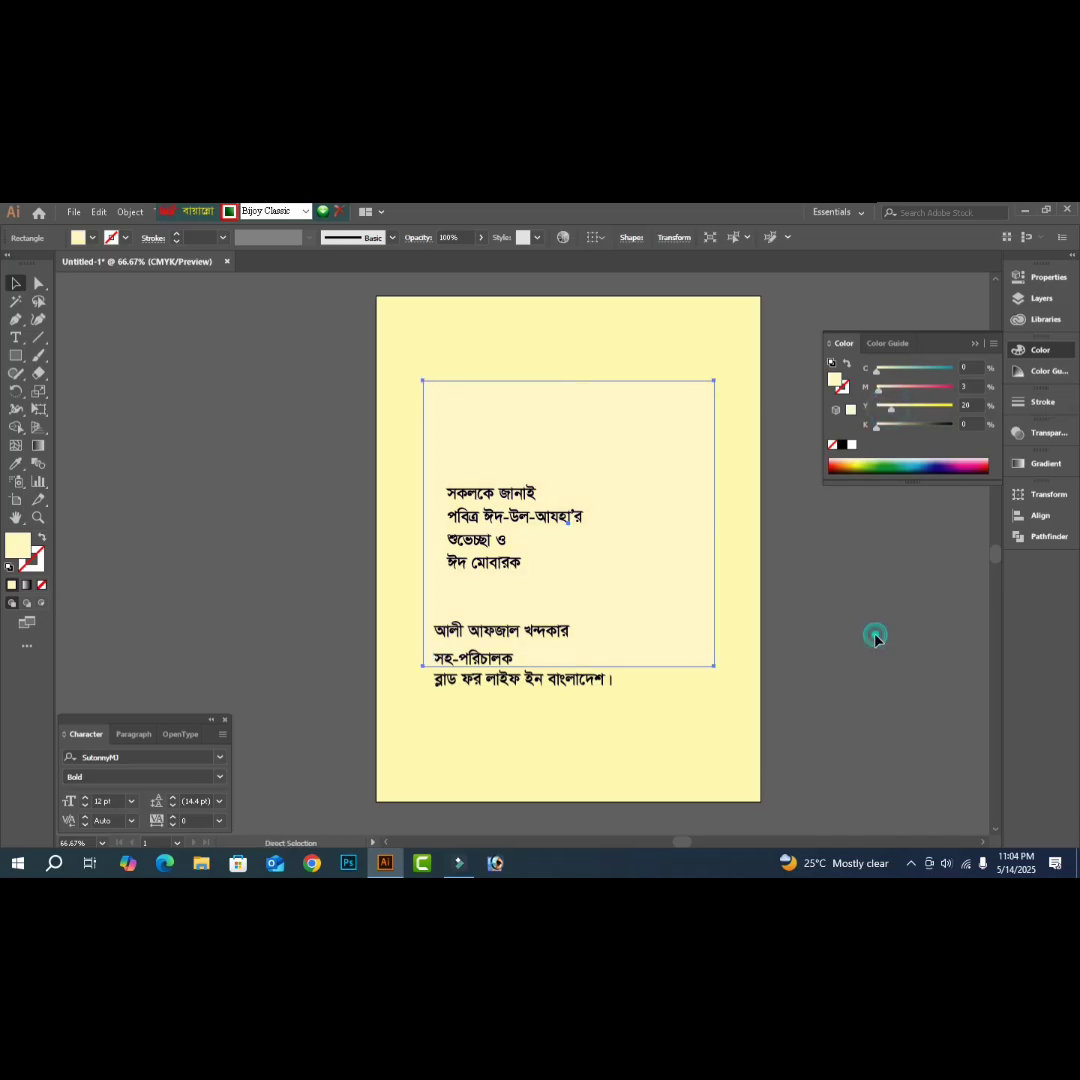
left_click(875, 638)
key("v")
key("Tab")
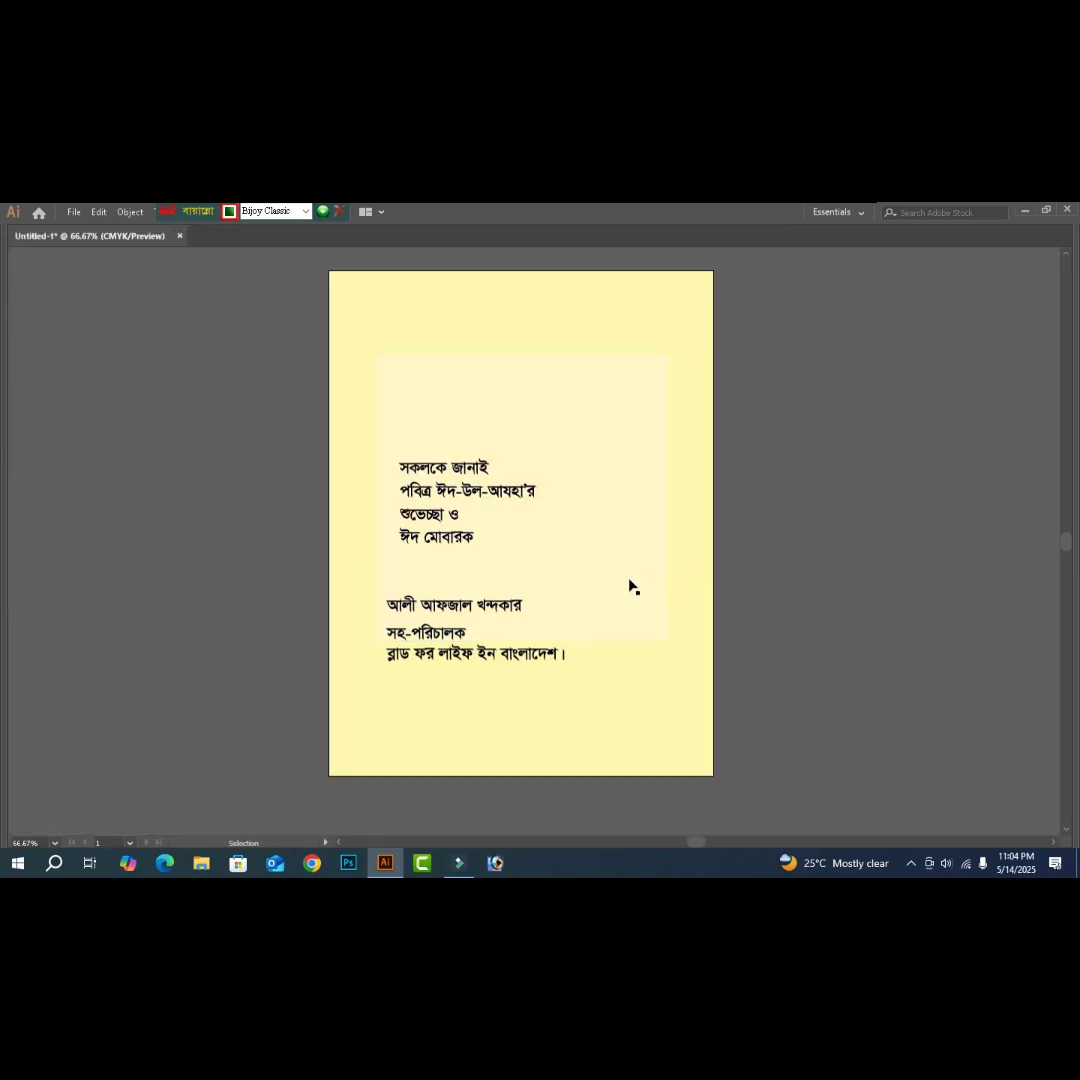
left_click(631, 587)
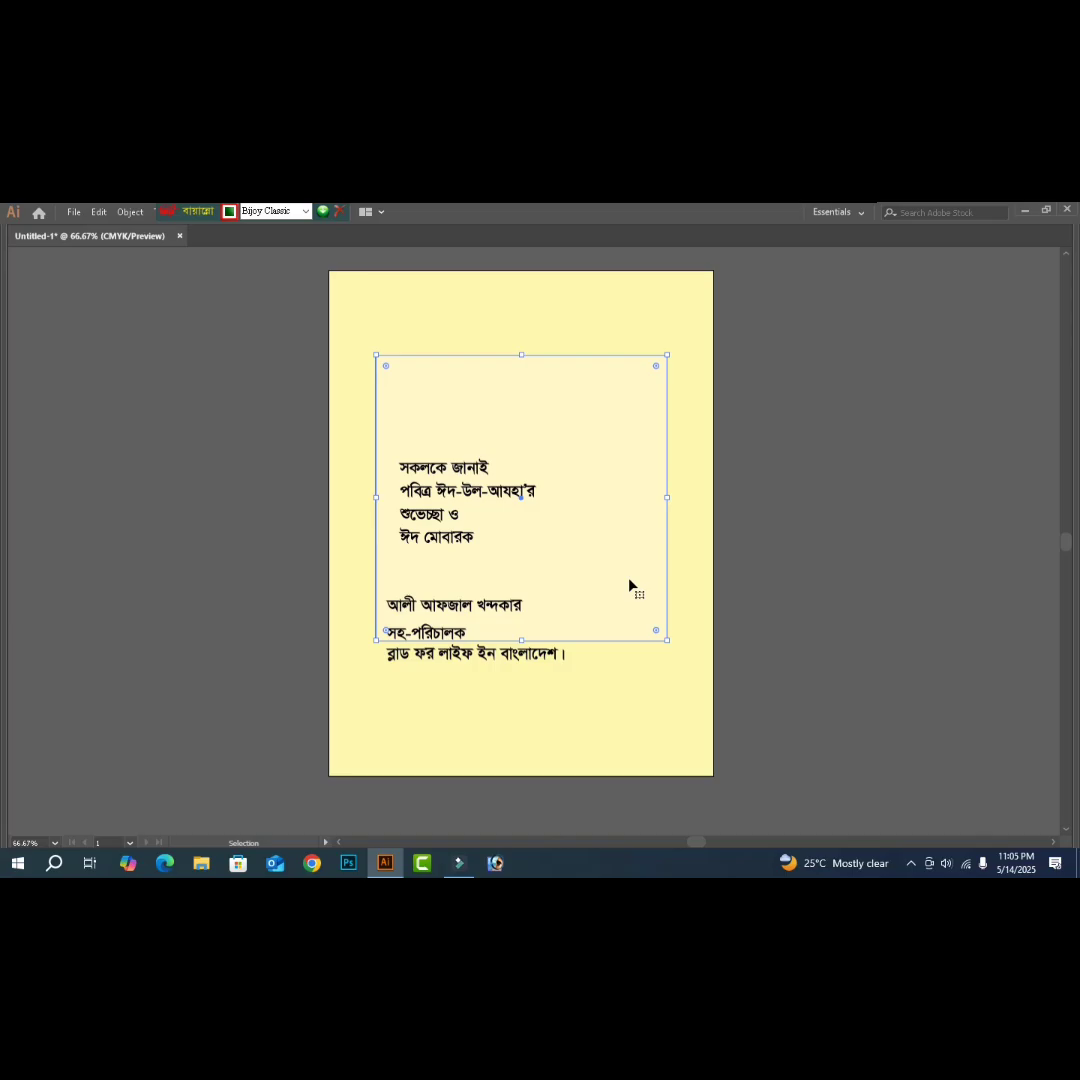
- Tint the rectangle deeper yellow C0 M13 Y53 K0 and send it behind the cream copy
key("a")
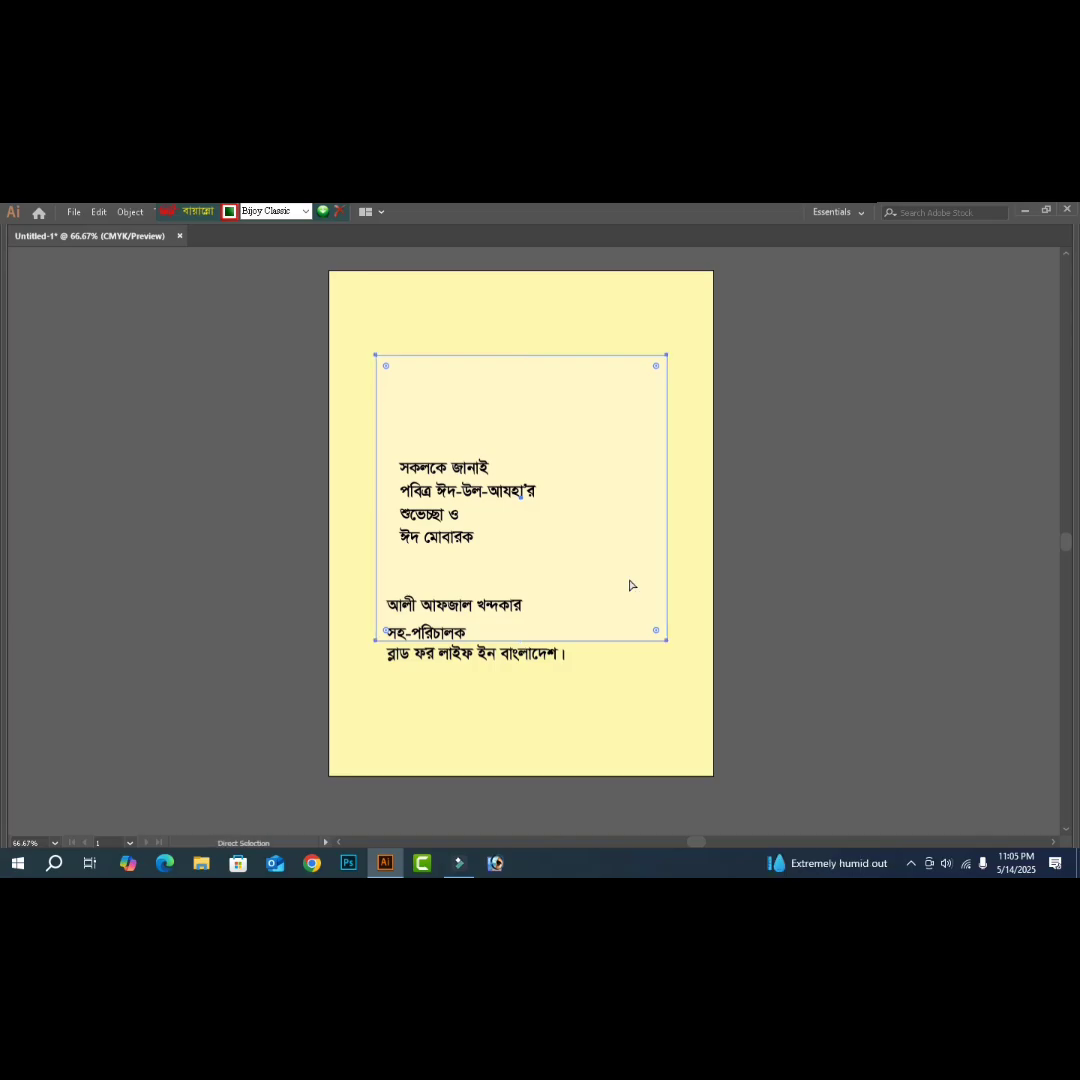
key("v")
key("Tab")
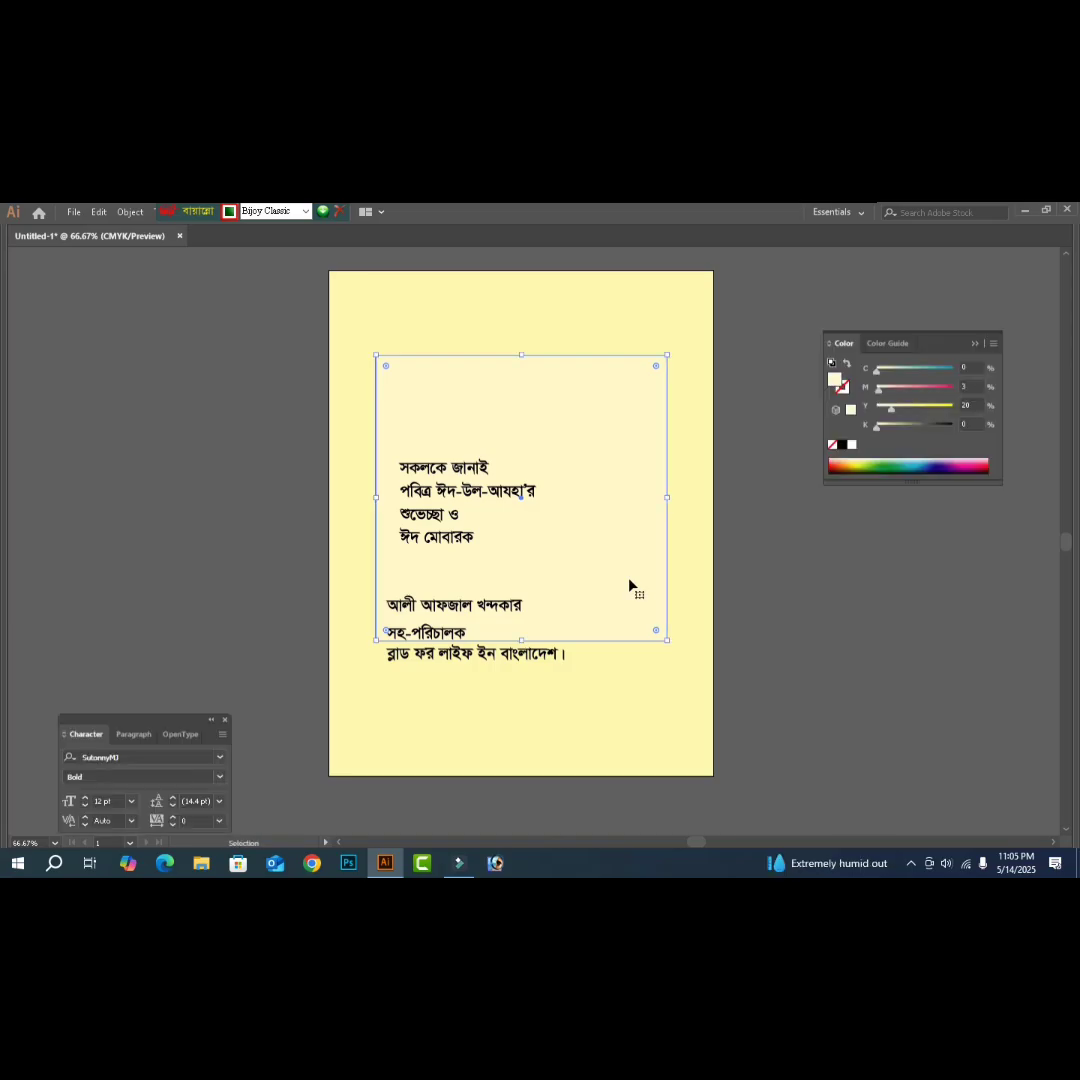
left_click_drag(891, 408, 918, 414)
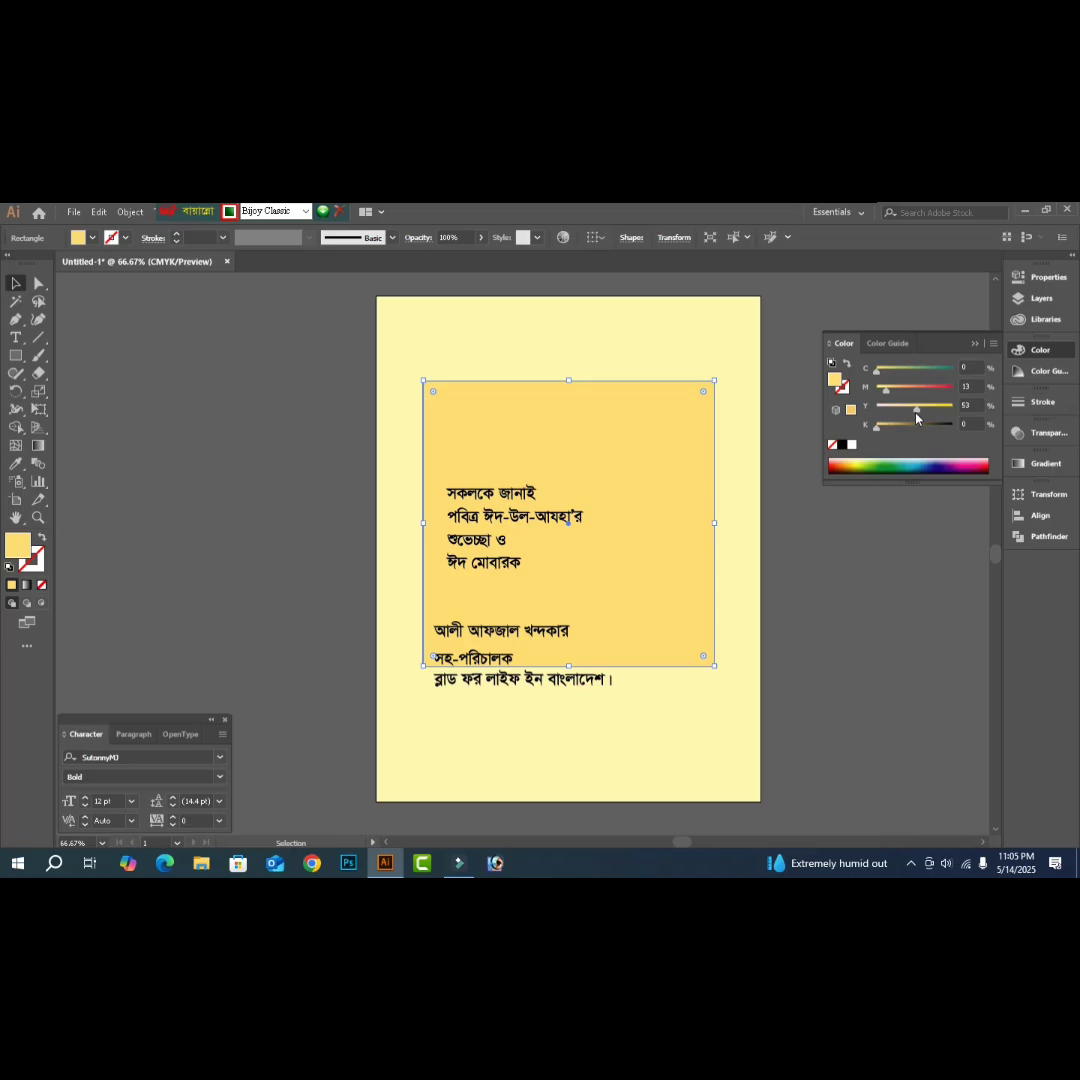
key("ctrl+[")
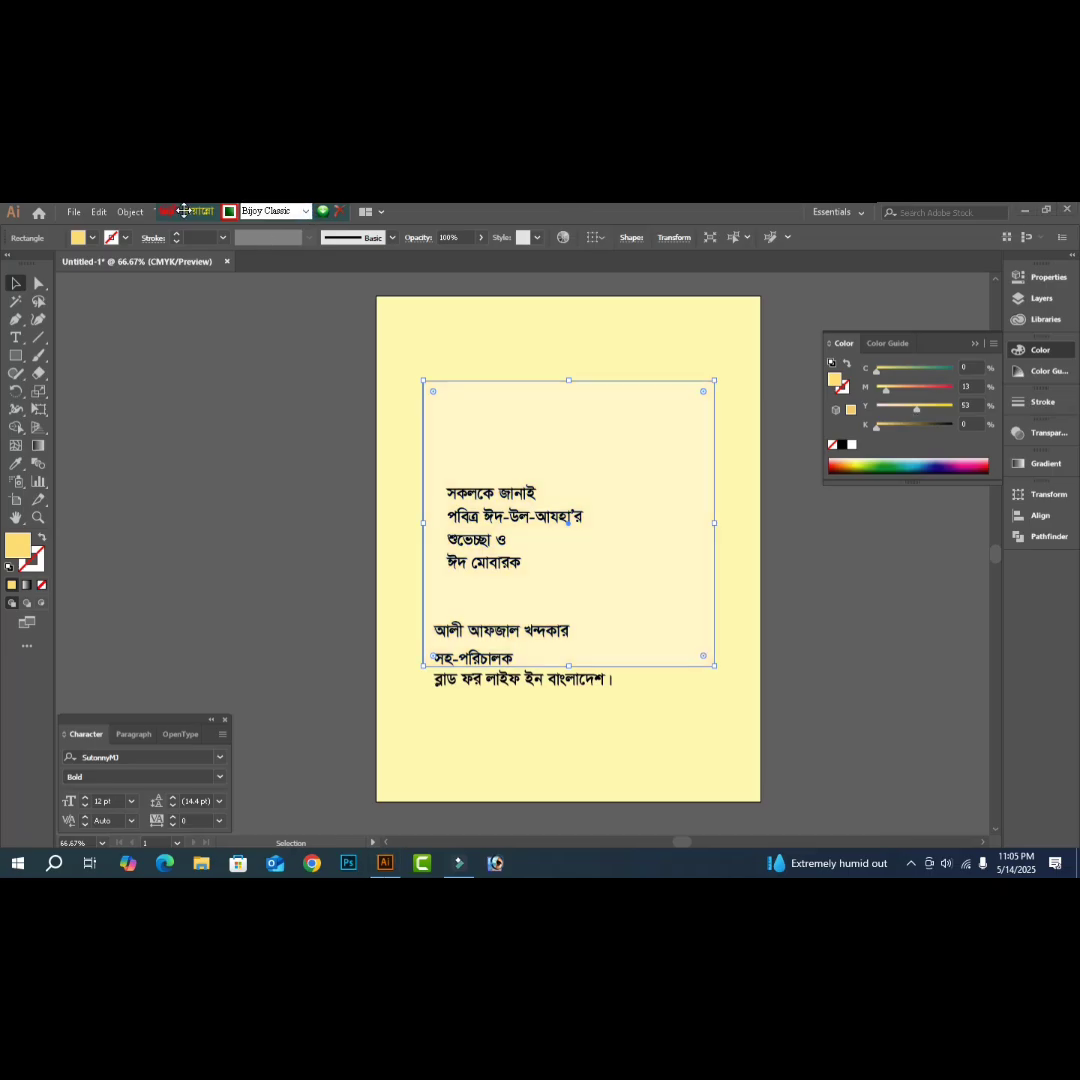
- Apply a 43.4-pixel Gaussian Blur to the deeper yellow rectangle, checked with Preview
left_click_drag(305, 221, 655, 221)
left_click(228, 212)
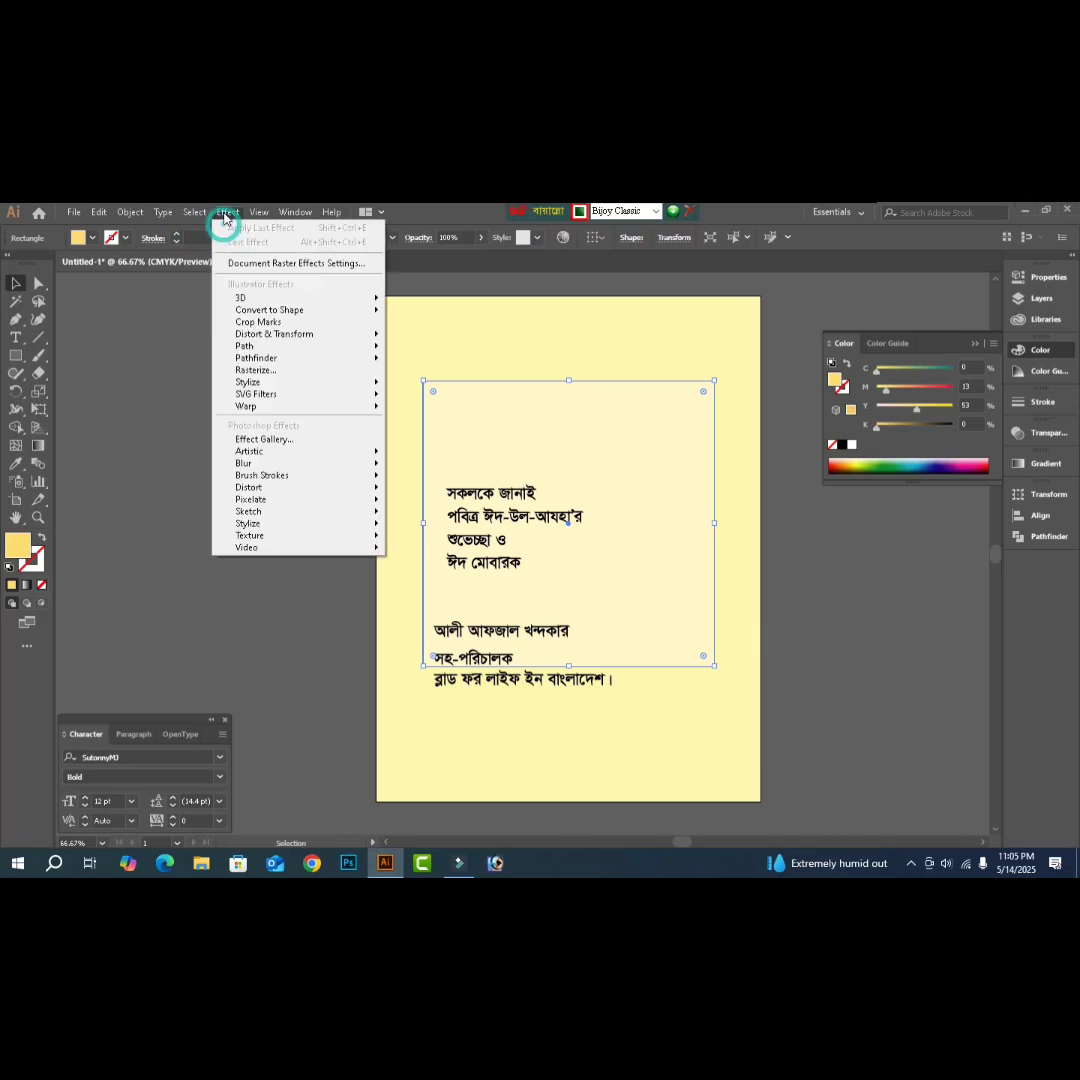
mouse_move(262, 463)
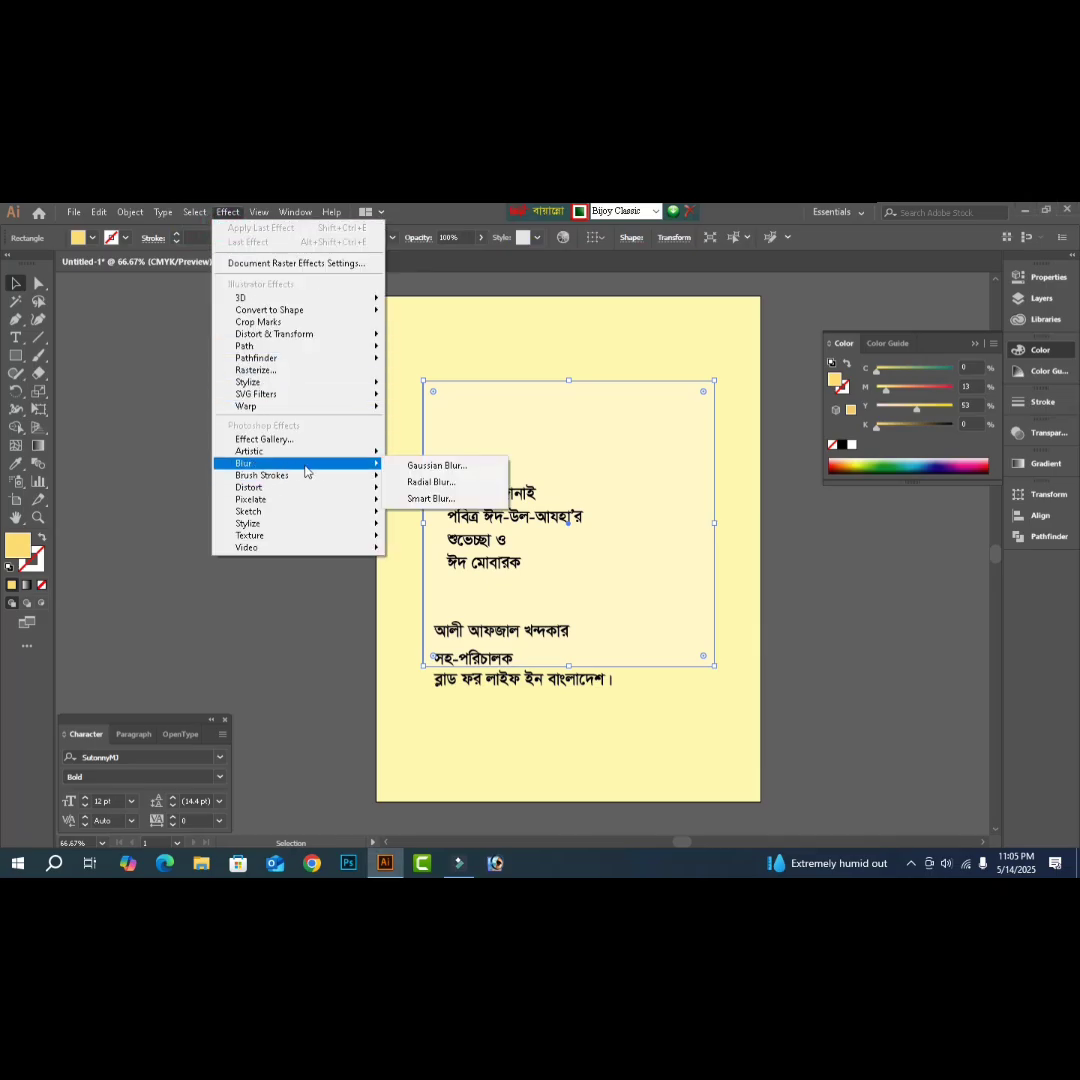
left_click(462, 472)
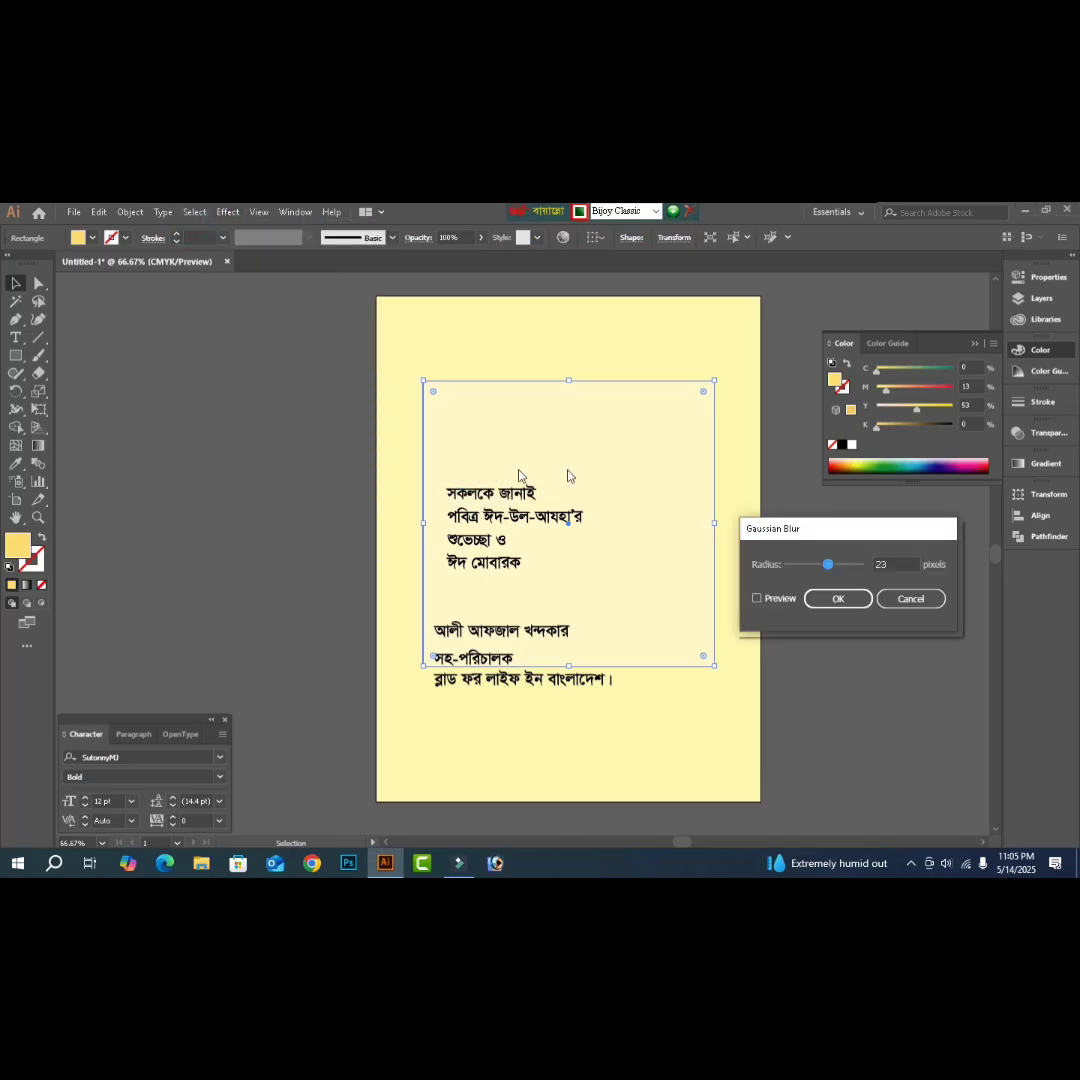
left_click(766, 599)
left_click_drag(828, 567, 840, 567)
left_click_drag(848, 566, 836, 567)
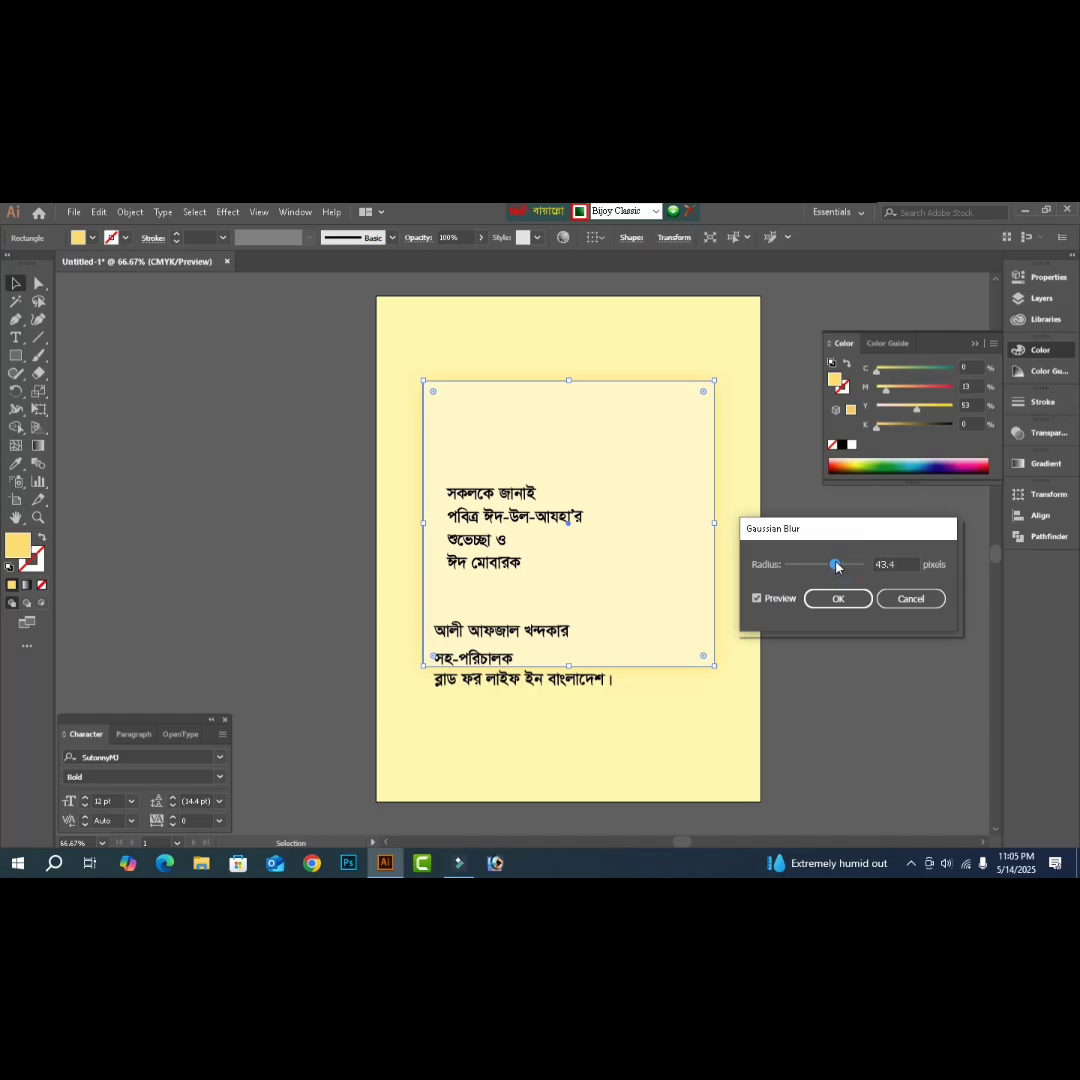
left_click(836, 567)
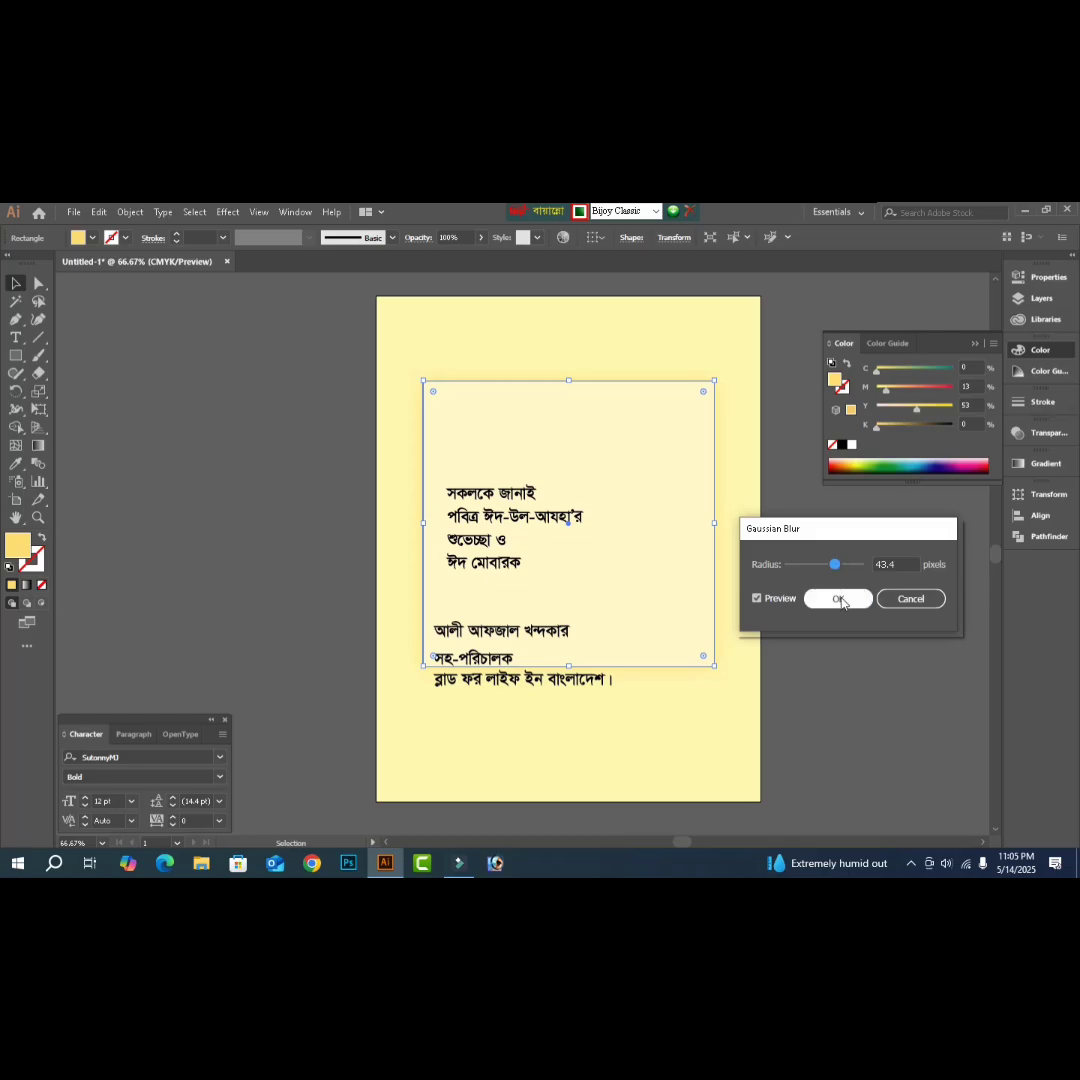
left_click(838, 598)
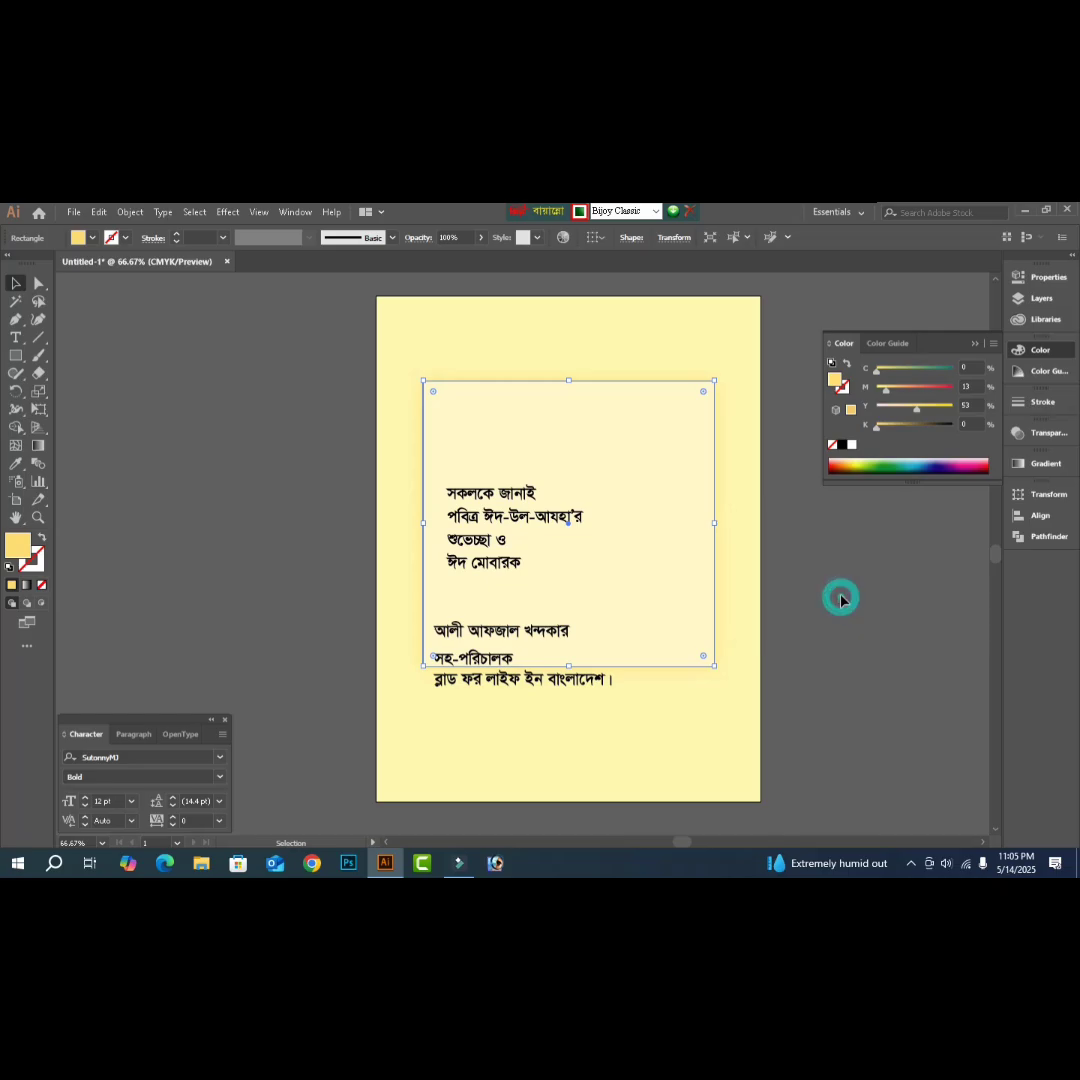
- Raise the glow rectangle's magenta to 27% for a deeper C0 M27 Y65 K0 orange-yellow fill
left_click(918, 412)
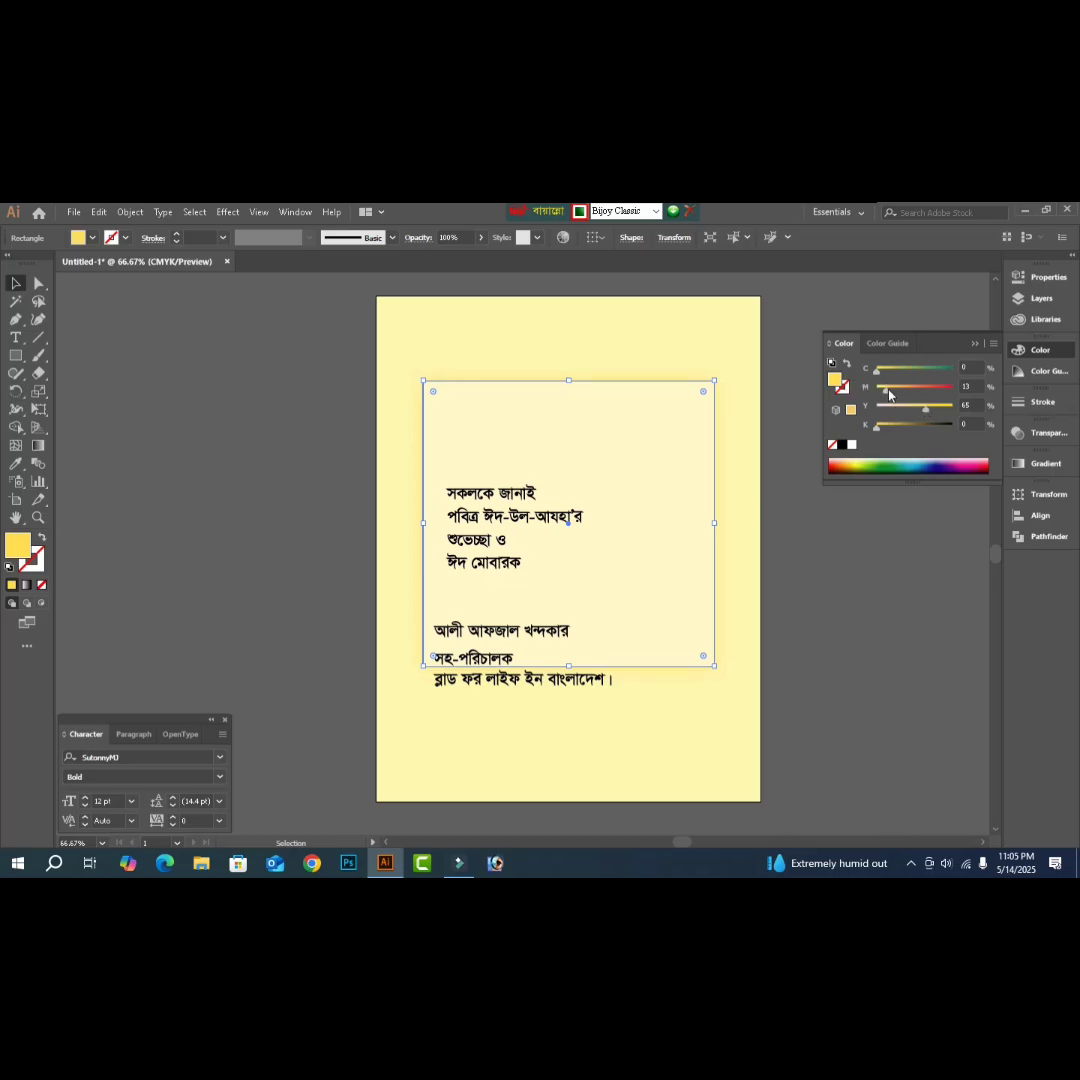
left_click_drag(889, 394, 901, 394)
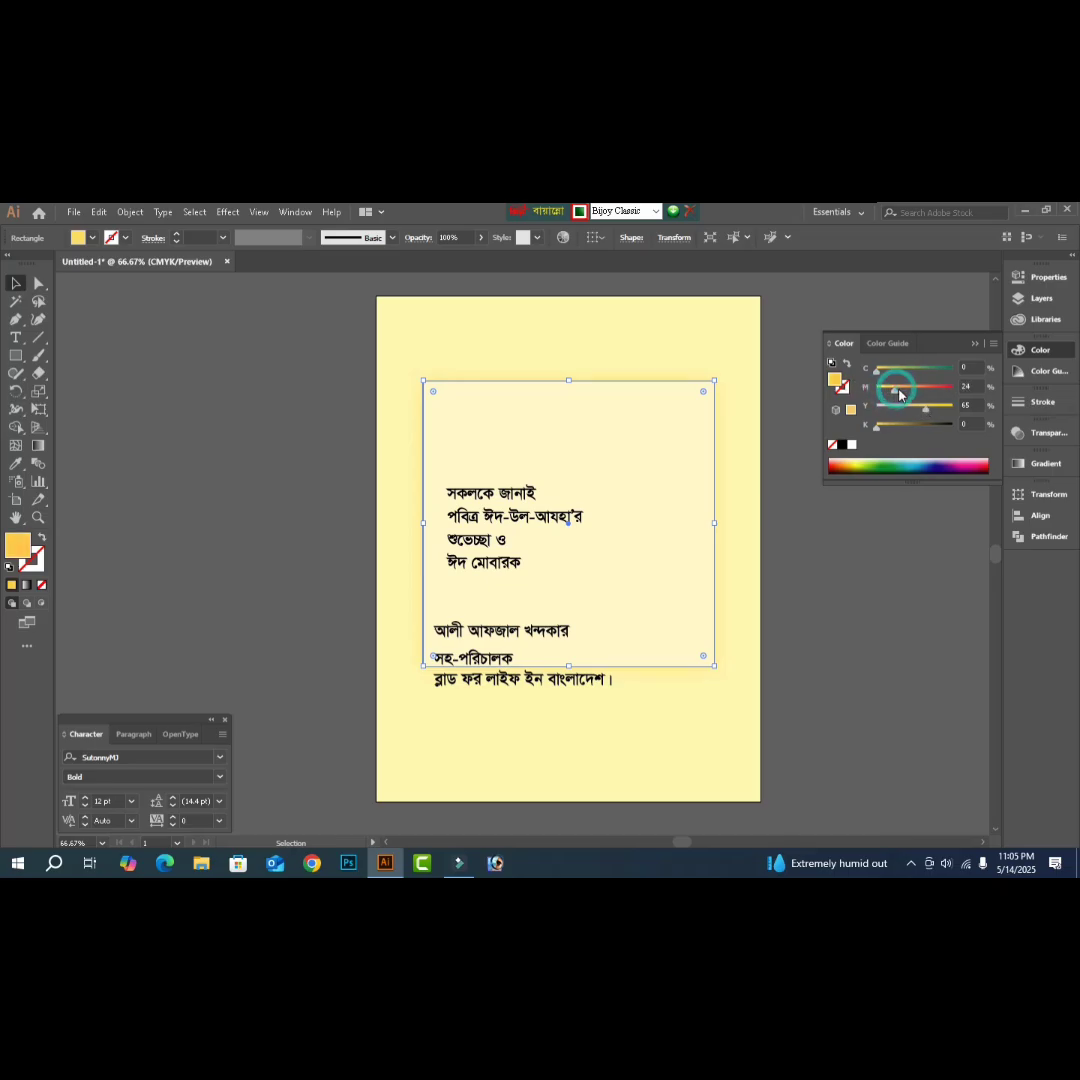
left_click(865, 630)
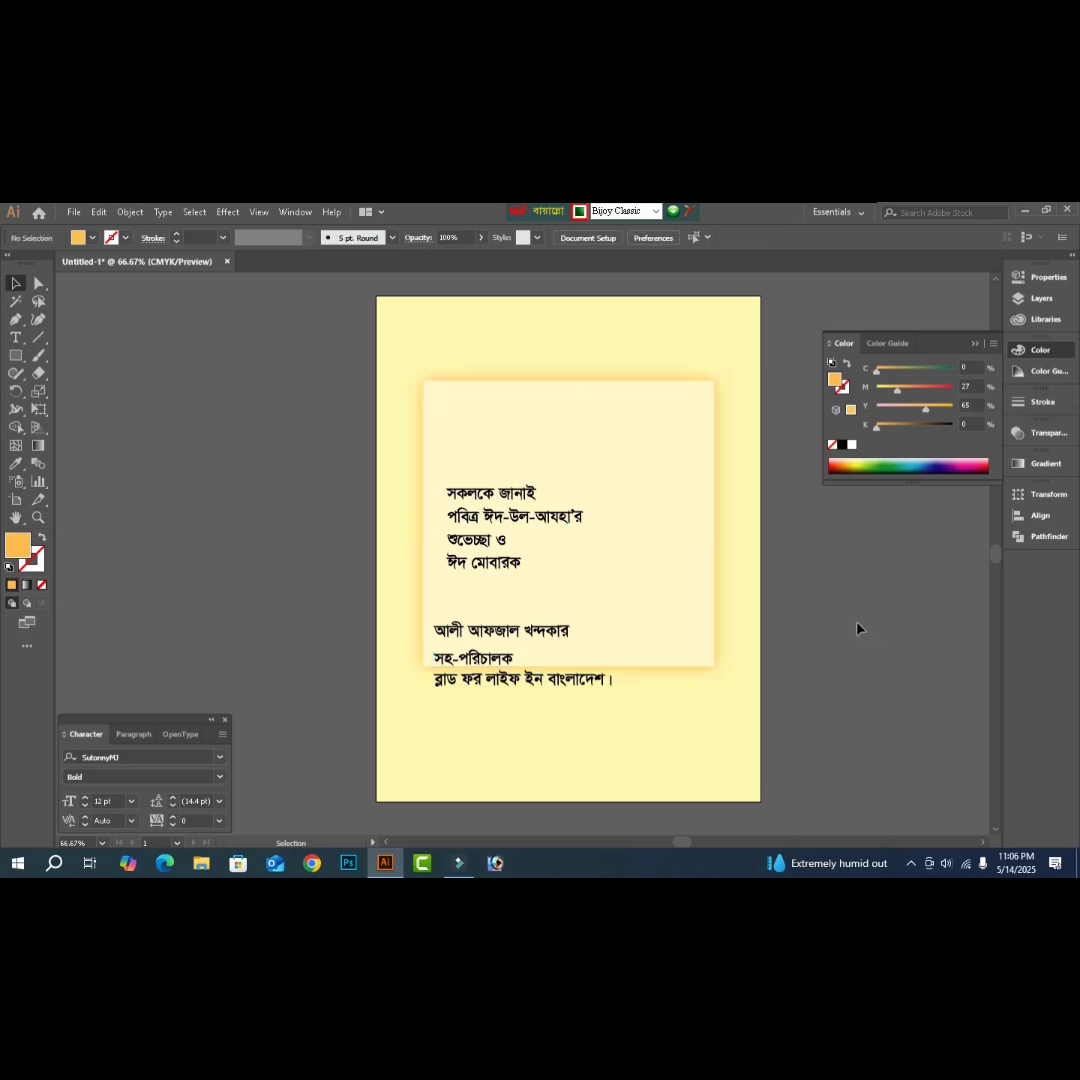
key("z")
left_click(810, 501)
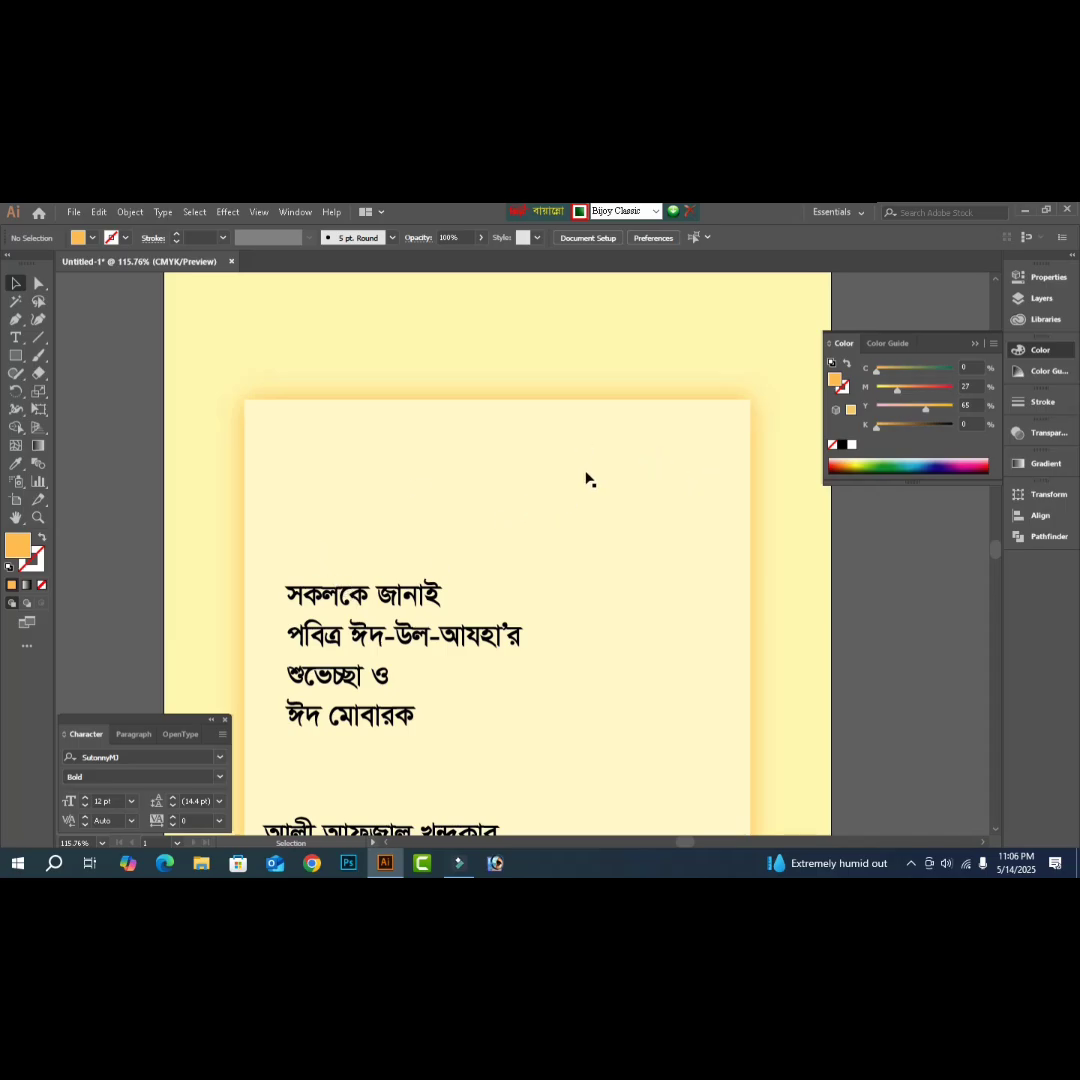
- Duplicate the pale text panel in place, fill the copy black and send it behind the panel
left_click(584, 476)
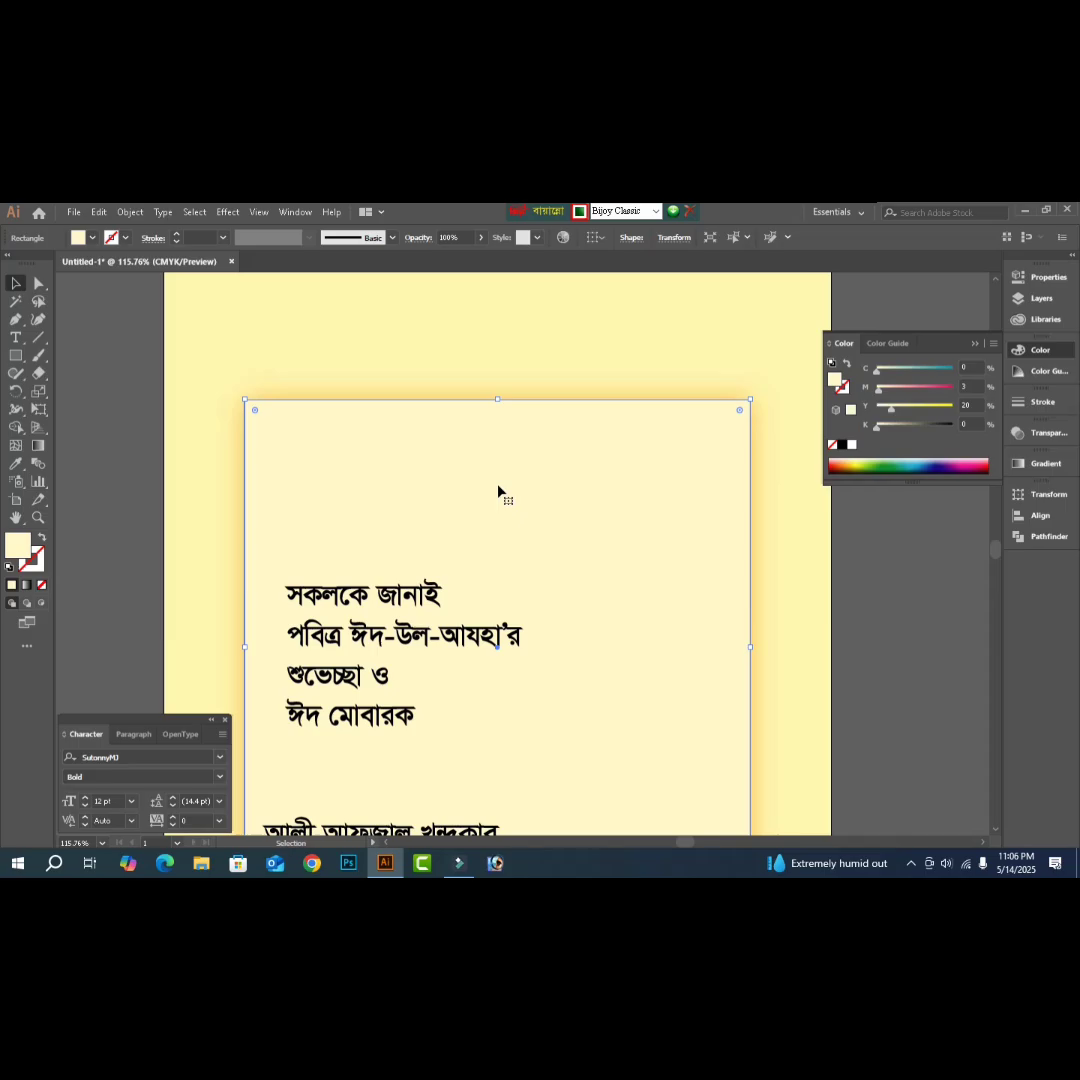
key("a")
key("v")
left_click(842, 444)
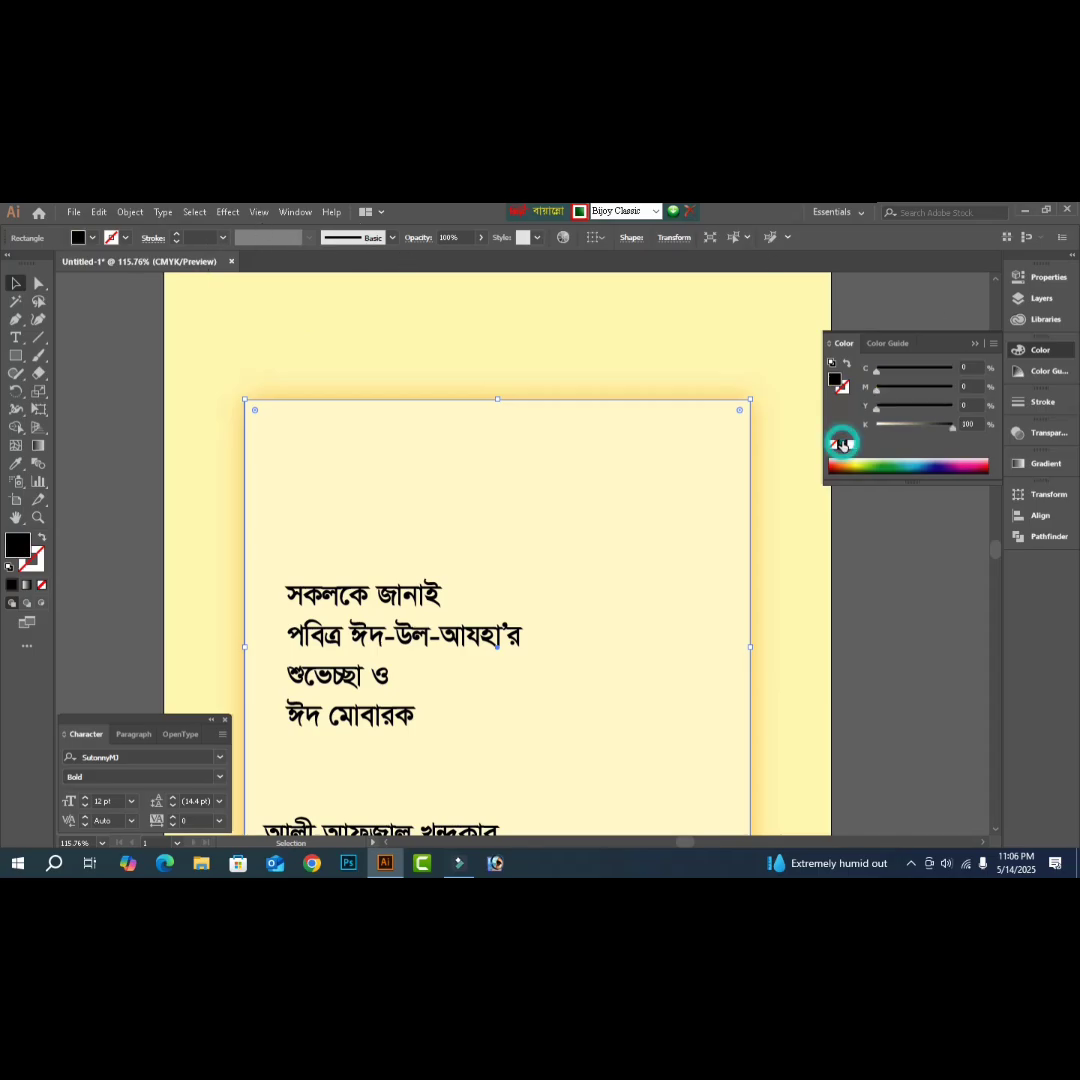
key("ctrl+z")
- Apply a 3.1-pixel Gaussian Blur to the black rectangle behind the text panel
left_click(229, 212)
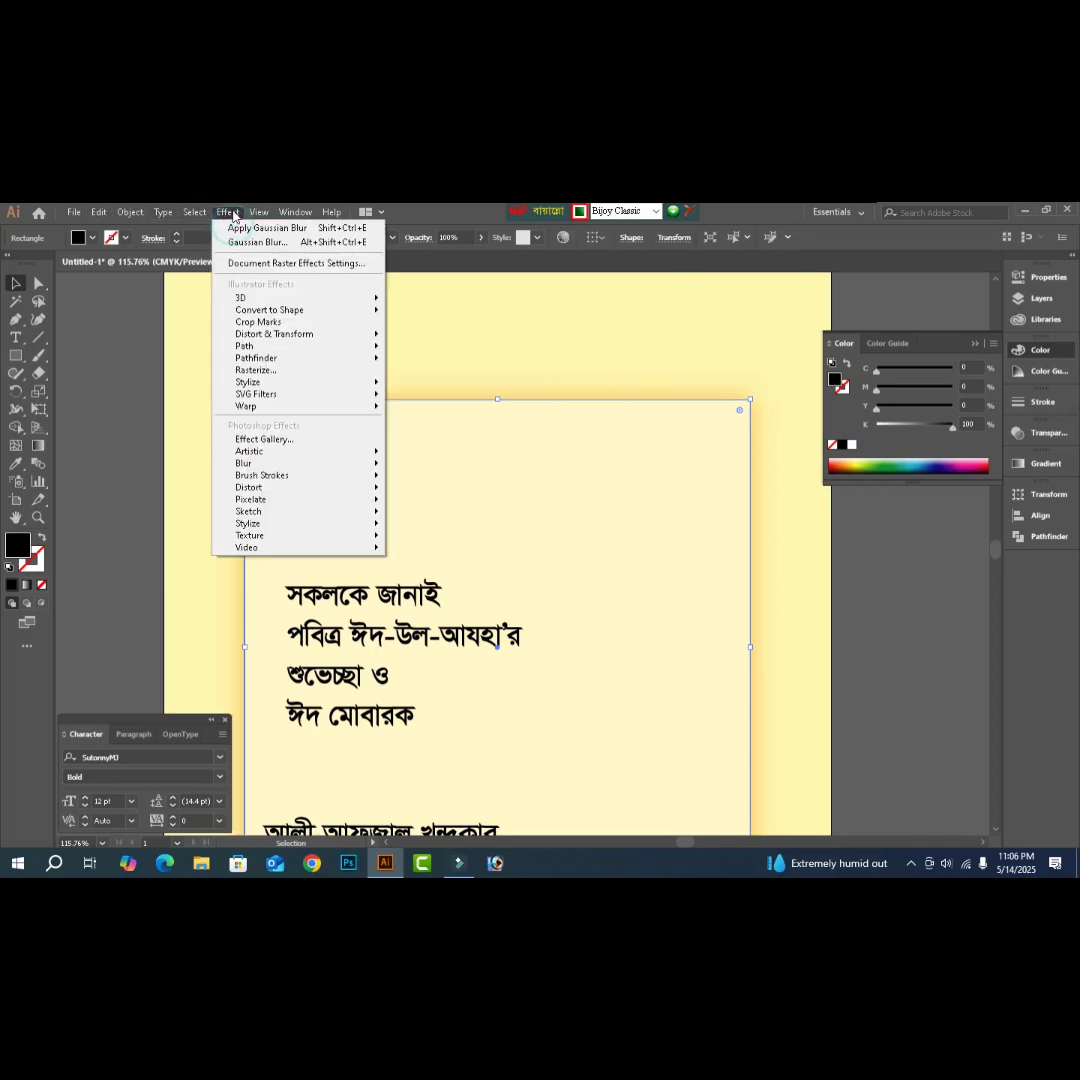
mouse_move(262, 463)
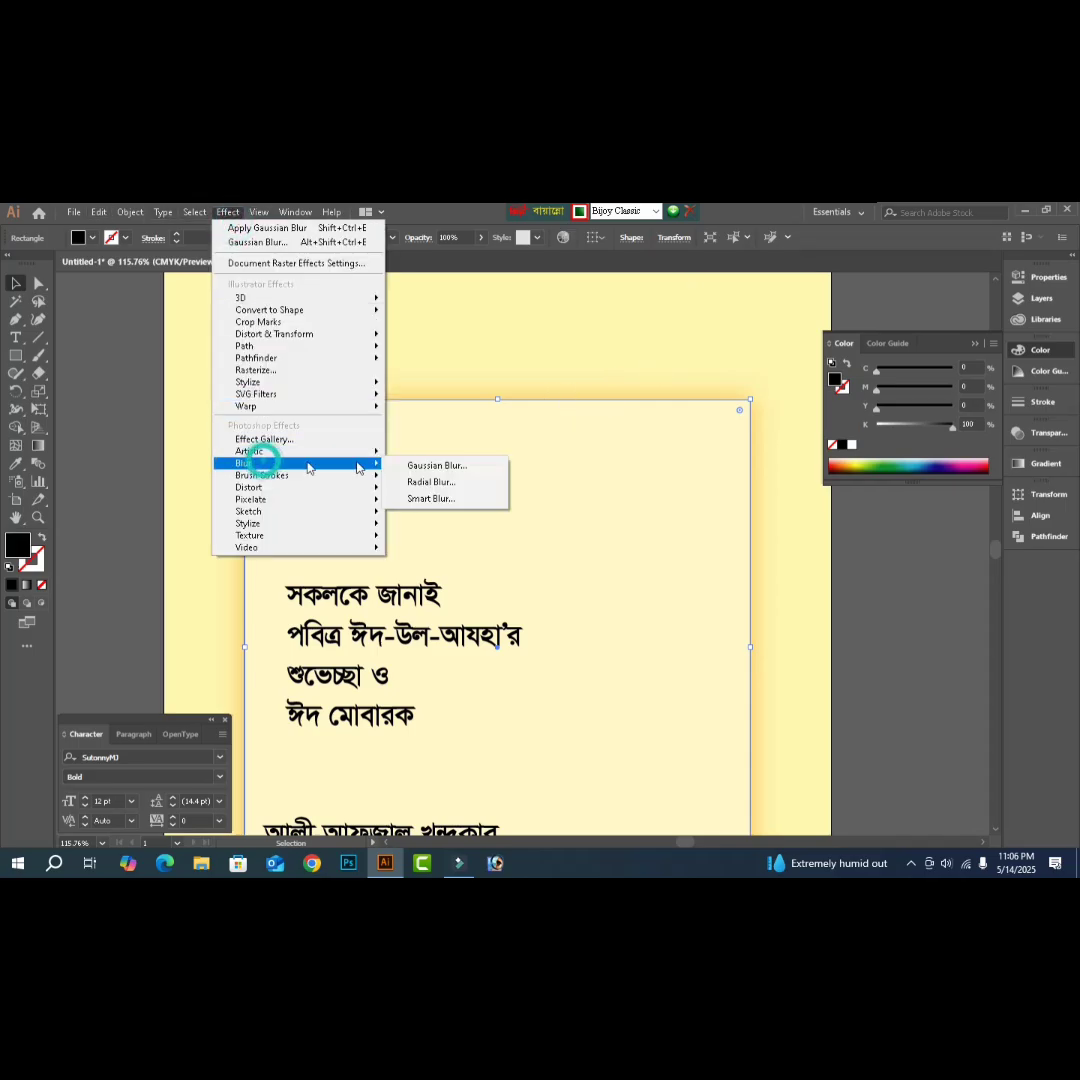
left_click(455, 465)
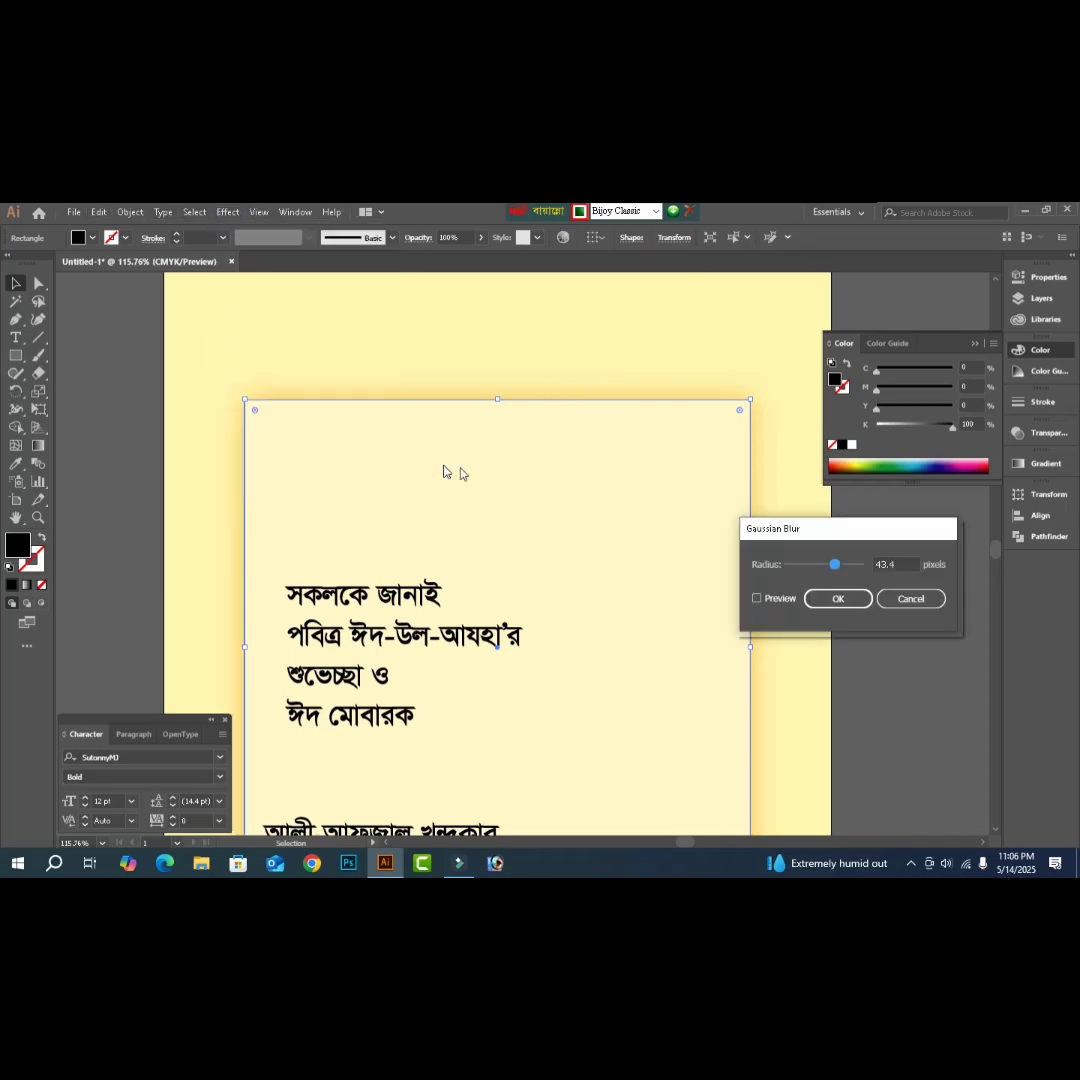
left_click(758, 599)
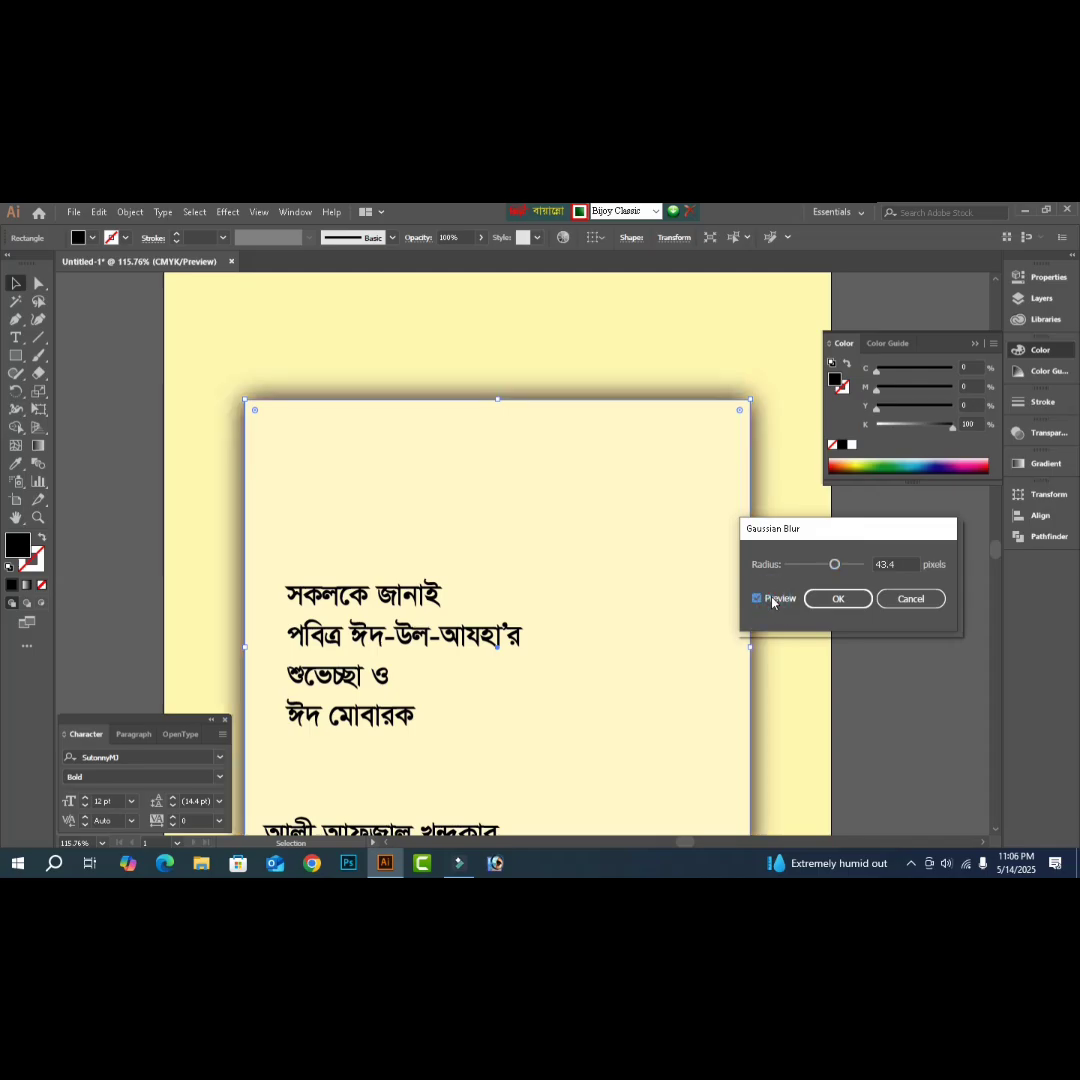
left_click_drag(834, 567, 794, 570)
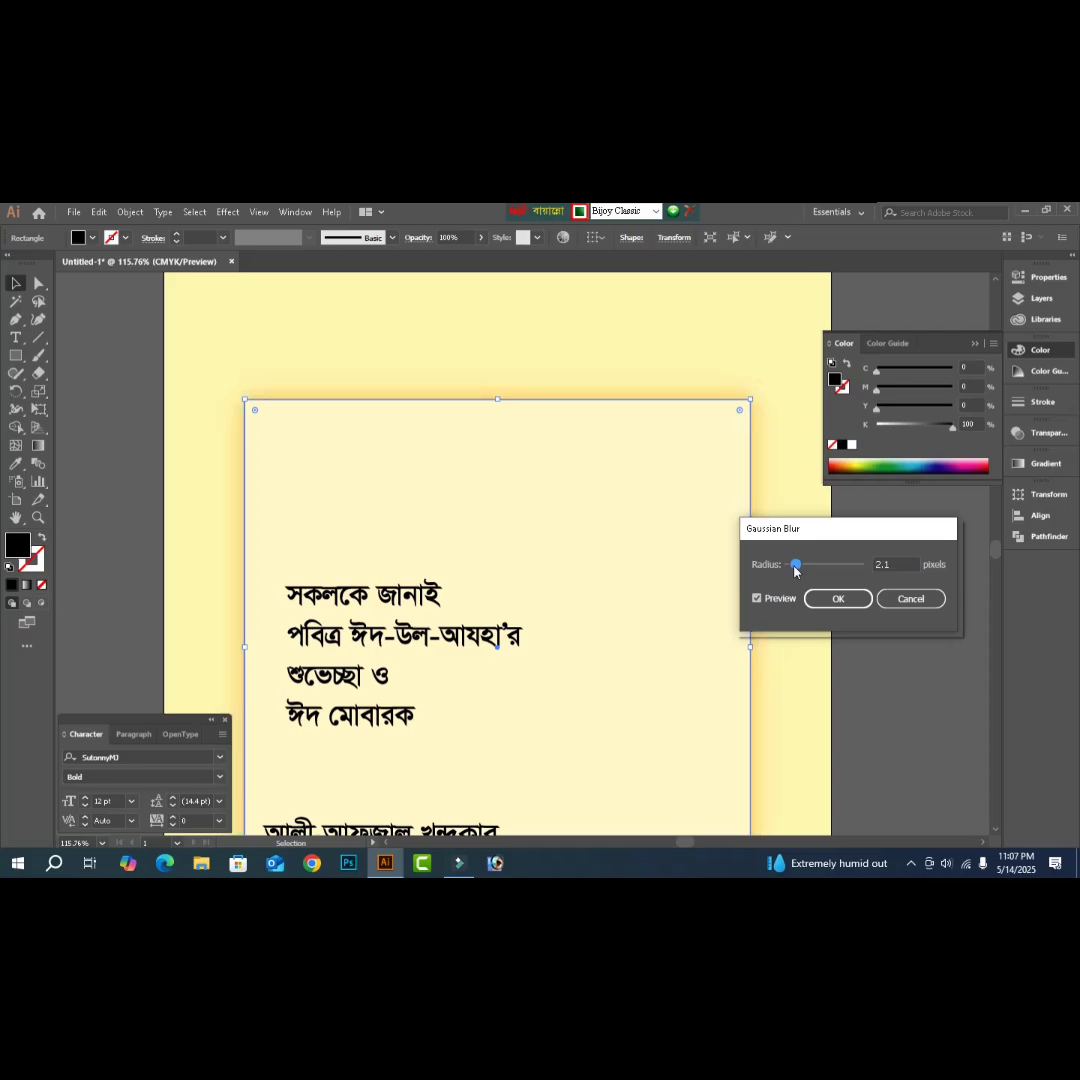
left_click_drag(795, 570, 799, 571)
left_click(847, 606)
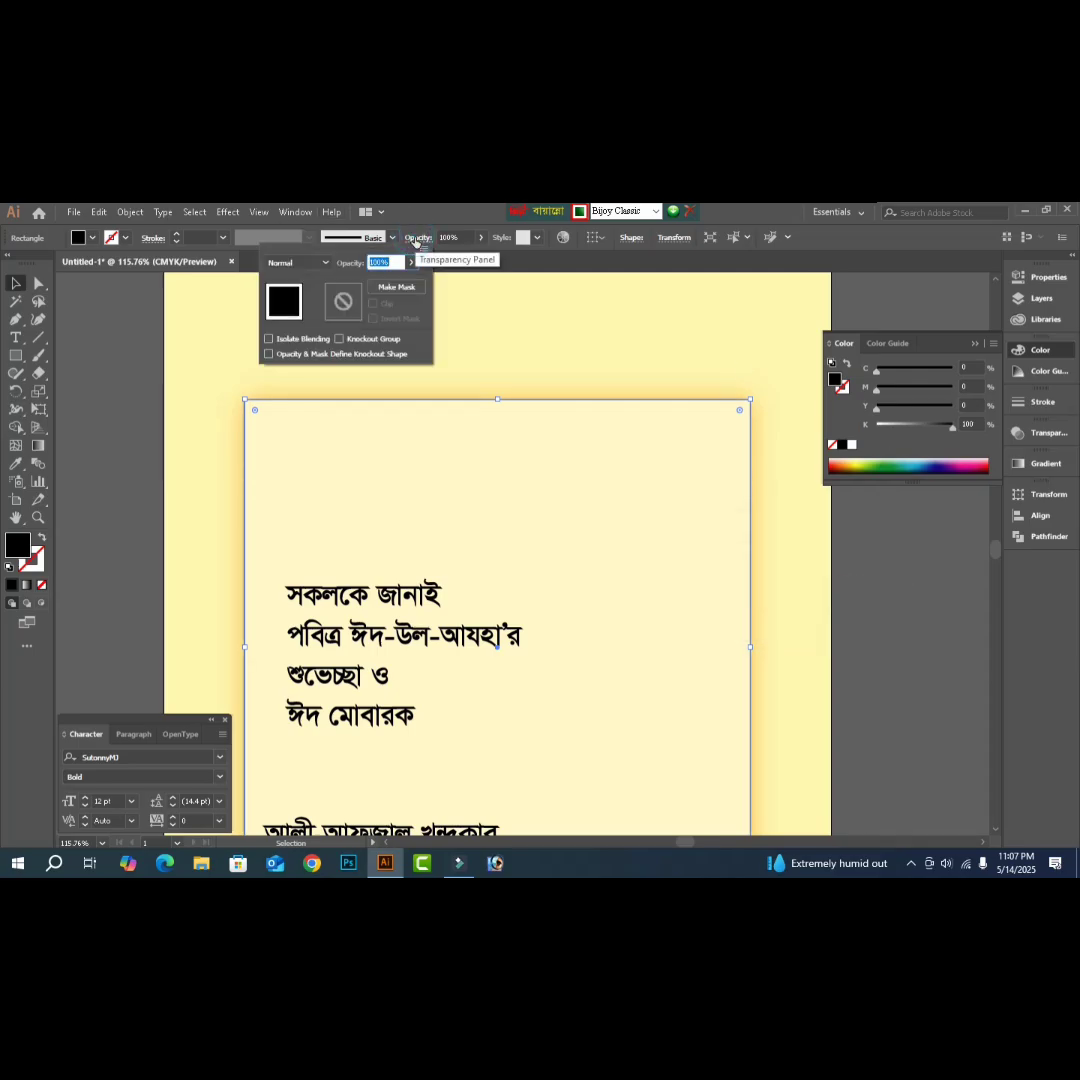
- Set the blurred black rectangle to Multiply blending at 21% opacity
left_click(326, 263)
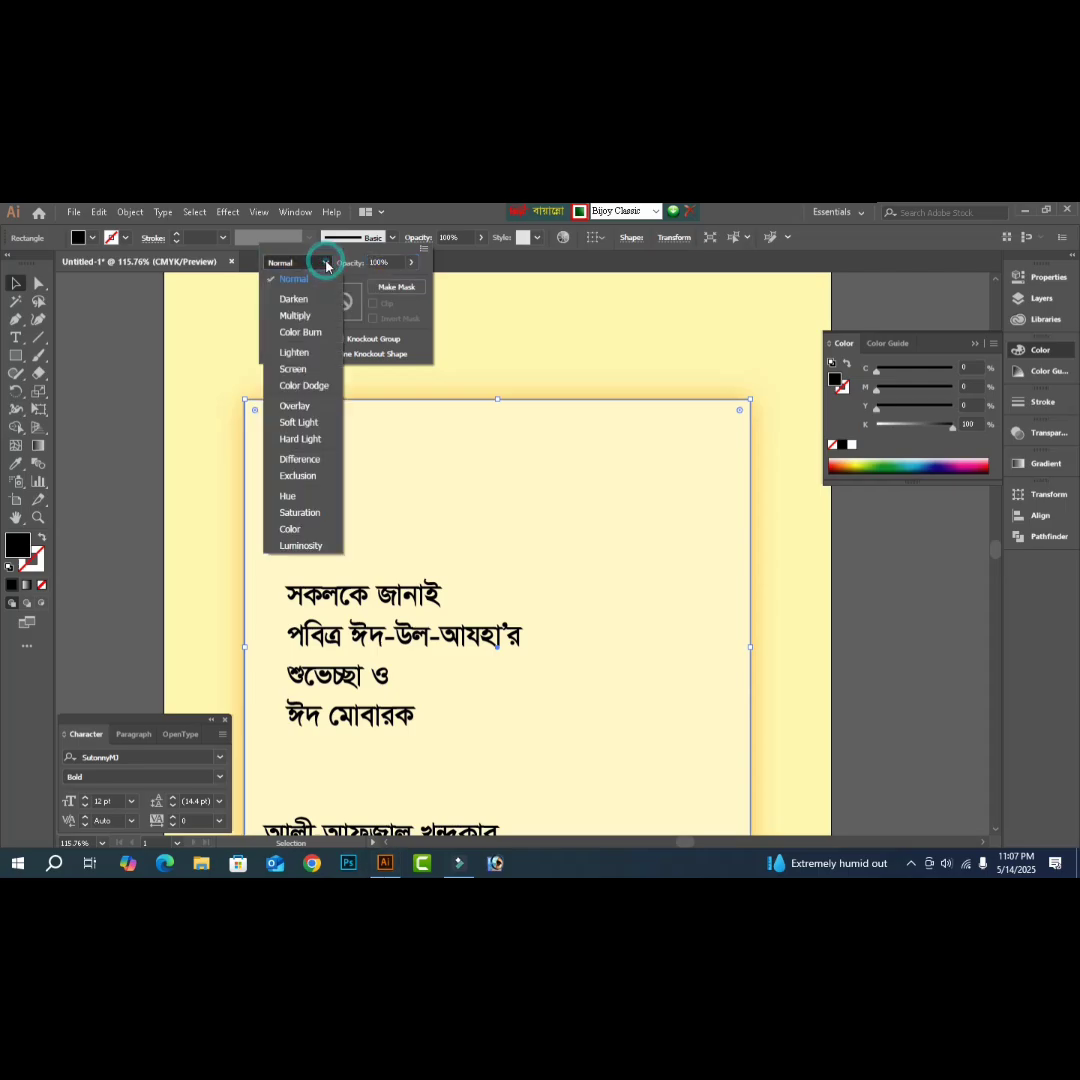
key("Escape")
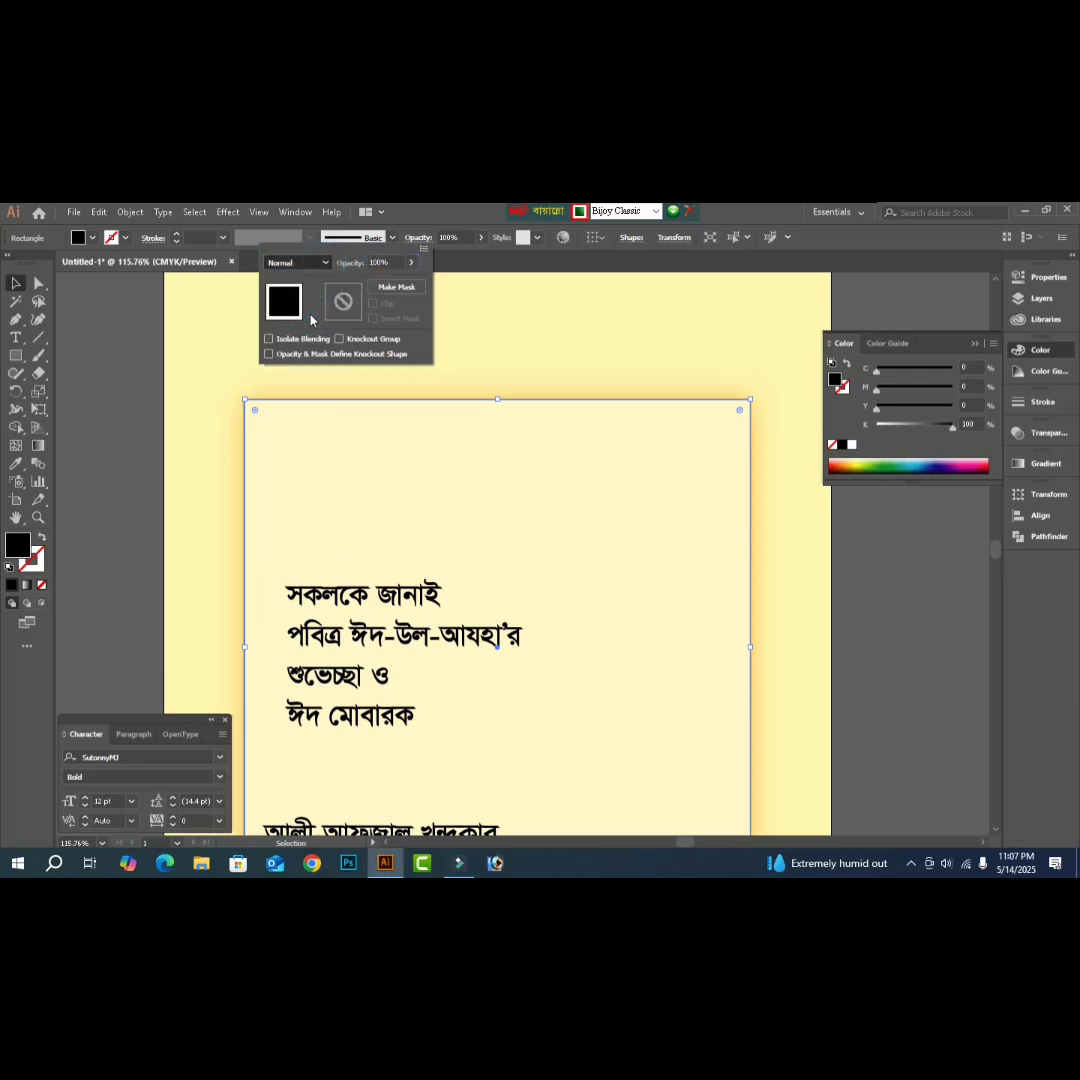
key("Down")
key("Down")
left_click(410, 263)
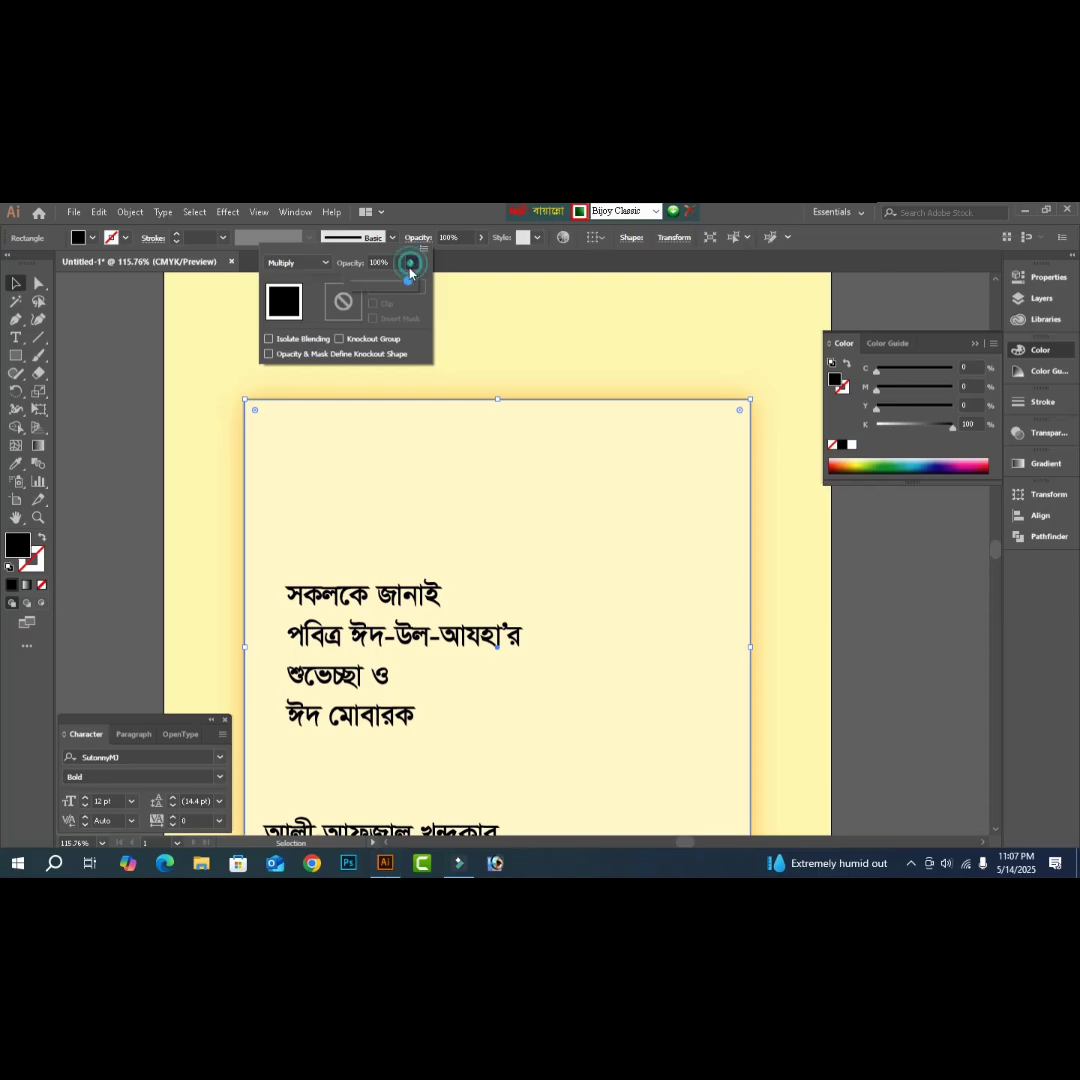
left_click_drag(408, 284, 372, 288)
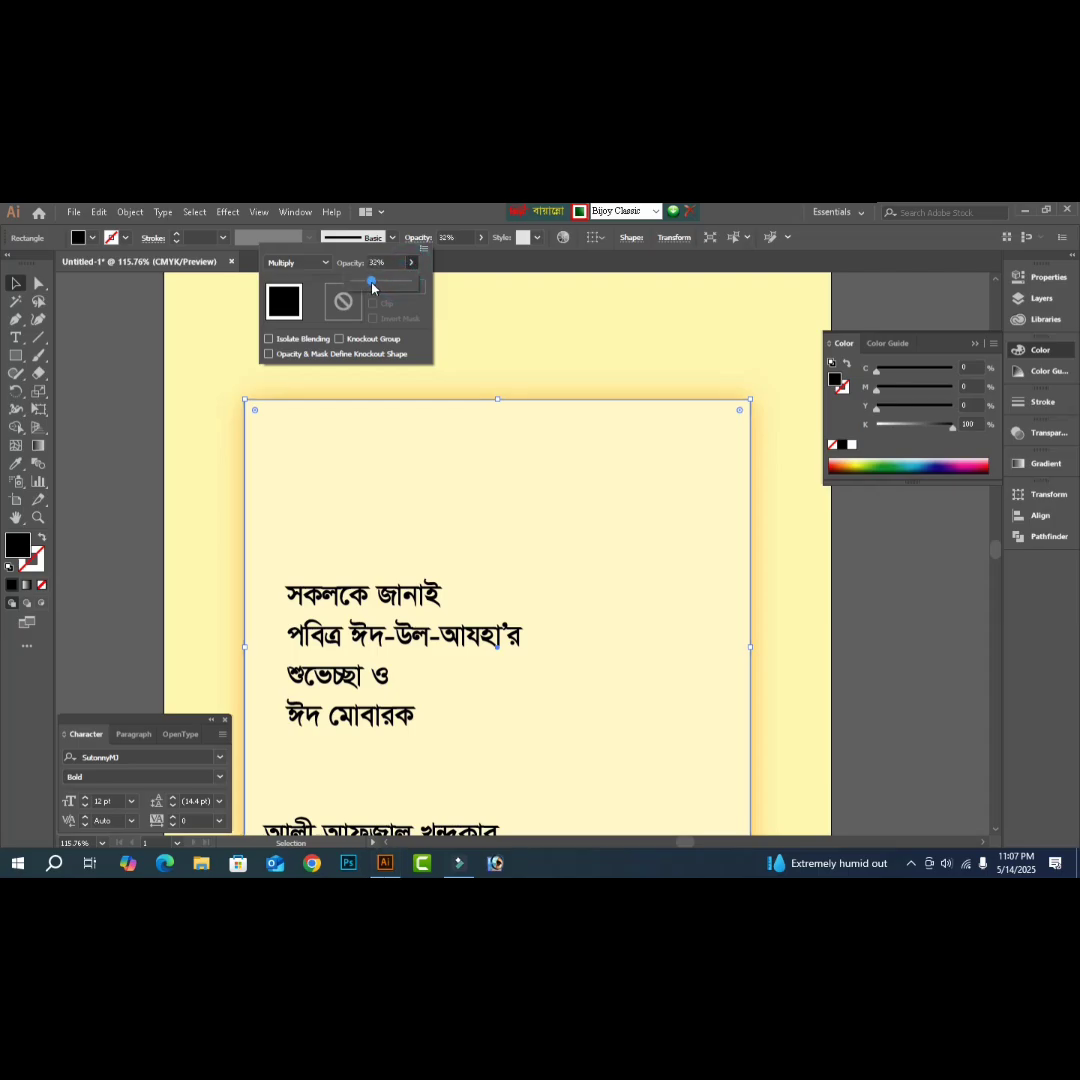
left_click_drag(372, 288, 366, 288)
left_click(875, 574)
left_click(130, 445)
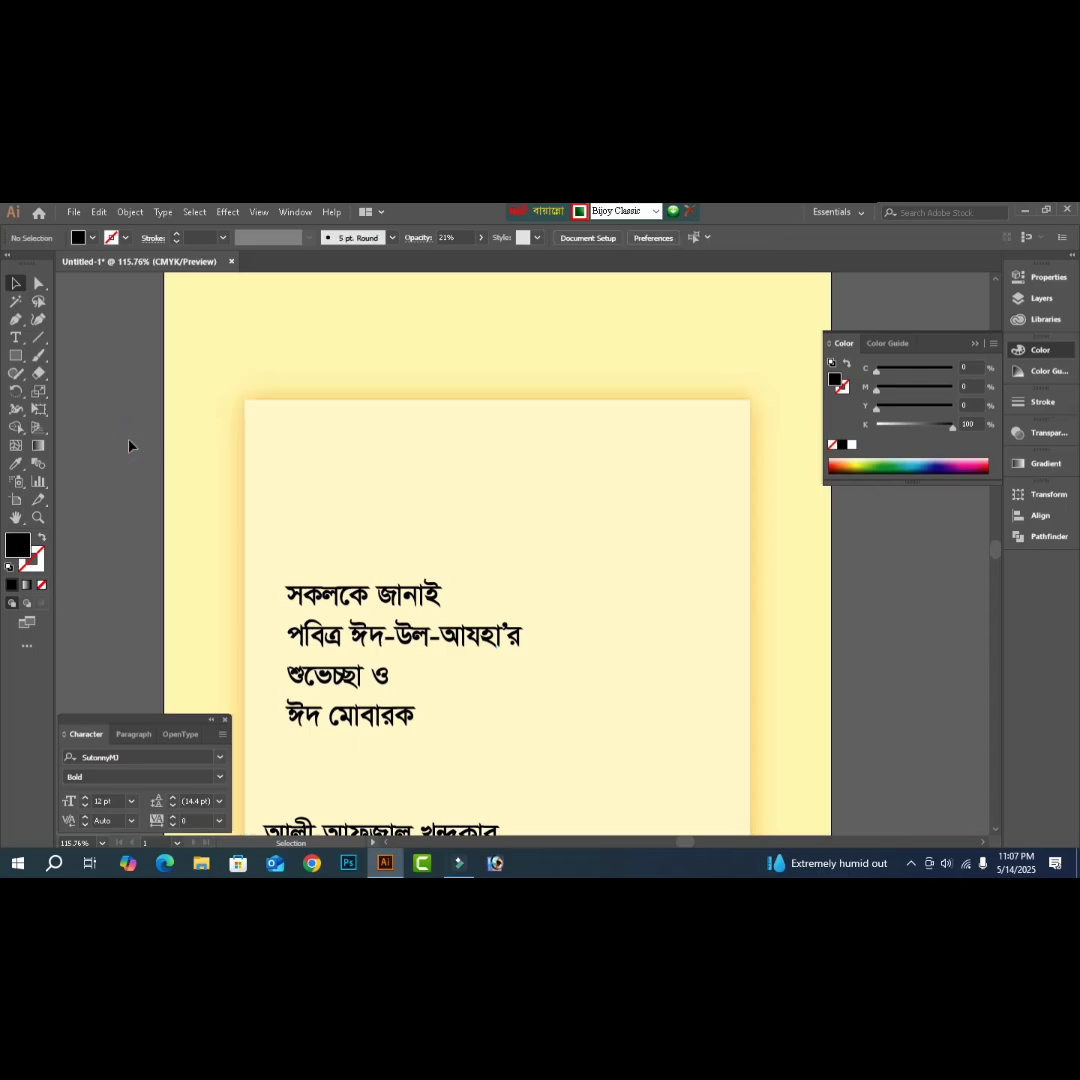
- View the poster at 100%, scroll down and drag the সহ-পরিচালক title line below the panel
left_click(477, 456)
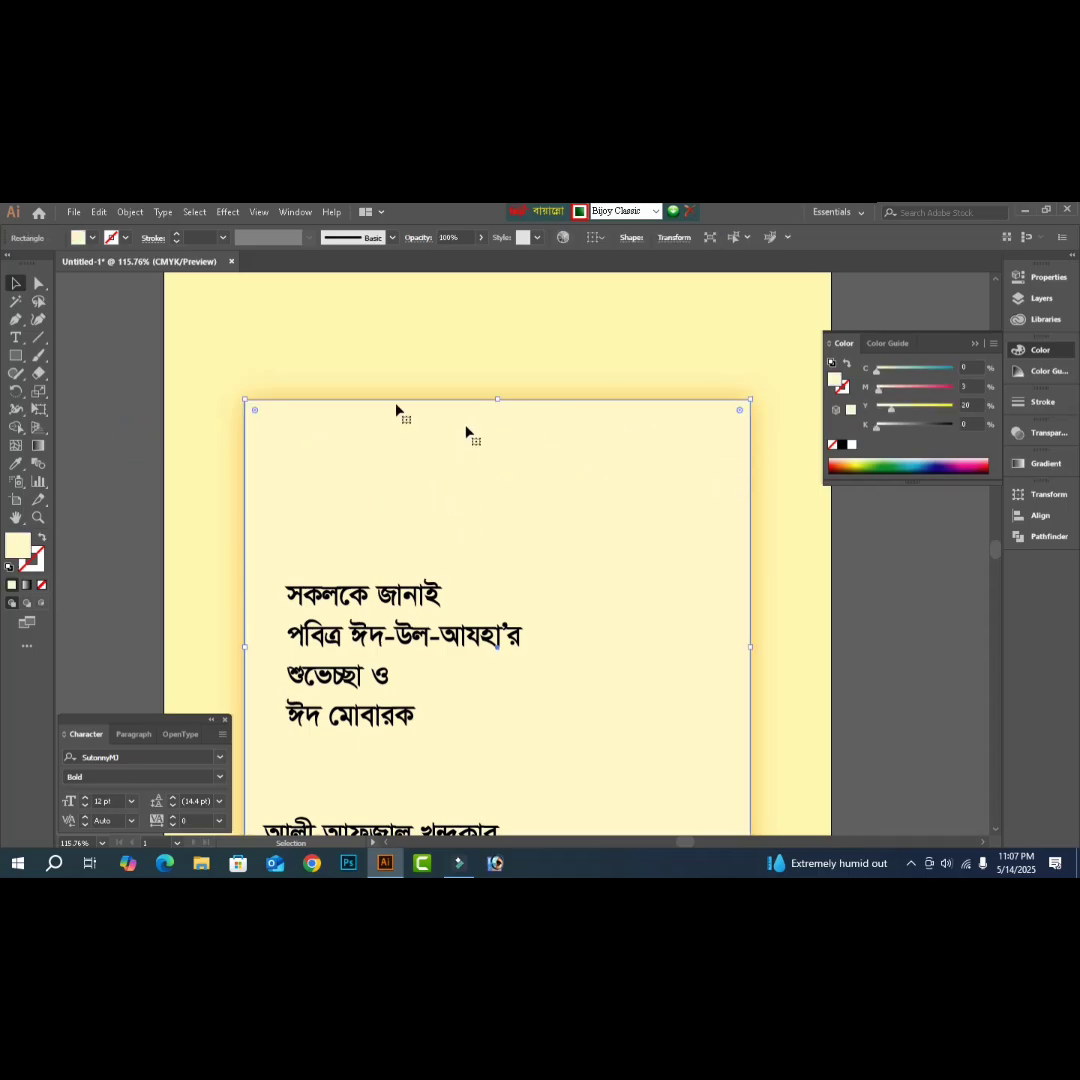
left_click(89, 496)
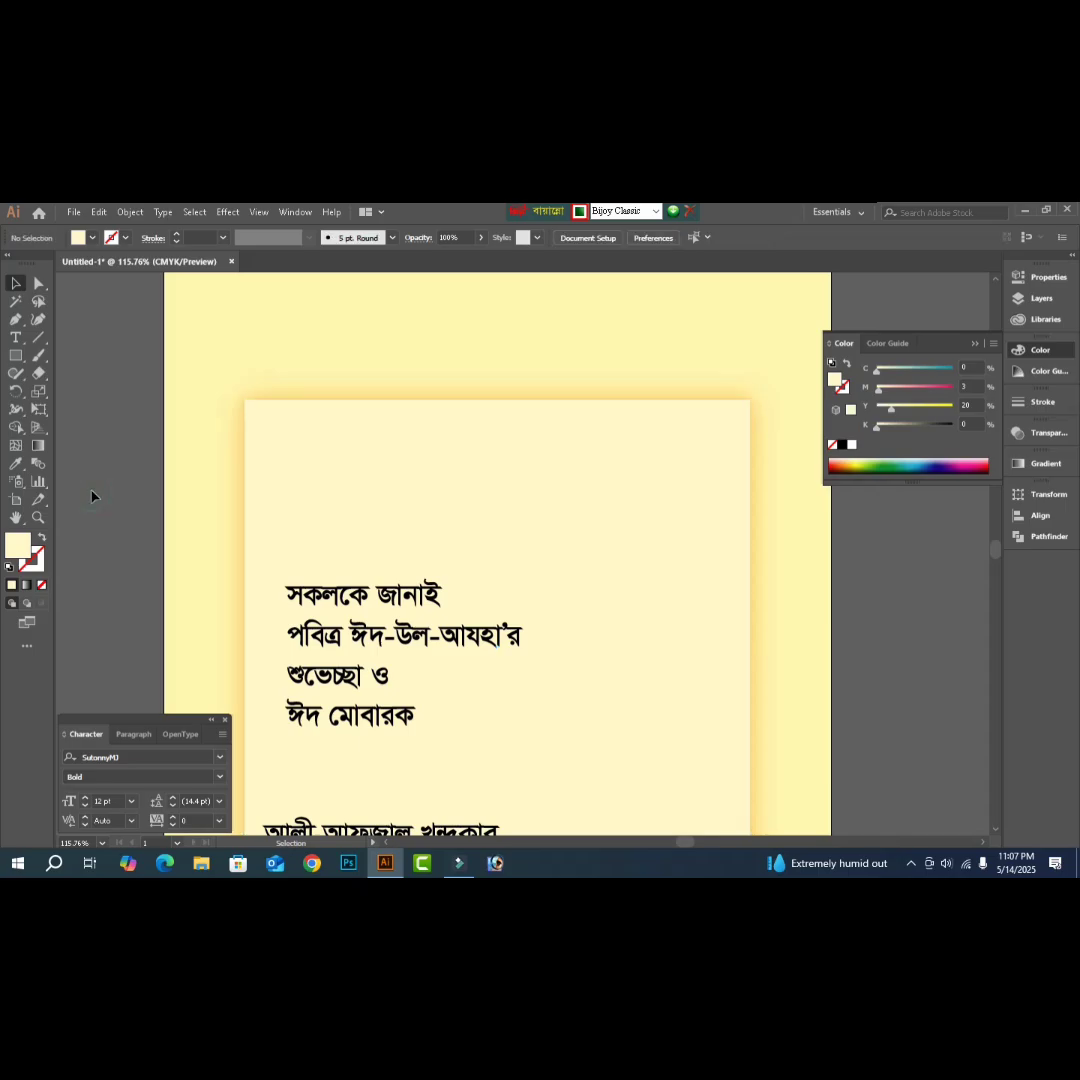
key("ctrl+1")
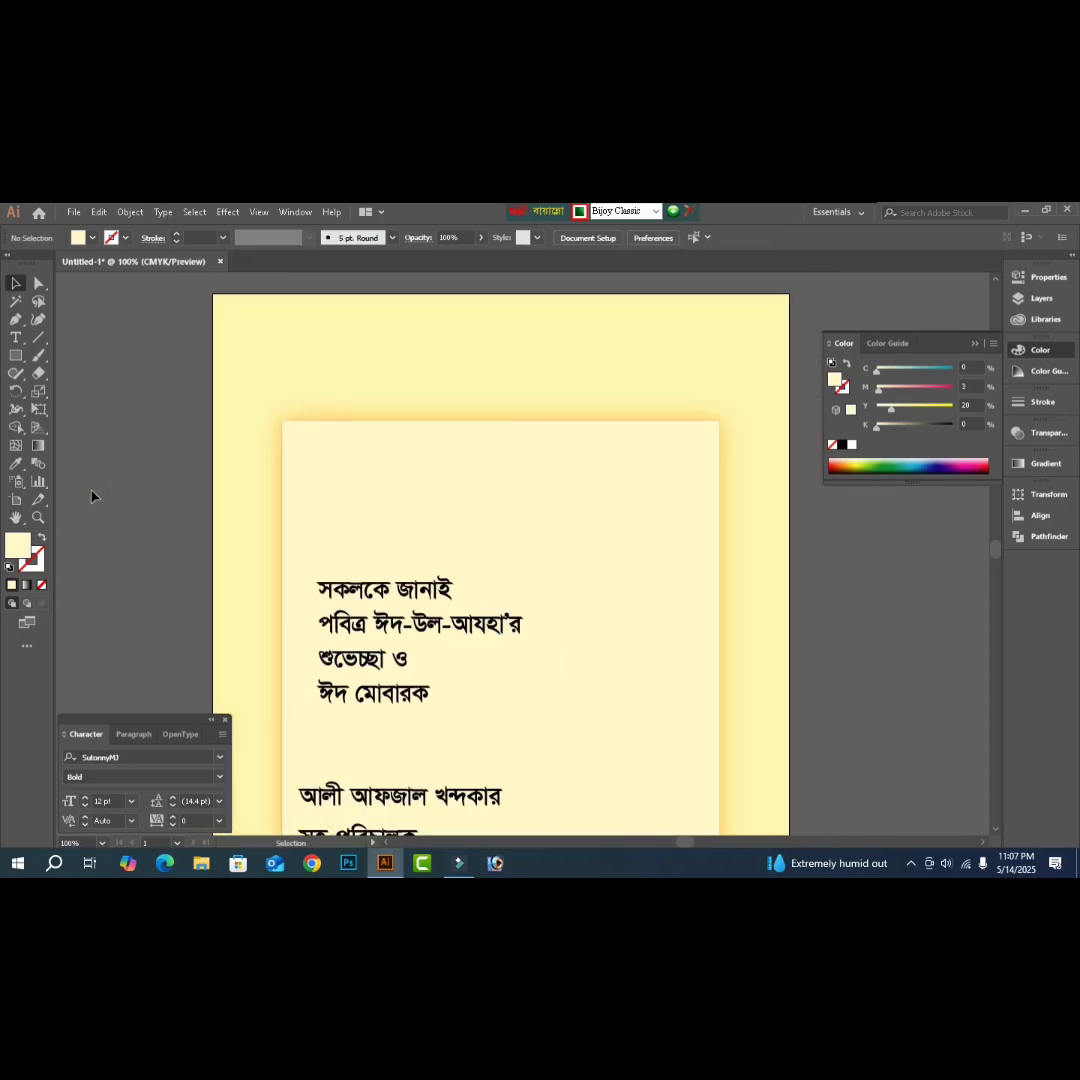
scroll(590, 680, "down", 6)
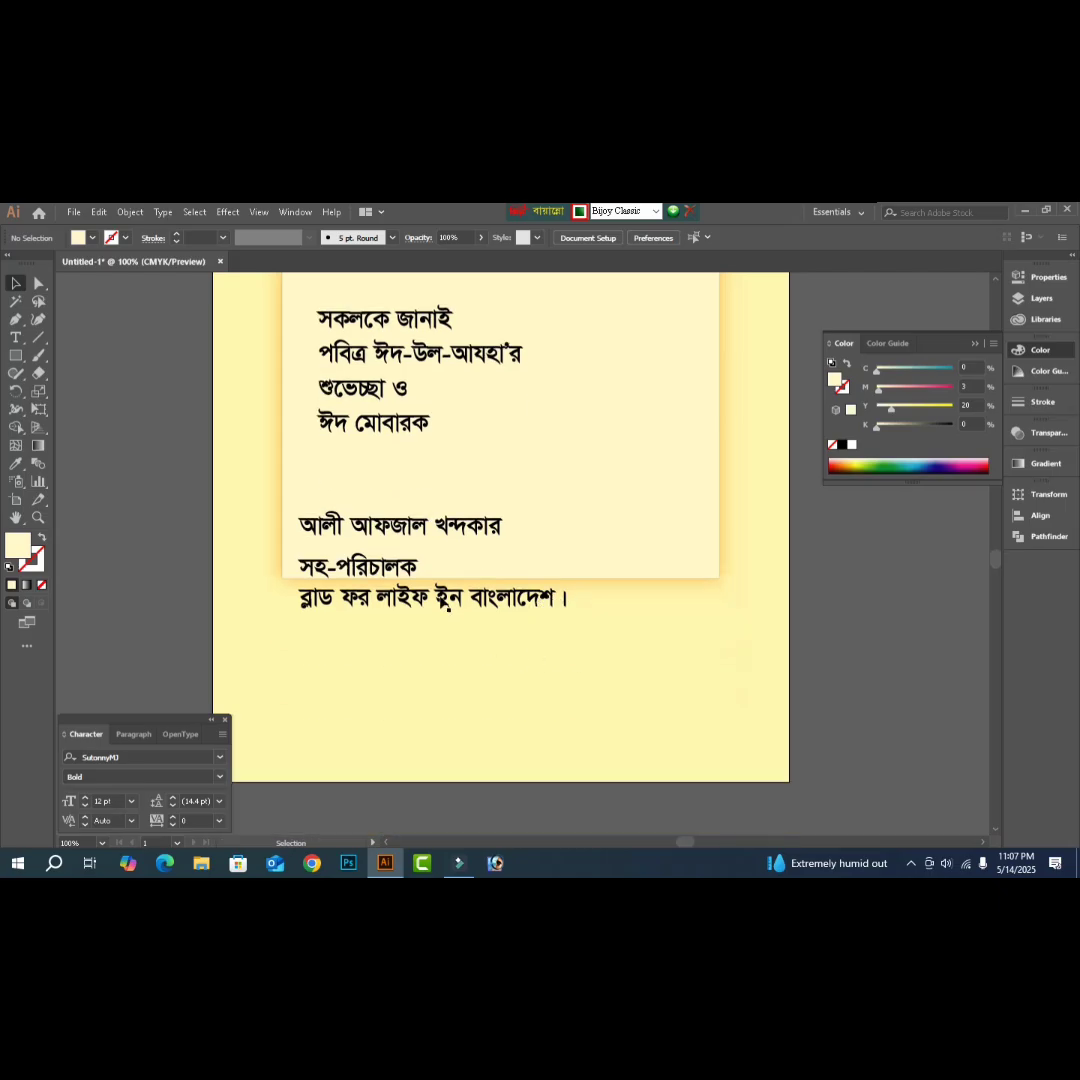
left_click_drag(365, 548, 347, 653)
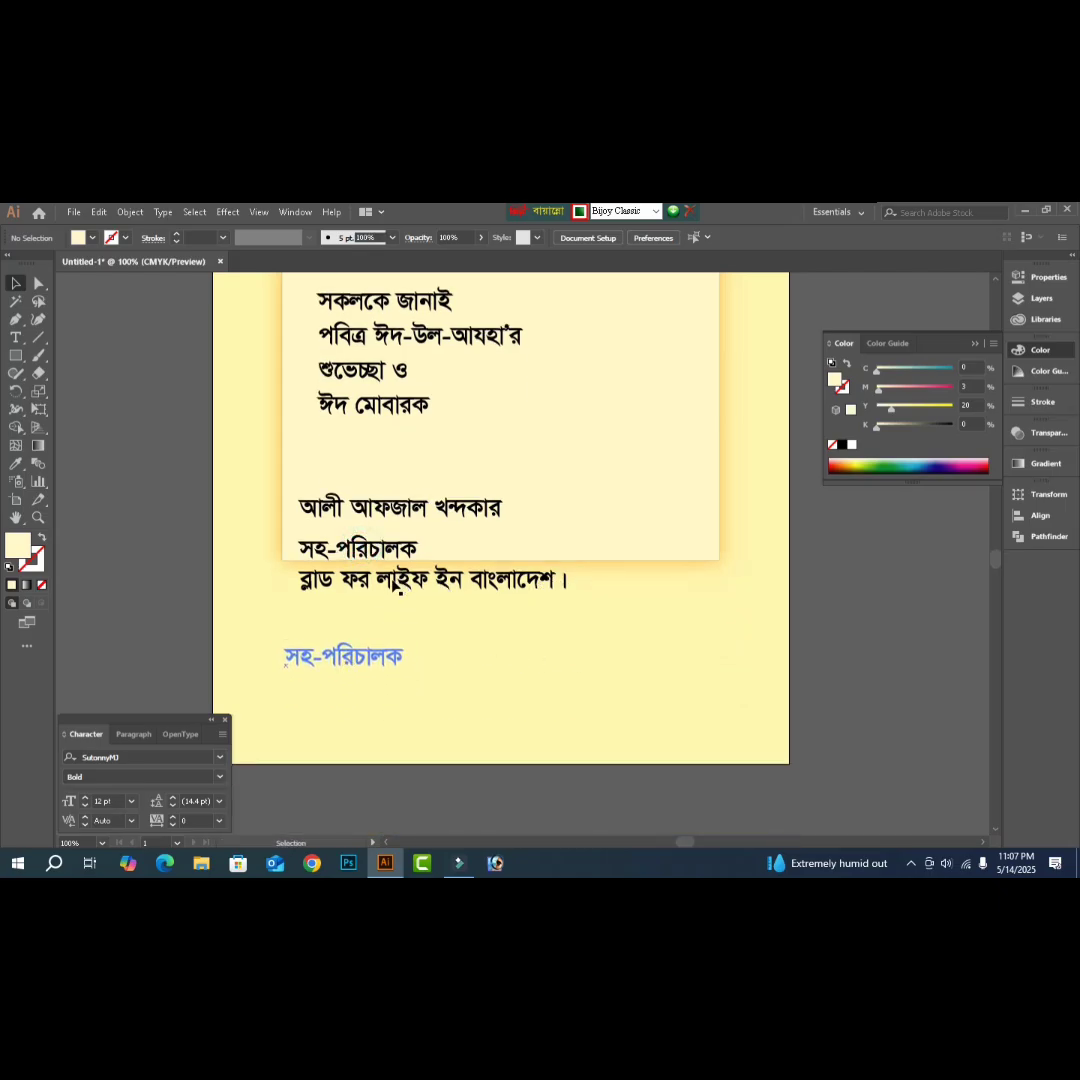
- Move the organisation, title and name lines below the panel and enlarge the name to about 50 pt
left_click_drag(400, 590, 365, 708)
left_click(357, 697, "shift")
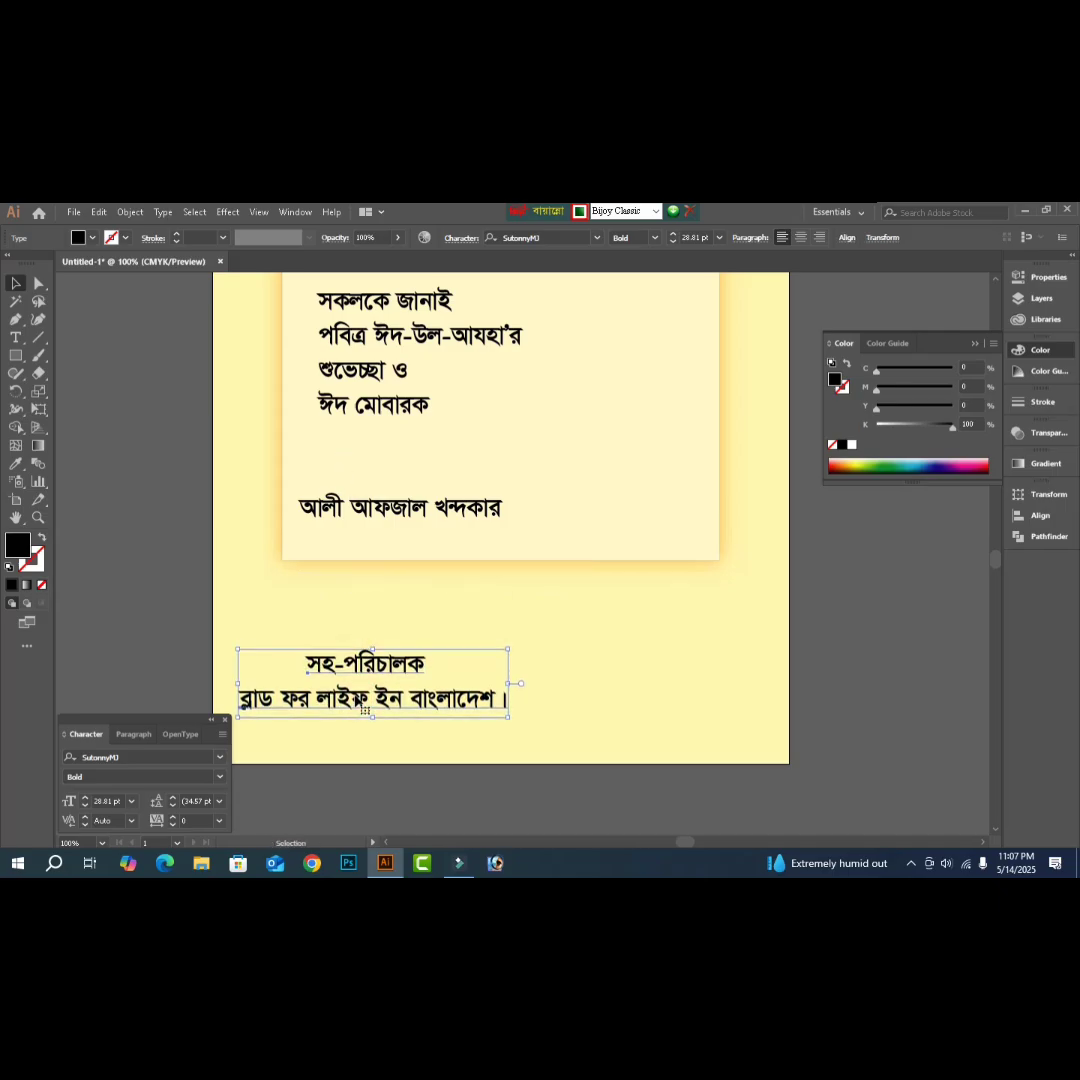
left_click_drag(370, 510, 312, 612)
left_click_drag(446, 628, 530, 651)
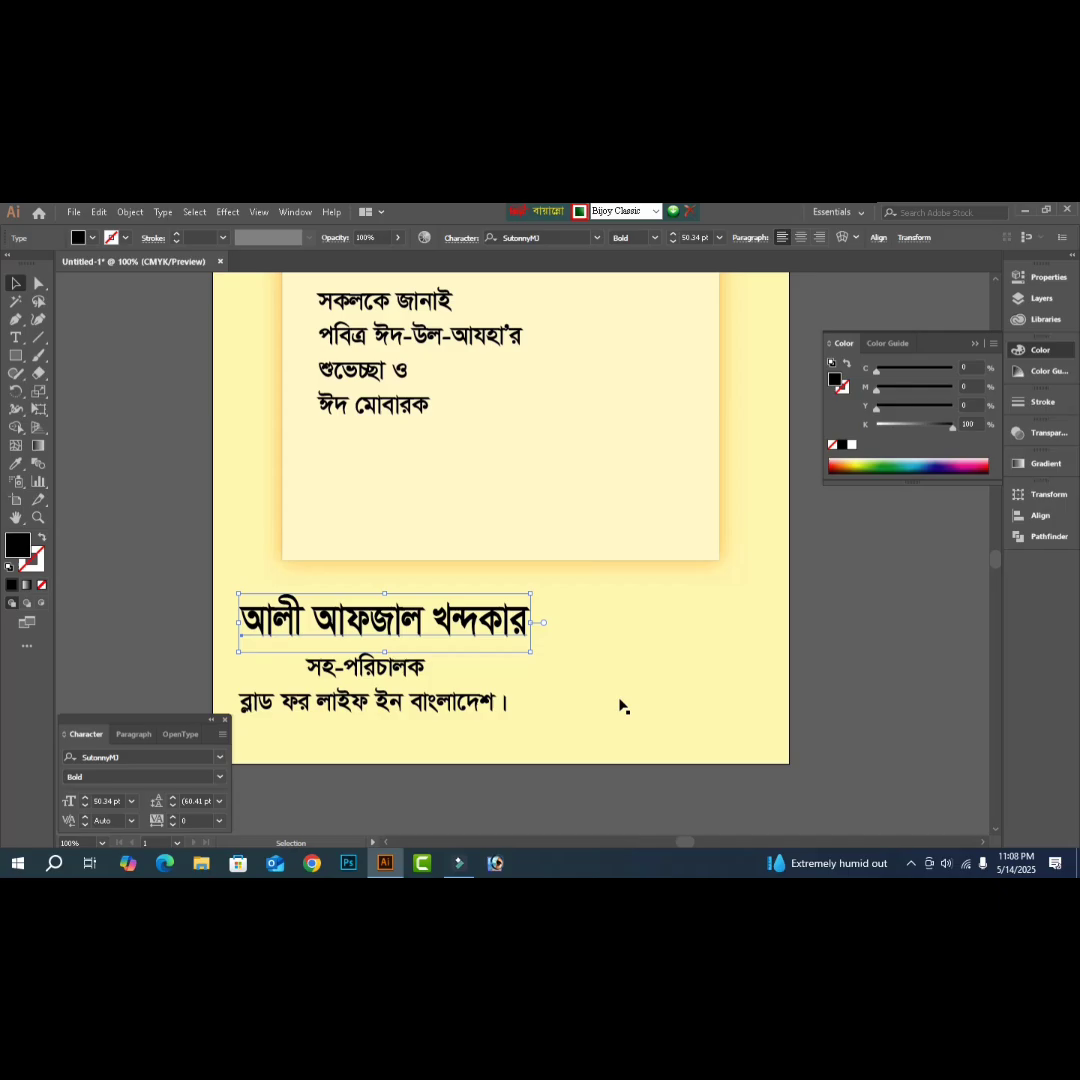
key("a")
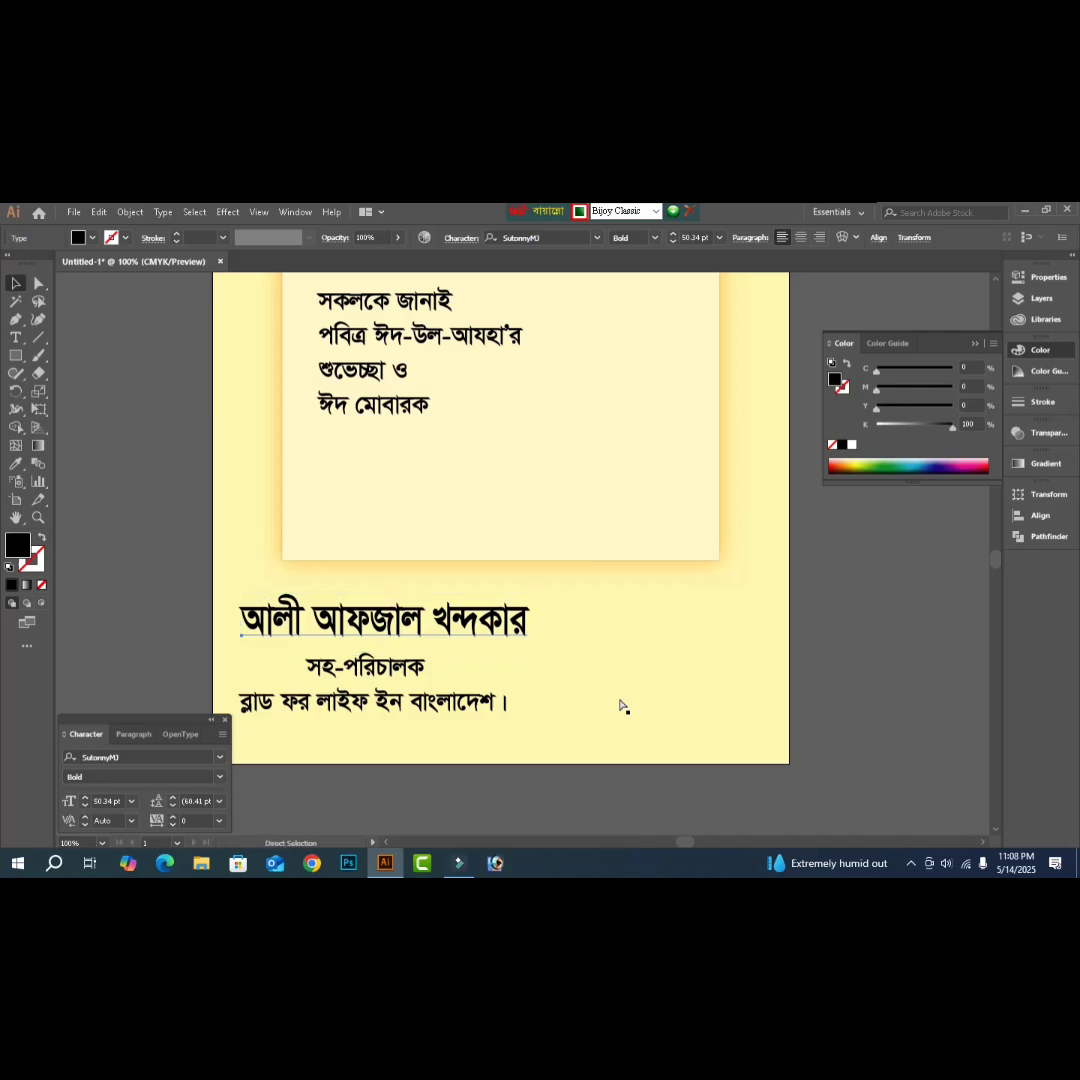
key("ctrl+o")
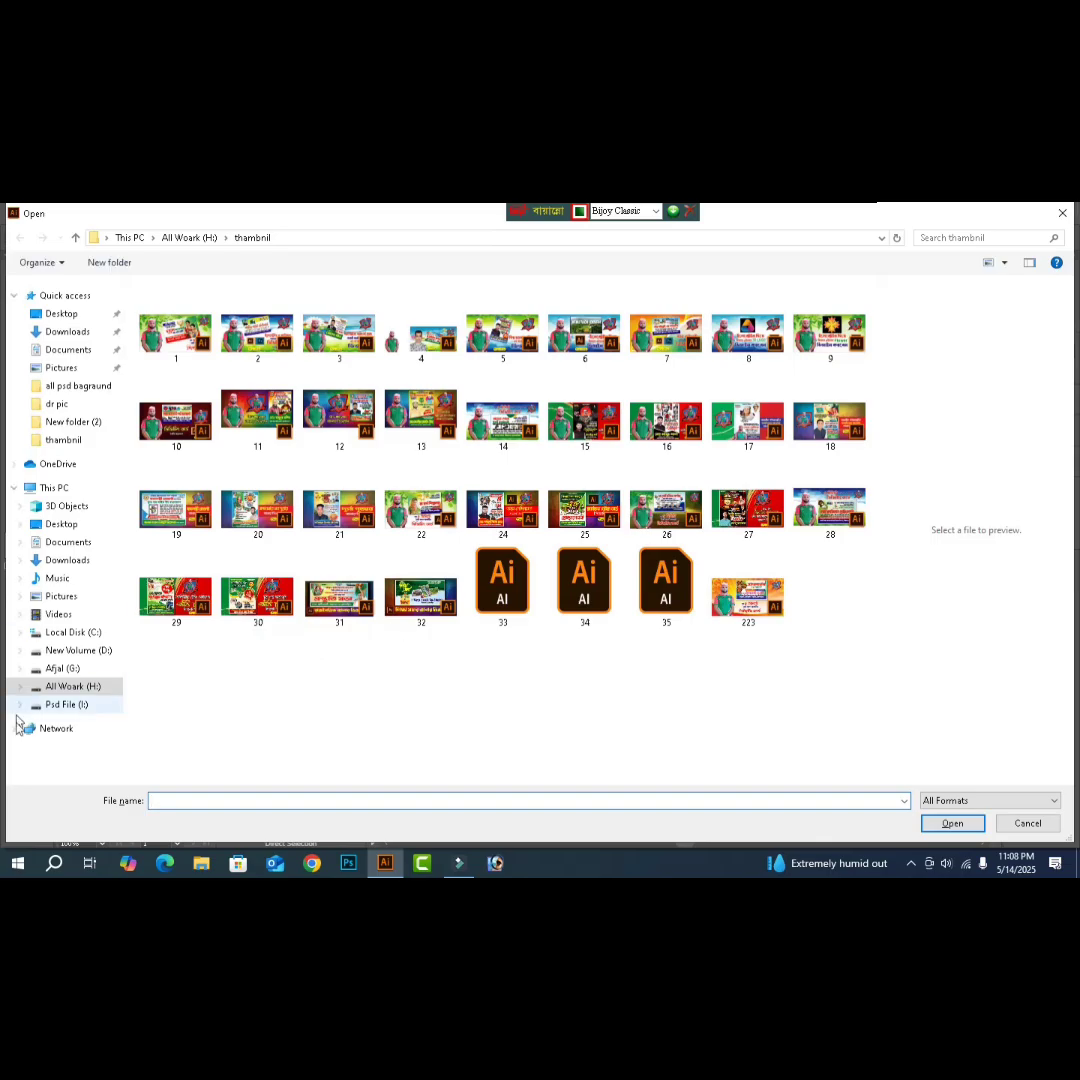
- Open IMG_7136 from Afjal (G:) > afjal > ++ with the default Photoshop import options
left_click(73, 688)
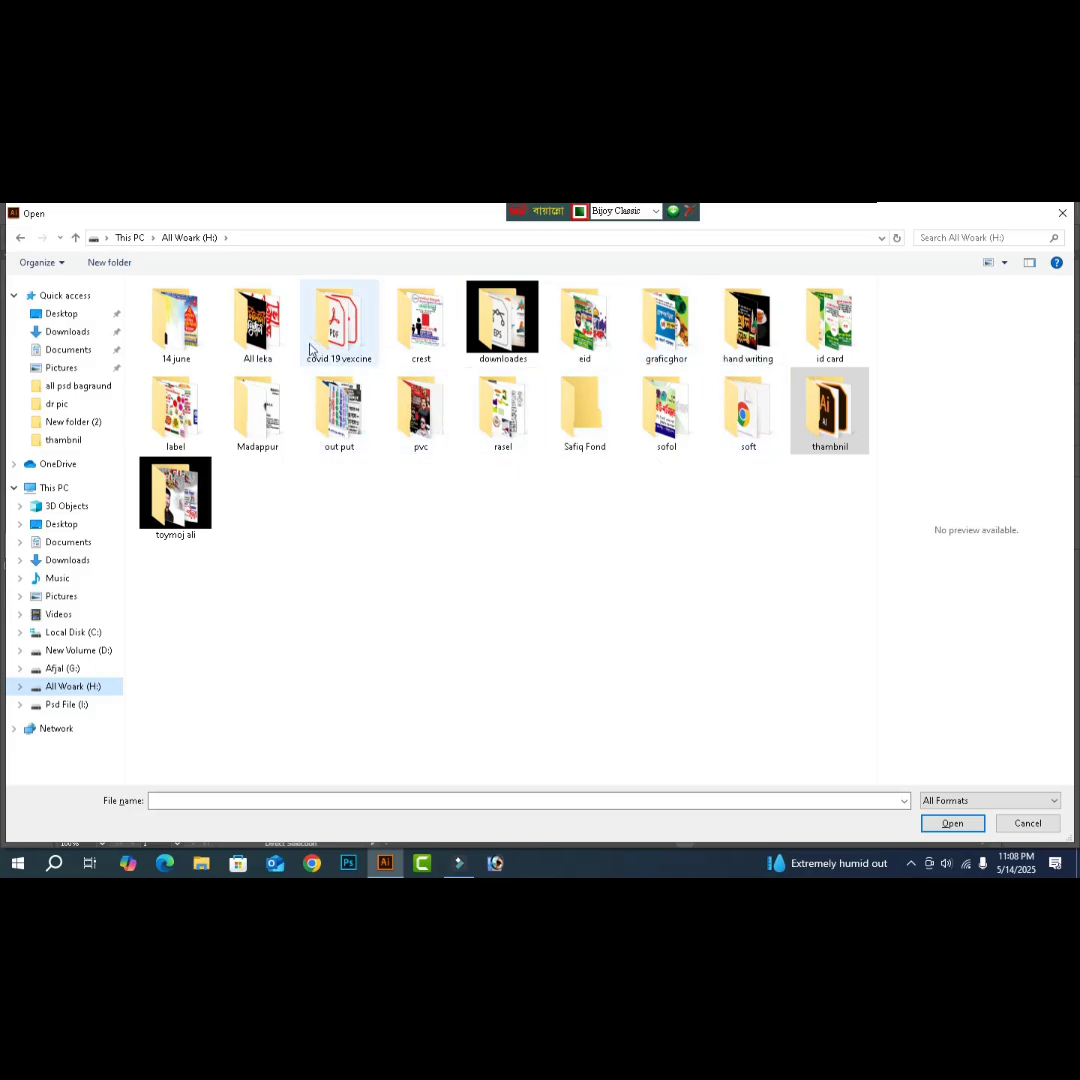
key("alt+Up")
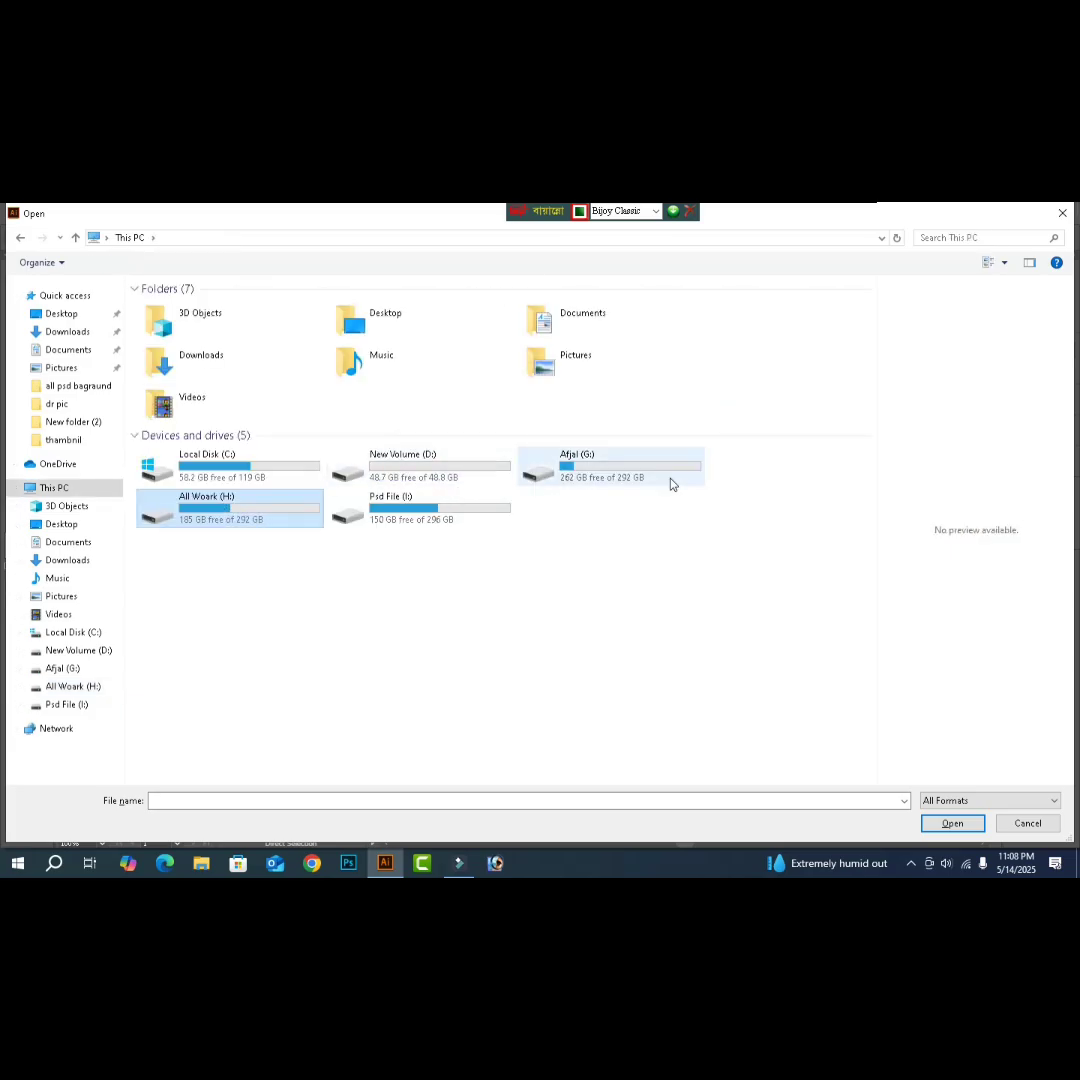
double_click(644, 480)
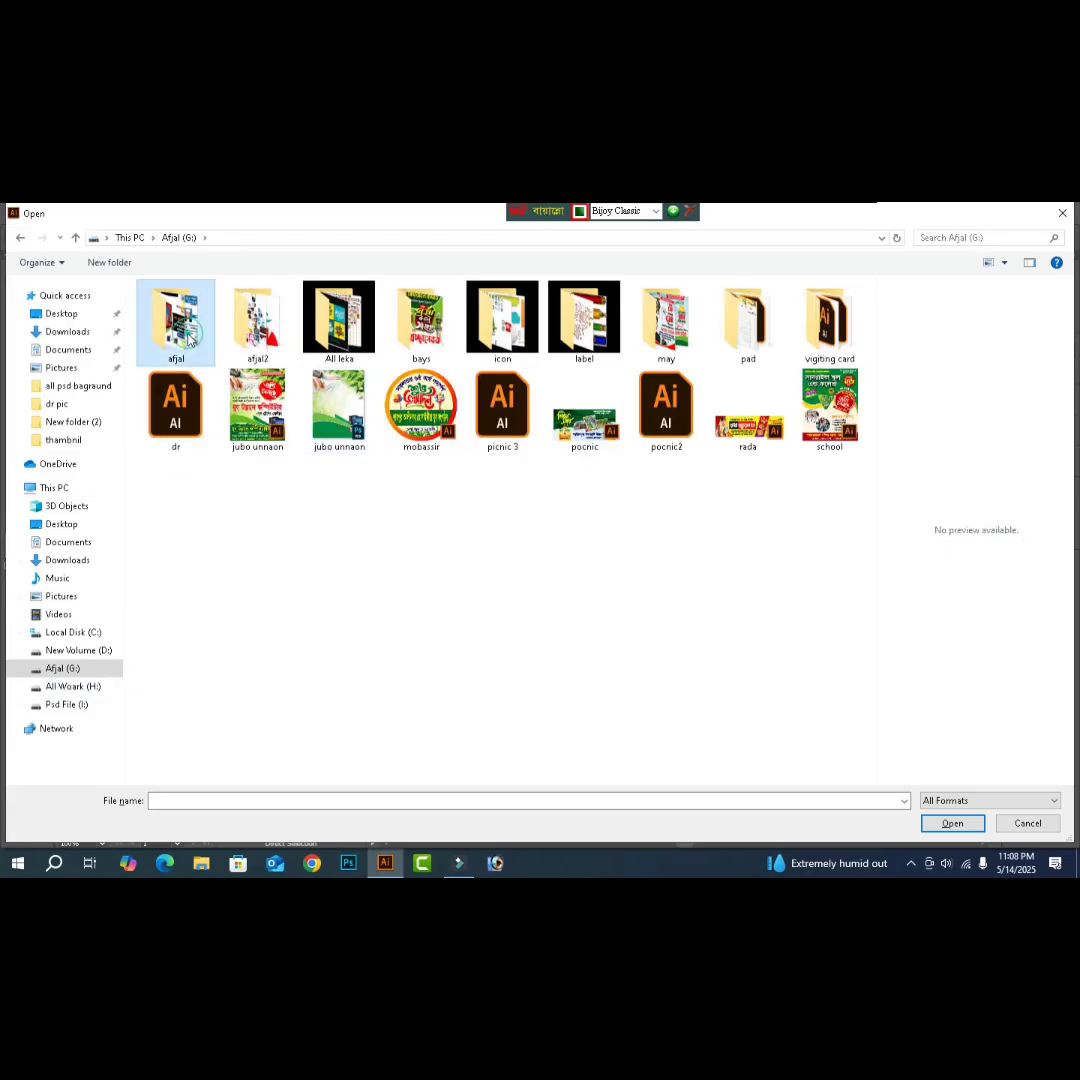
double_click(182, 335)
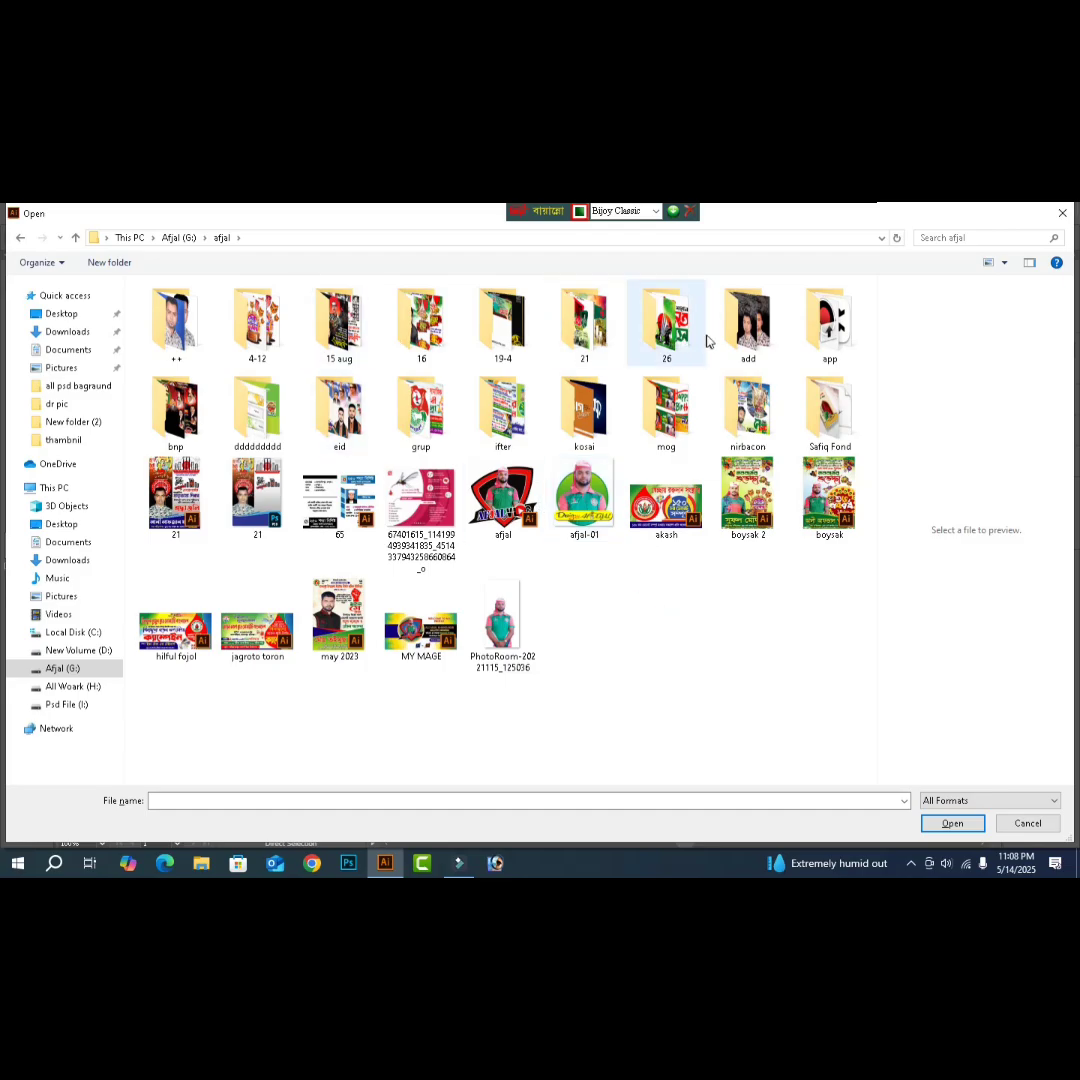
left_click(750, 340)
double_click(750, 343)
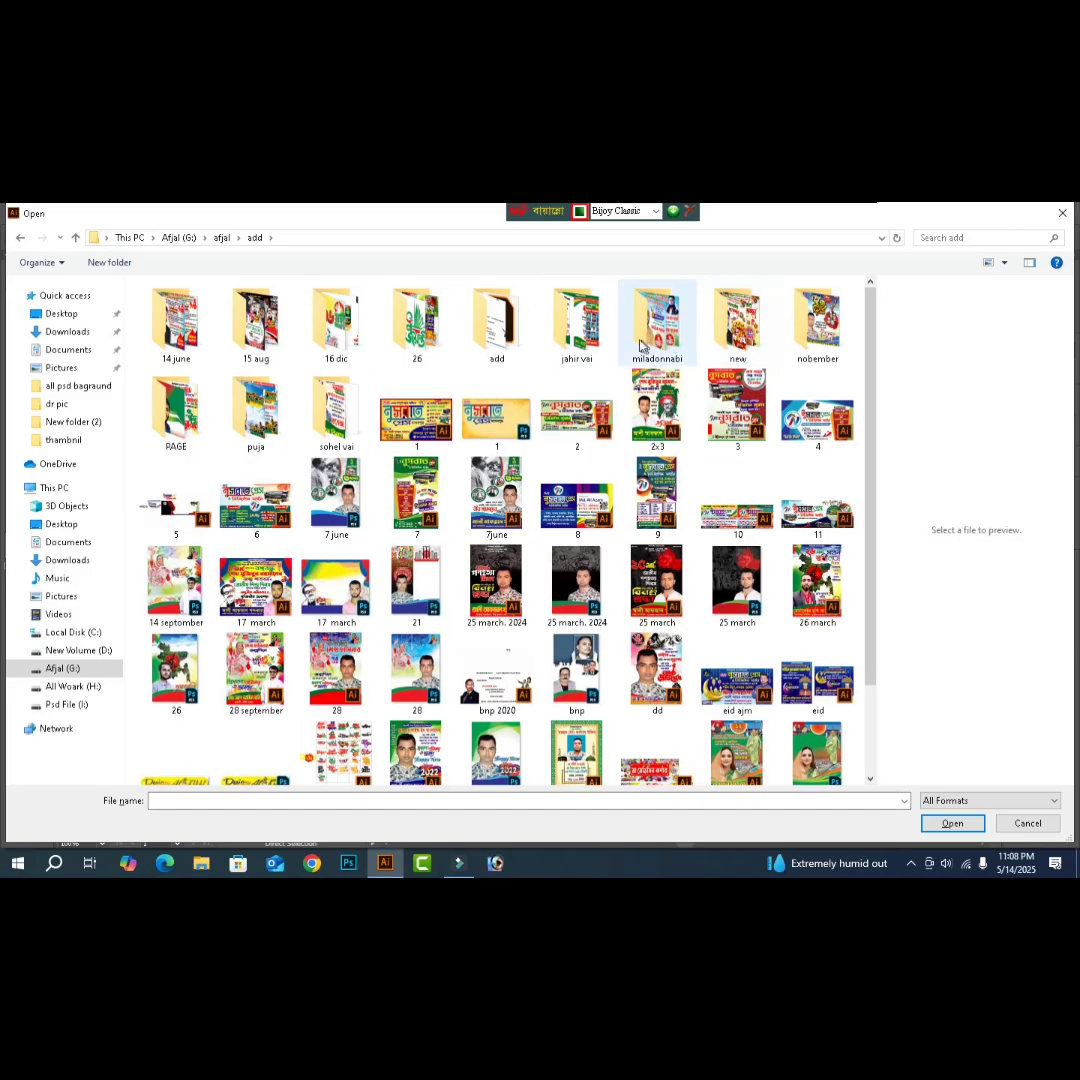
key("BackSpace")
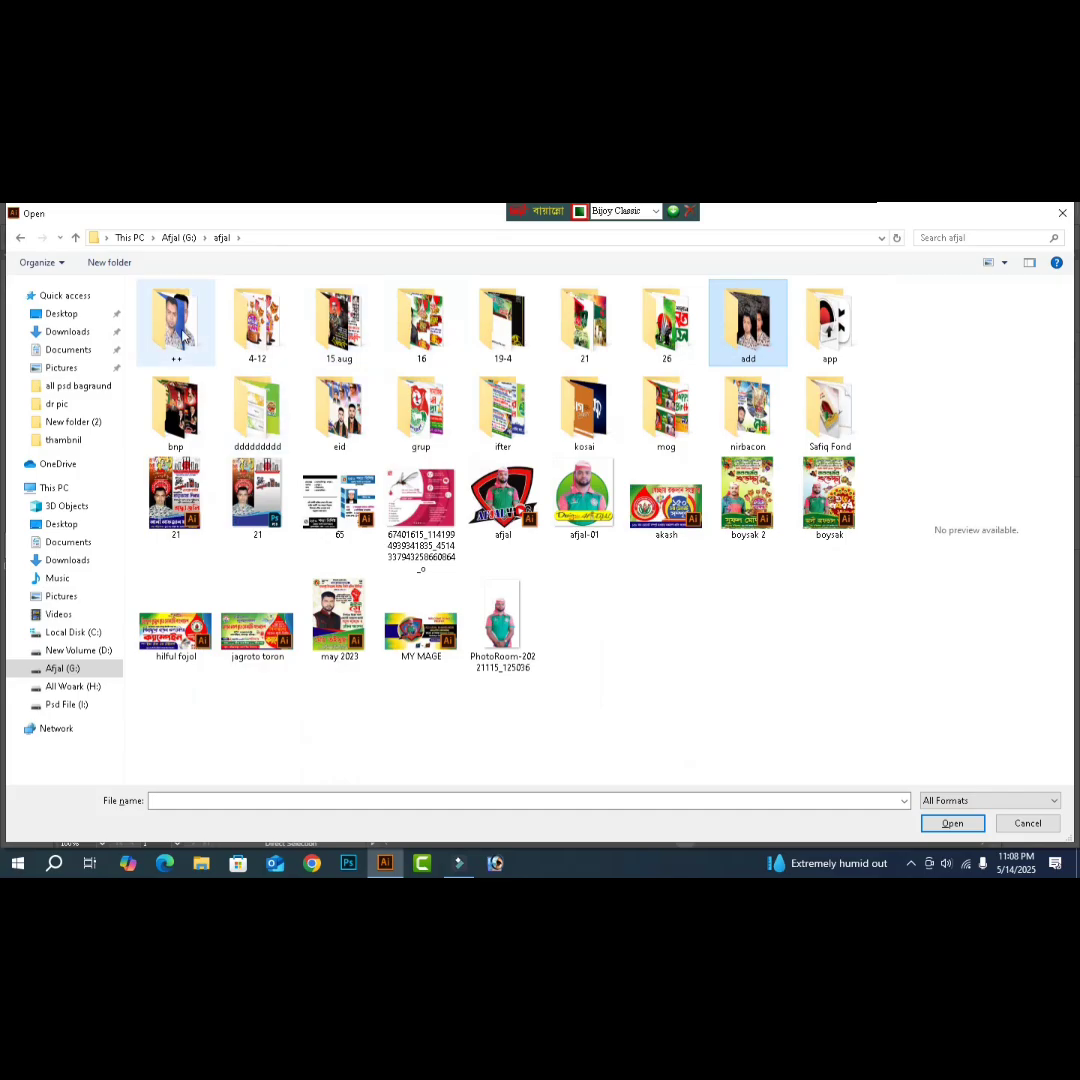
left_click(183, 340)
double_click(183, 340)
left_click(428, 352)
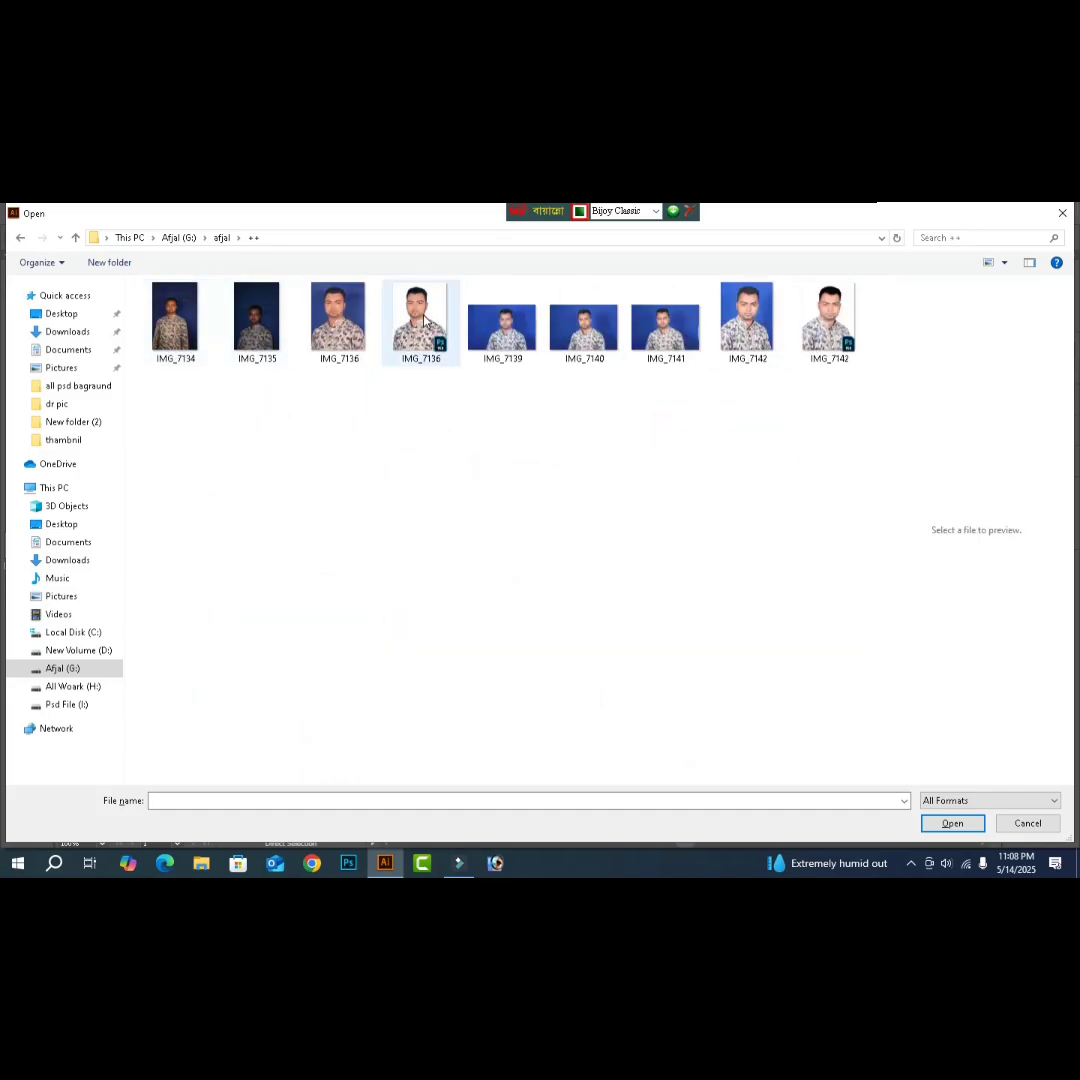
left_click(950, 825)
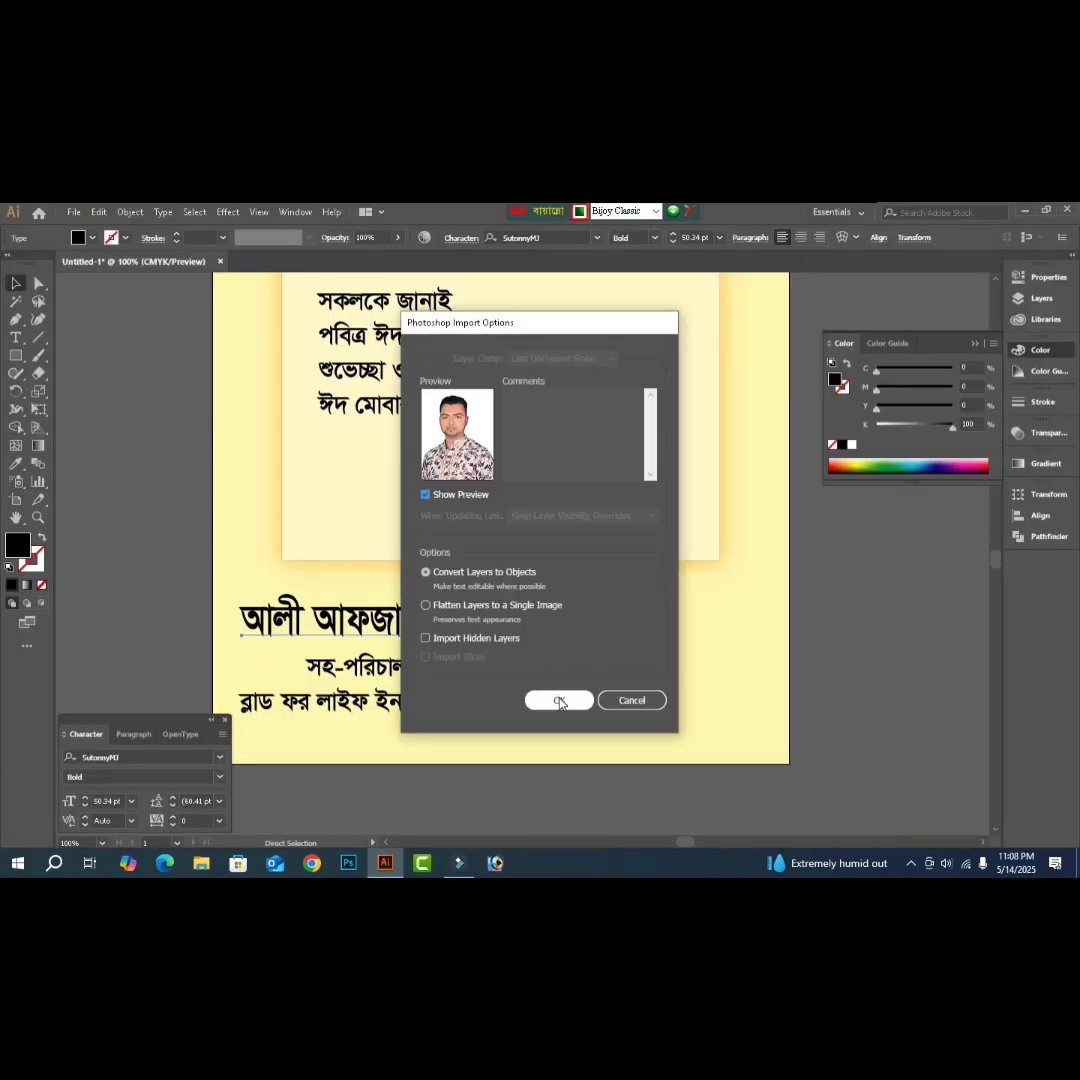
left_click(560, 701)
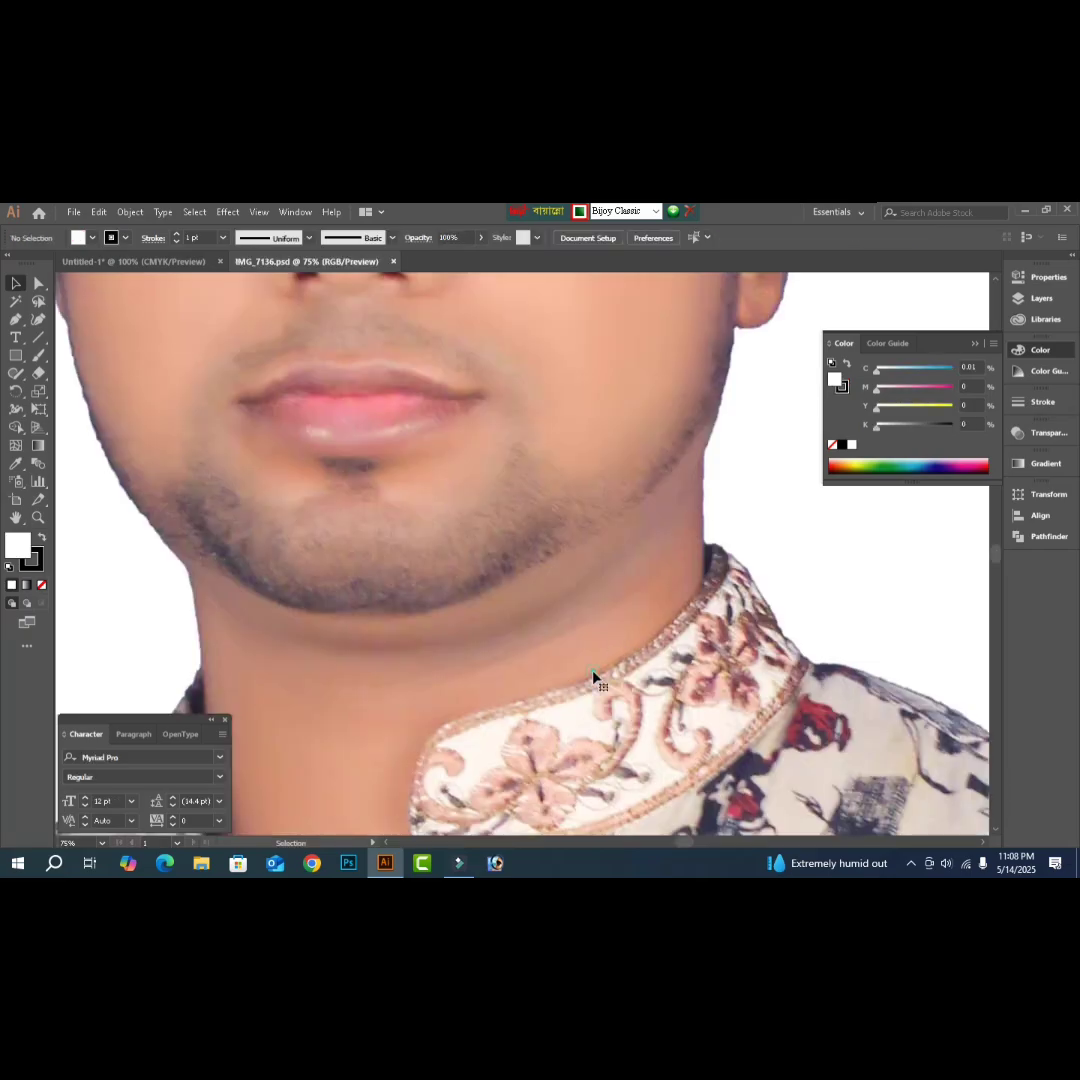
- Cut the portrait out of IMG_7136 and close that document without saving
left_click(593, 677)
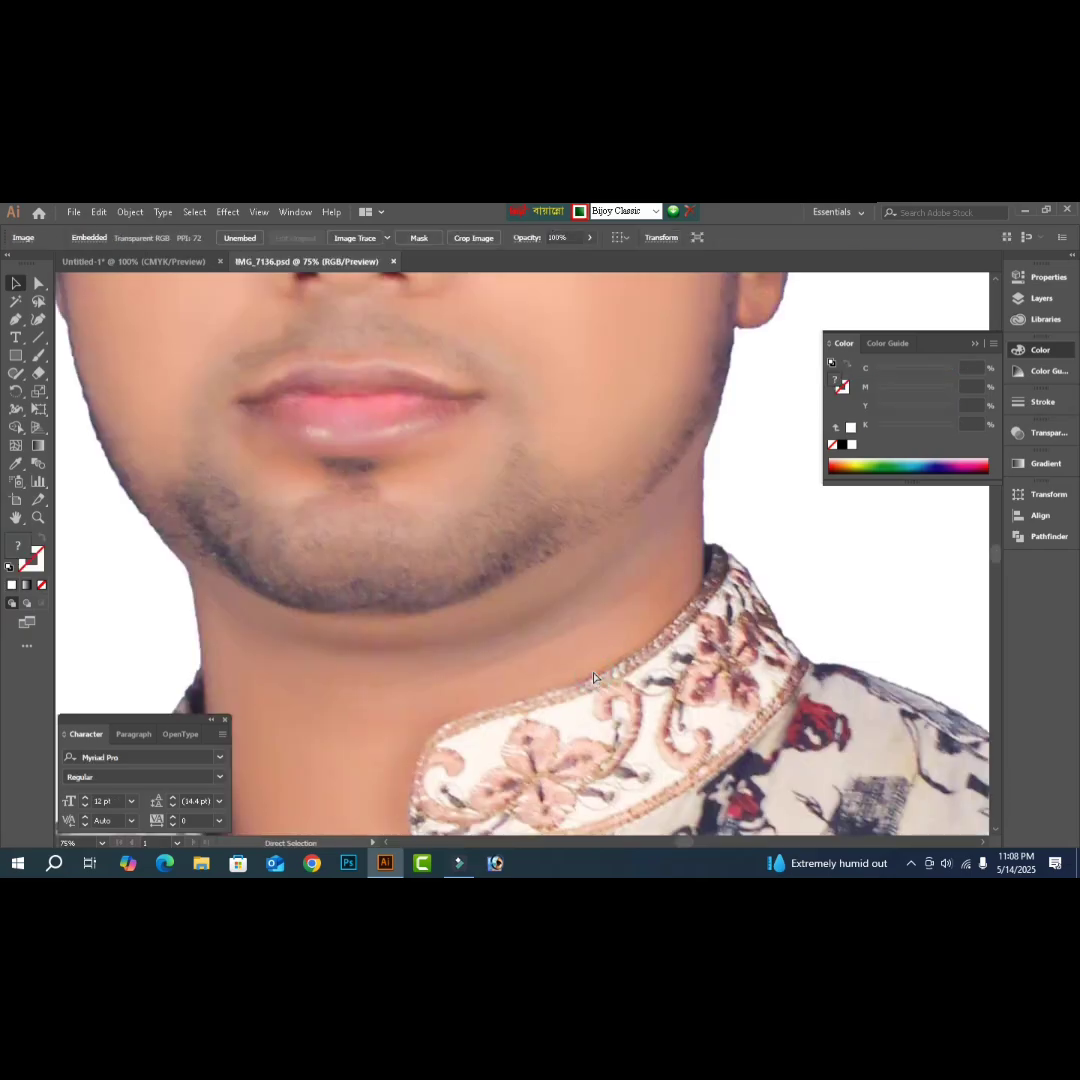
key("Delete")
key("ctrl+w")
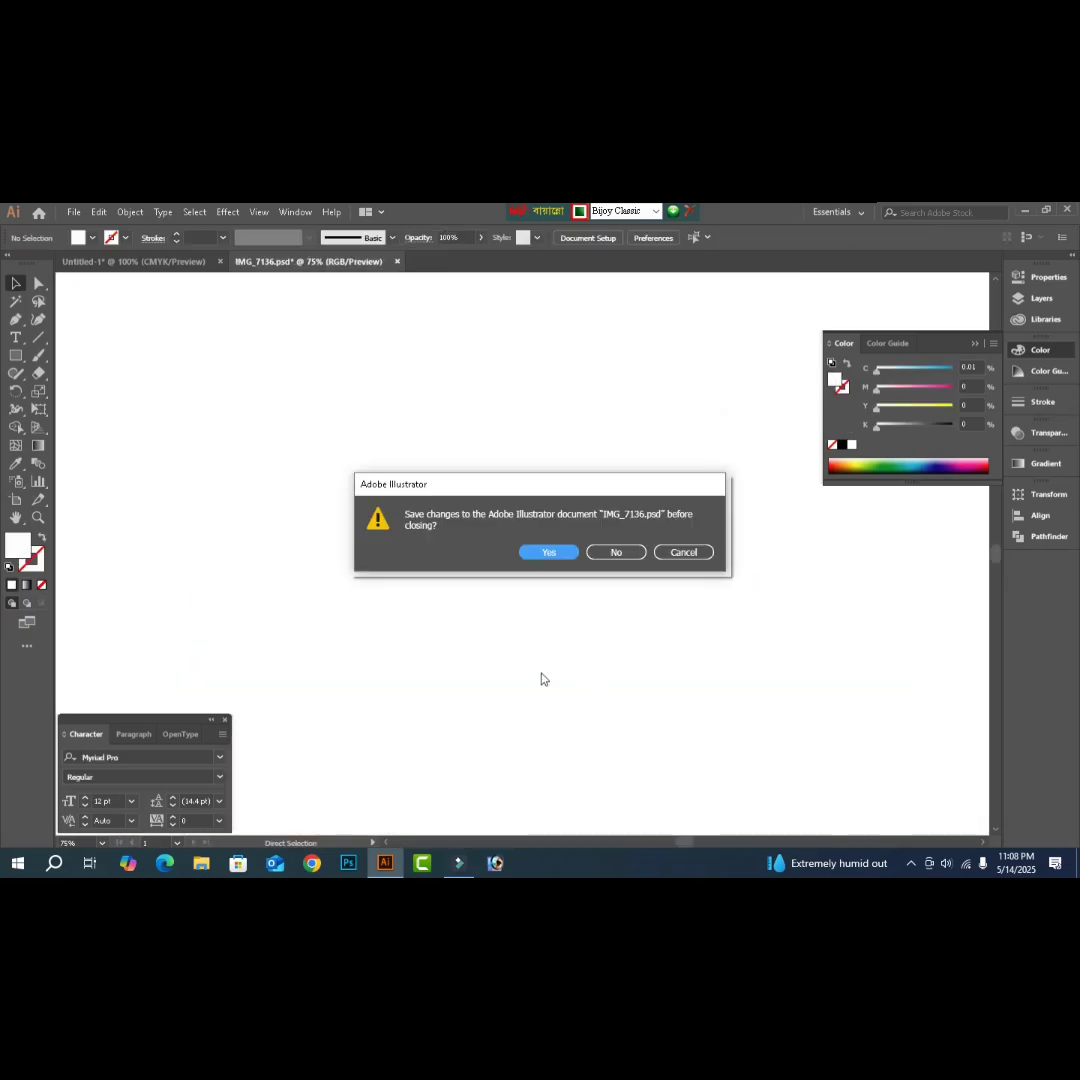
left_click(627, 556)
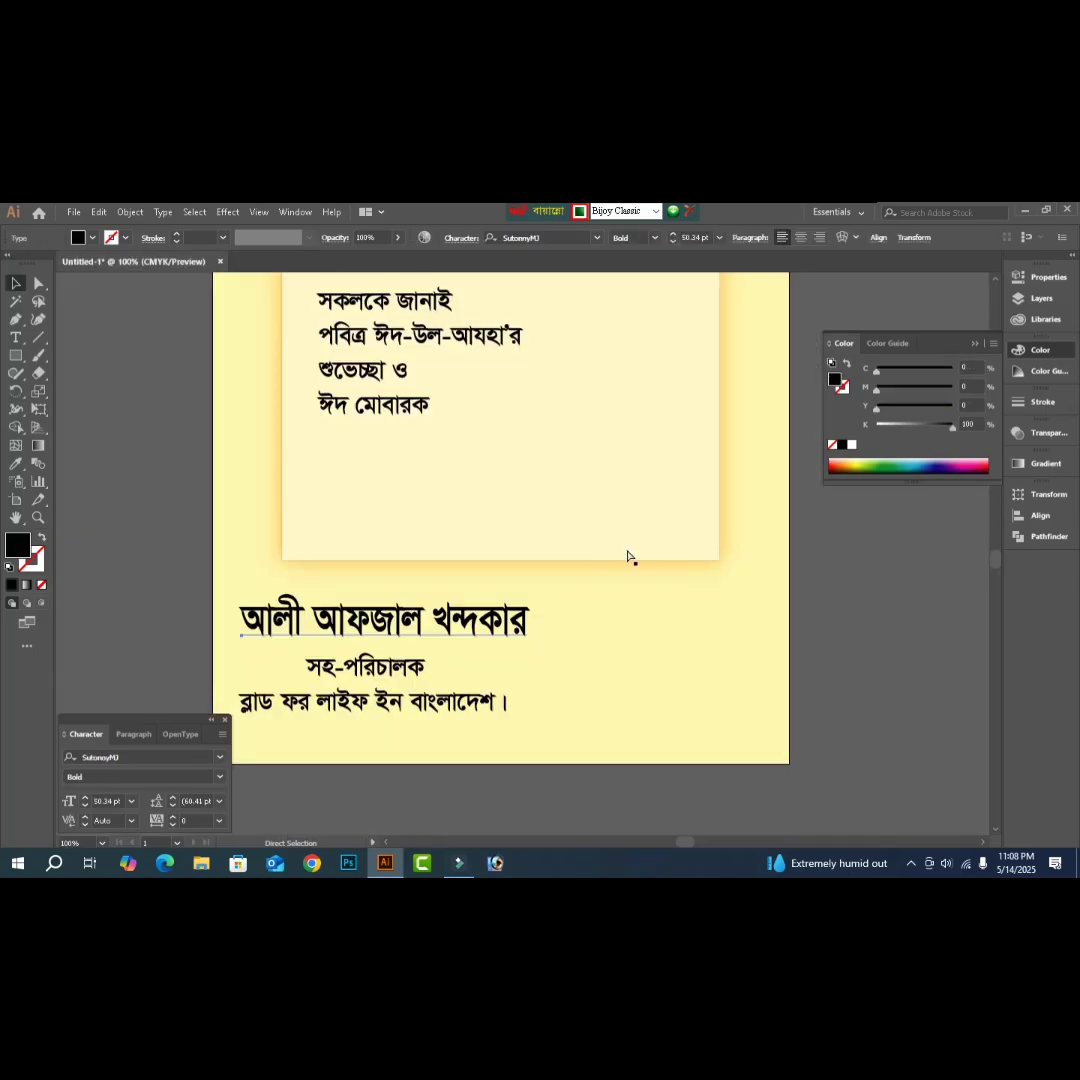
- Paste the portrait into the poster and shrink it from a corner handle to fit the page
key("ctrl+v")
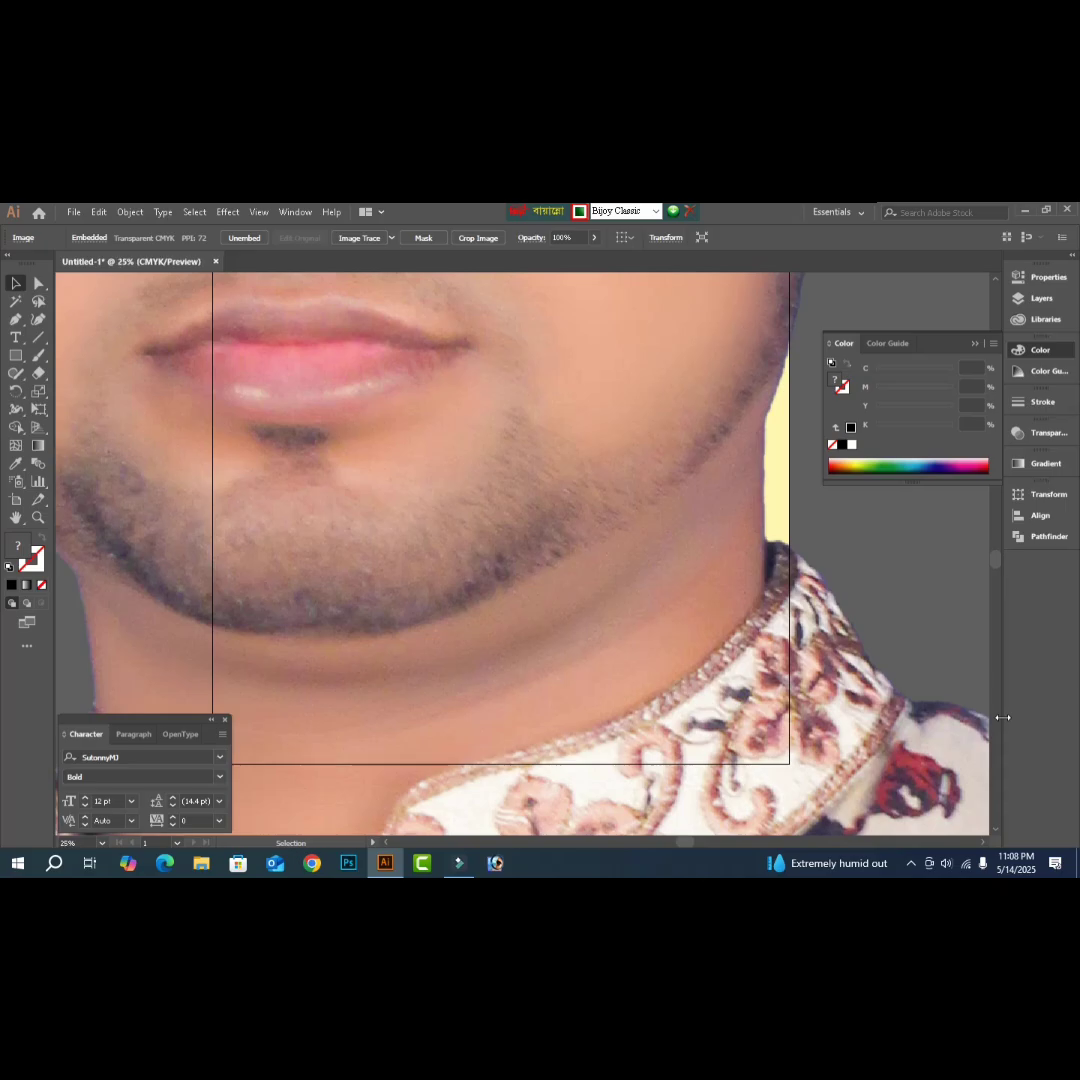
key("ctrl+minus")
key("ctrl+minus")
key("ctrl+minus")
key("ctrl+minus")
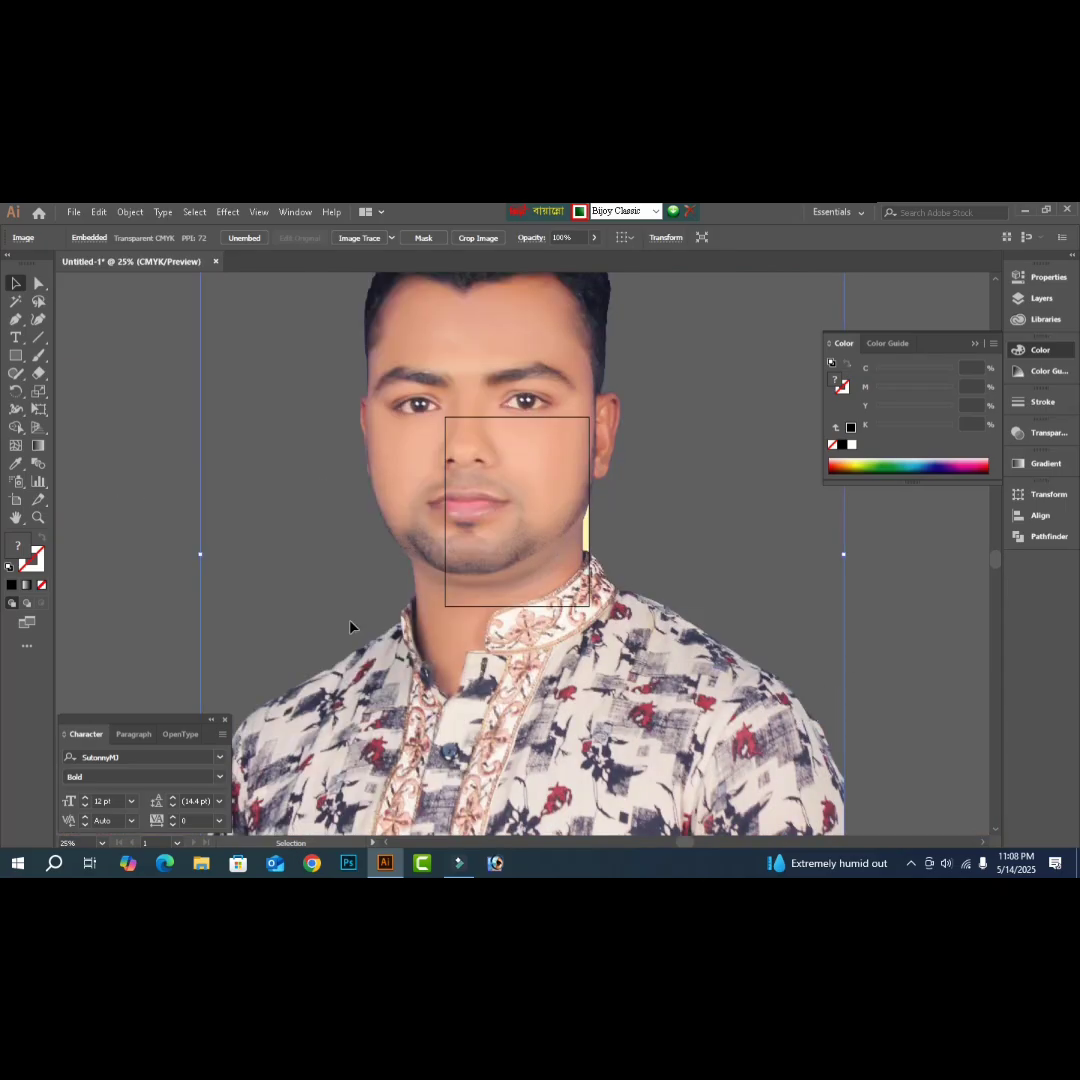
key("a")
key("ctrl+minus")
key("v")
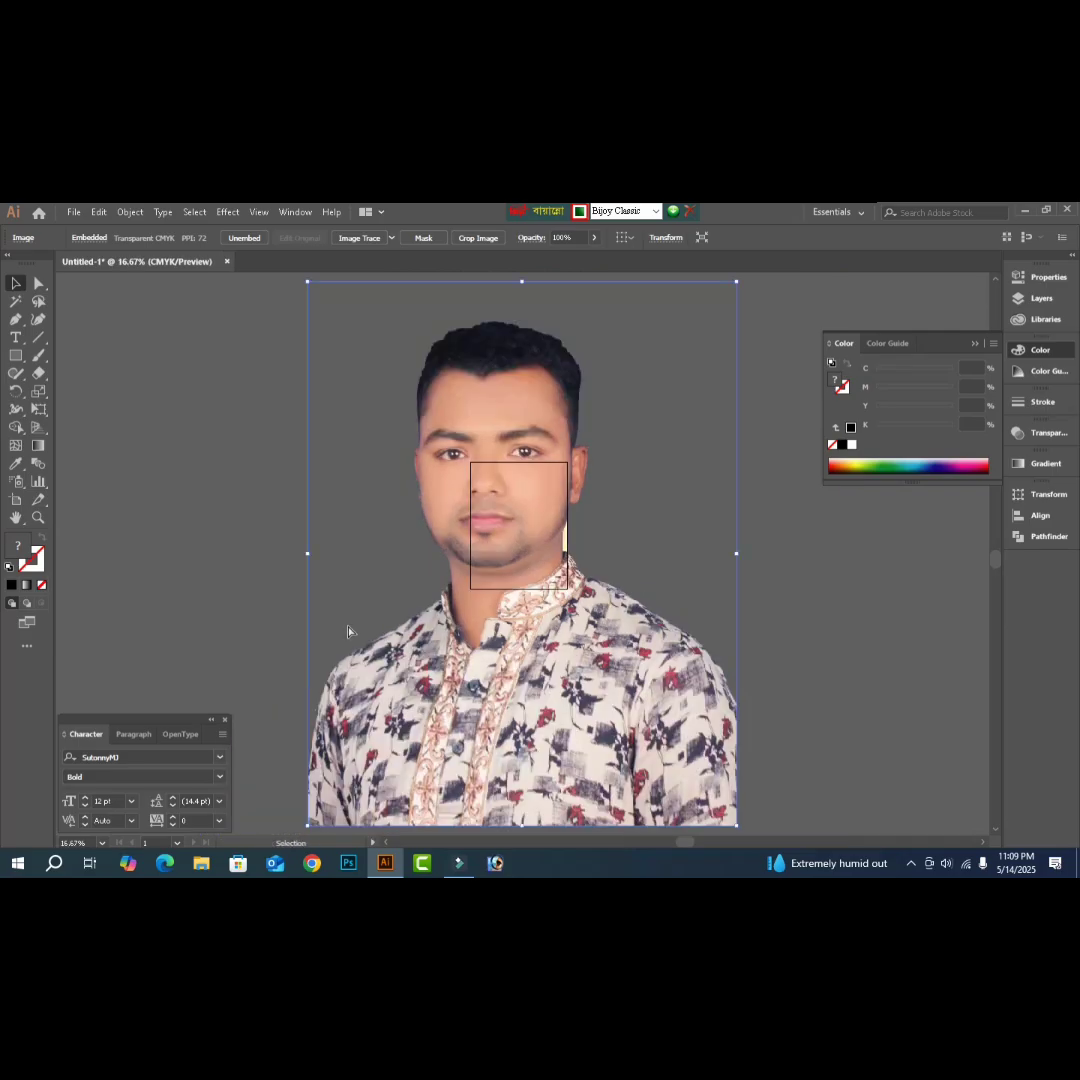
key("a")
key("ctrl+plus")
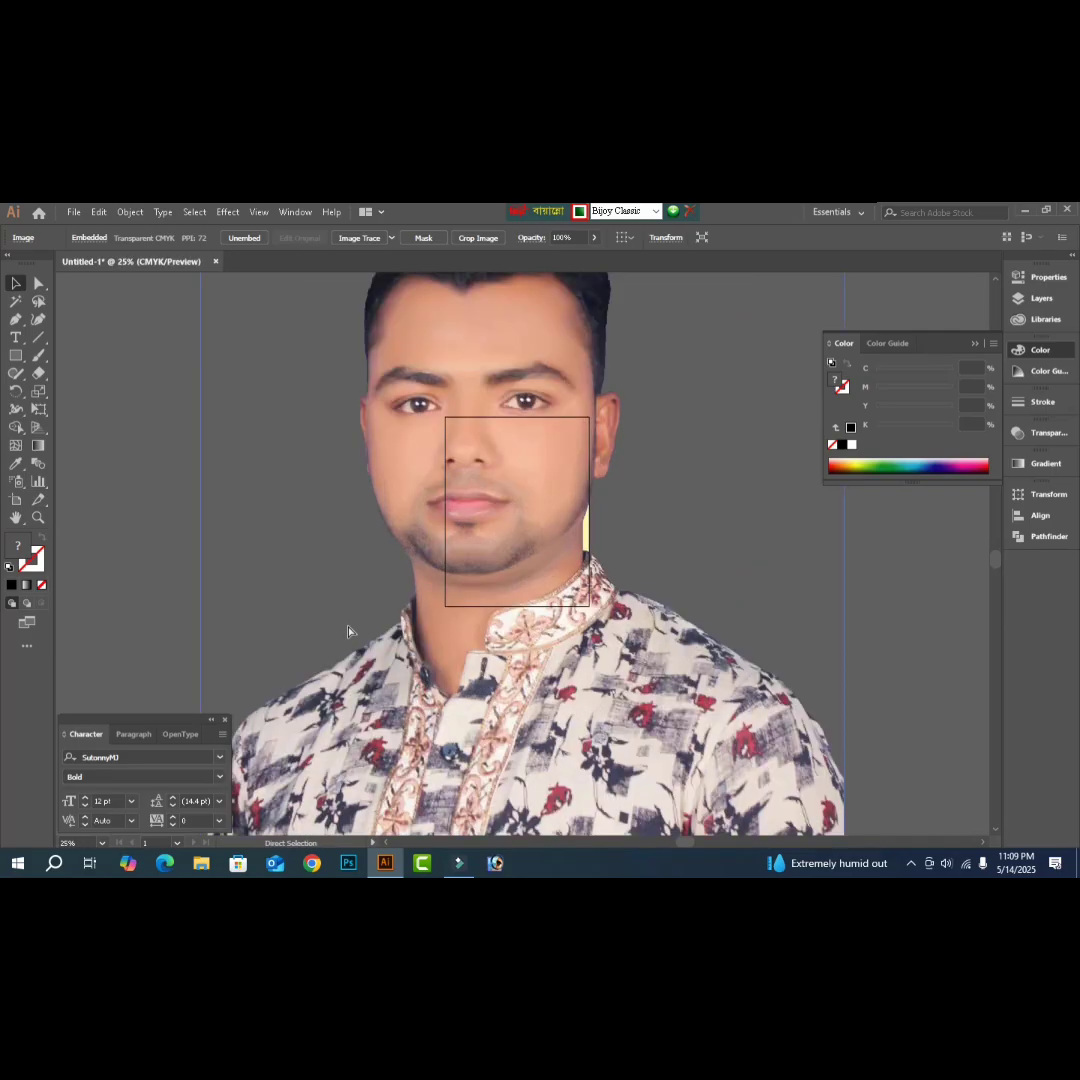
key("ctrl+minus")
key("v")
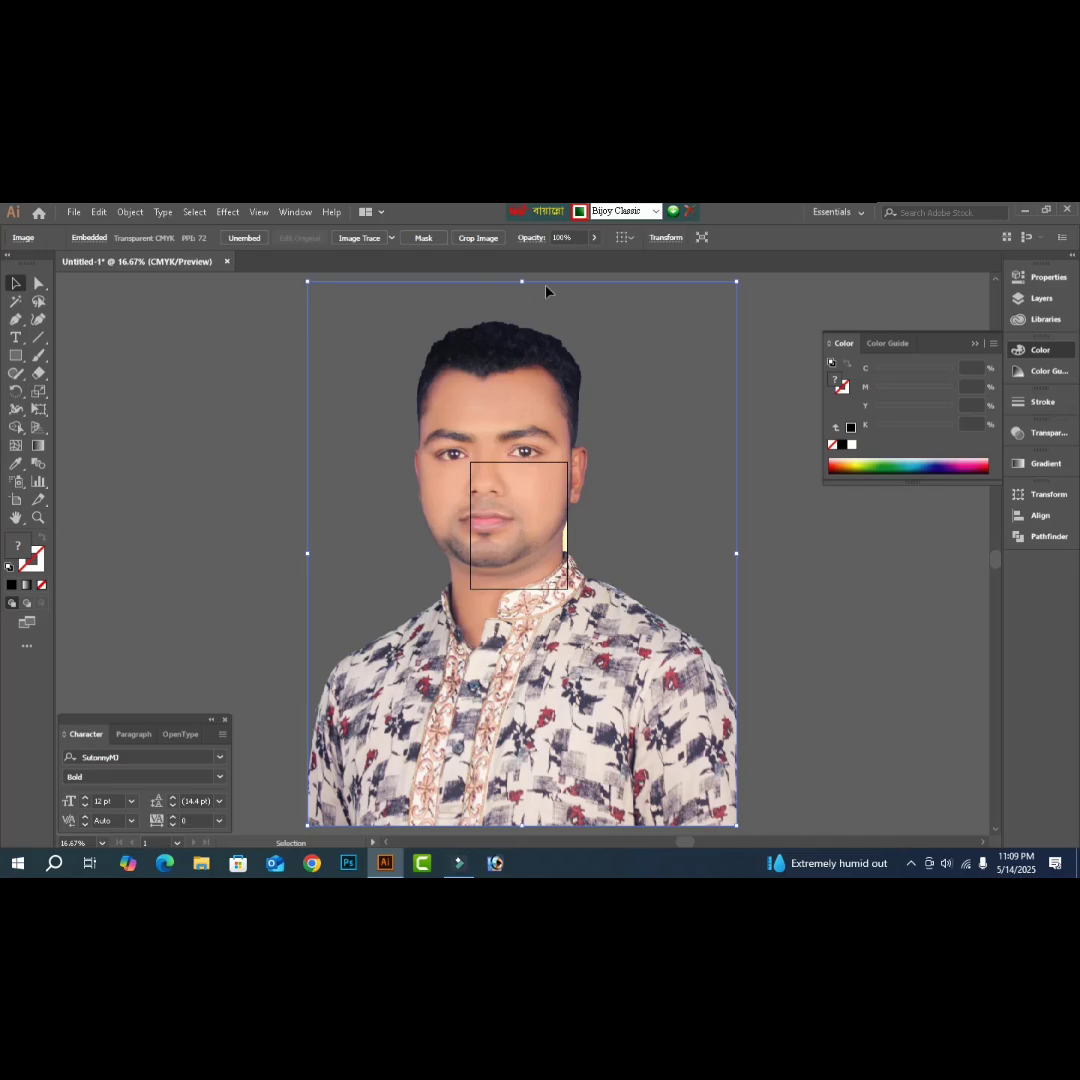
left_click(737, 283)
left_click_drag(451, 640, 549, 521)
left_click(697, 576)
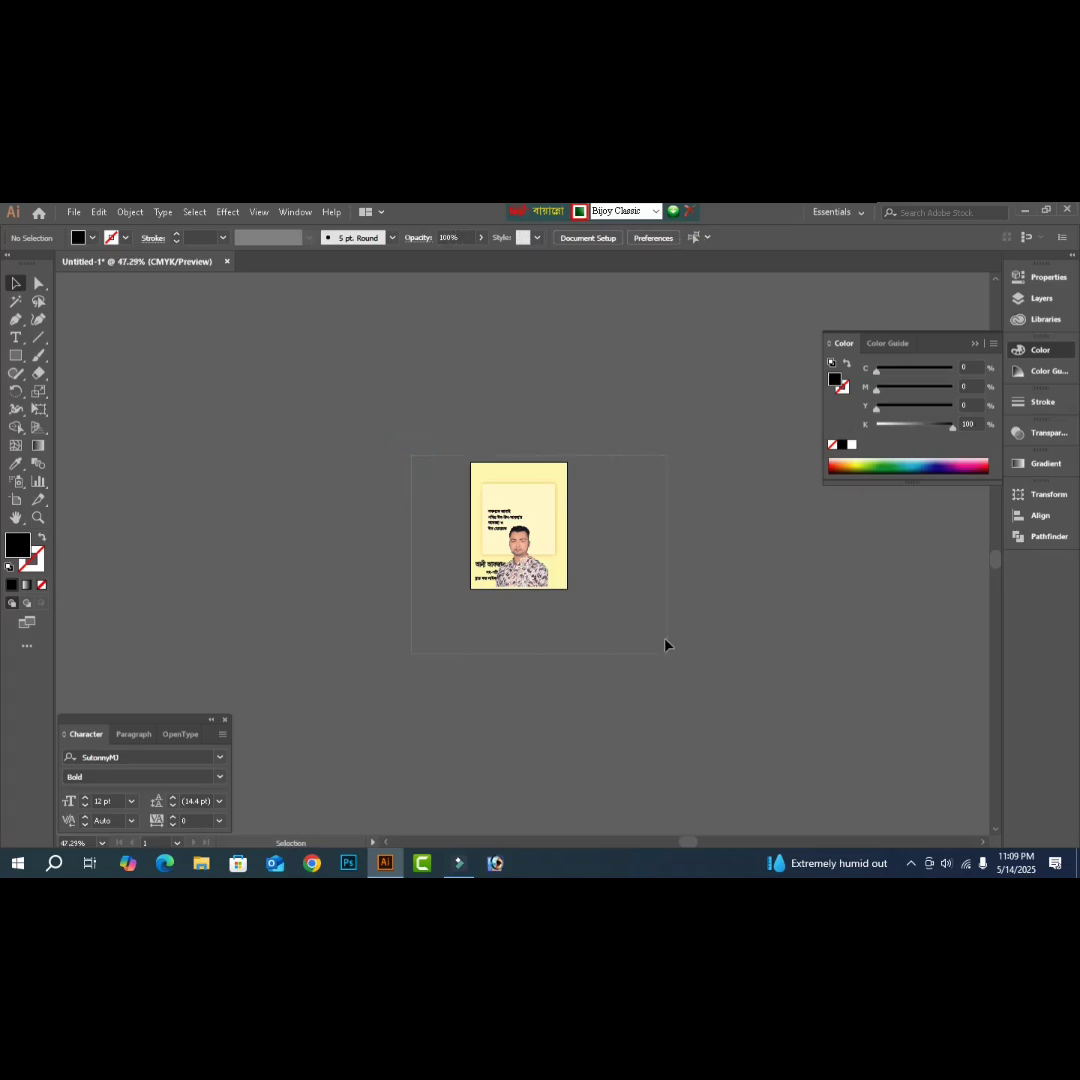
- Move the portrait to the page's bottom right and scale it up from its top-left corner
scroll(560, 627, "up", 3)
left_click_drag(500, 612, 566, 620)
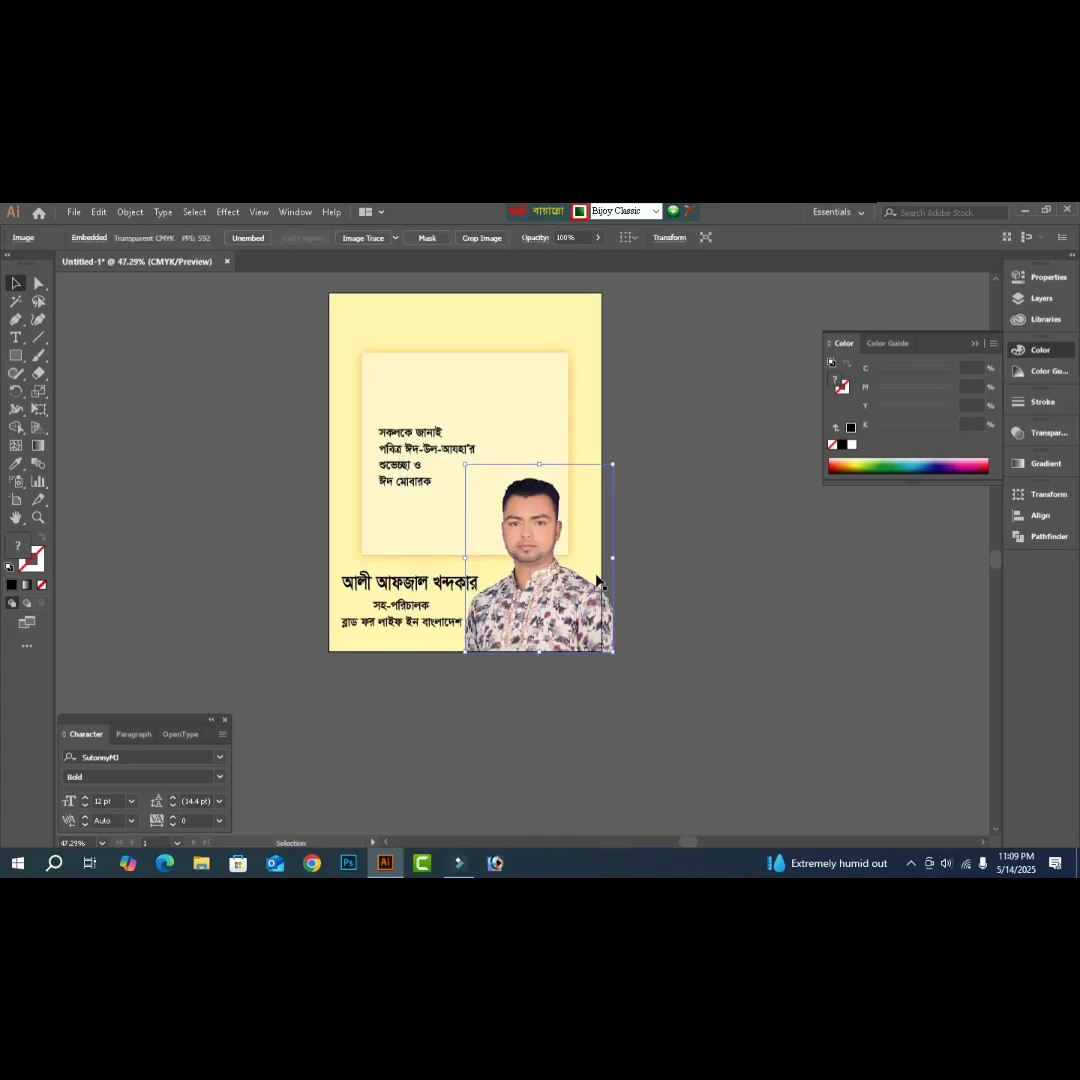
key("Right")
key("Right")
key("Right")
key("Right")
key("Right")
key("Right")
key("Right")
key("Right")
key("Right")
key("Right")
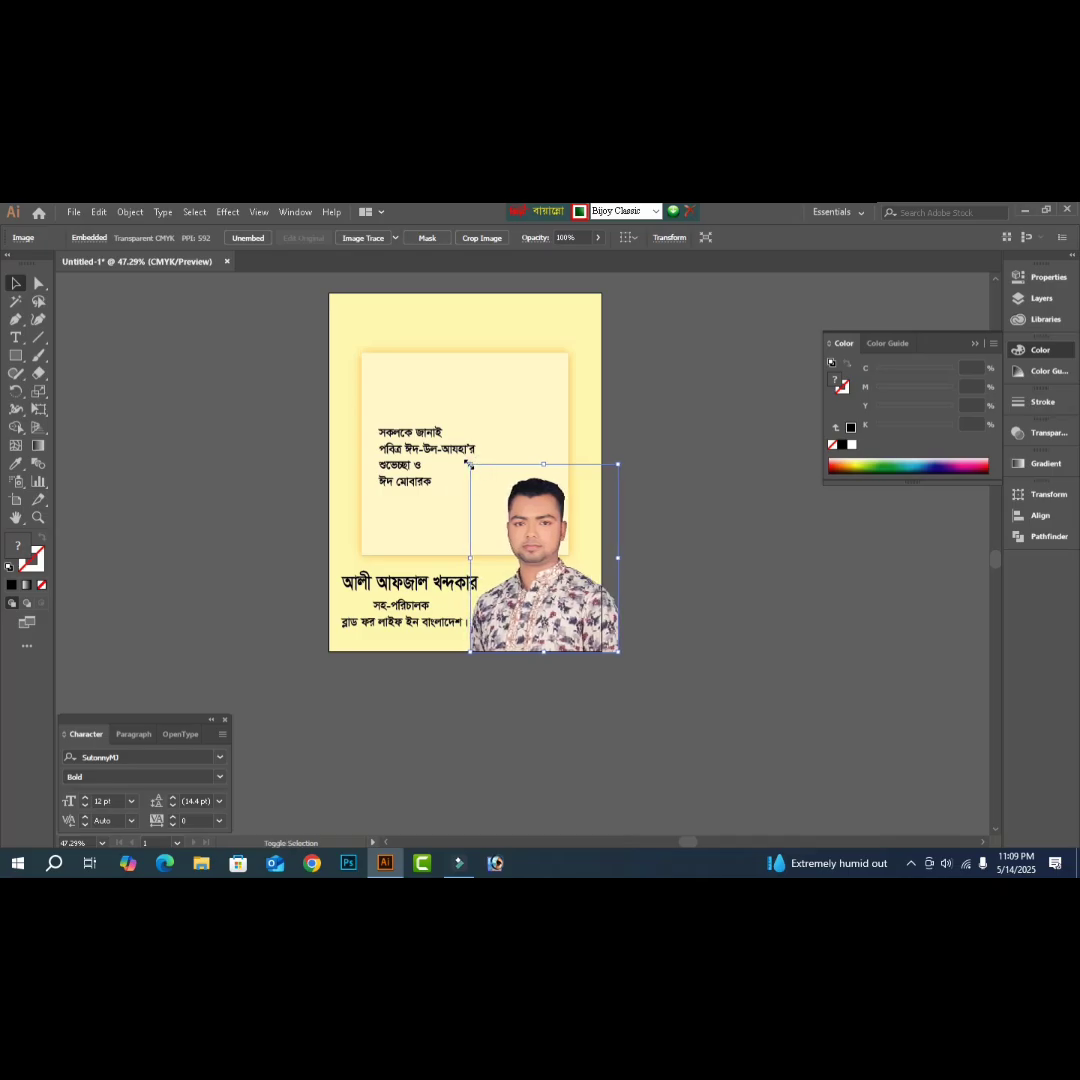
left_click_drag(474, 464, 463, 455)
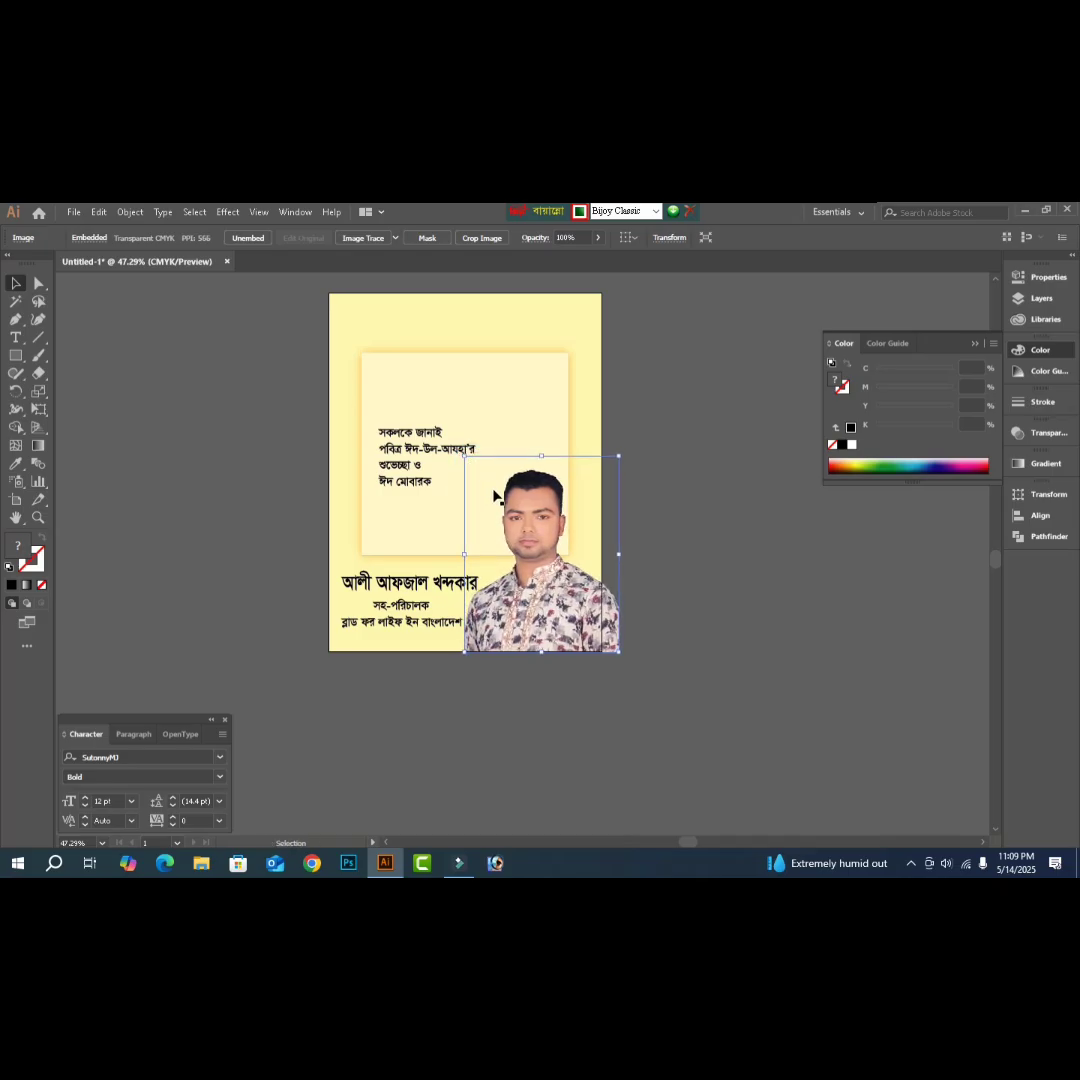
left_click(769, 598)
left_click_drag(371, 416, 825, 776)
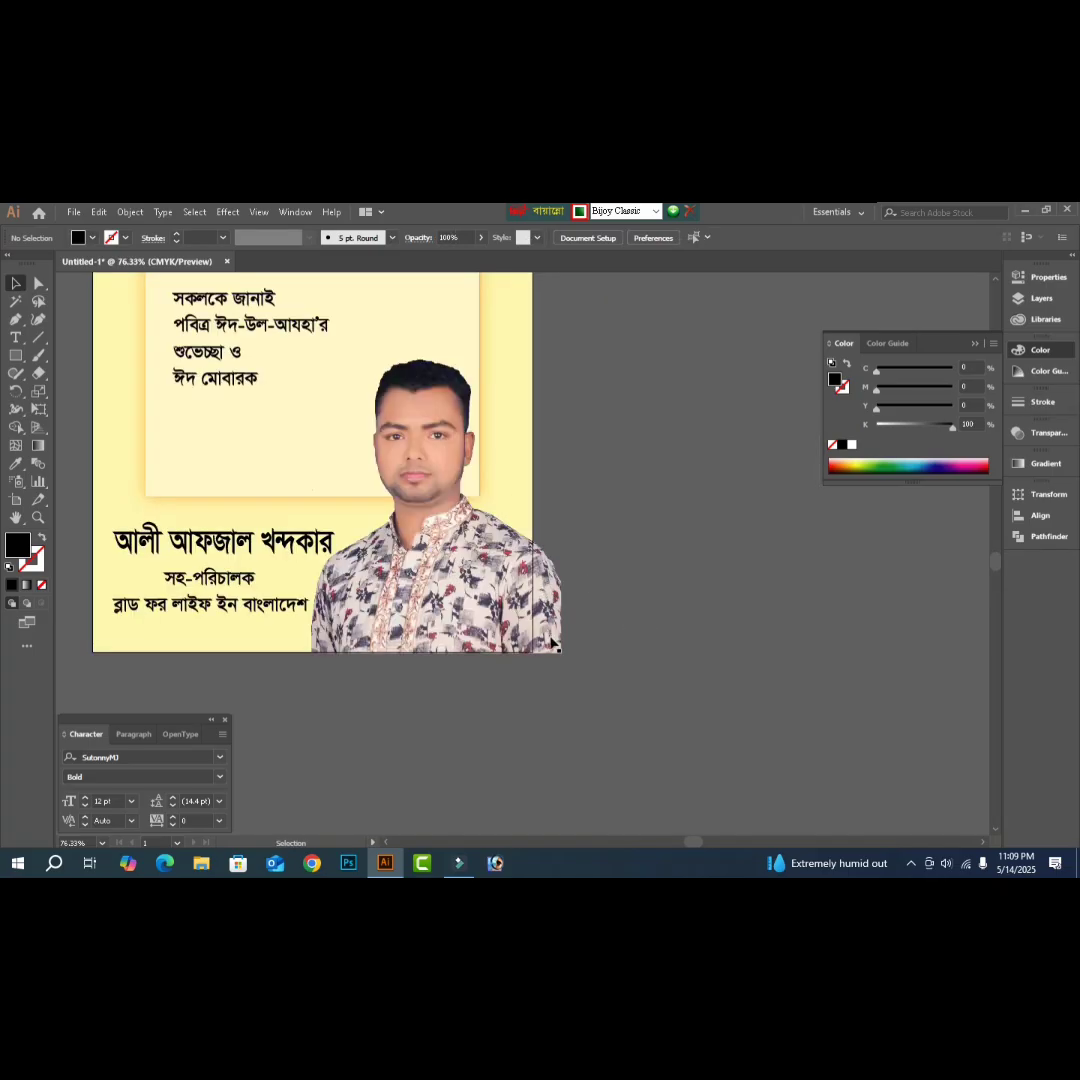
left_click(496, 609)
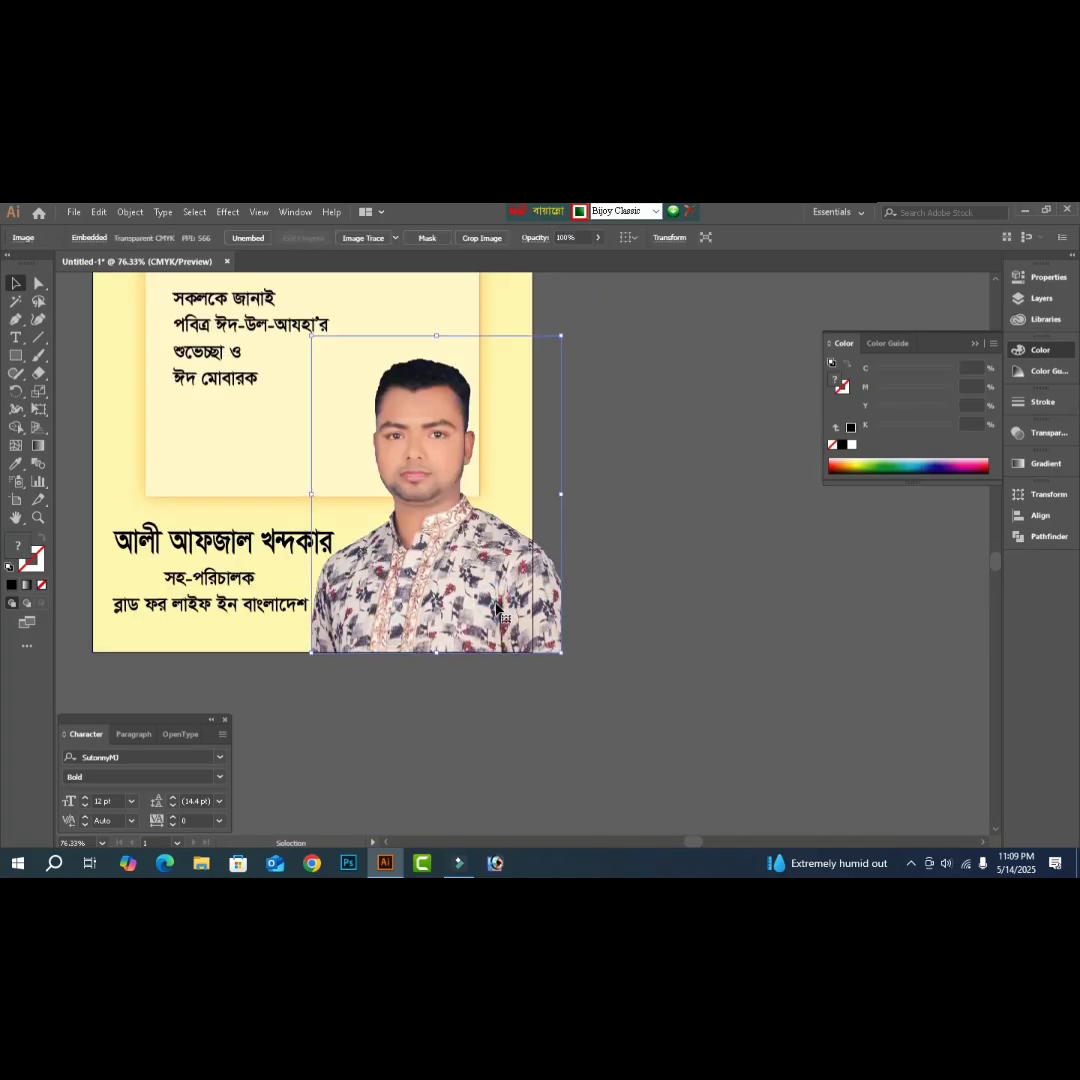
left_click(750, 726)
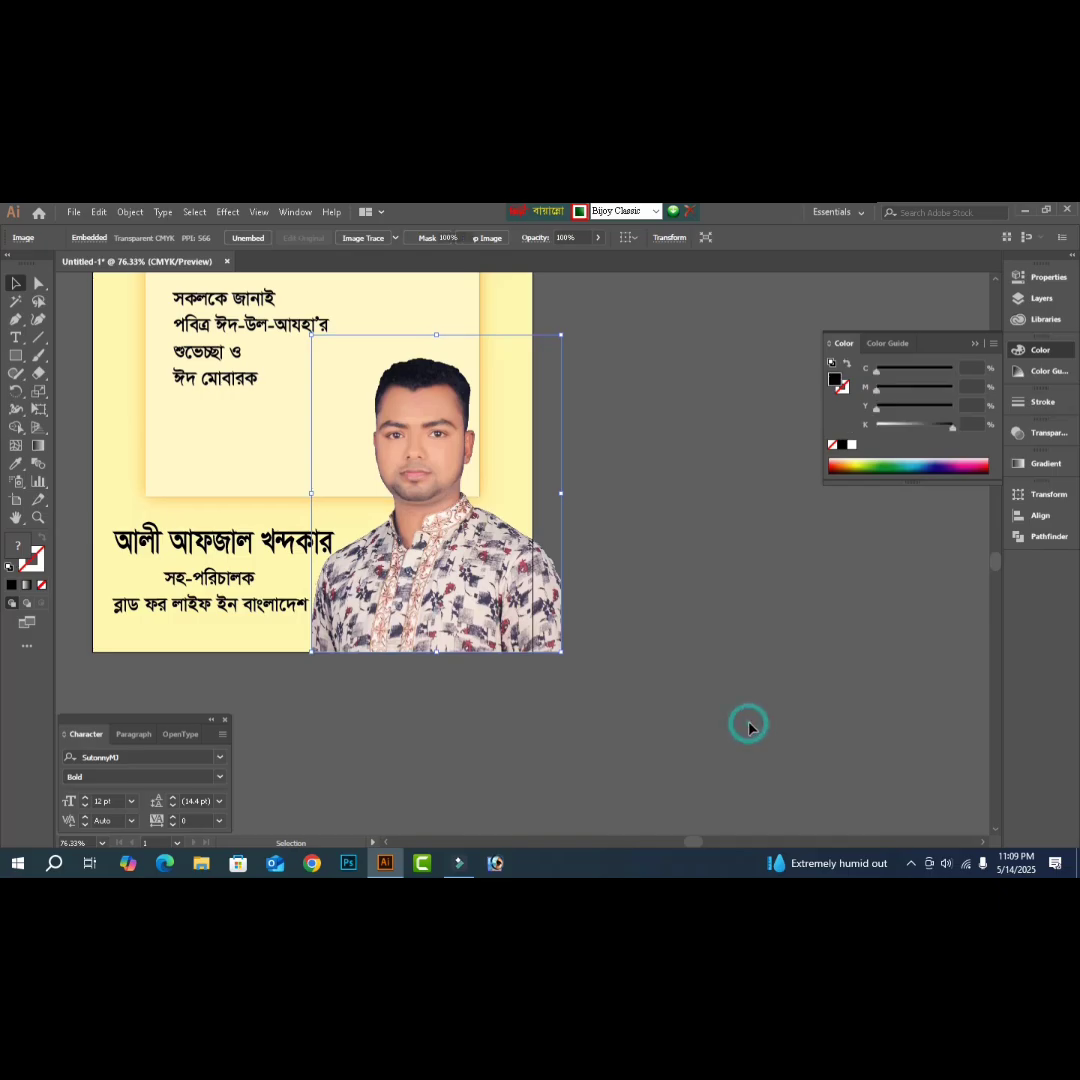
left_click(17, 356)
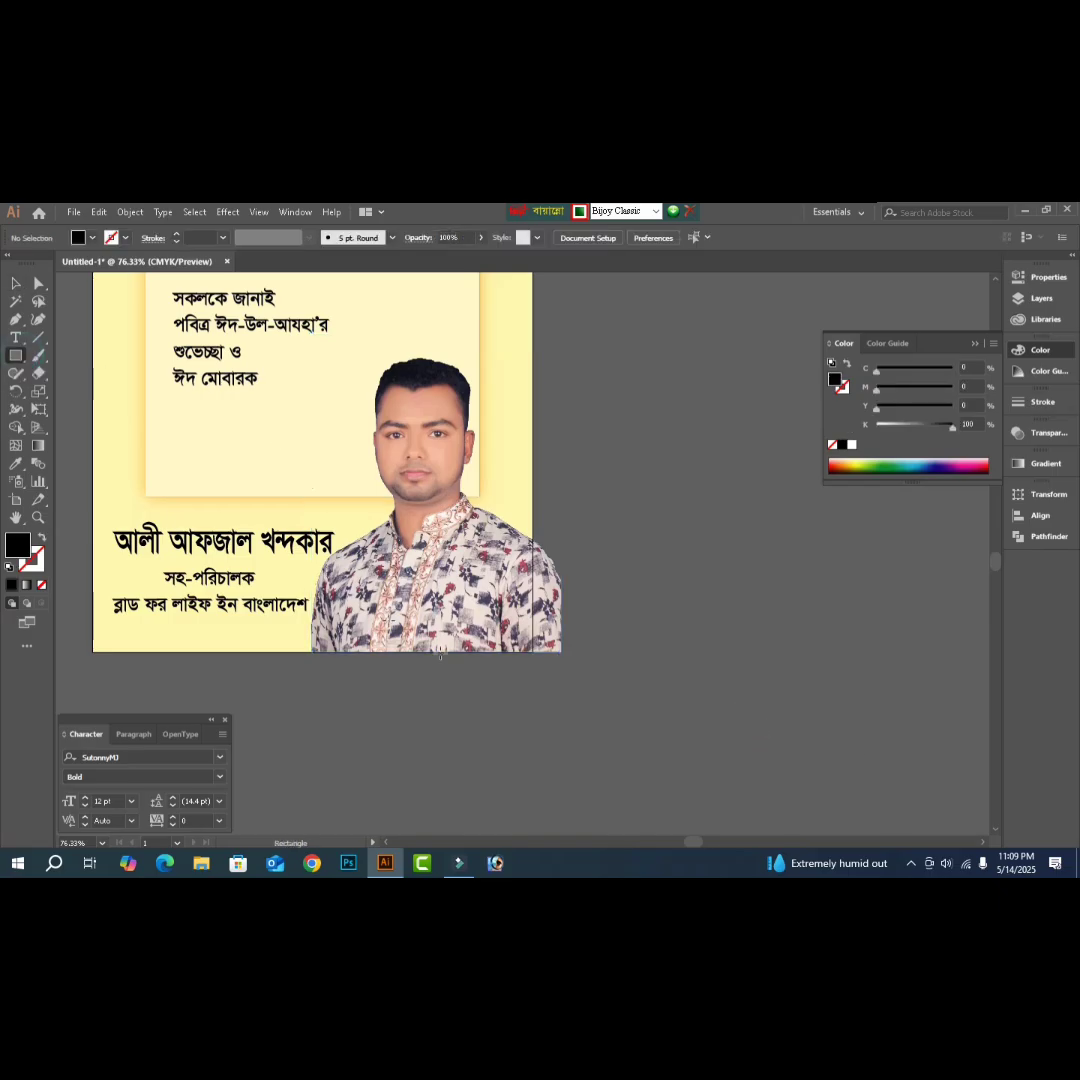
- Clip the portrait with a rectangle drawn inside the page, then shift the clipped photo up and left
left_click_drag(534, 651, 310, 328)
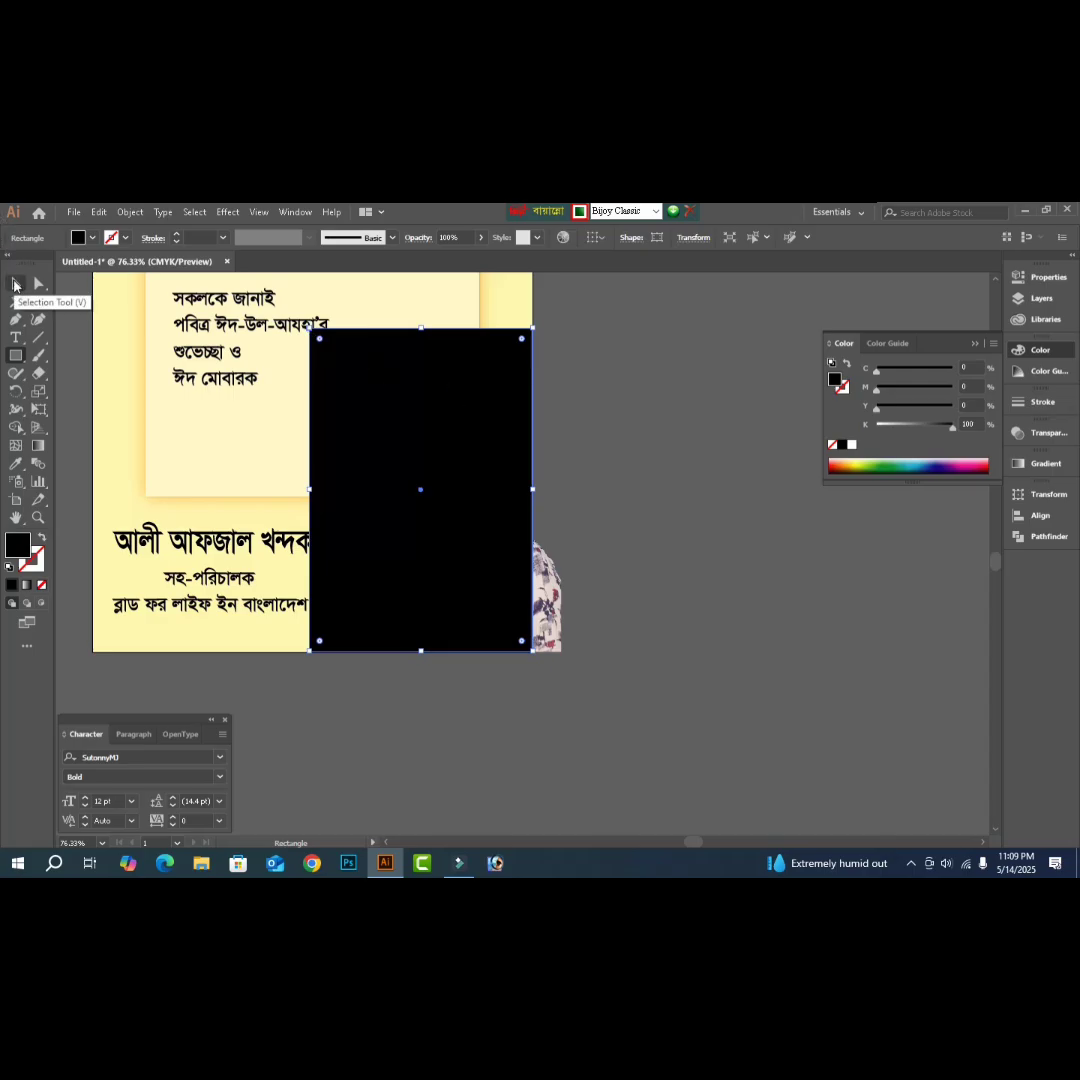
left_click(14, 286)
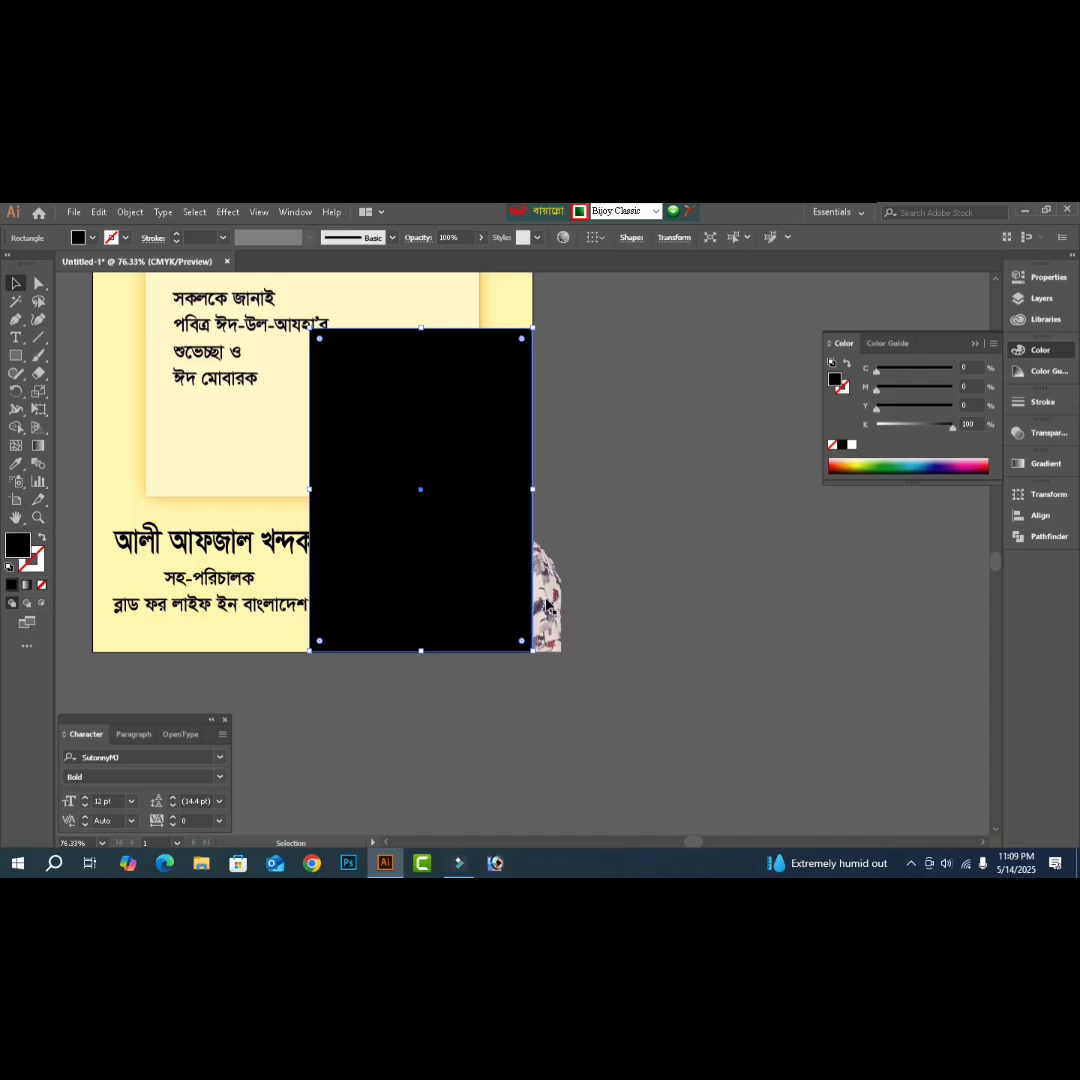
left_click(547, 604, "shift")
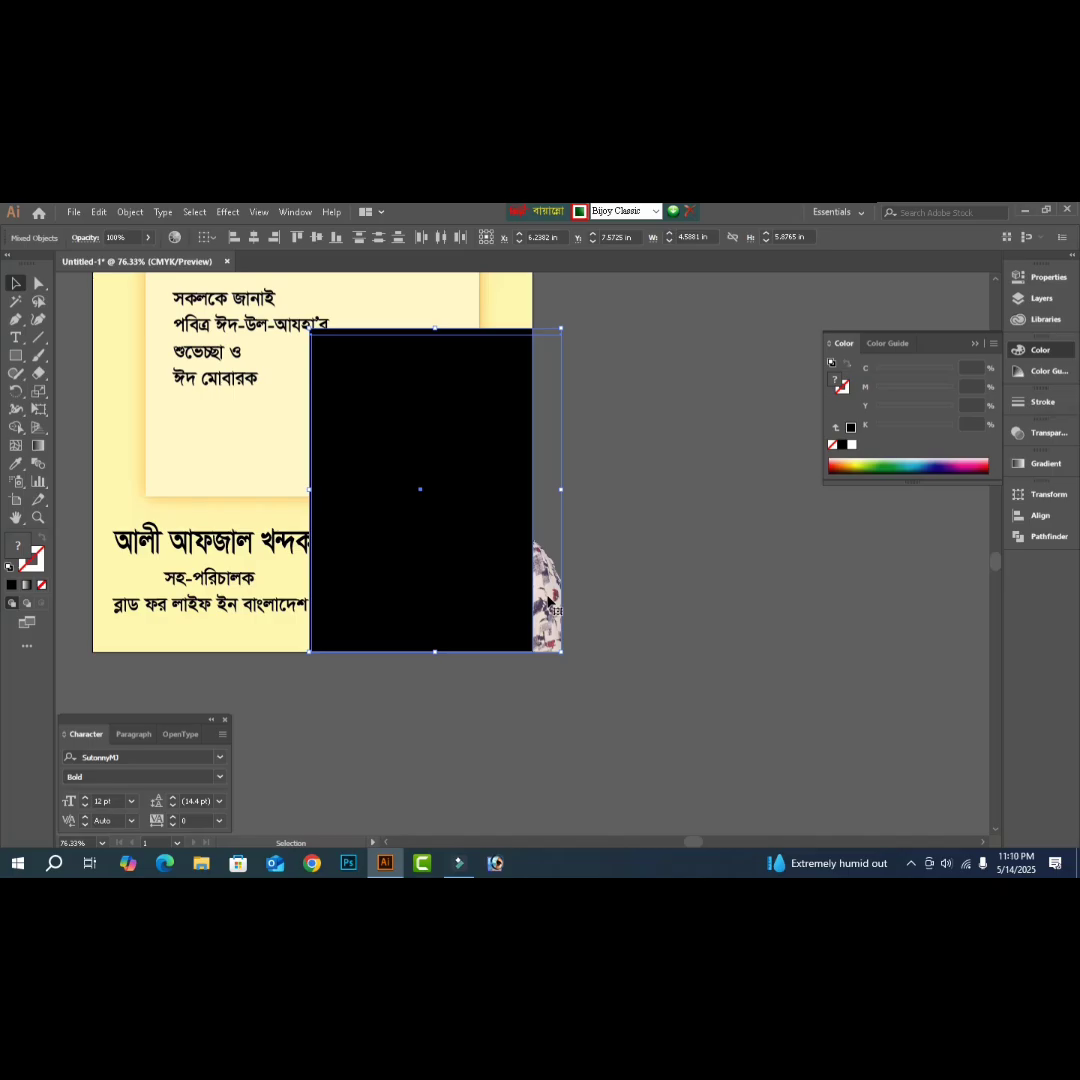
right_click(546, 598)
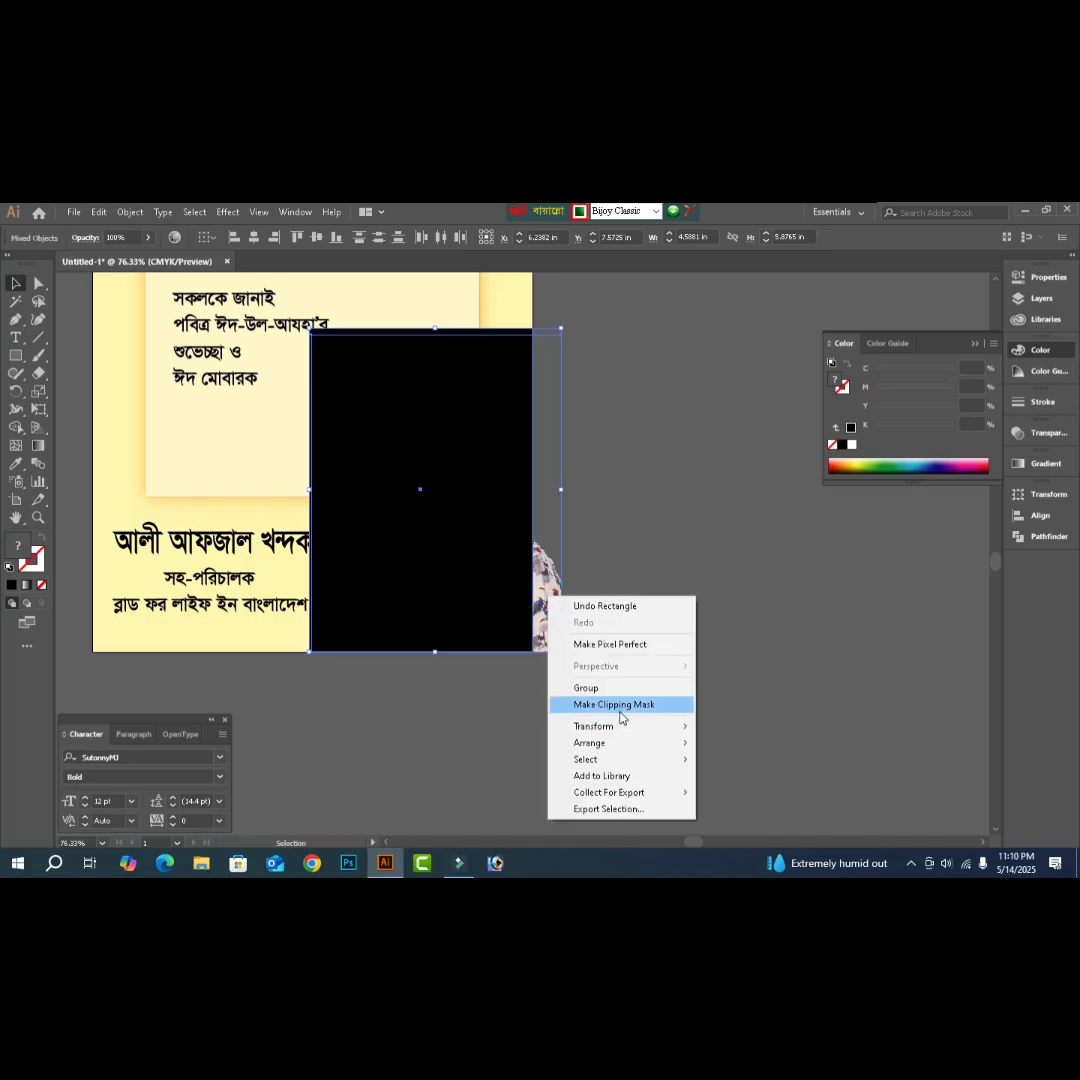
left_click(620, 705)
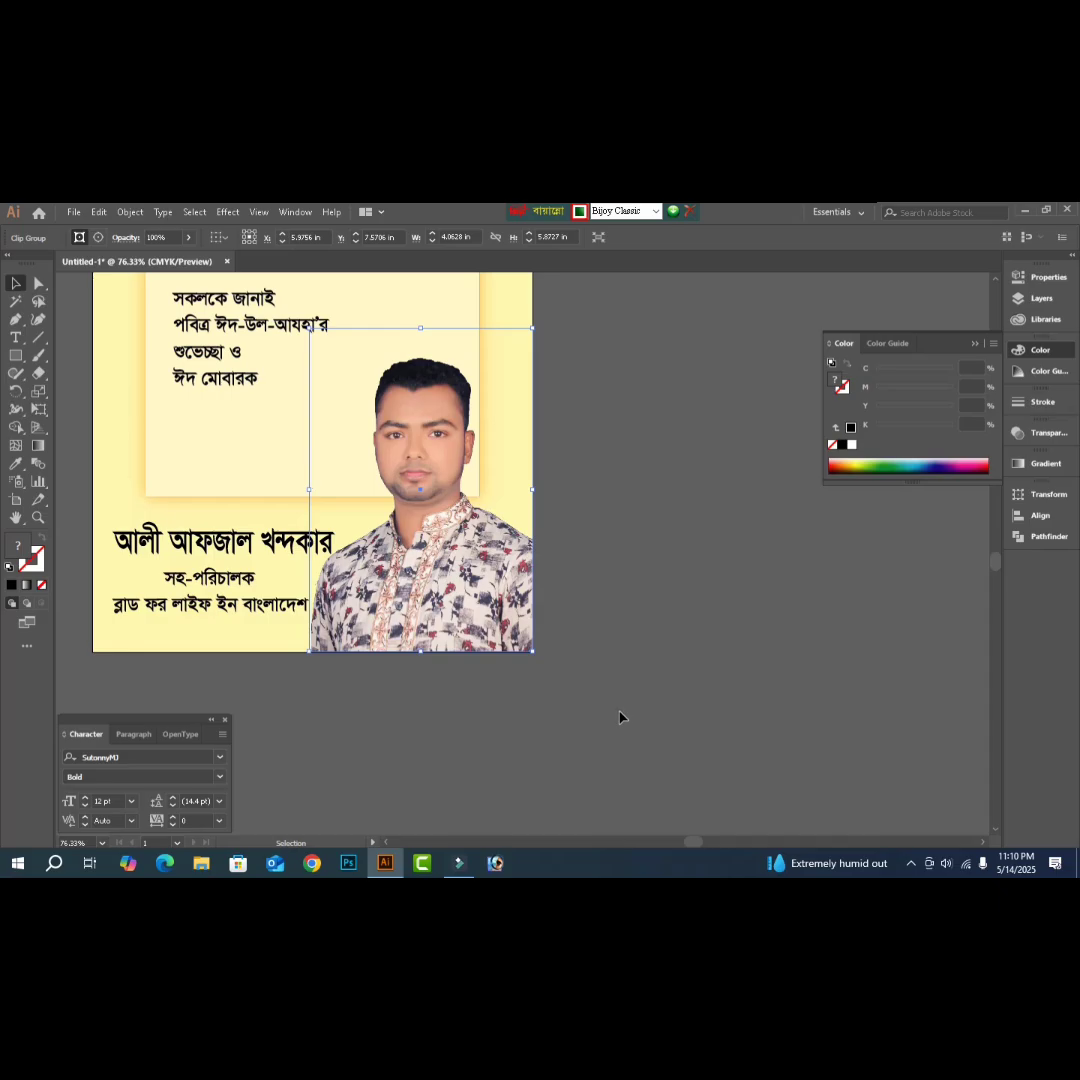
left_click_drag(488, 626, 451, 596)
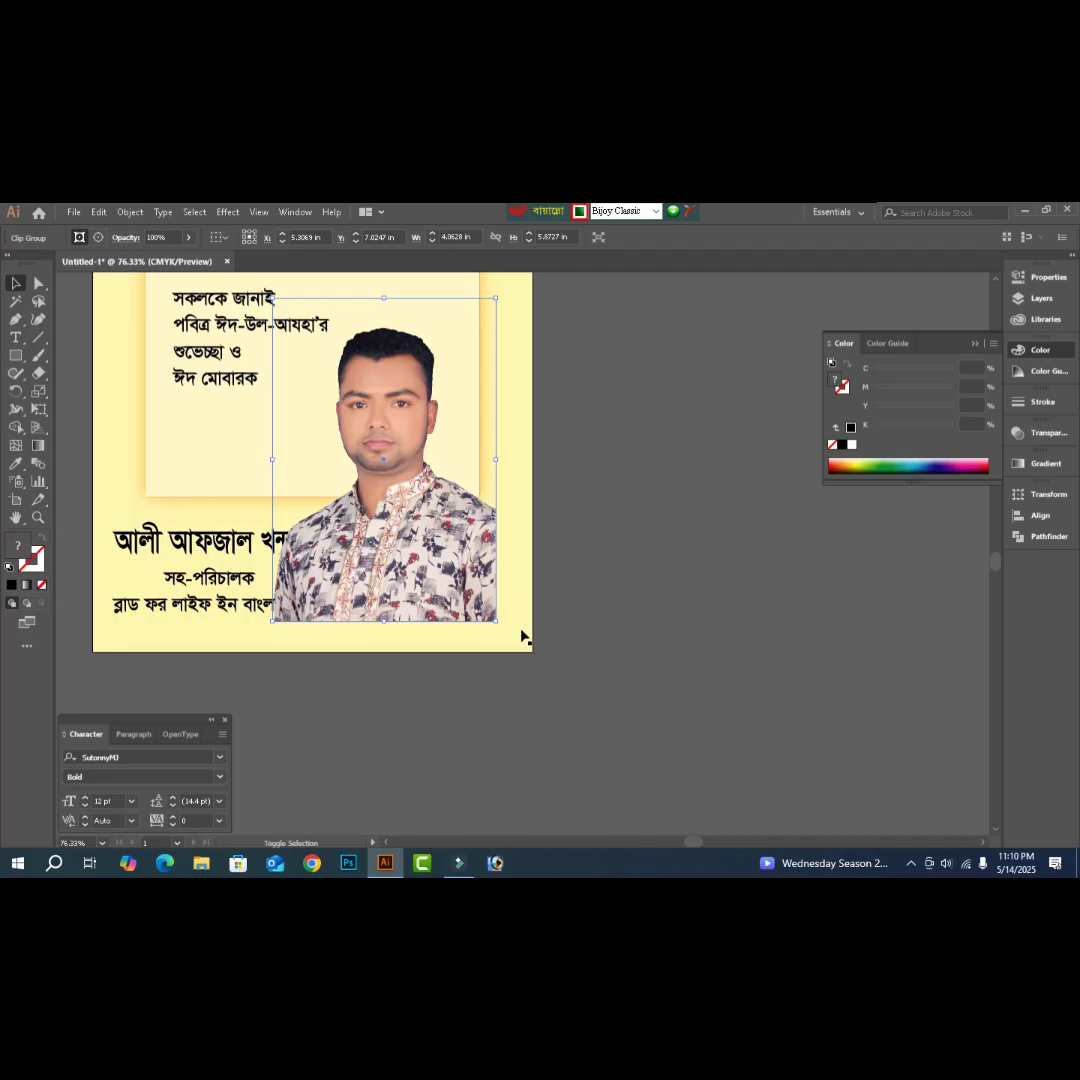
- Align the clipped photo to the page's bottom-right corner and raise the name line slightly
left_click(522, 636, "shift")
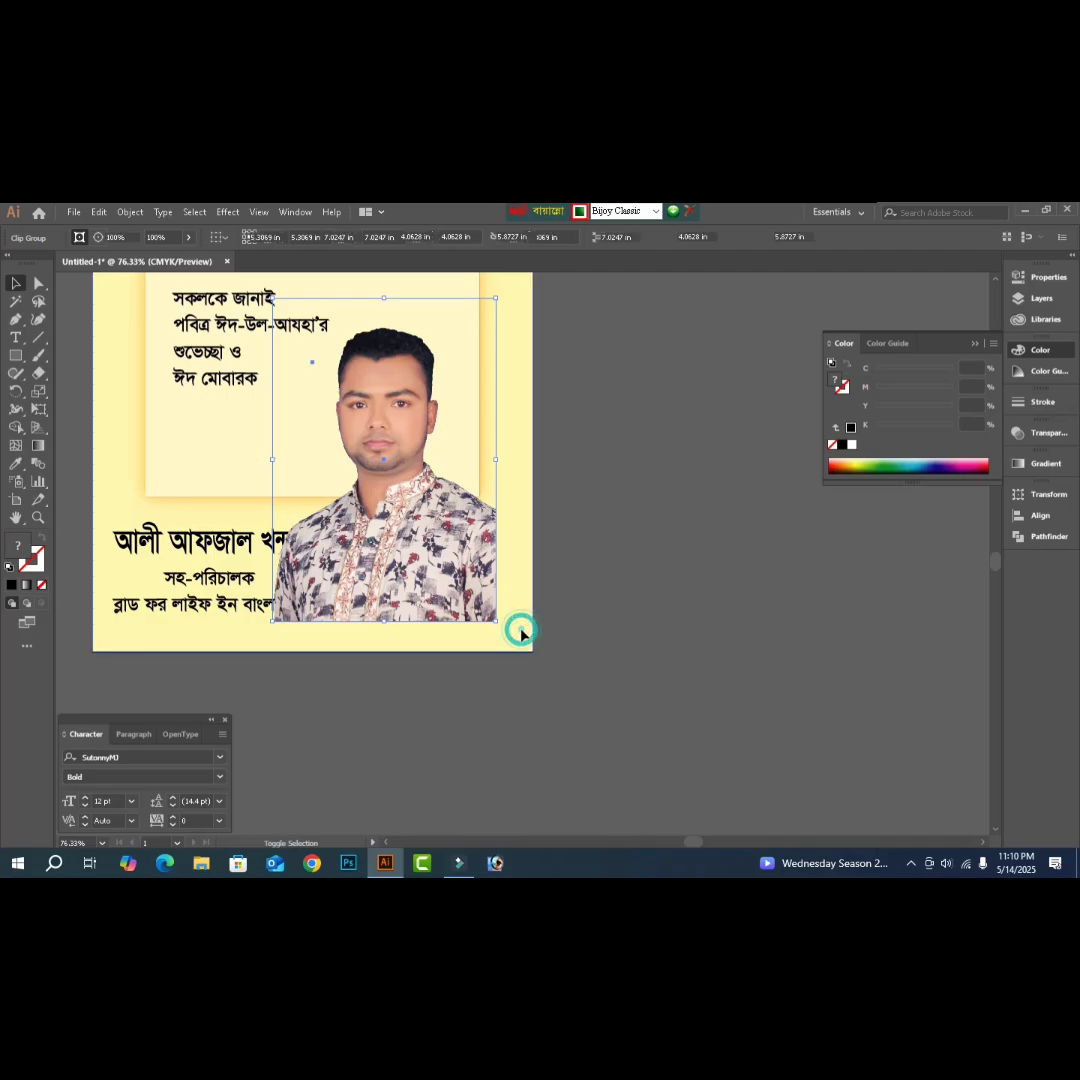
left_click(1046, 517)
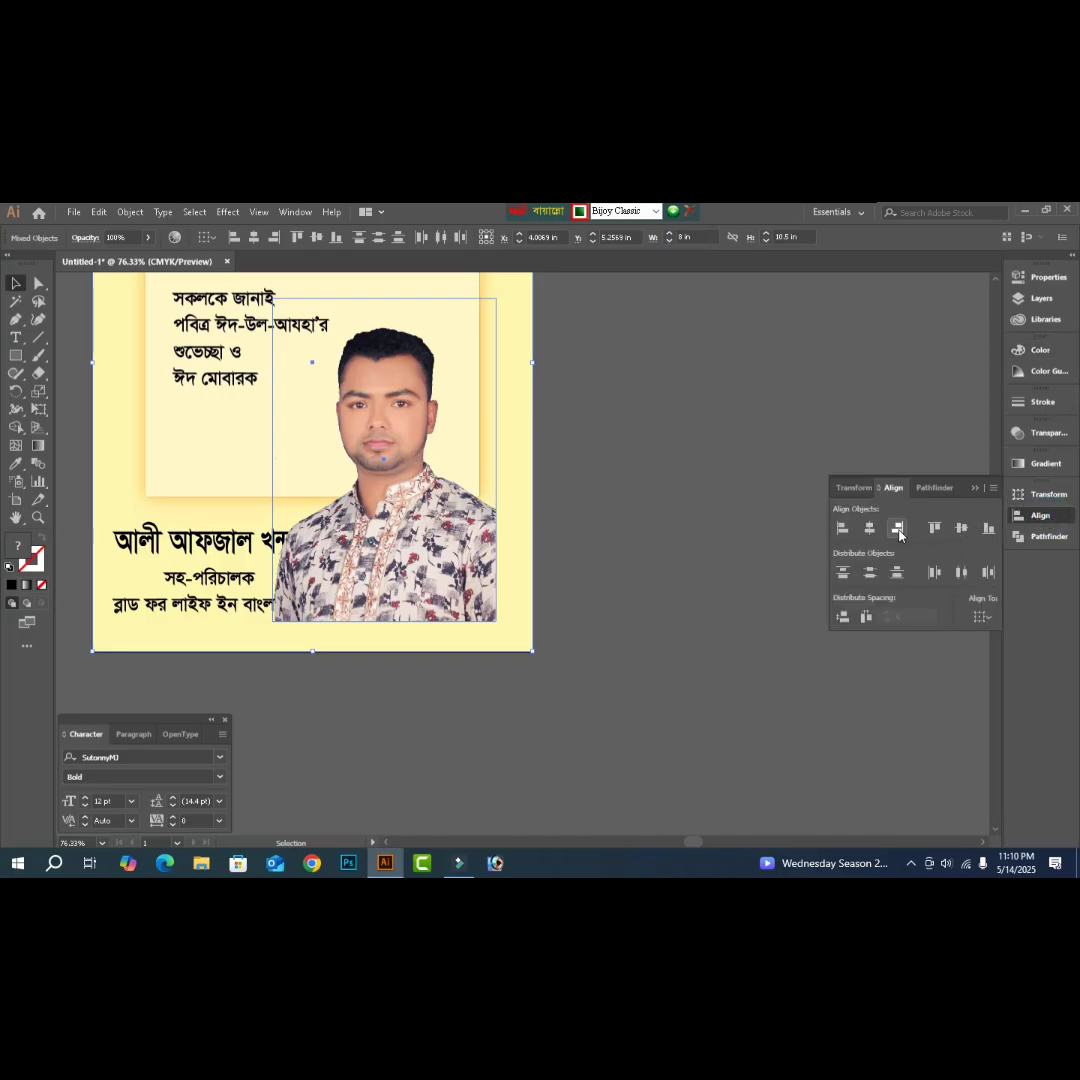
left_click(898, 530)
left_click(986, 531)
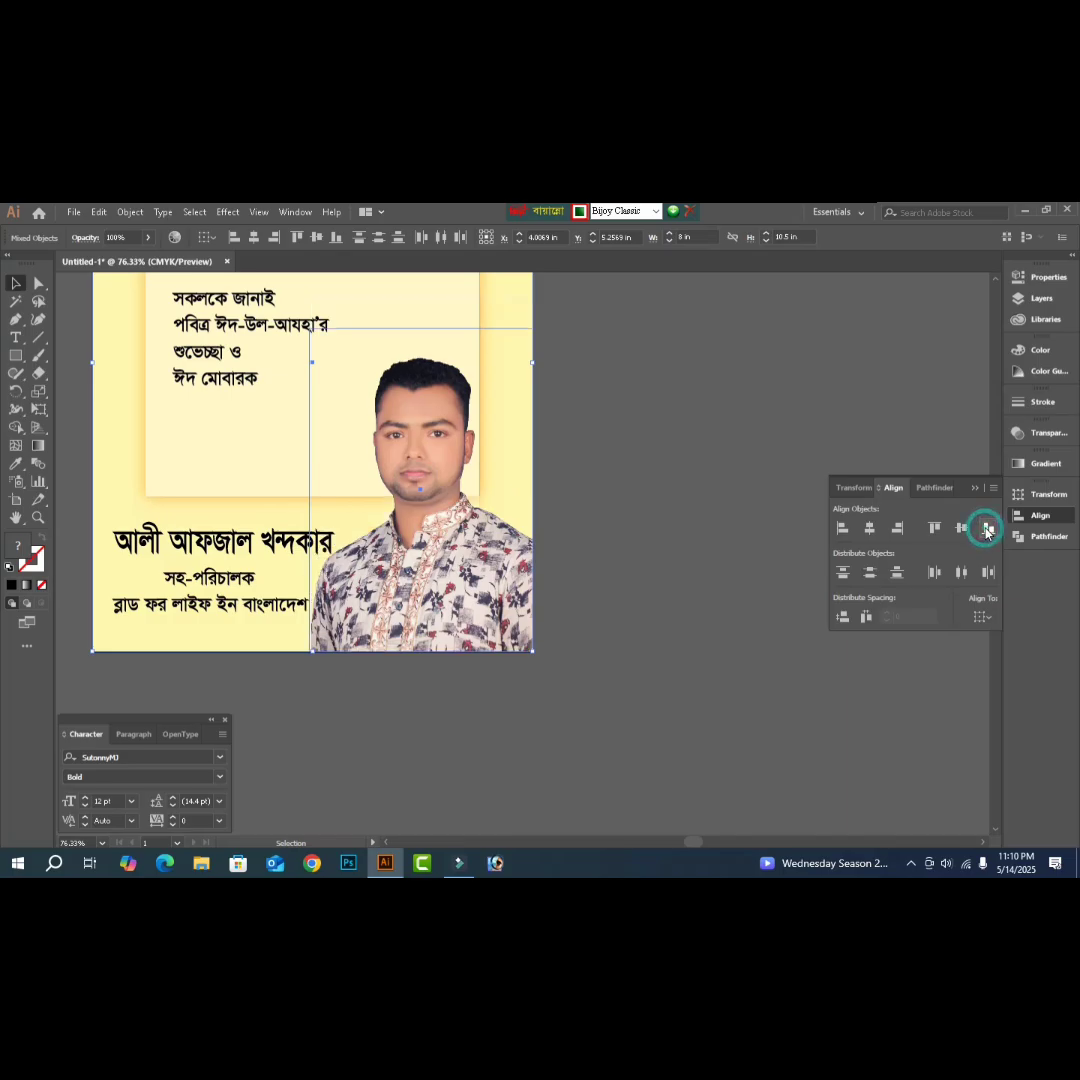
left_click(616, 690)
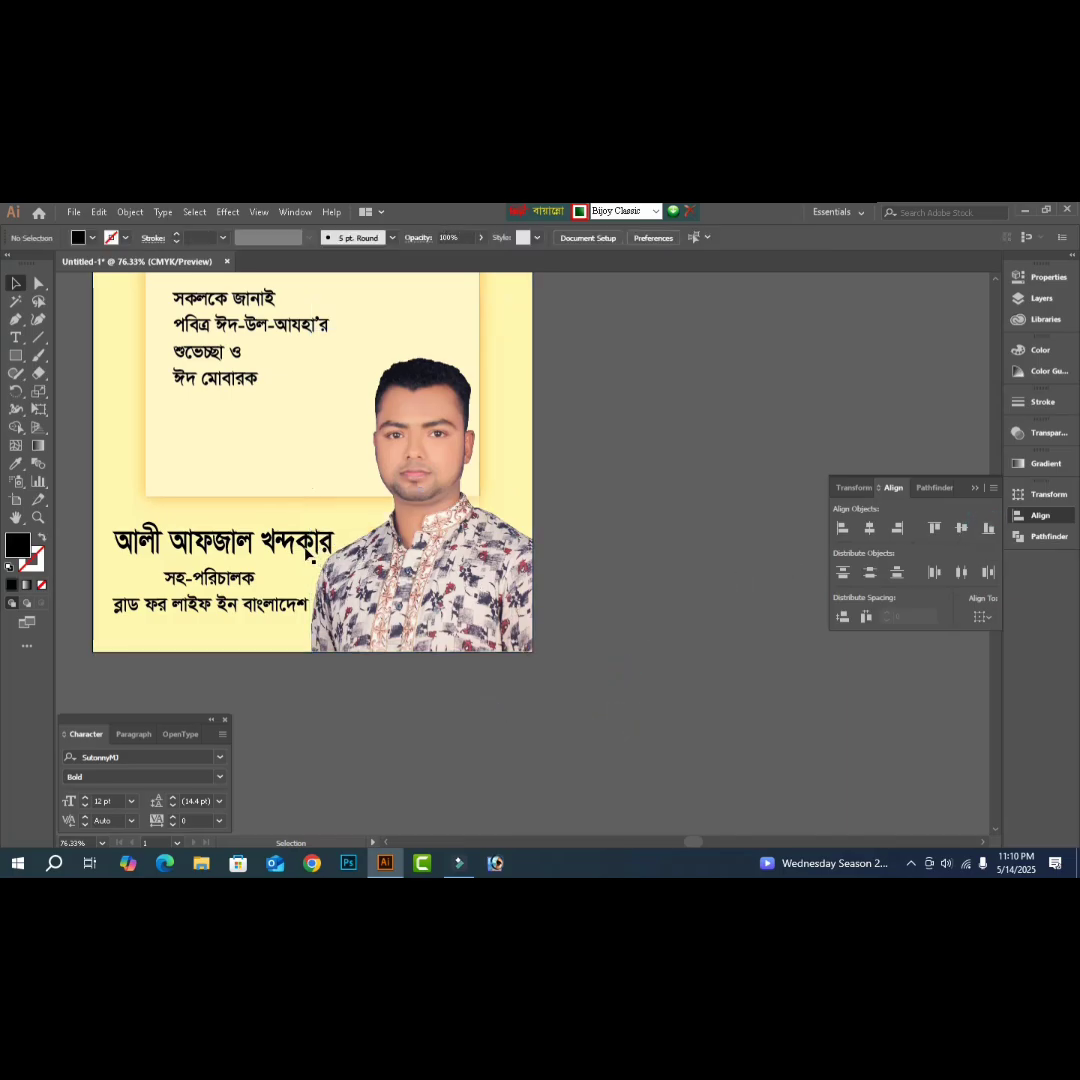
left_click_drag(307, 553, 345, 538)
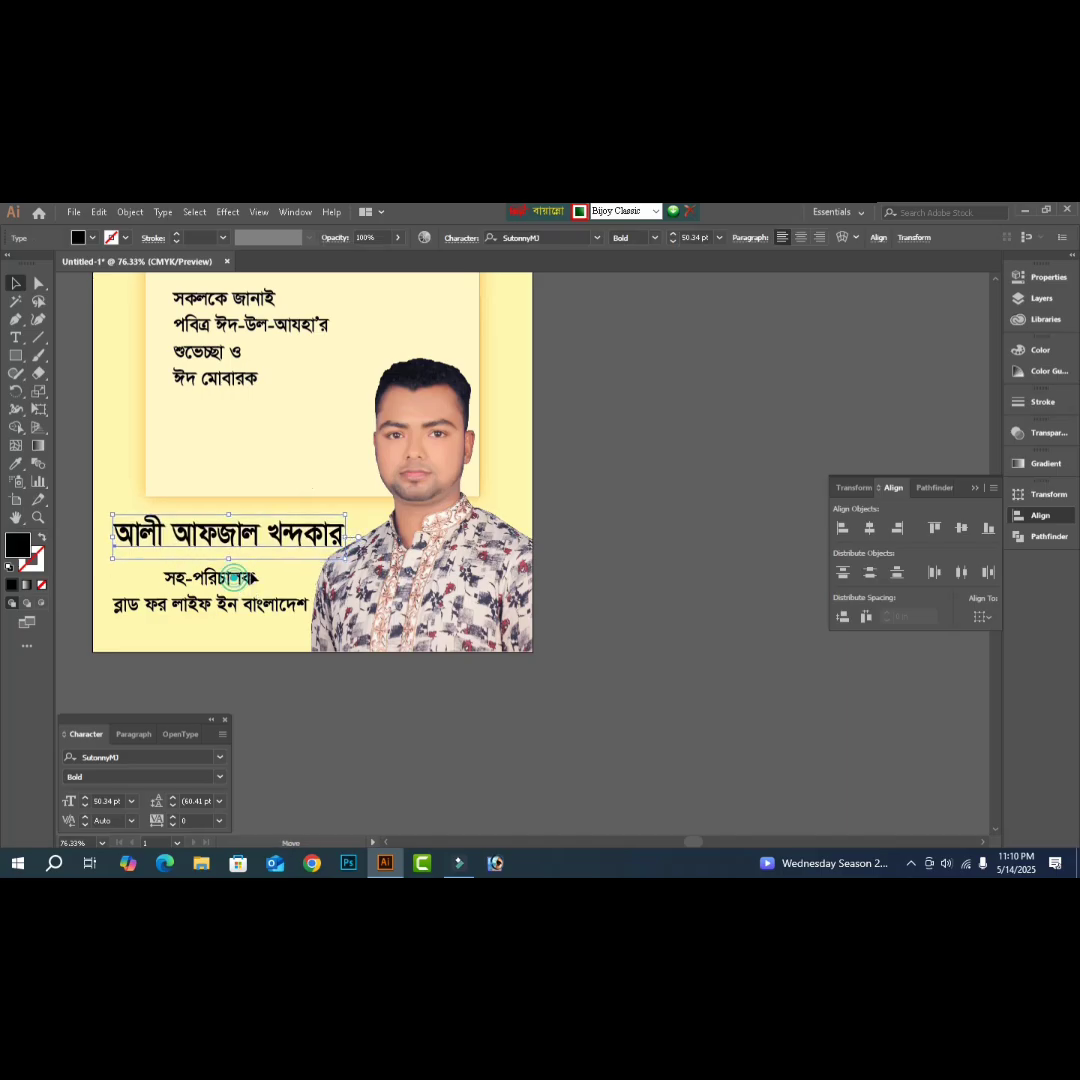
- Move সহ-পরিচালক up under the name, narrow the organisation line, and select both lines
mouse_move(240, 590)
left_mouse_down()
mouse_move(249, 581)
mouse_move(236, 604)
mouse_move(236, 595)
left_mouse_up()
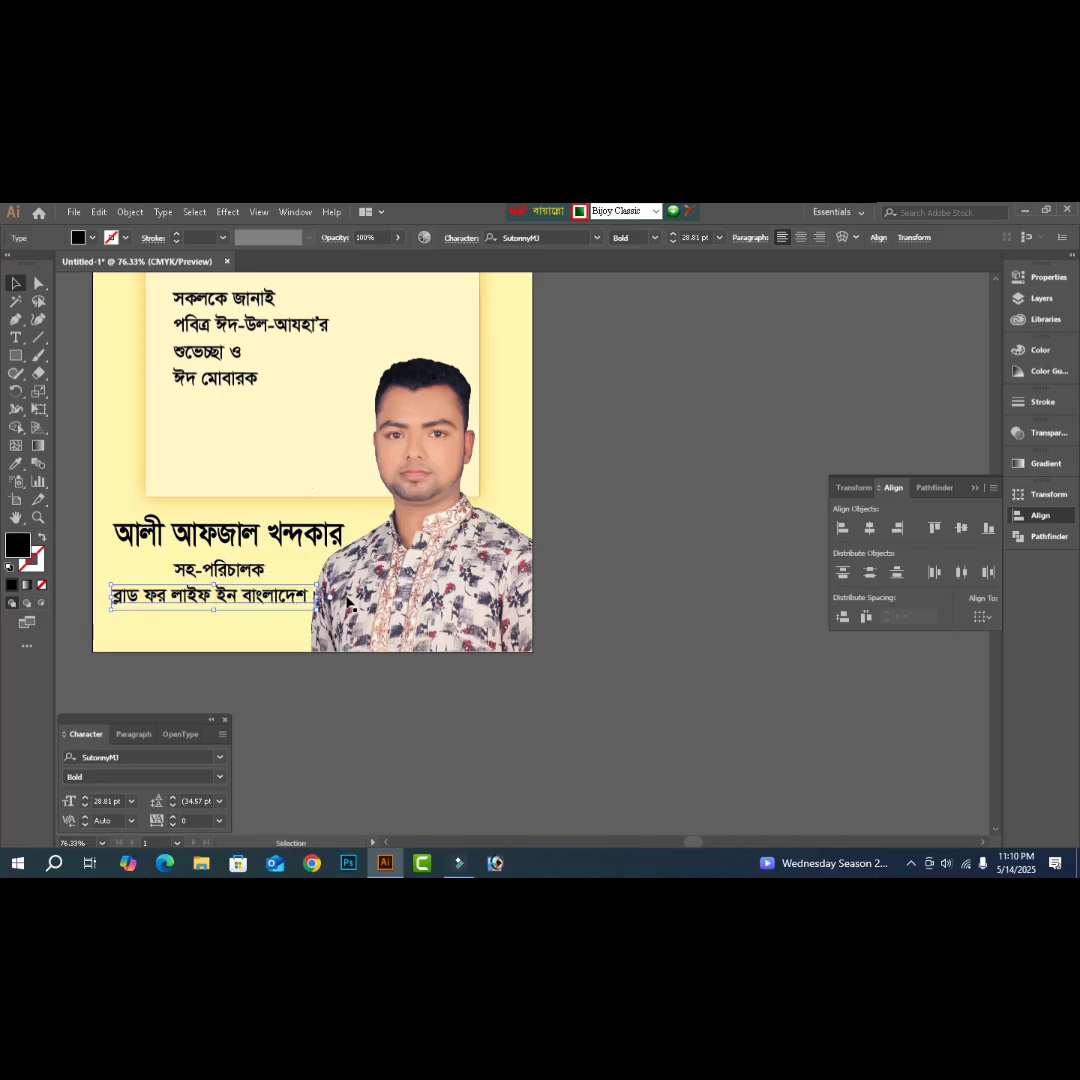
left_click_drag(313, 597, 308, 596)
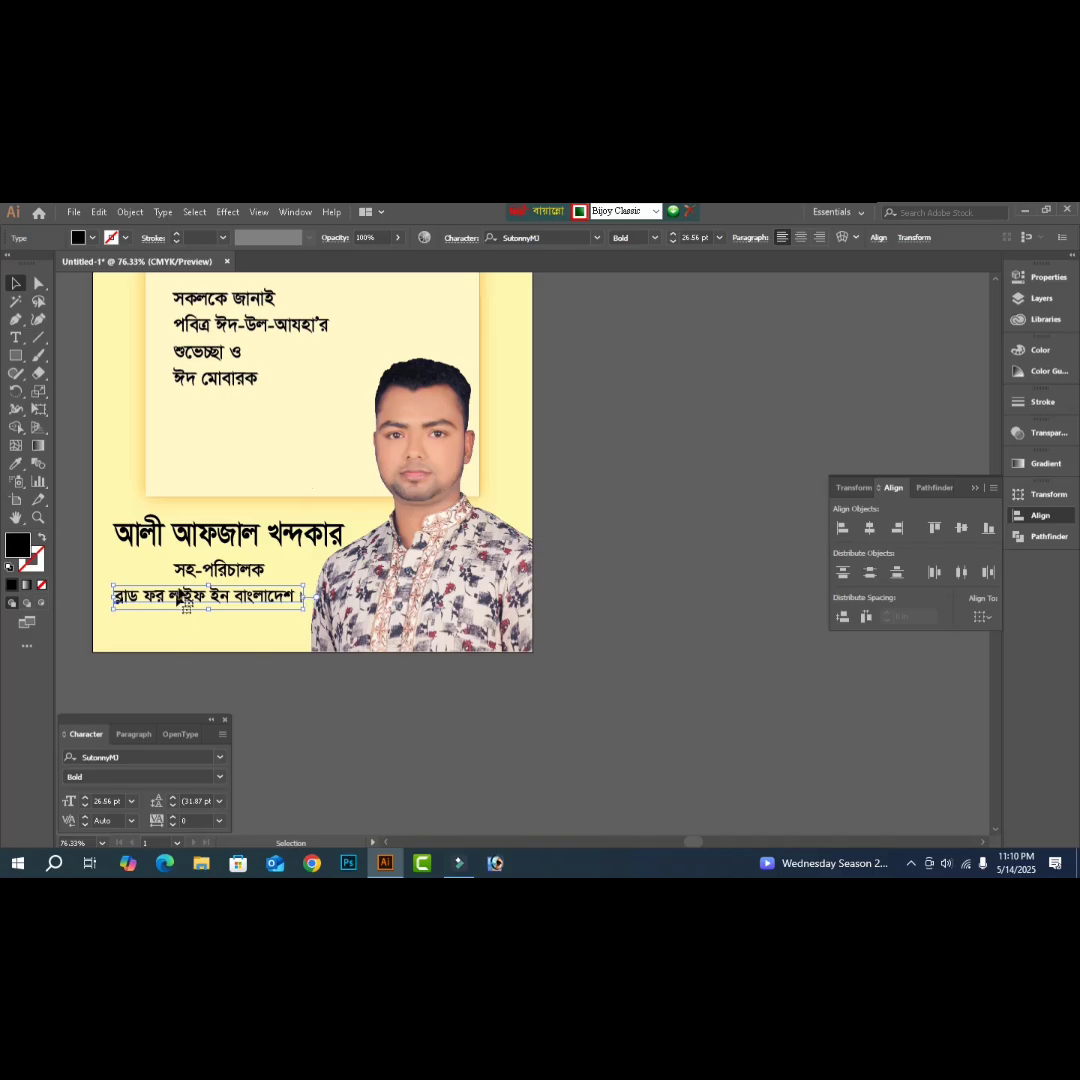
left_click(212, 567, "shift")
key("Tab")
key("Tab")
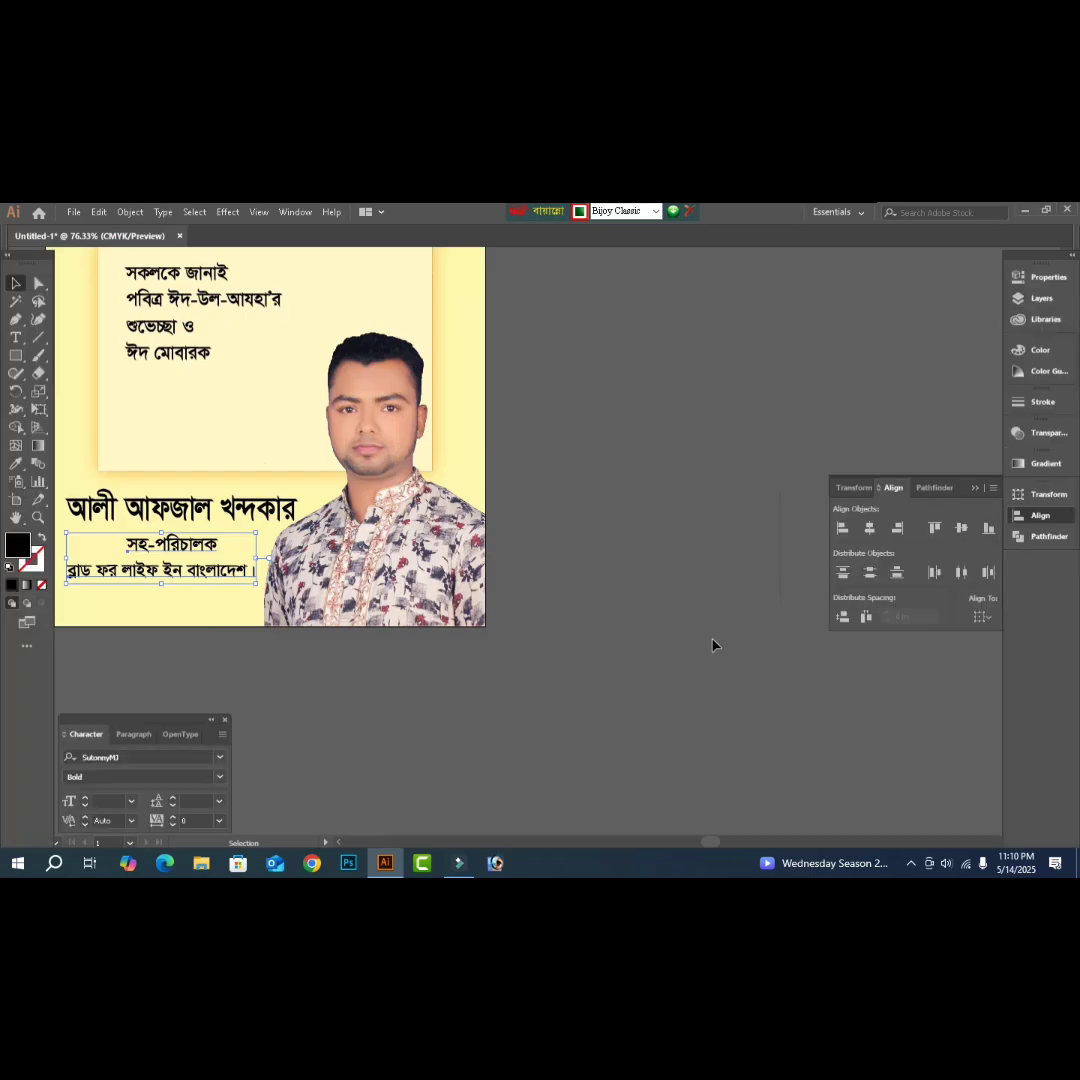
left_click(842, 529)
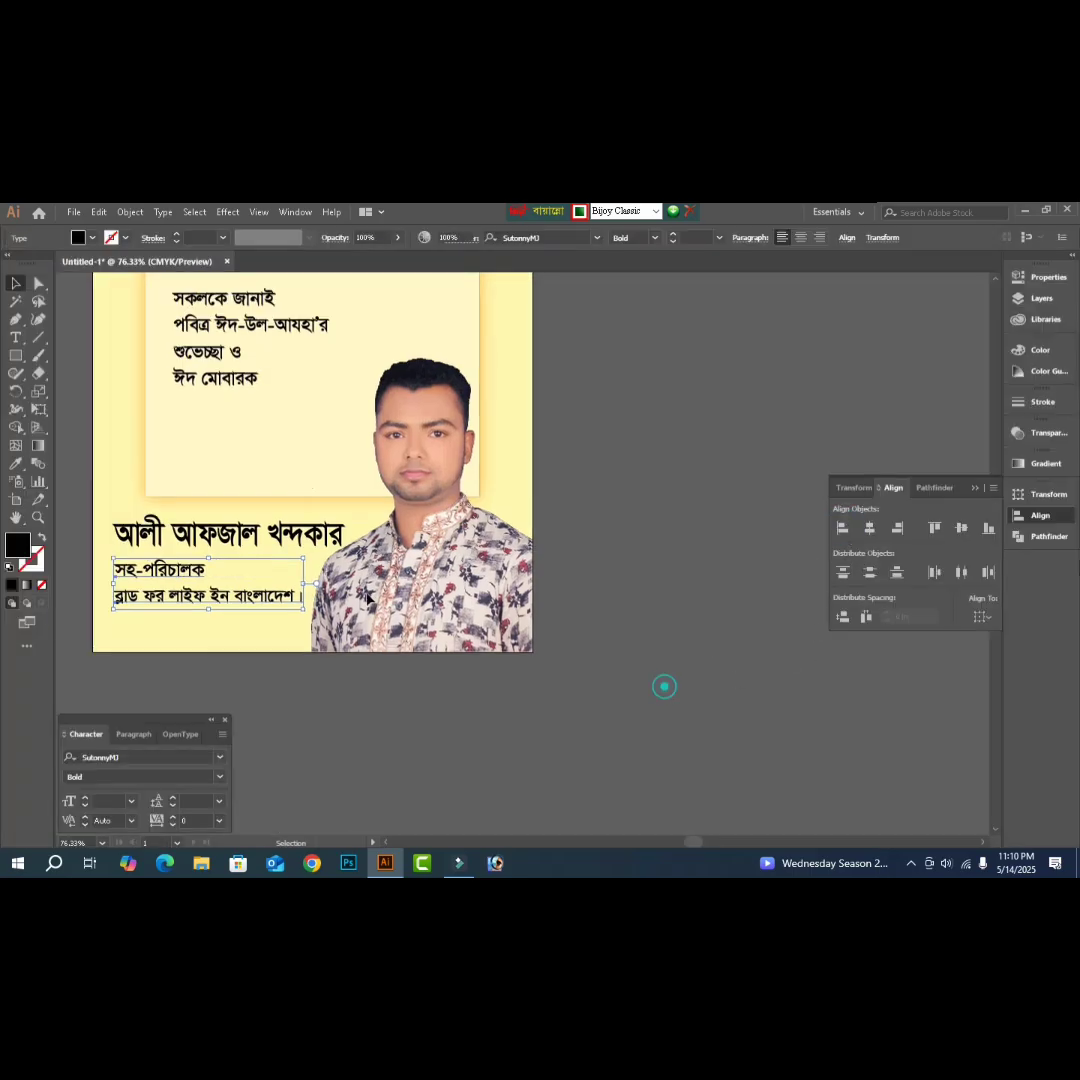
left_click(560, 580)
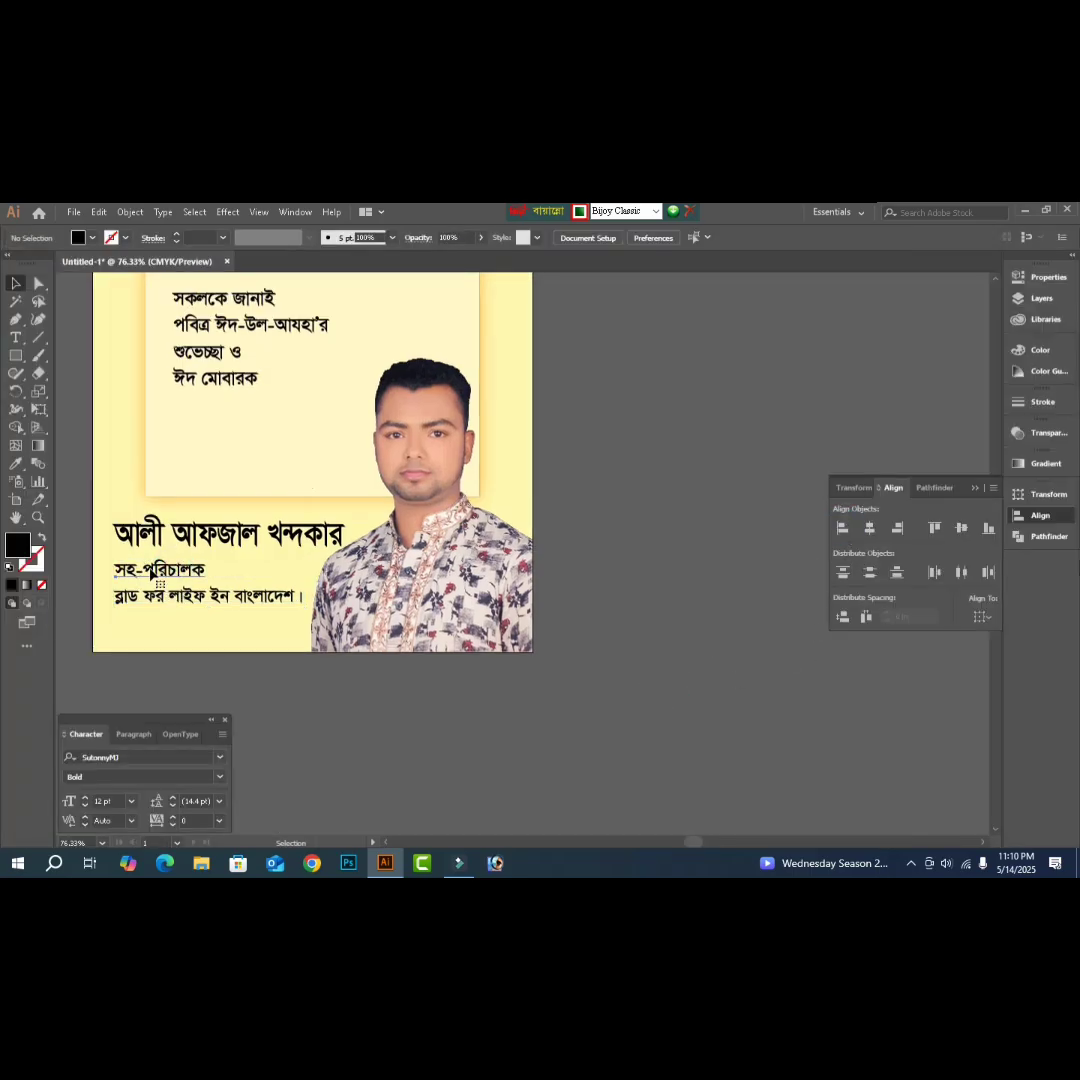
left_click(158, 569)
left_click(133, 757)
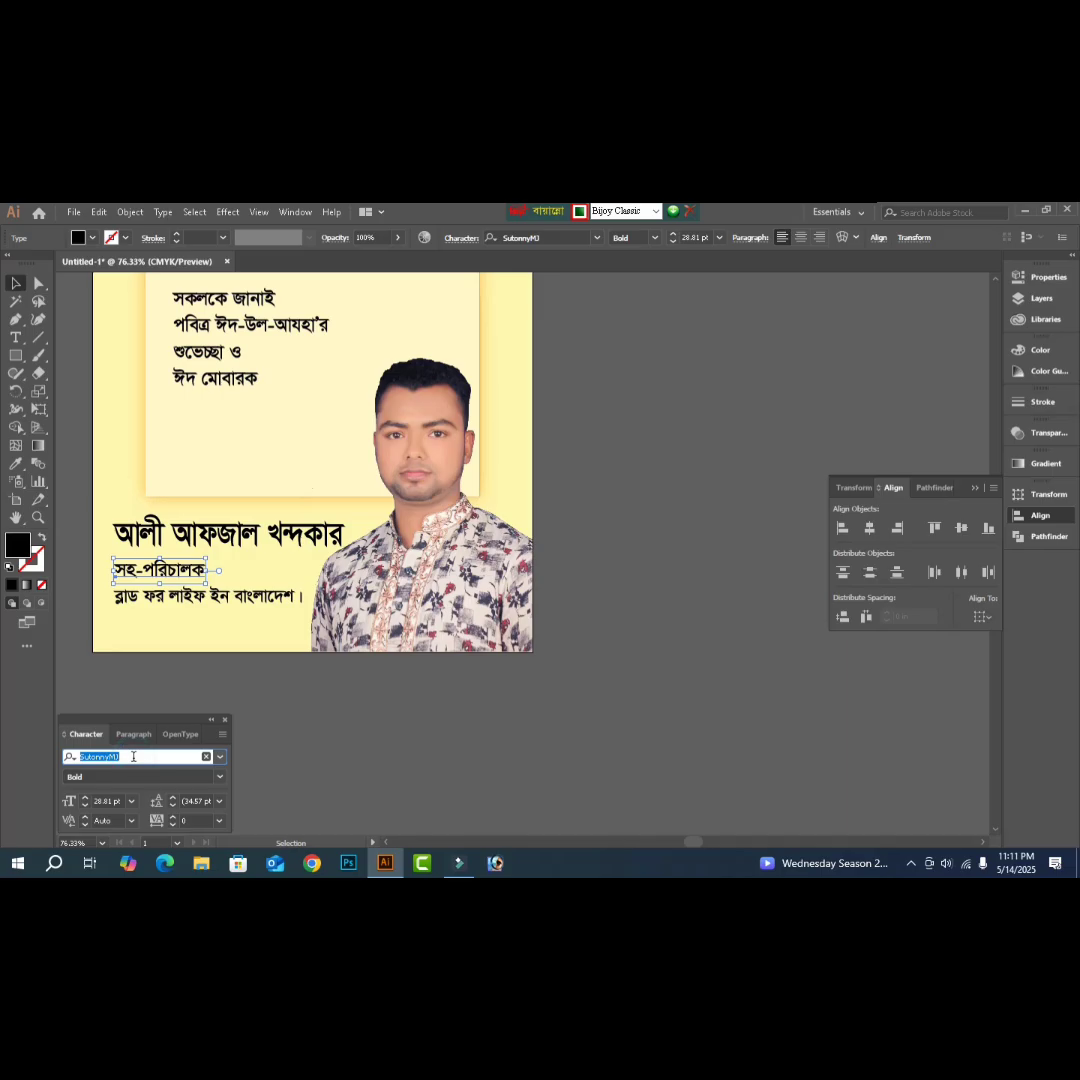
type("'n")
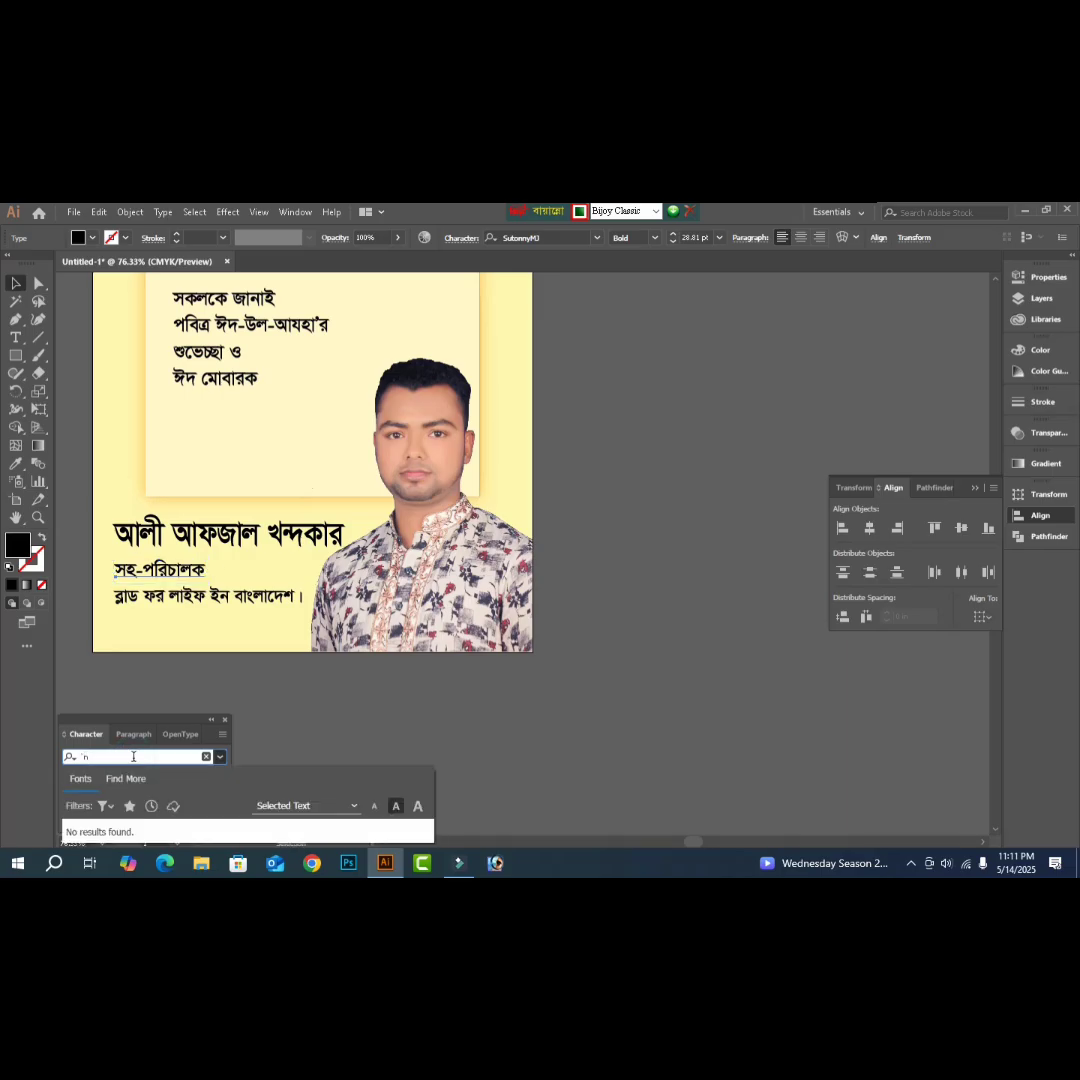
key("BackSpace")
key("BackSpace")
key("ctrl+alt+b")
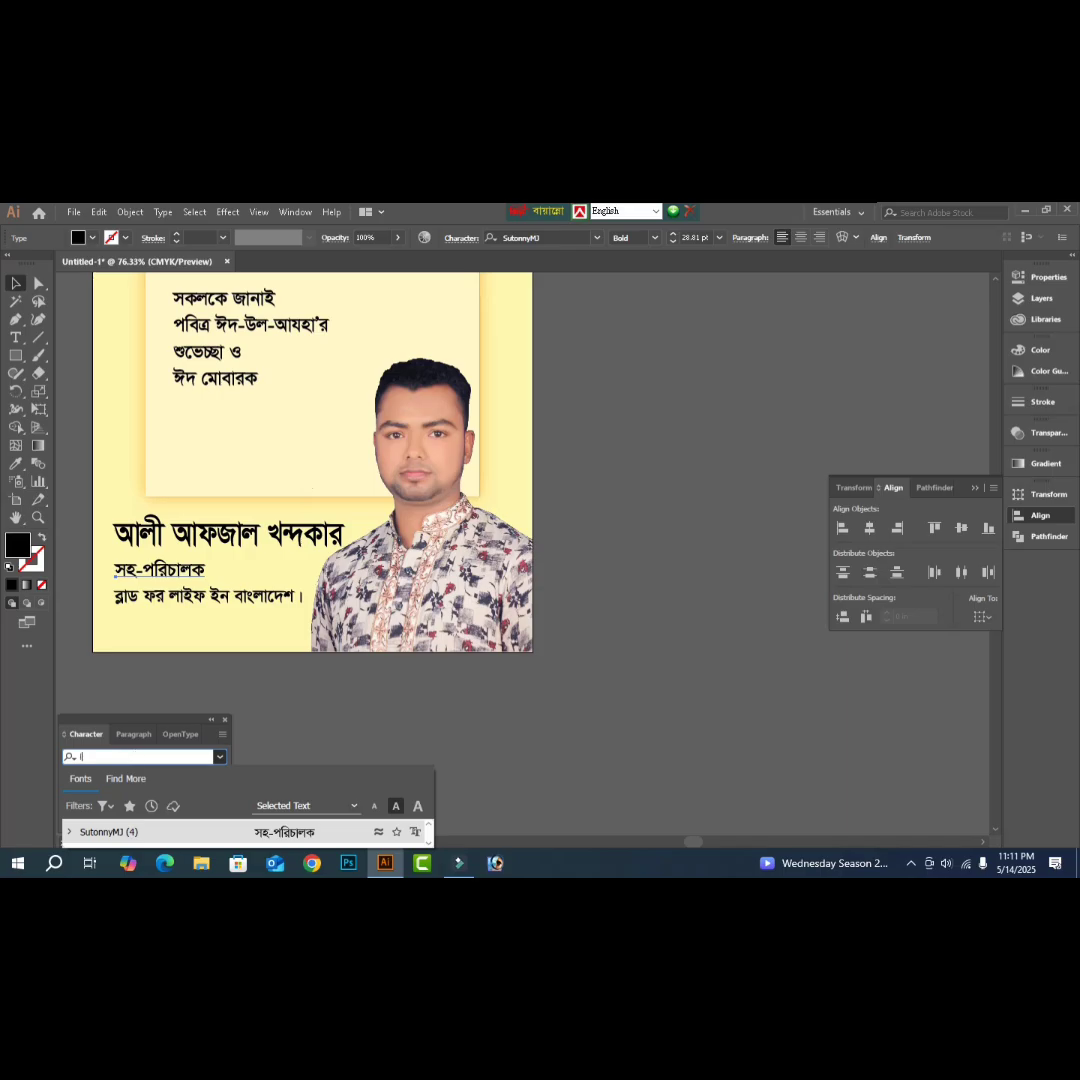
type("li")
key("Down")
key("Down")
key("Down")
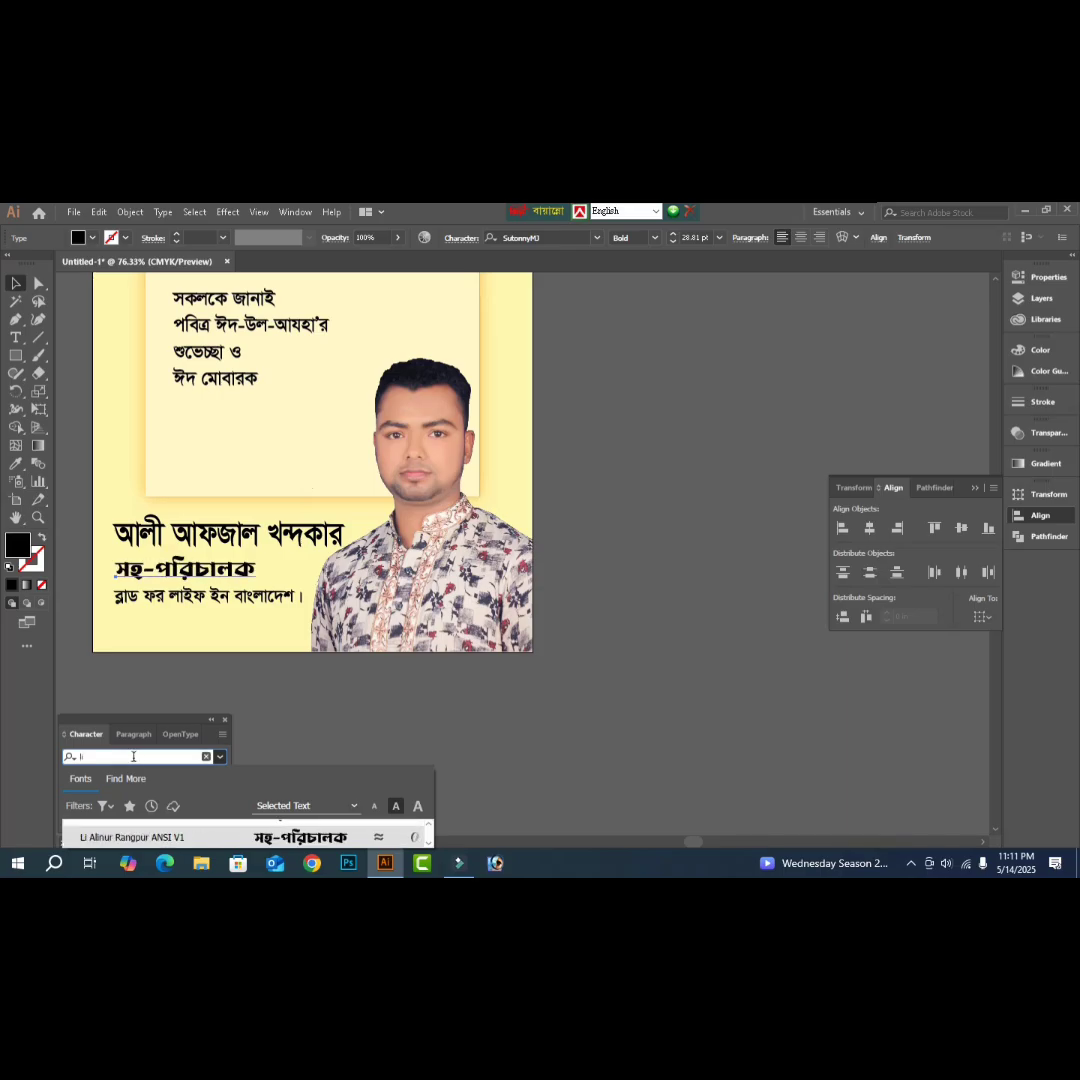
key("Down")
key("Down")
key("Down")
key("Down")
key("Down")
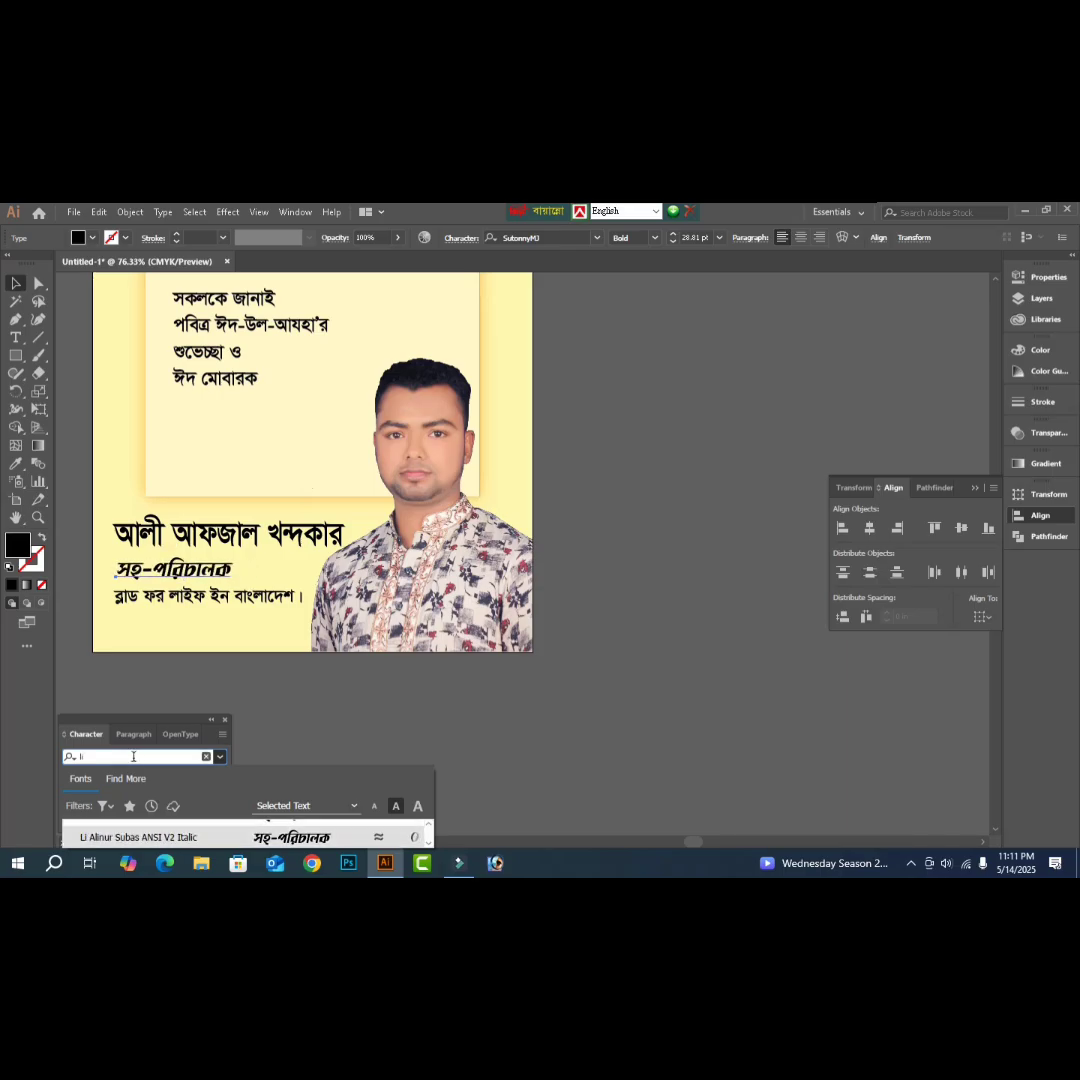
key("Down")
key("Down")
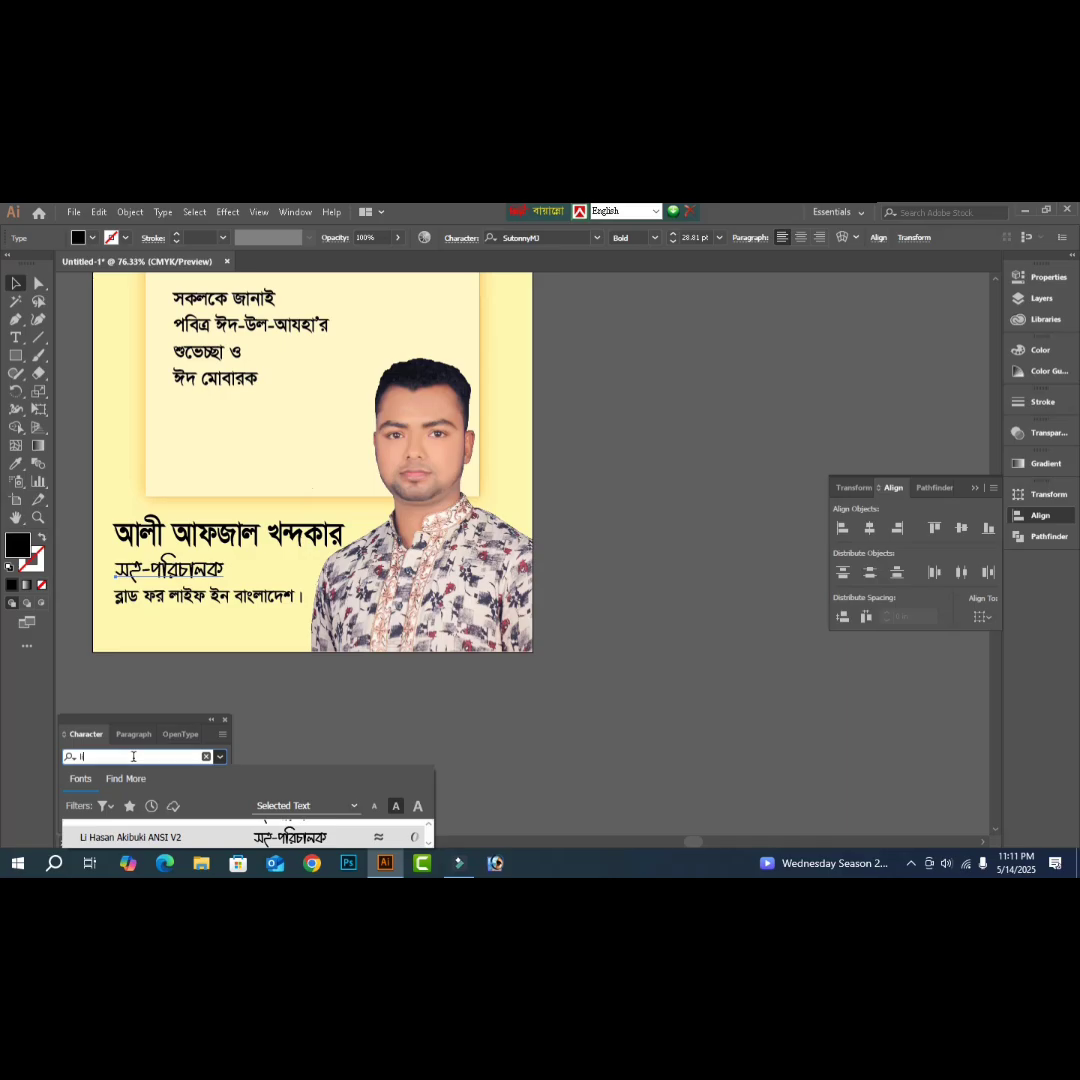
key("Down")
key("Down")
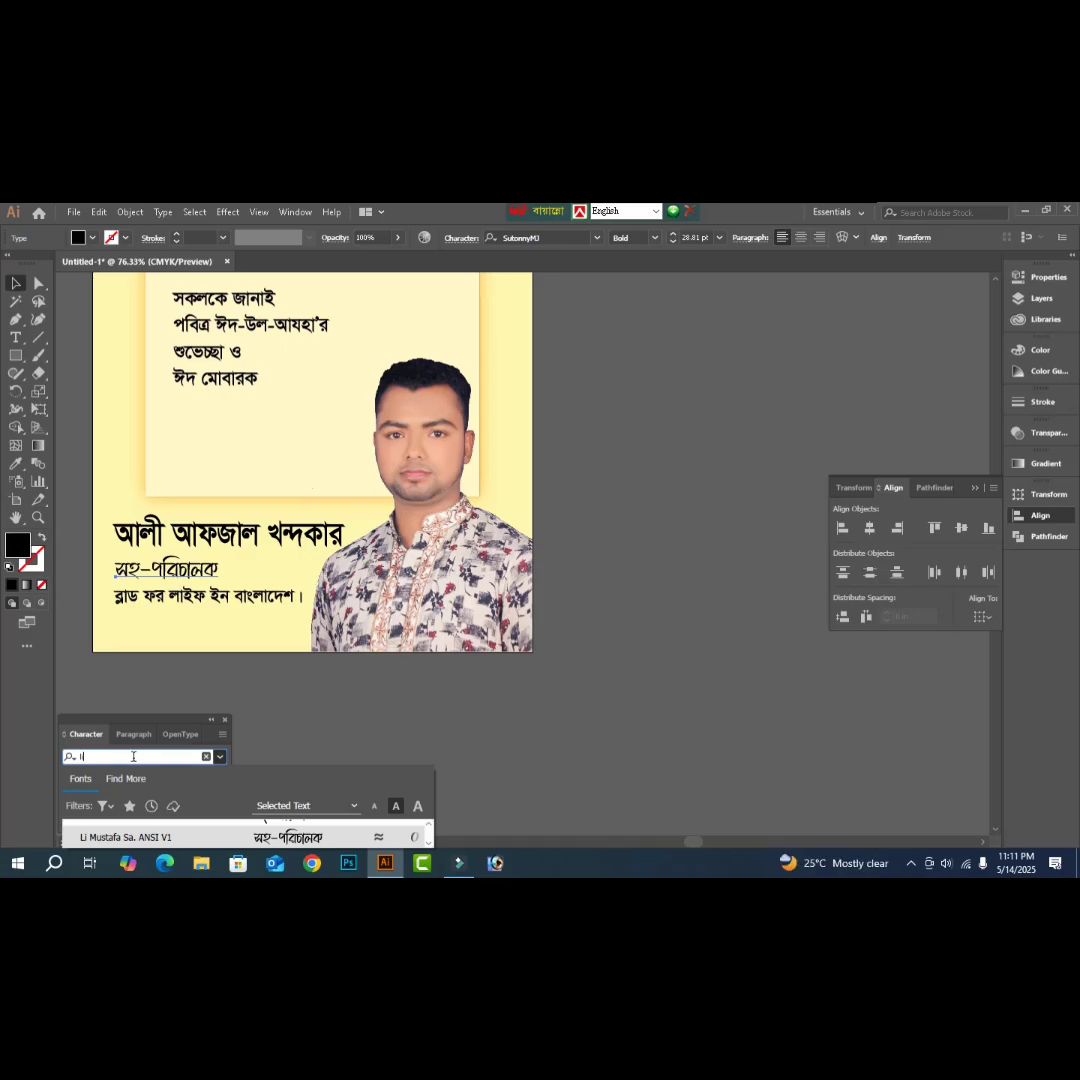
left_click(272, 718)
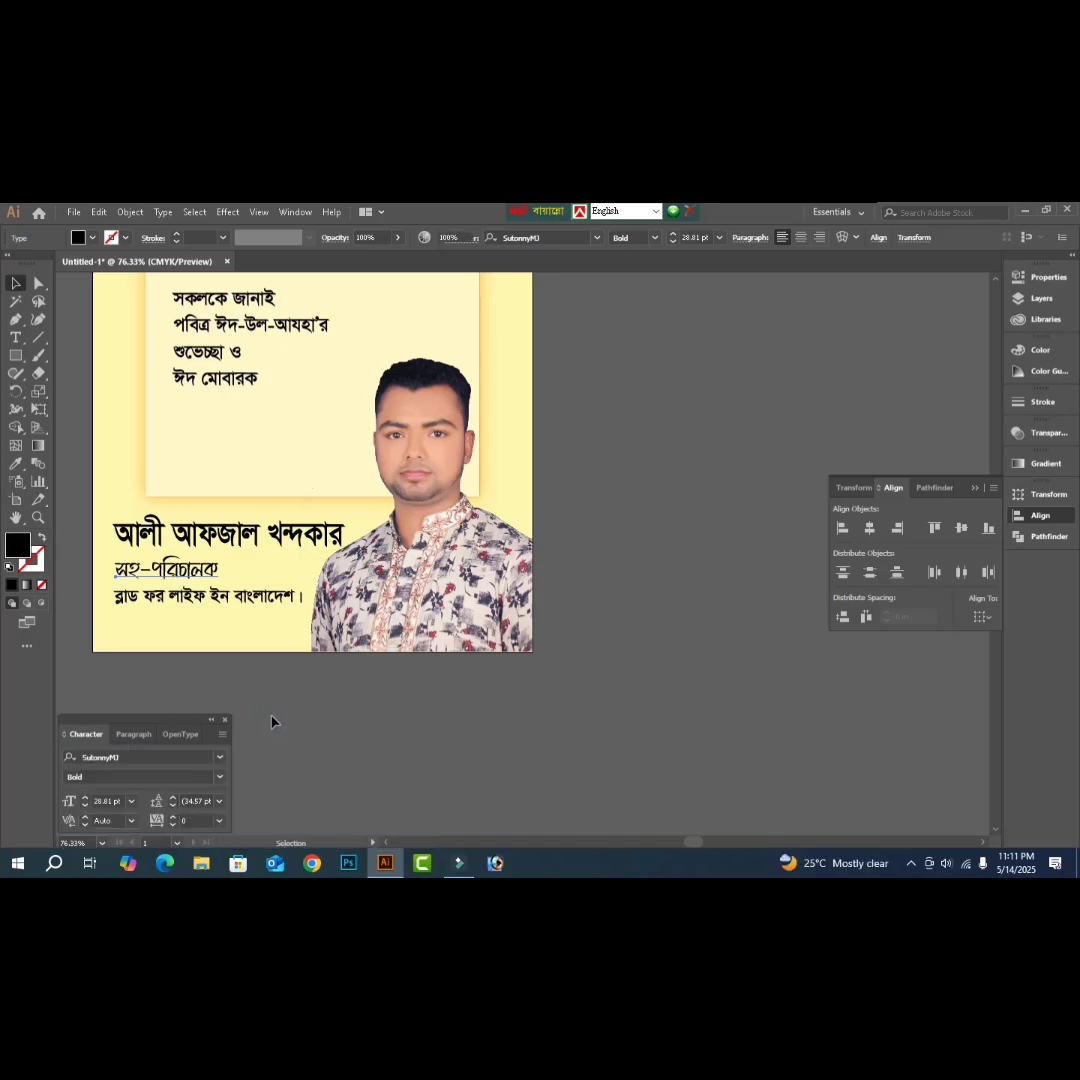
- Enter a green mix of C100 M20 Y100 K0 in the Color panel
left_click(1038, 350)
left_click(966, 386)
type("1")
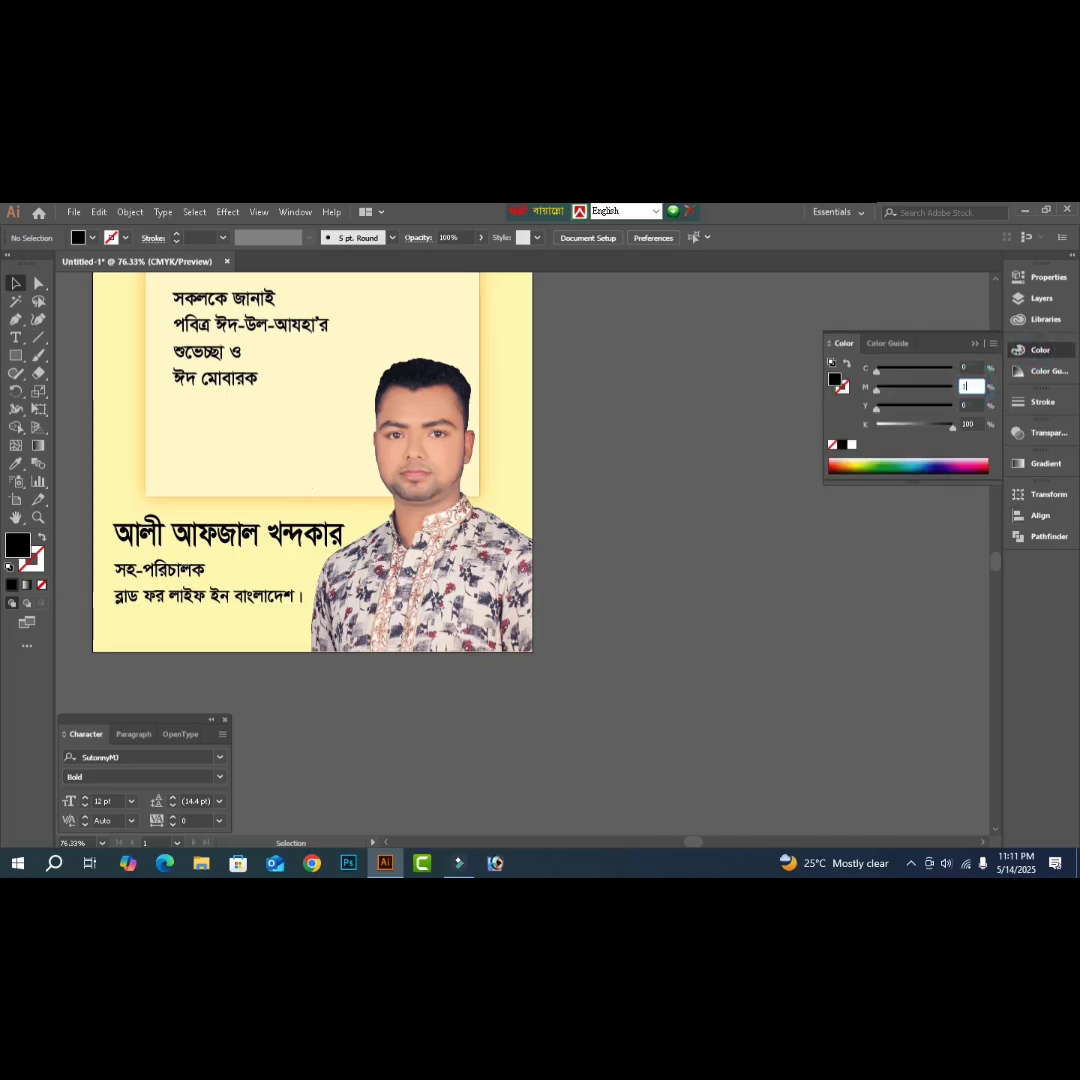
key("shift+Tab")
type("10")
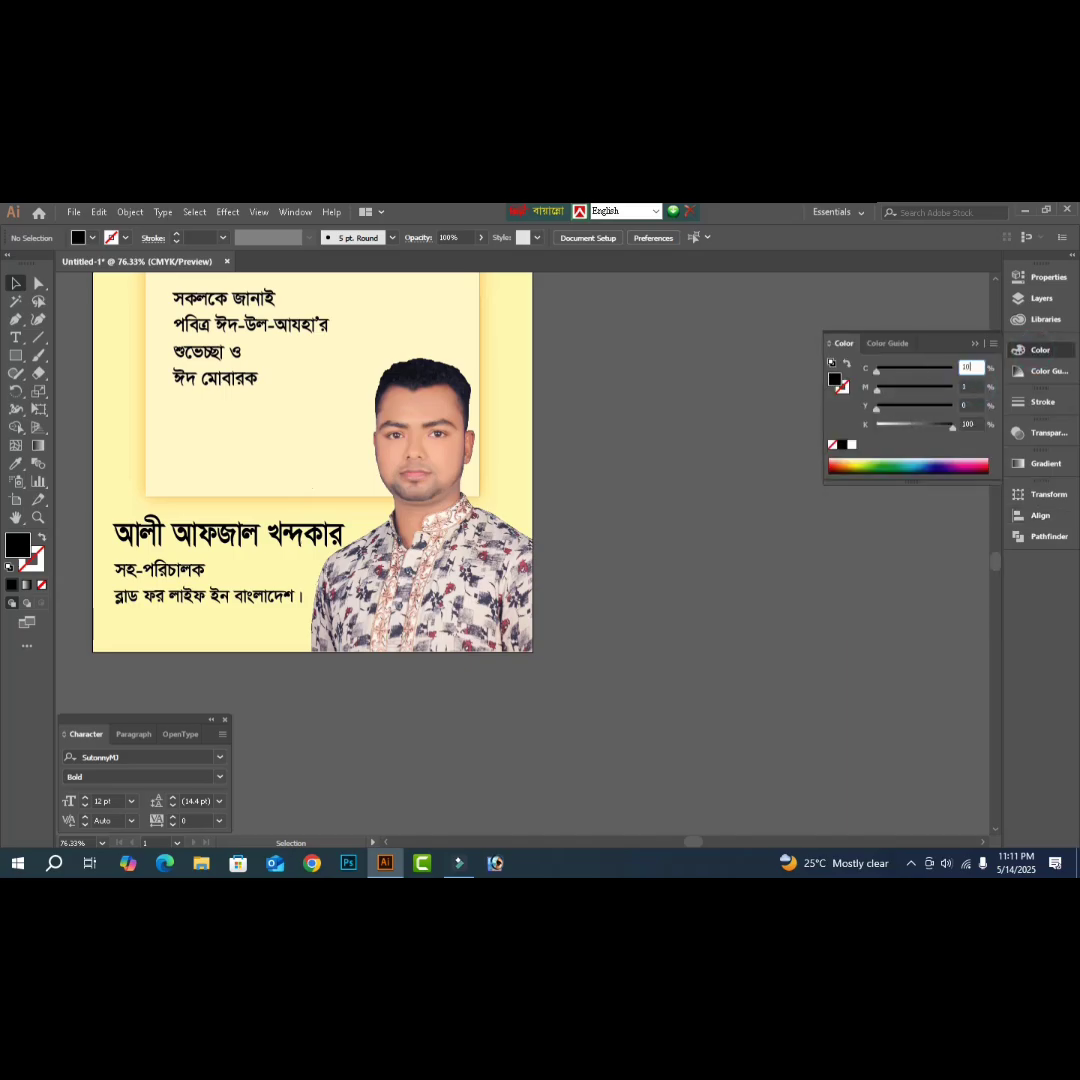
type("0")
key("Tab")
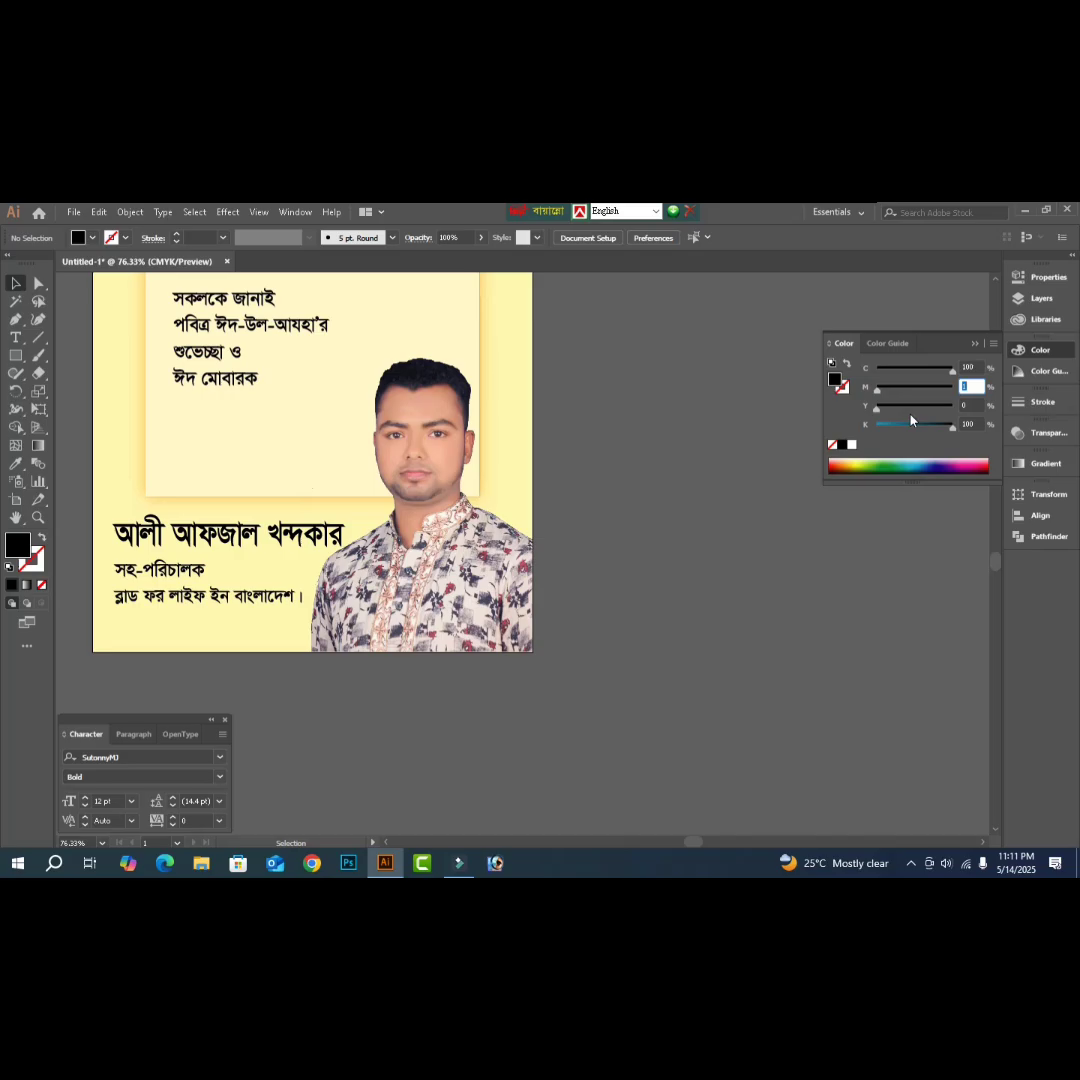
type("20")
key("Tab")
type("100")
key("Tab")
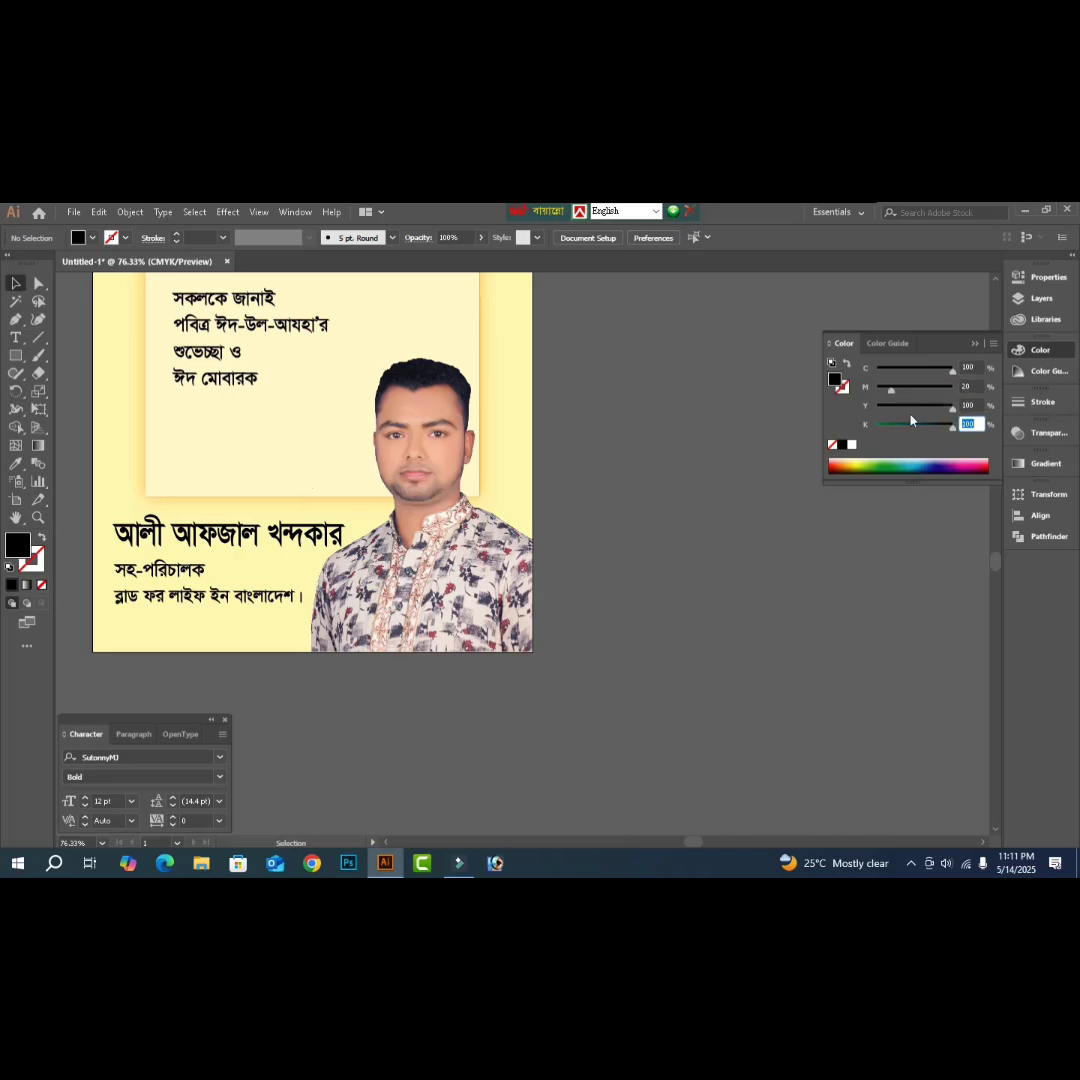
type("0")
key("Return")
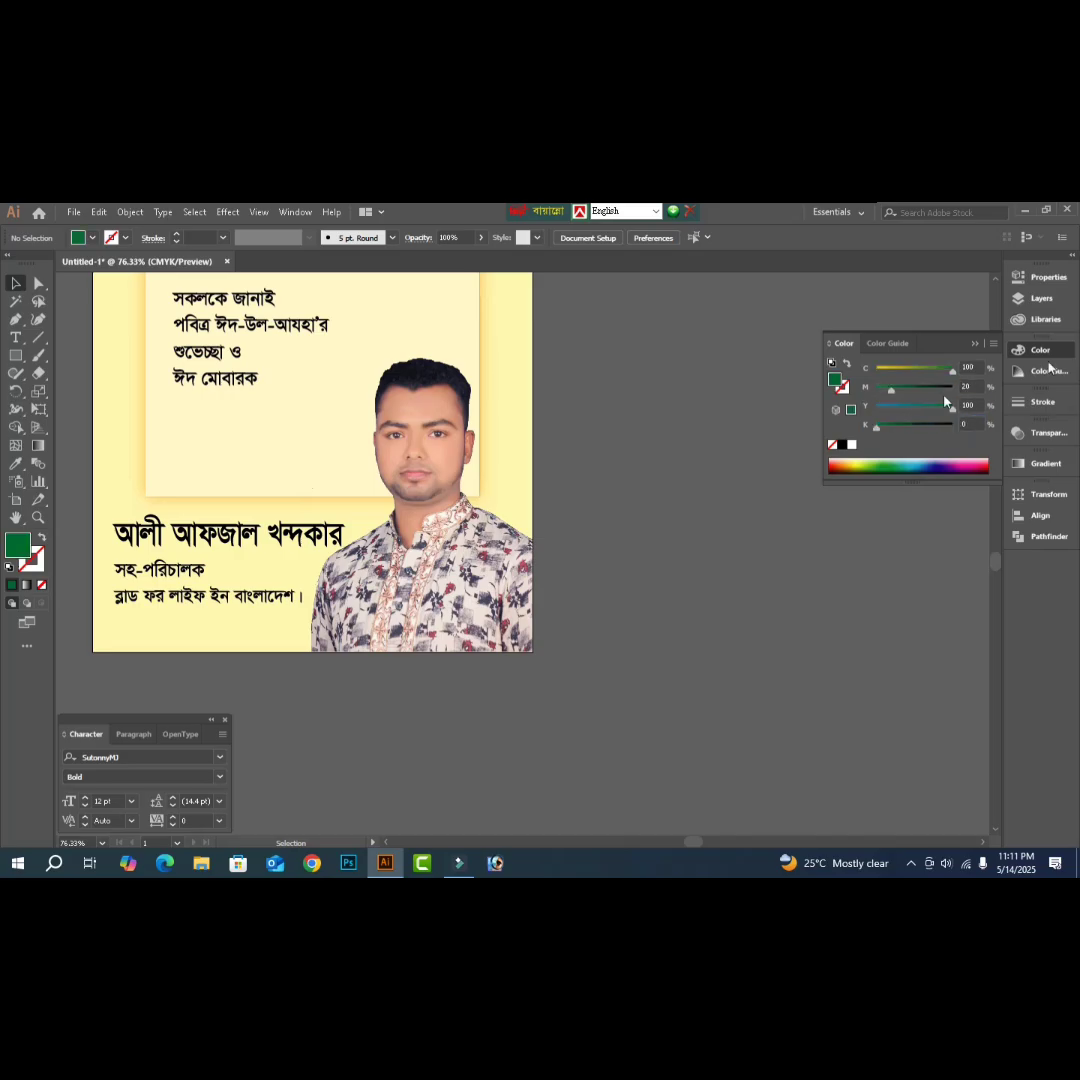
- Colour the সহ-পরিচালক designation line green with C100 M20 Y100 K0
left_click(182, 580)
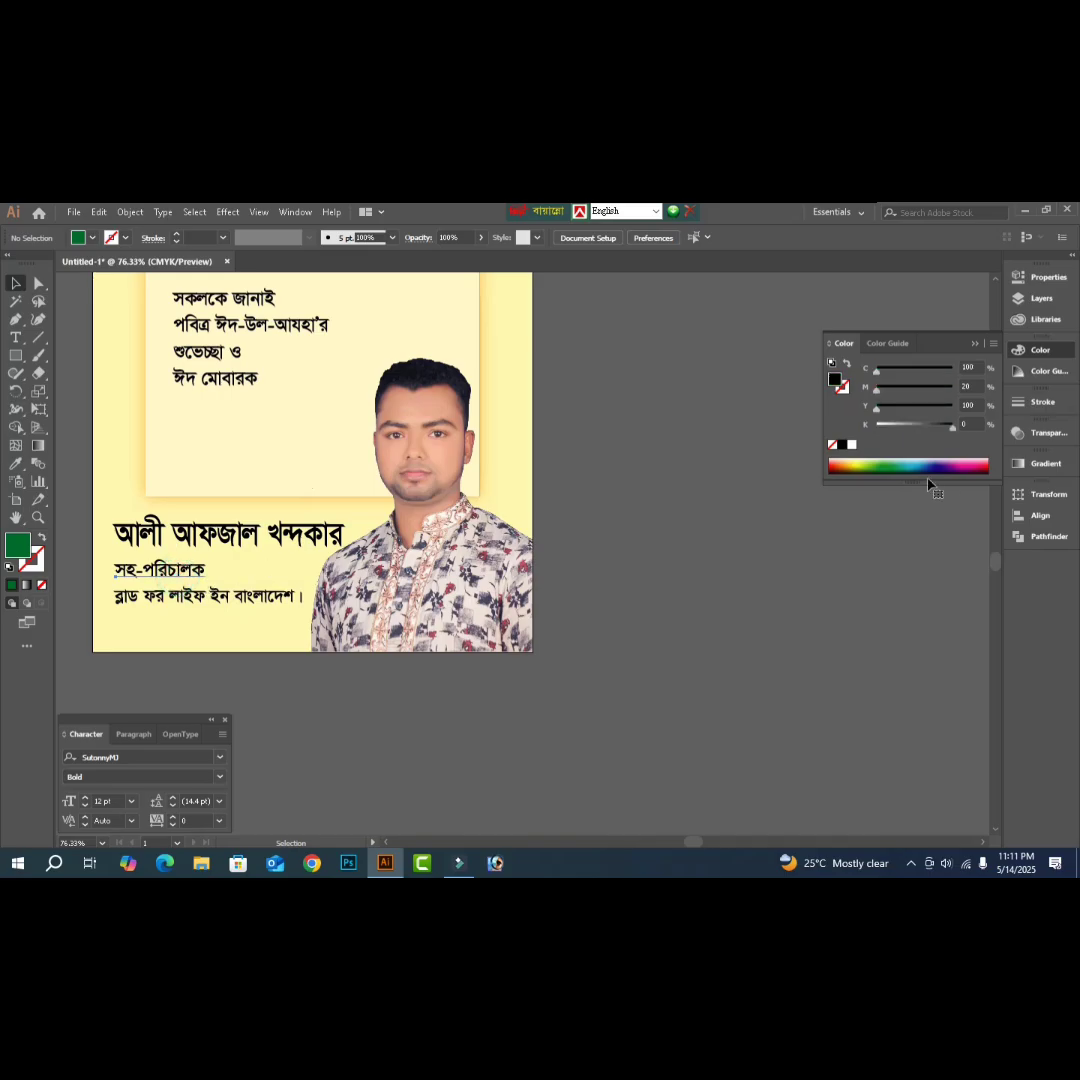
left_click(975, 367)
type("100")
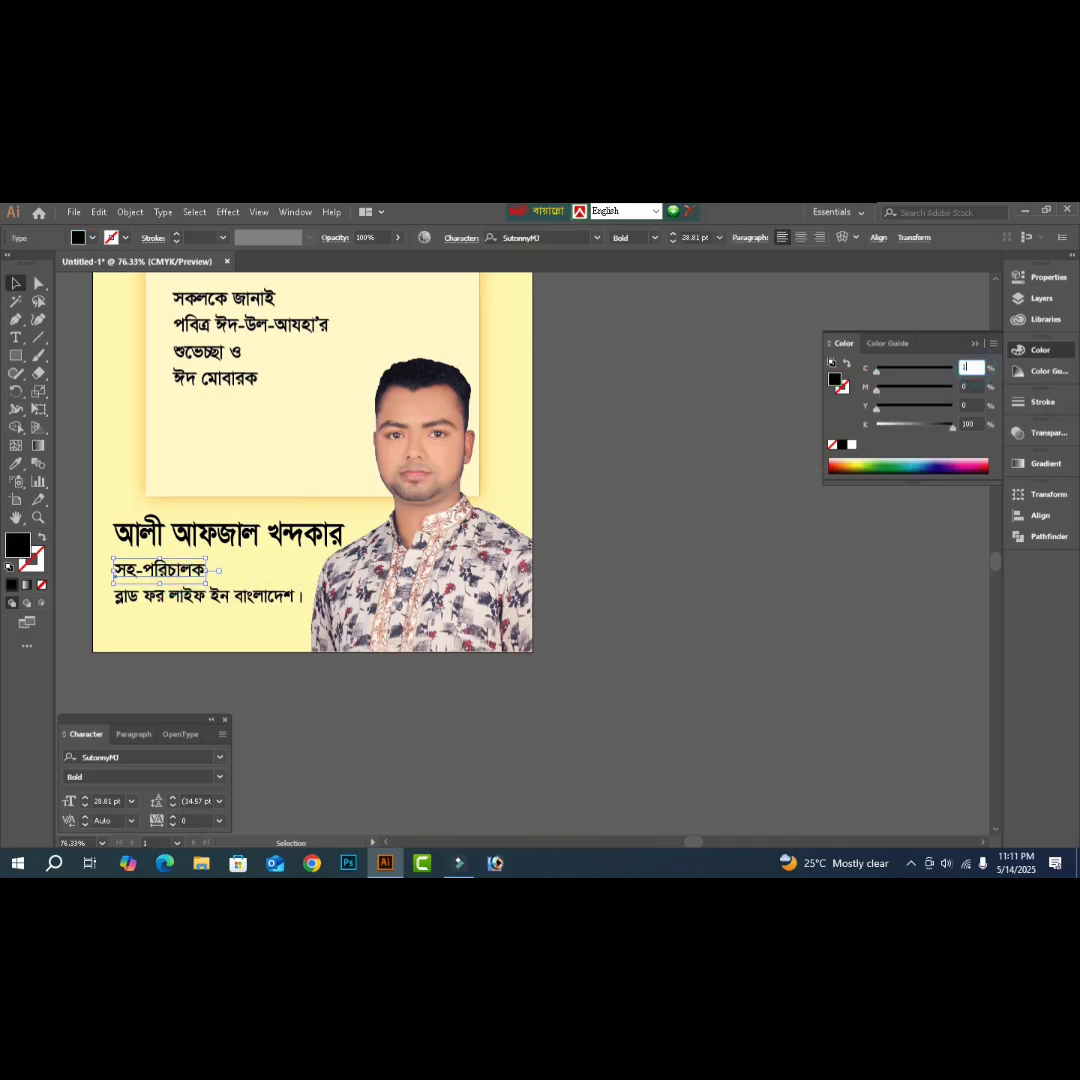
key("Tab")
type("20")
key("Tab")
type("100")
key("Tab")
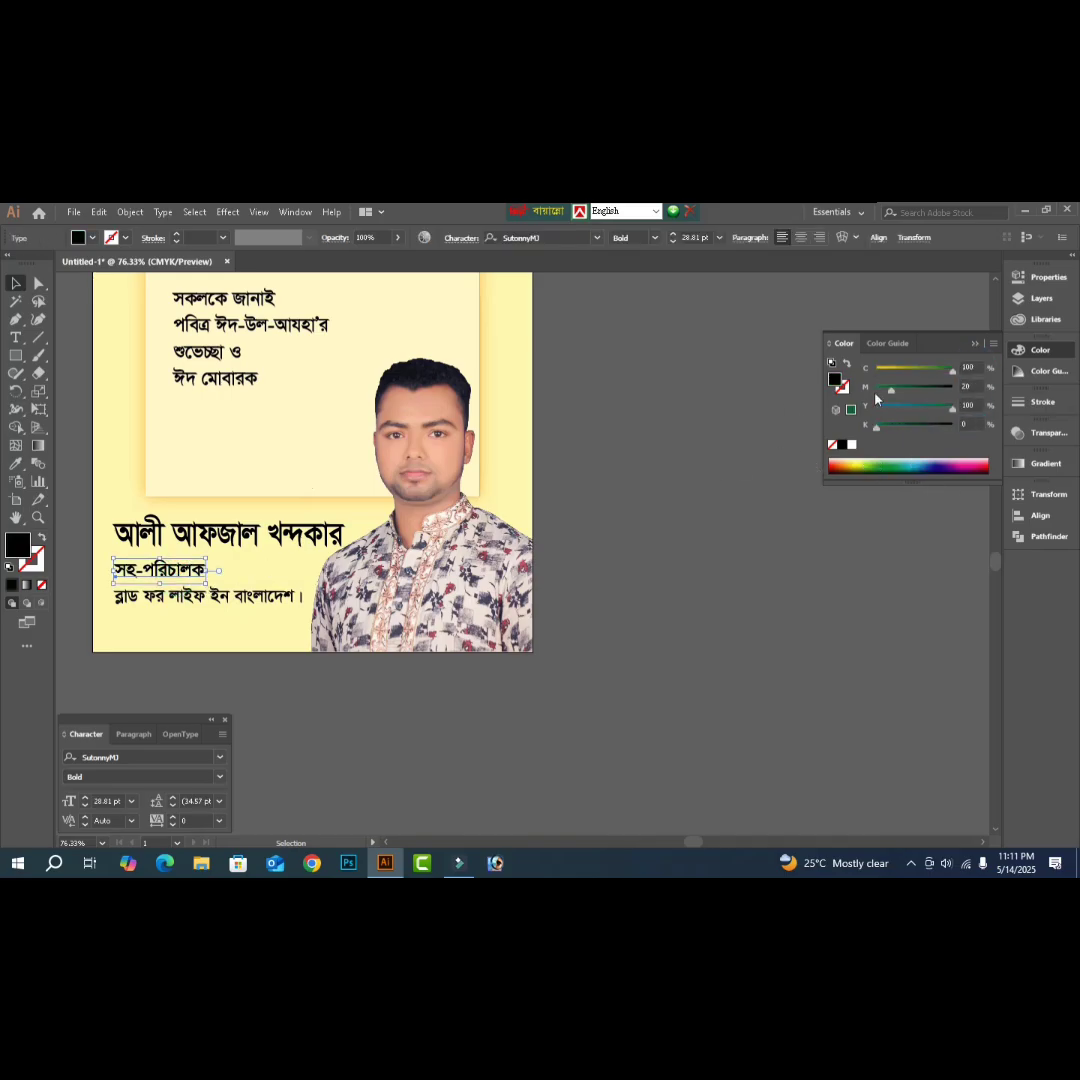
type("0")
key("Return")
left_click(230, 534)
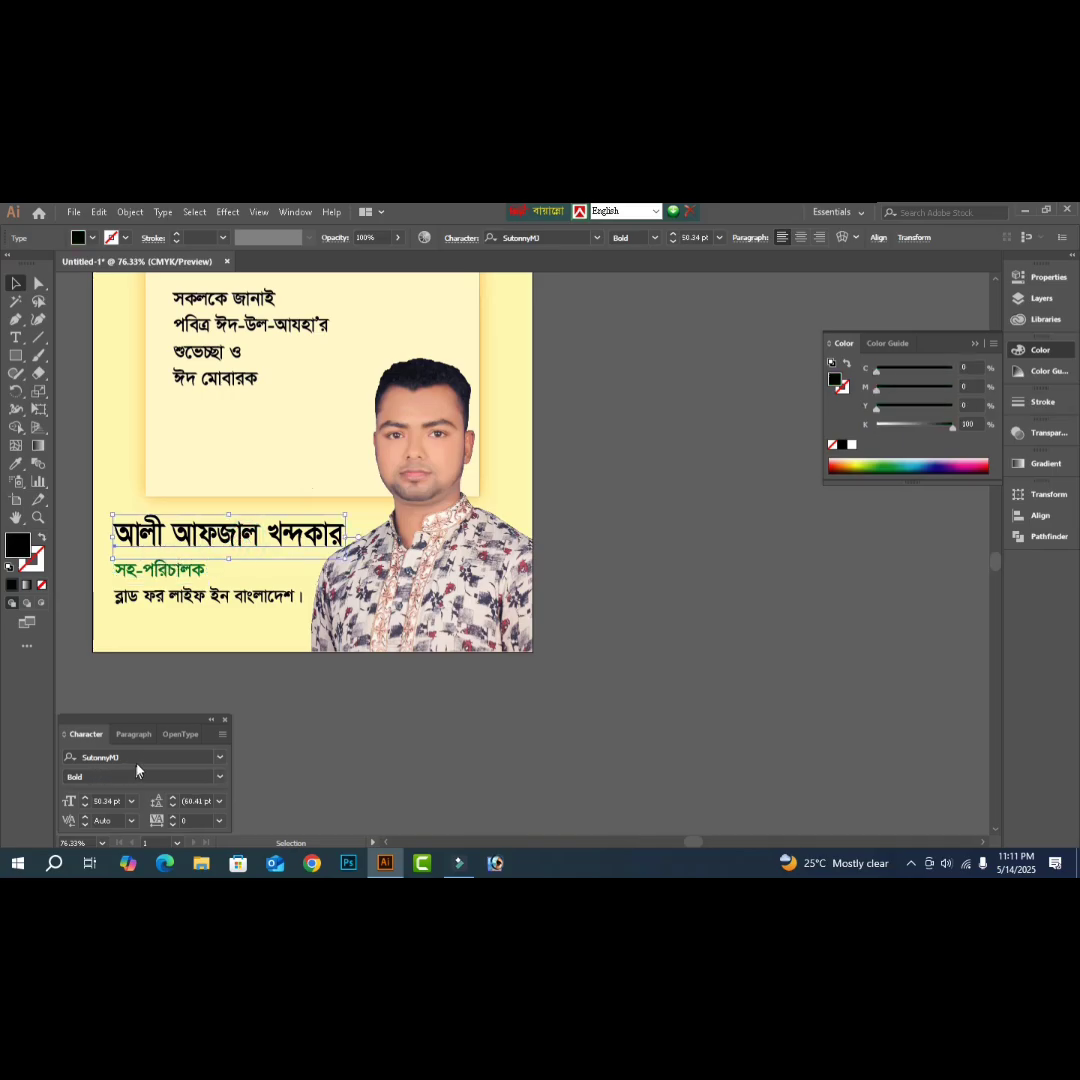
- Set the name in FN Nuralam Sheike Mujib B52 Bold and compress it beside the photo
left_click(137, 757)
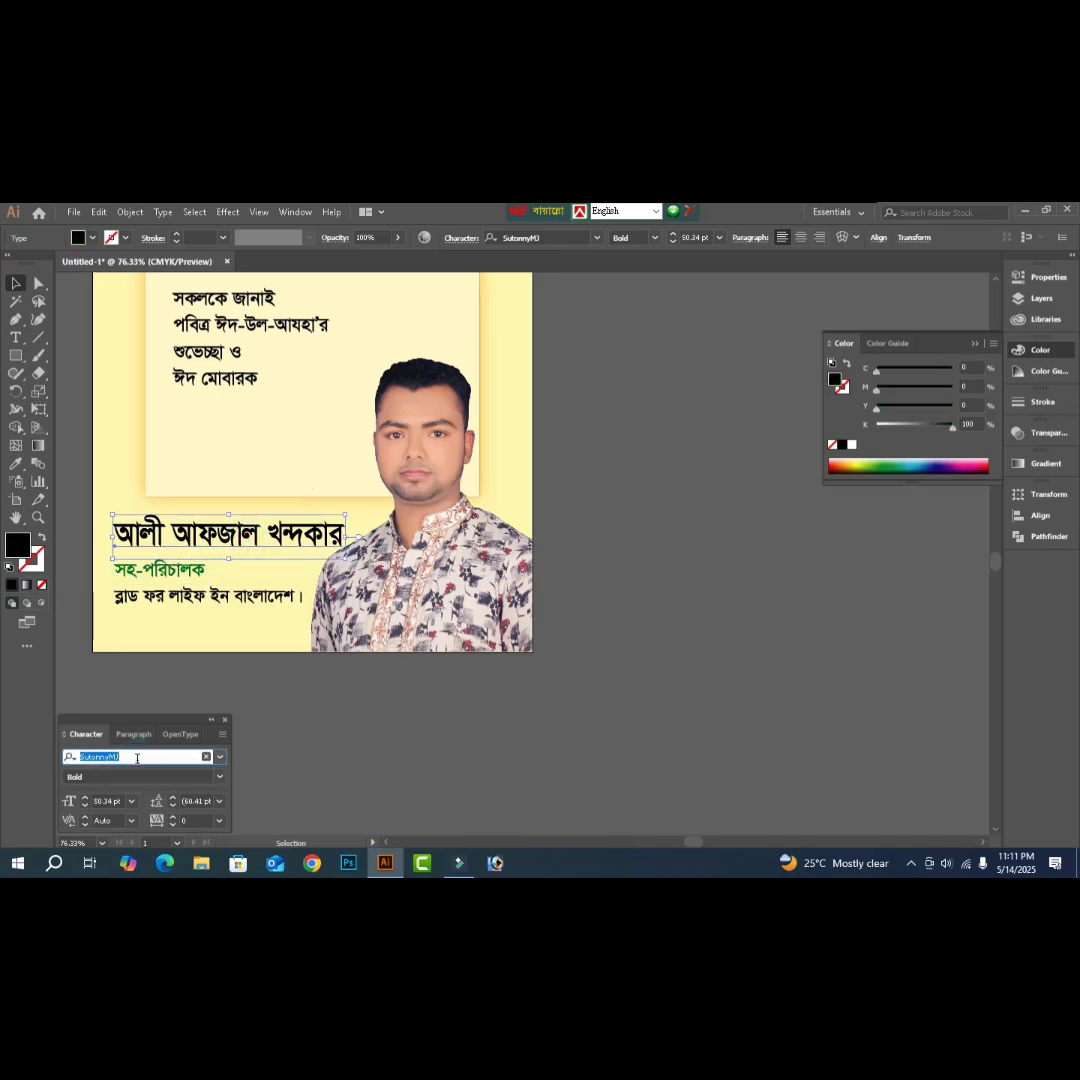
type("li")
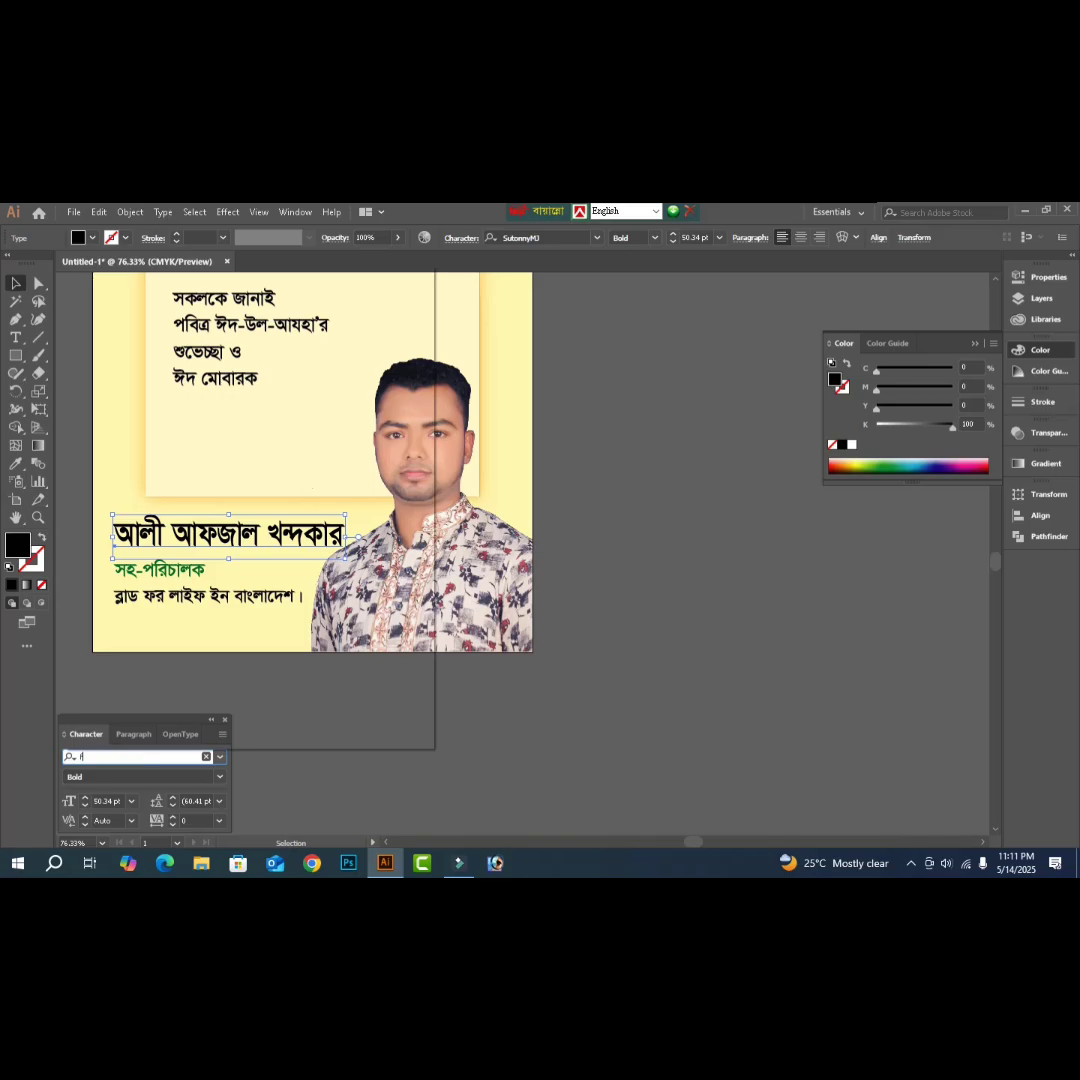
type("n n")
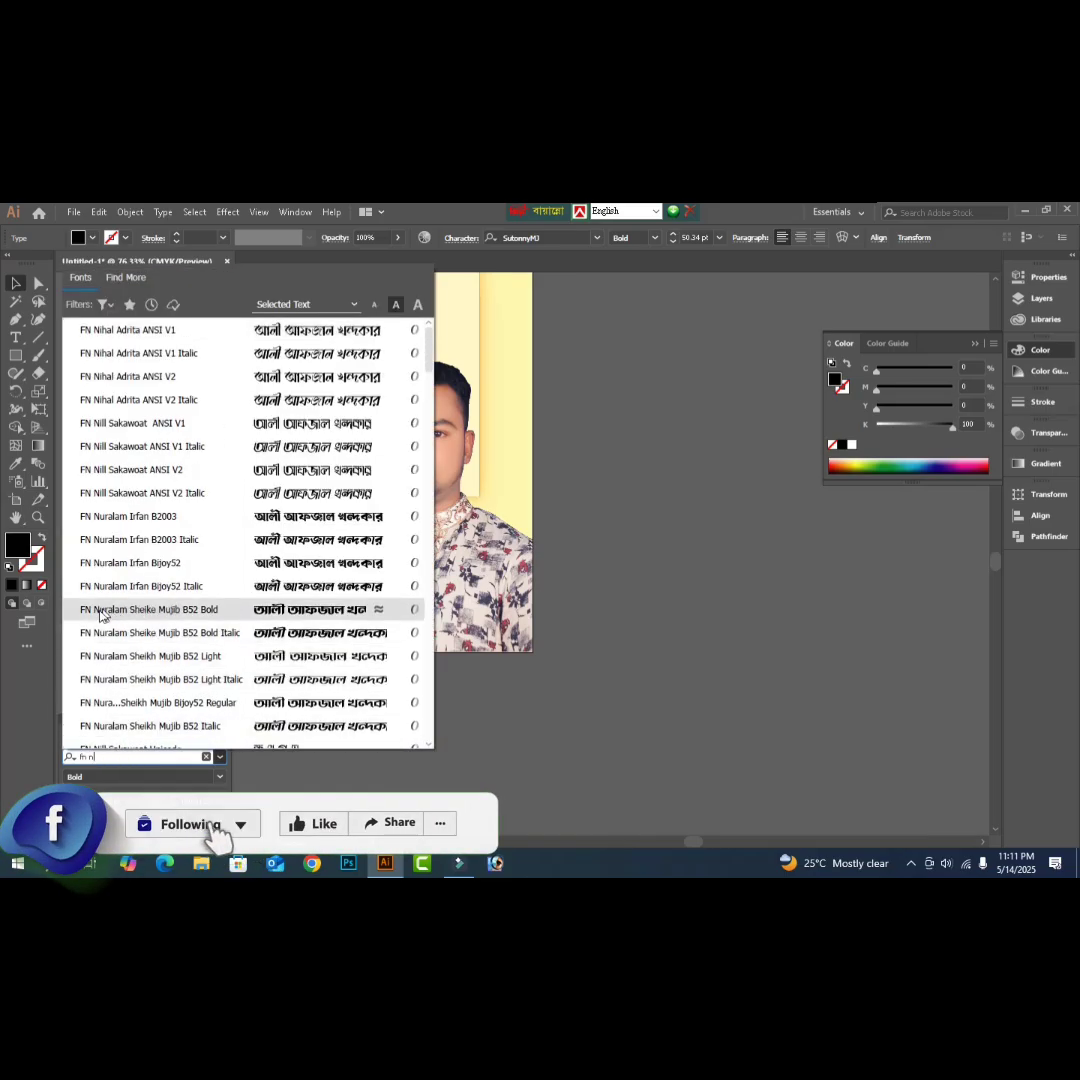
left_click(168, 612)
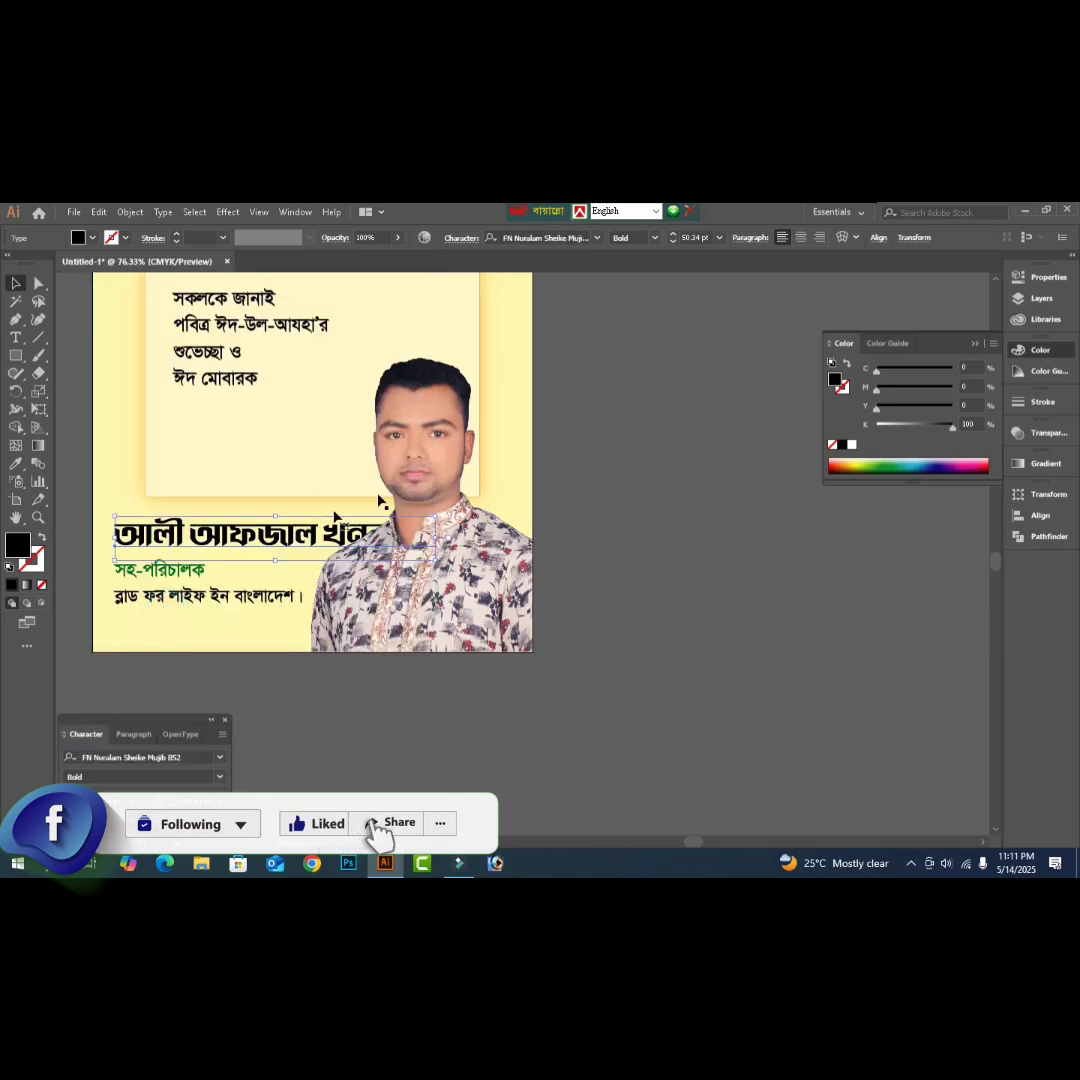
left_click_drag(435, 540, 343, 537)
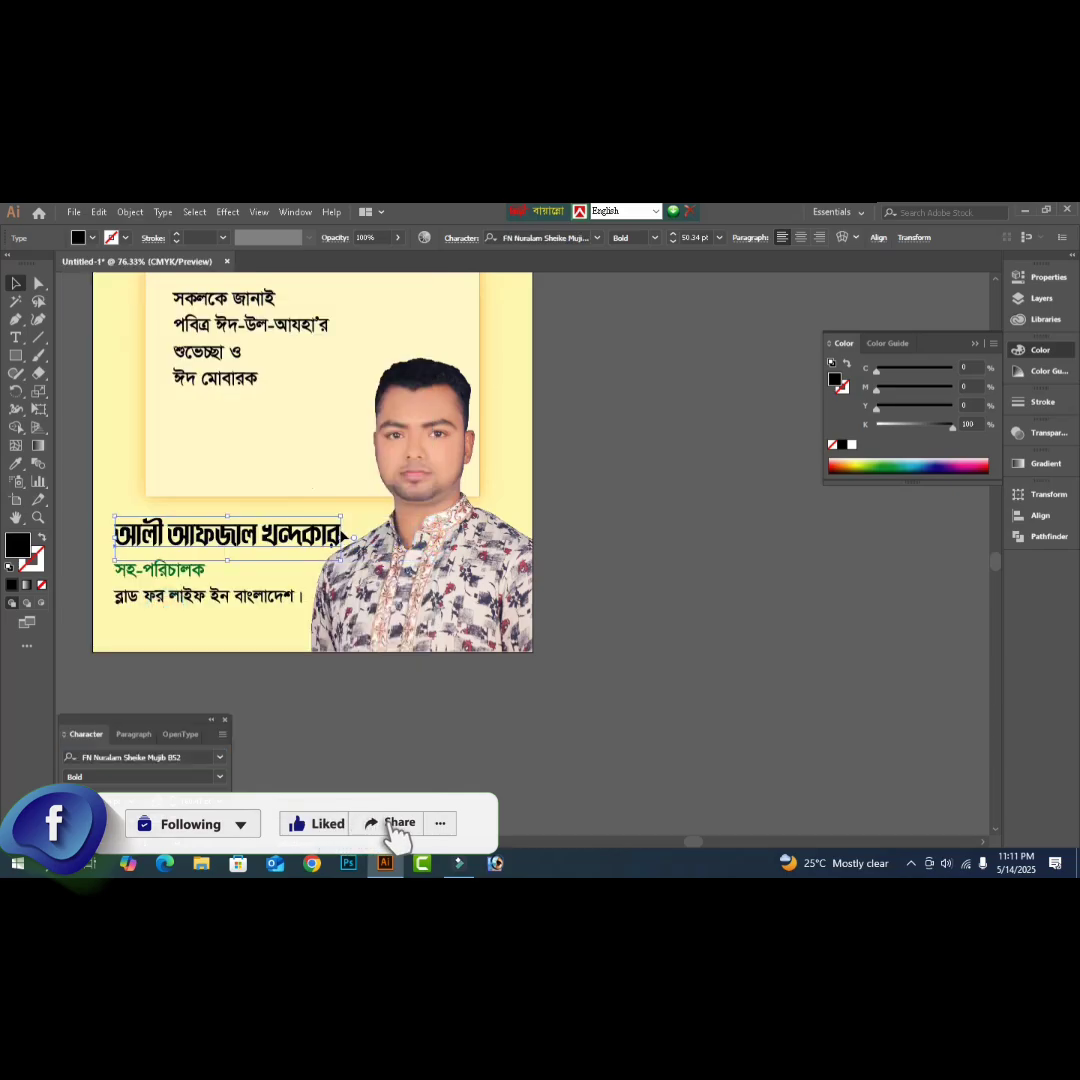
- Colour the name line pure red, C0 M100 Y100 K0
left_click(969, 367)
key("Tab")
type("100")
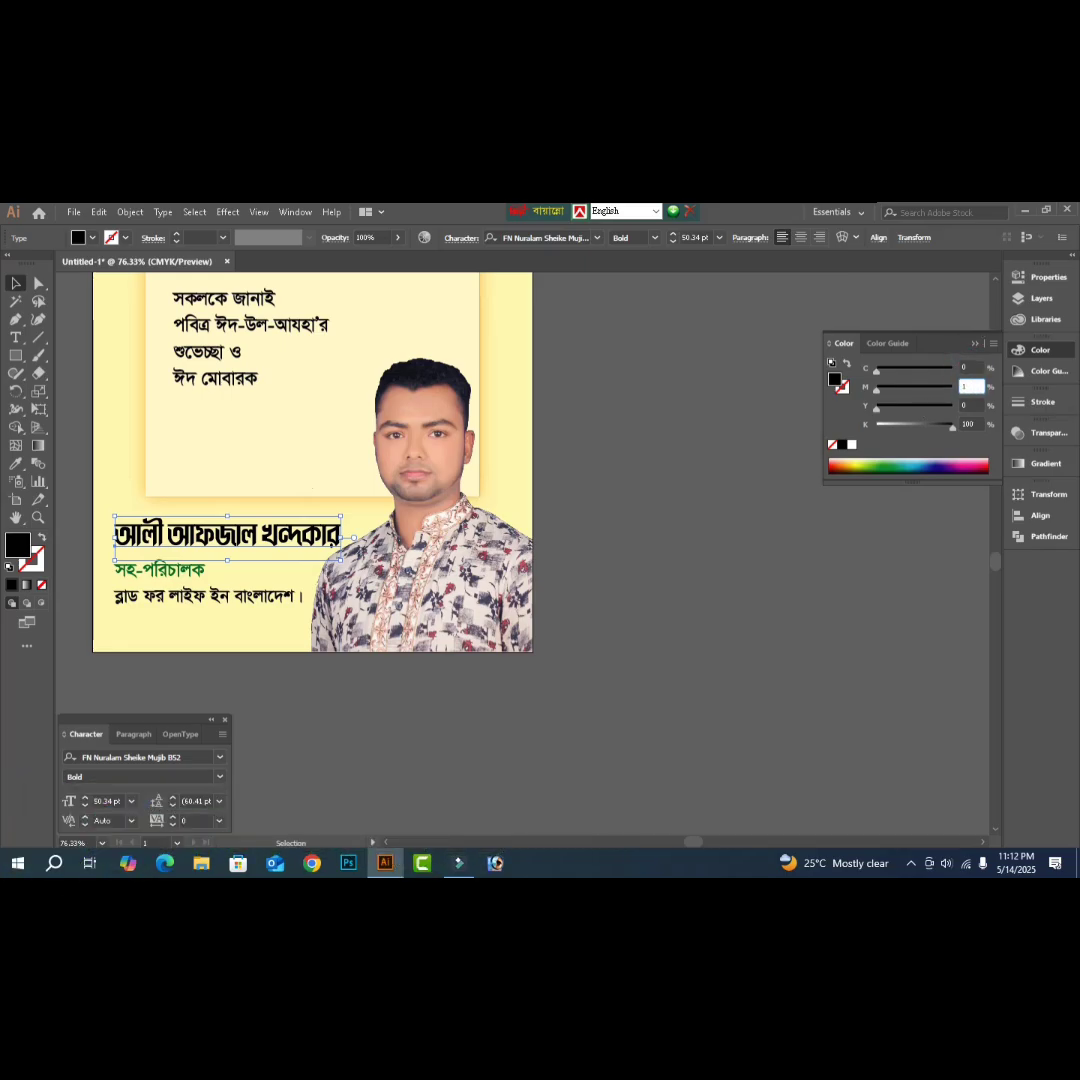
key("Tab")
type("20")
key("Tab")
type("1")
key("Tab")
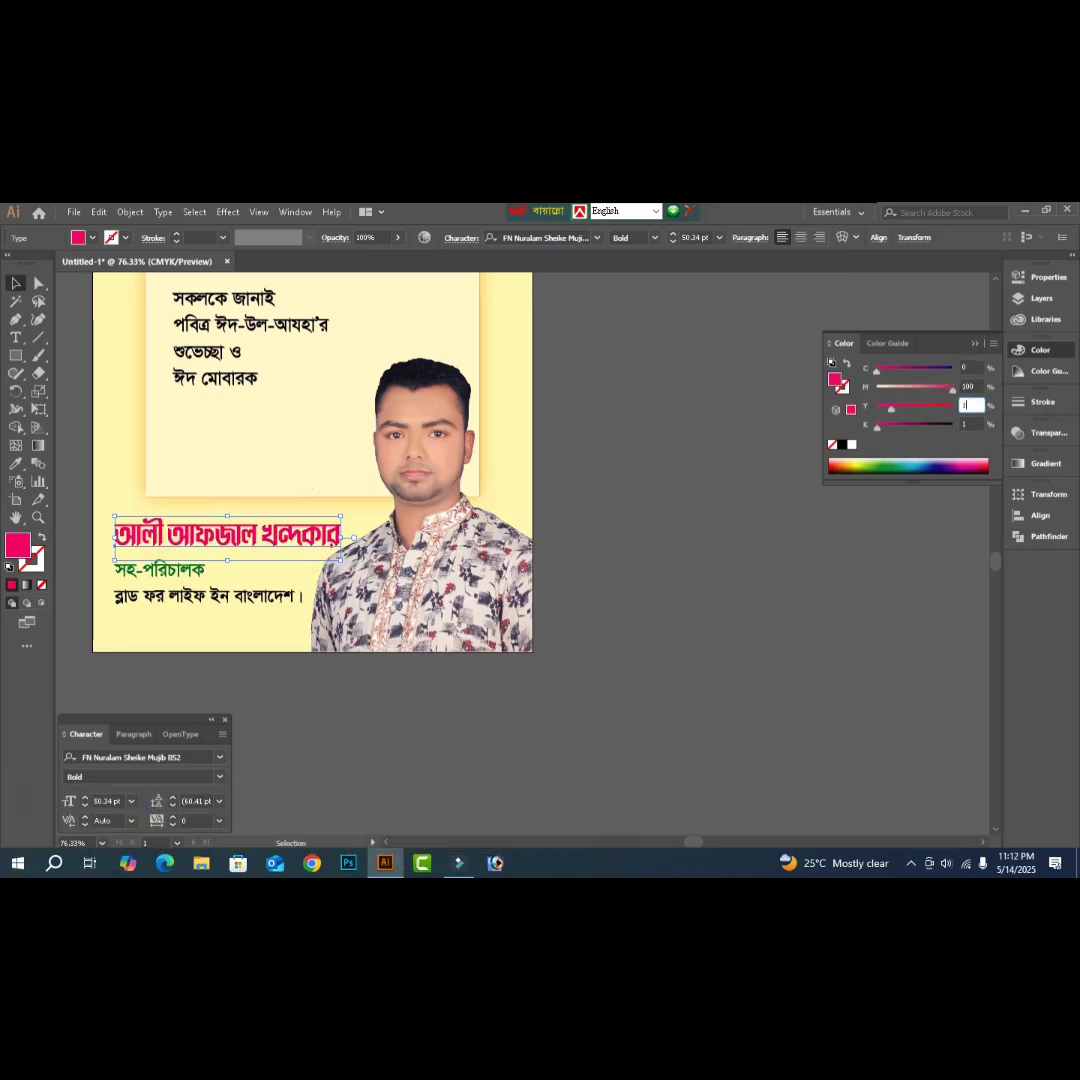
key("Return")
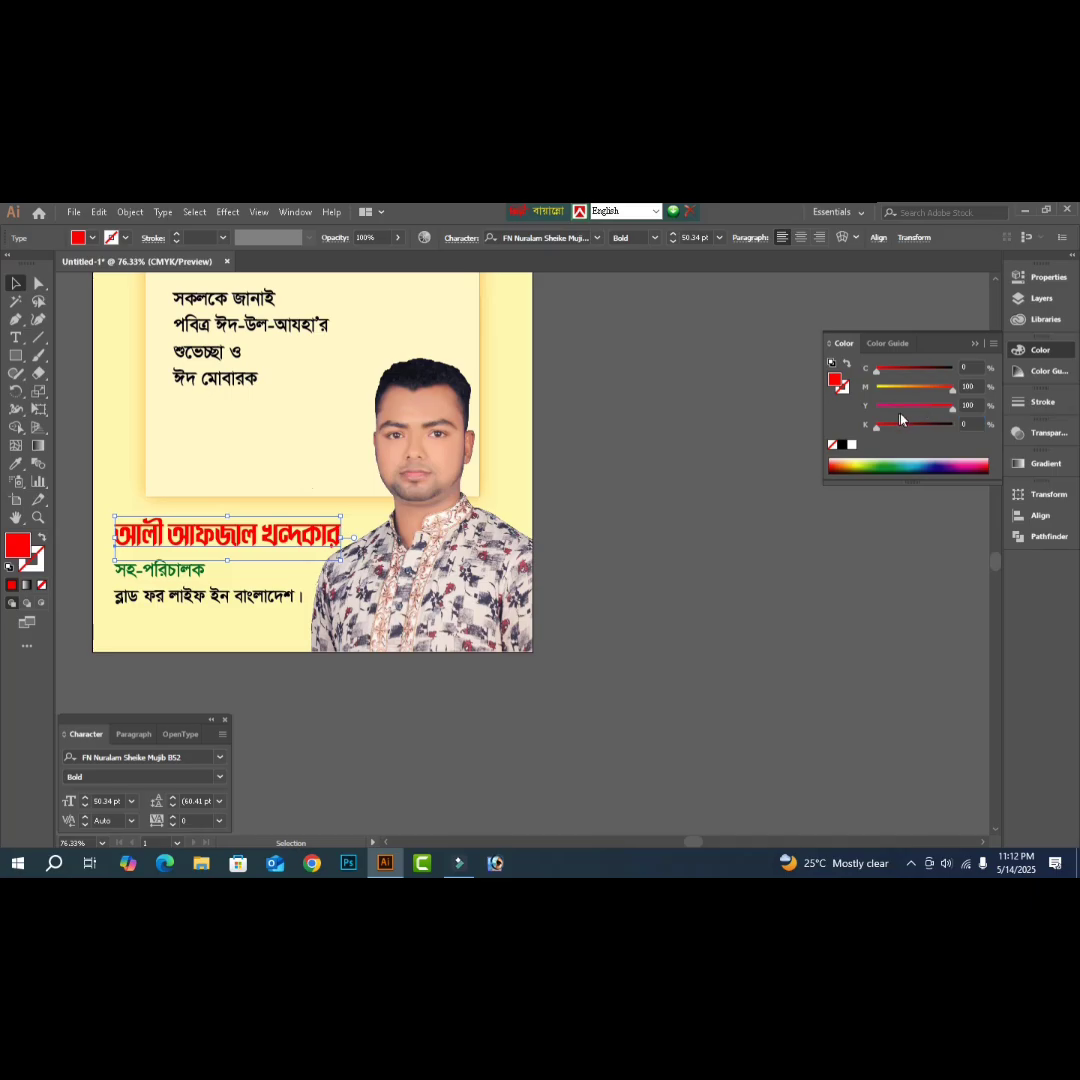
left_click(211, 605)
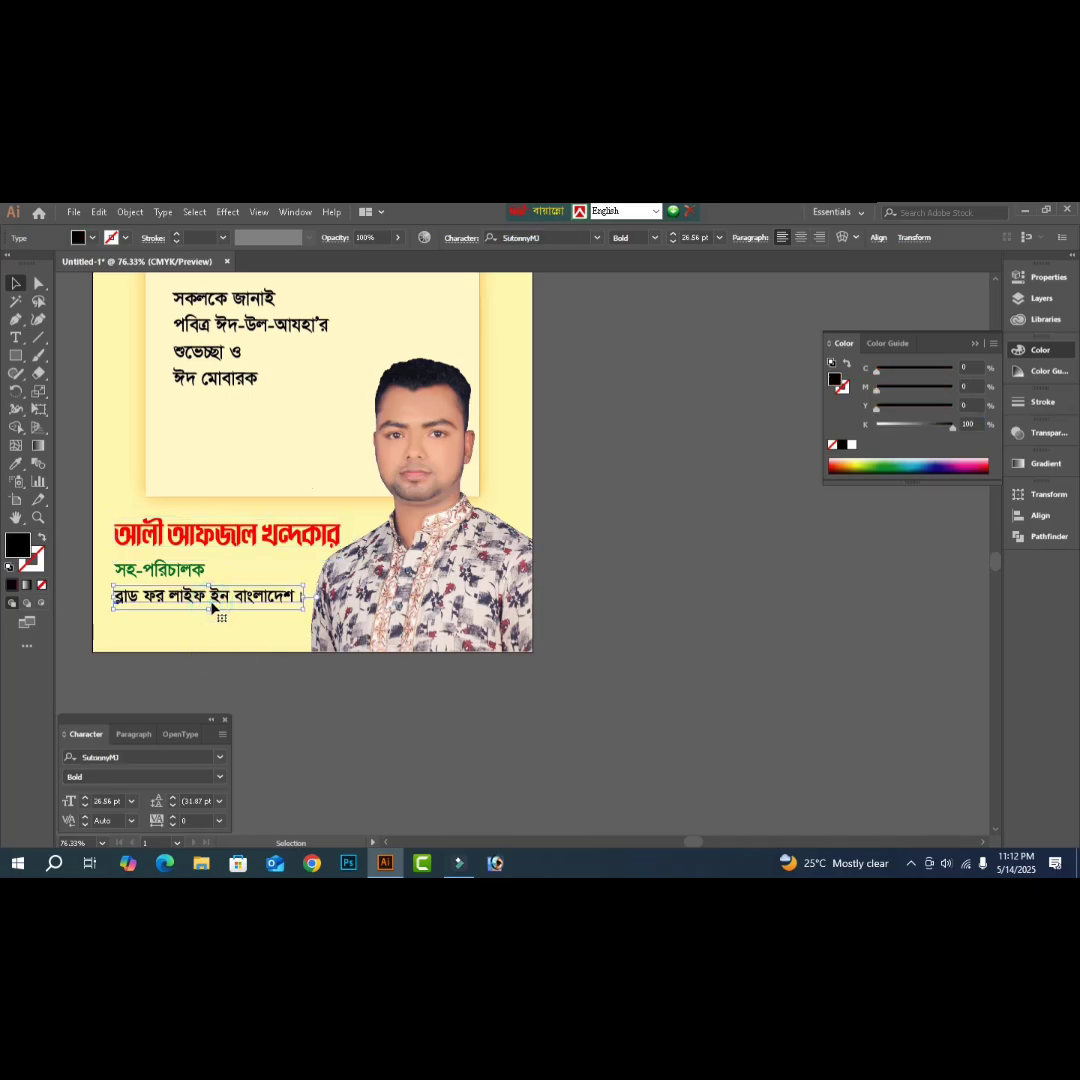
- Colour the bottom organisation line dark blue with C100 M100 Y0 K0
left_click_drag(211, 605, 212, 603)
left_click(975, 368)
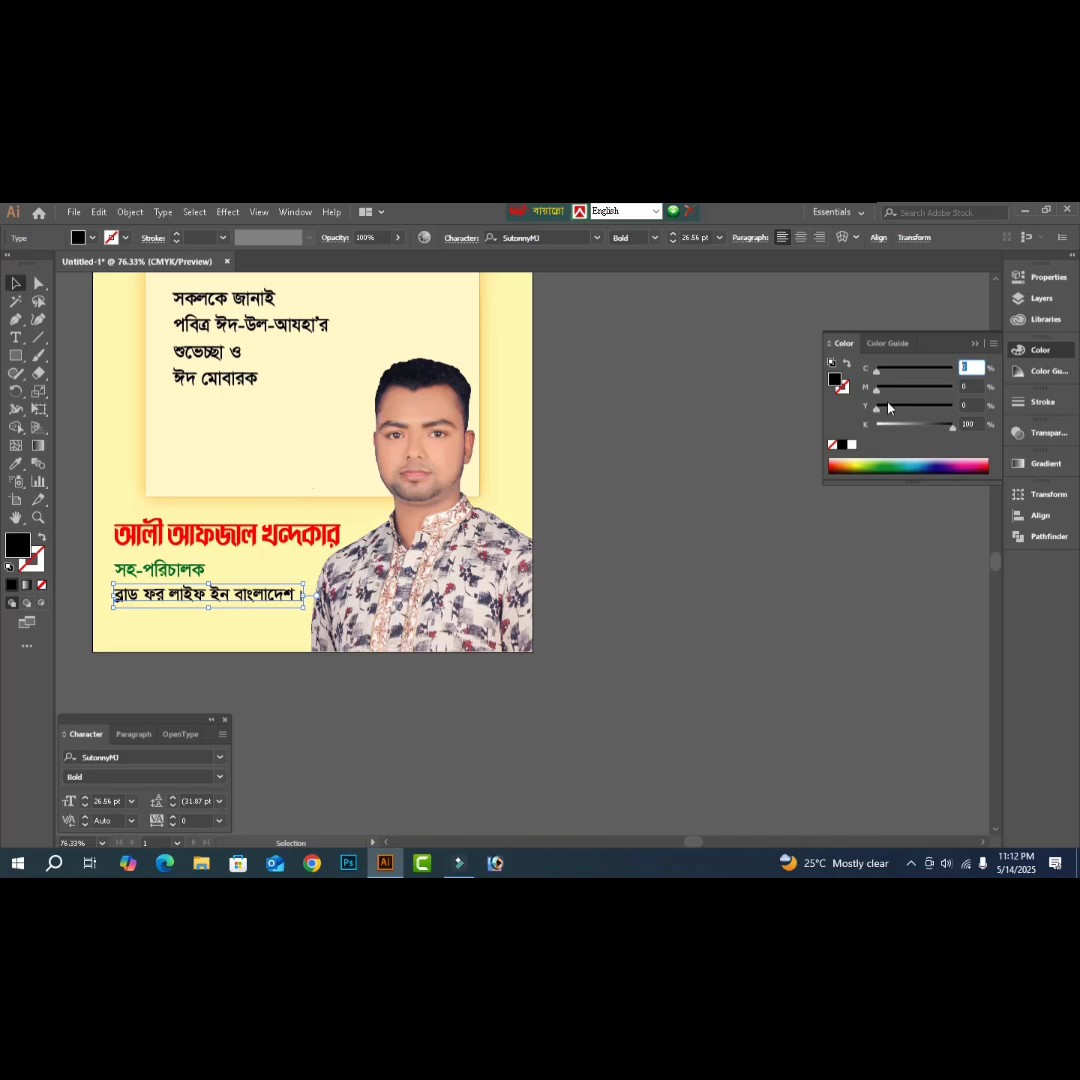
type("100")
key("Tab")
type("100")
key("Tab")
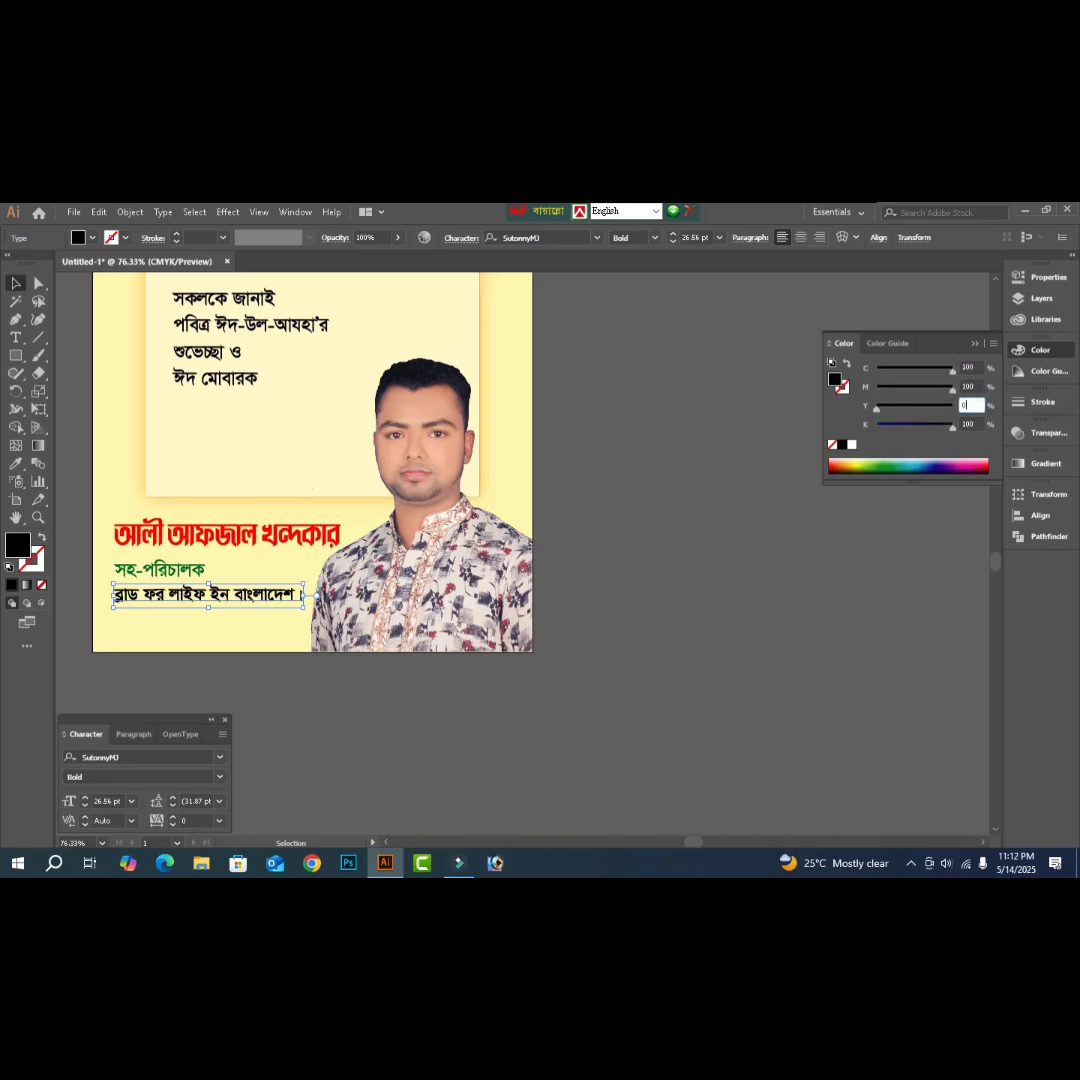
key("Tab")
type("0")
key("Return")
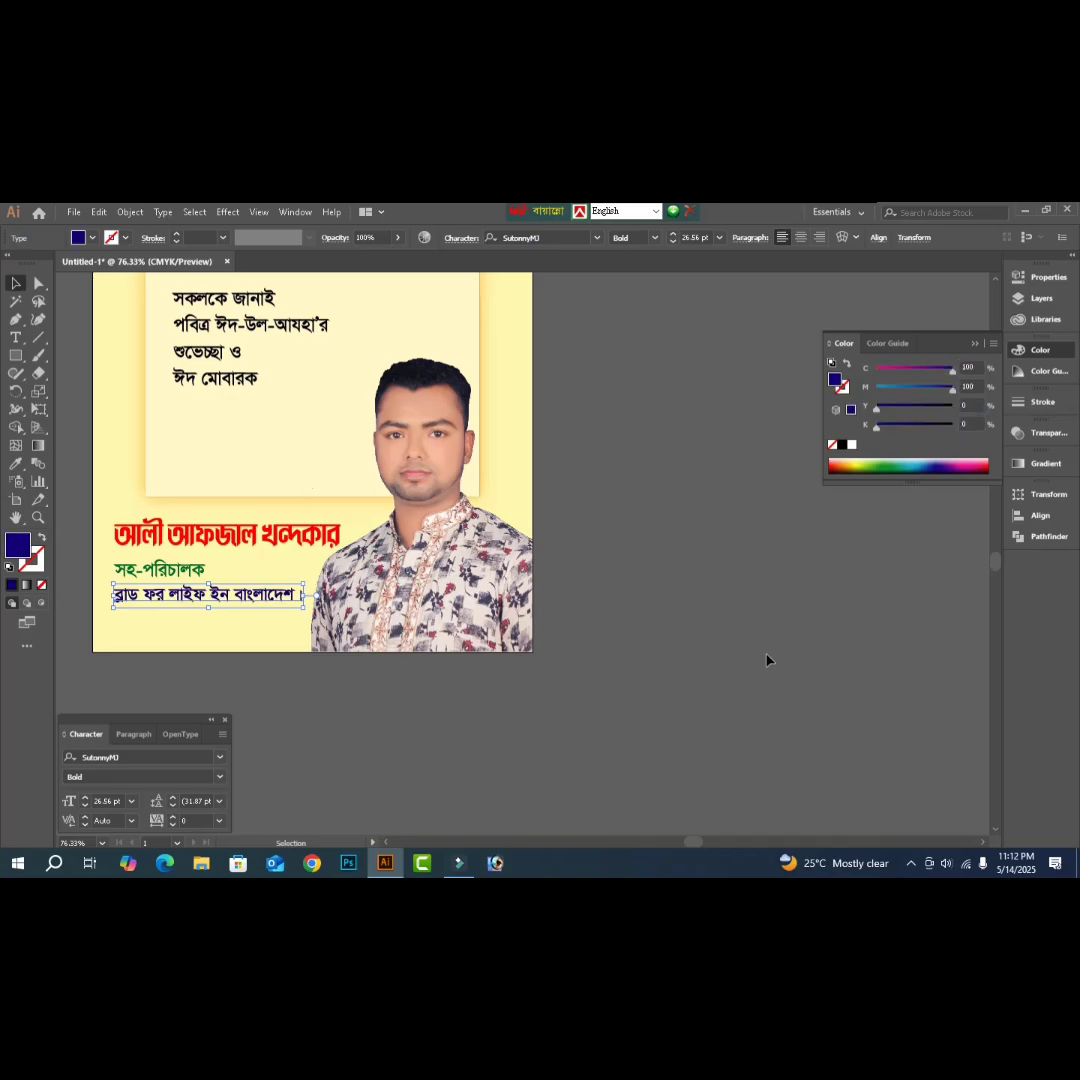
left_click(766, 654)
- Set the green সহ-পরিচালক line in Li Mustafa Sa. ANSI V1 and preview the full poster
left_click_drag(80, 493, 292, 574)
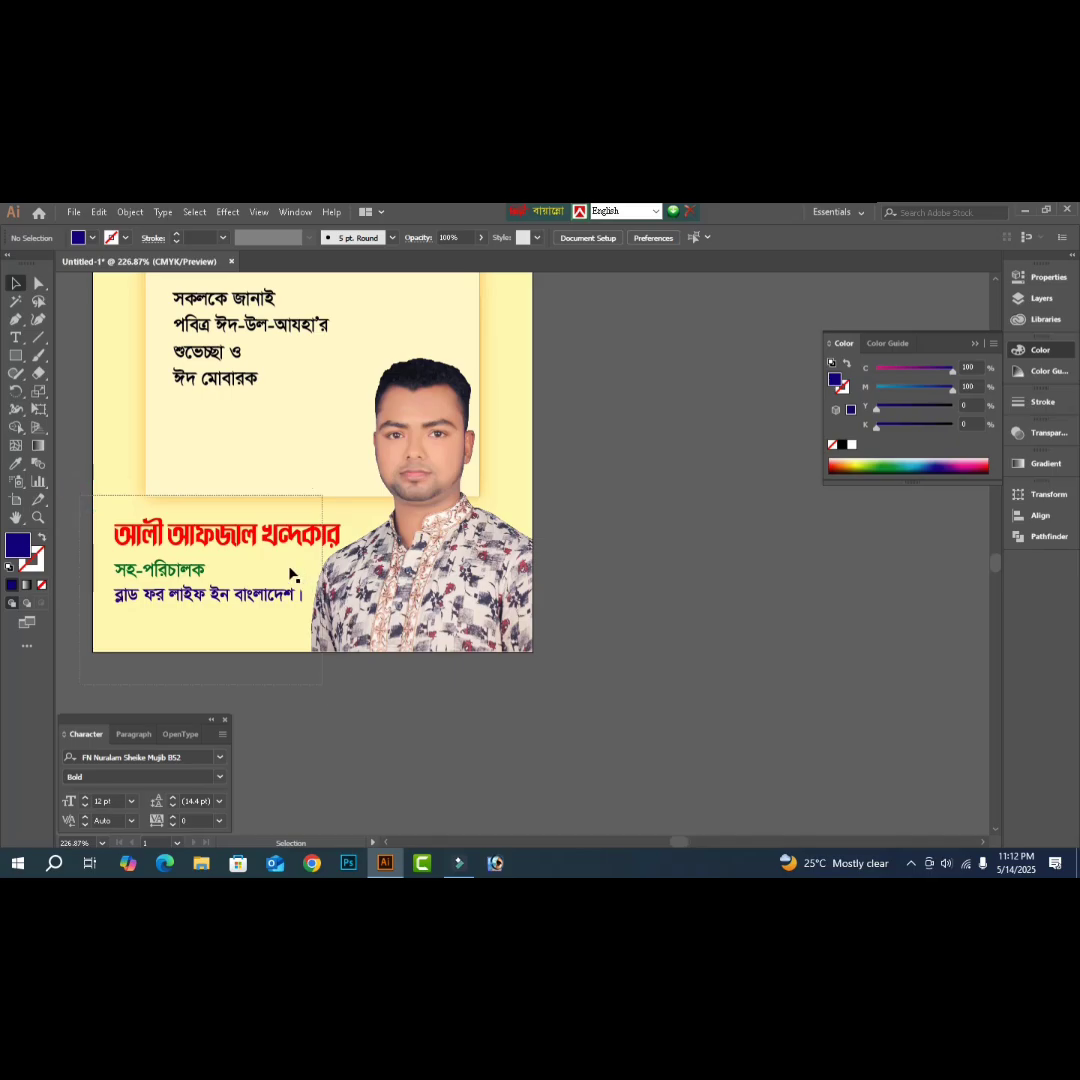
key("ctrl+=")
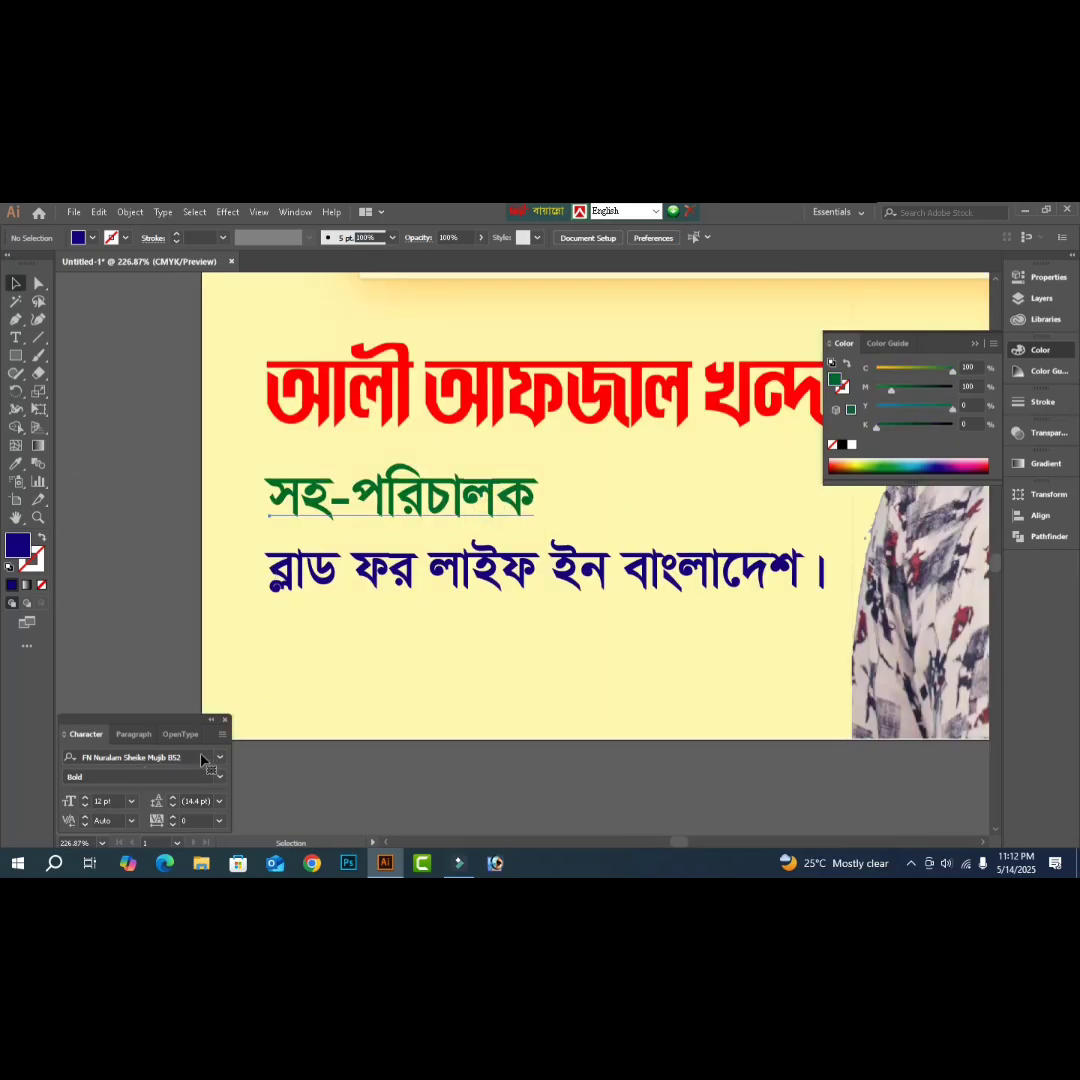
left_click(188, 757)
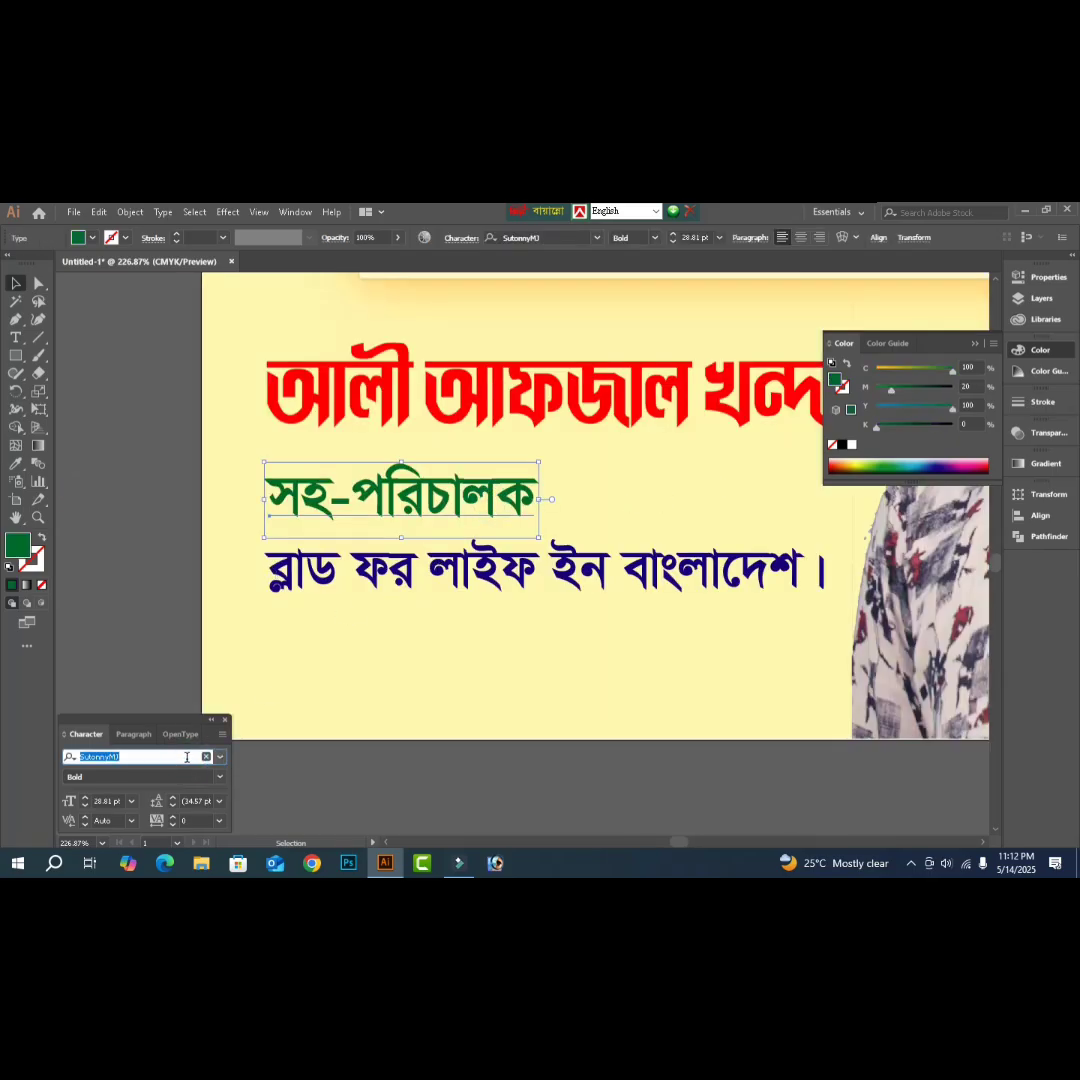
type("li")
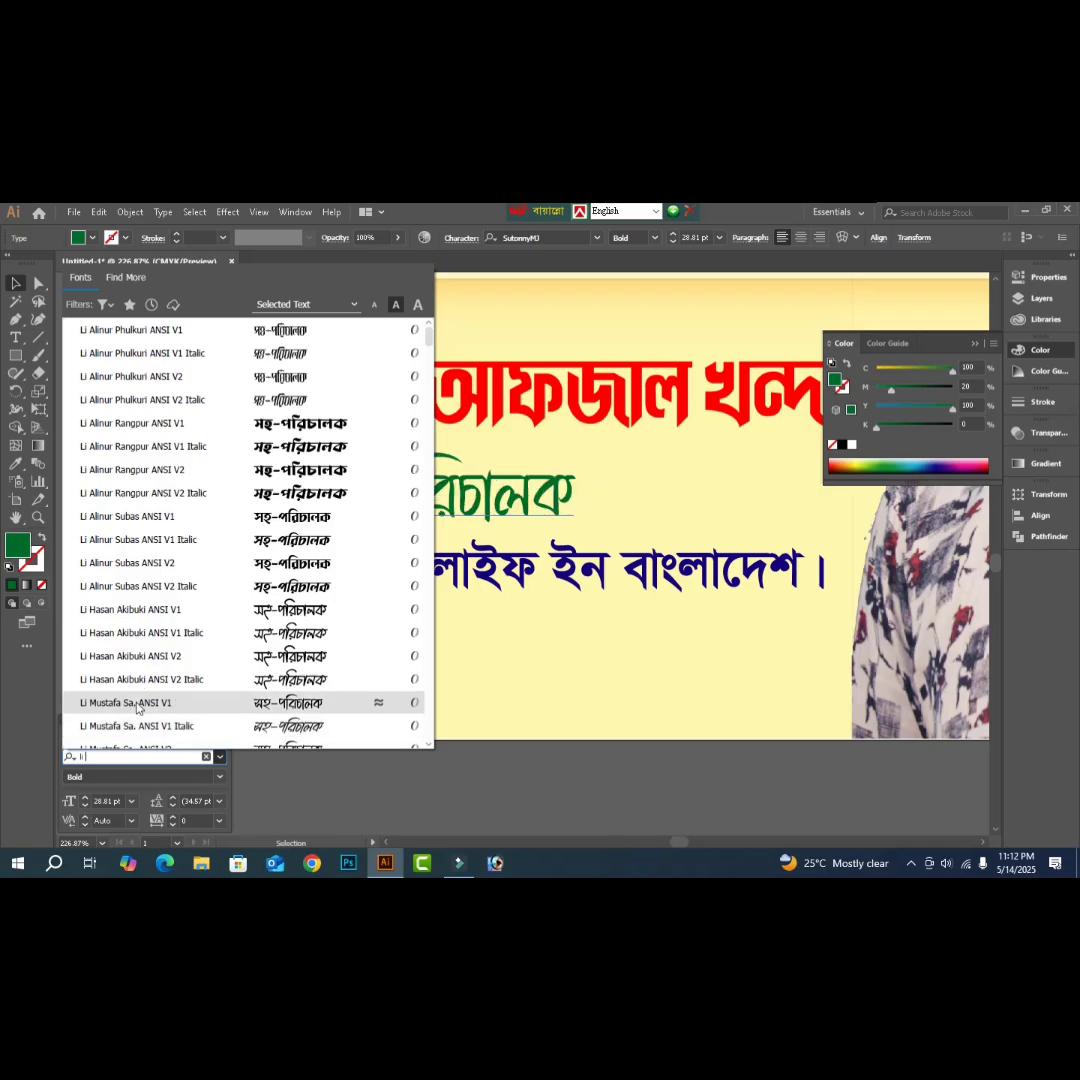
left_click(130, 702)
left_click(587, 786)
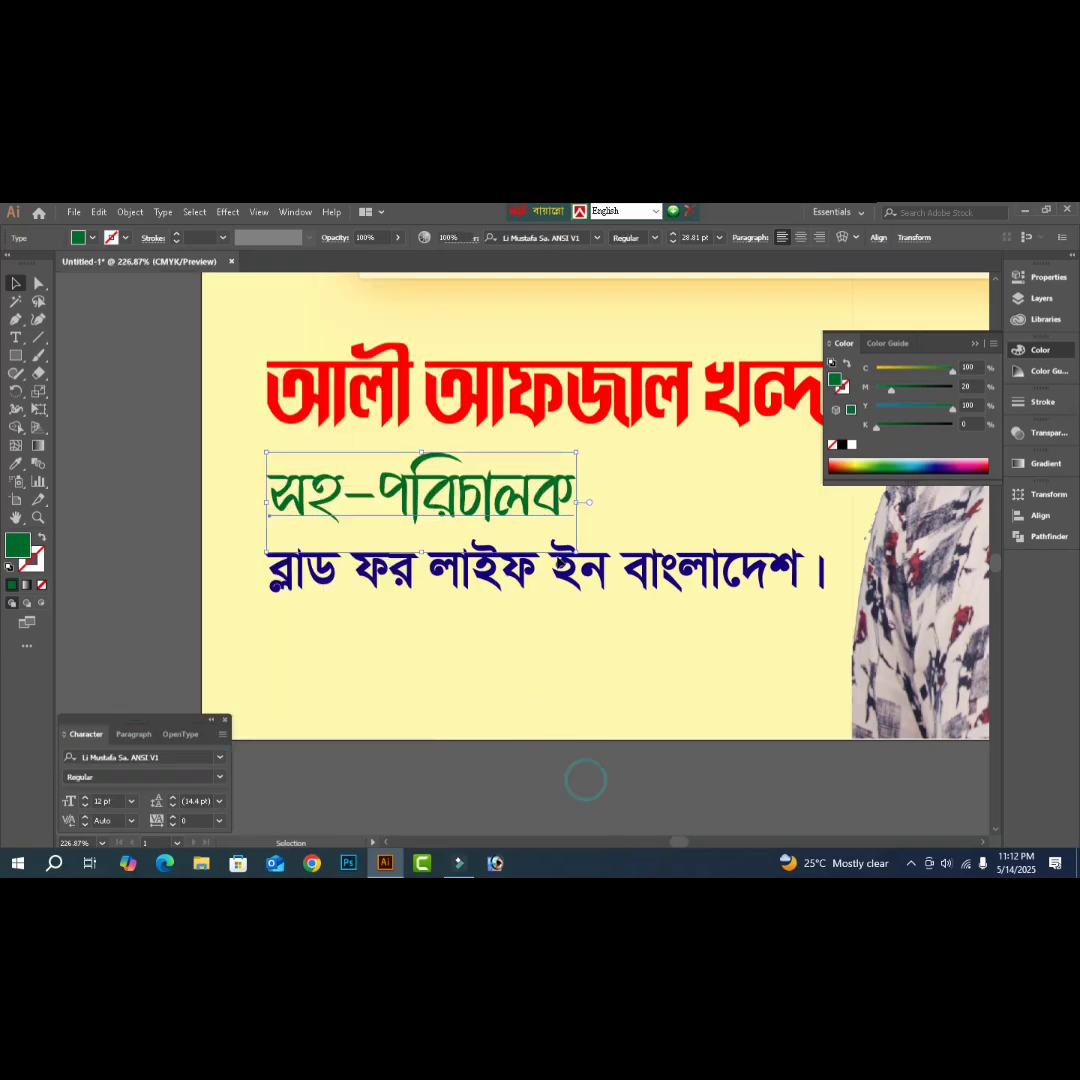
key("Tab")
- Fit the poster in view and move the Bengali greeting block slightly down and right
key("ctrl+0")
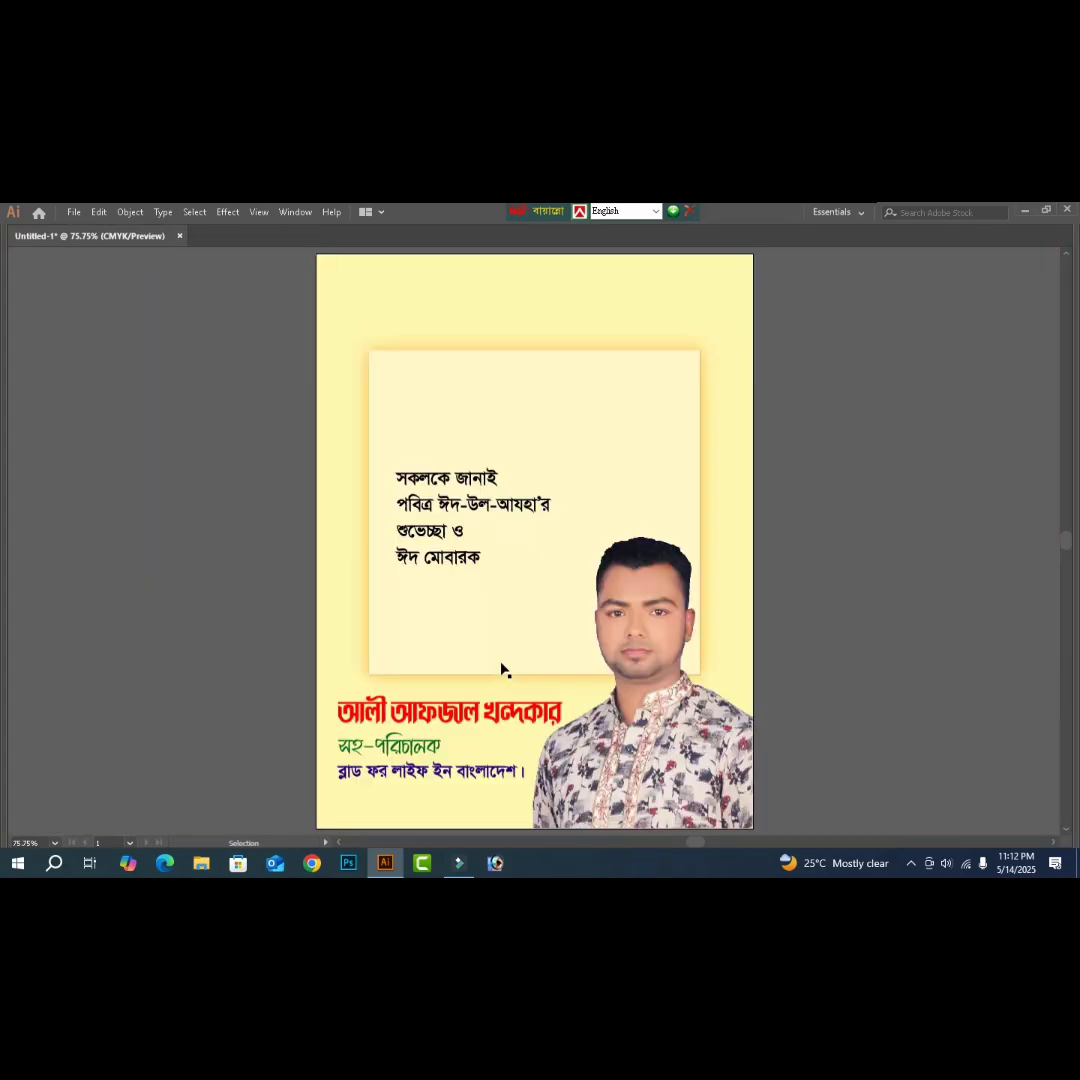
left_click(428, 750)
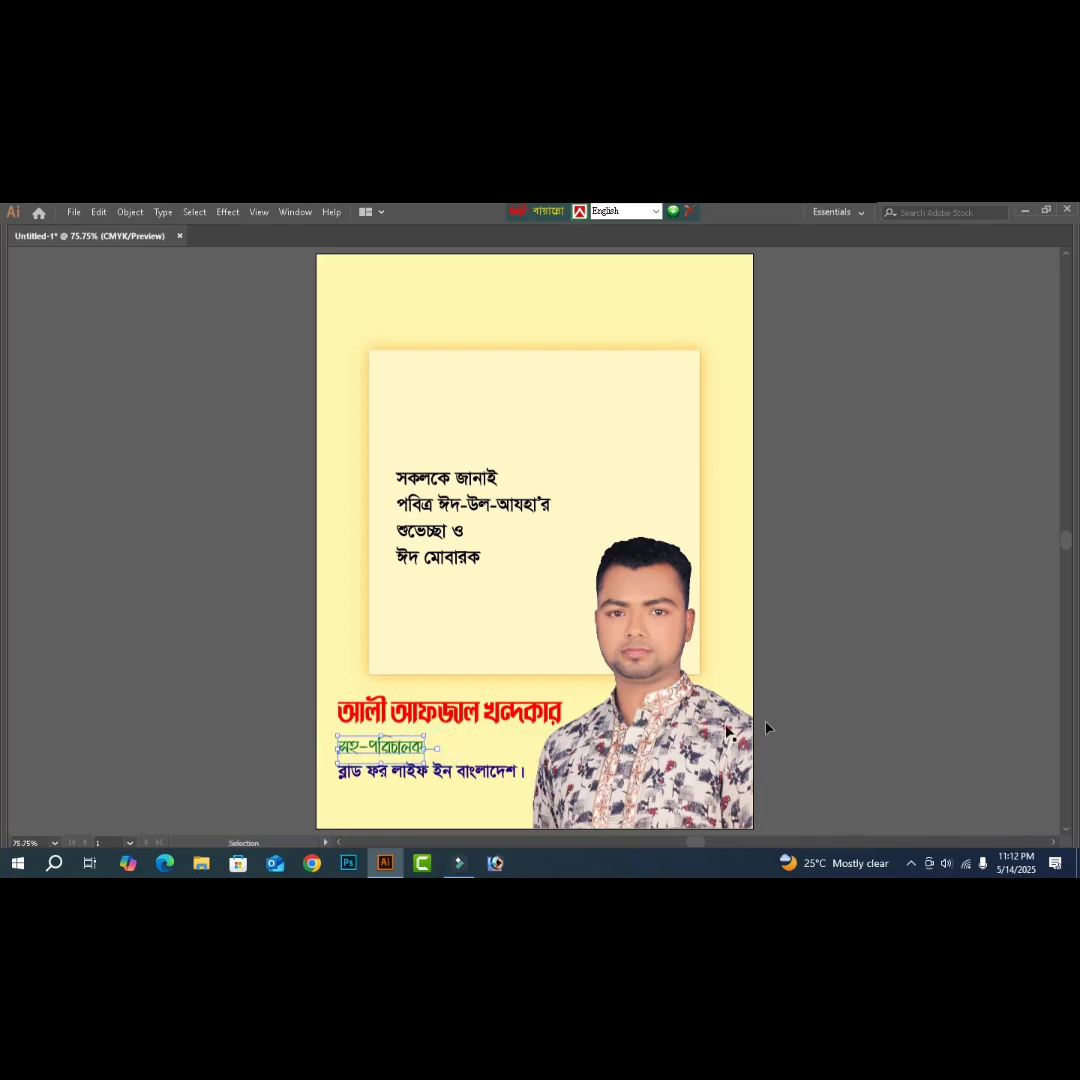
left_click(816, 716)
scroll(554, 656, "up", 1)
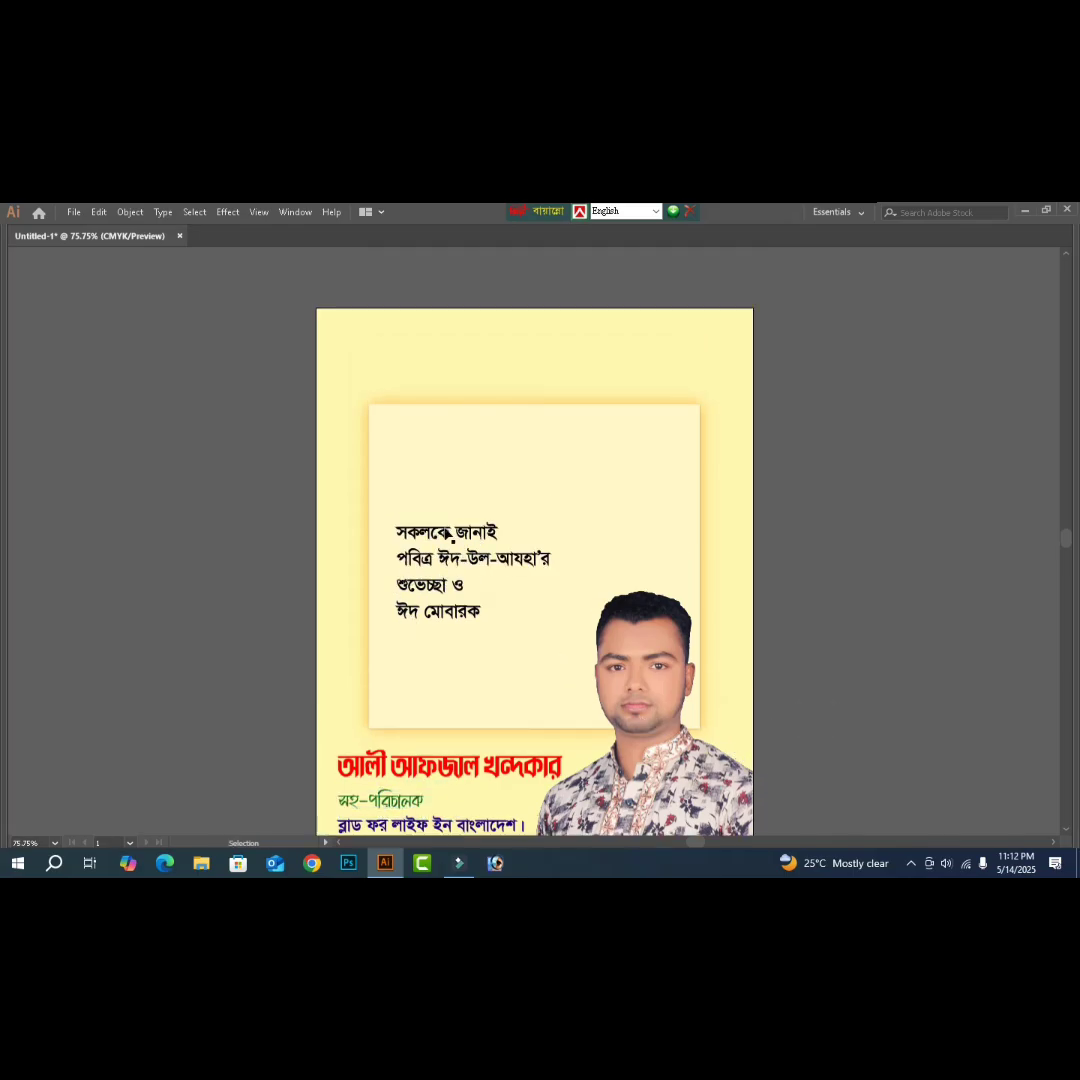
left_click(441, 562)
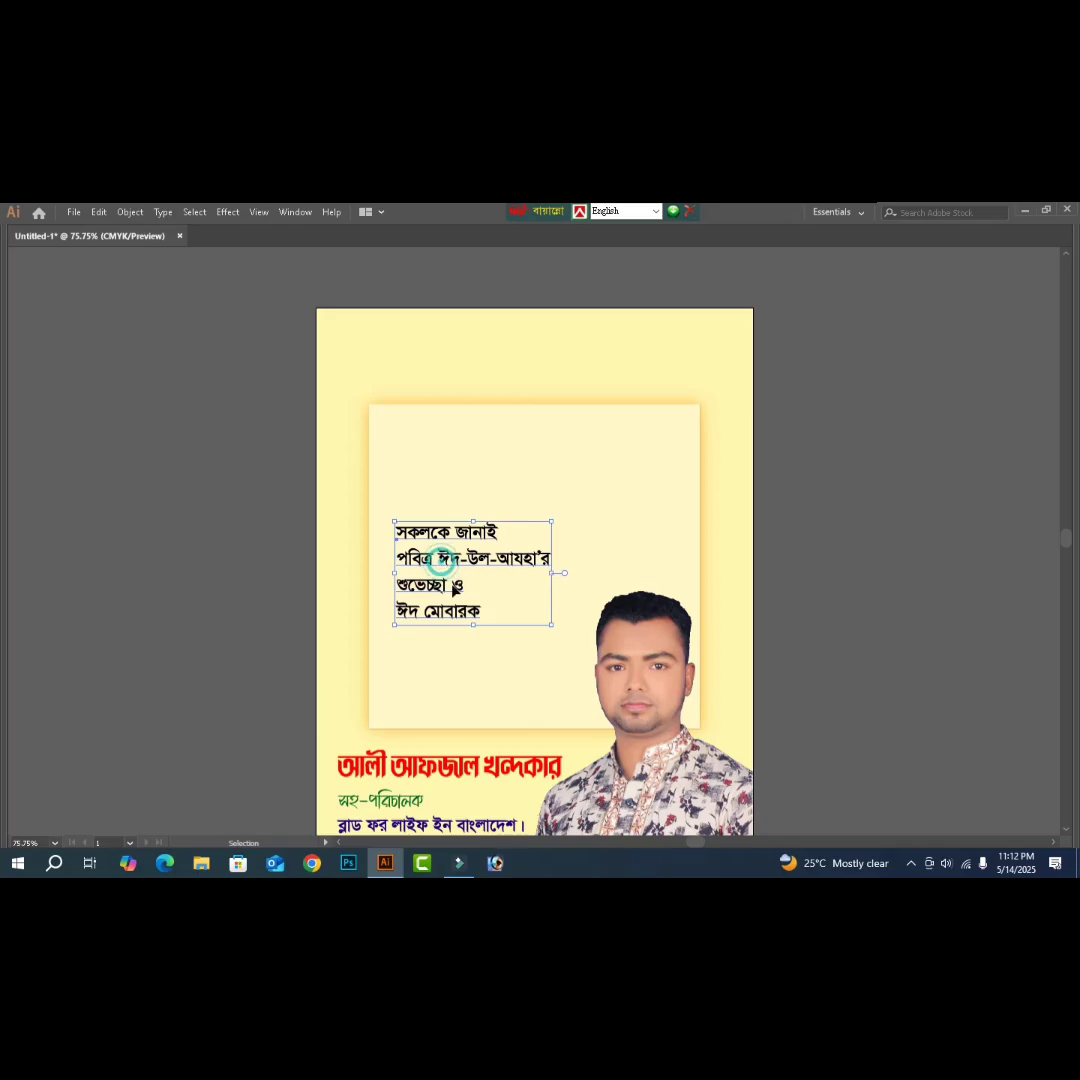
left_click_drag(441, 562, 449, 595)
- Remove the ঈদ মোবারক line from the greeting and paste it as separate text beside the page
double_click(422, 640)
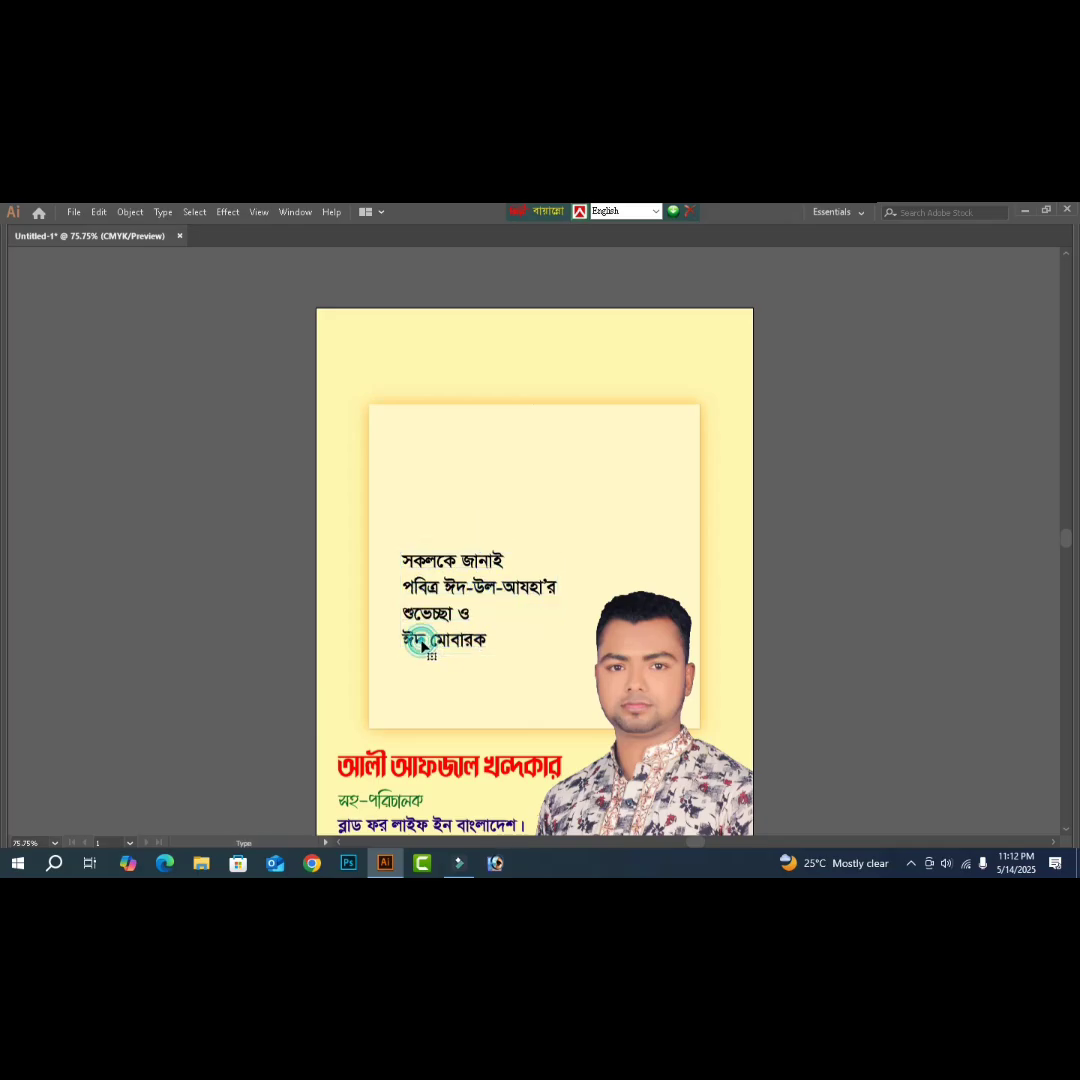
triple_click(430, 650)
key("ctrl+c")
key("BackSpace")
key("BackSpace")
key("Escape")
left_click(838, 665)
key("ctrl+v")
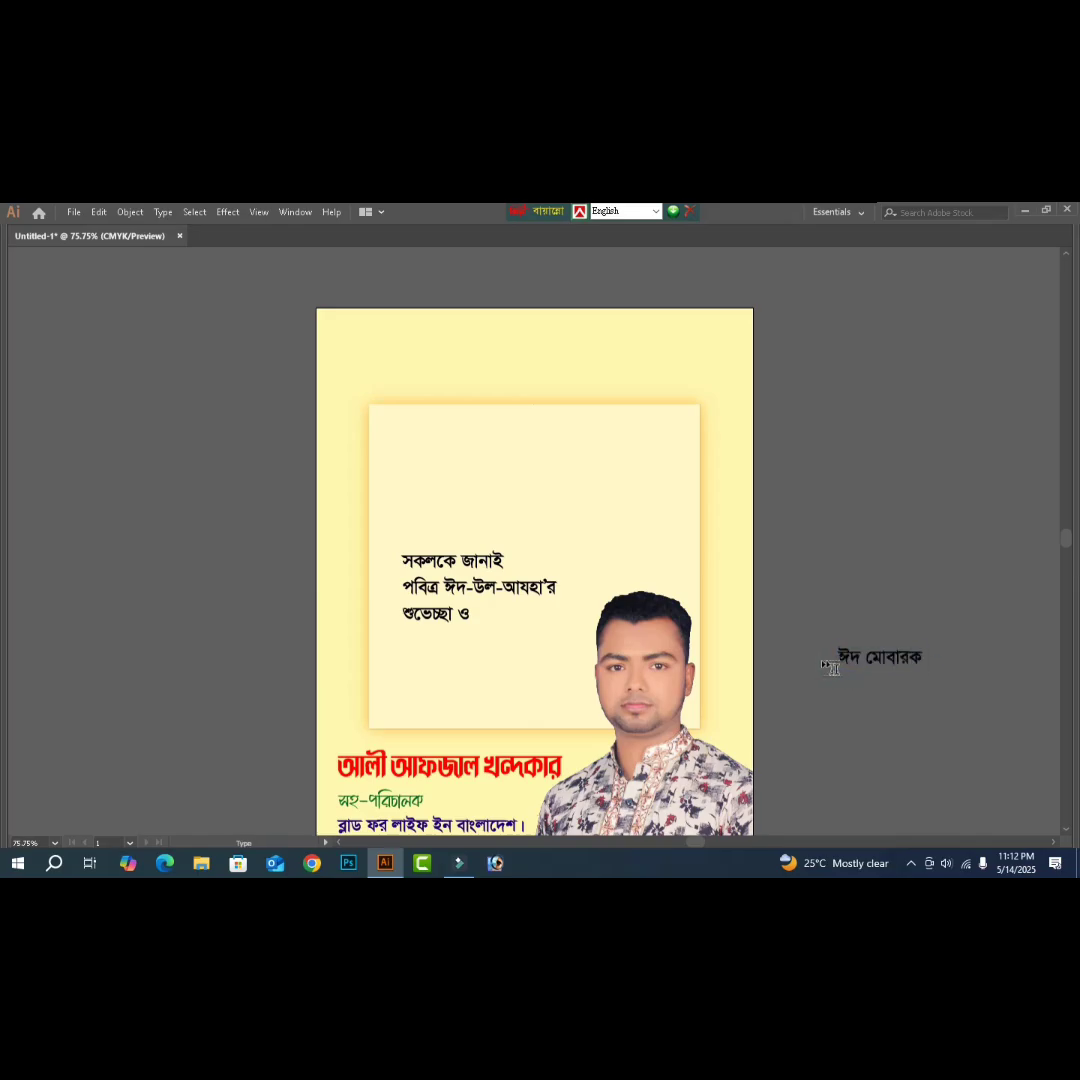
key("Escape")
left_click(835, 695)
key("t")
- Open EID MOBARAK from Afjal (G:) > All leka > New folder (2)
key("ctrl+o")
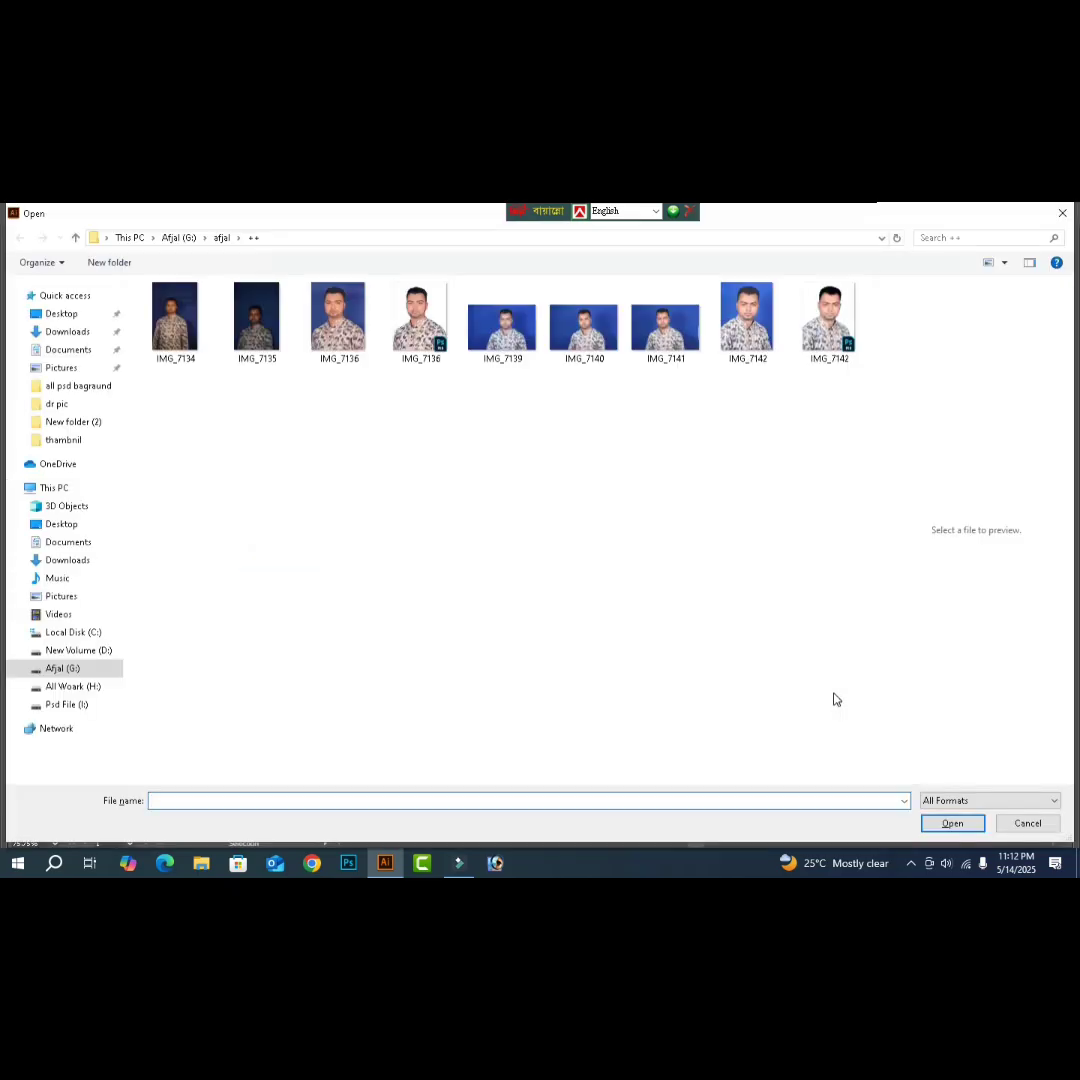
left_click(65, 669)
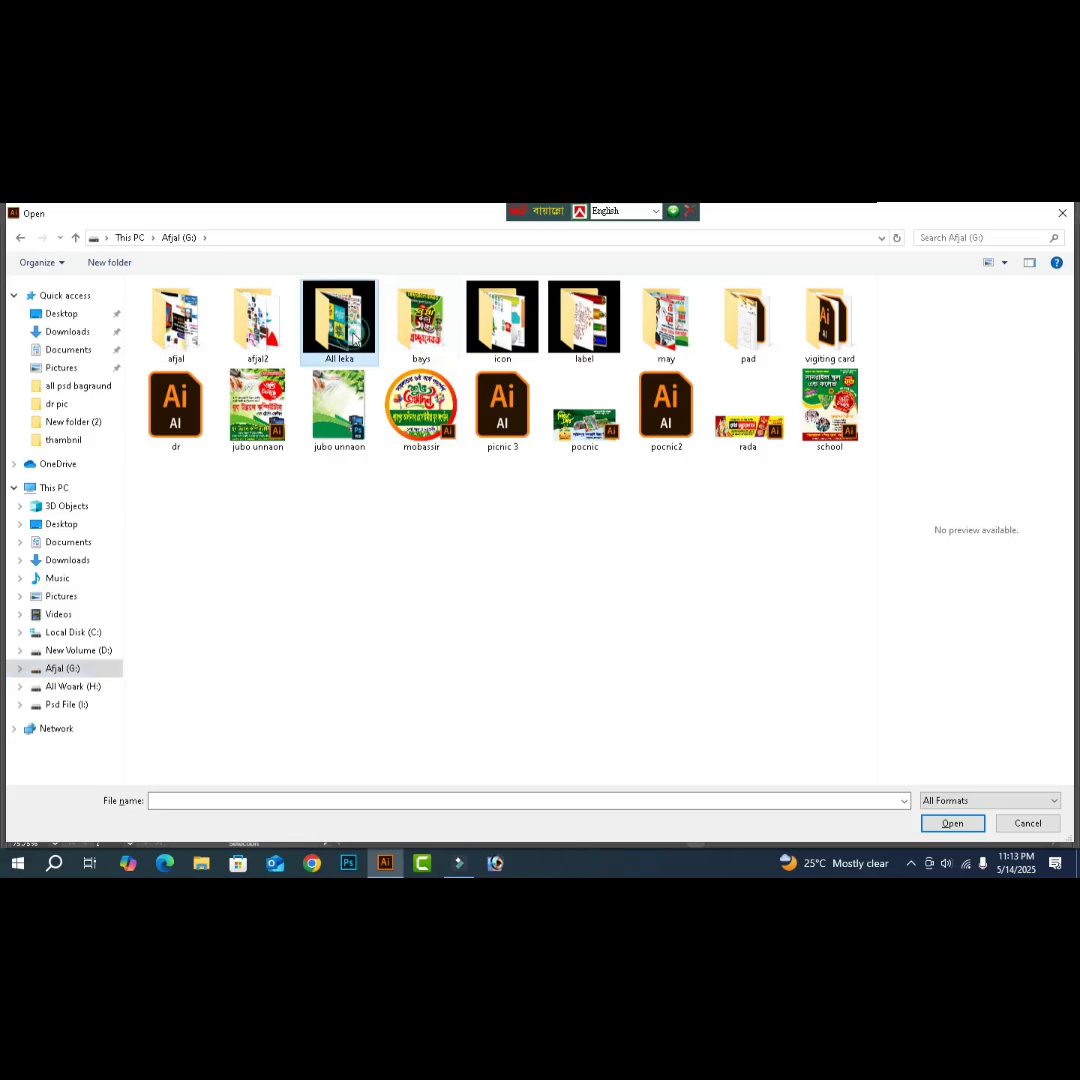
left_click(354, 340)
double_click(354, 340)
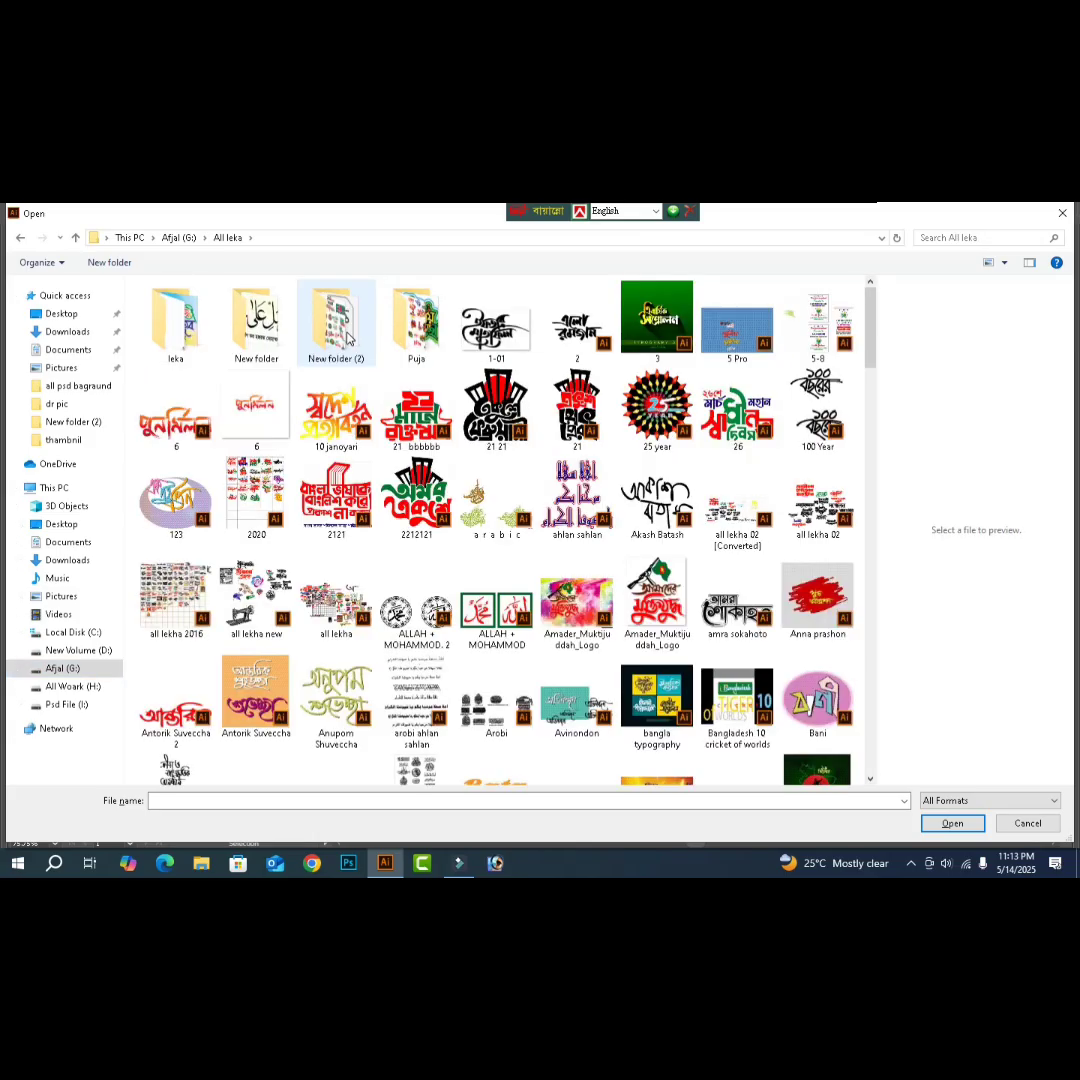
double_click(340, 325)
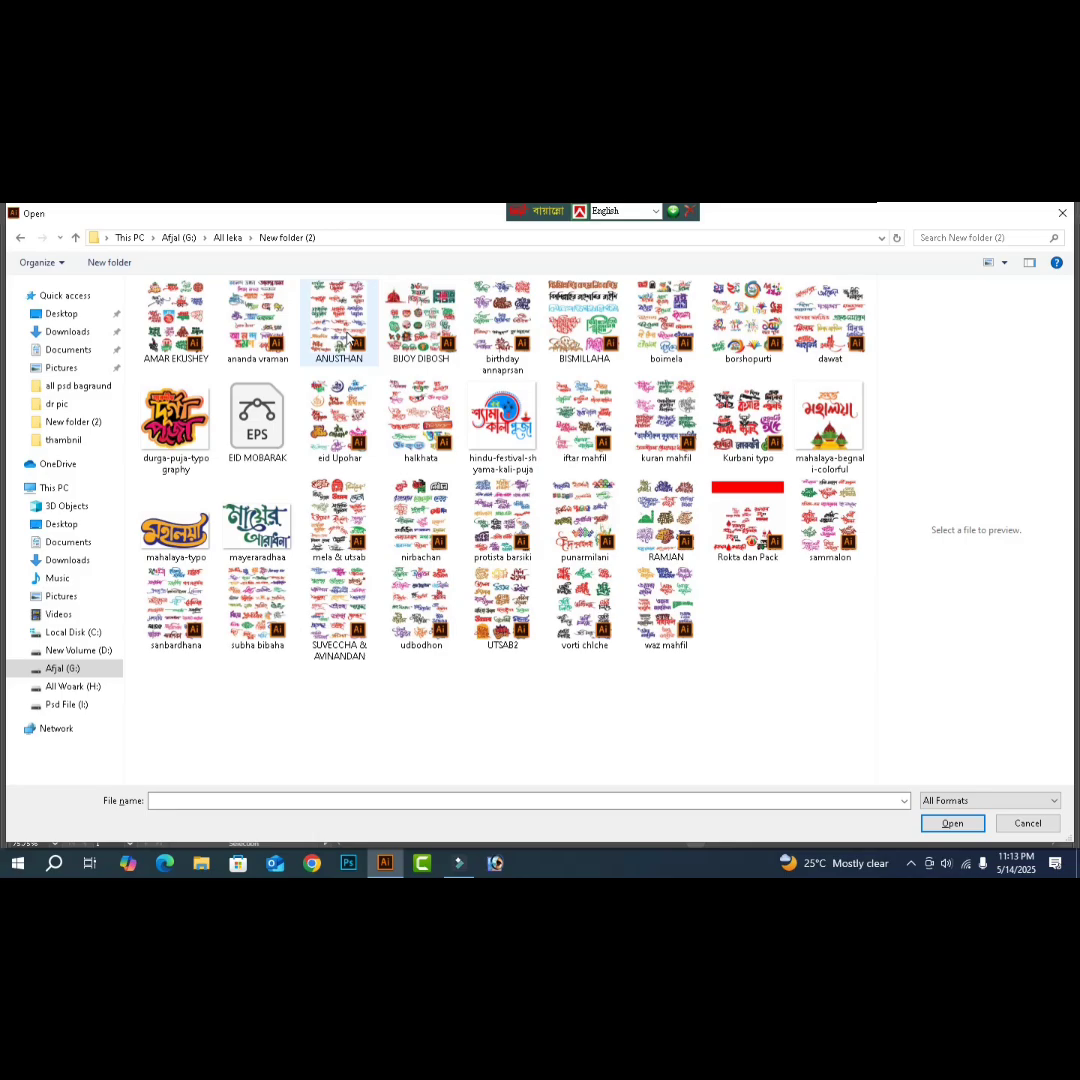
left_click(338, 418)
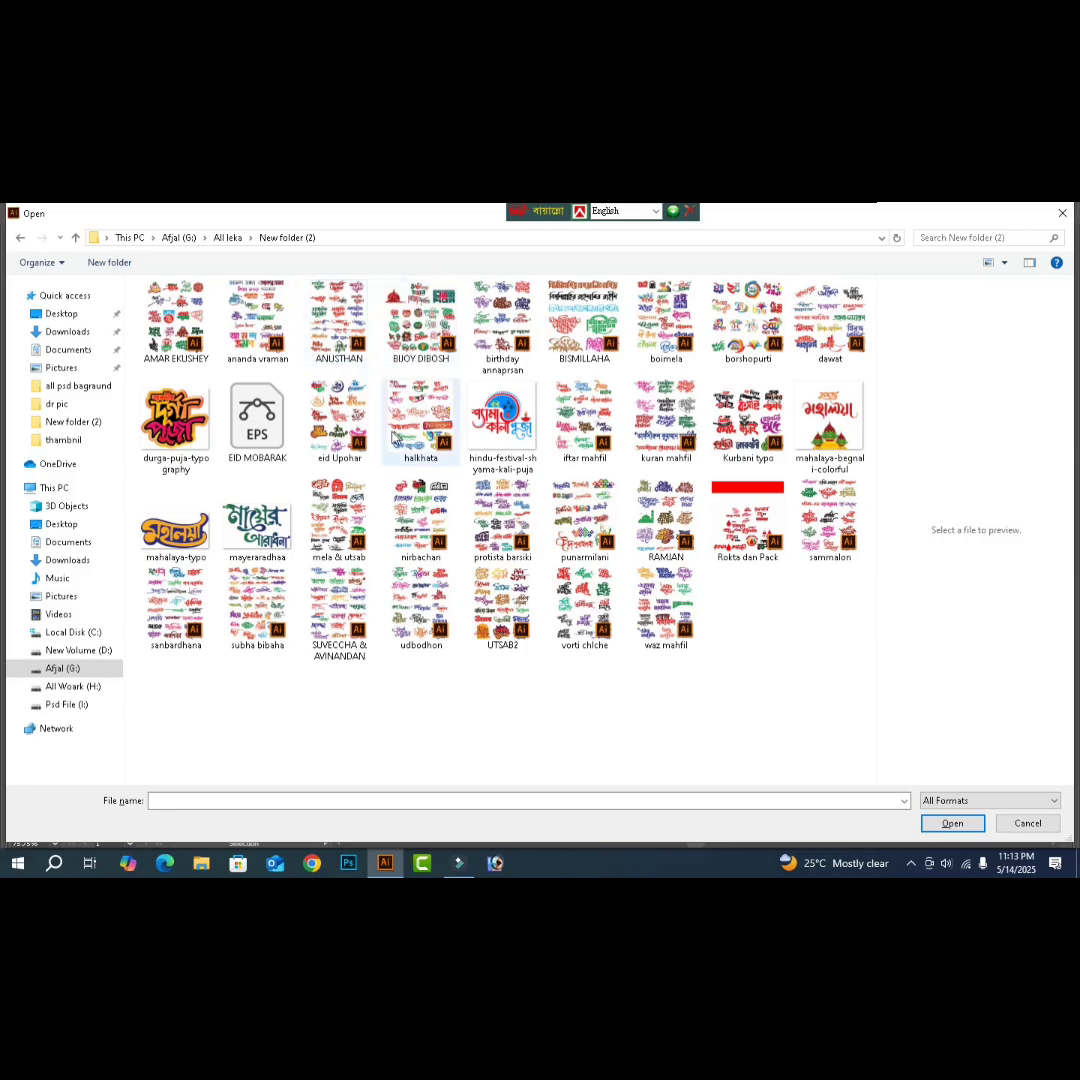
left_click(262, 430)
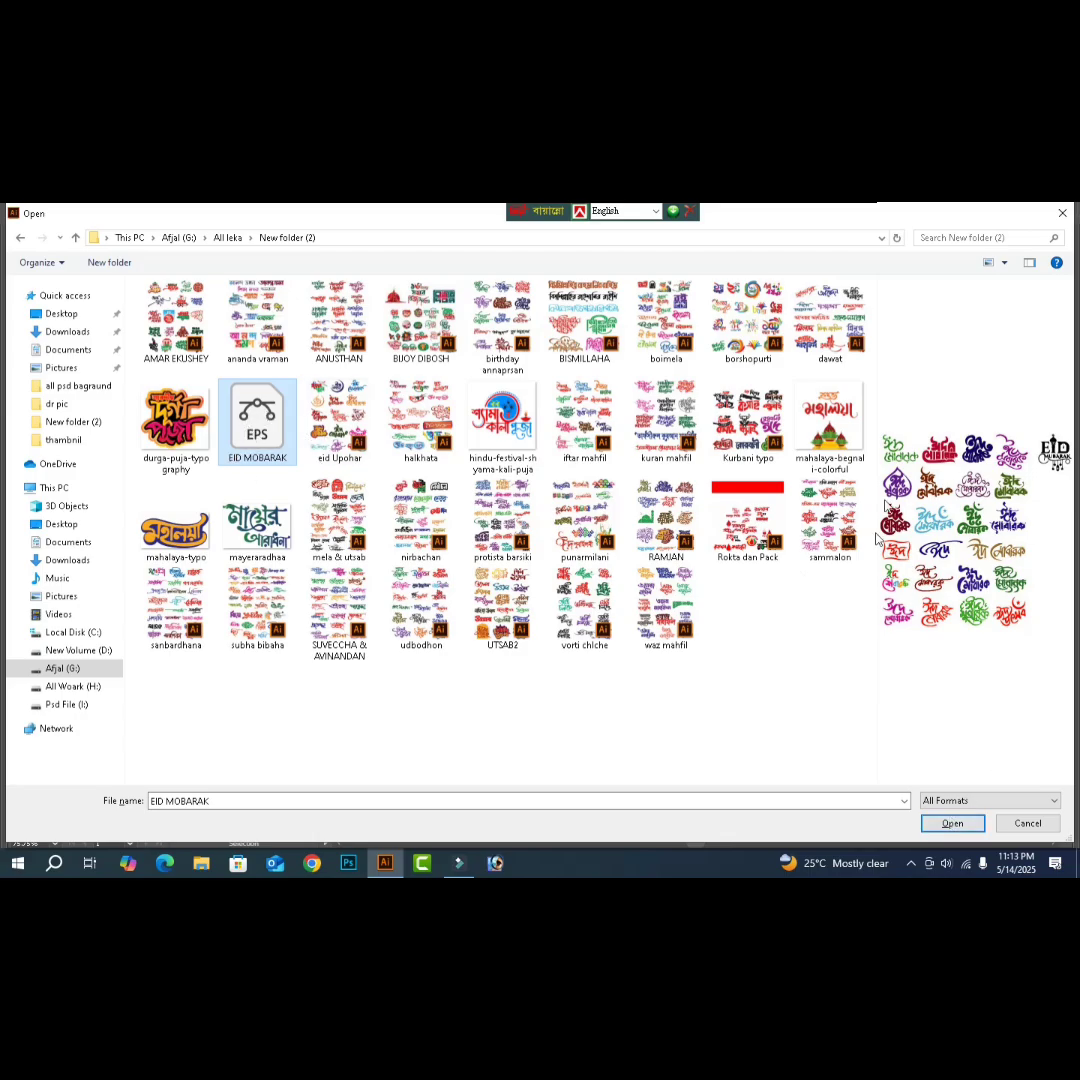
left_click(952, 823)
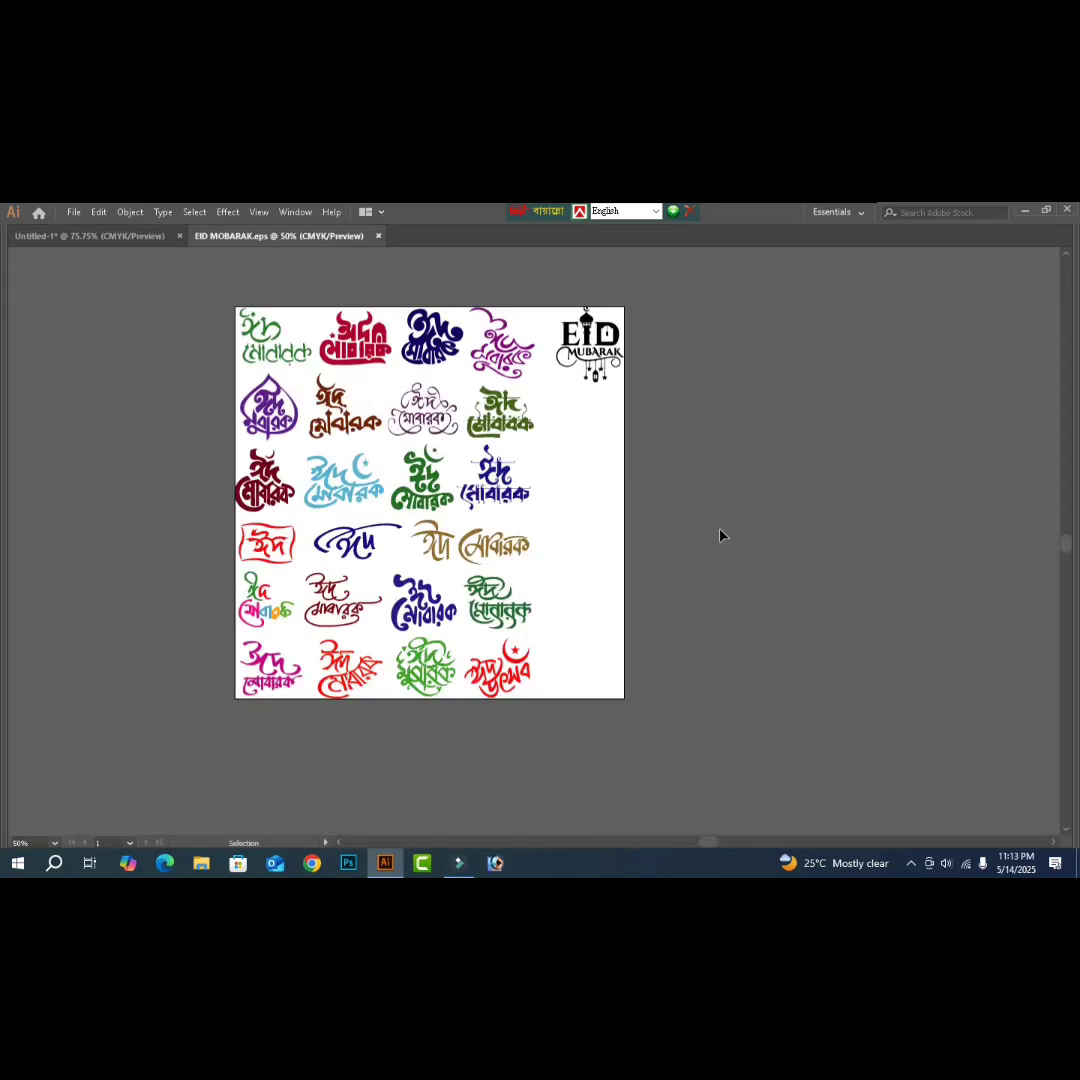
- Duplicate the red mosque-and-star Eid Mubarak lettering and cut the copy to the clipboard
key("v")
left_click(347, 360)
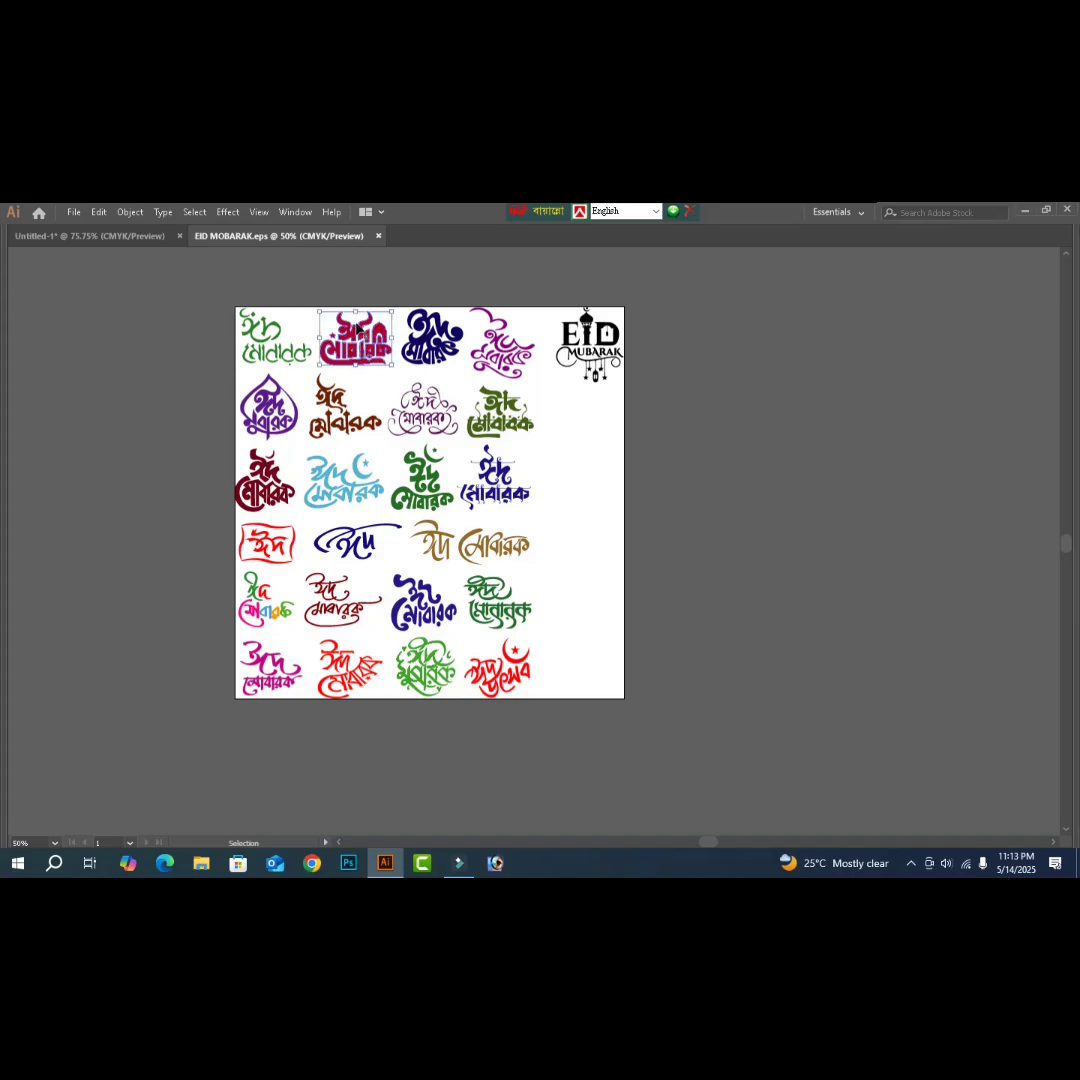
left_click_drag(360, 342, 264, 577)
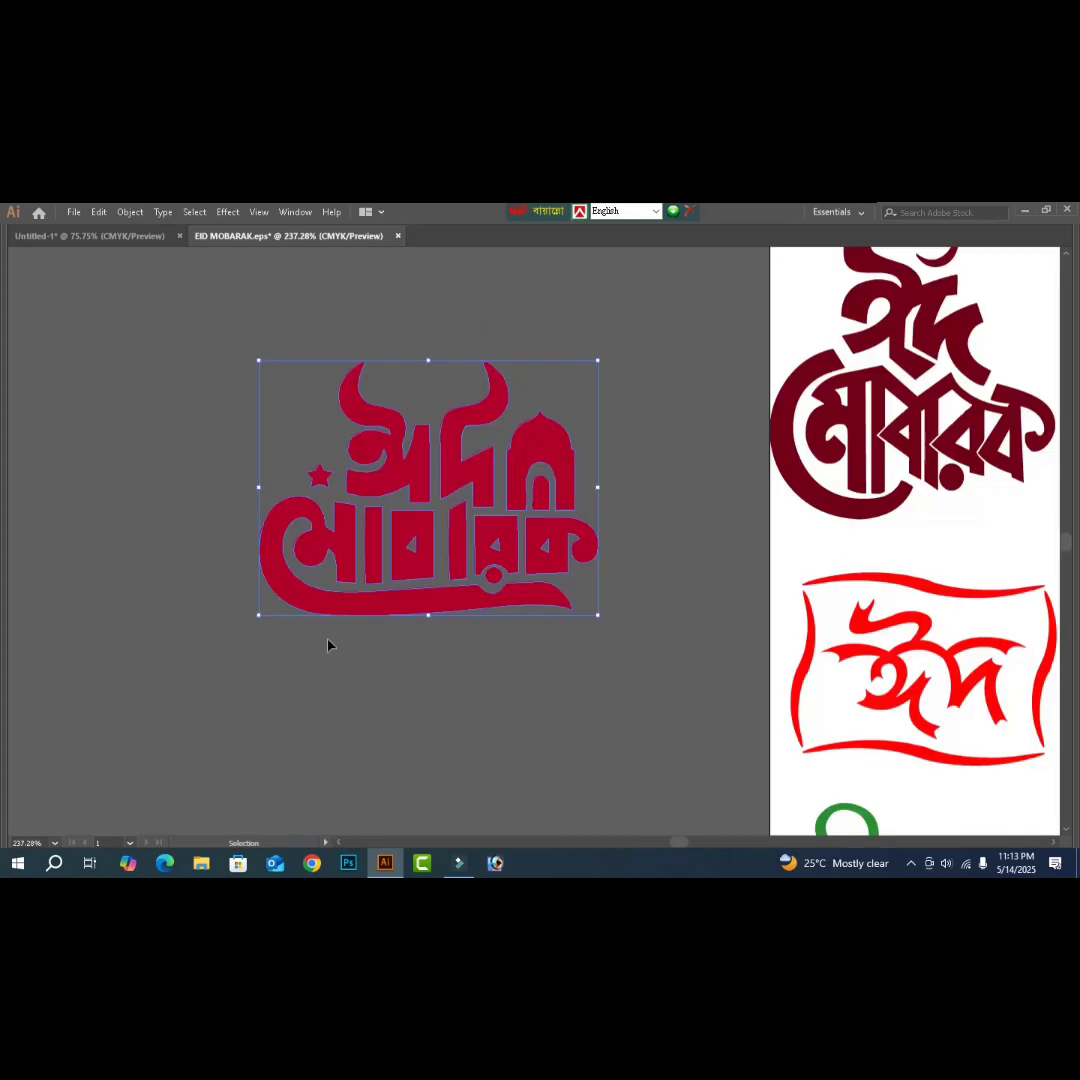
left_click(427, 718)
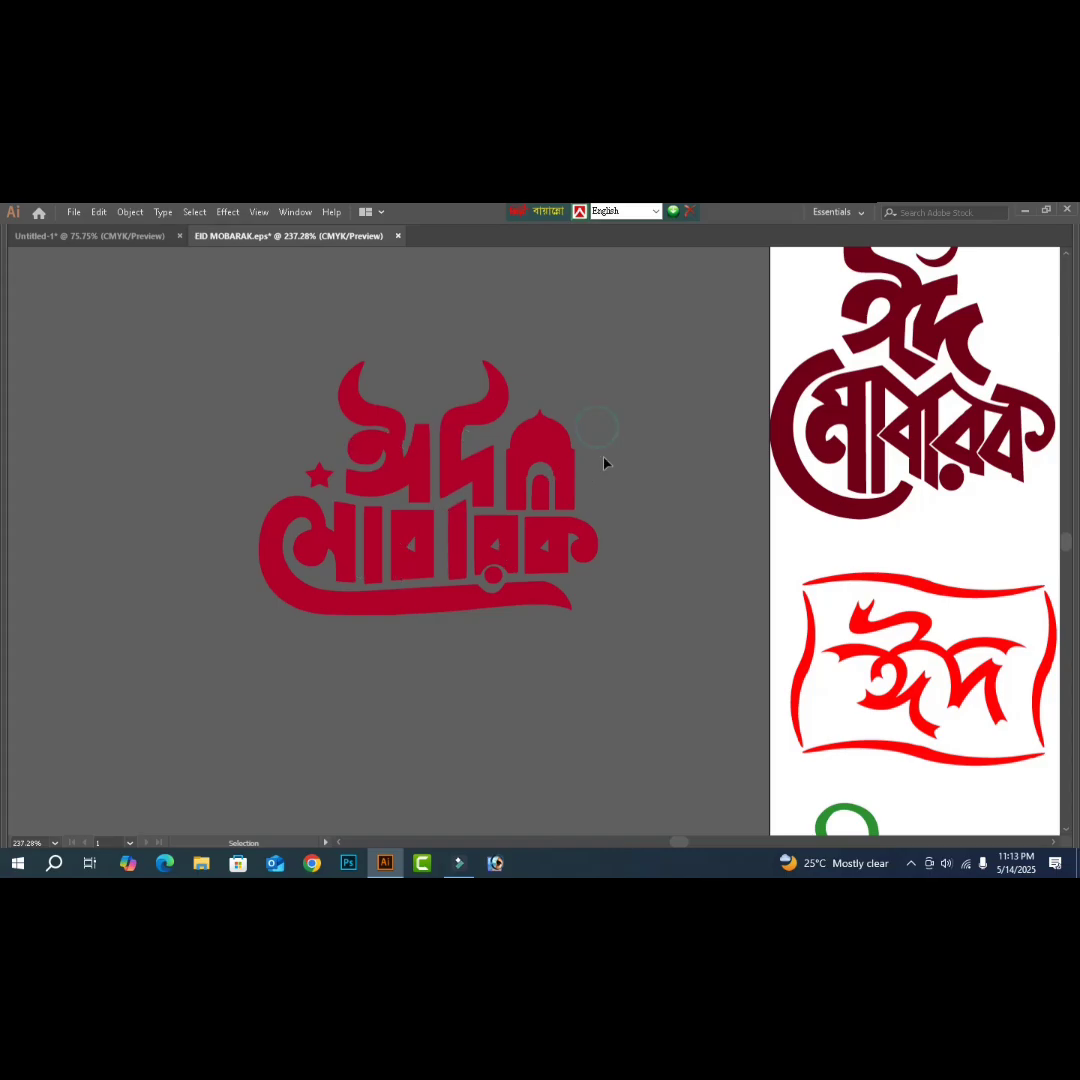
left_click_drag(586, 373, 181, 702)
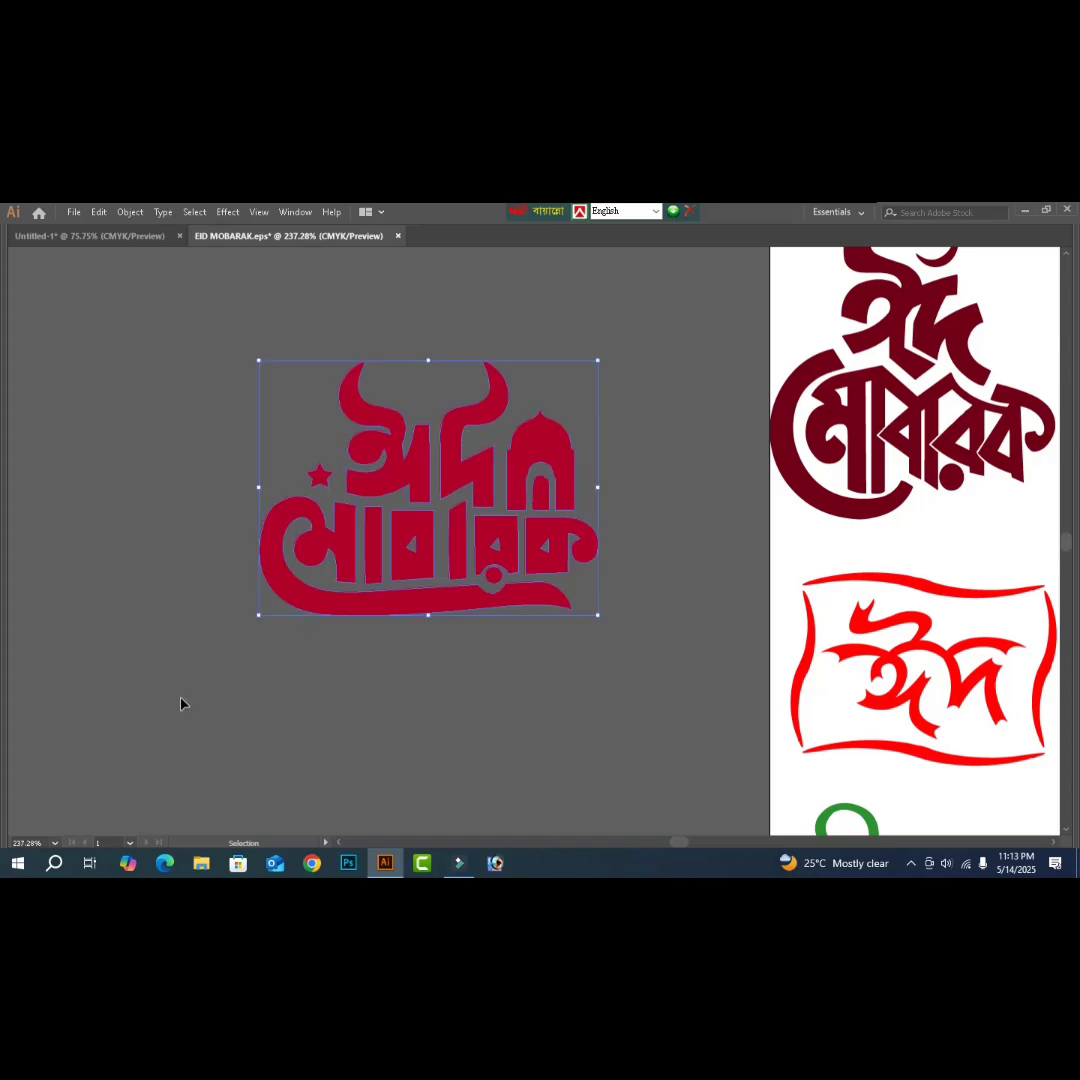
key("a")
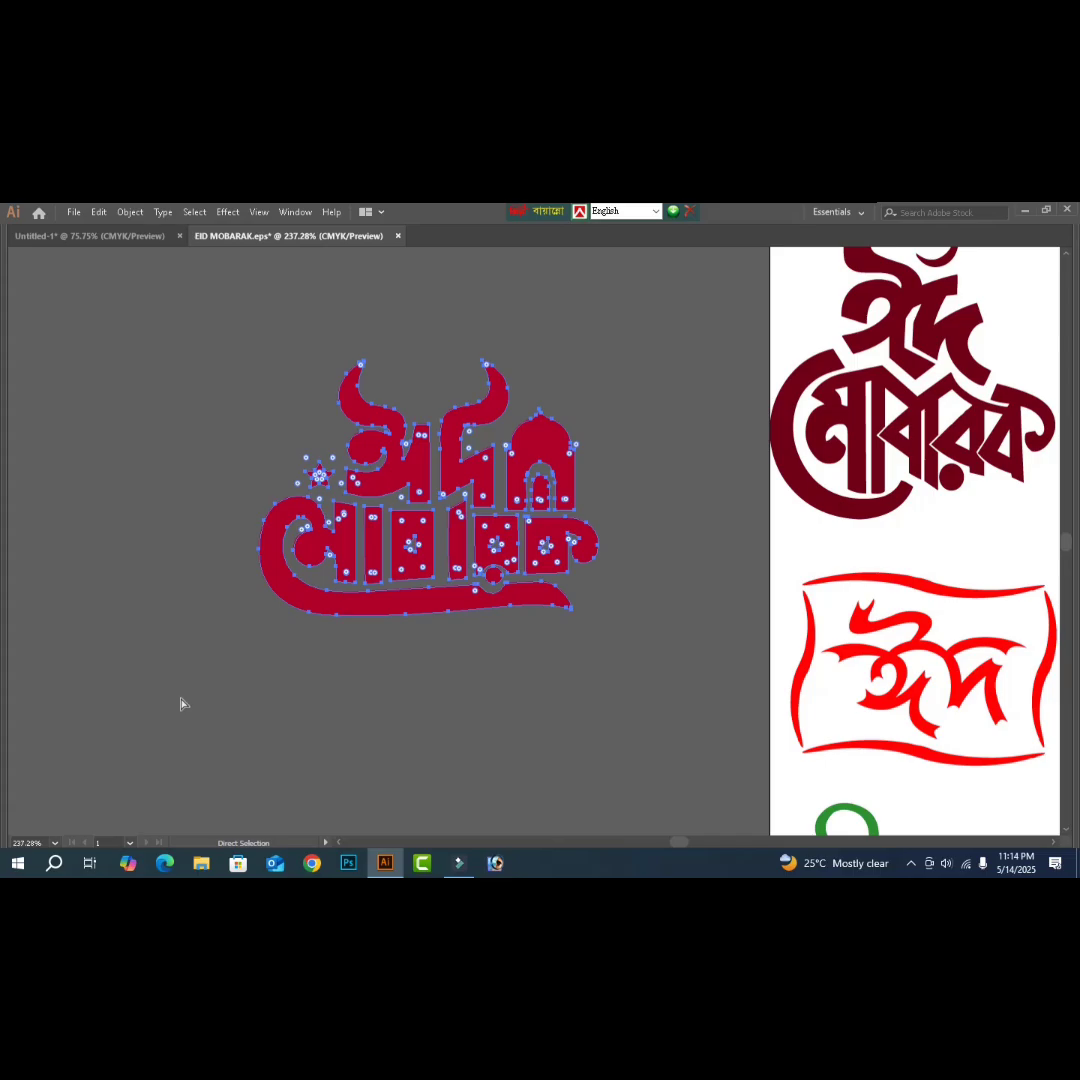
key("ctrl+x")
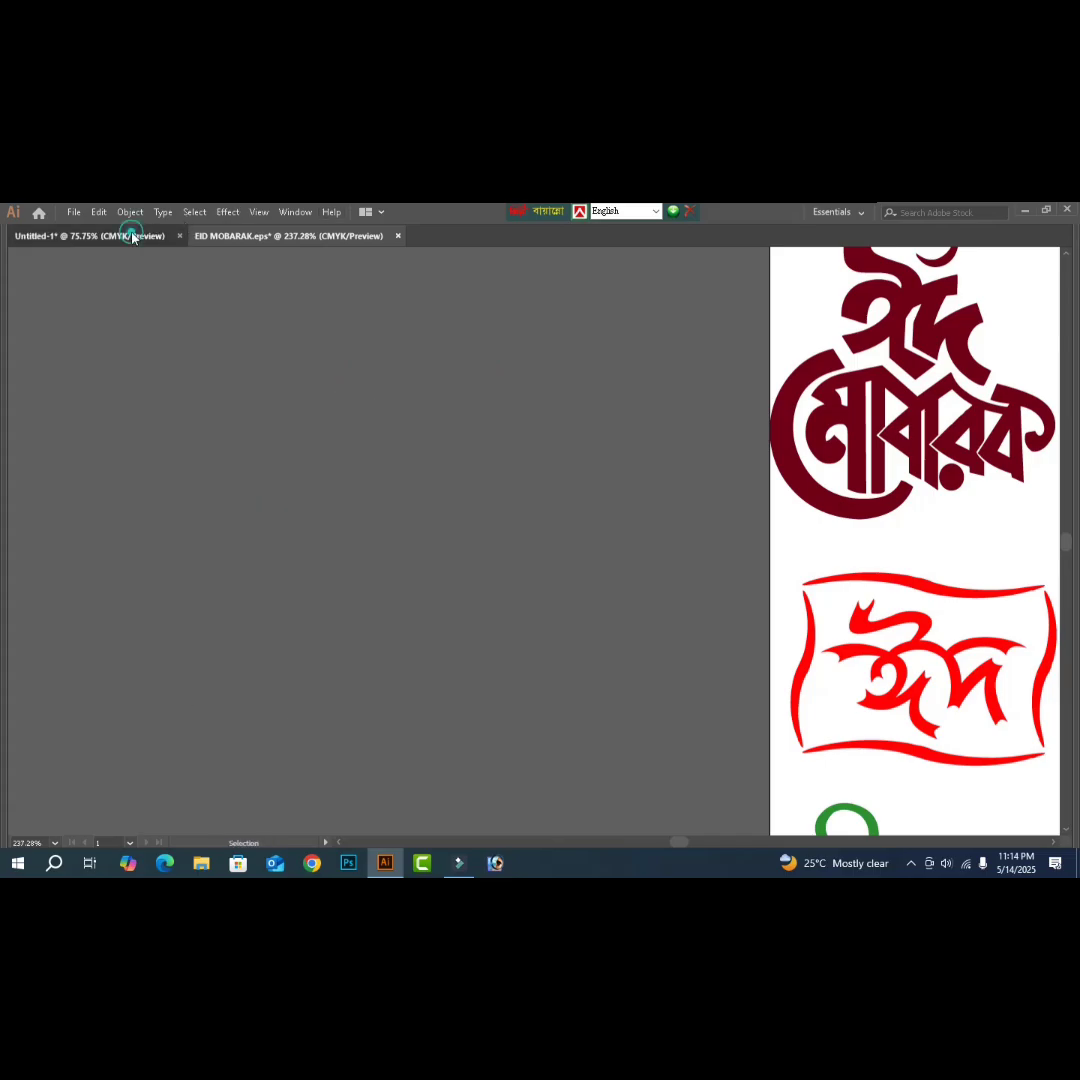
- Paste the red Eid Mubarak lettering into the poster and place it lower left
left_click(133, 236)
left_click(876, 541)
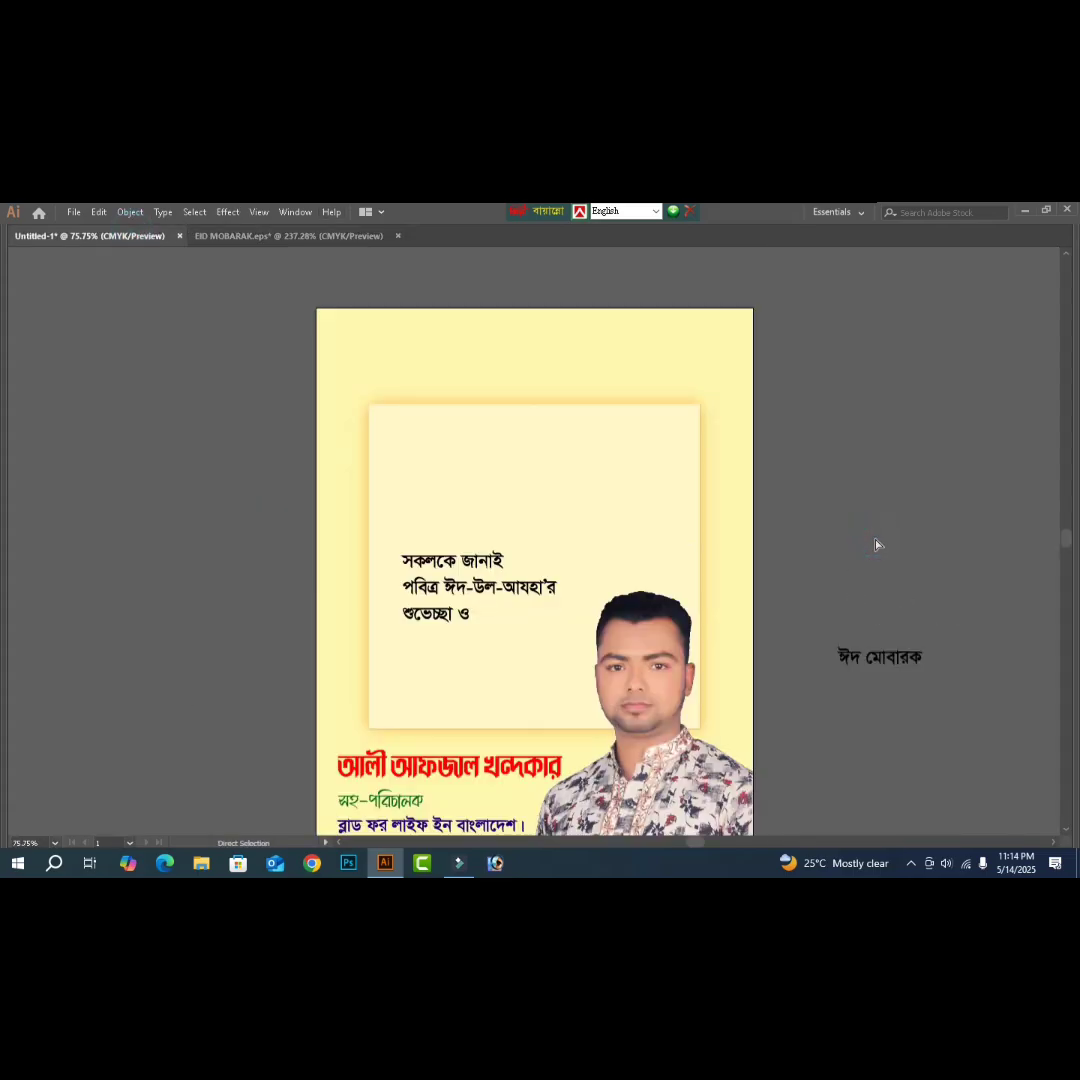
key("ctrl+v")
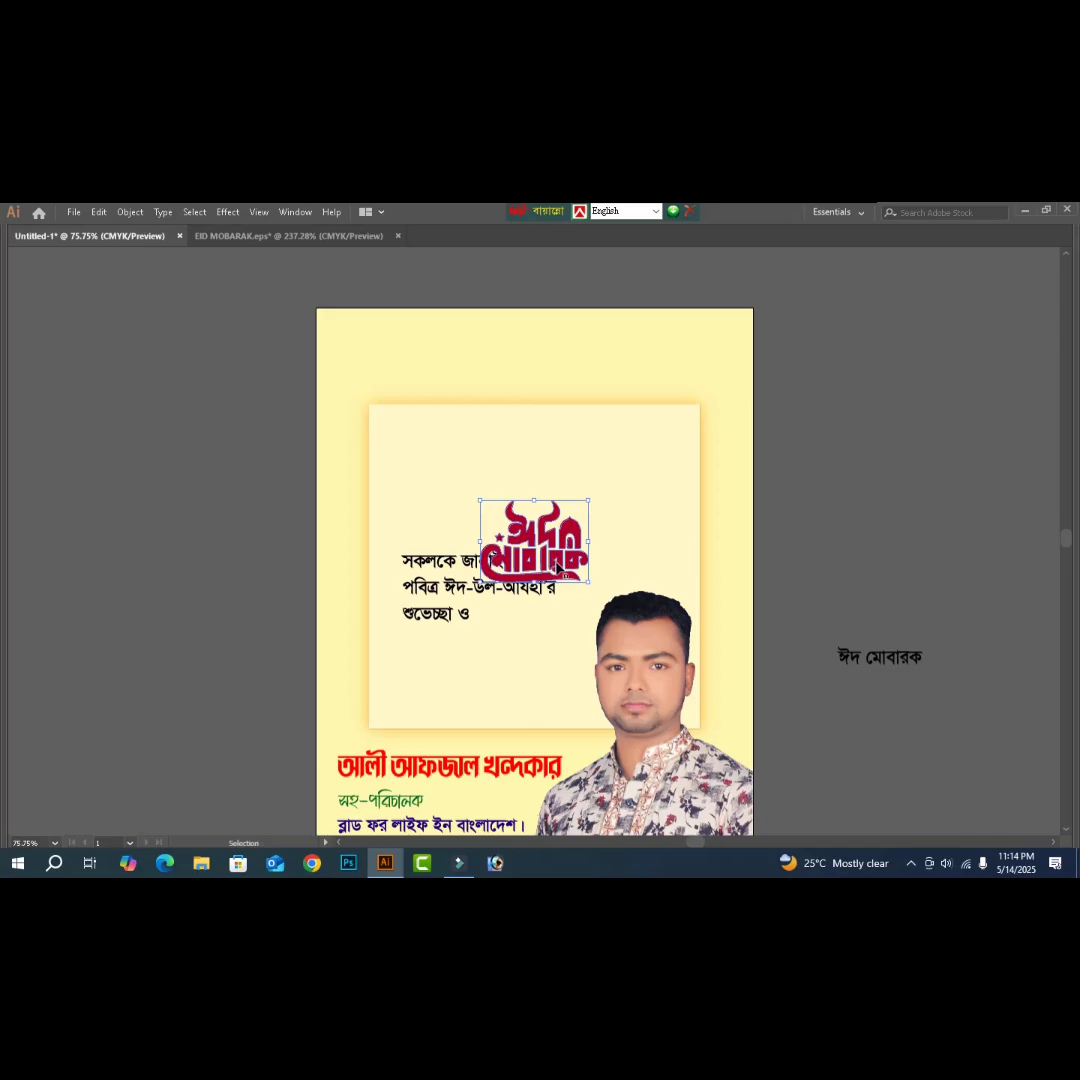
left_click_drag(561, 567, 521, 673)
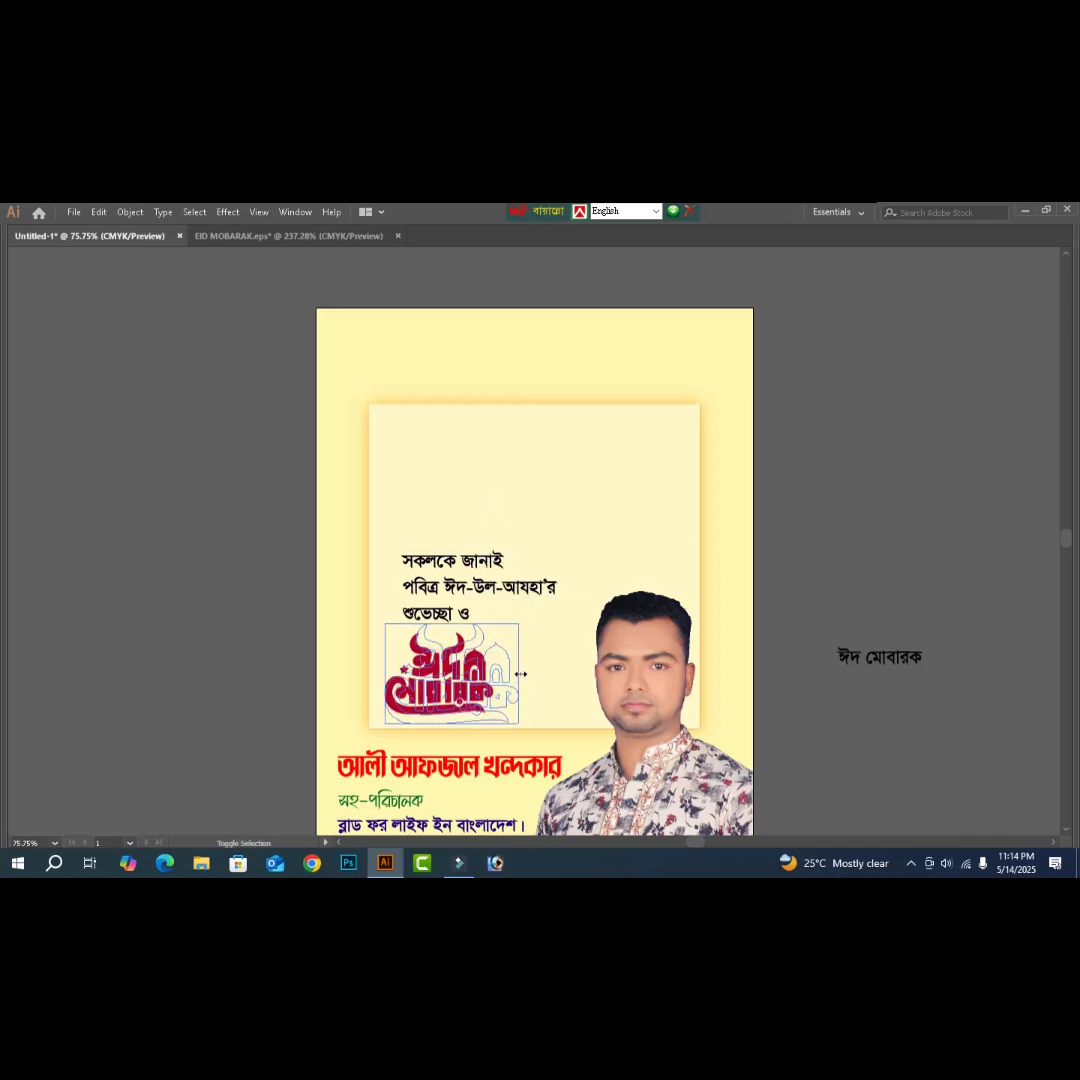
- Nudge the Eid Mubarak artwork left and raise the greeting text block slightly
key("Left")
key("Left")
key("Left")
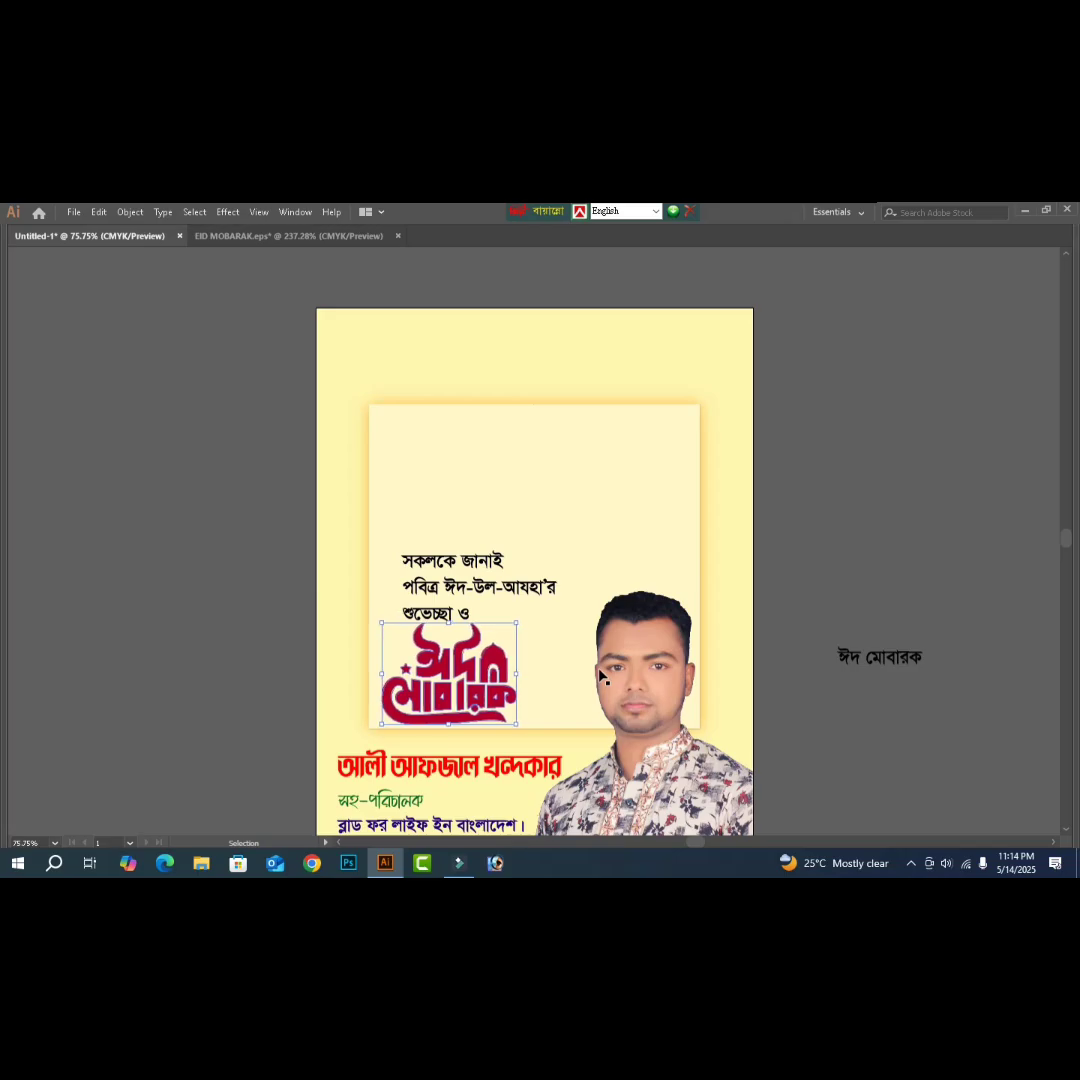
left_click(904, 578)
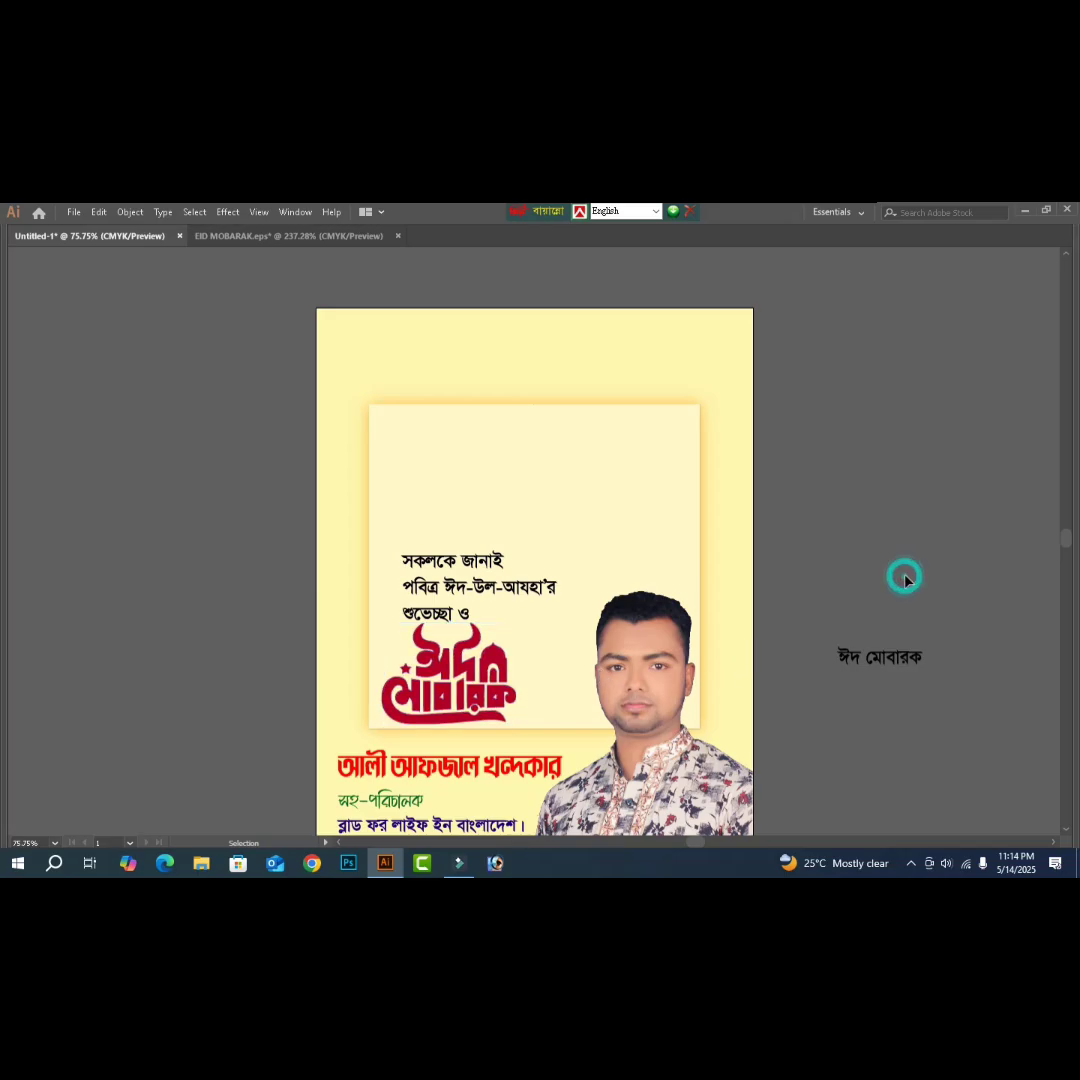
left_click_drag(450, 618, 446, 603)
- Delete the 'শুভেচ্ছা ও' line from the greeting text block
triple_click(440, 598)
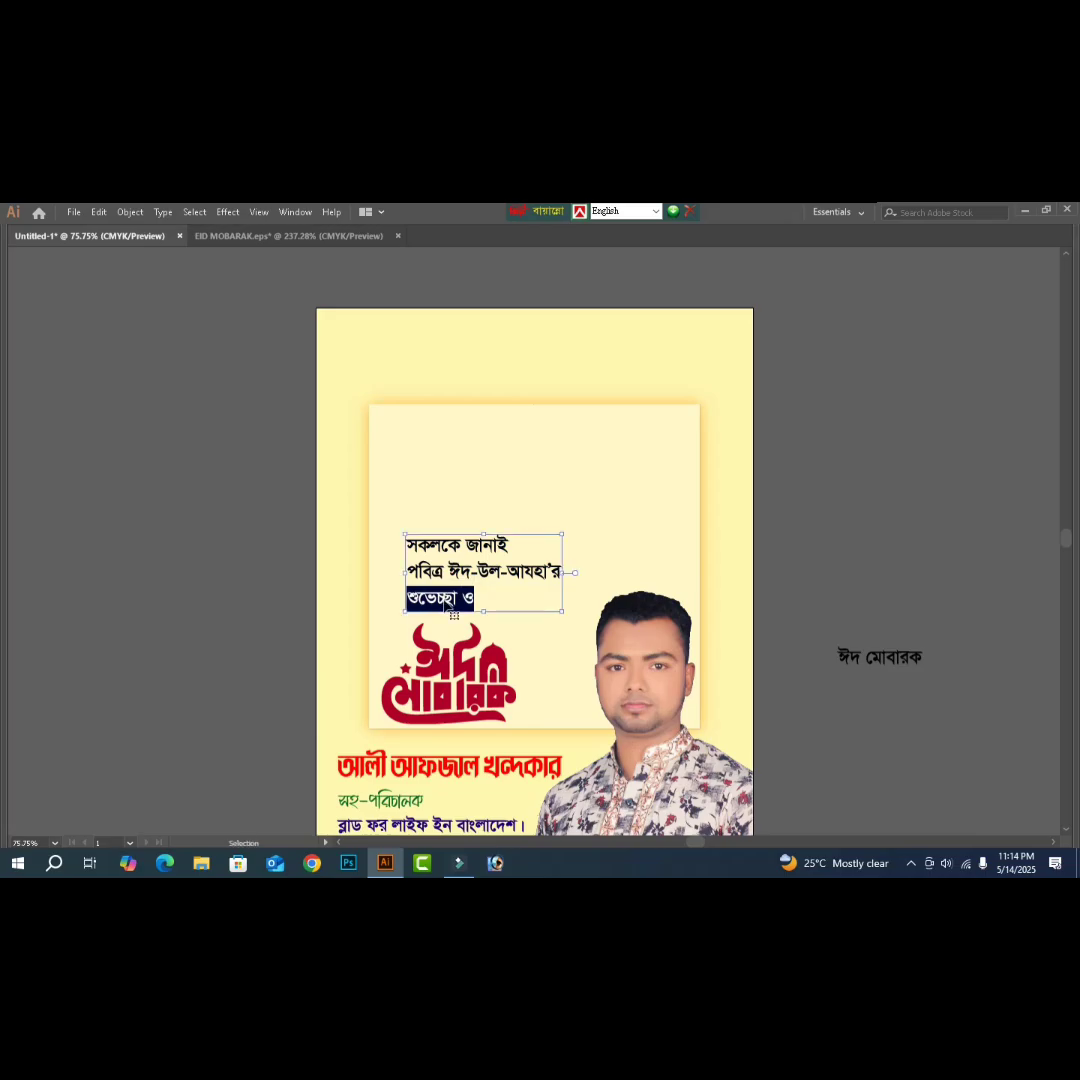
key("BackSpace")
key("Escape")
- Create new text 'শুভেচ্ছা' with 'ও' on a separate line, and move শুভেচ্ছা beneath the greeting
left_click(855, 558)
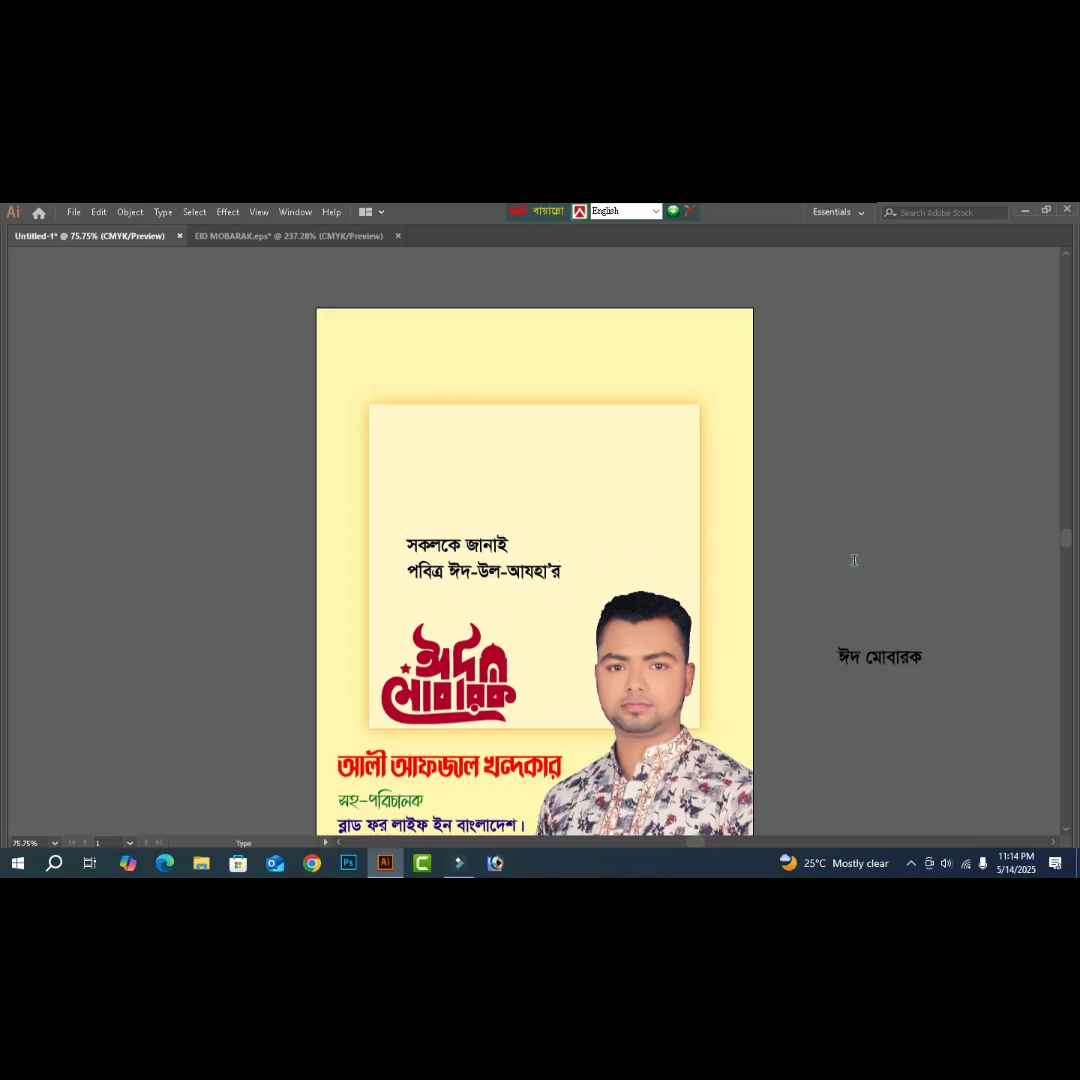
type("শুভেচ্ছা ও")
left_click_drag(904, 556, 945, 558)
key("BackSpace")
key("Return")
type("ও")
left_click(937, 597)
left_click_drag(890, 562, 470, 628)
key("Tab")
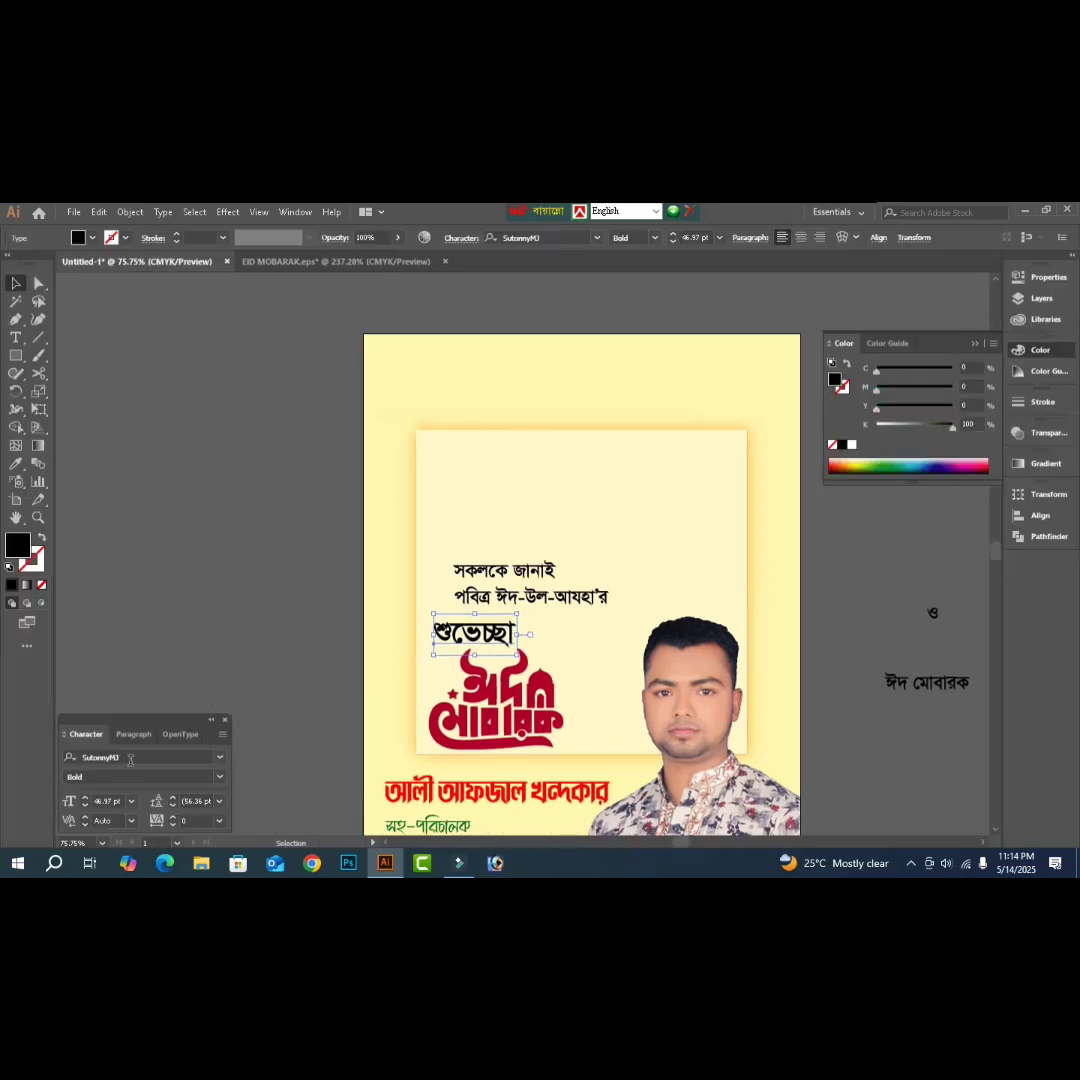
- Preview the Li-series Bangla fonts on শুভেচ্ছা from the Character panel font field
left_click(130, 757)
type("li")
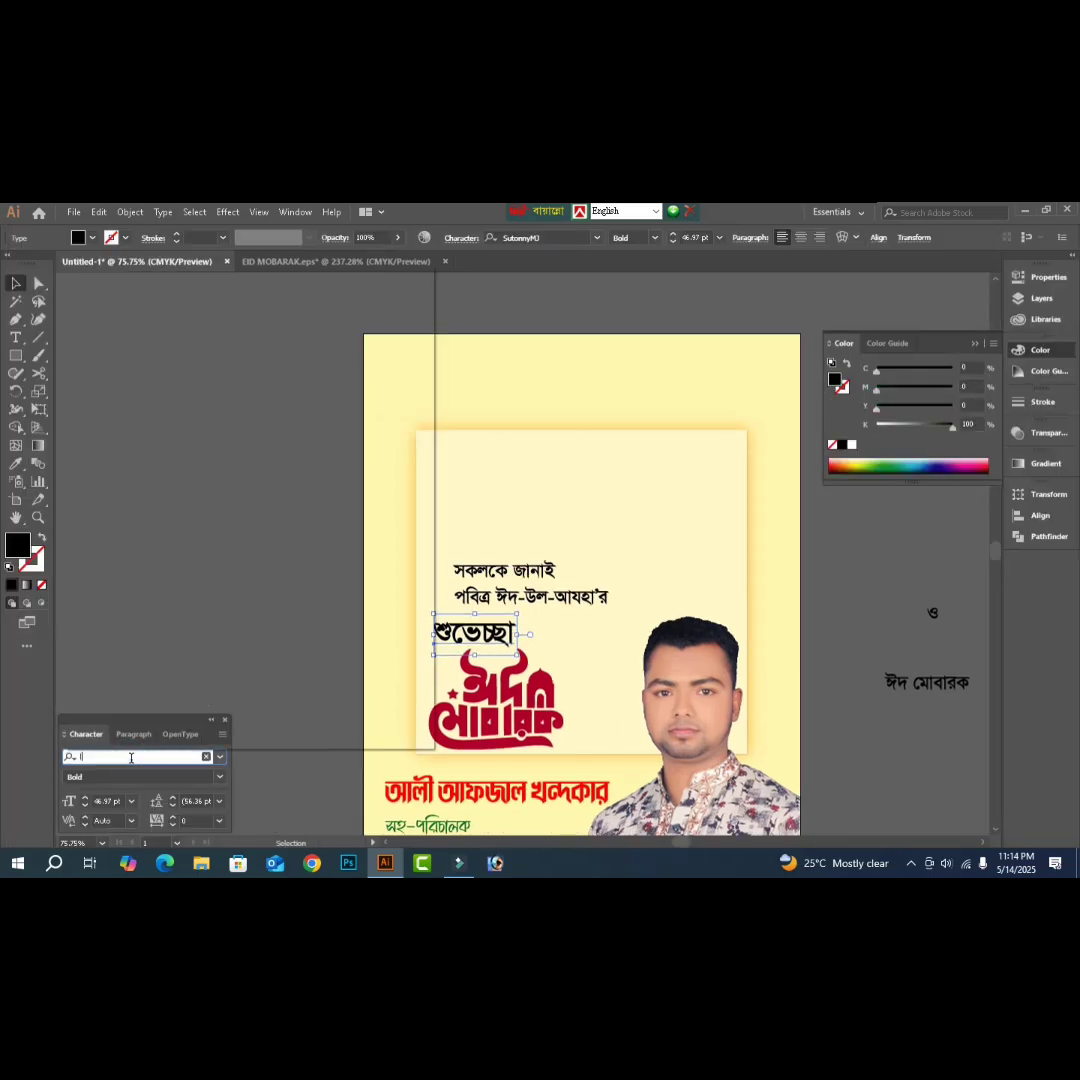
key("Down")
key("Down")
key("Down")
key("Down")
key("Down")
key("Down")
key("Down")
key("Down")
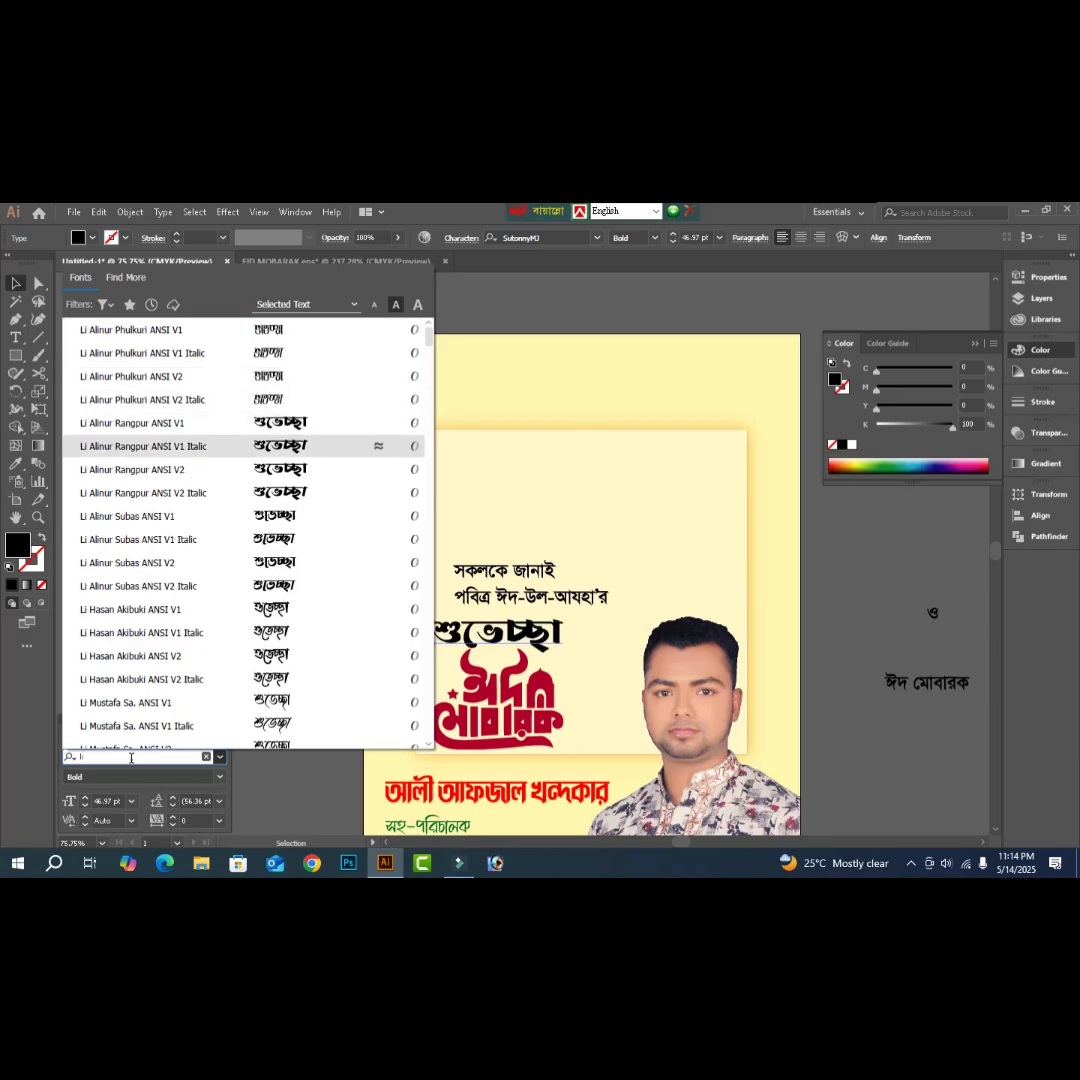
key("Down")
key("Down")
key("Down")
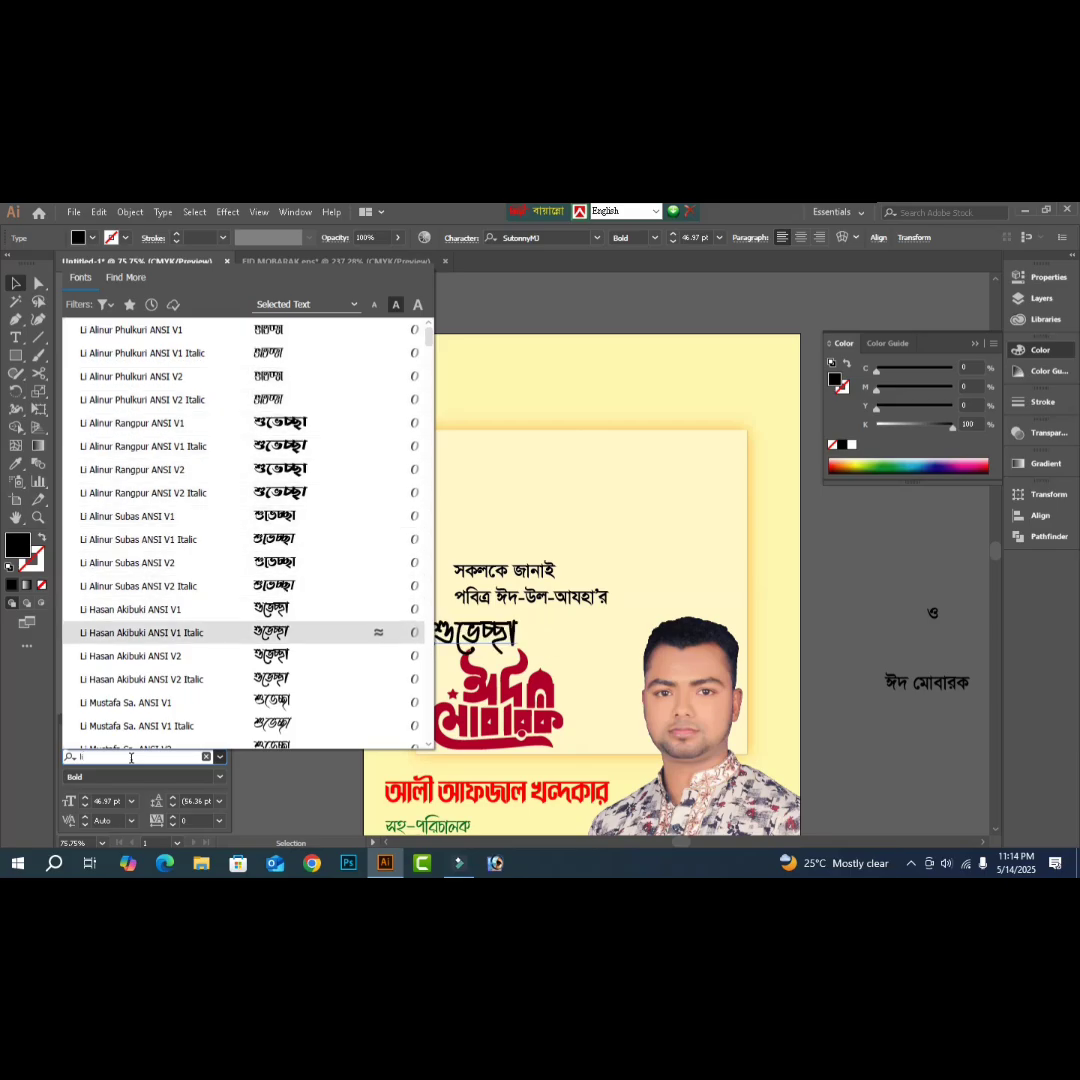
key("Down")
key("Down")
key("Down")
key("Down")
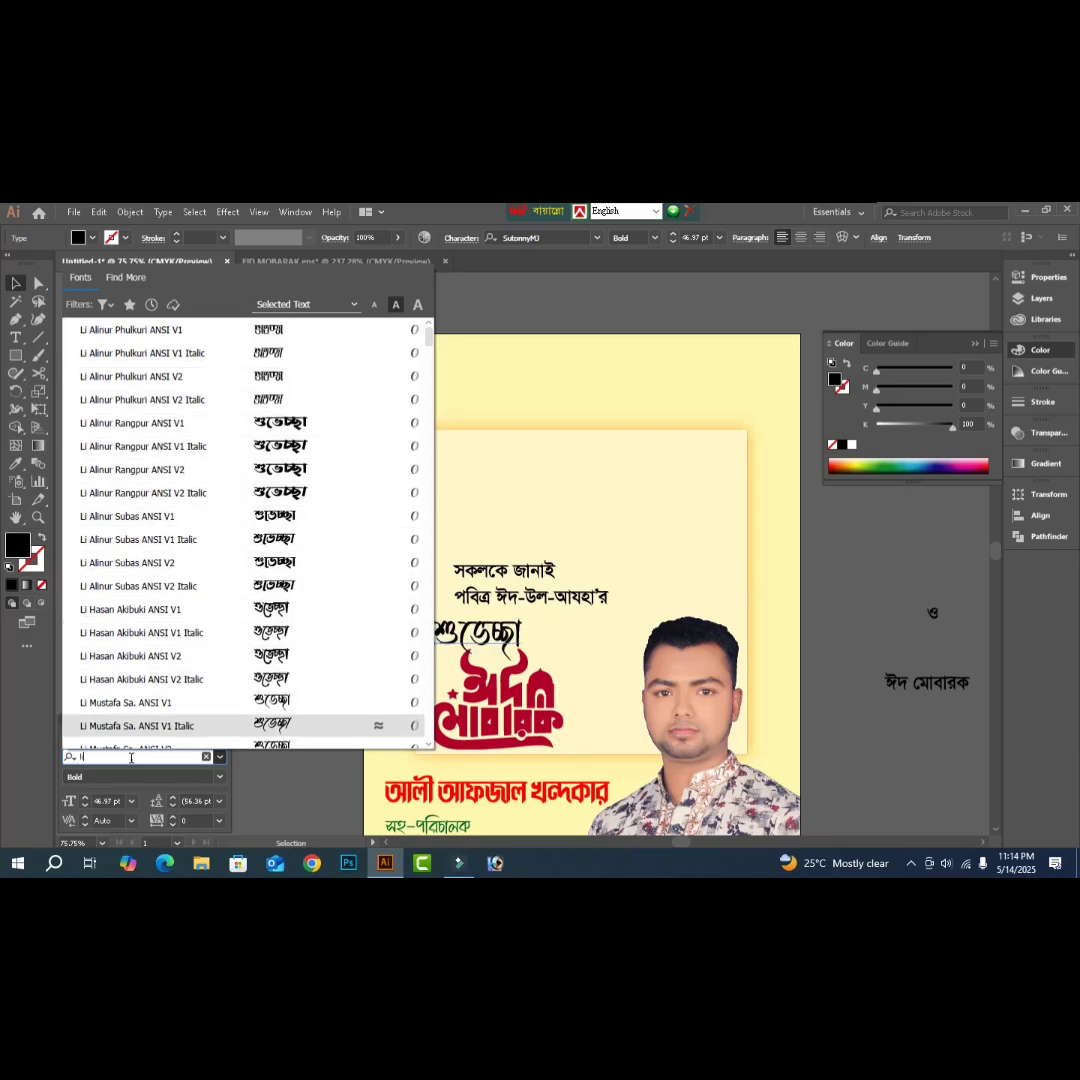
key("Up")
key("Down")
key("Down")
key("Down")
key("Down")
key("Down")
key("Down")
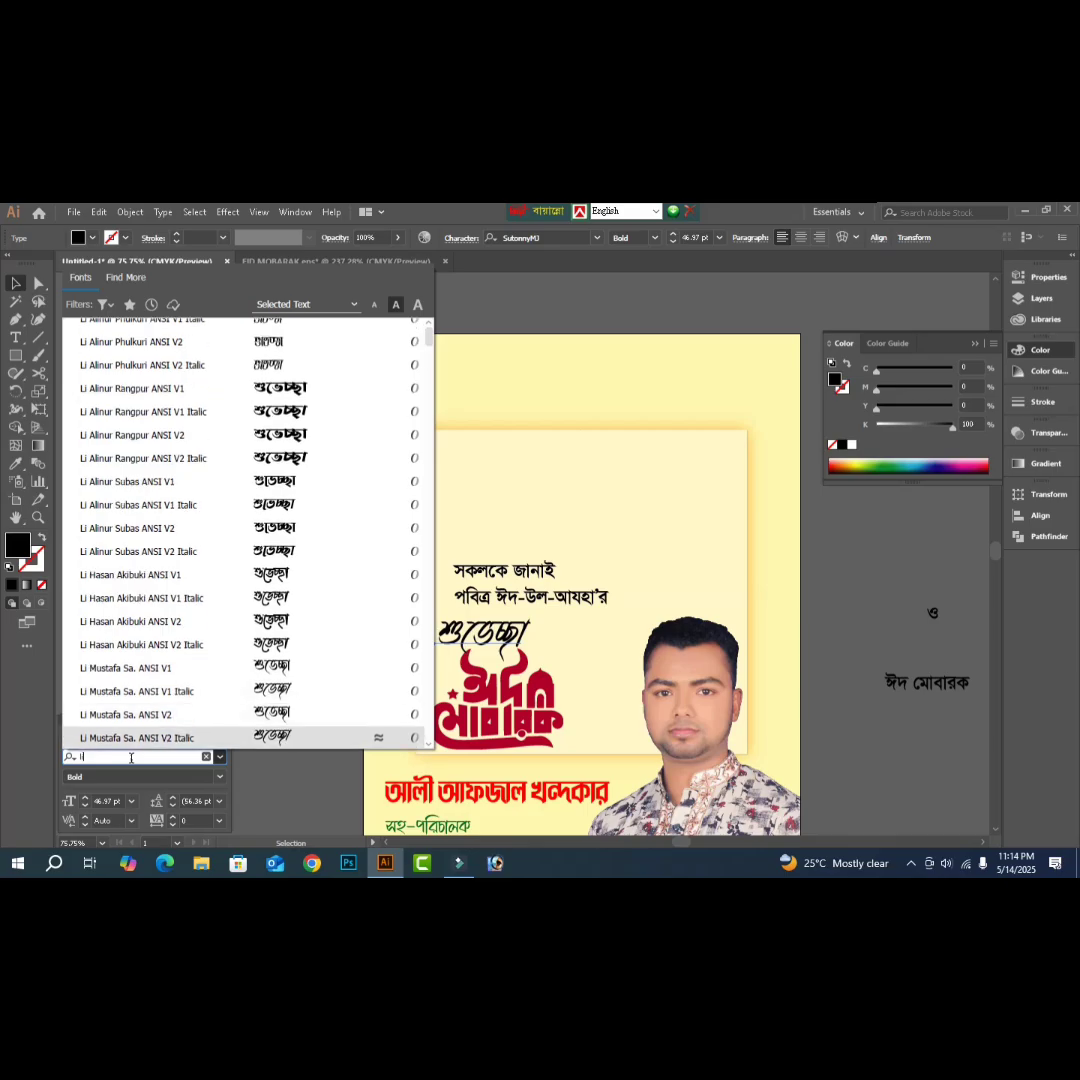
key("Down")
key("Down")
key("Down")
key("Down")
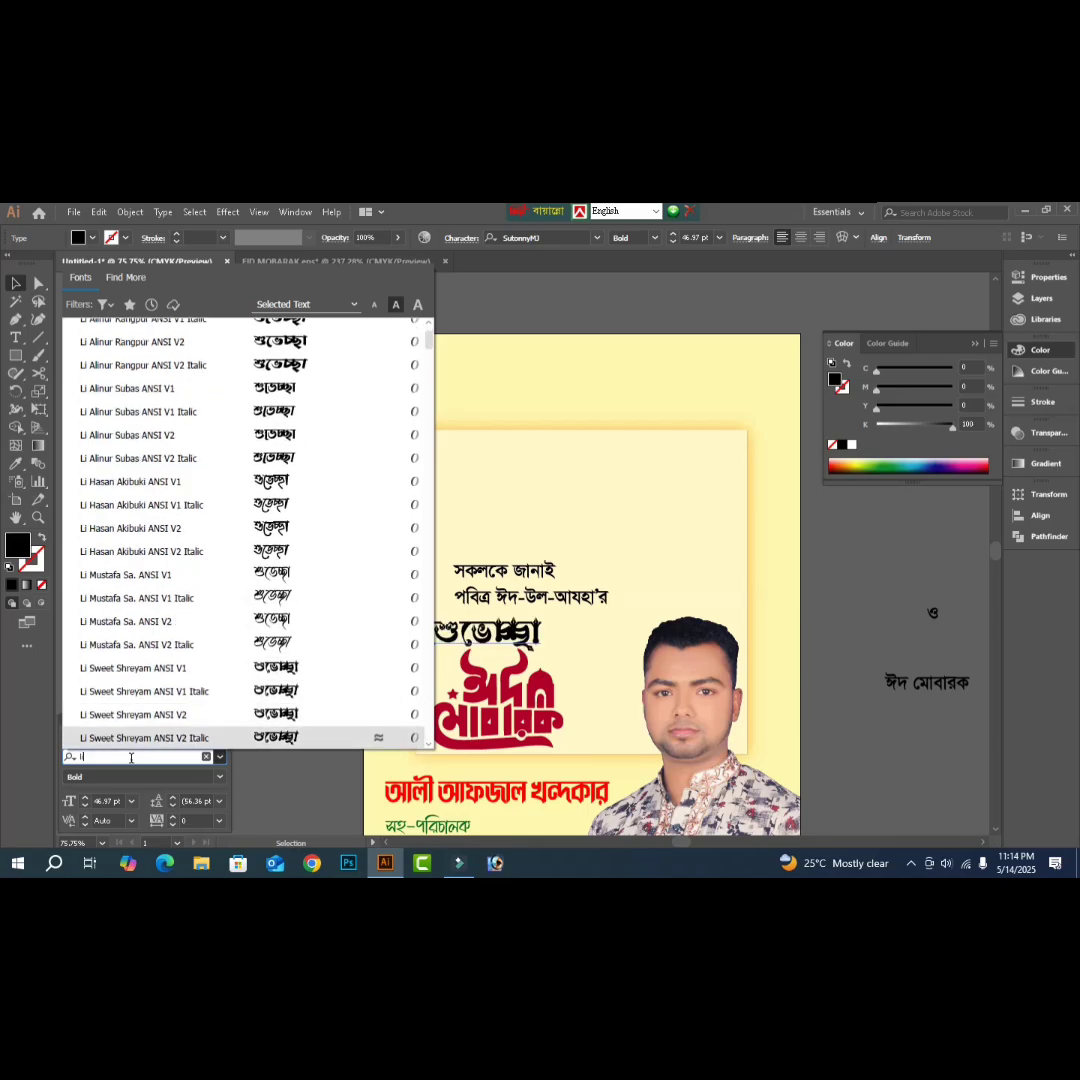
key("Down")
key("Down")
key("Down")
key("Down")
key("Down")
key("Down")
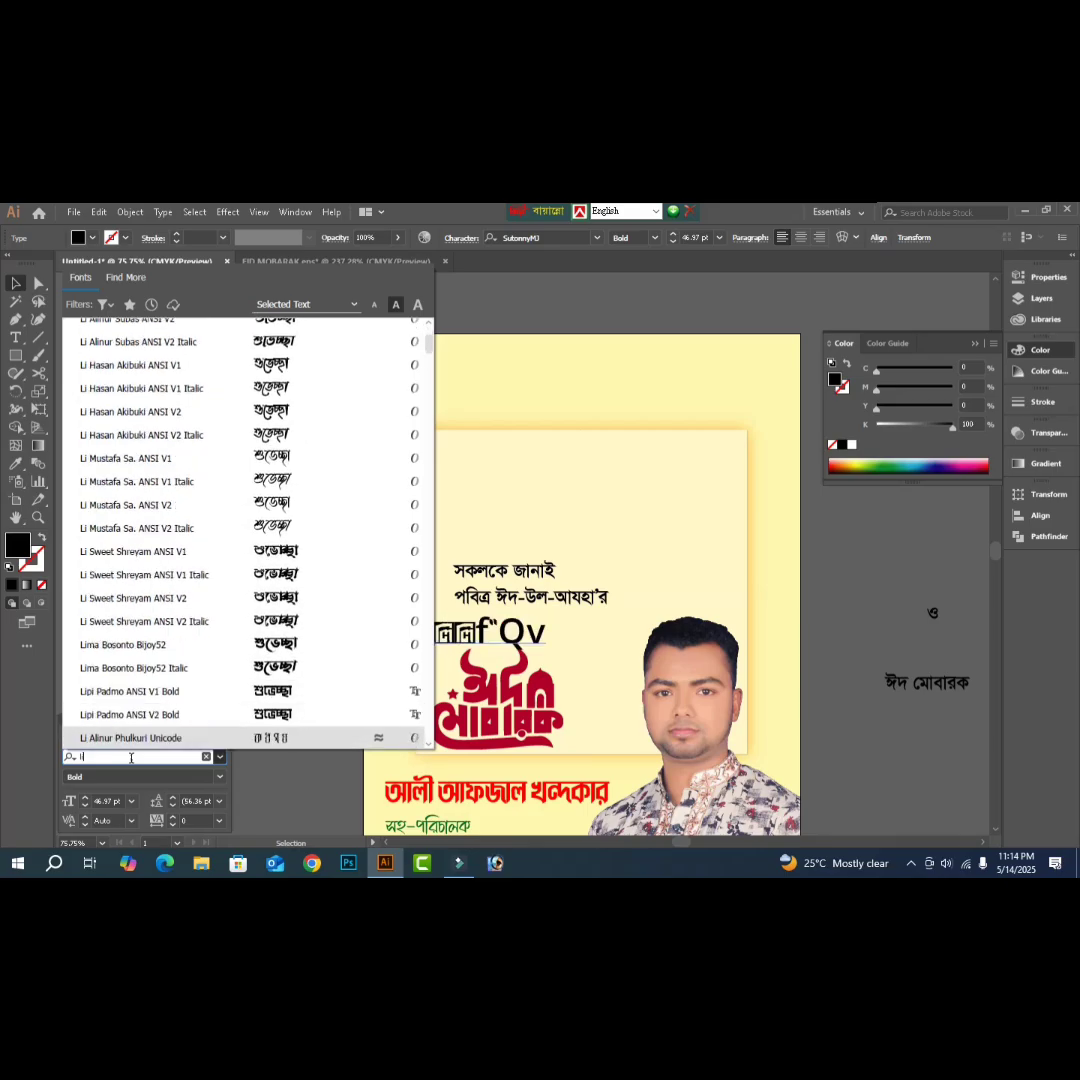
key("Down")
key("Down")
key("Down")
key("Down")
key("Down")
key("Down")
key("Down")
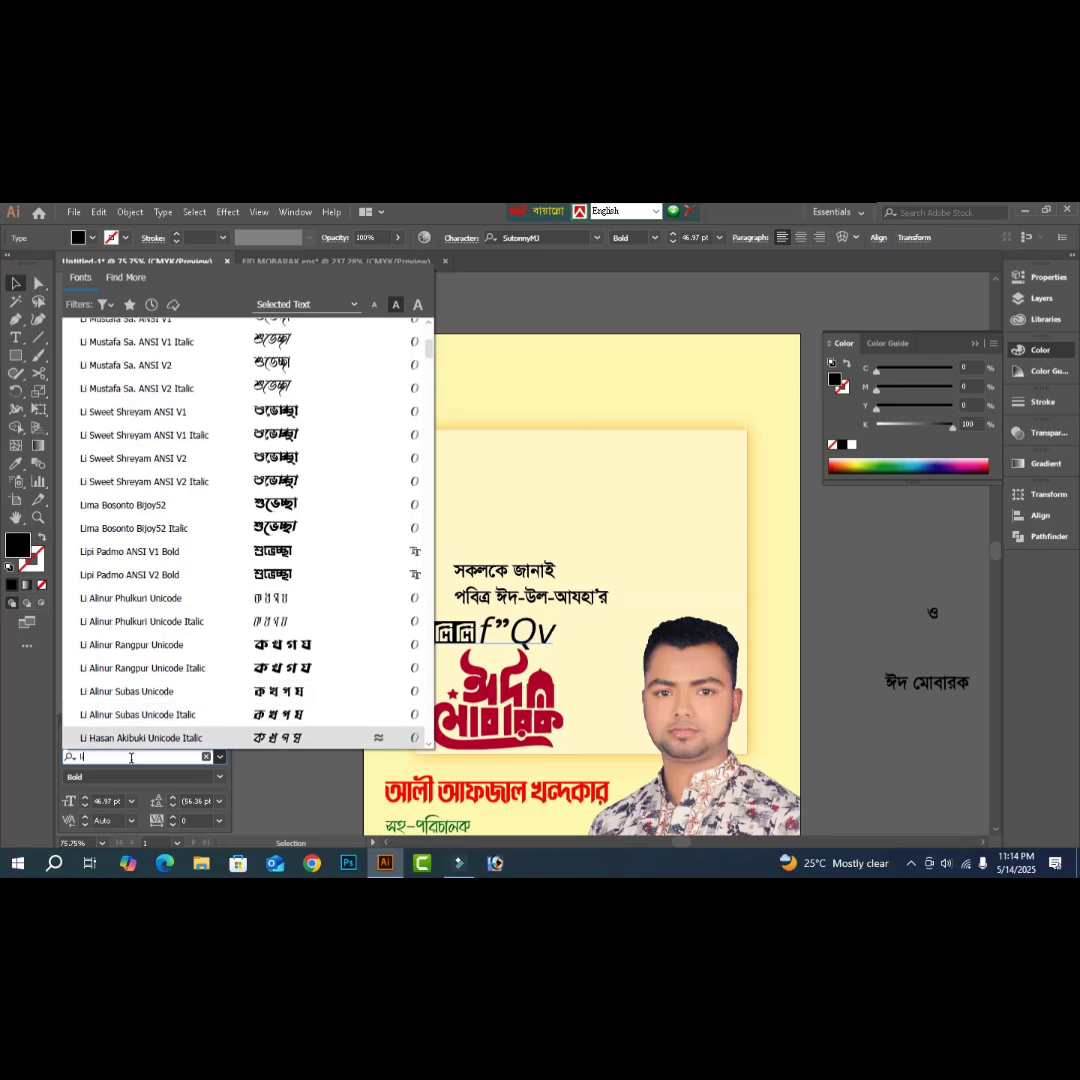
key("Up")
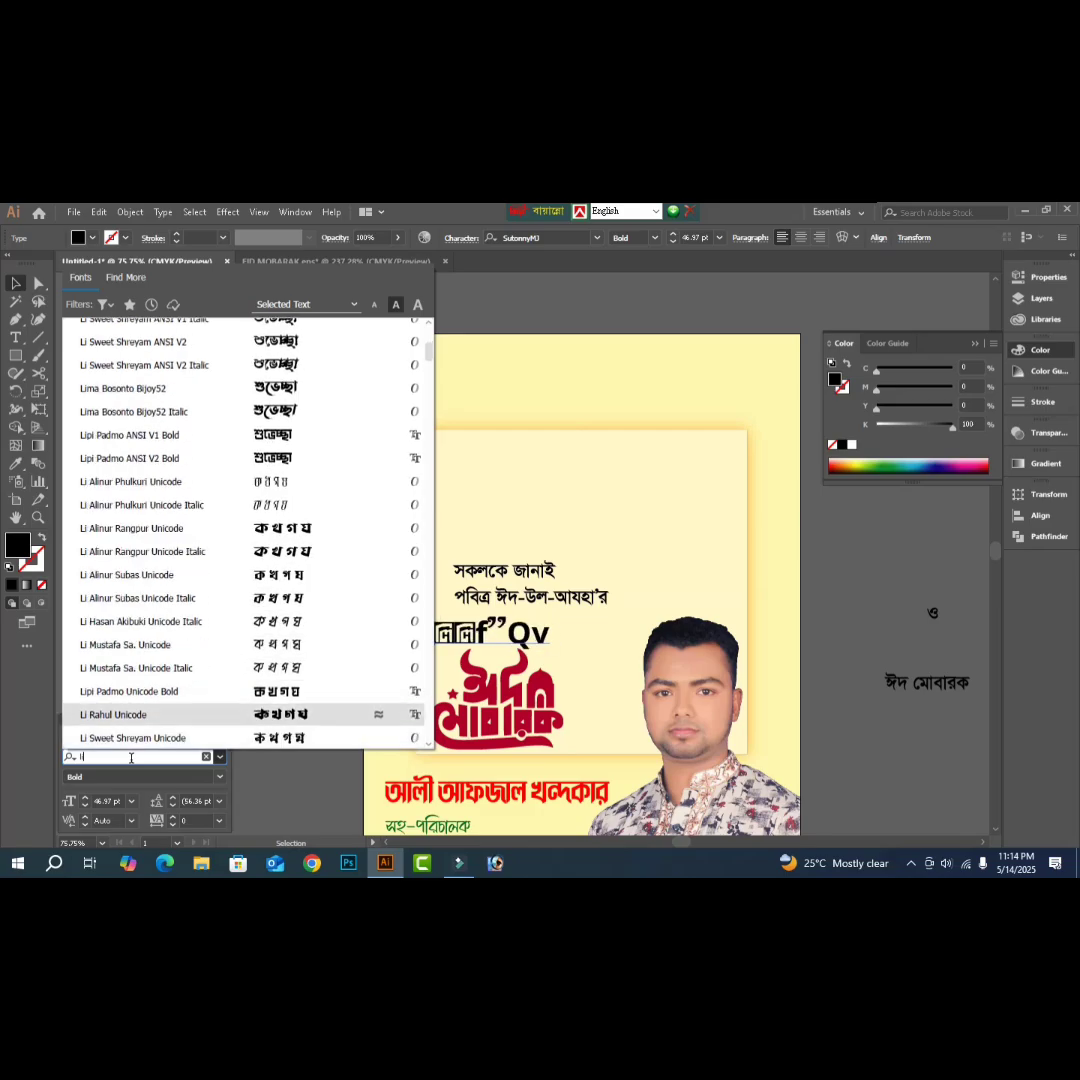
key("Down")
key("Down")
key("Down")
key("Down")
key("Down")
key("Down")
key("Down")
key("Down")
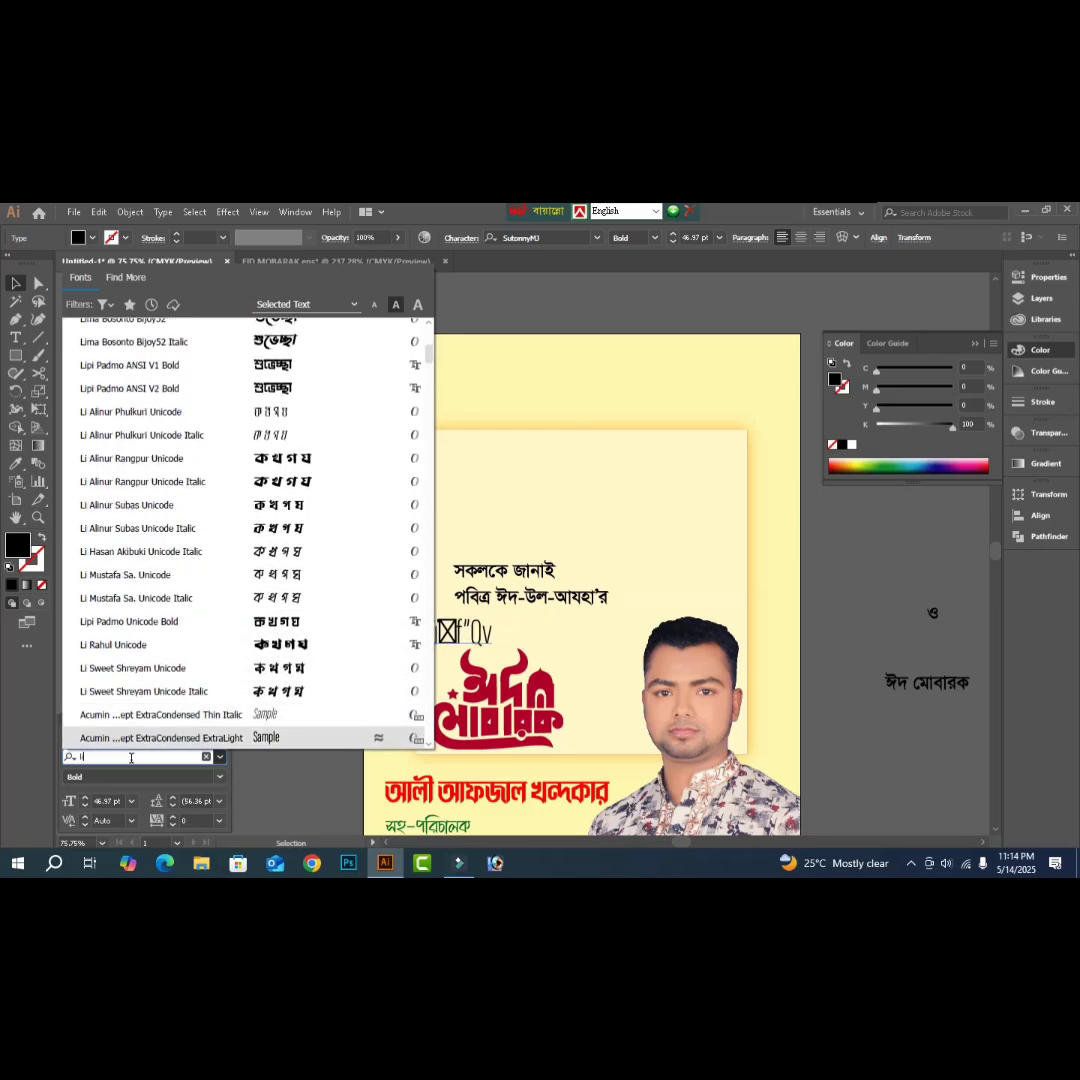
key("Up")
key("Down")
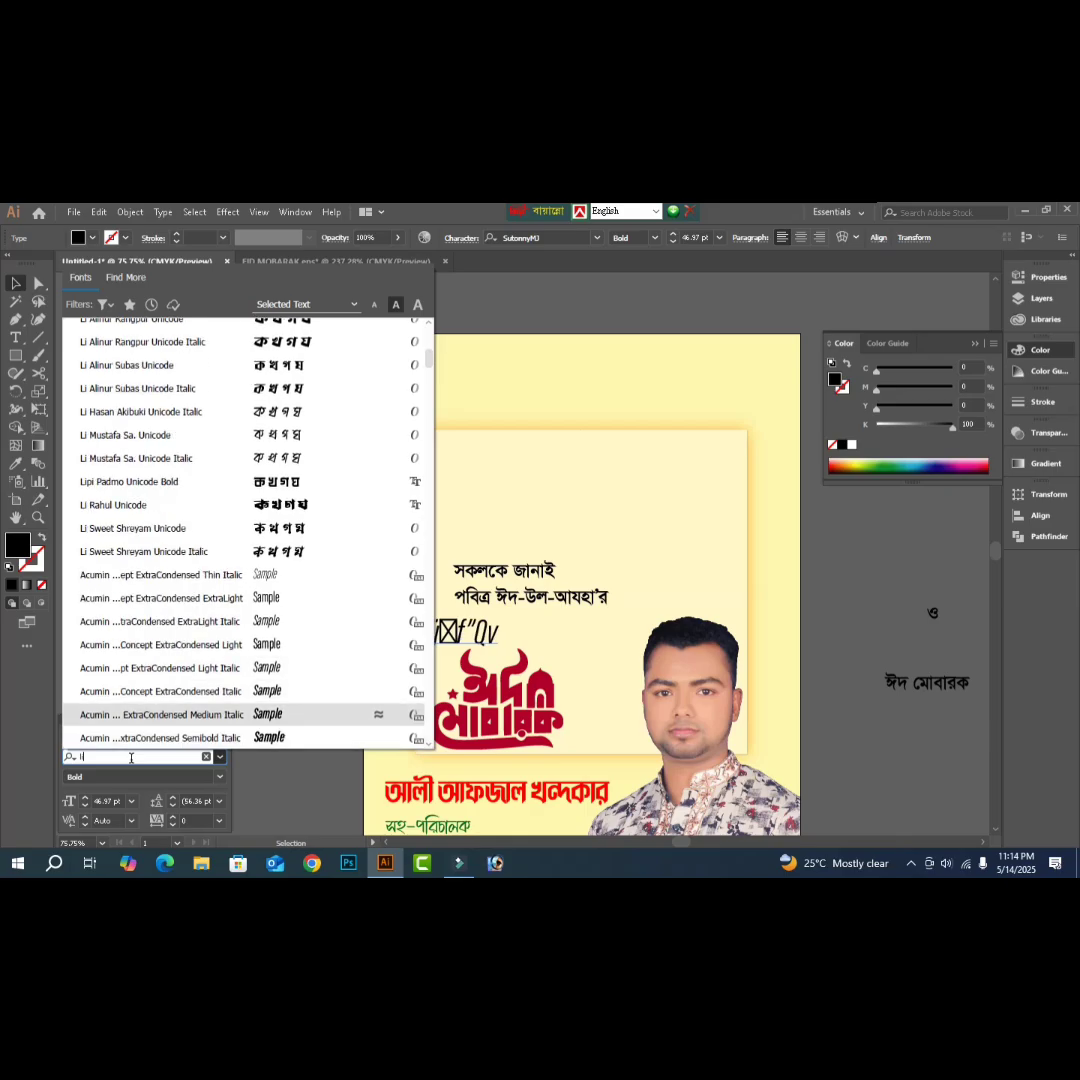
key("Down")
key("Down")
key("BackSpace")
key("BackSpace")
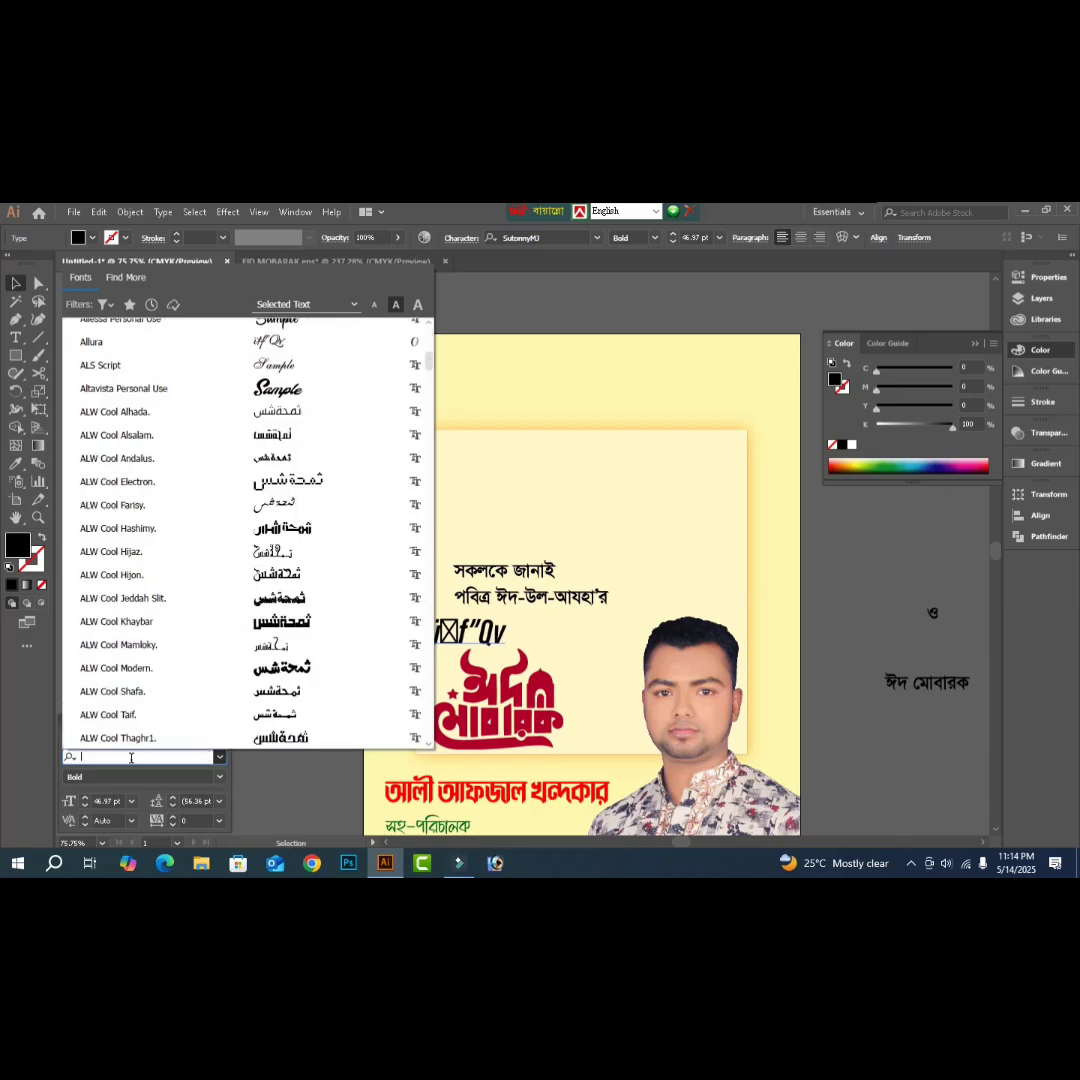
- Browse the FN-series fonts on শুভেচ্ছা, ending on FN Mahfuz Mimma Bijoy52
type("fn")
key("Down")
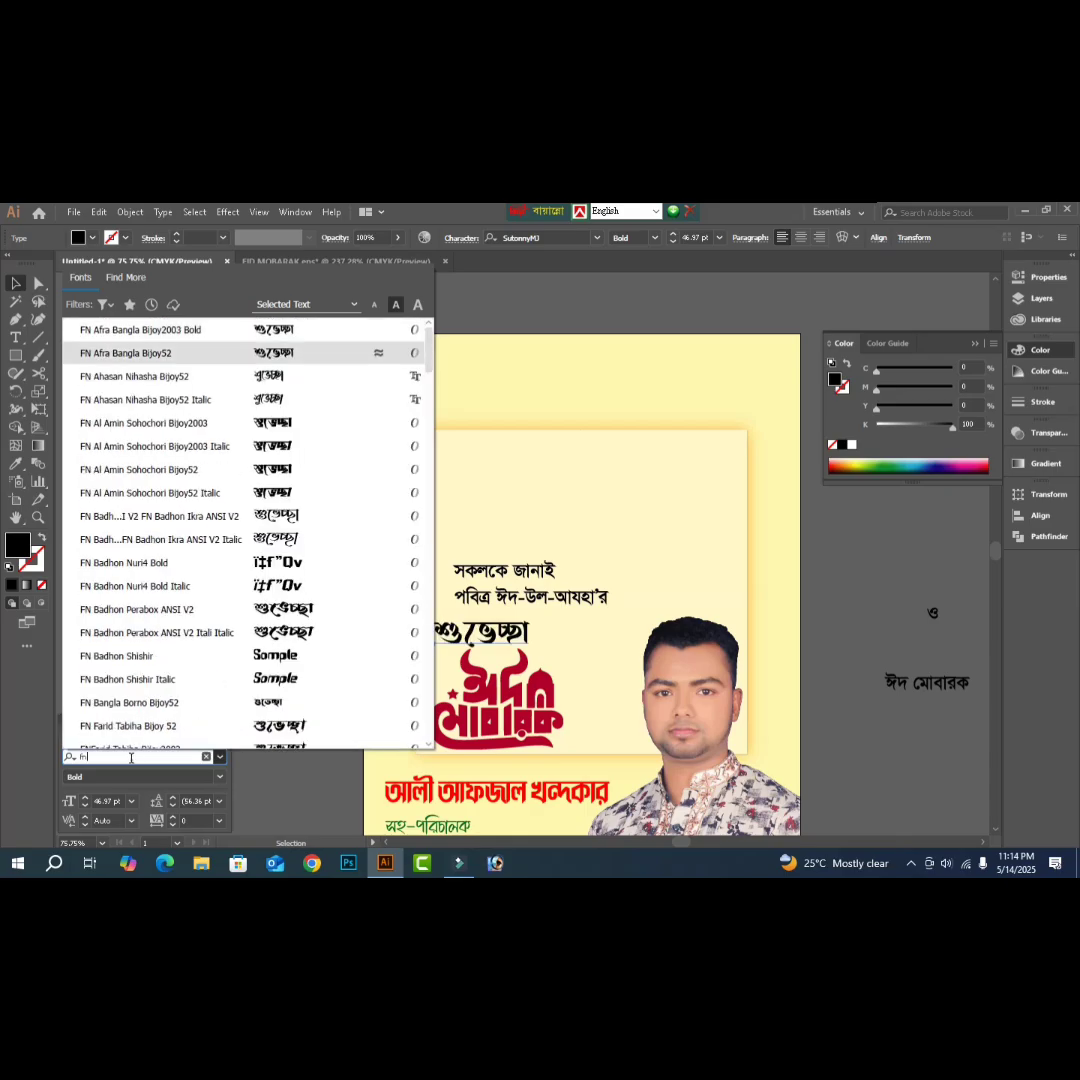
key("Down")
key("Down")
key("Down")
key("Down")
key("Down")
key("Down")
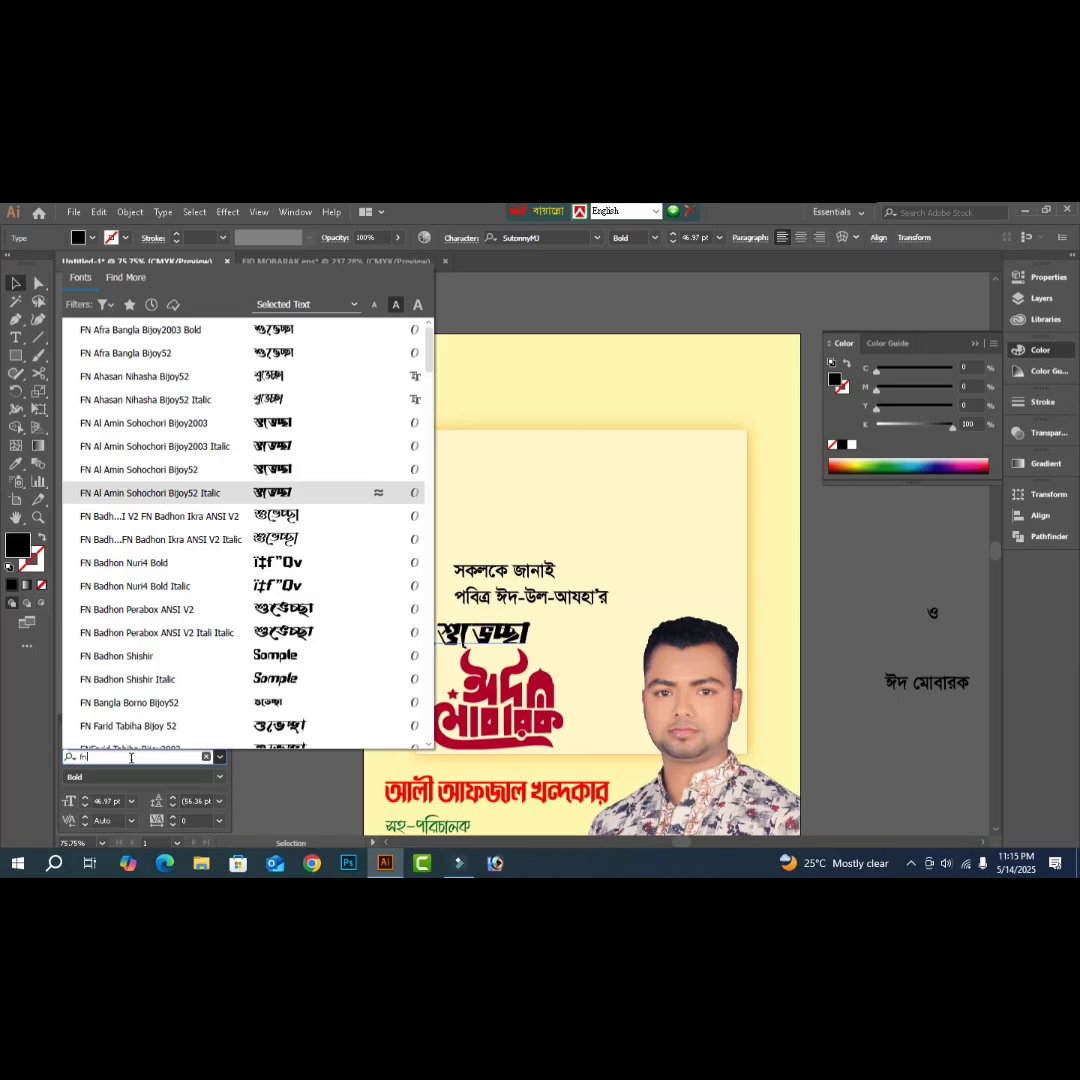
key("Down")
key("Down")
key("Down")
key("Down")
key("Down")
key("Down")
key("Down")
key("Down")
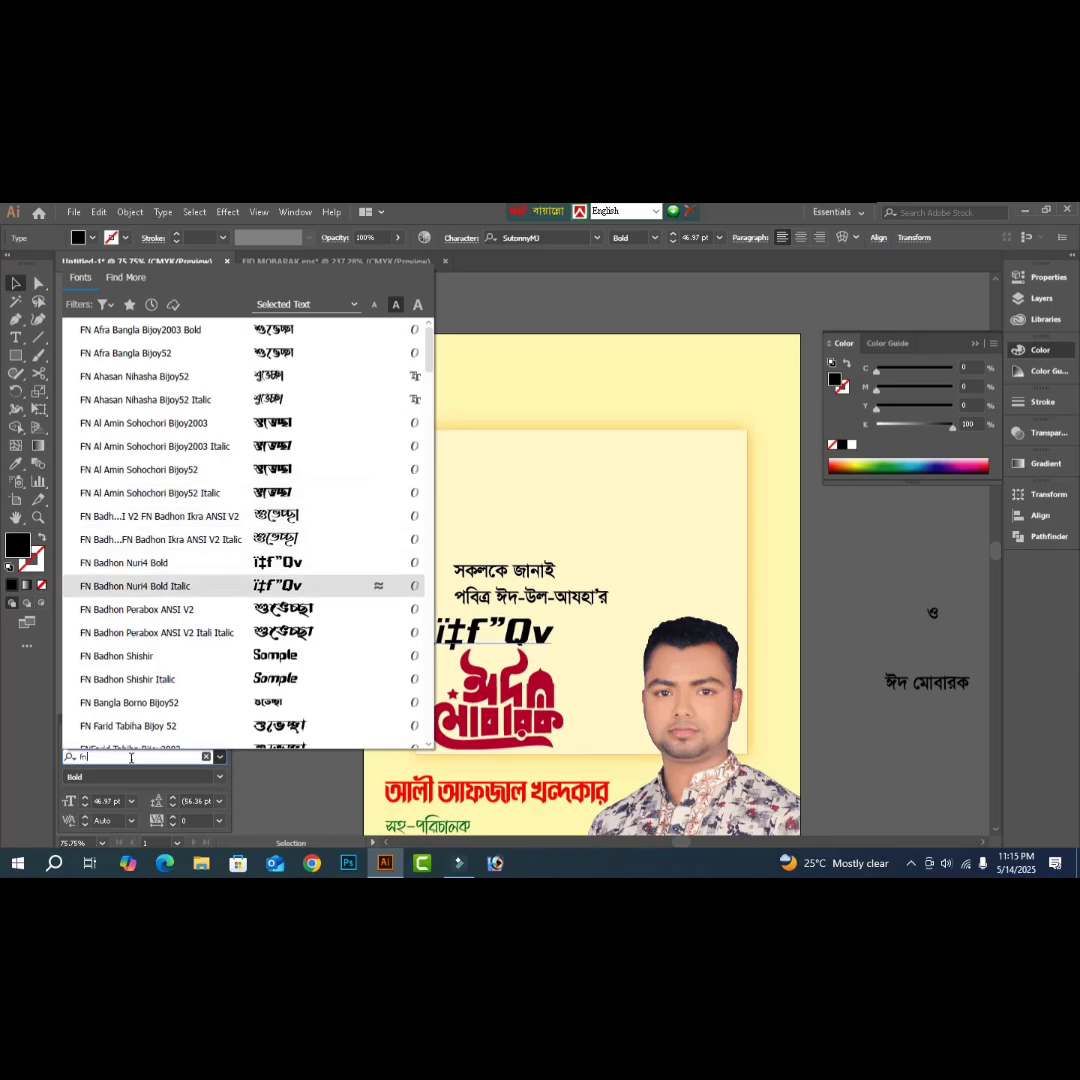
key("Down")
key("Down")
key("Down")
key("Down")
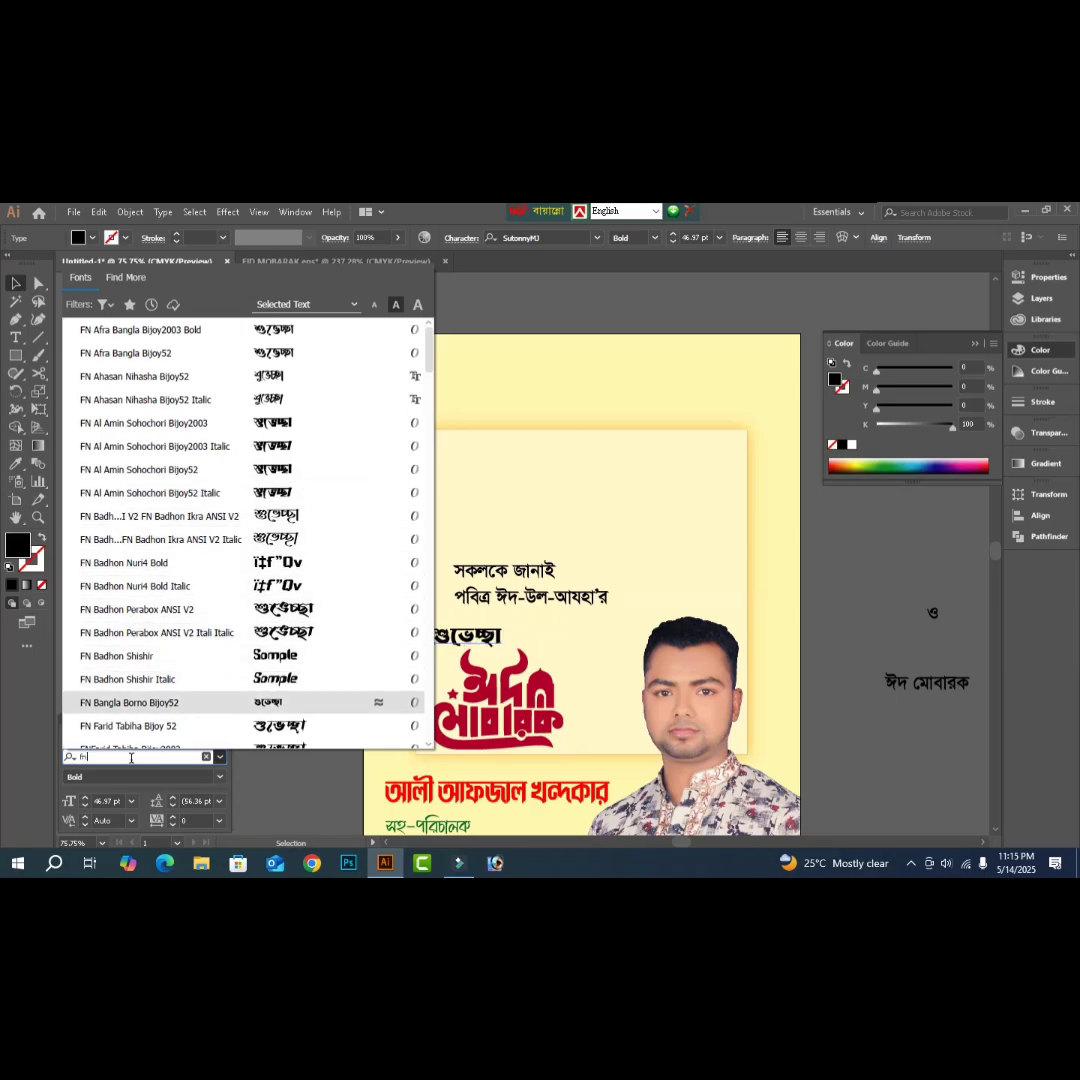
key("Down")
key("Down")
key("Down")
key("Down")
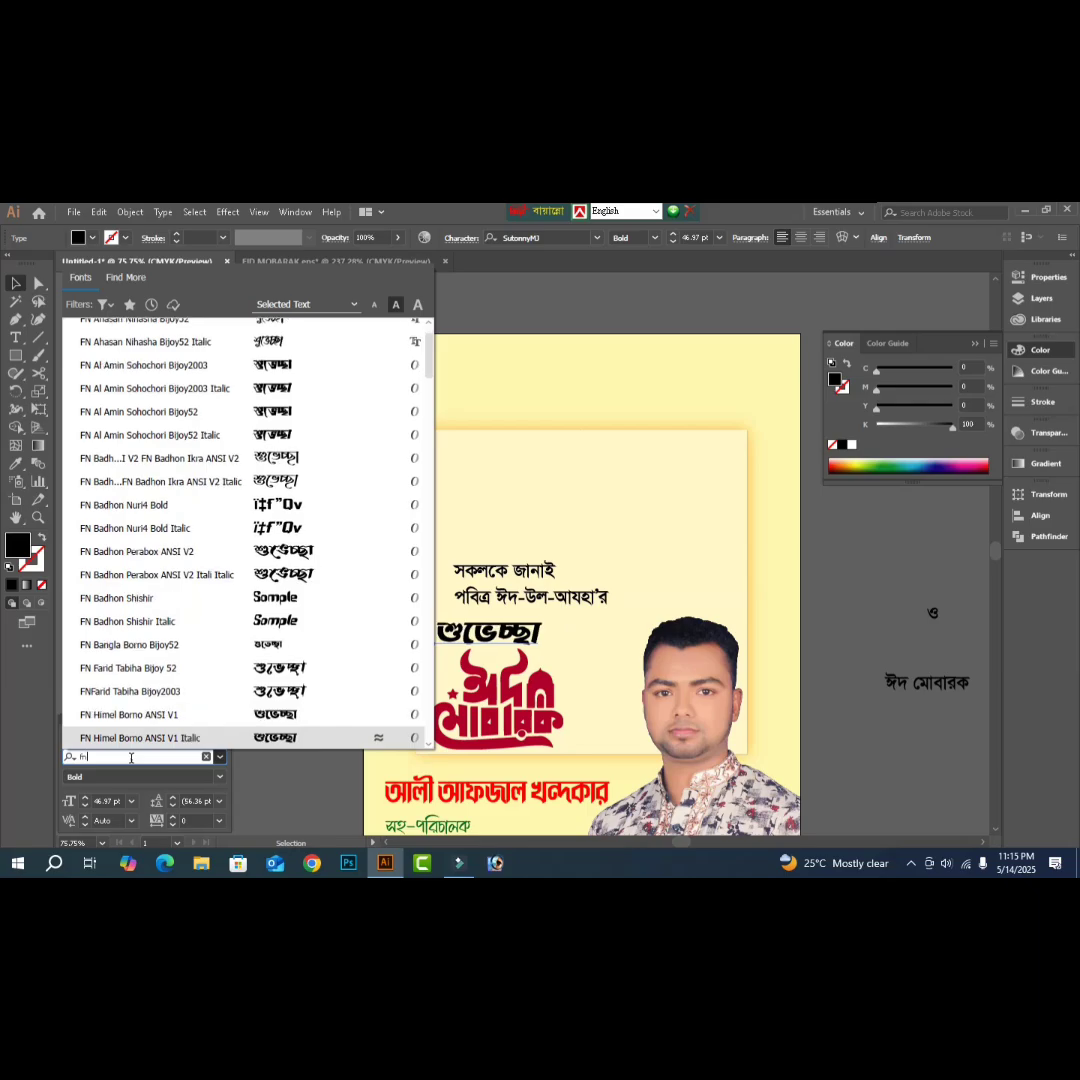
key("Down")
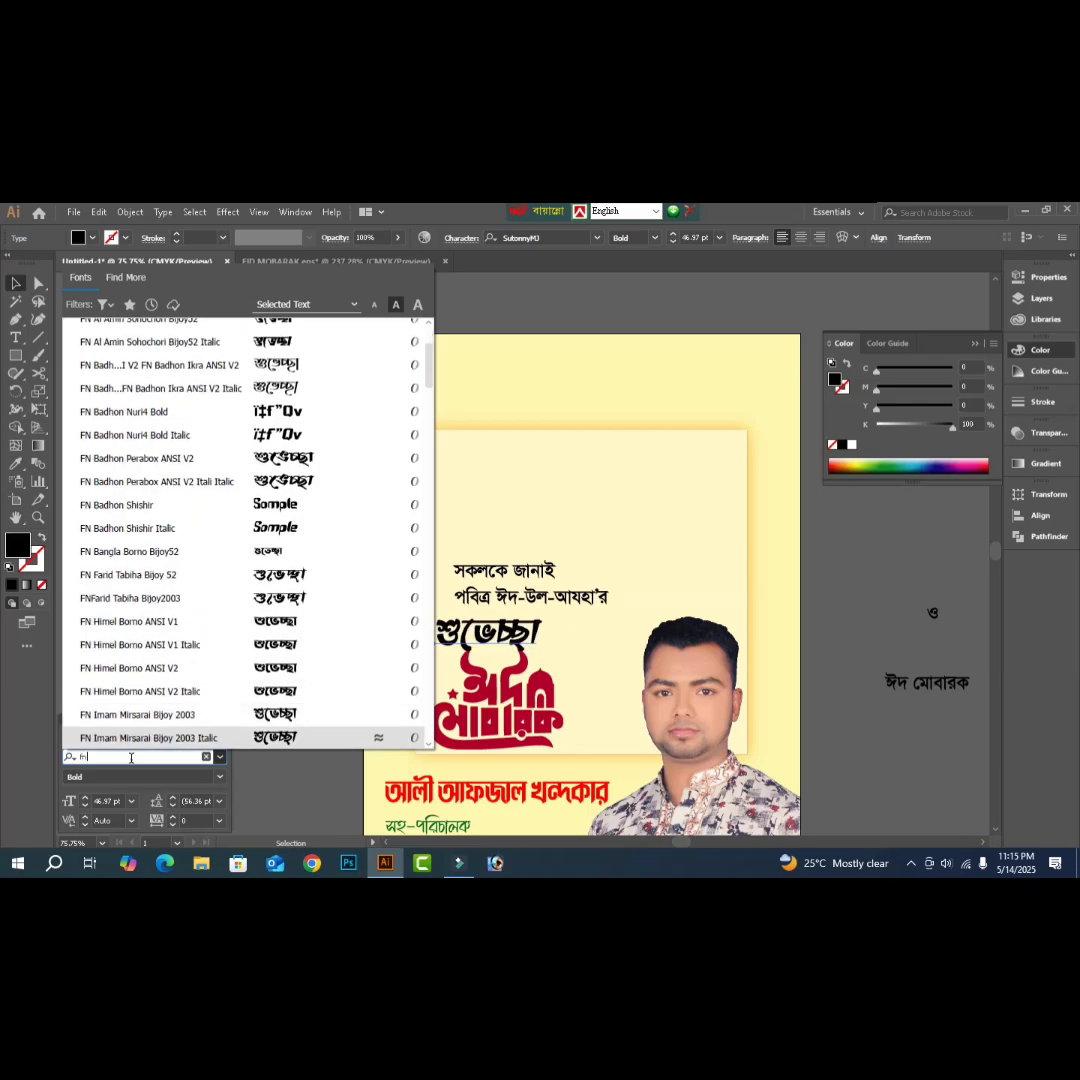
key("Up")
key("Down")
key("Down")
key("Down")
key("Down")
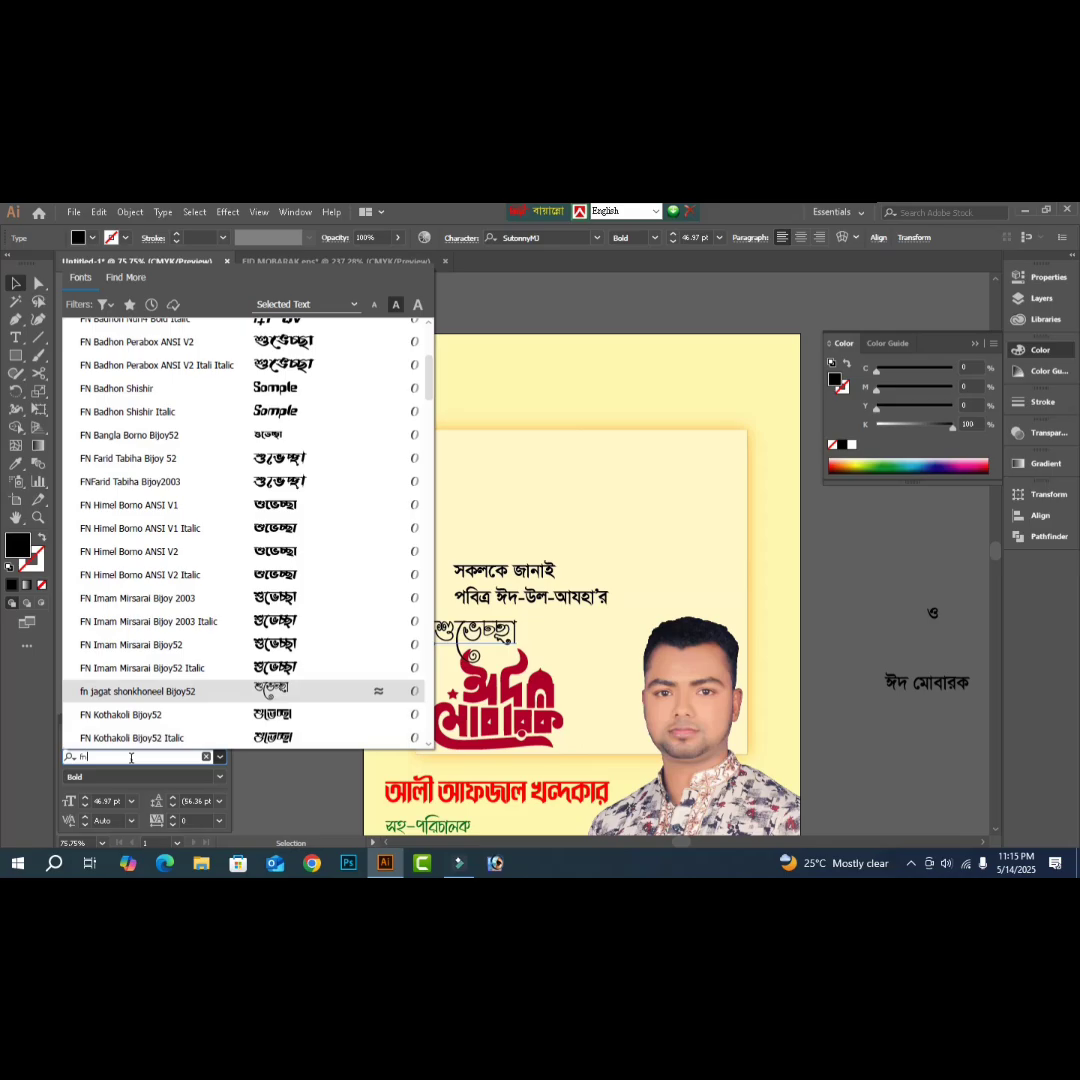
key("Down")
key("Down")
key("Down")
key("Down")
key("Down")
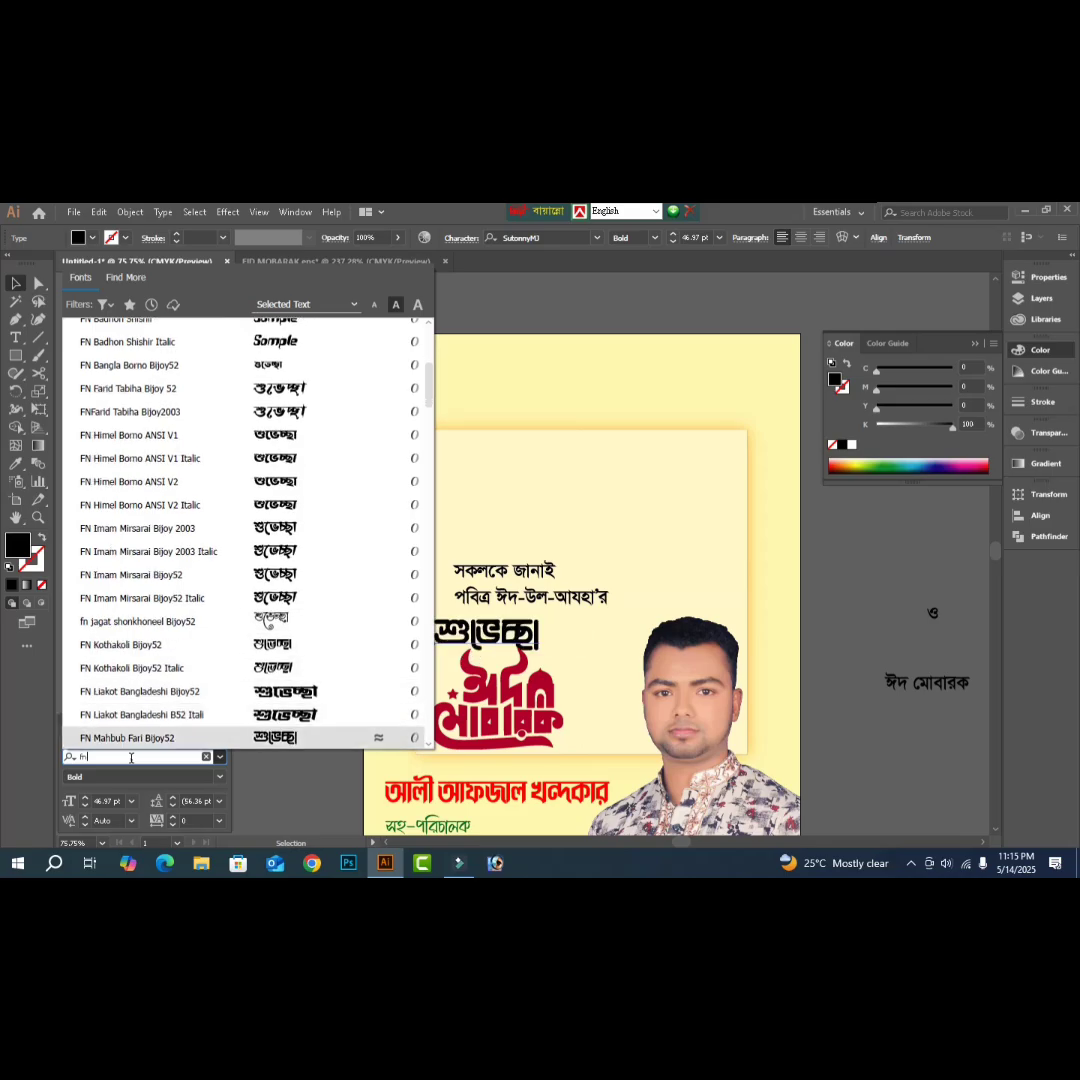
key("Down")
key("Down")
key("Down")
key("Up")
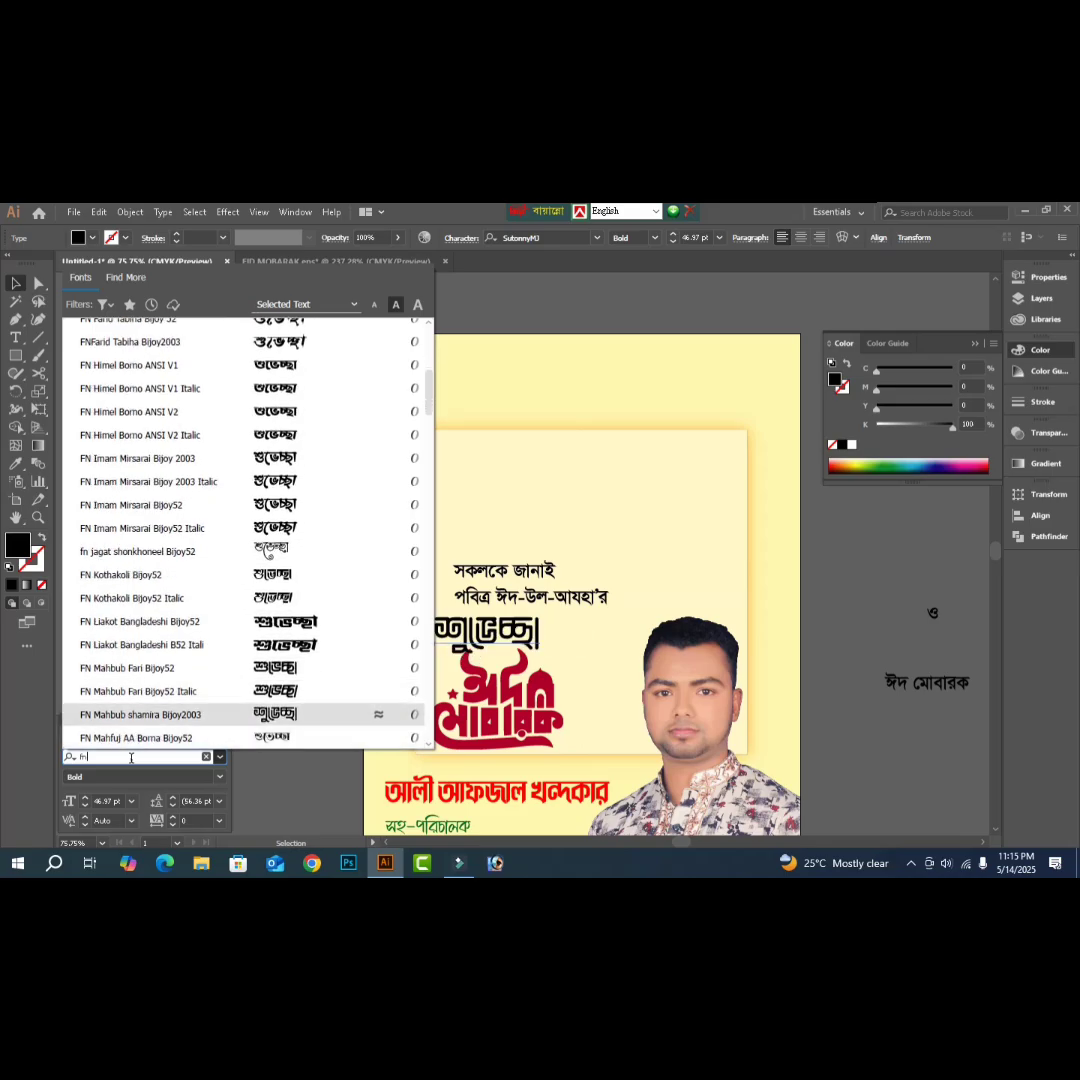
key("Down")
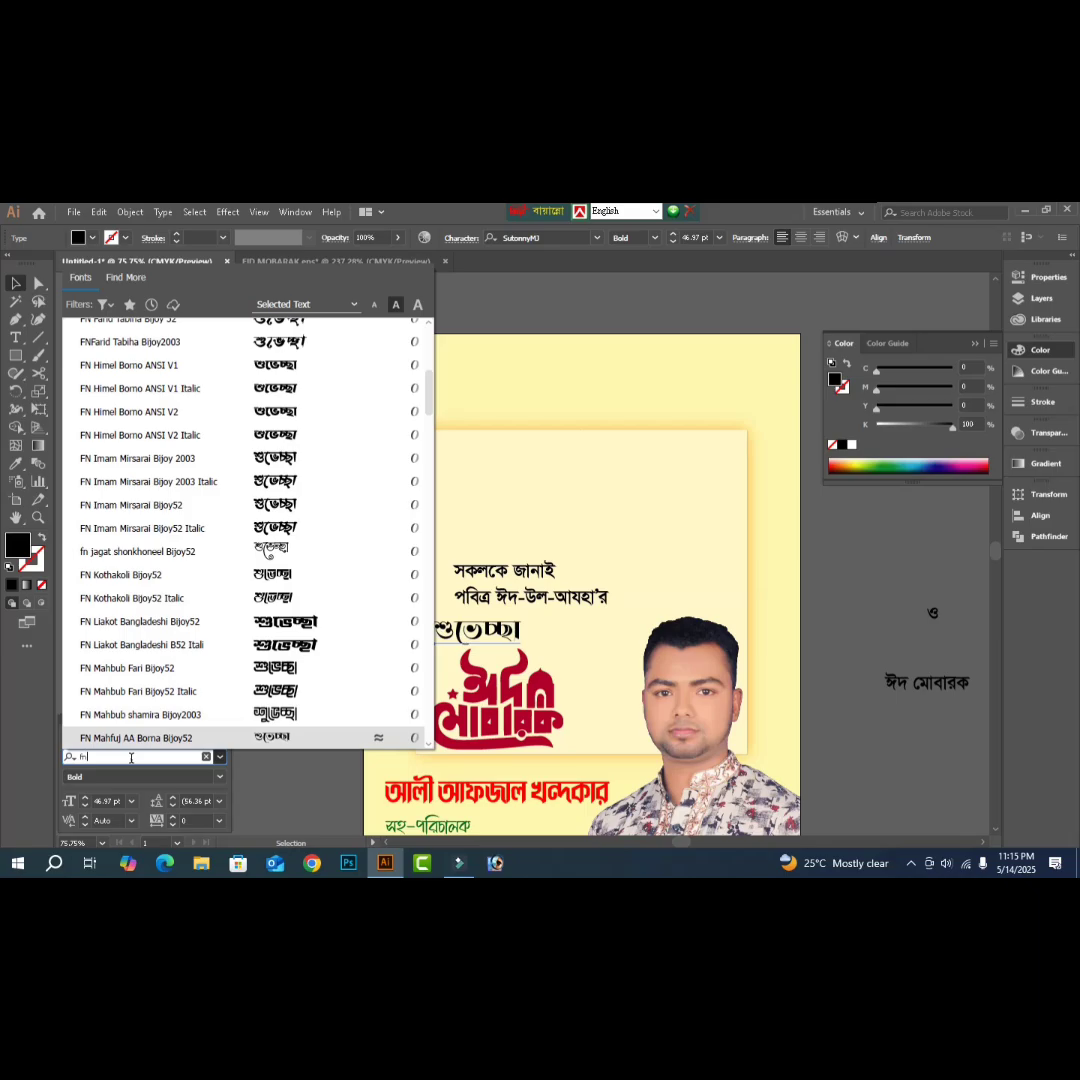
key("Down")
key("Down")
key("Down")
key("Up")
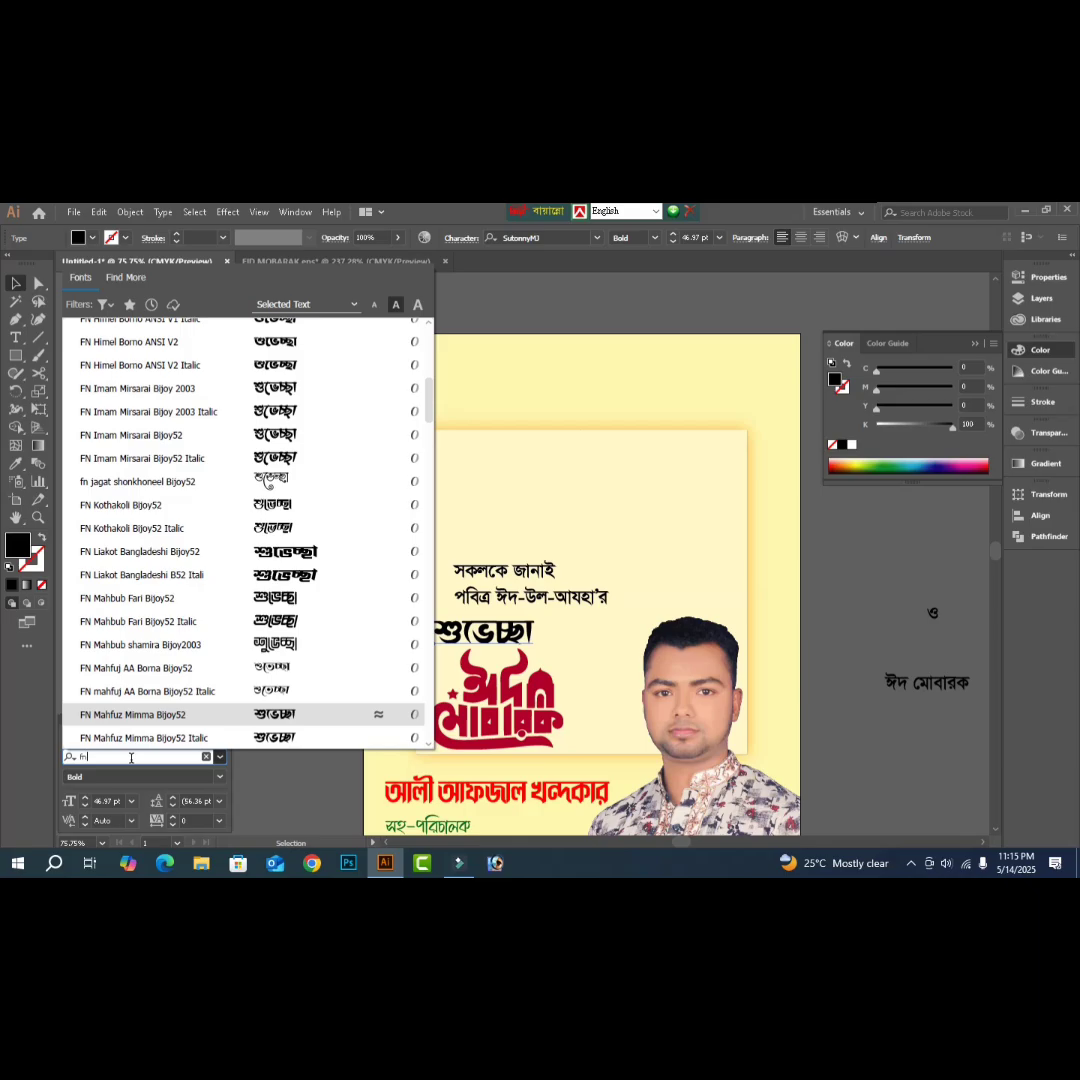
- Apply FN Mahfuz Mimma Bijoy52 to শুভেচ্ছা and enlarge it to about 53.75 pt
key("Return")
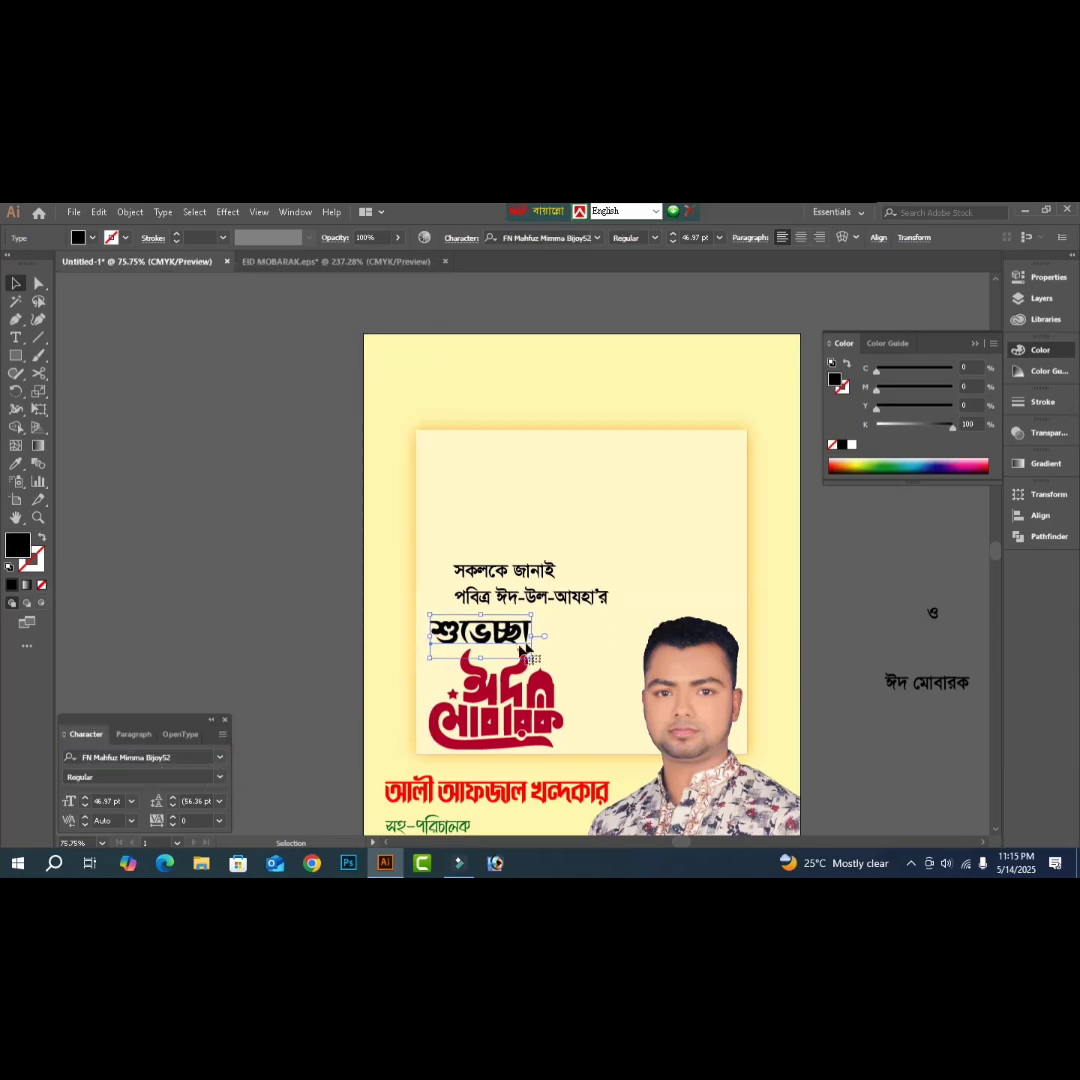
left_click_drag(538, 635, 554, 635)
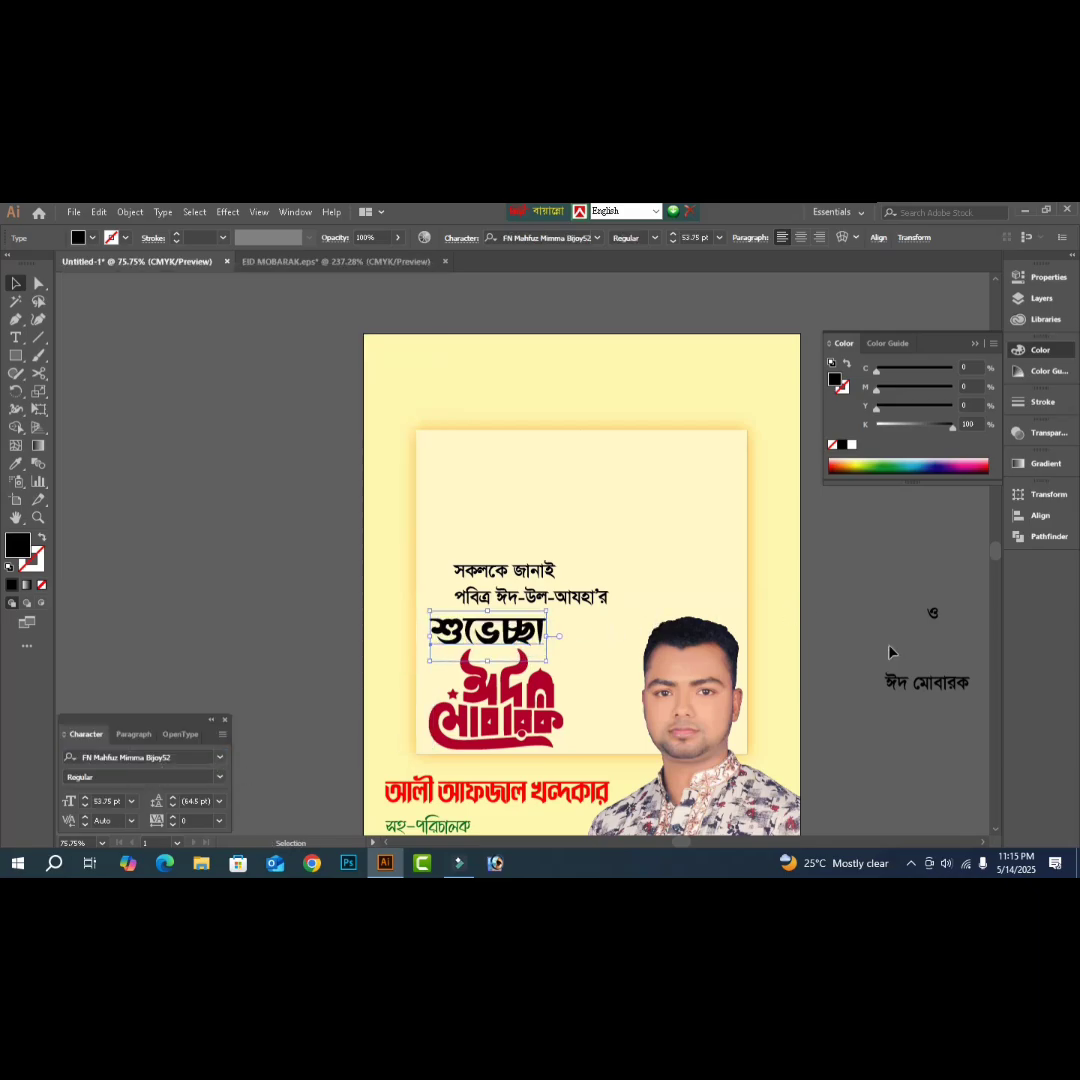
left_click(940, 620)
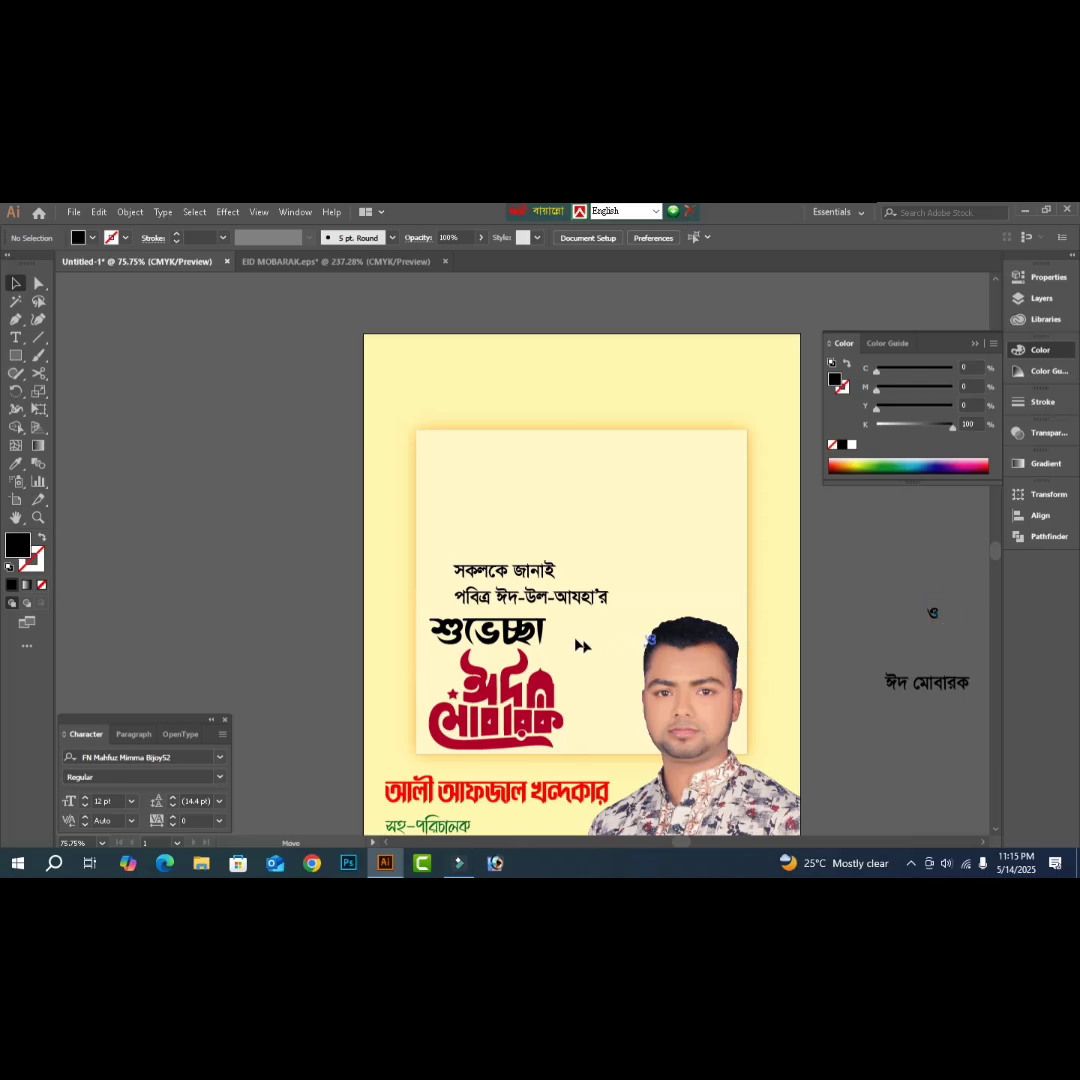
- Enlarge the ও to about 52 pt, tilt it about 40°, and attach it after শুভেচ্ছা
left_click(552, 635)
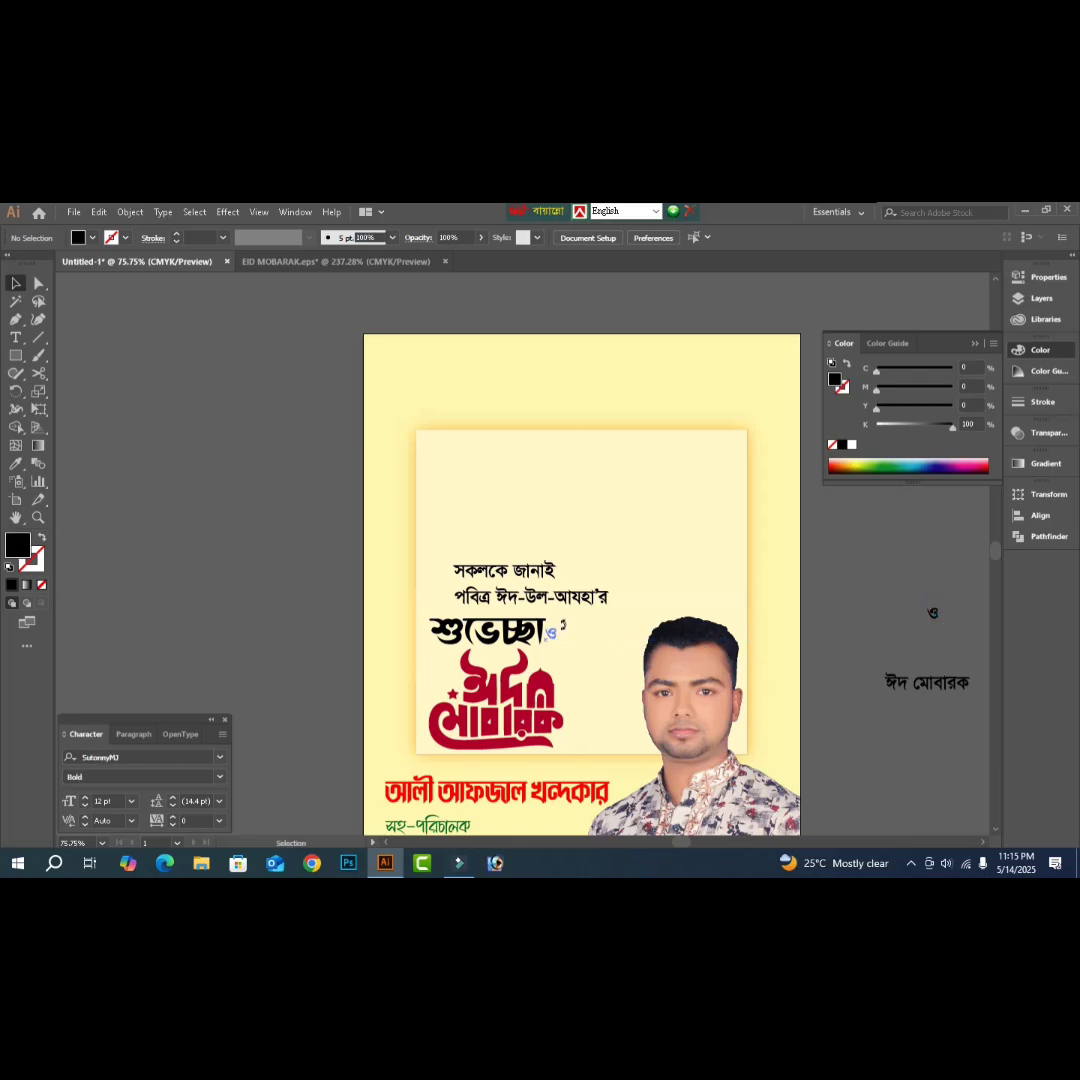
left_click(551, 634)
left_click_drag(559, 637, 566, 638)
left_click_drag(519, 586, 634, 665)
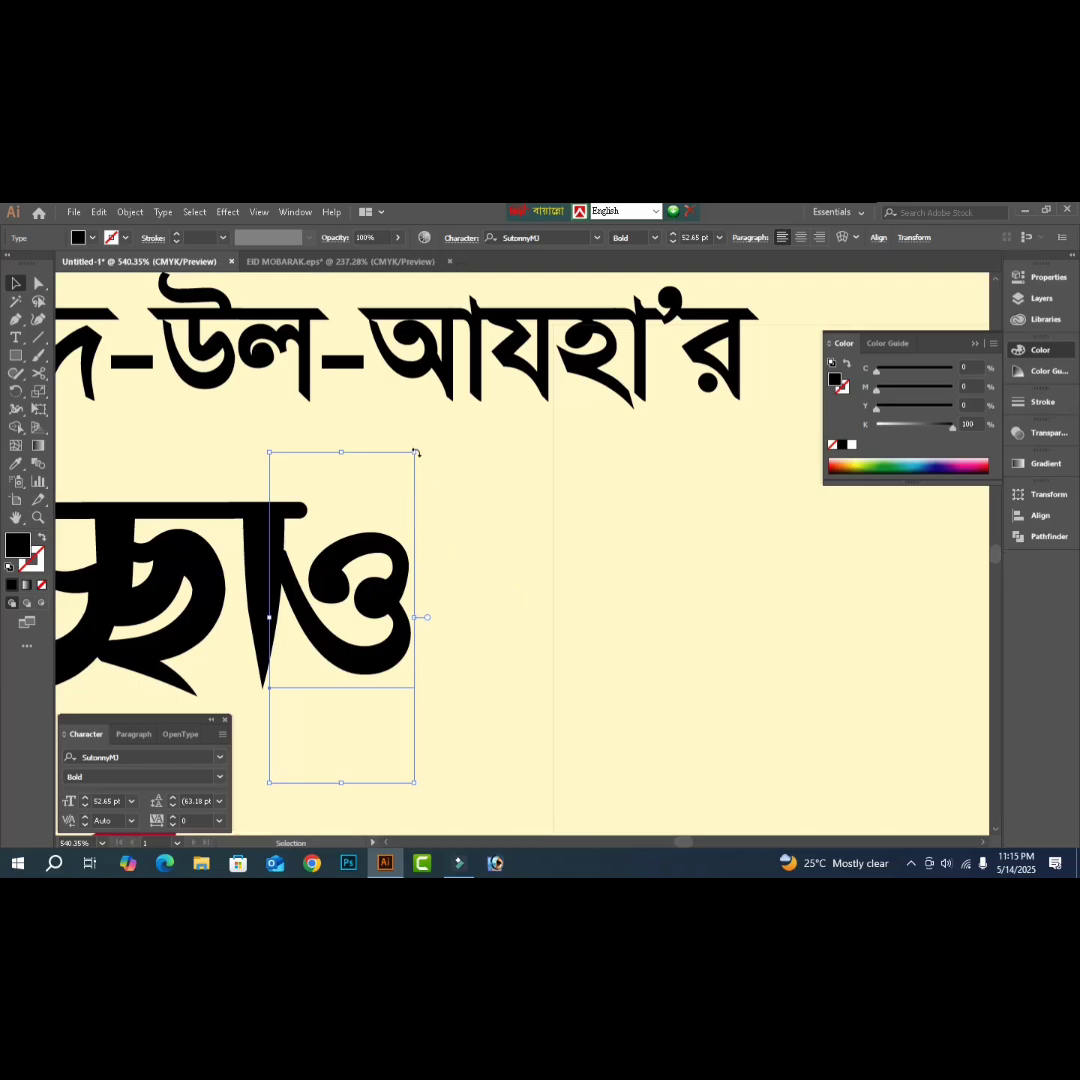
left_click_drag(420, 450, 507, 536)
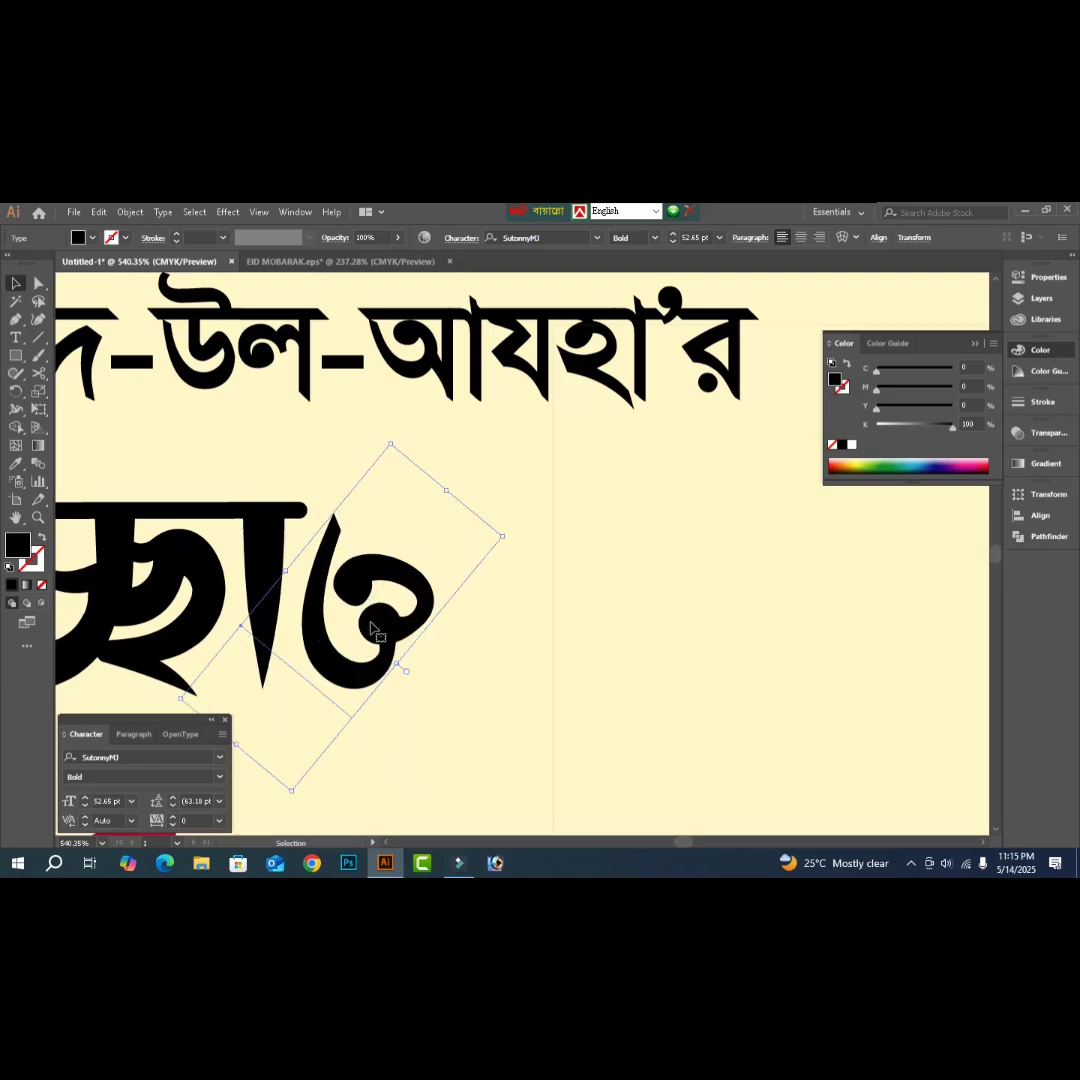
left_click_drag(376, 623, 376, 623)
key("a")
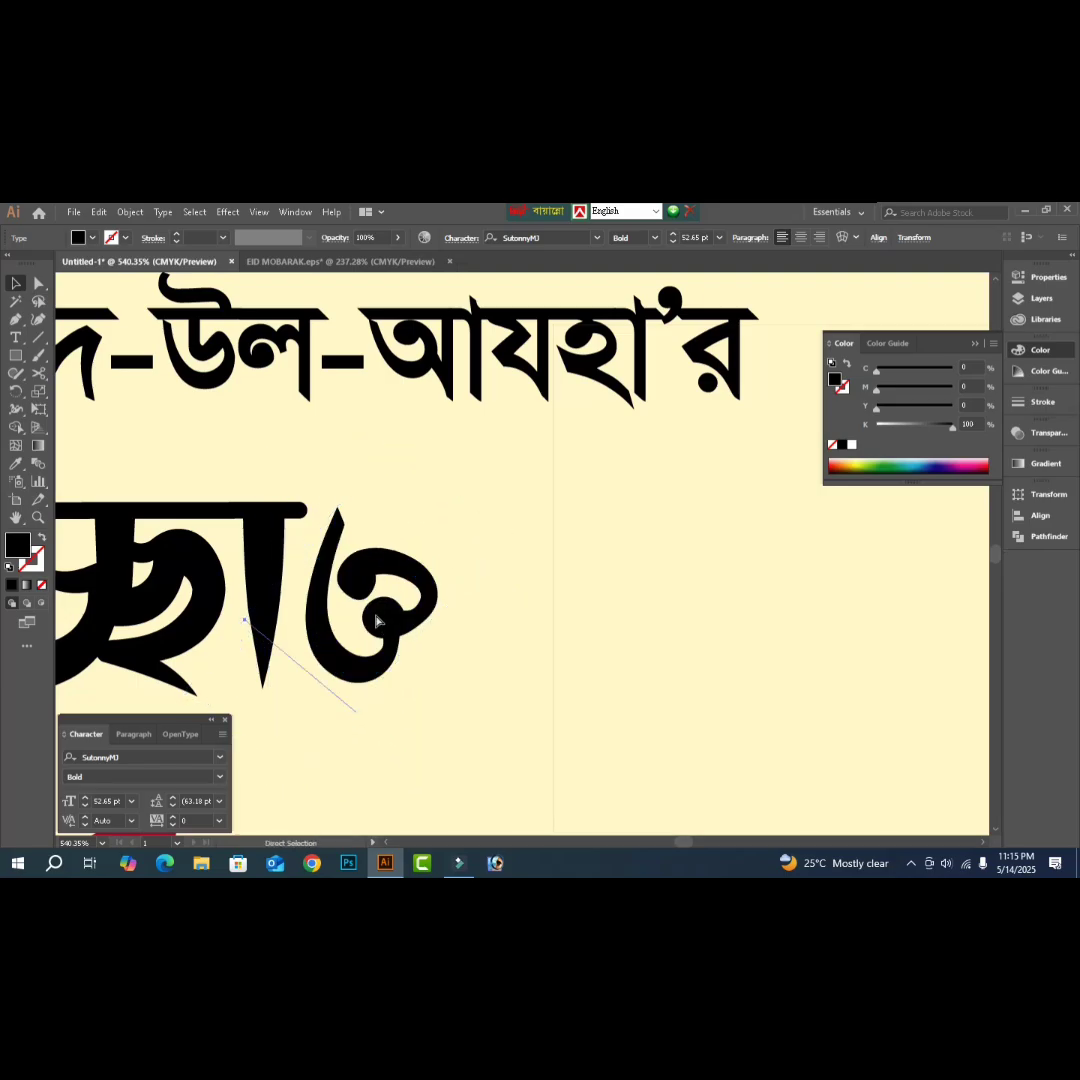
key("ctrl+0")
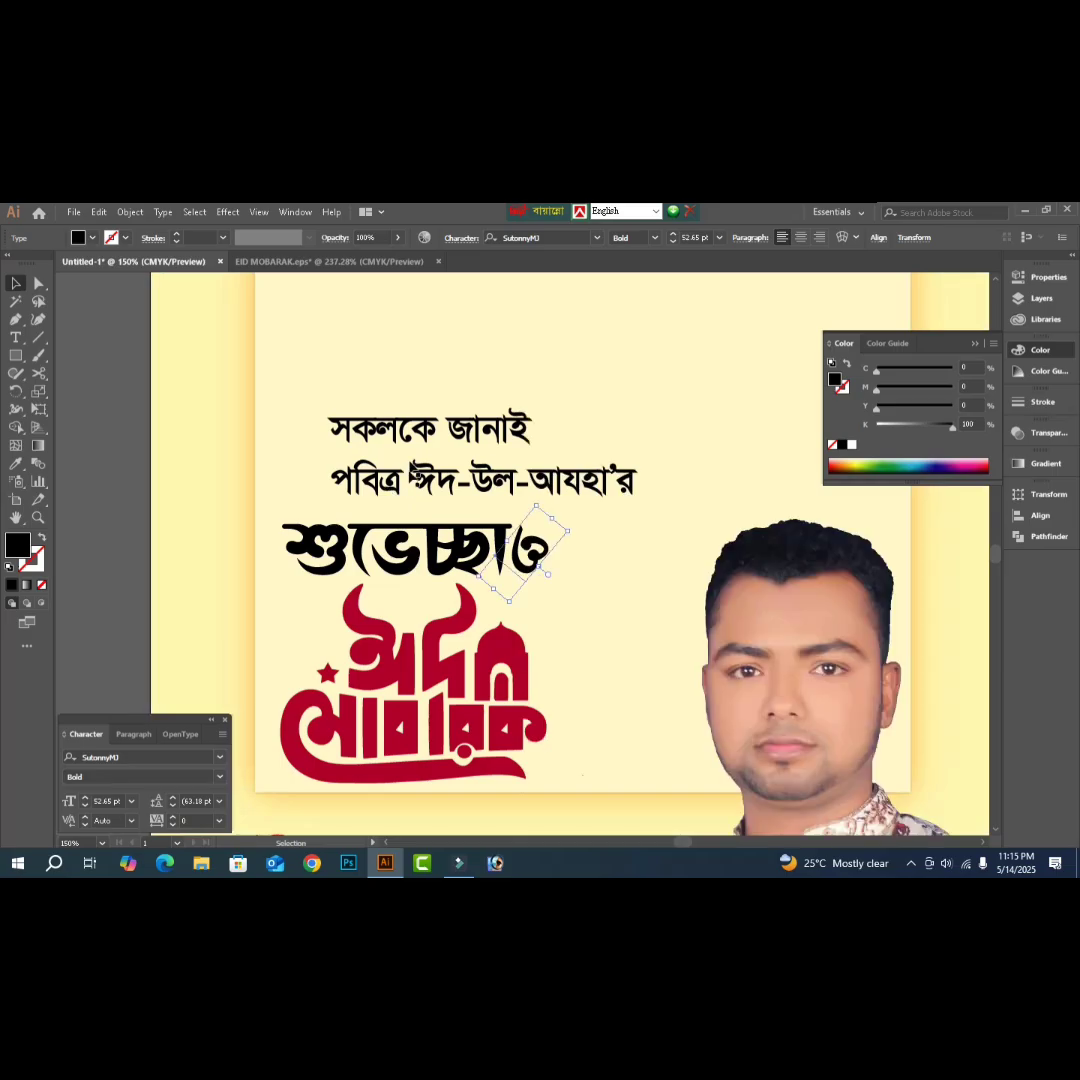
key("v")
- Set the two greeting lines to 30 pt and shift them left above শুভেচ্ছা
left_click(438, 490)
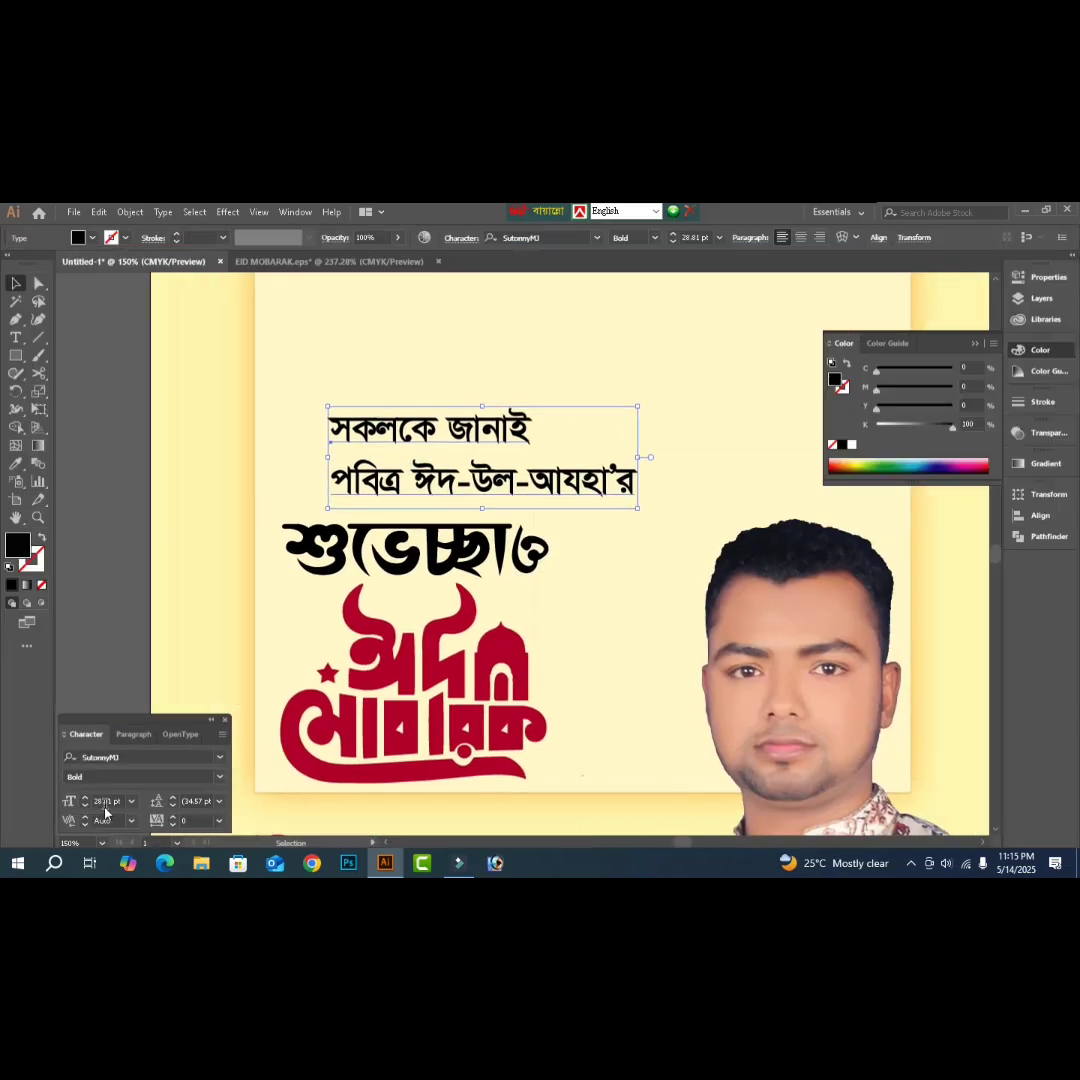
double_click(105, 801)
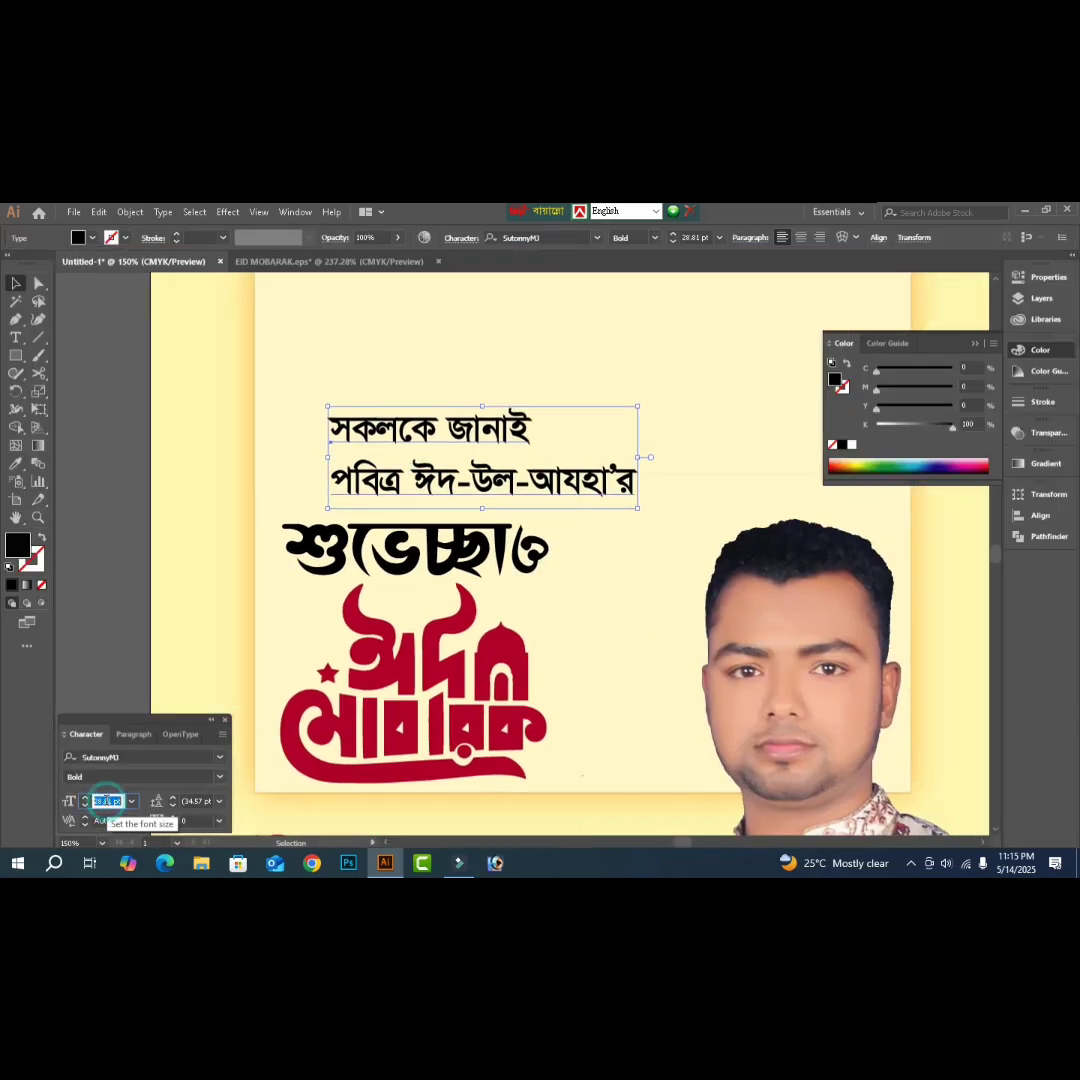
type("30")
key("Tab")
key("Tab")
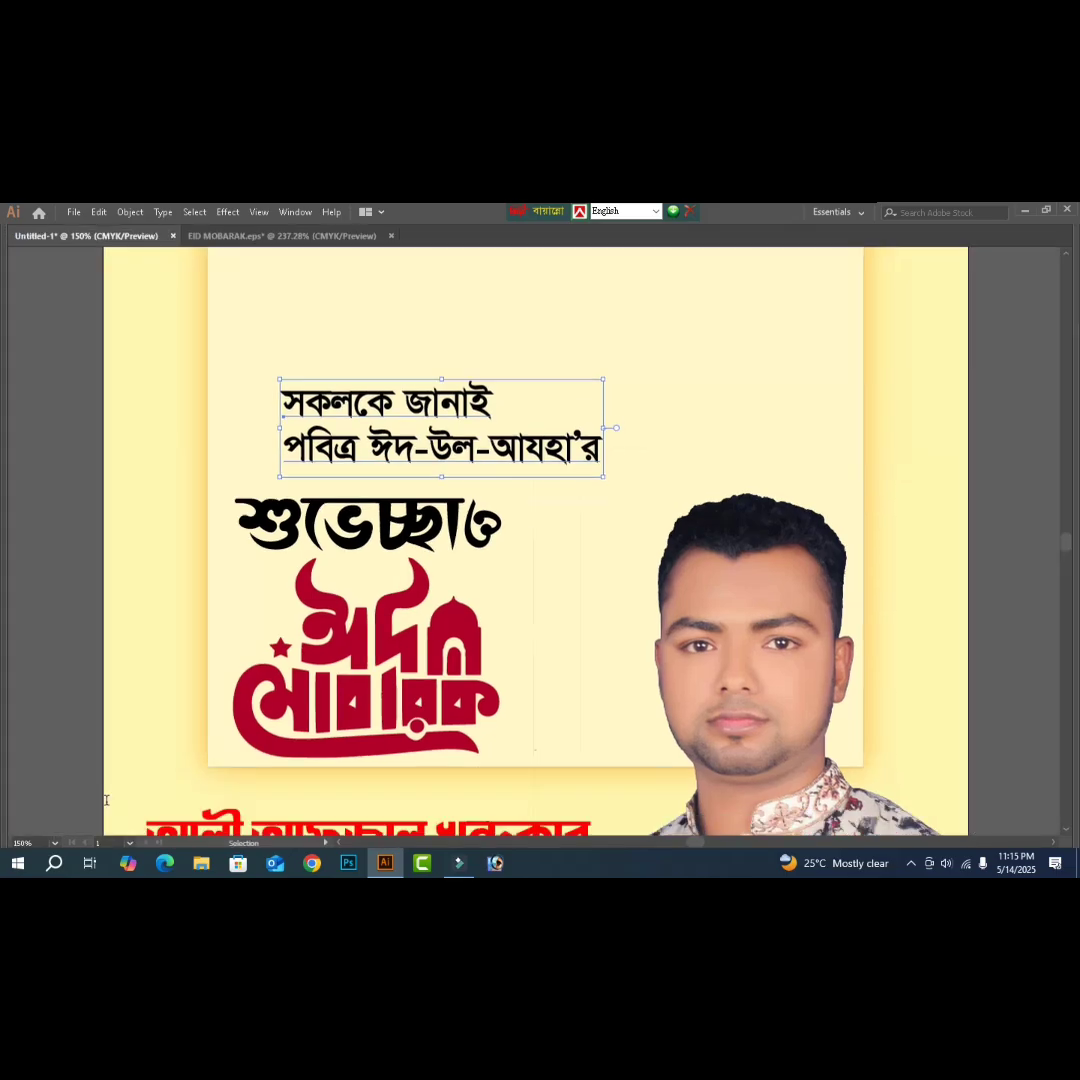
left_click_drag(331, 457, 277, 472)
left_click(1020, 539)
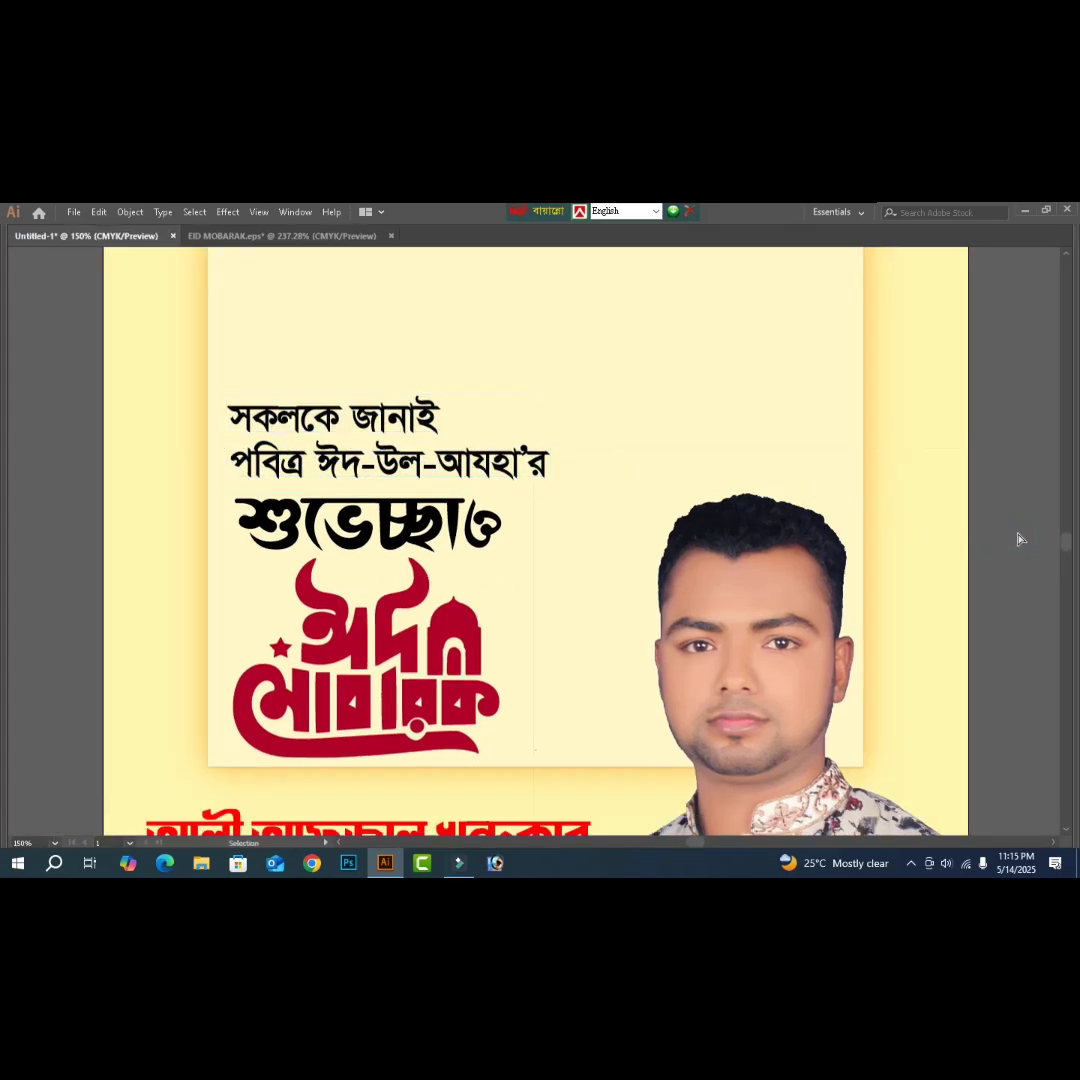
key("ctrl+minus")
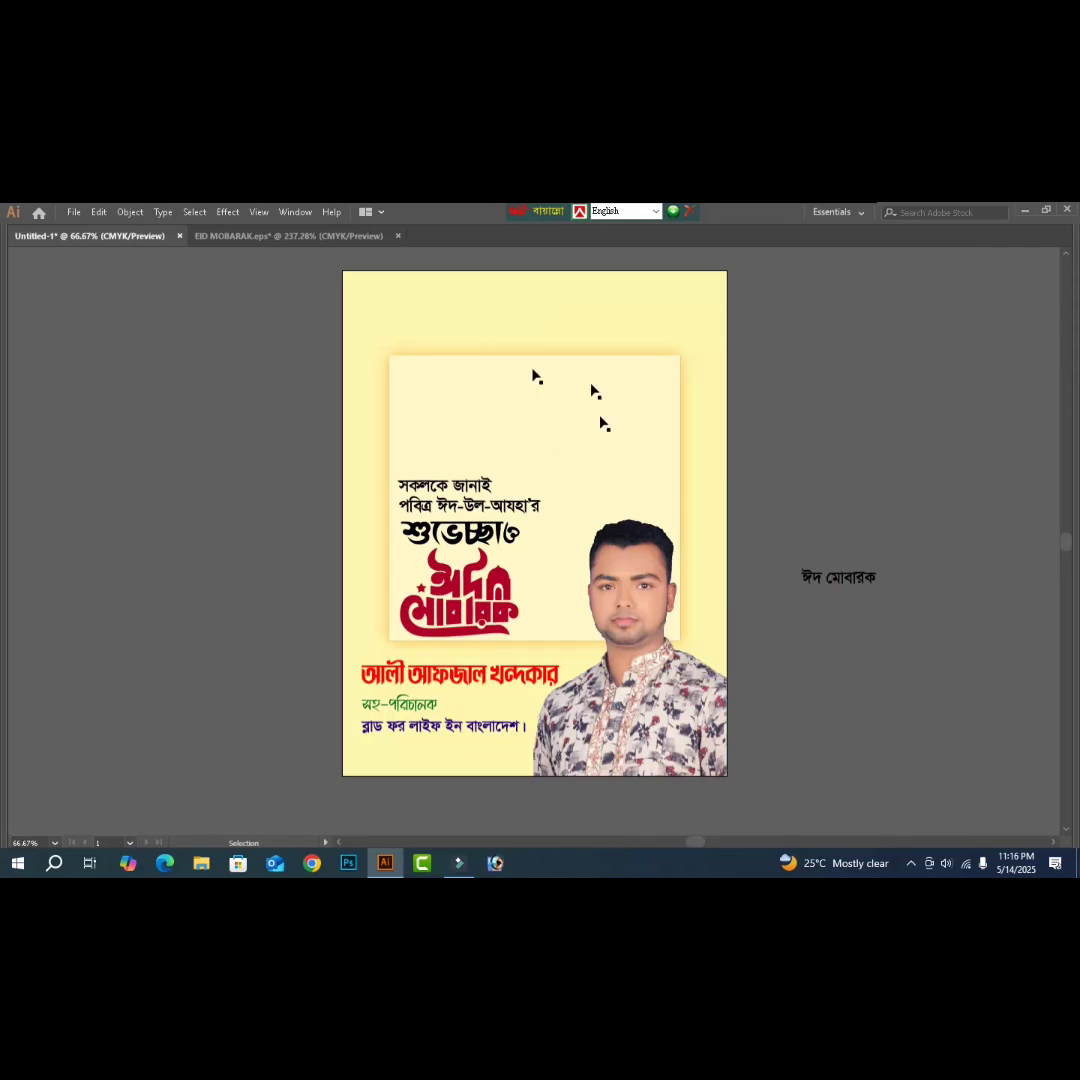
- Cut the black EID MUBARAK lantern artwork from the EID MOBARAK.eps sheet
left_click(236, 236)
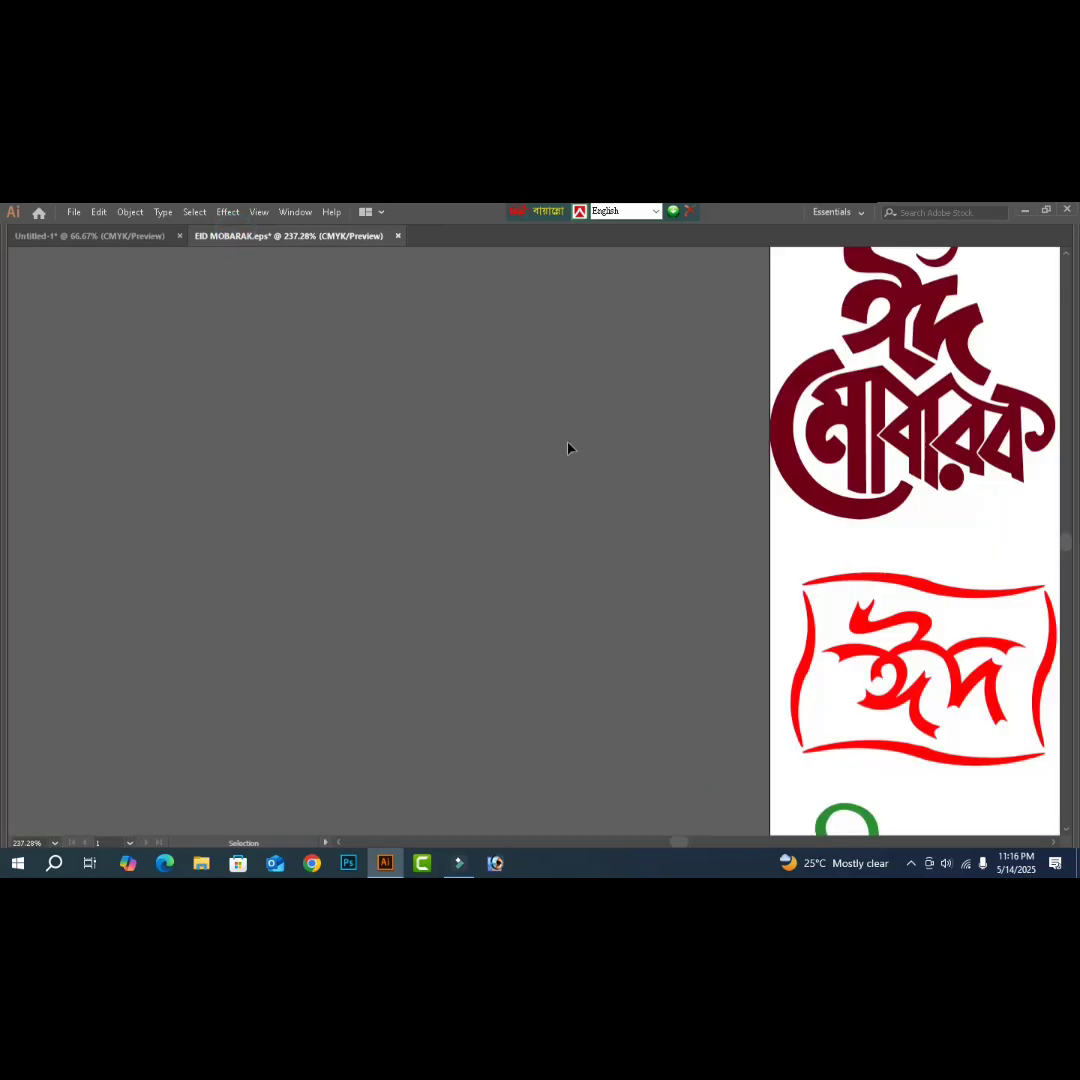
key("ctrl+0")
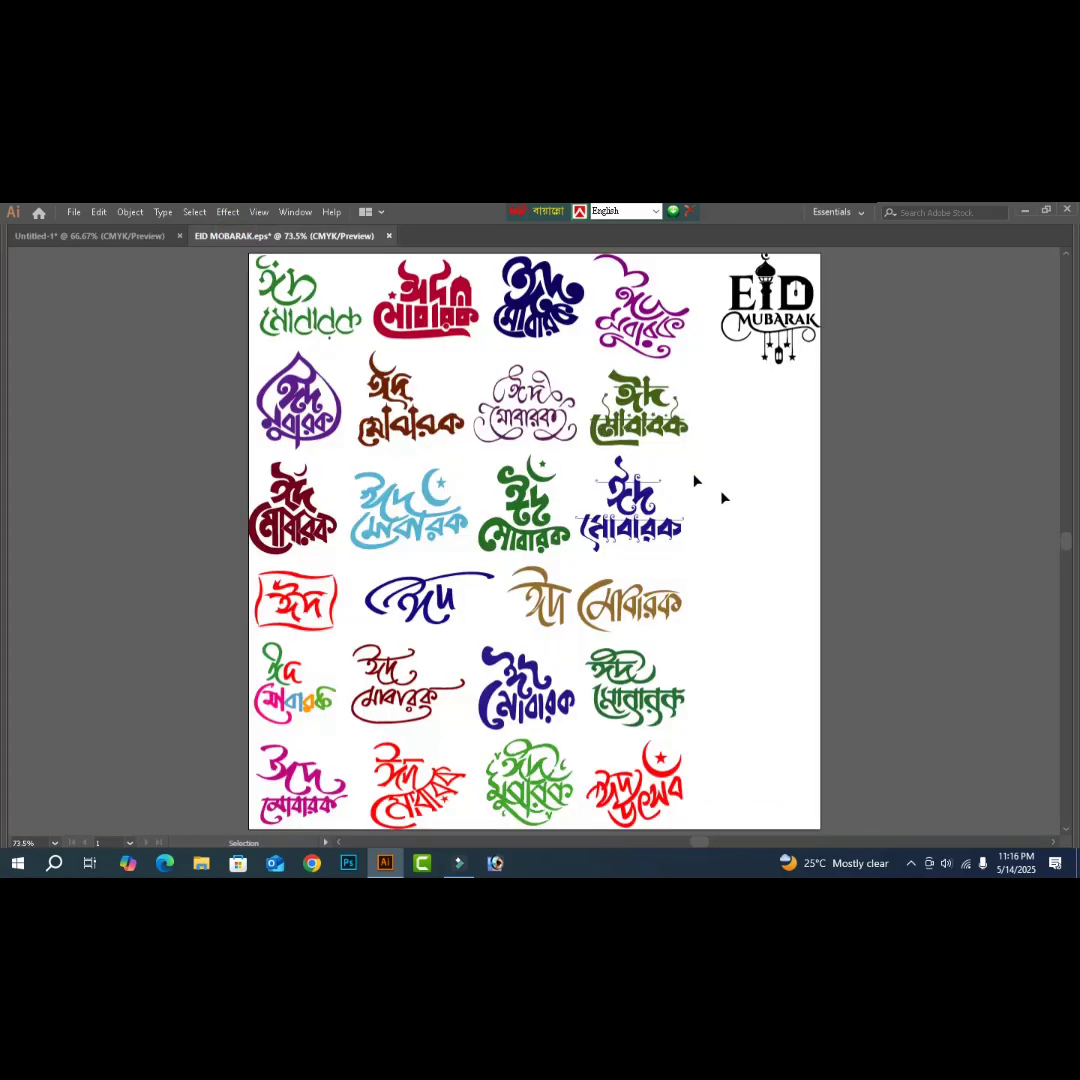
left_click(770, 320)
scroll(857, 440, "up", 1)
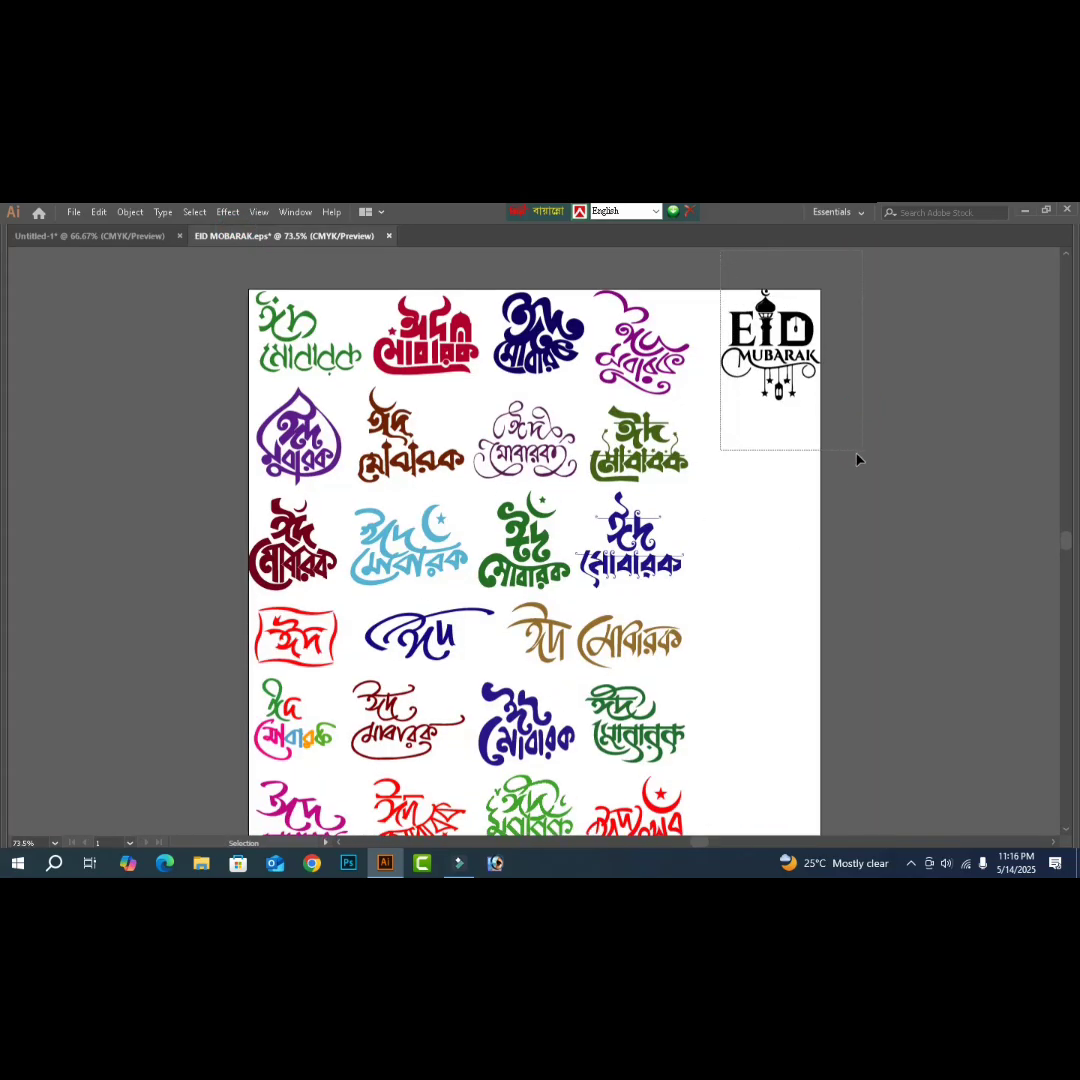
key("Delete")
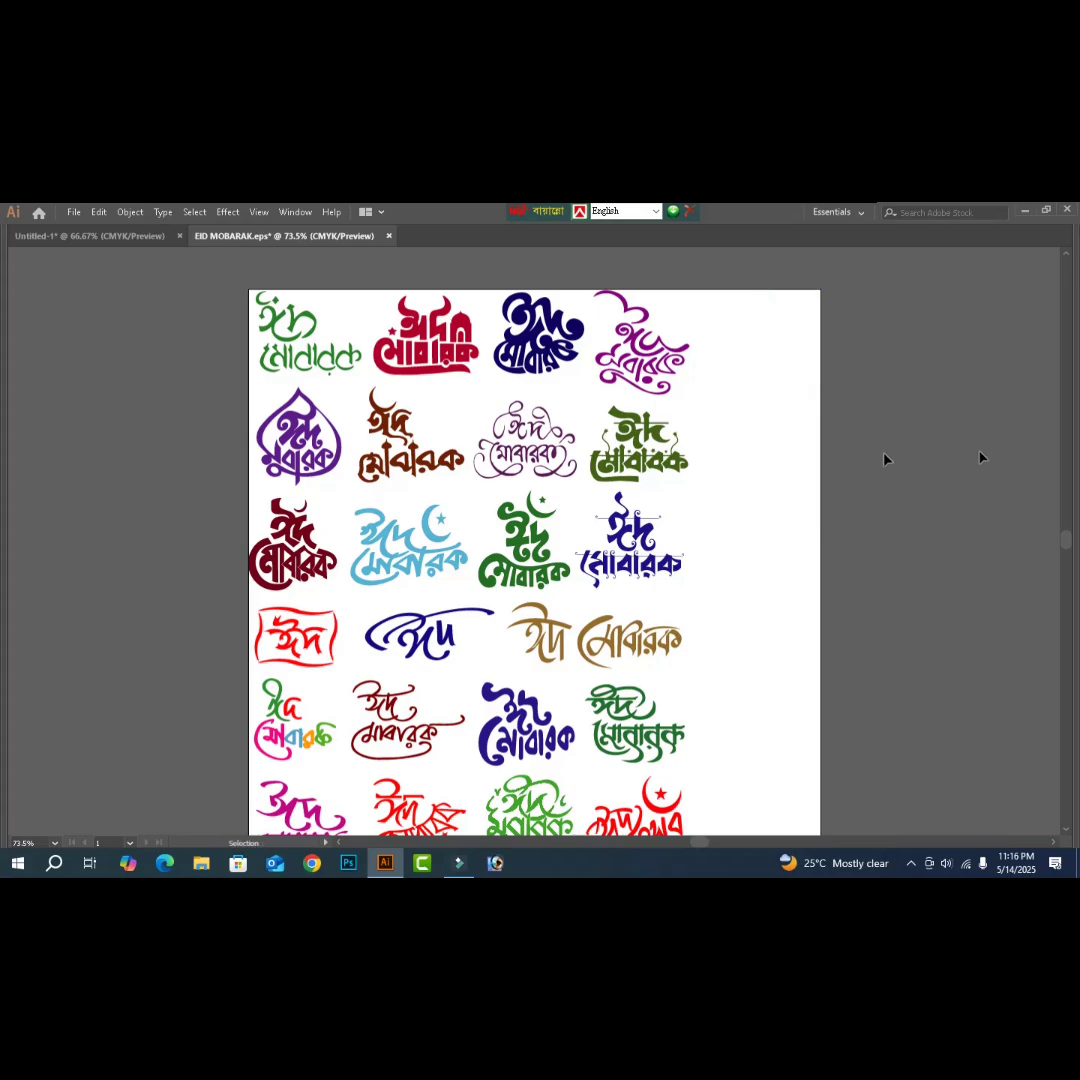
- Paste the EID MUBARAK artwork into the poster, above the greeting lines and slightly enlarged
left_click(90, 236)
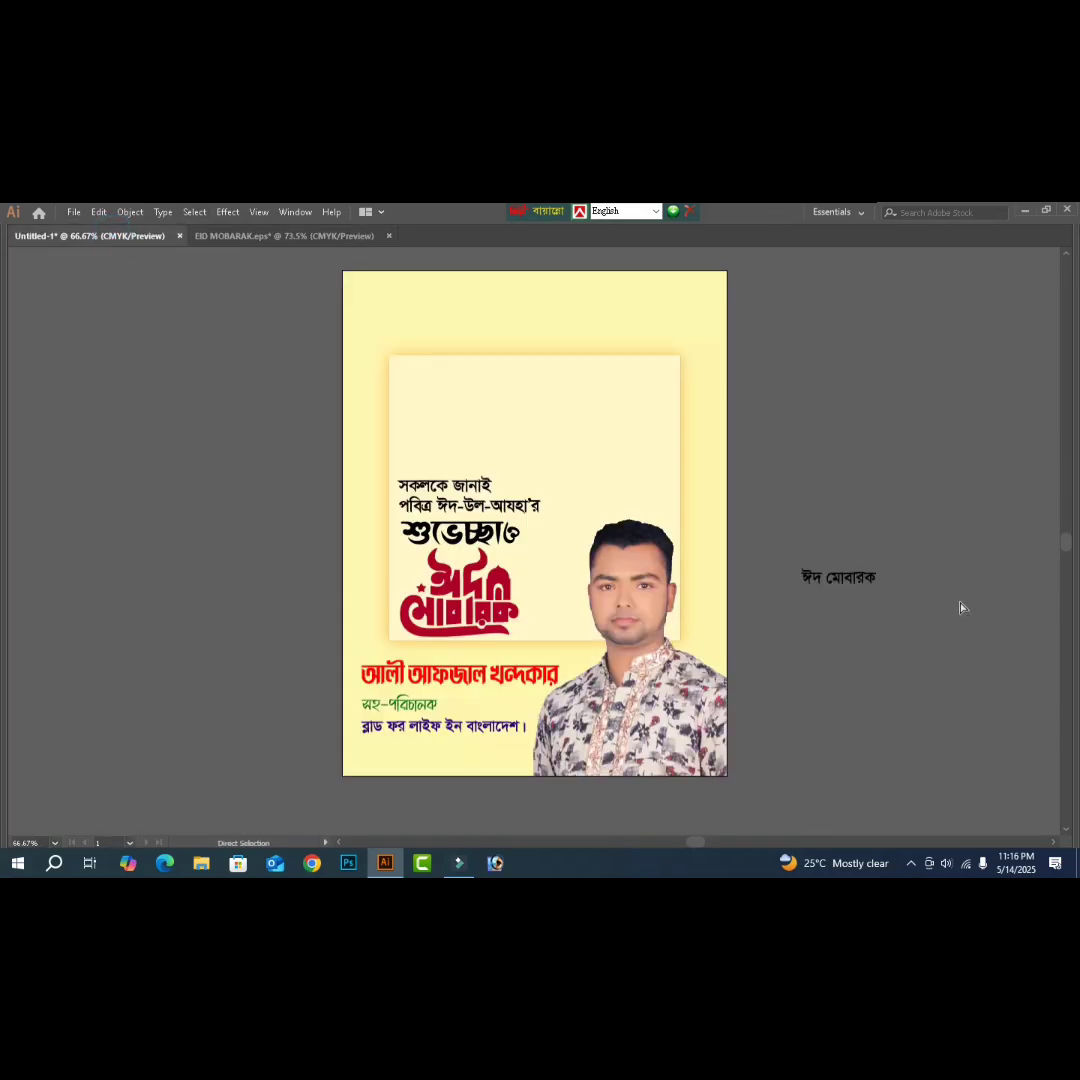
key("ctrl+v")
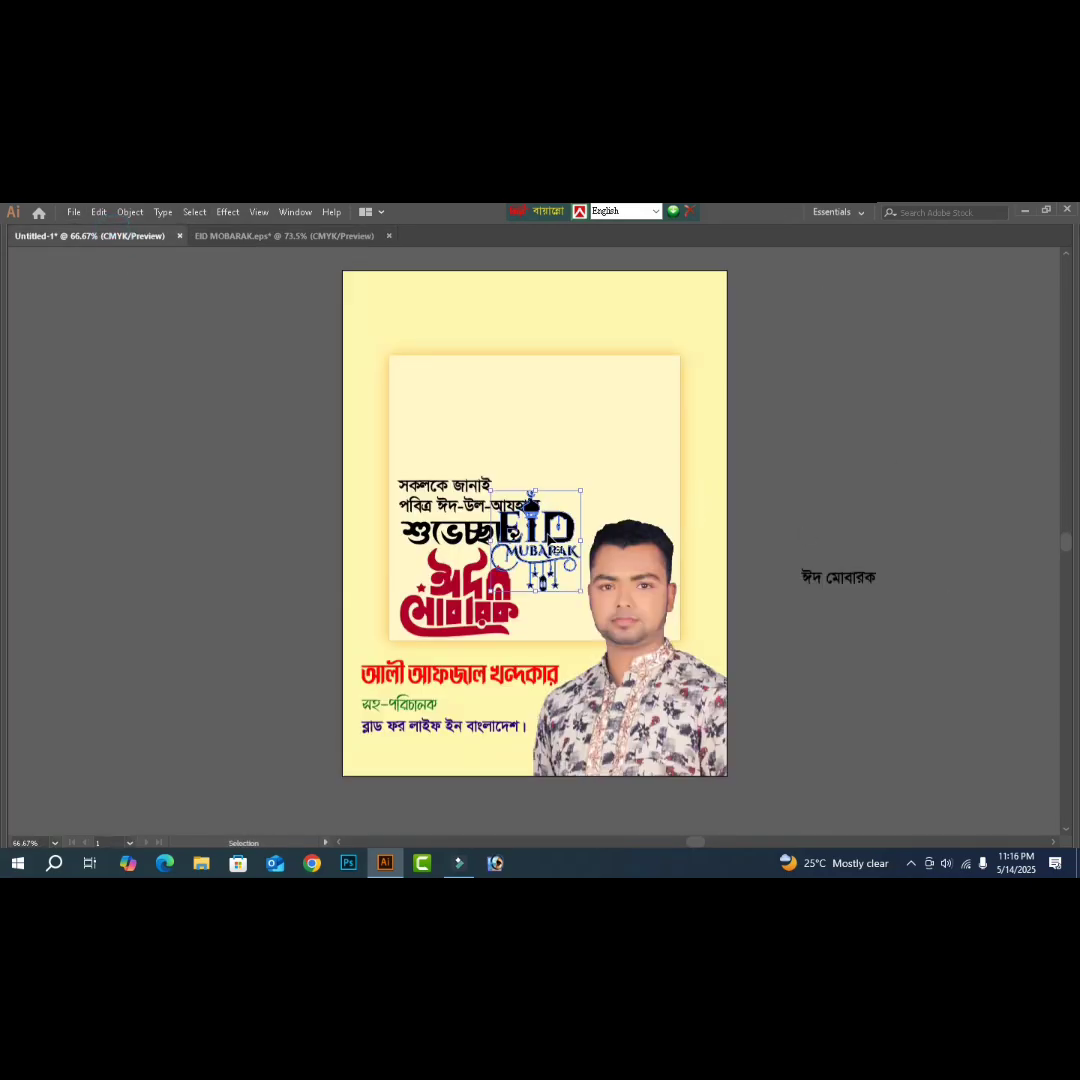
left_click_drag(552, 525, 551, 394)
left_click_drag(539, 460, 540, 472)
left_click(854, 470)
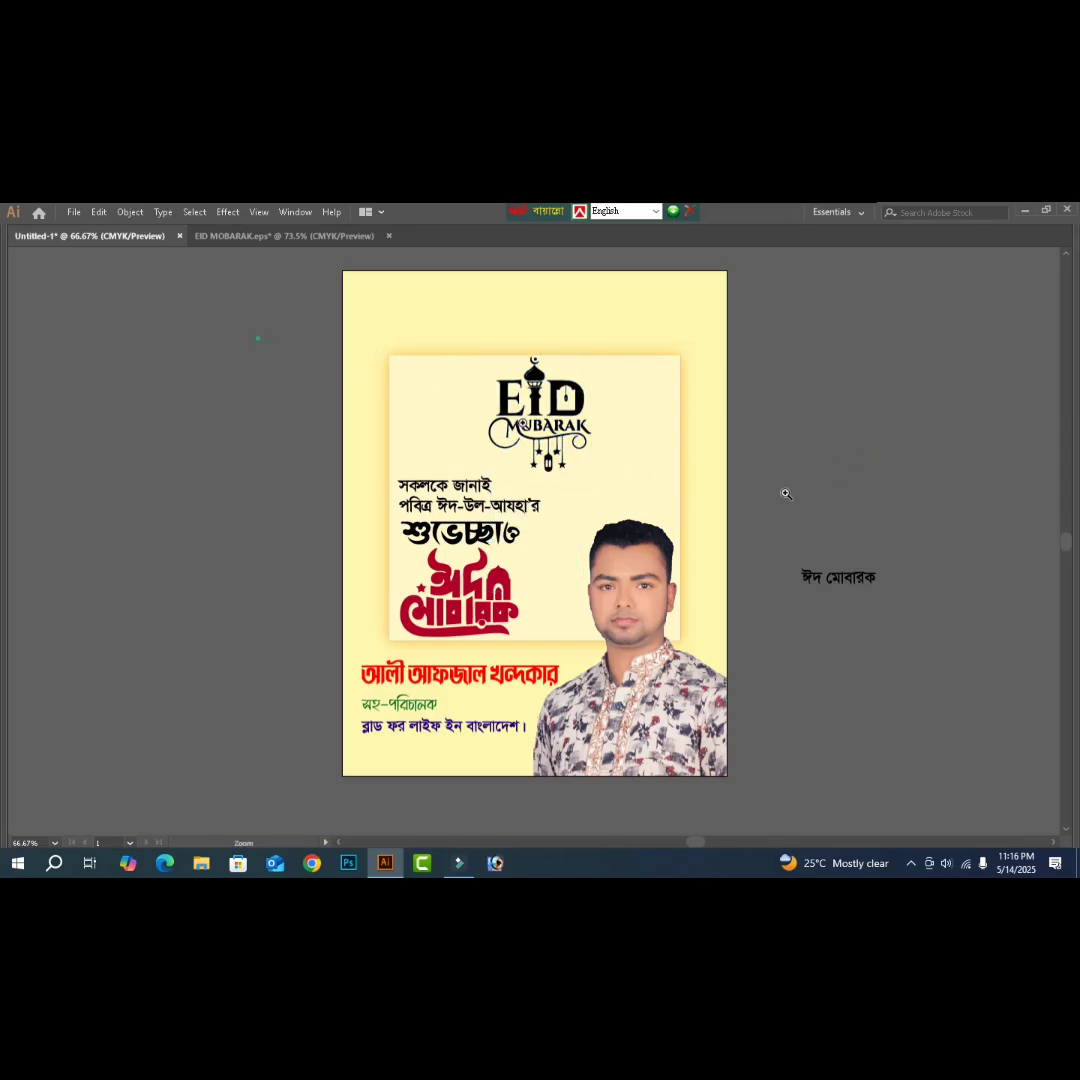
scroll(553, 470, "up", 2)
- Recolour the EID MUBARAK artwork from black to a light orange with the CMYK sliders
left_click(553, 471)
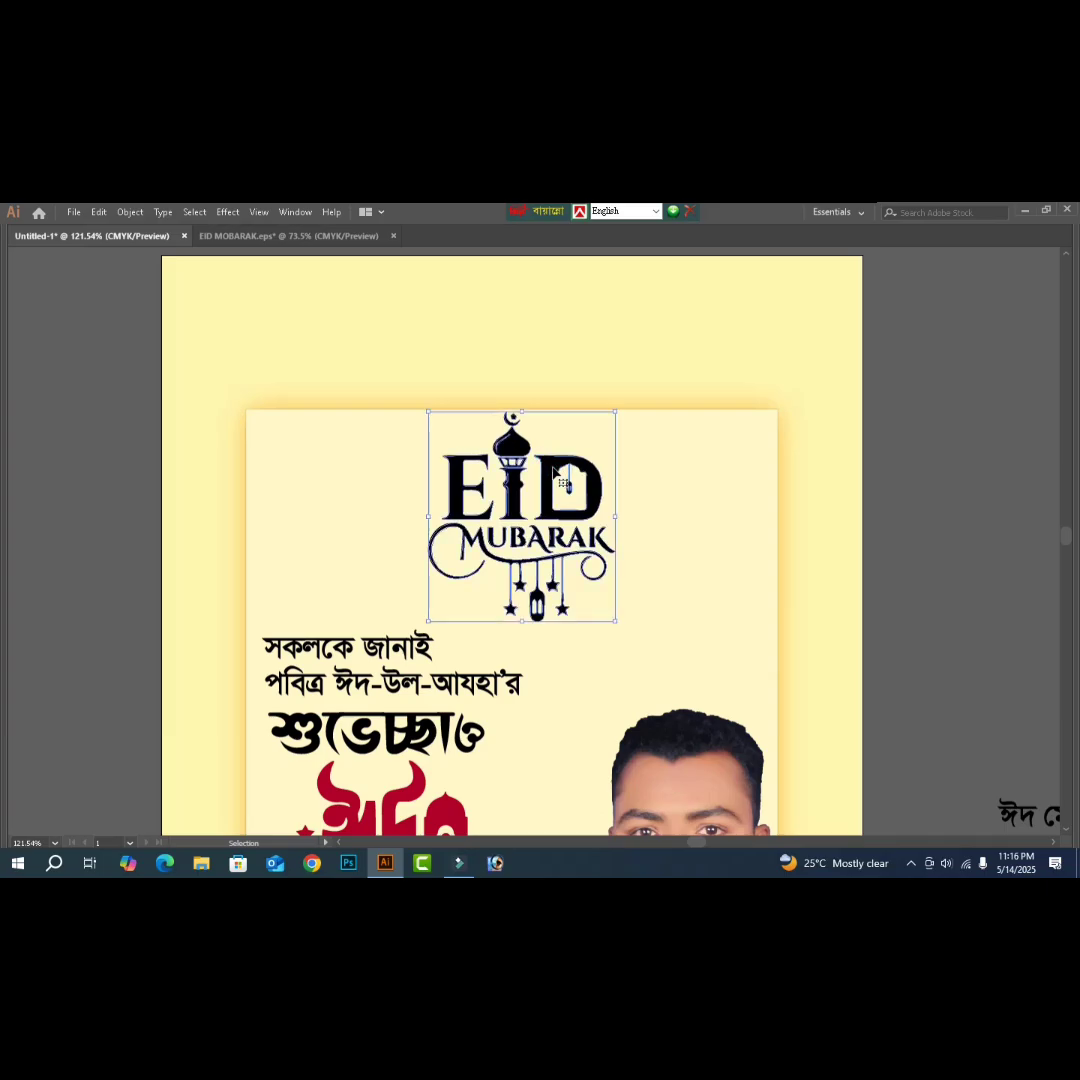
key("Tab")
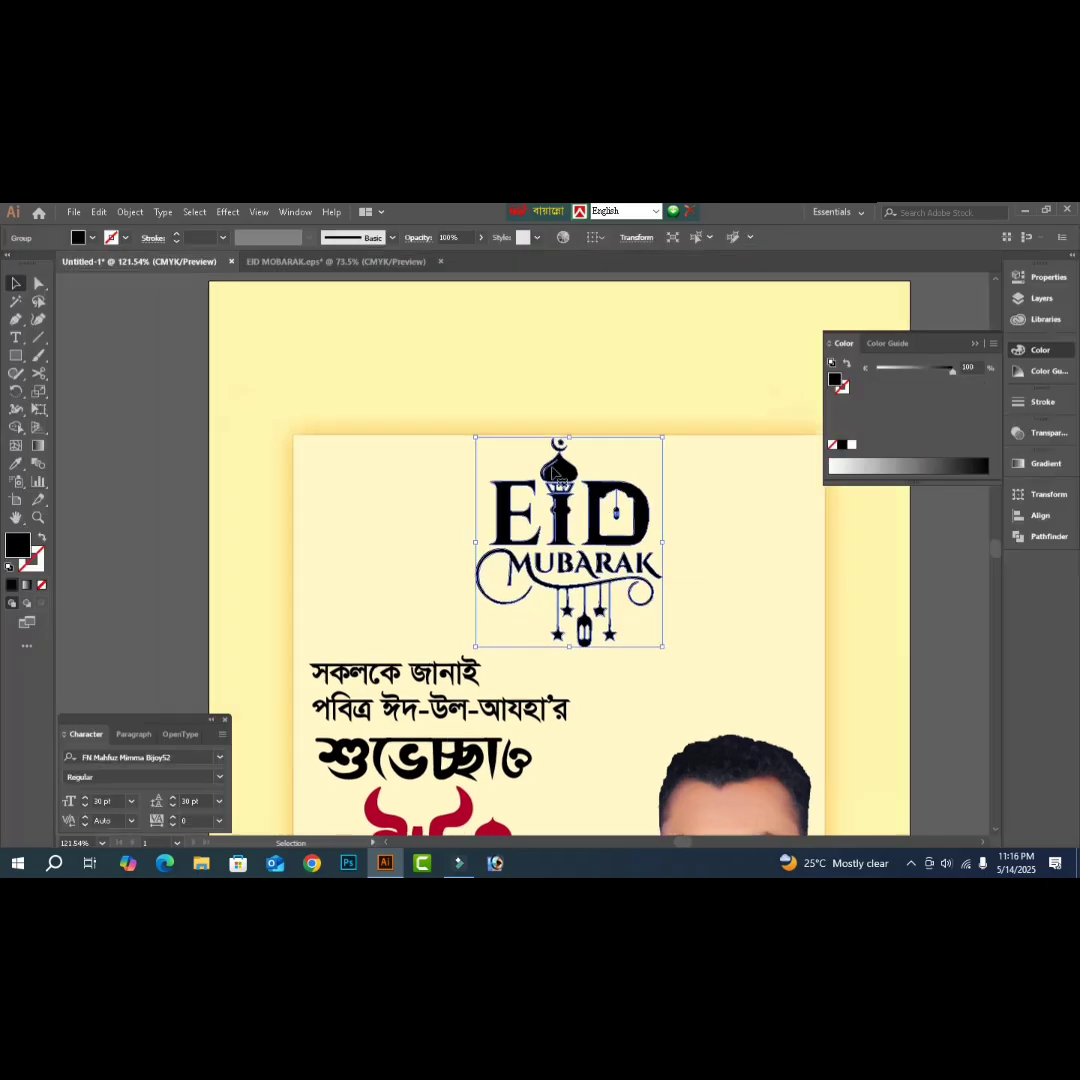
left_click(990, 345)
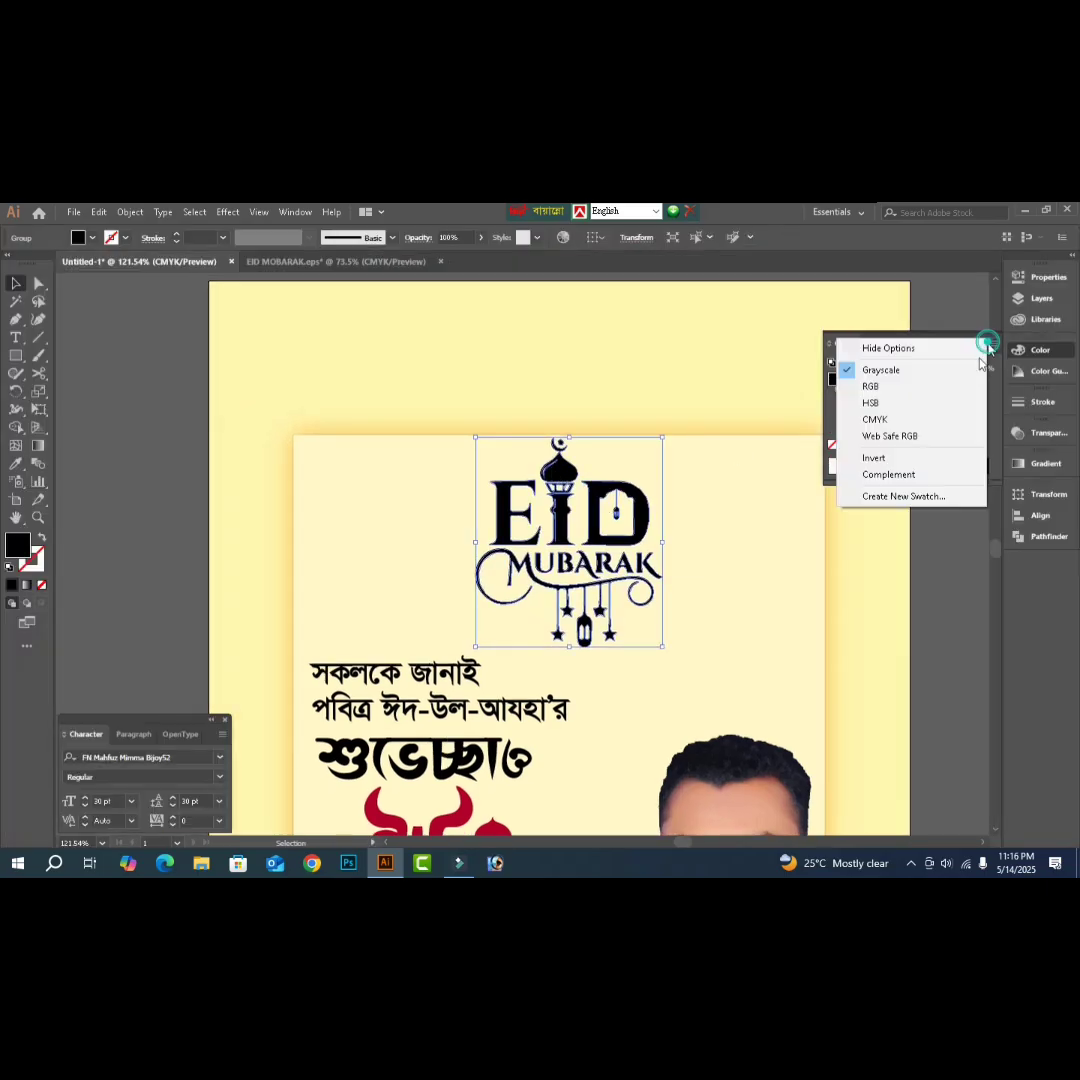
left_click(930, 434)
left_click(995, 345)
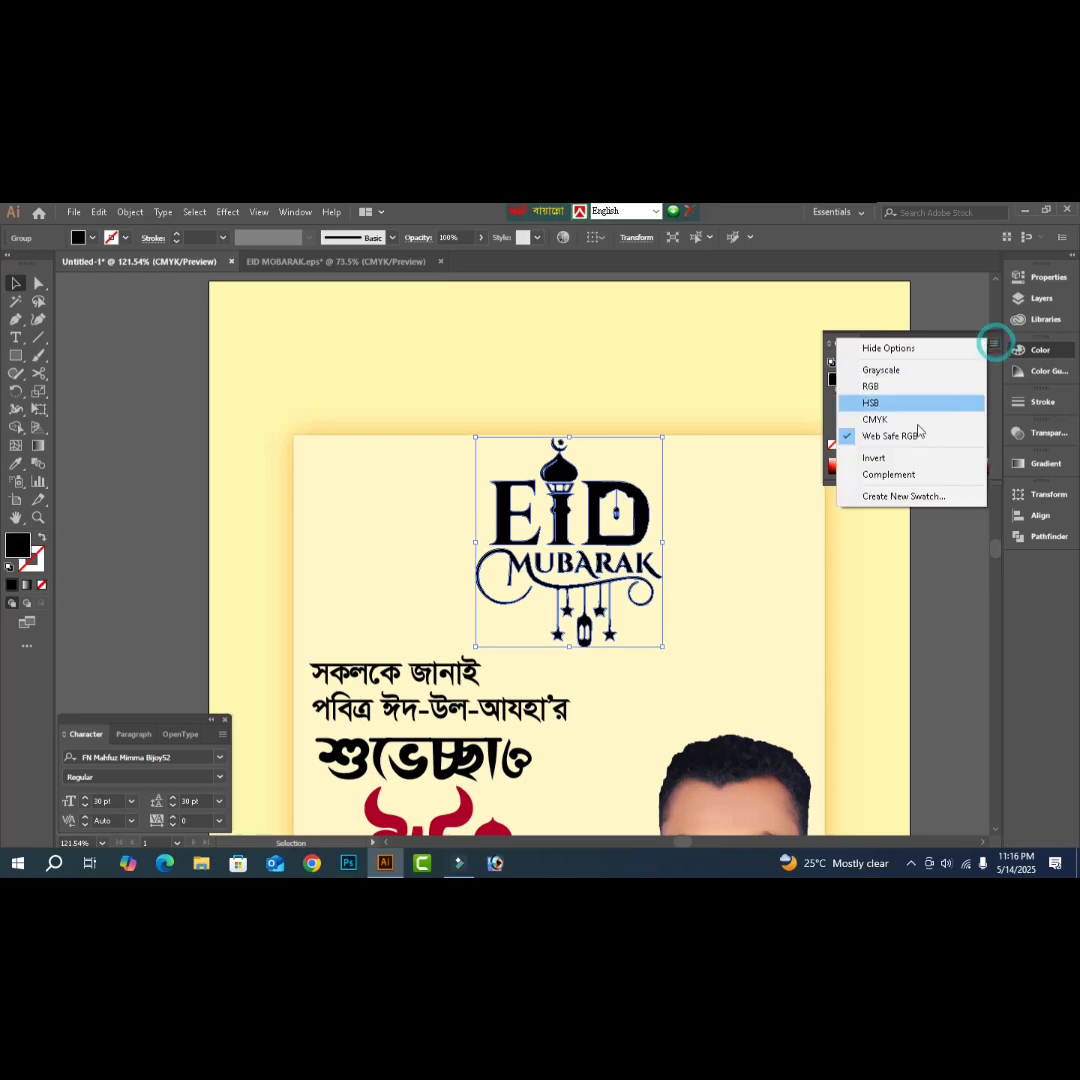
left_click(900, 417)
left_click_drag(815, 433, 812, 433)
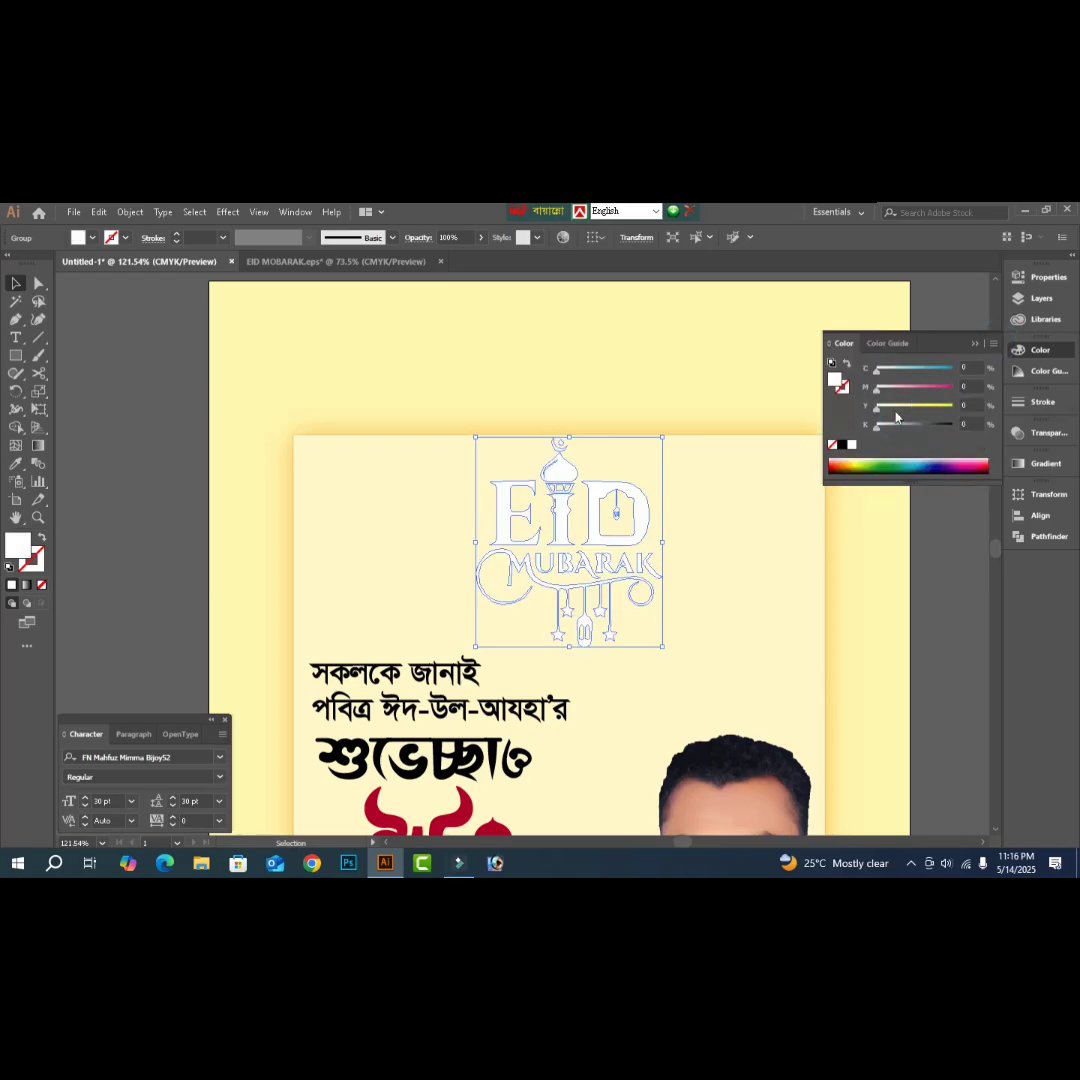
left_click_drag(901, 407, 1012, 412)
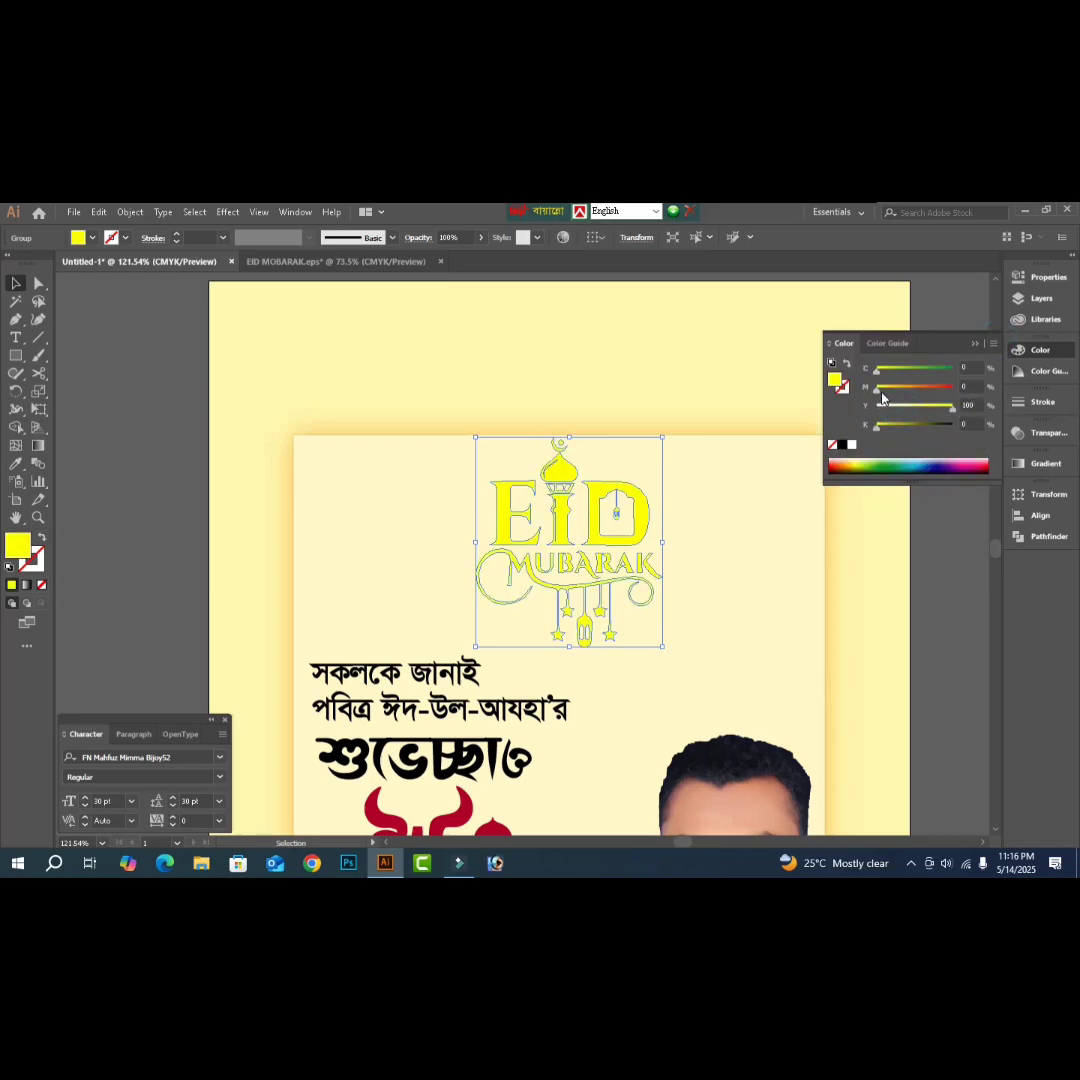
left_click_drag(884, 392, 913, 397)
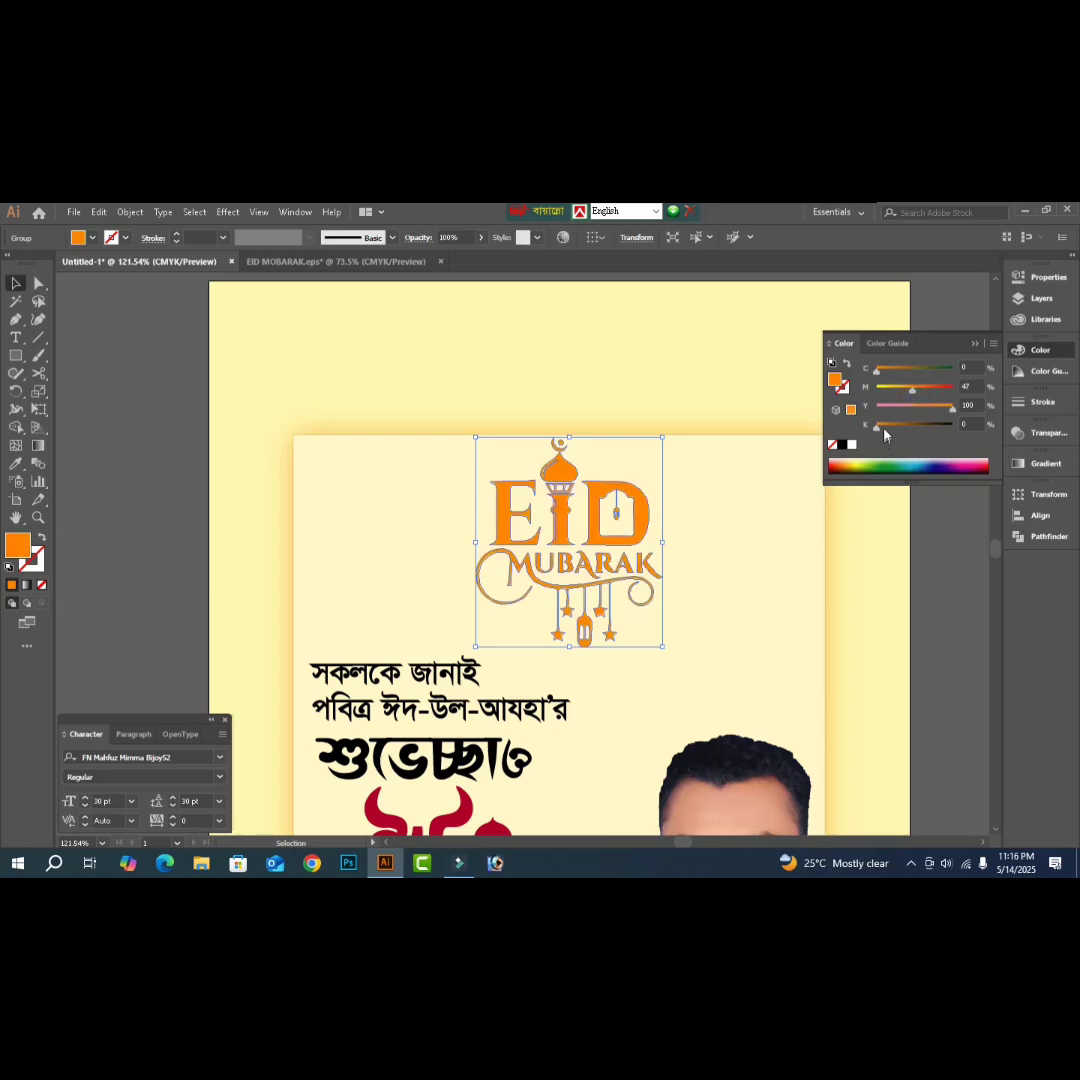
left_click_drag(912, 393, 913, 393)
left_click_drag(917, 395, 909, 394)
left_click(139, 474)
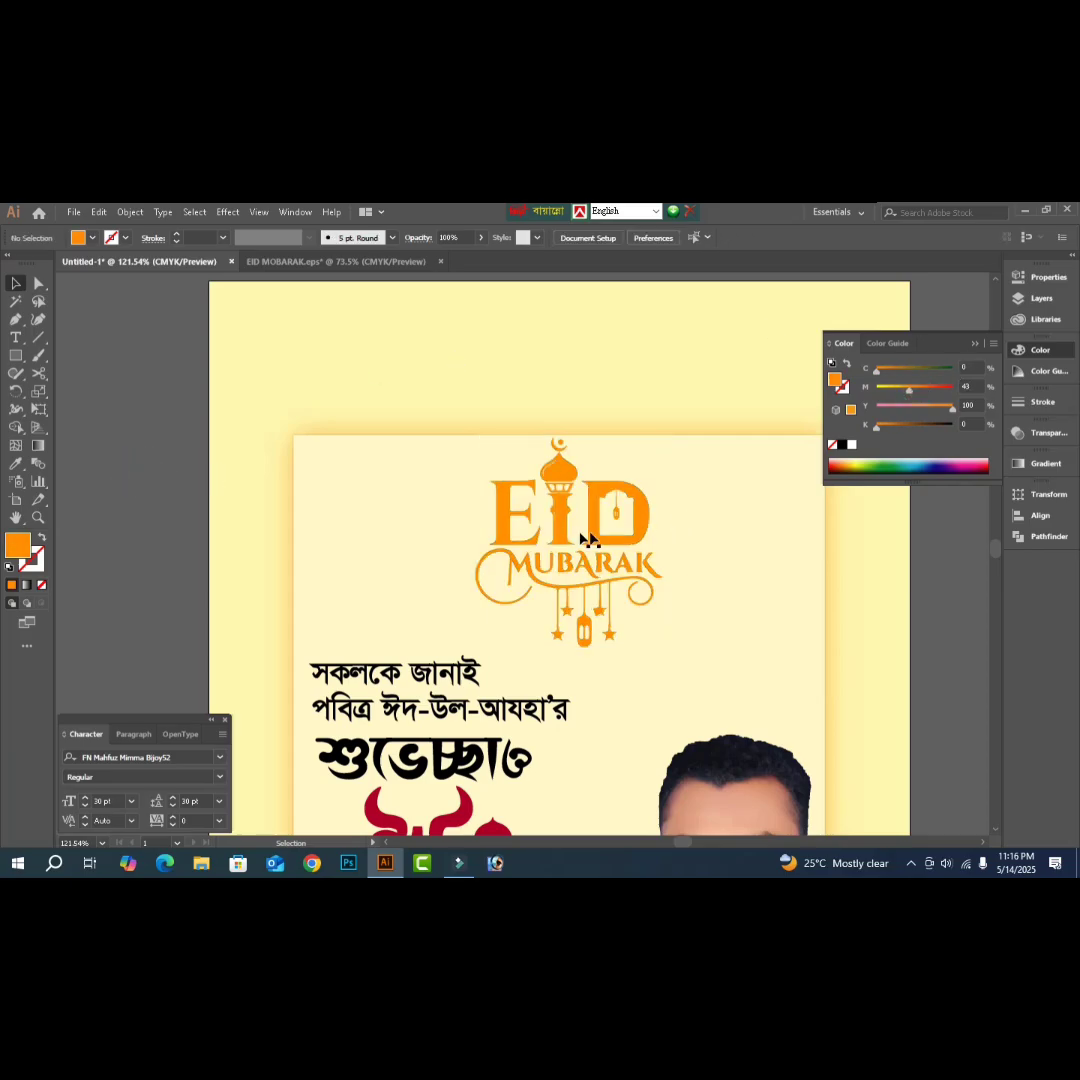
- Enlarge the EID MUBARAK logo slightly, nudge it left, and call up the Open dialog
left_click(572, 652)
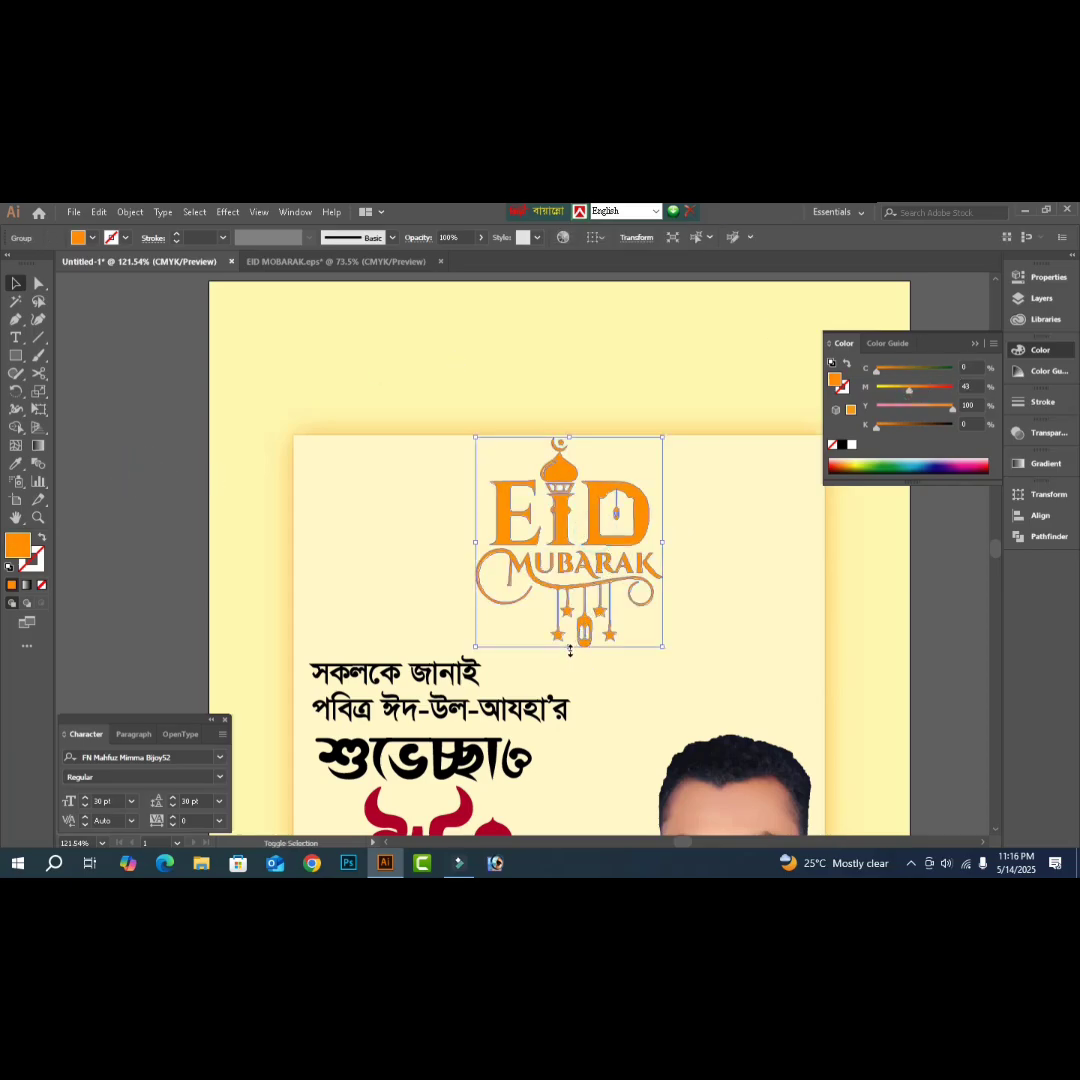
left_click_drag(569, 652, 610, 664)
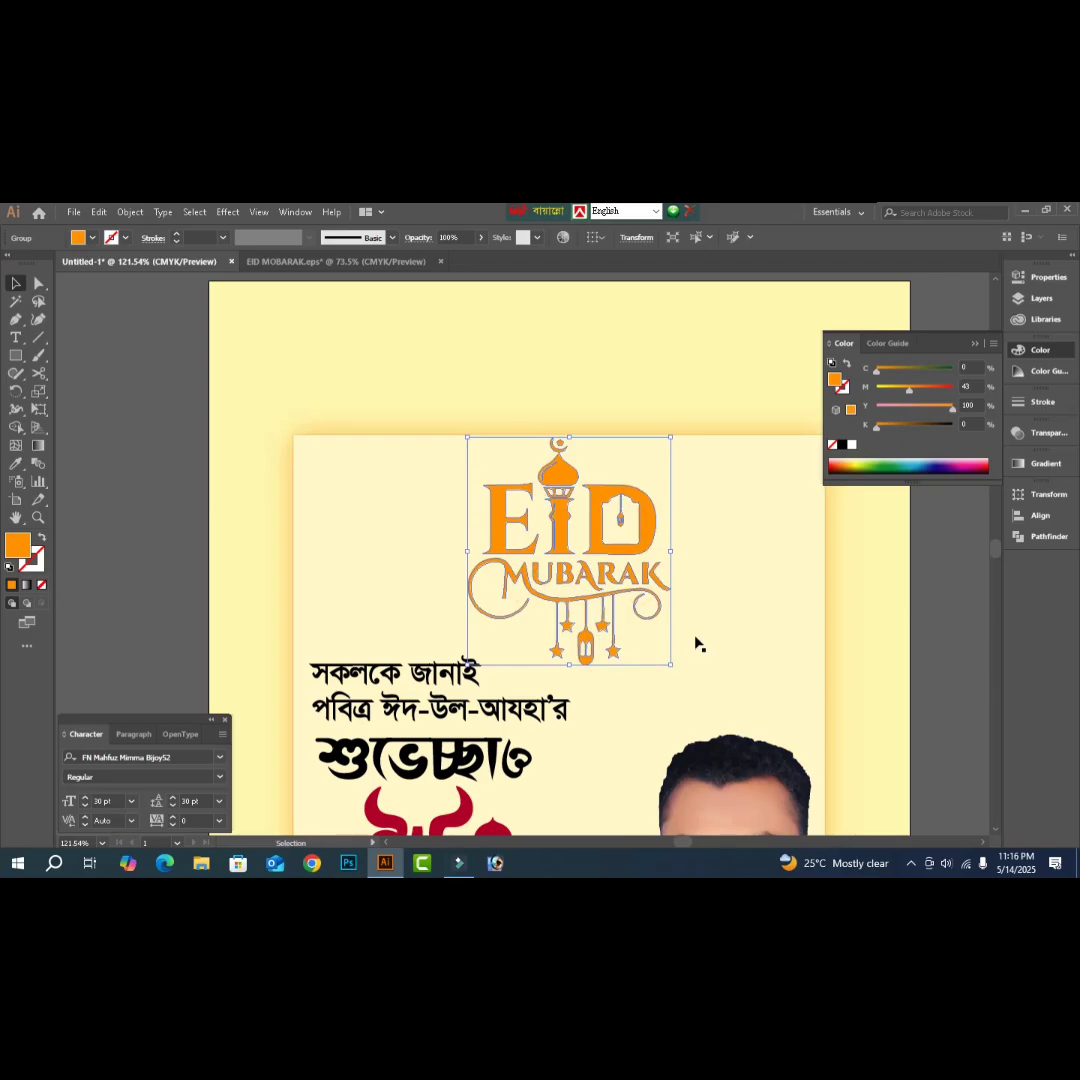
key("Left")
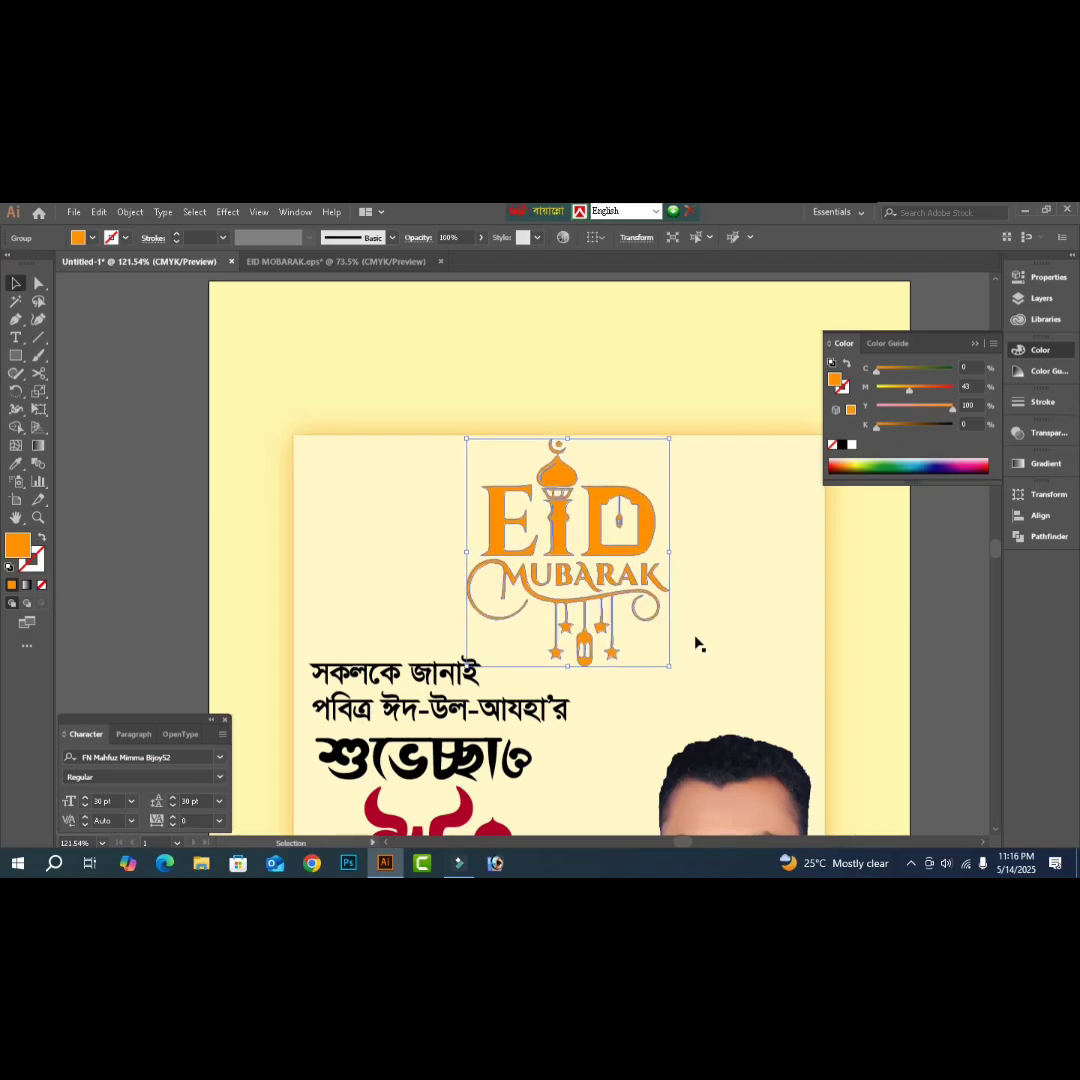
left_click(949, 633)
key("Tab")
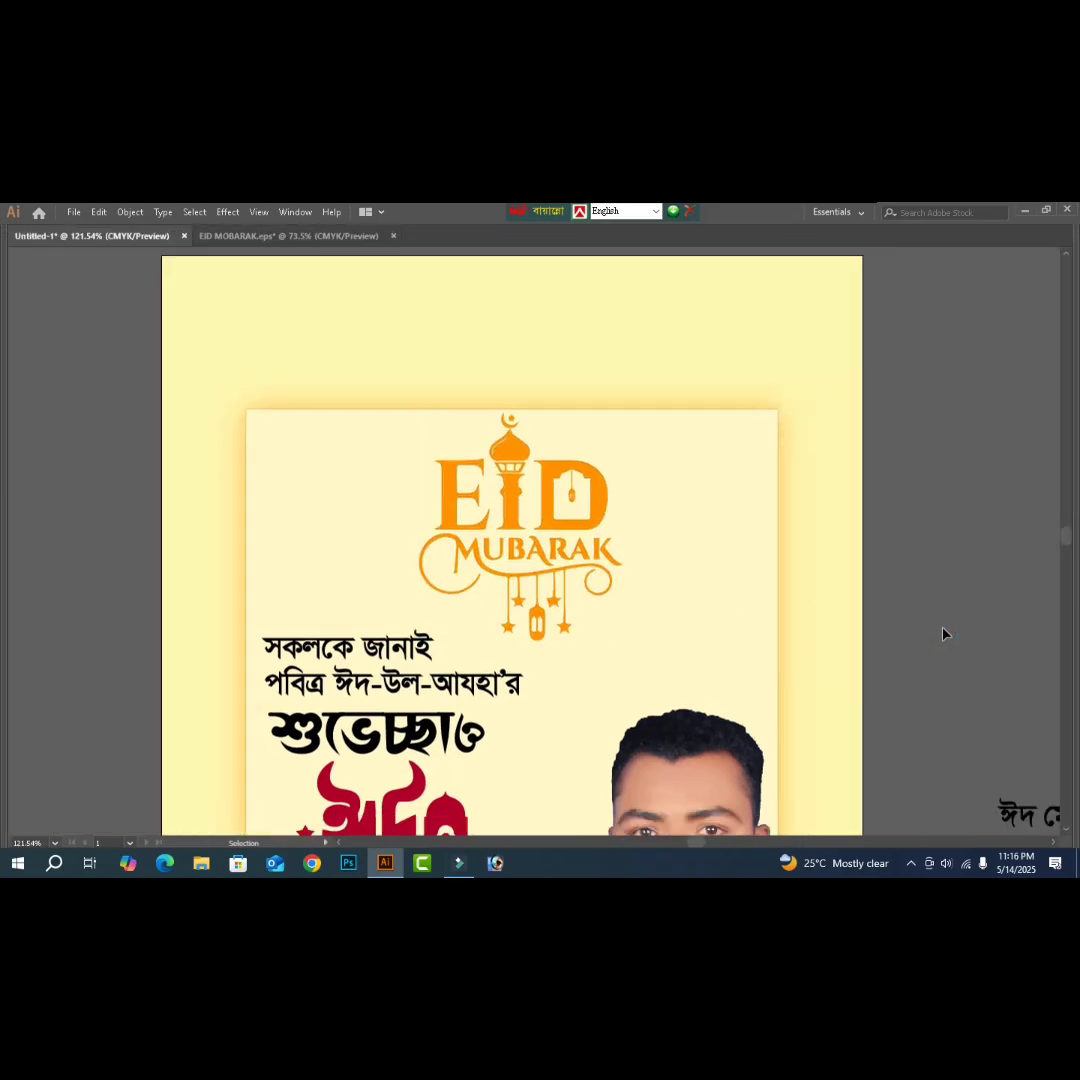
key("ctrl+0")
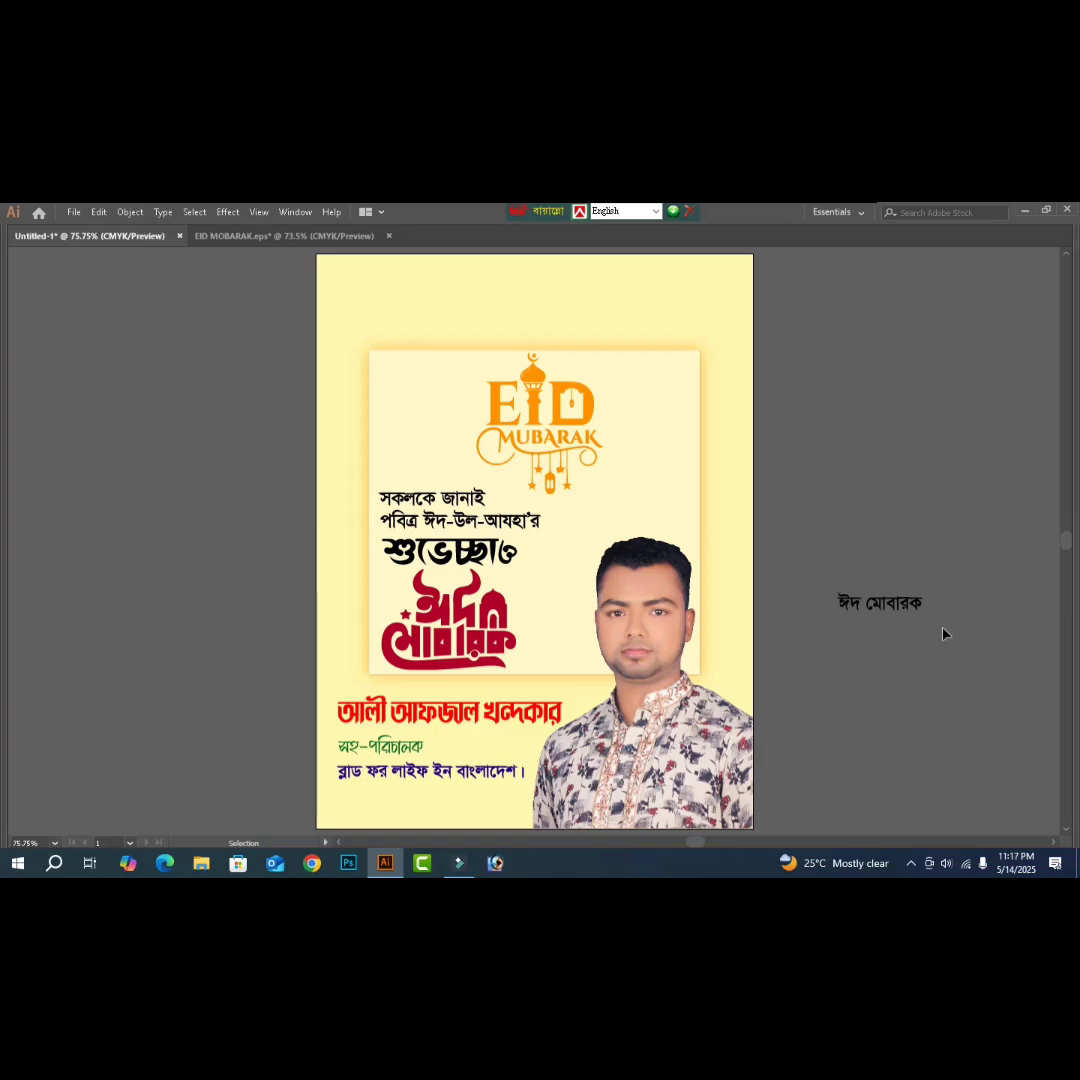
key("a")
key("ctrl+o")
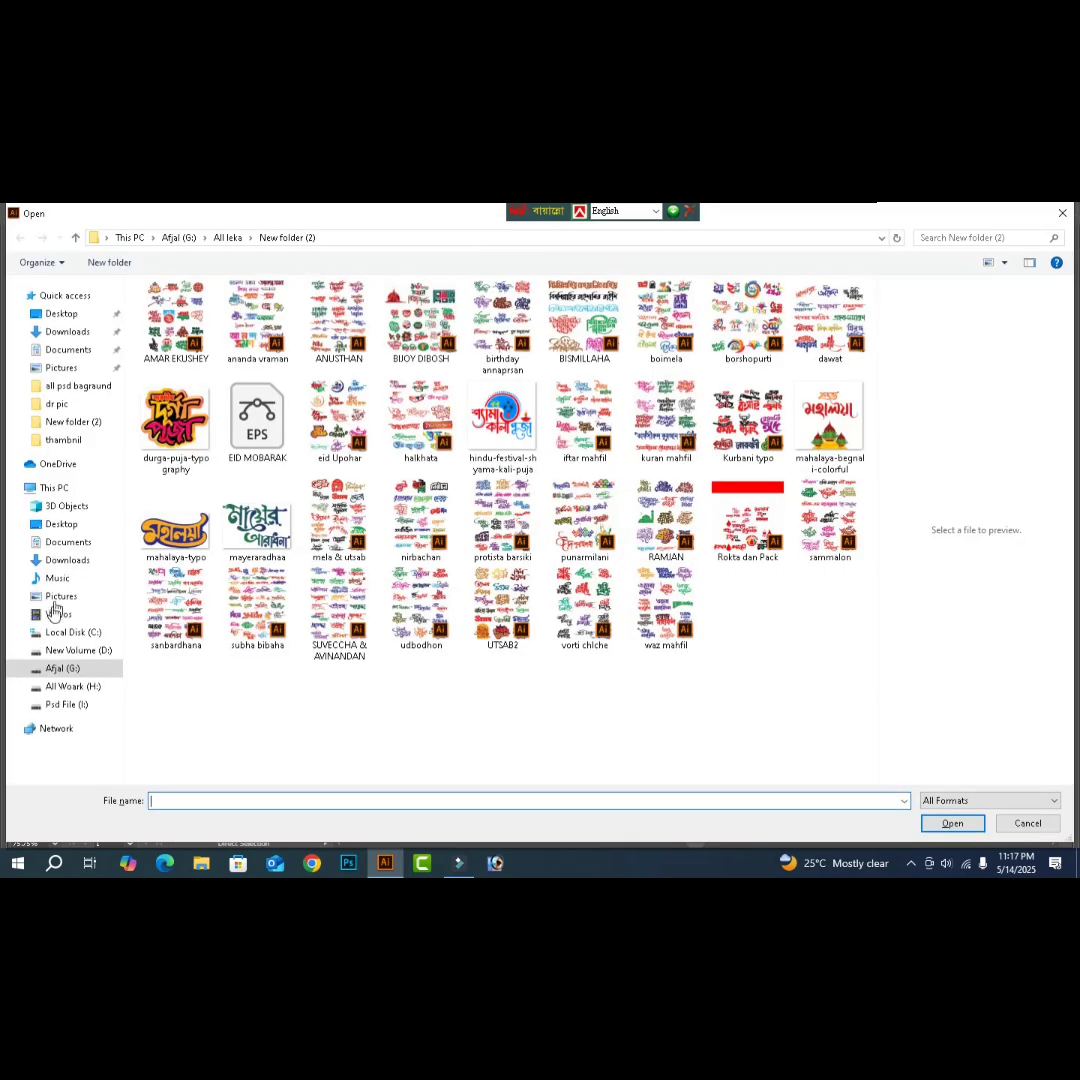
- Browse the G: drive to the eid folder, previewing a couple of design files
left_click(63, 671)
key("alt+Up")
key("alt+Up")
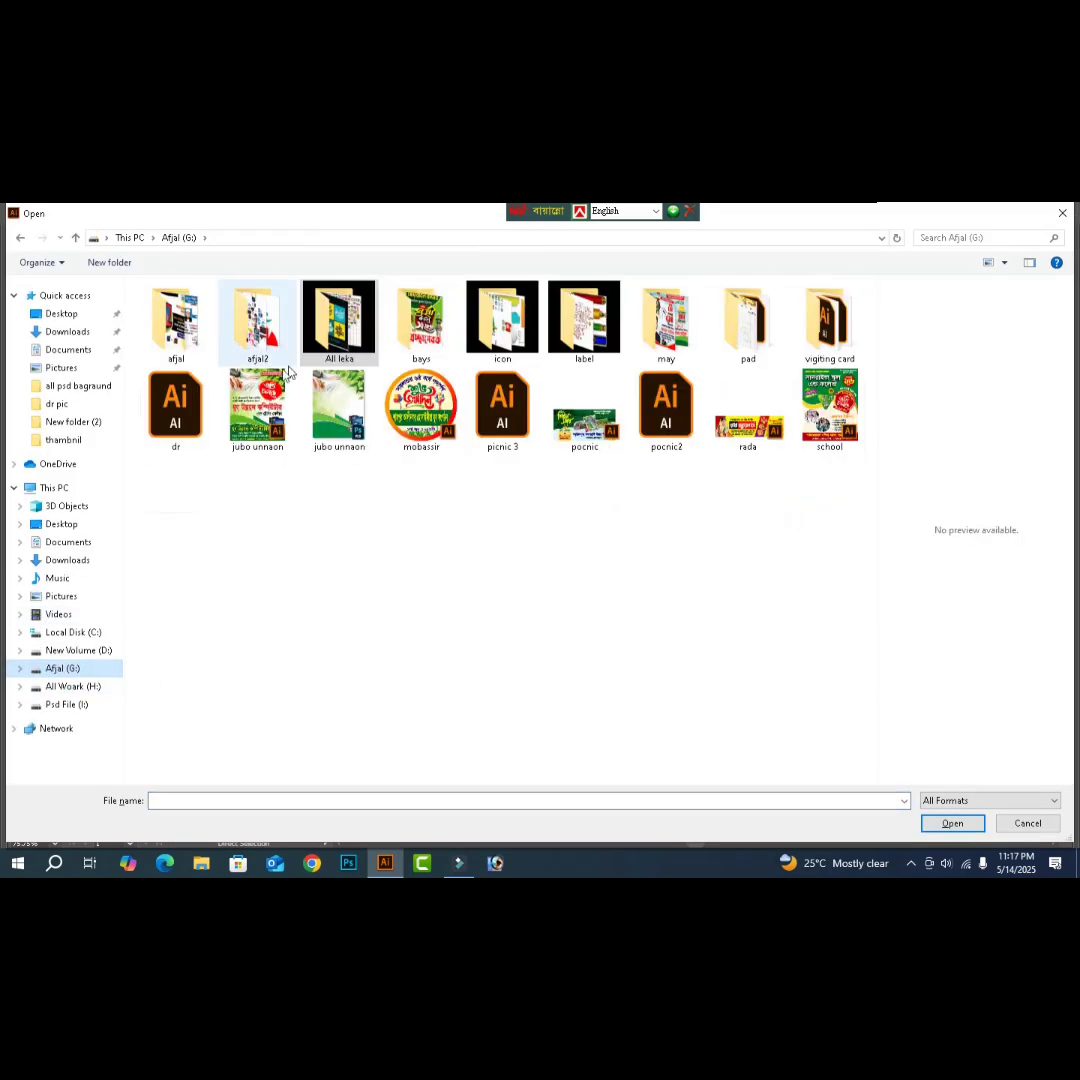
double_click(195, 340)
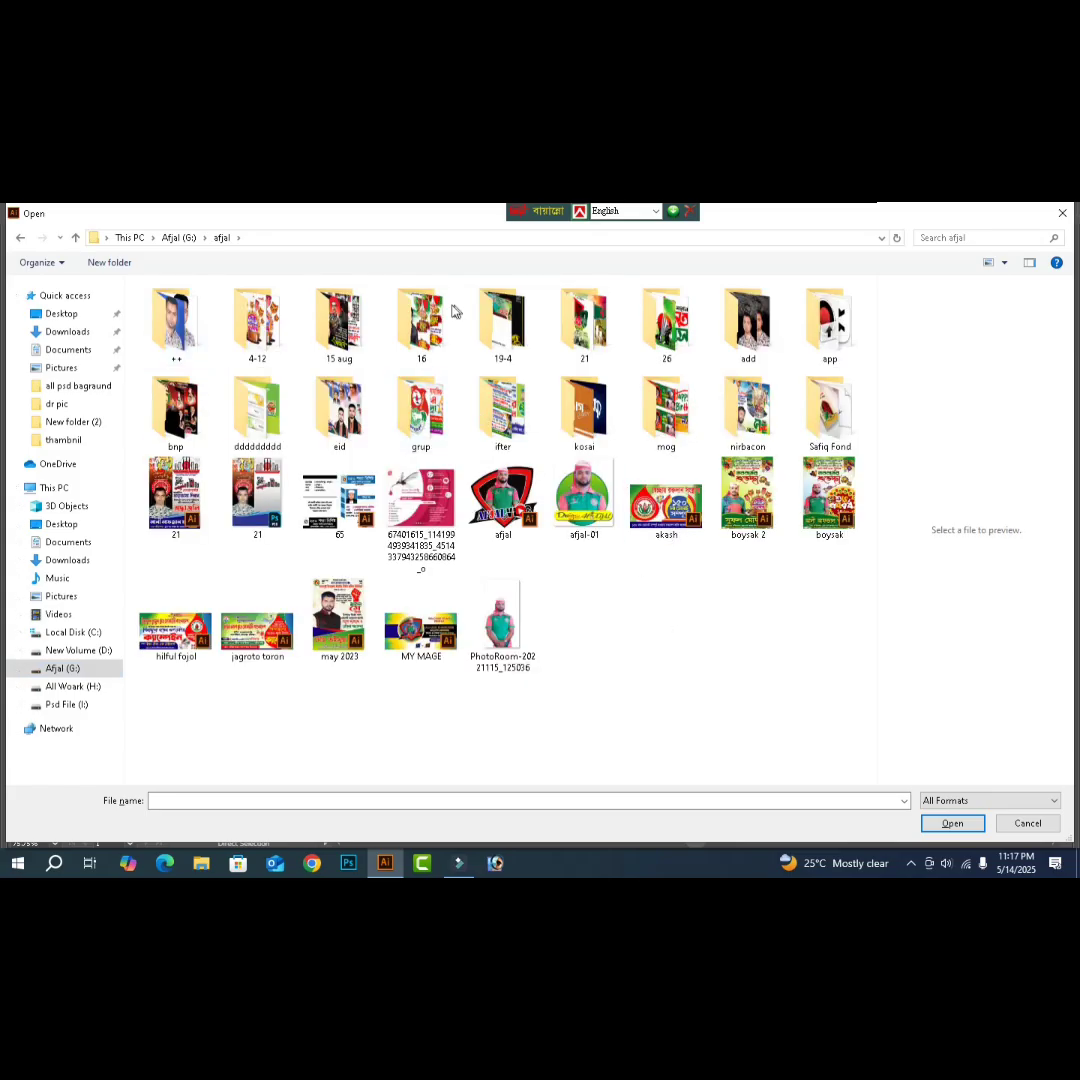
key("alt+Up")
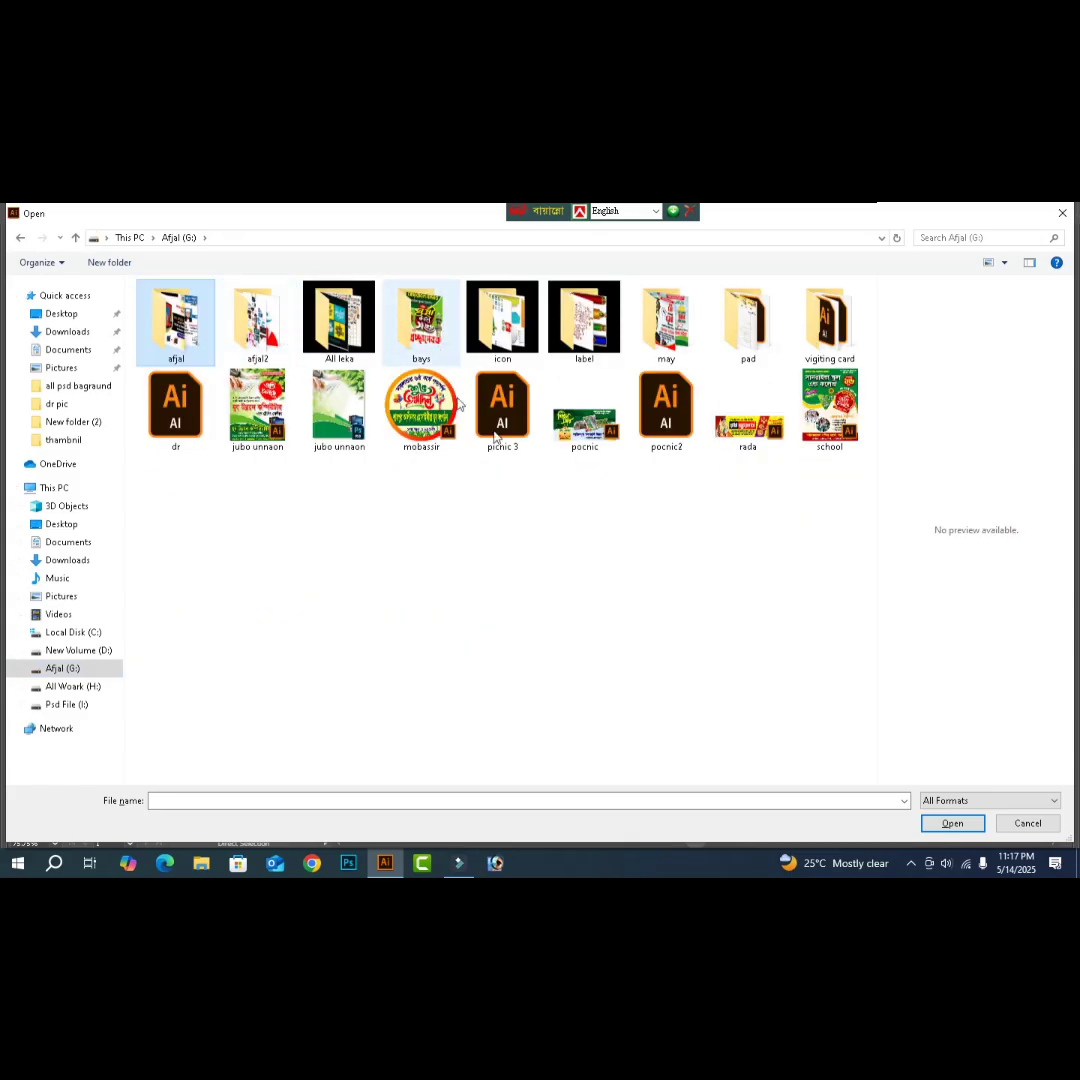
double_click(177, 338)
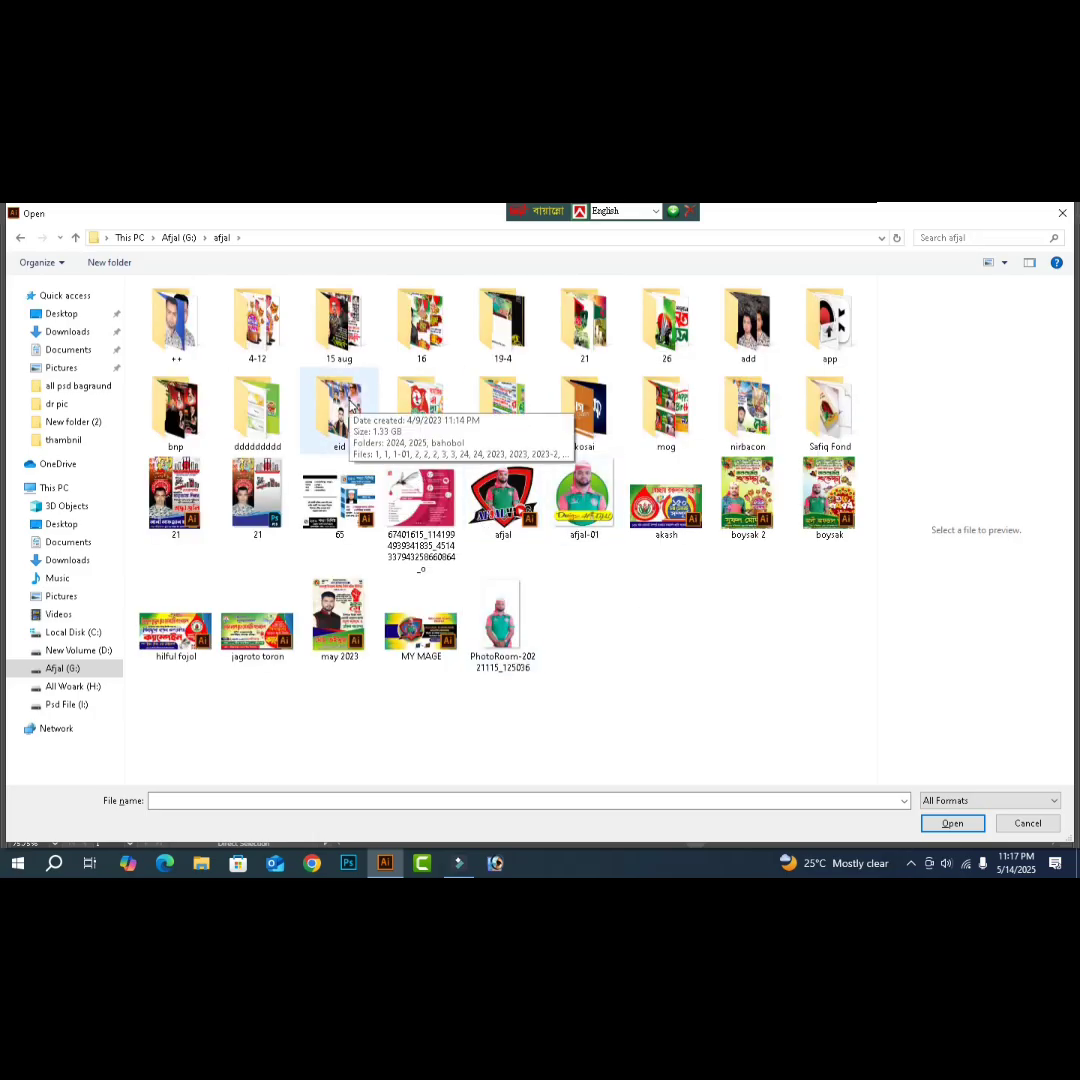
double_click(341, 415)
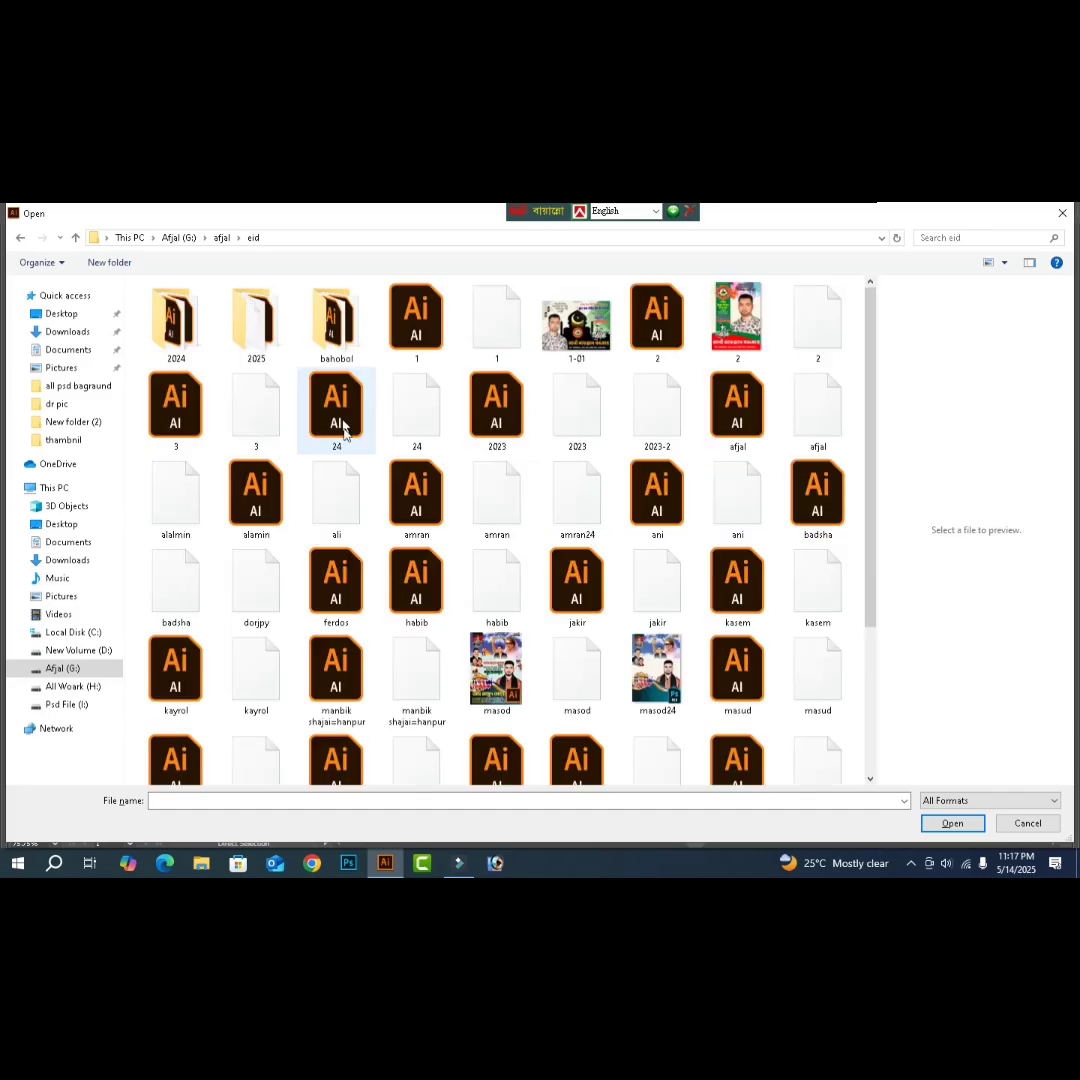
left_click(405, 585)
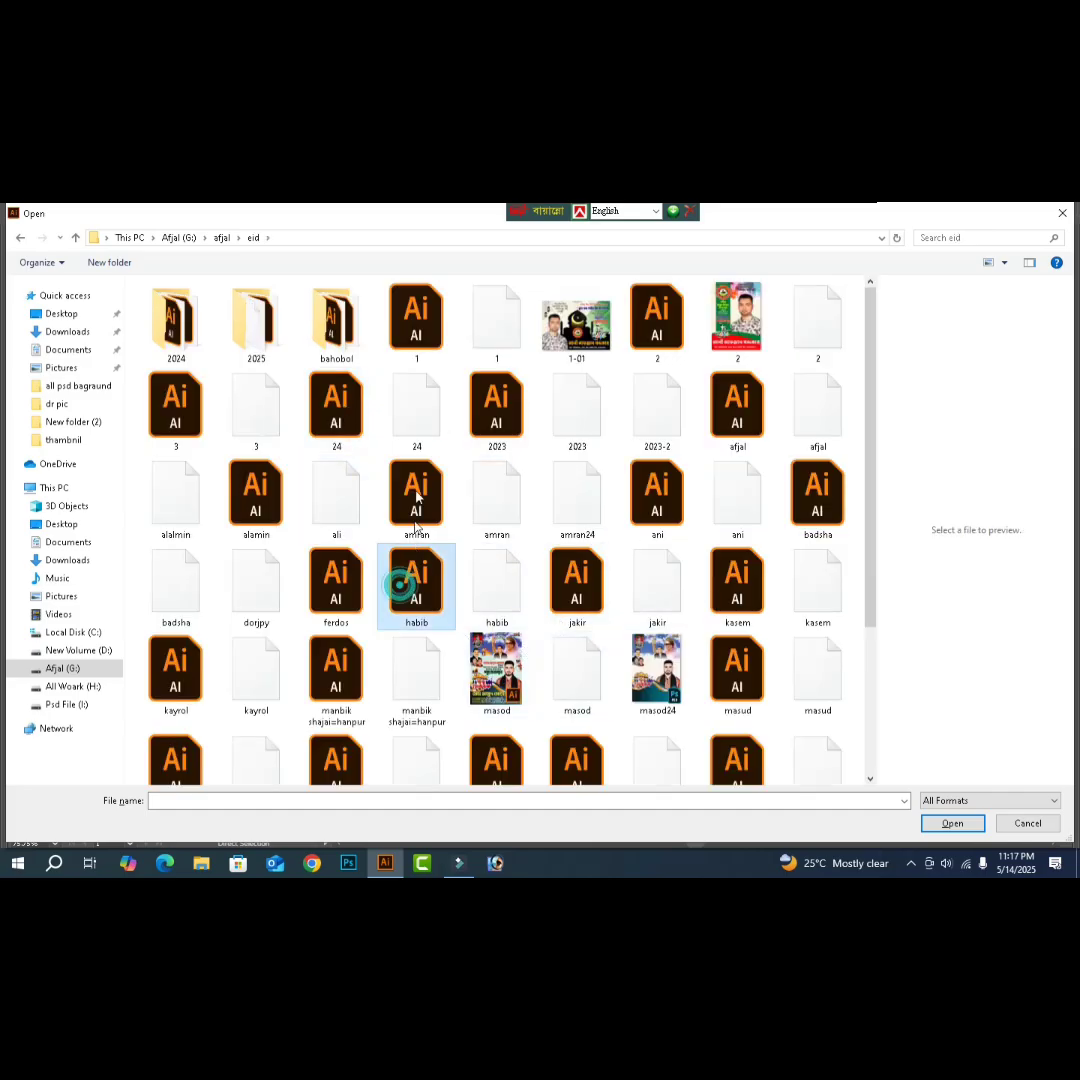
left_click(657, 318)
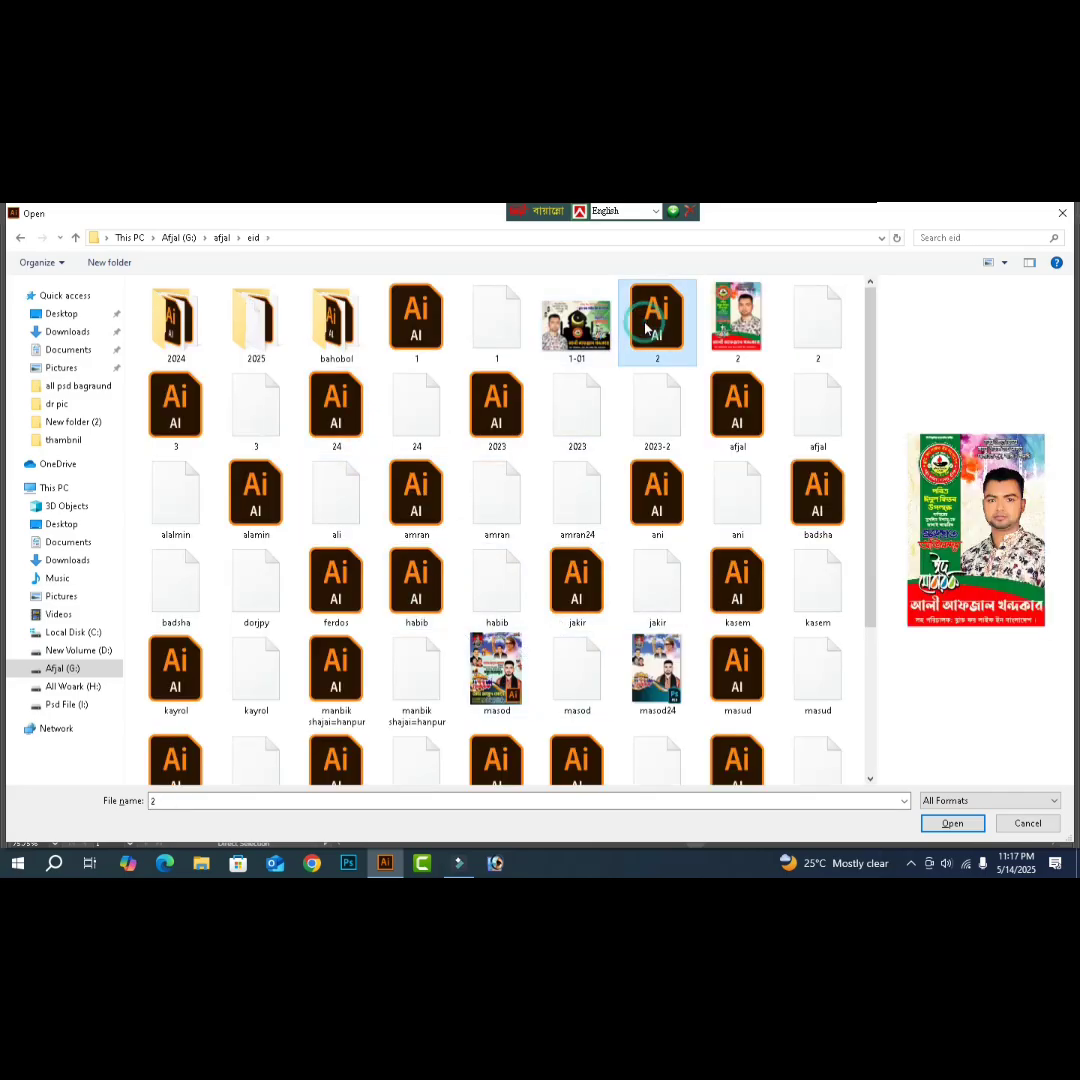
- Open the first poster file in the 2024 folder, dismissing the error and Missing Fonts warnings
double_click(186, 345)
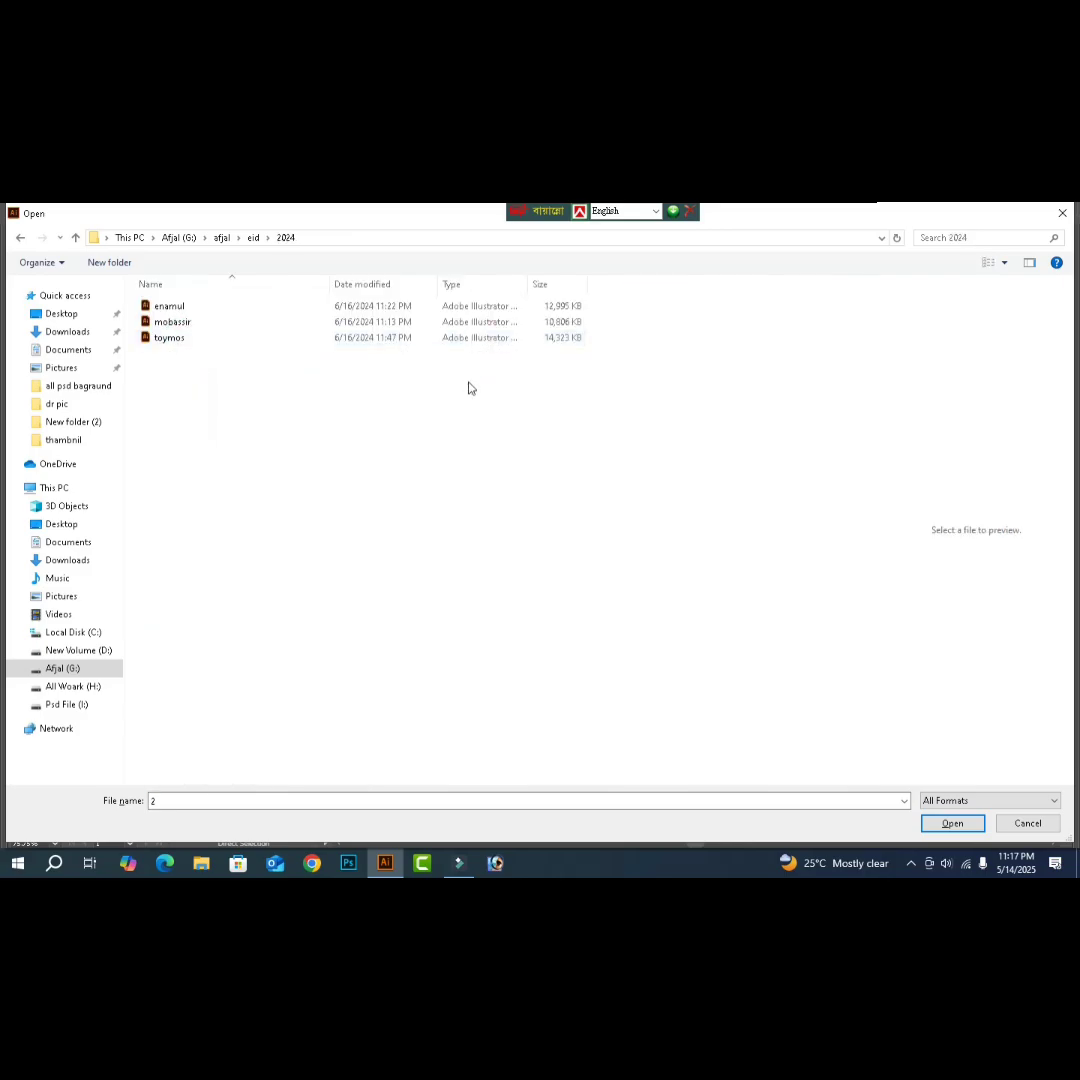
left_click(170, 306)
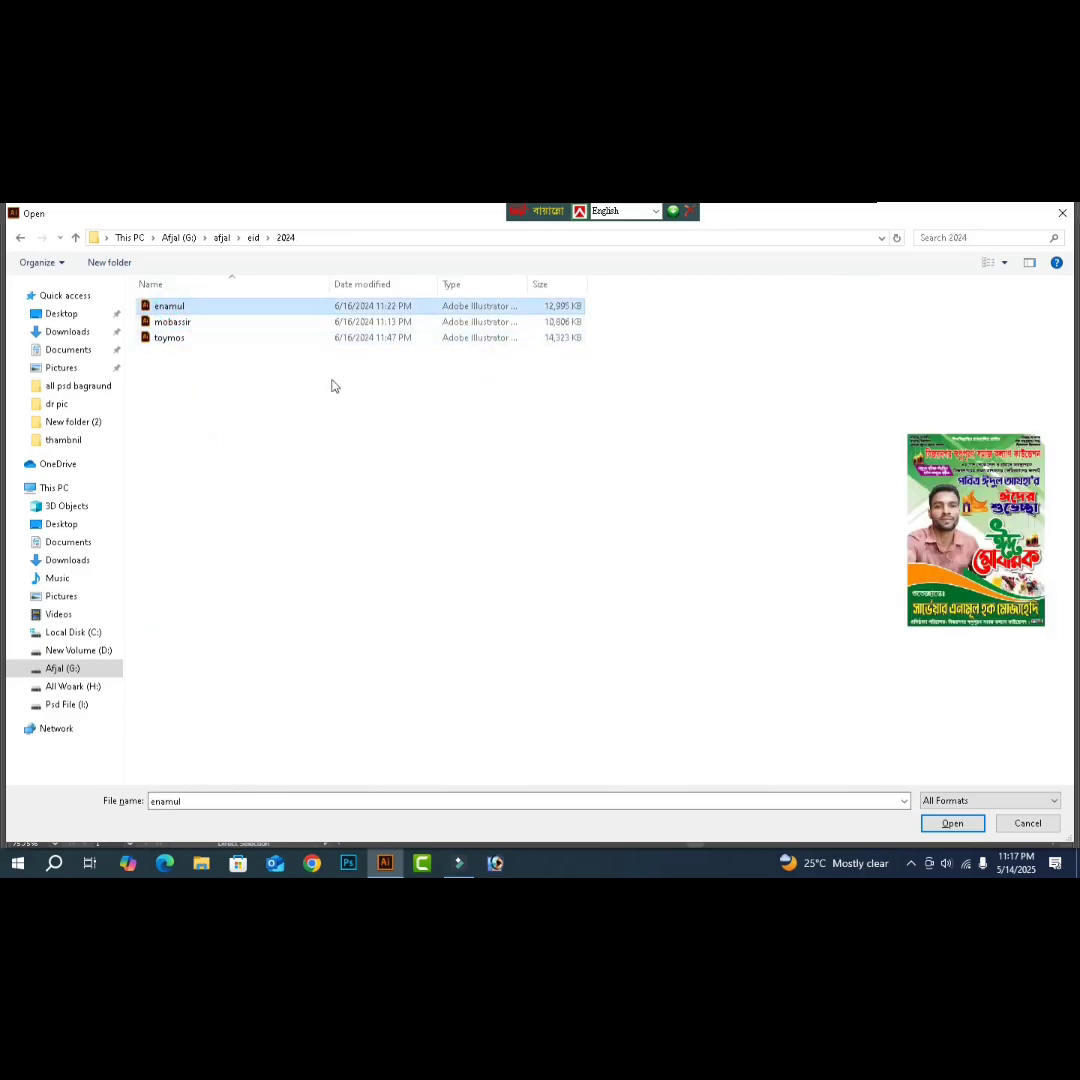
key("Escape")
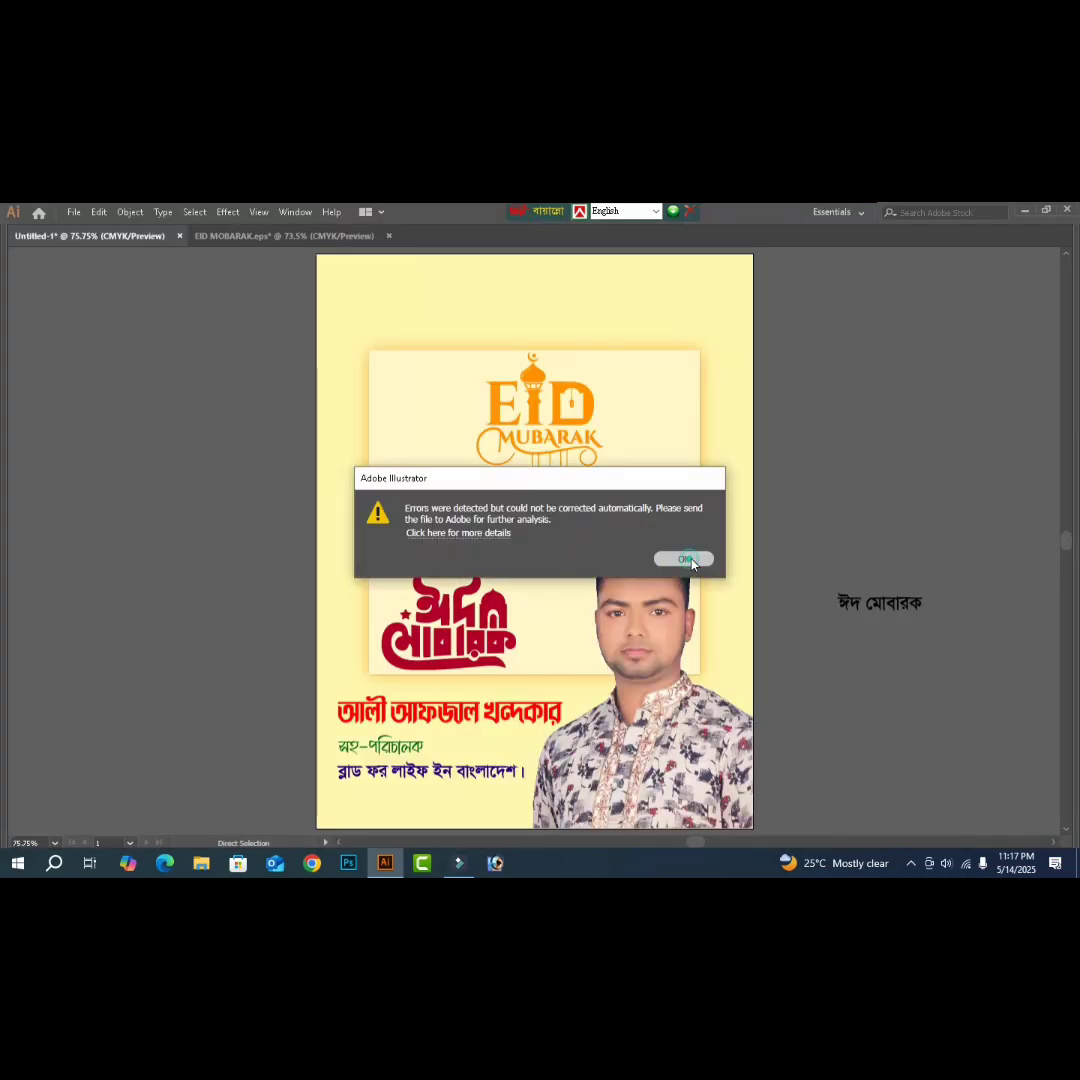
left_click(688, 559)
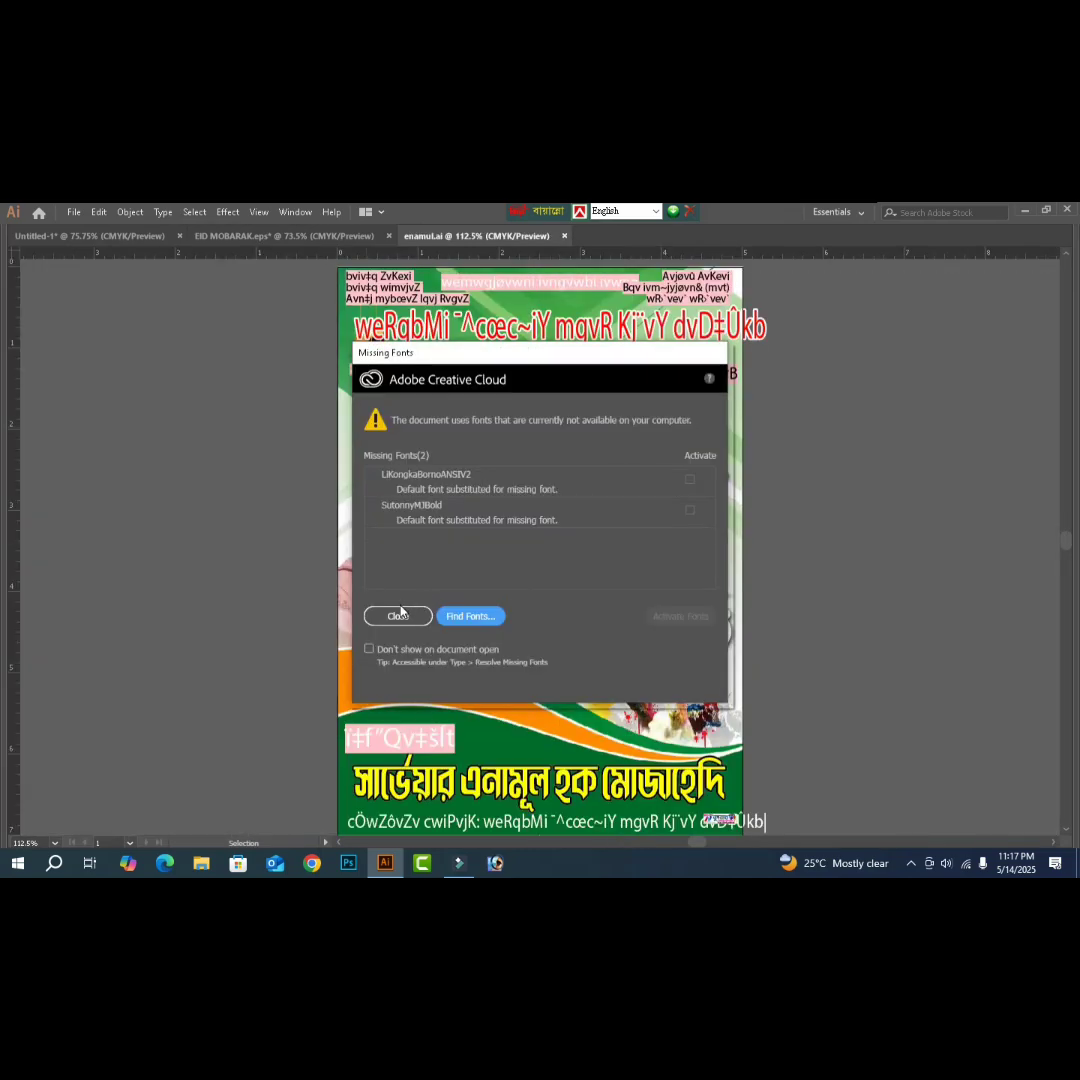
left_click(399, 615)
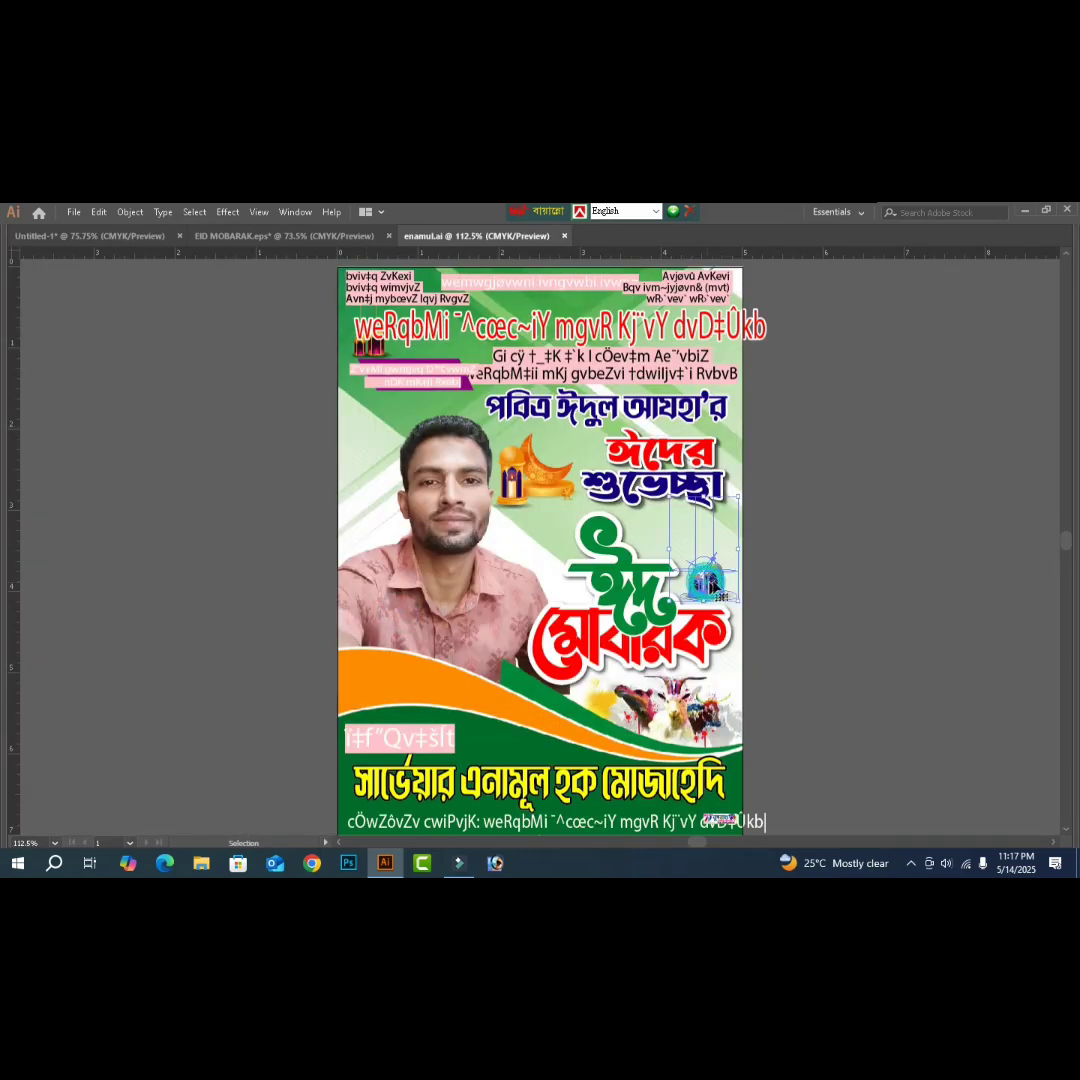
- Move the old poster's two lanterns onto the pasteboard and copy them
left_click_drag(709, 589, 811, 584)
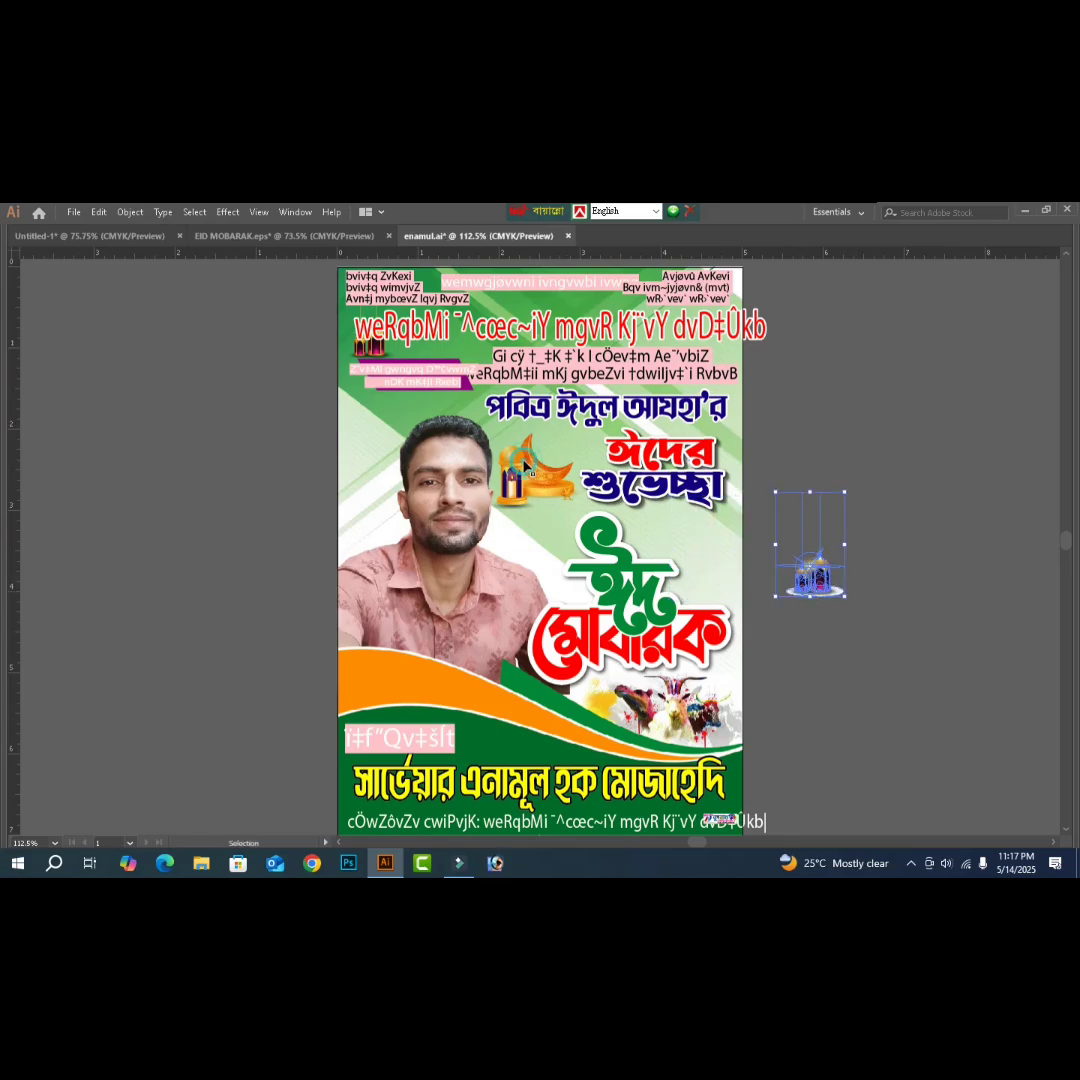
left_click_drag(527, 466, 860, 558)
left_click_drag(959, 634, 777, 493)
key("a")
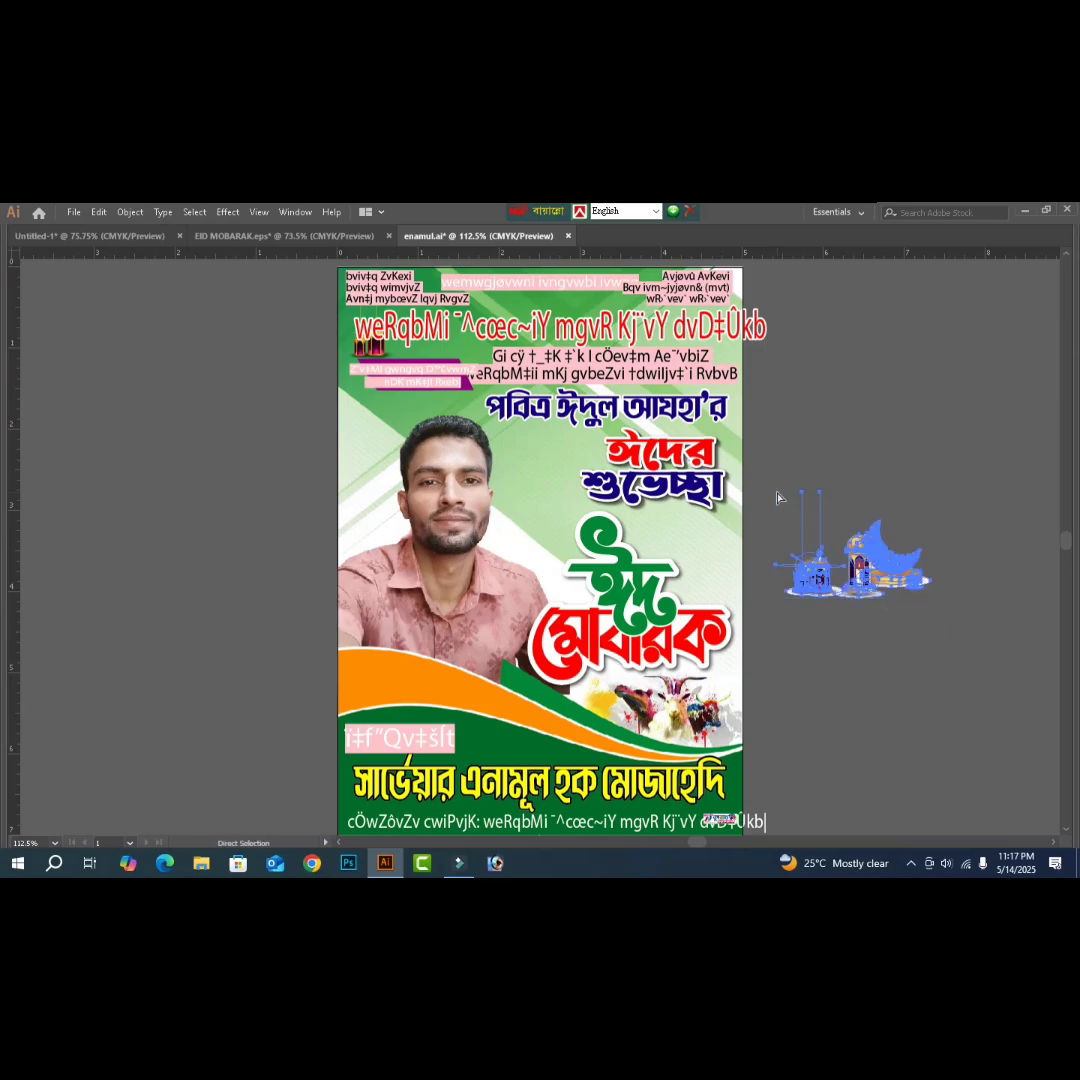
- Paste the lanterns into Untitled-1, with the crescent lantern placed beside the greeting text
left_click(110, 236)
key("v")
key("a")
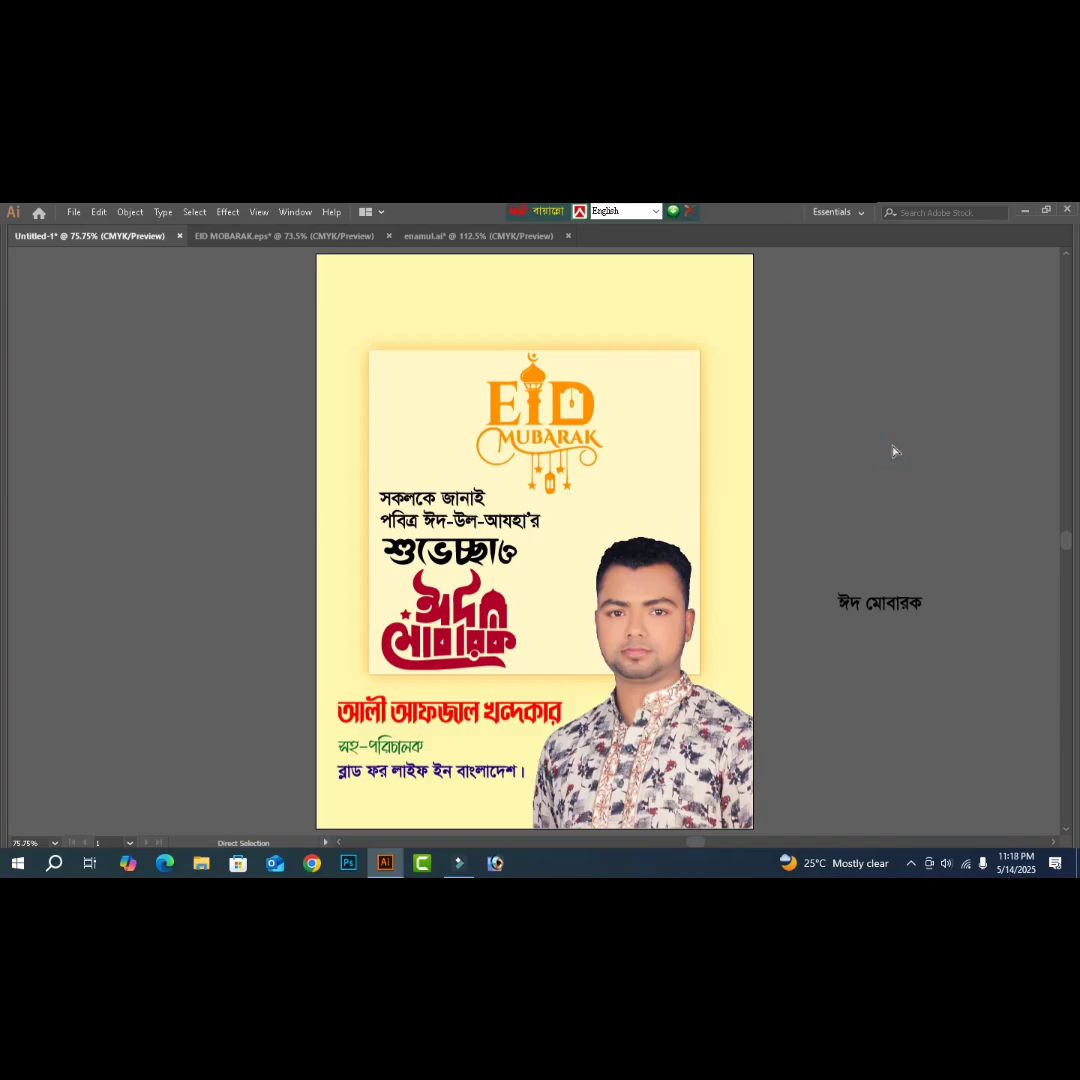
key("v")
key("ctrl+v")
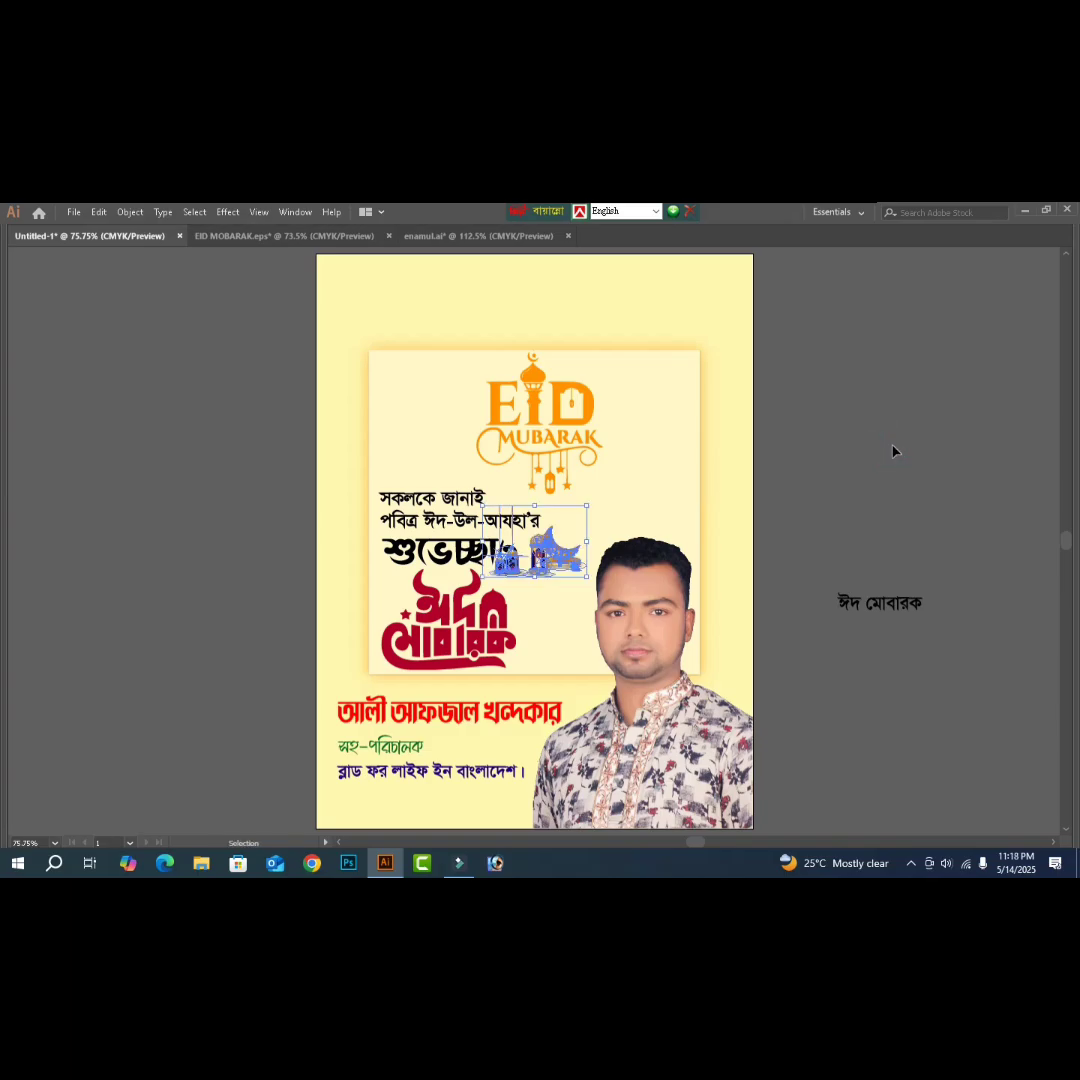
left_click_drag(537, 555, 564, 572)
left_click(923, 388)
left_click(933, 488)
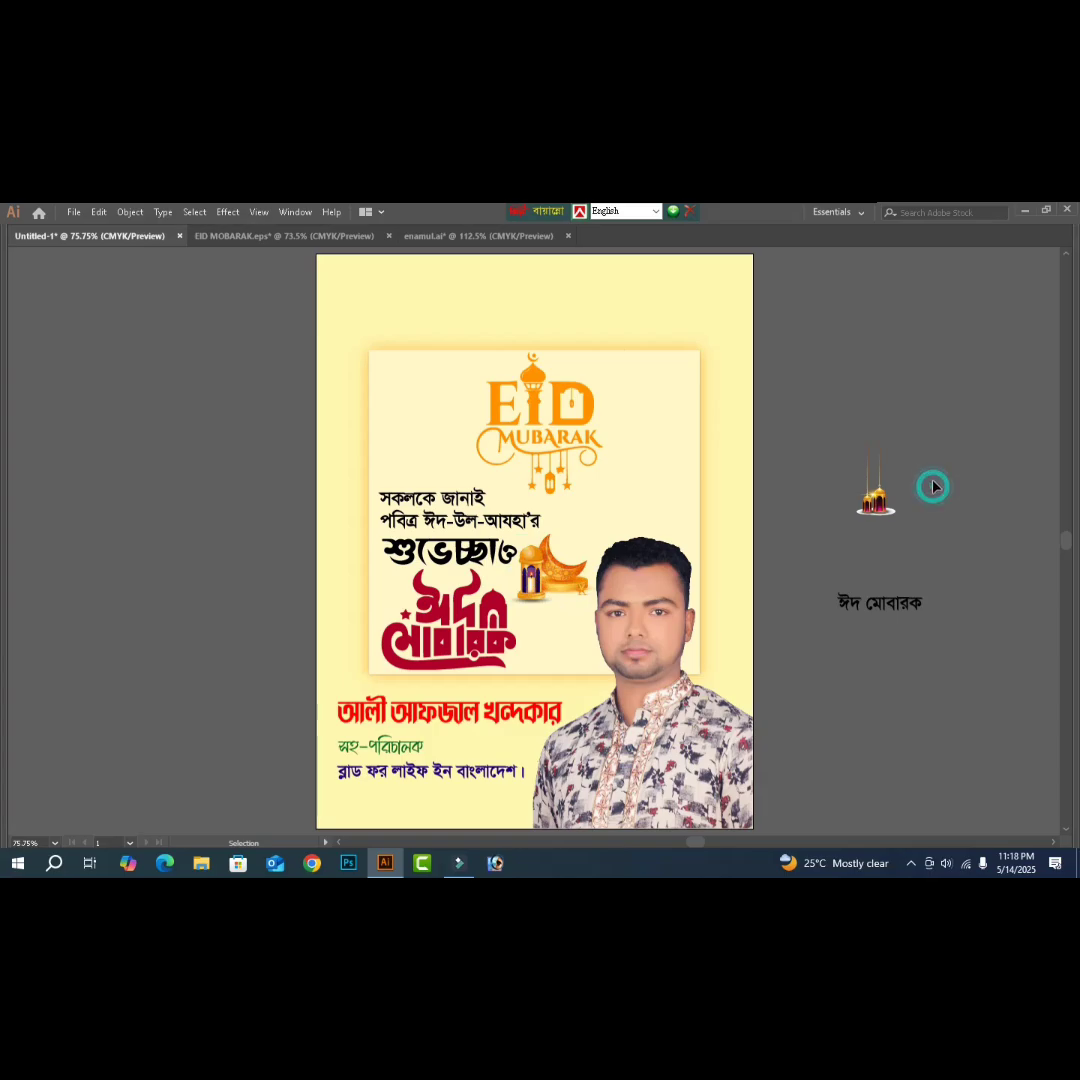
- Move the hanging lantern pair to the poster's top-left and tilt it slightly
scroll(870, 475, "up", 1)
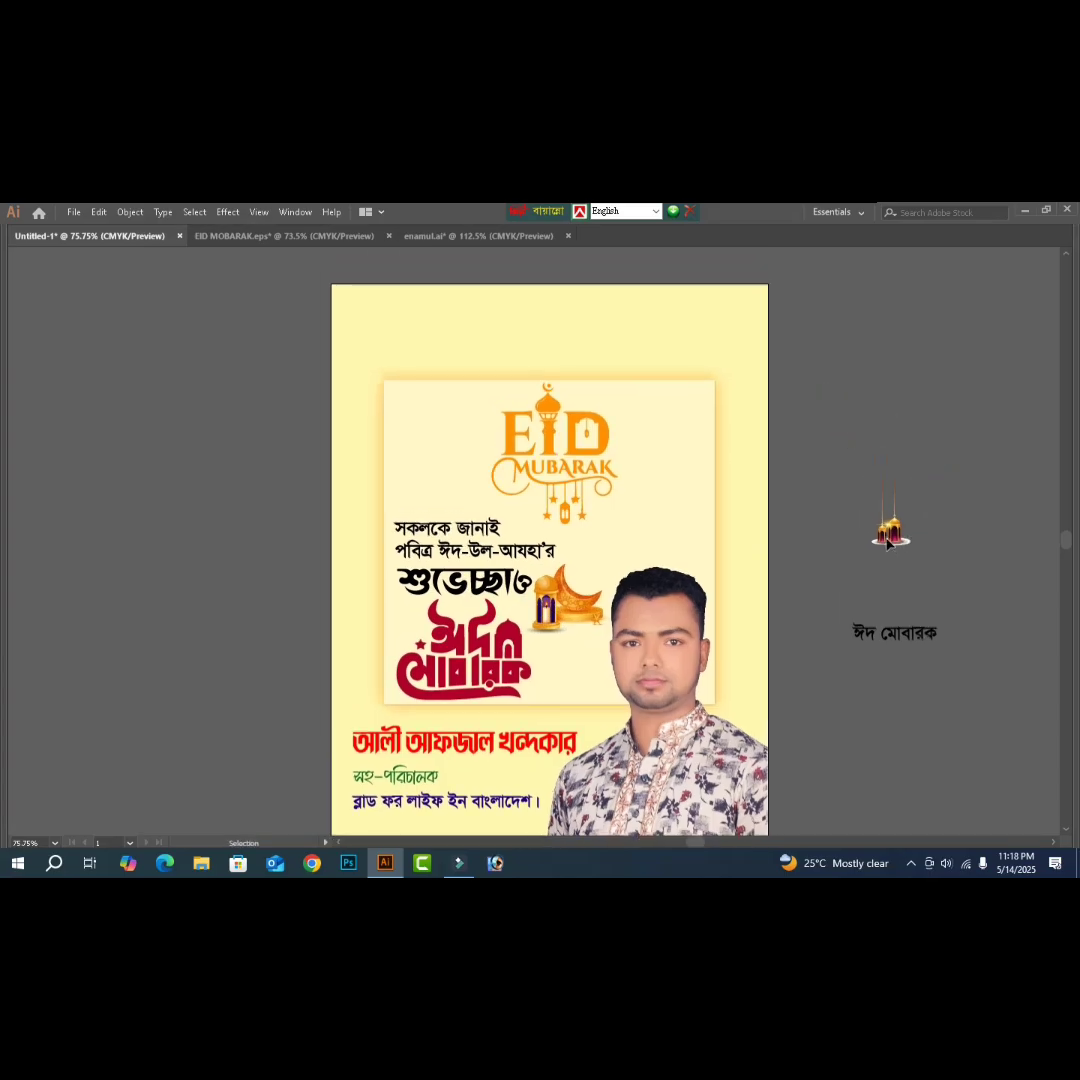
left_click_drag(888, 541, 420, 460)
left_click_drag(446, 398, 508, 284)
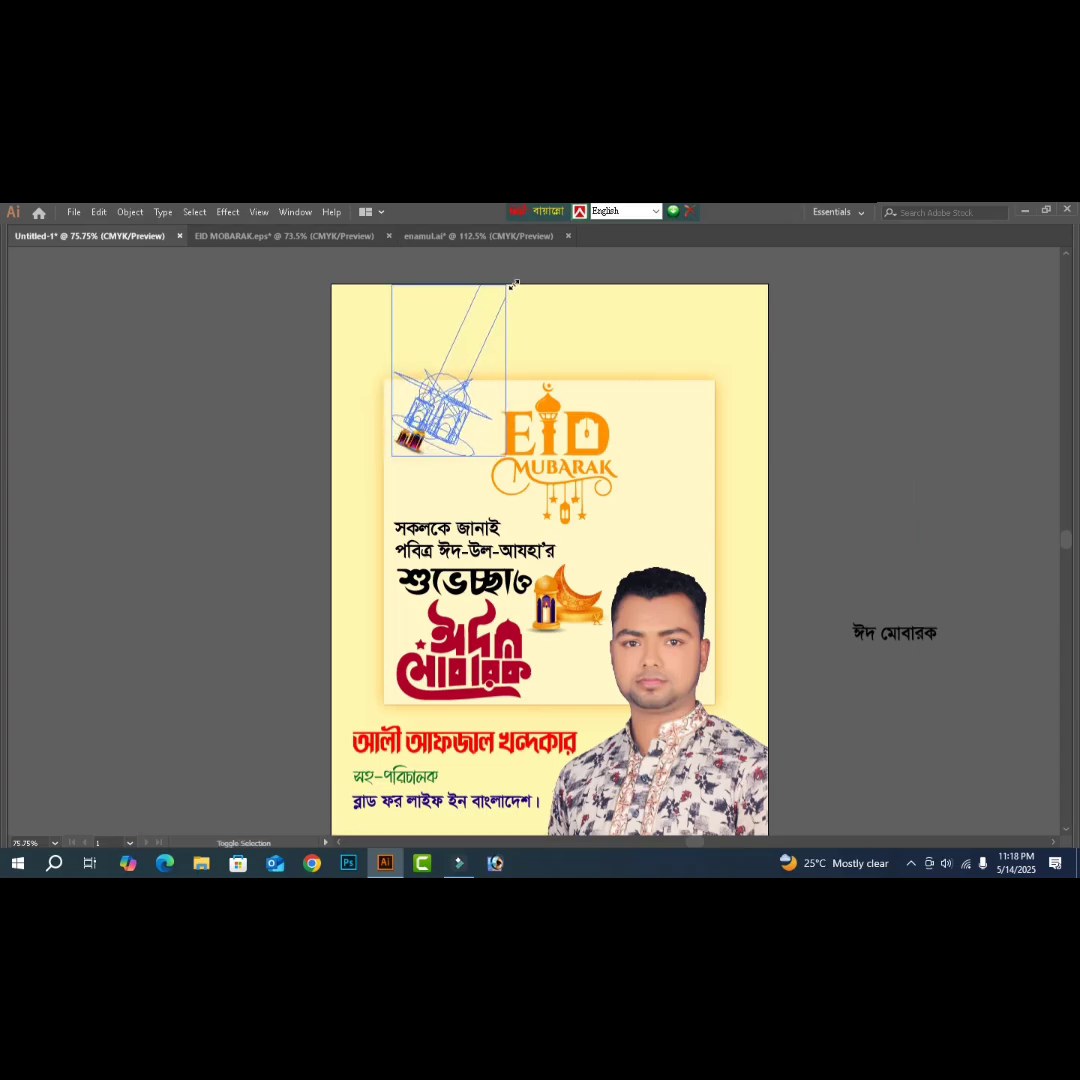
left_click(887, 468)
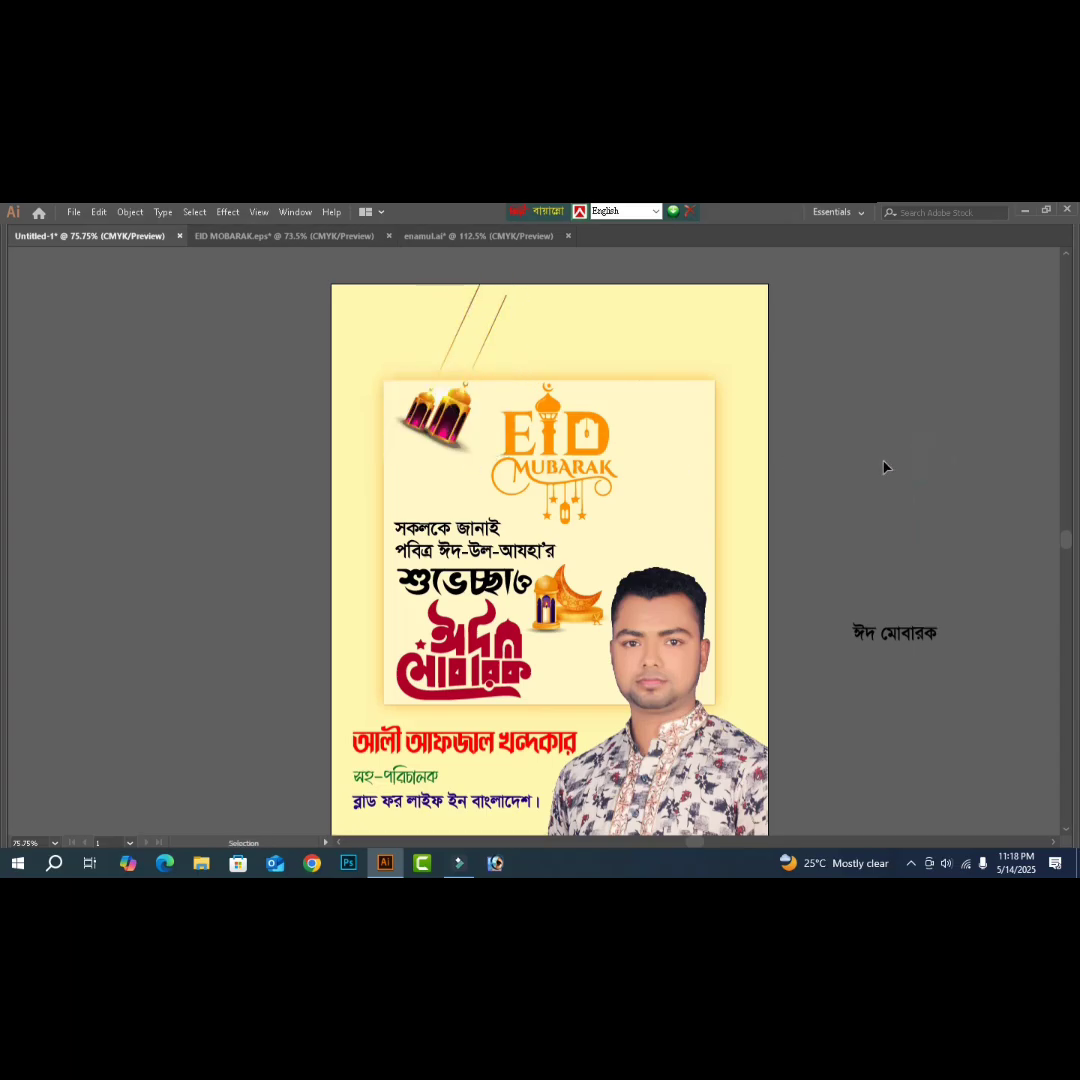
- Duplicate the lantern pair to the right of the title and reflect it on the vertical axis
left_click(452, 428)
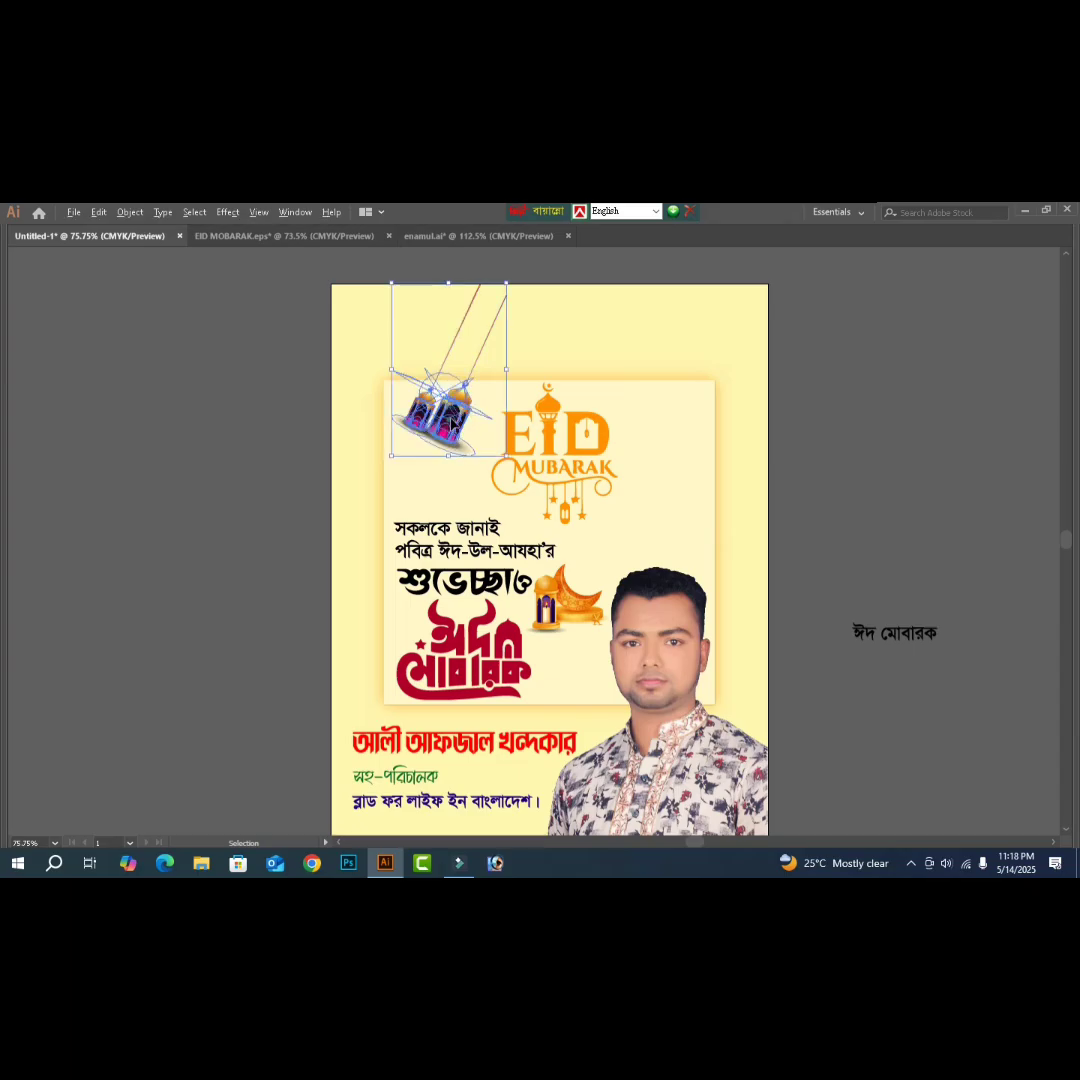
left_click_drag(452, 428, 658, 430)
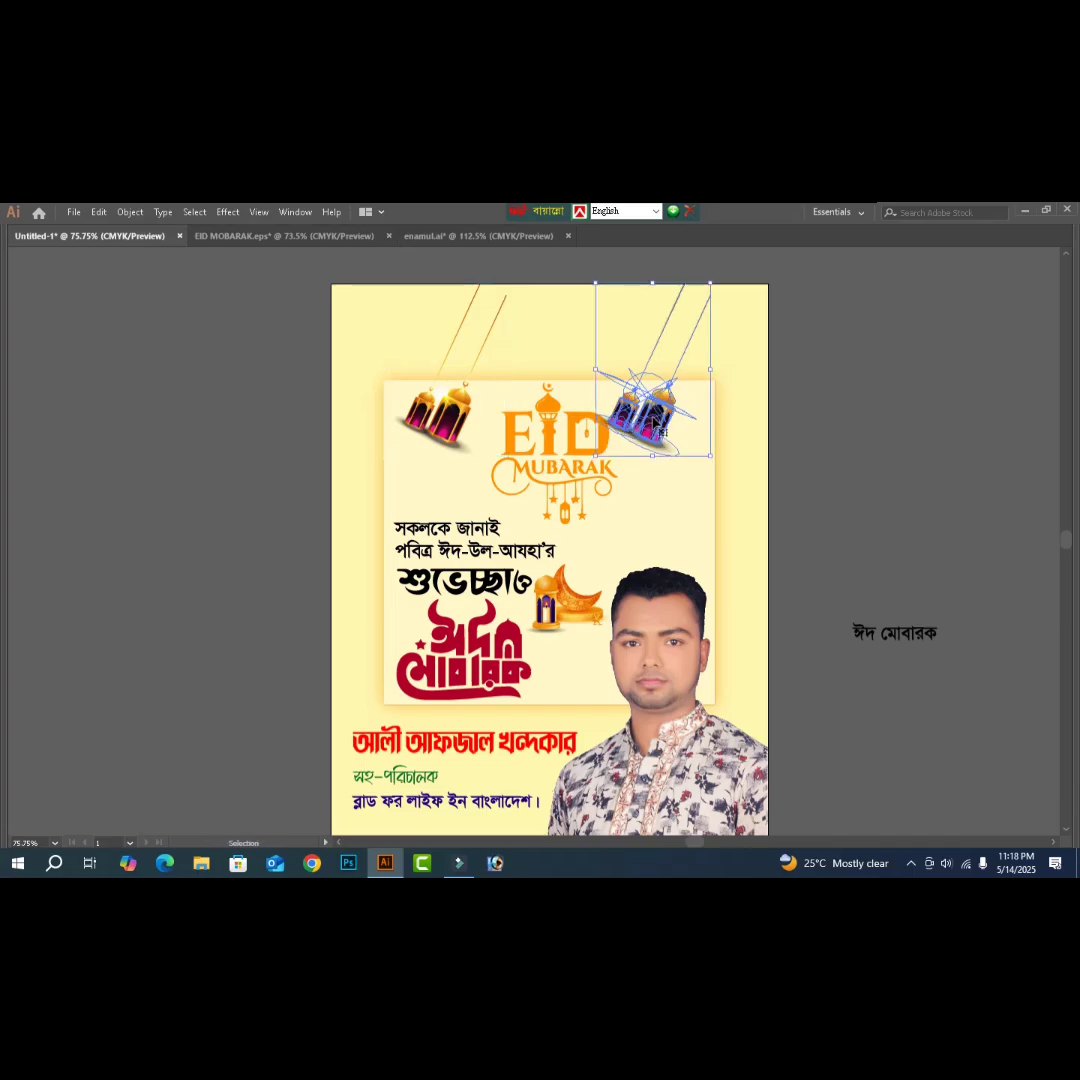
right_click(653, 416)
mouse_move(700, 561)
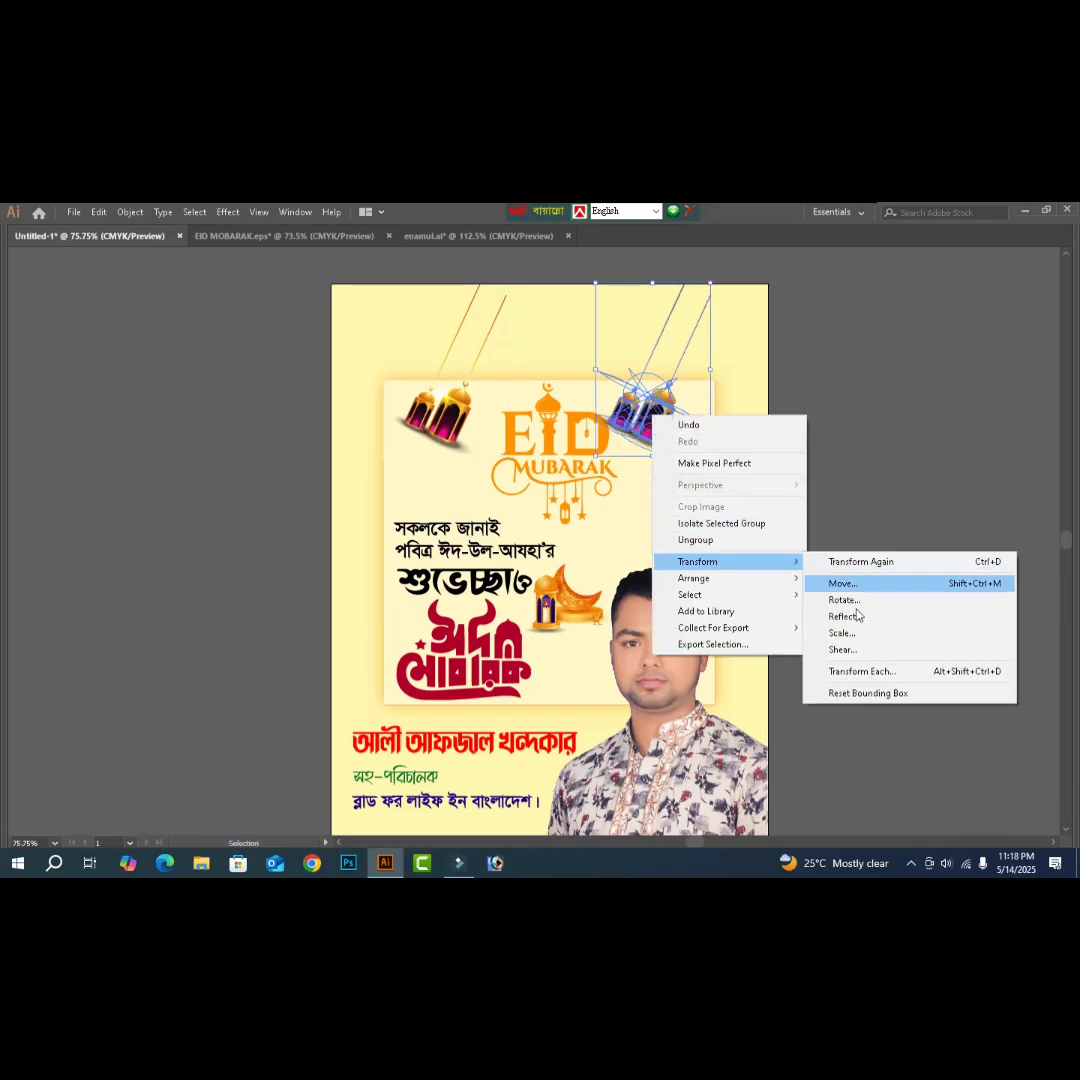
left_click(850, 616)
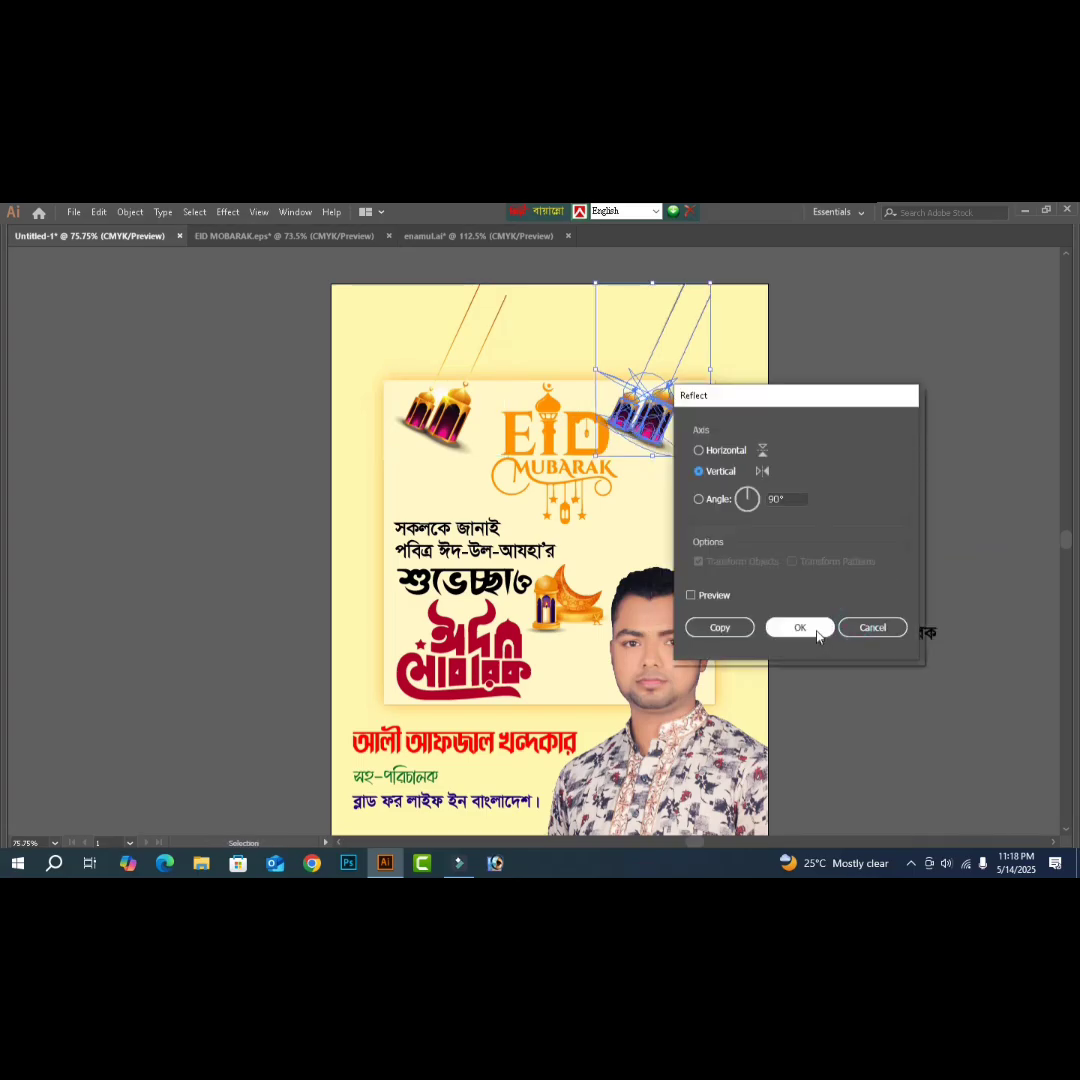
left_click(799, 628)
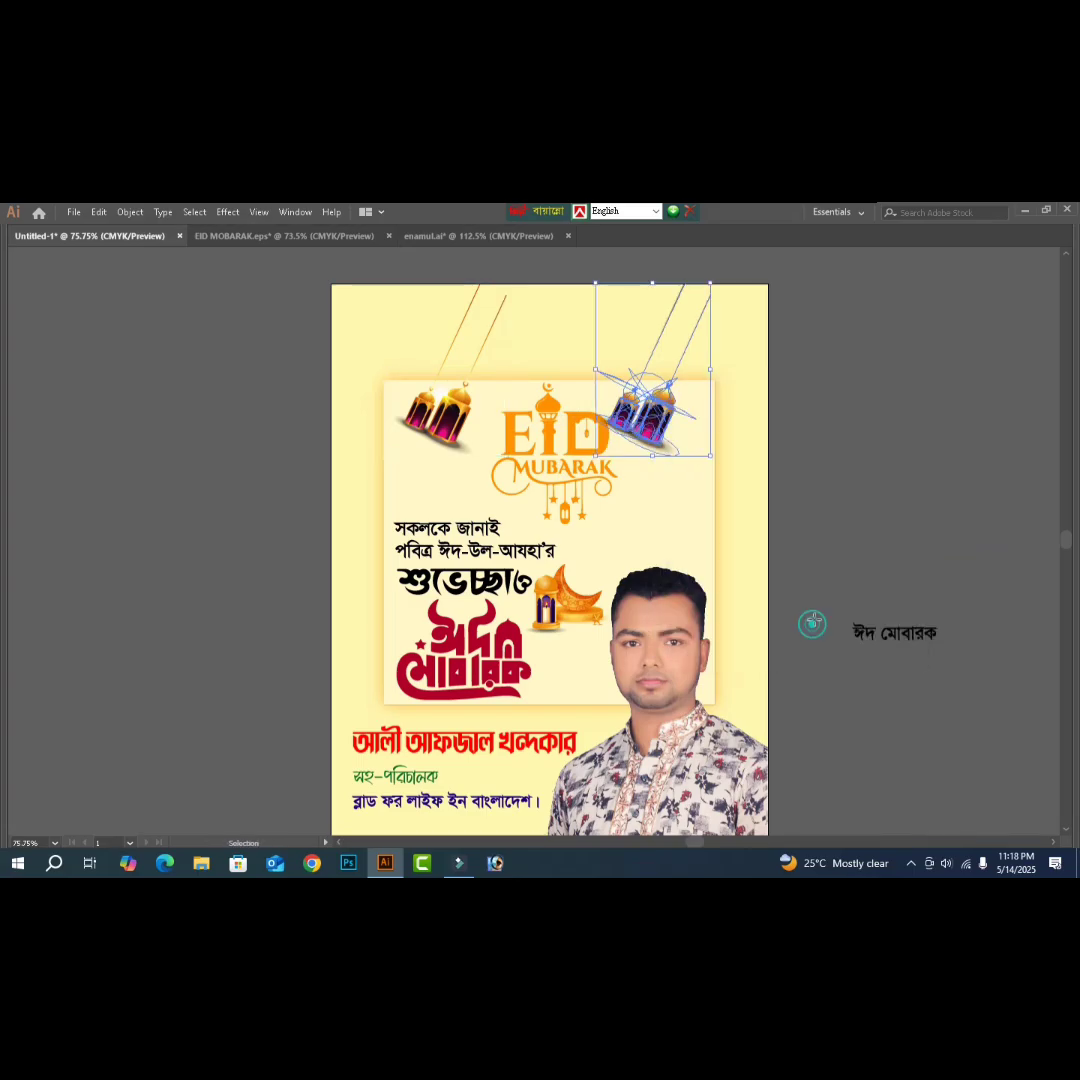
left_click(830, 570)
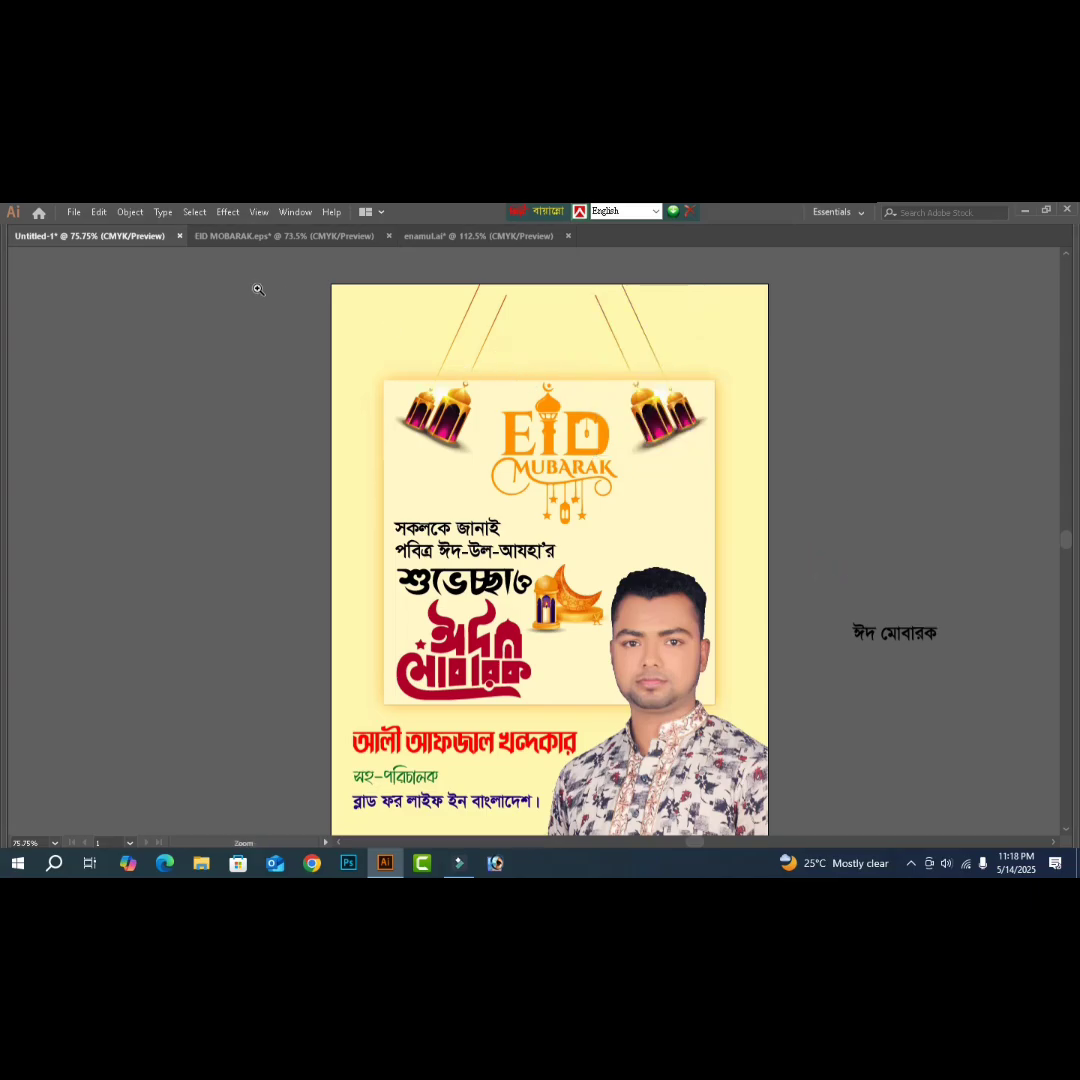
- Rotate the left lantern pair toward upright so it hangs more naturally
left_click_drag(256, 287, 767, 453)
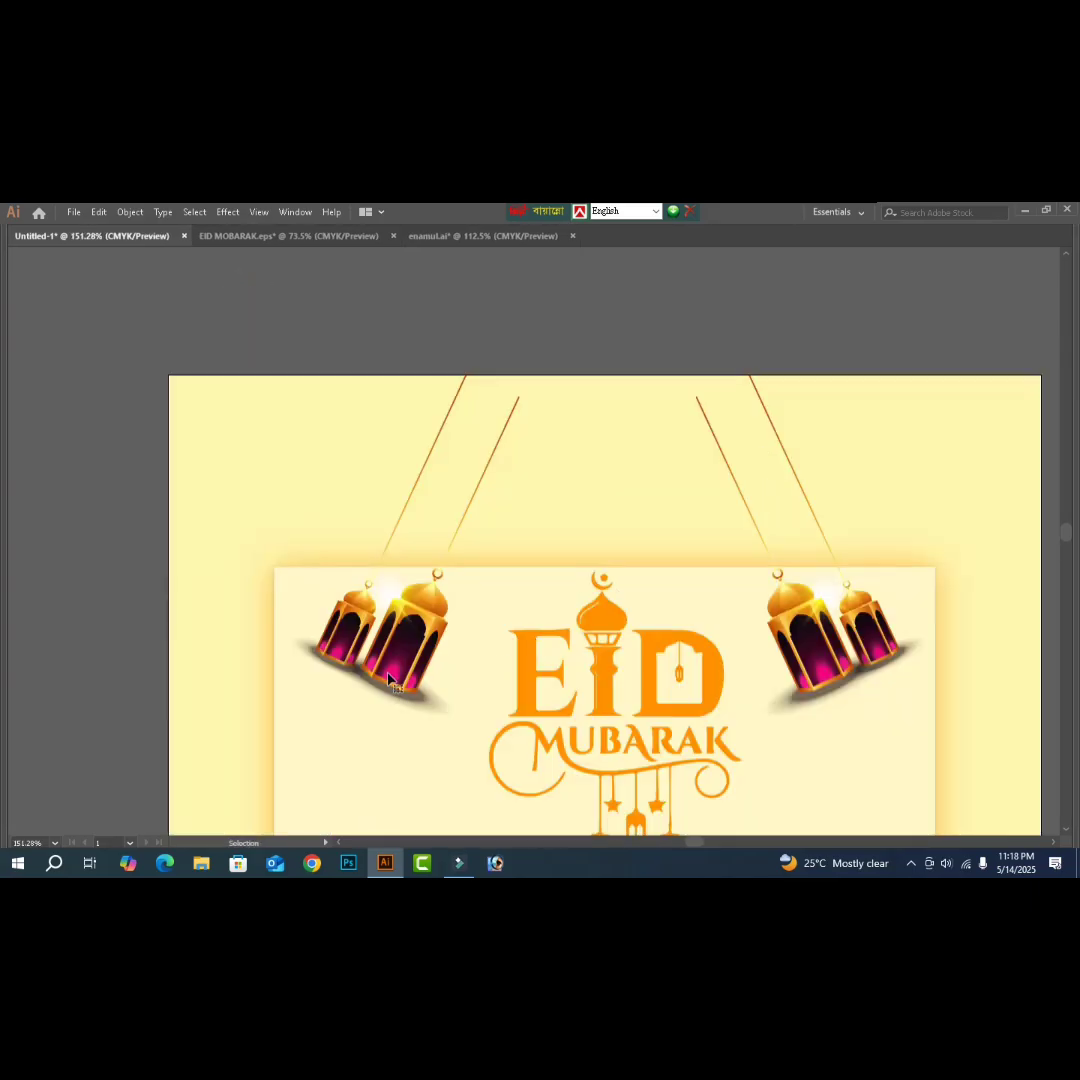
left_click(390, 680)
scroll(525, 668, "down", 1)
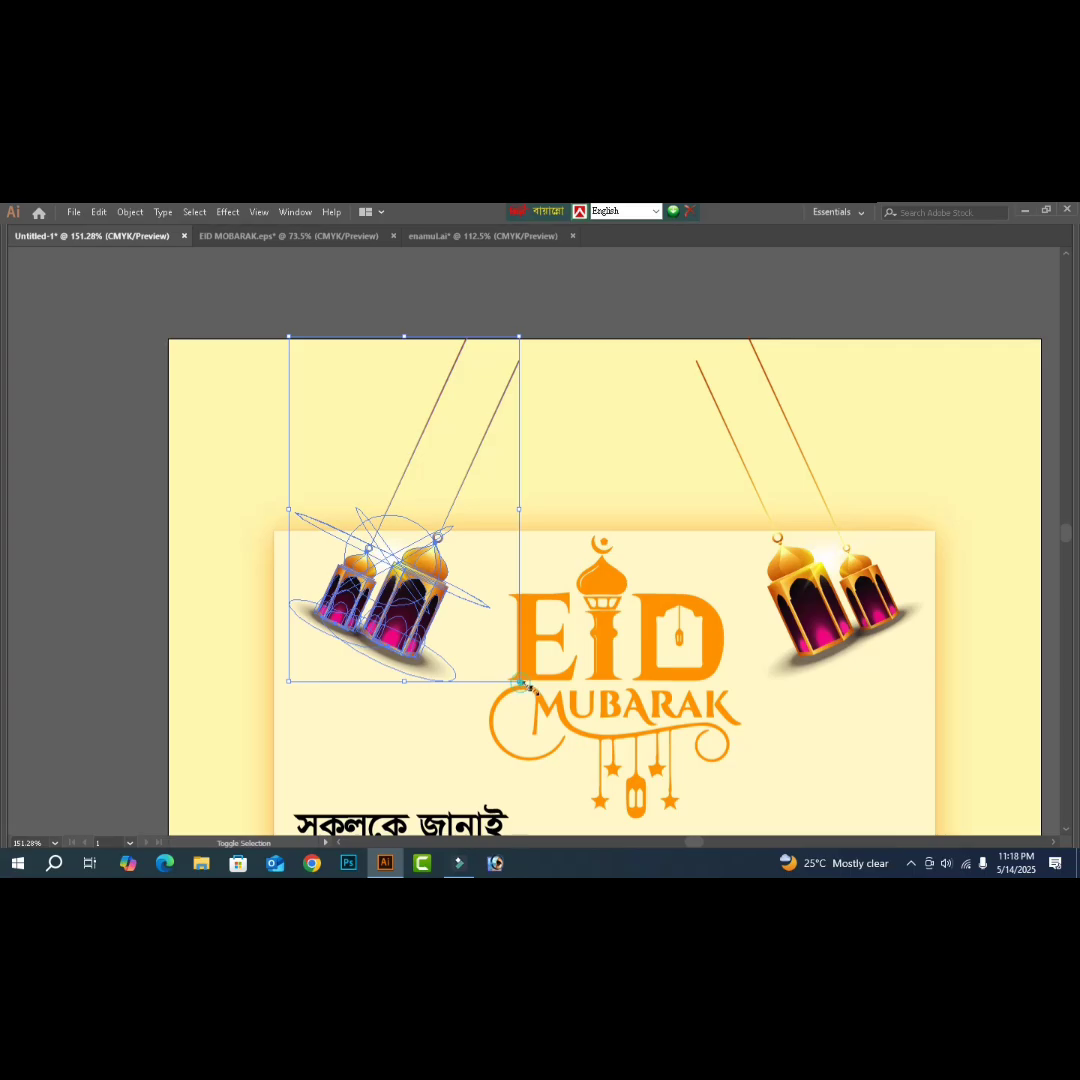
left_click_drag(521, 685, 444, 677)
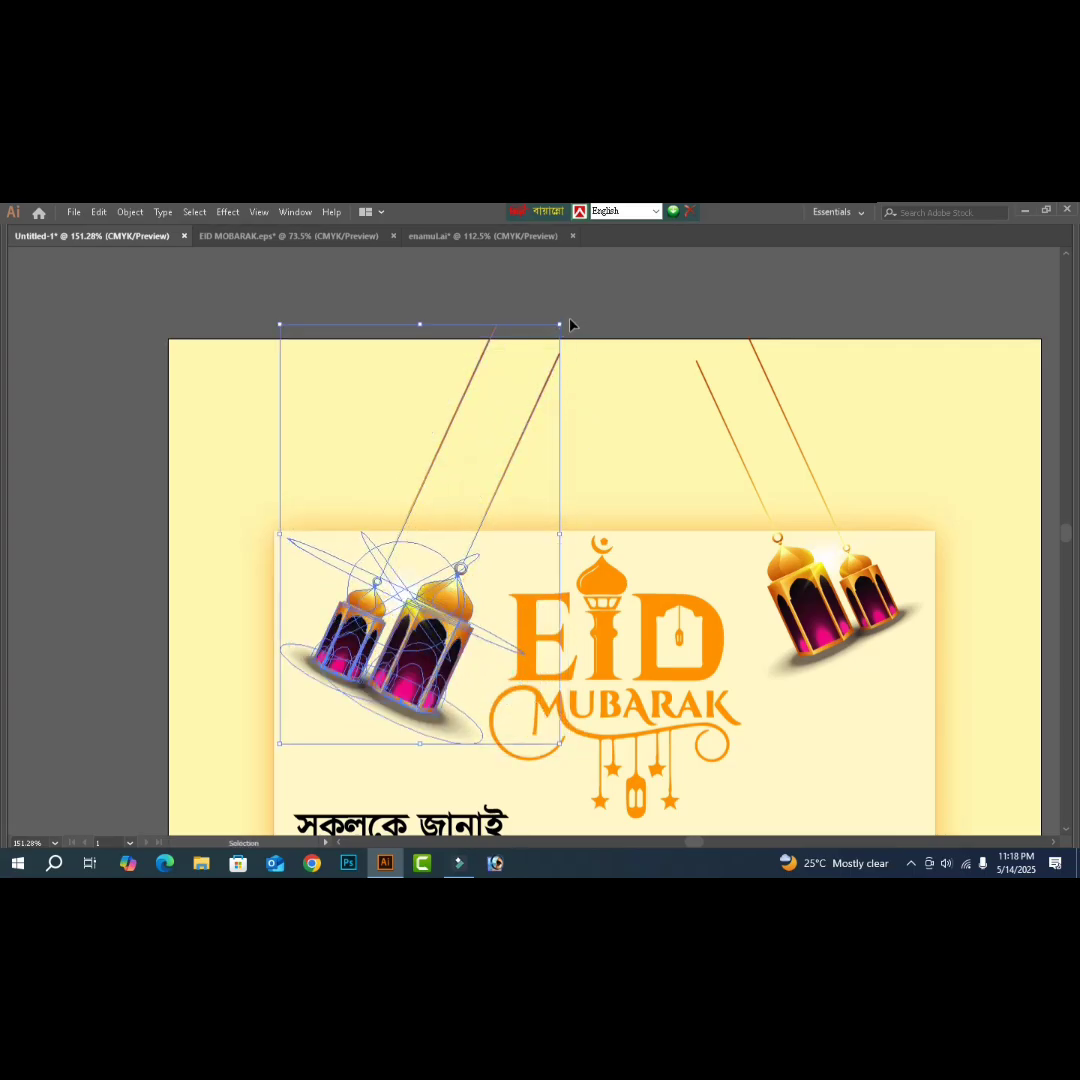
left_click_drag(565, 320, 639, 306)
left_click(639, 306)
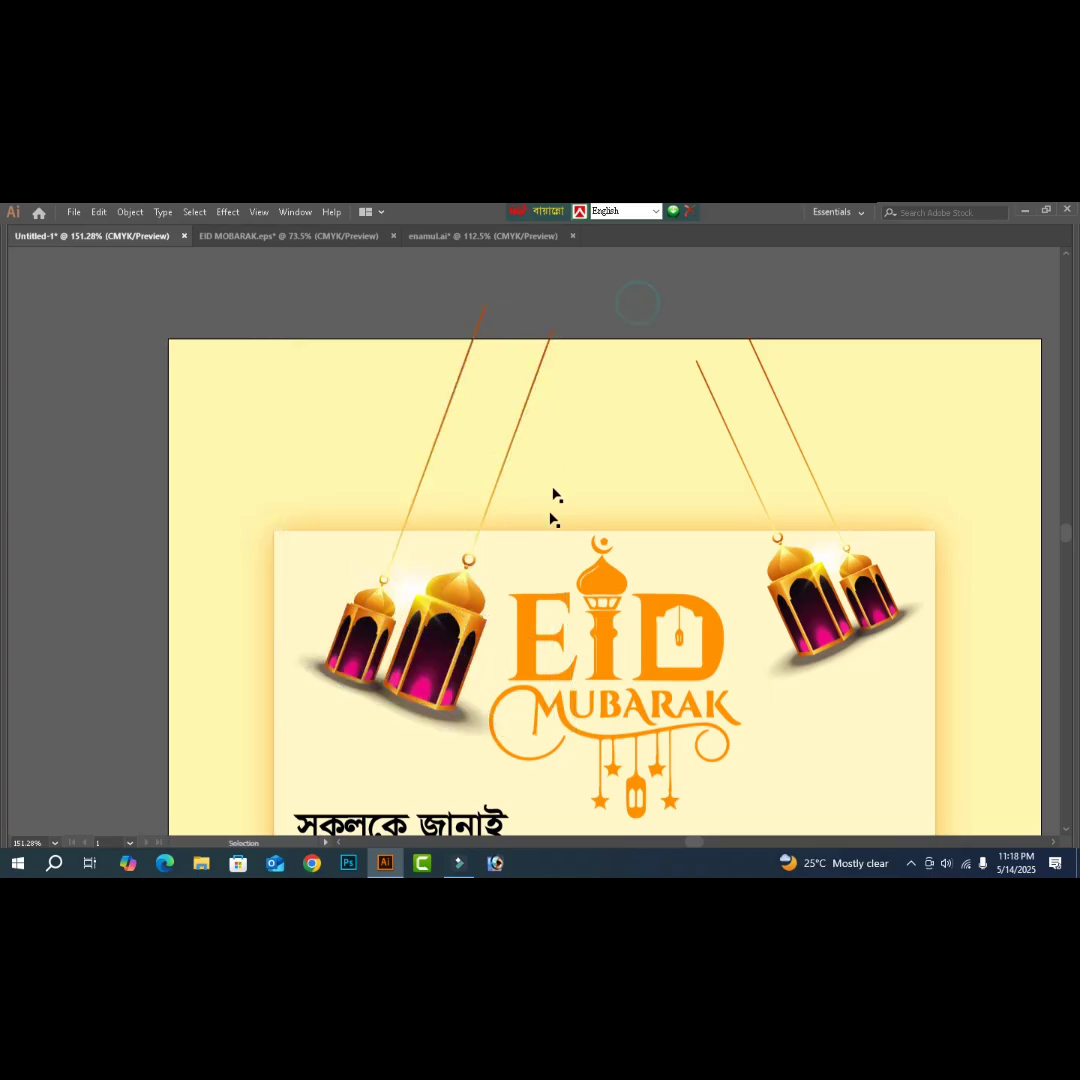
- Delete the right lantern pair along with its strings
left_click(455, 676)
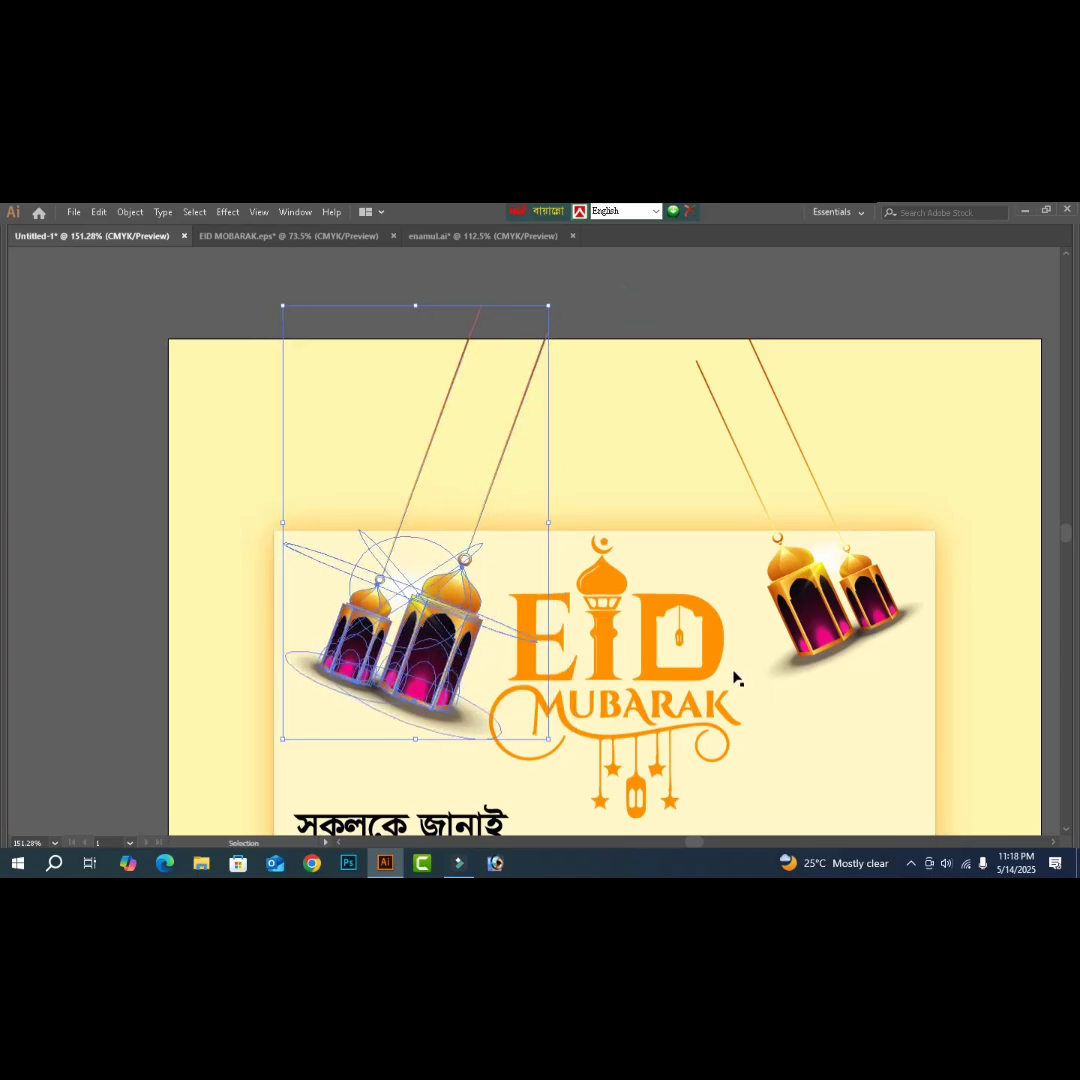
left_click(829, 626)
key("Delete")
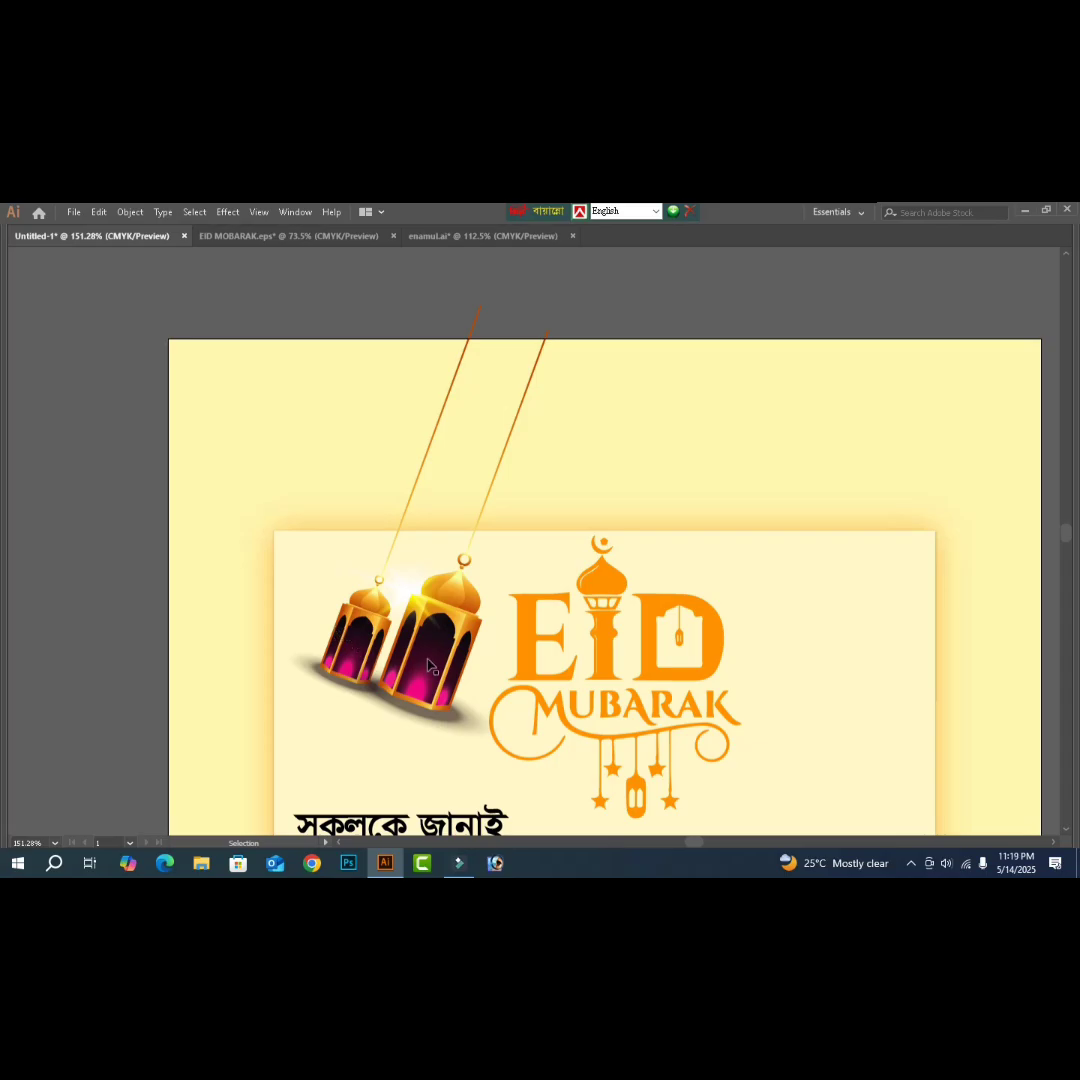
- Copy the left lanterns to the right, reflect them vertically, and nudge them left three times
left_click(428, 660)
left_click_drag(411, 657, 848, 655)
right_click(848, 655)
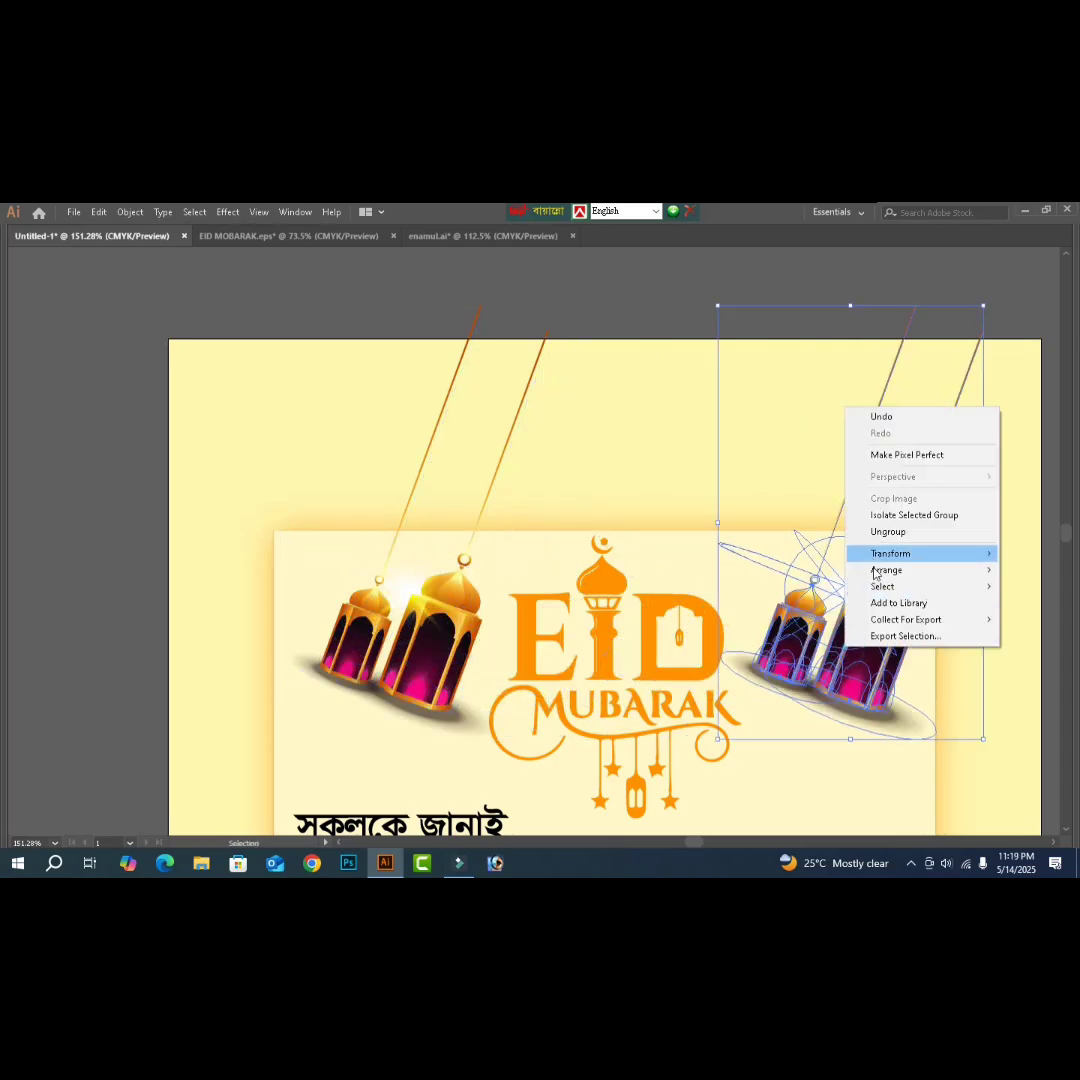
mouse_move(882, 560)
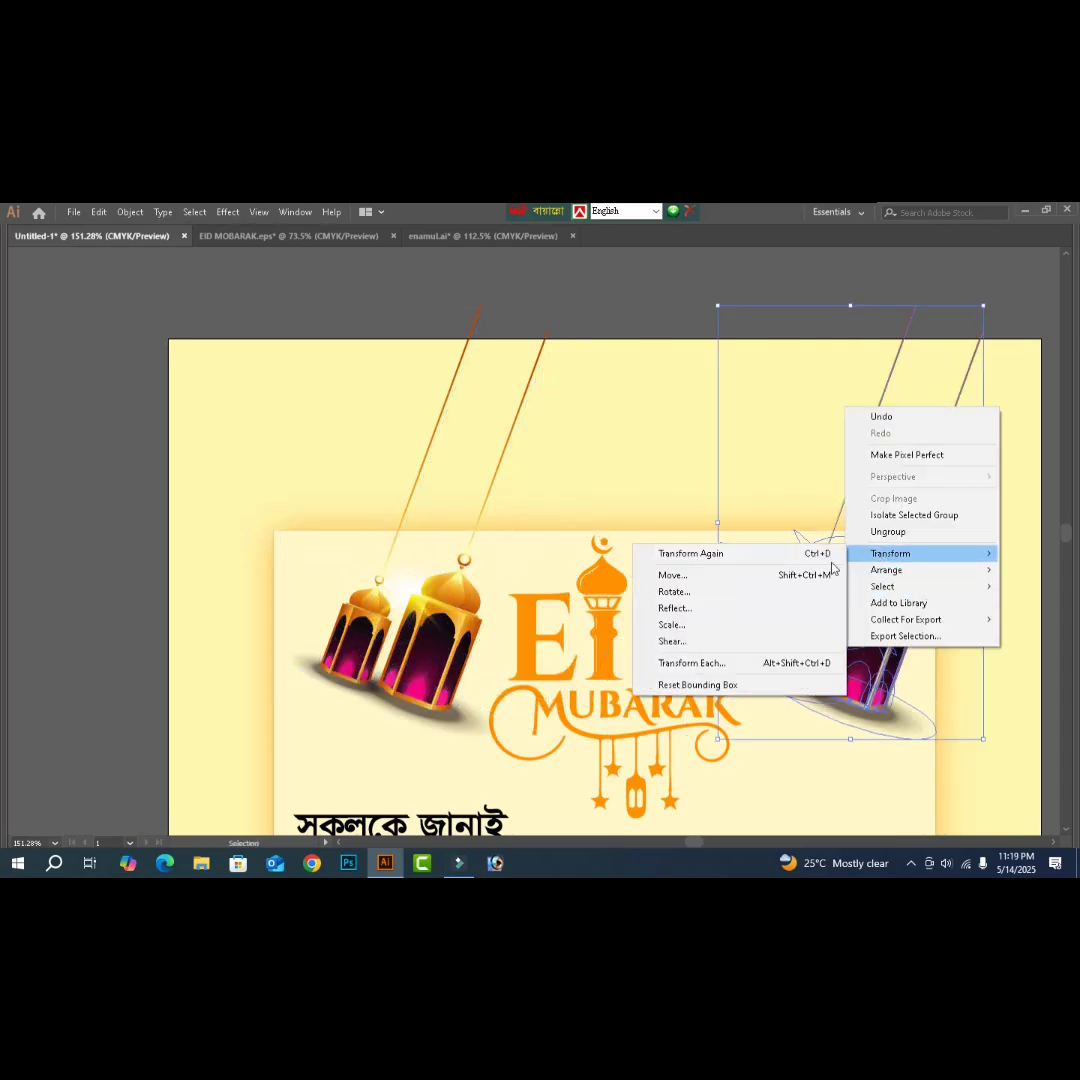
left_click(693, 619)
left_click(798, 627)
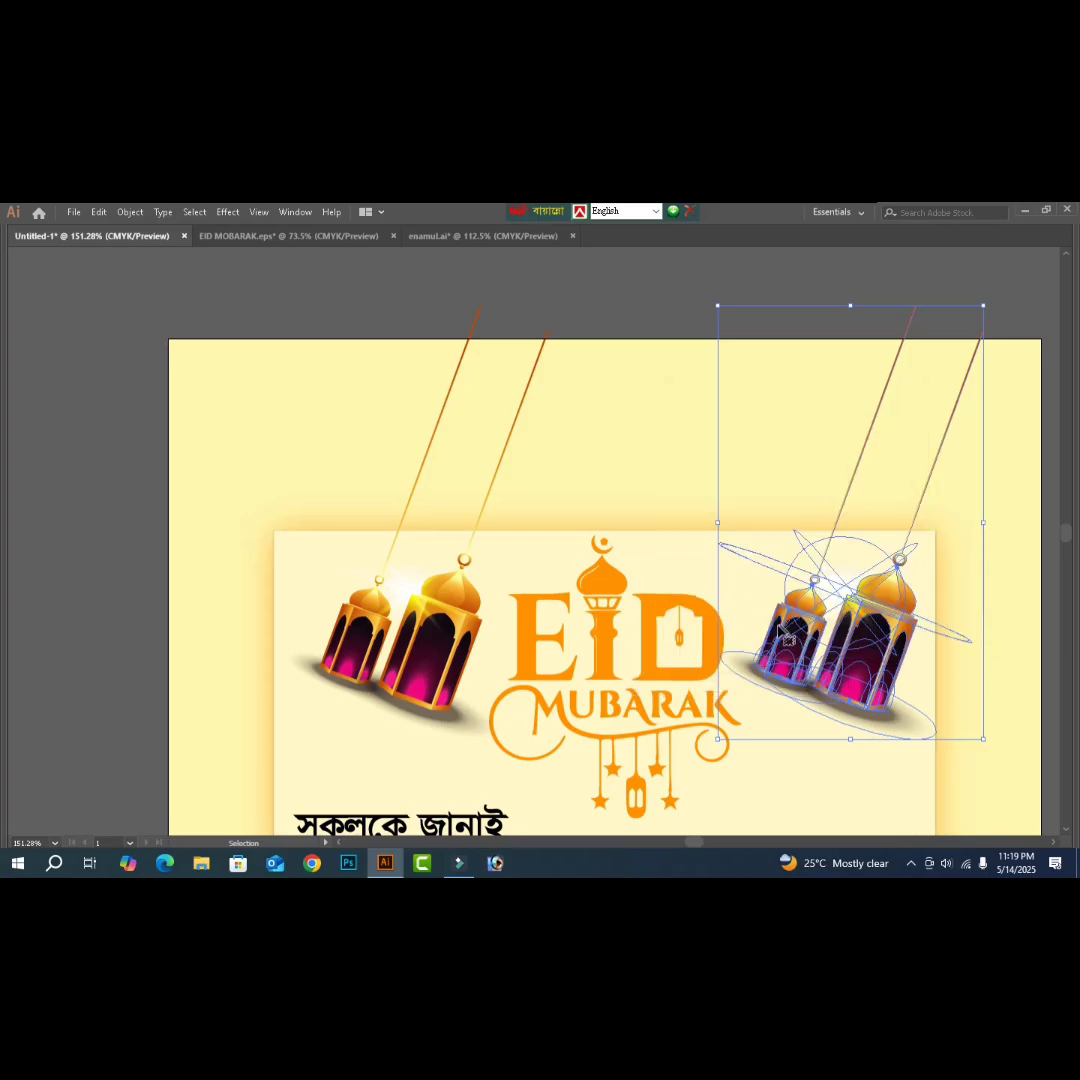
key("Left")
key("Left")
key("Left")
key("Left")
key("Left")
key("Left")
key("Left")
key("Left")
key("Left")
key("Left")
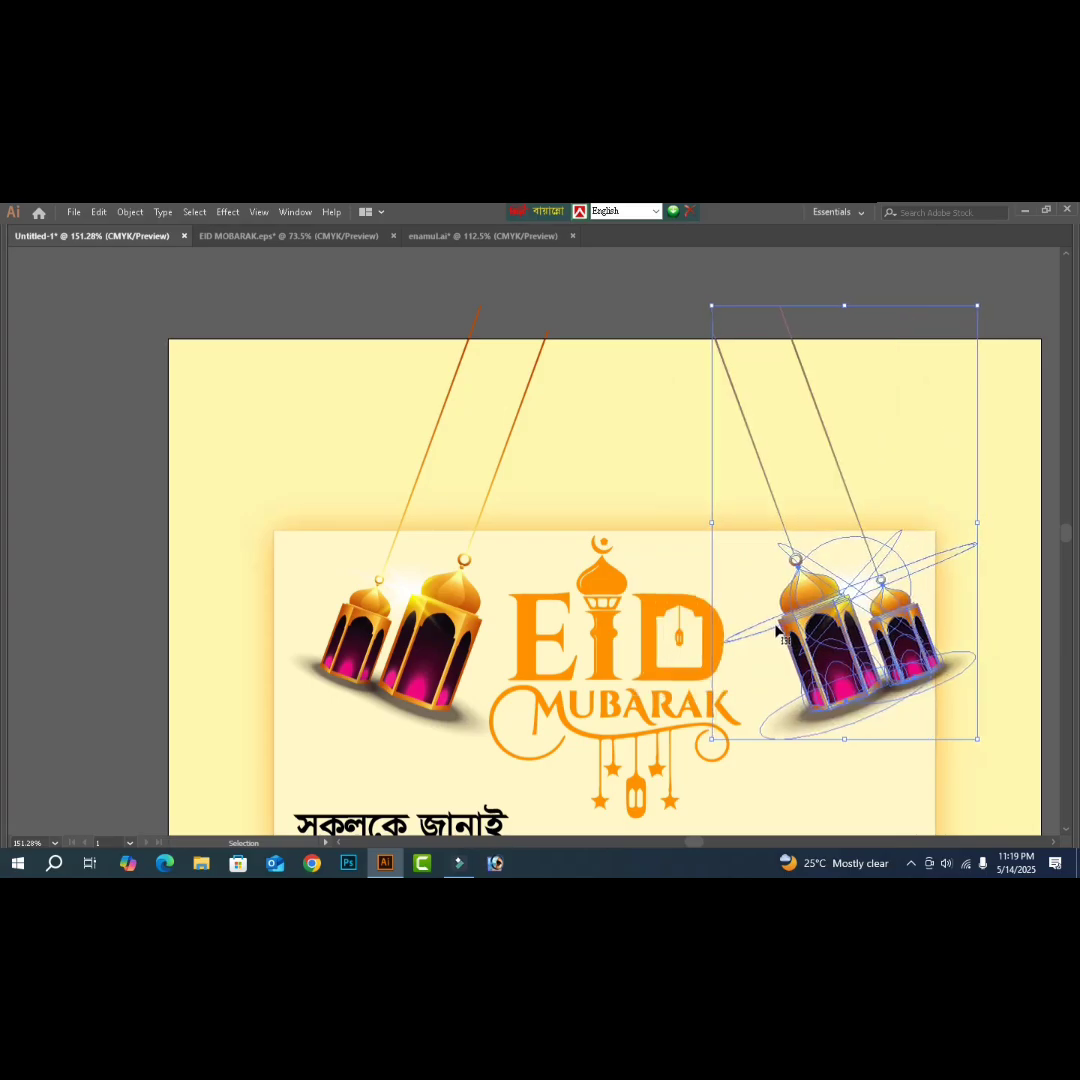
key("Left")
key("Left")
key("Left")
key("Left")
key("Left")
key("Left")
key("Left")
key("Left")
key("Left")
key("Left")
key("Left")
key("Left")
key("Left")
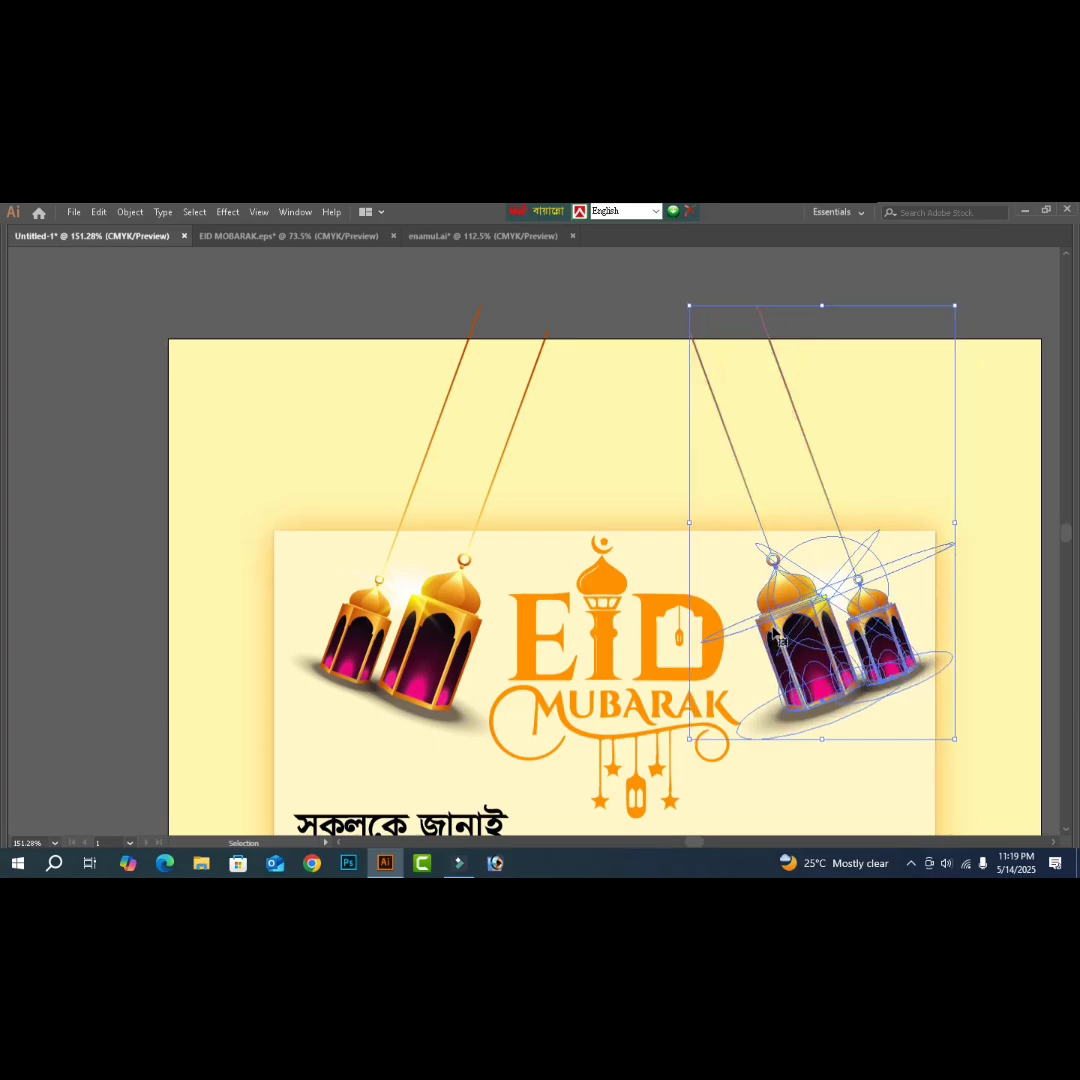
key("Left")
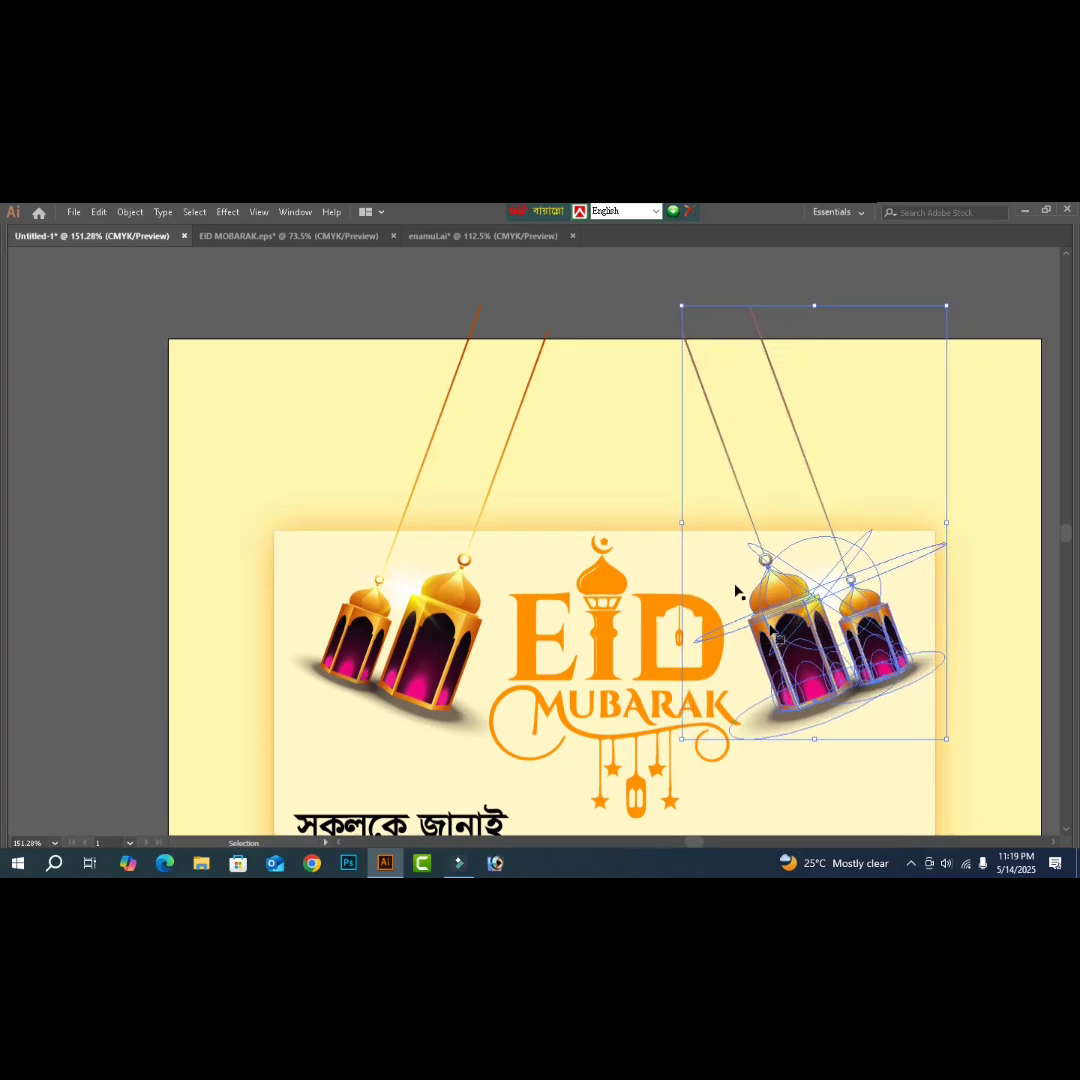
left_click(505, 300)
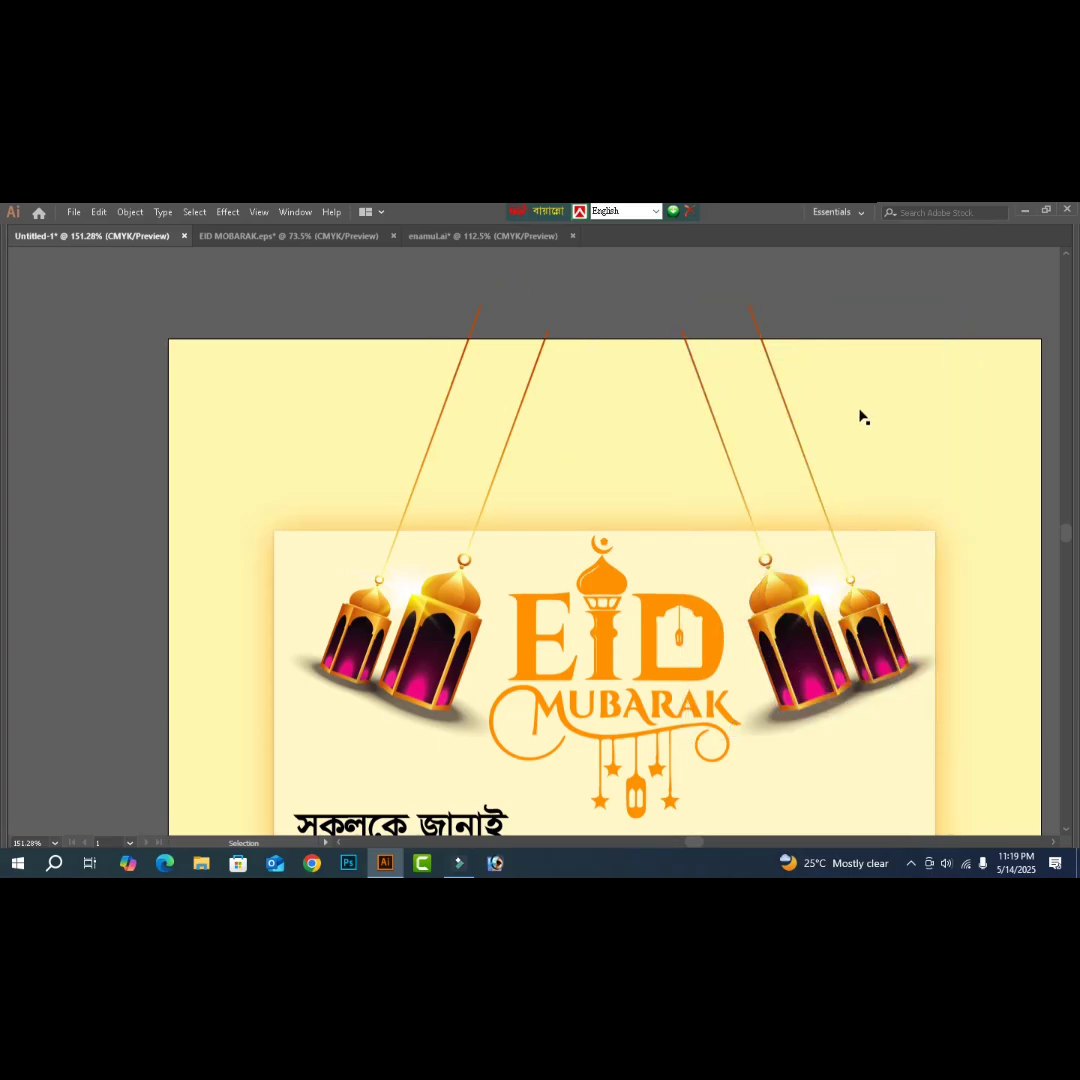
- Zoom in on the lantern strings and select them together with the page-top edge line
key("z")
left_click_drag(292, 297, 933, 429)
key("v")
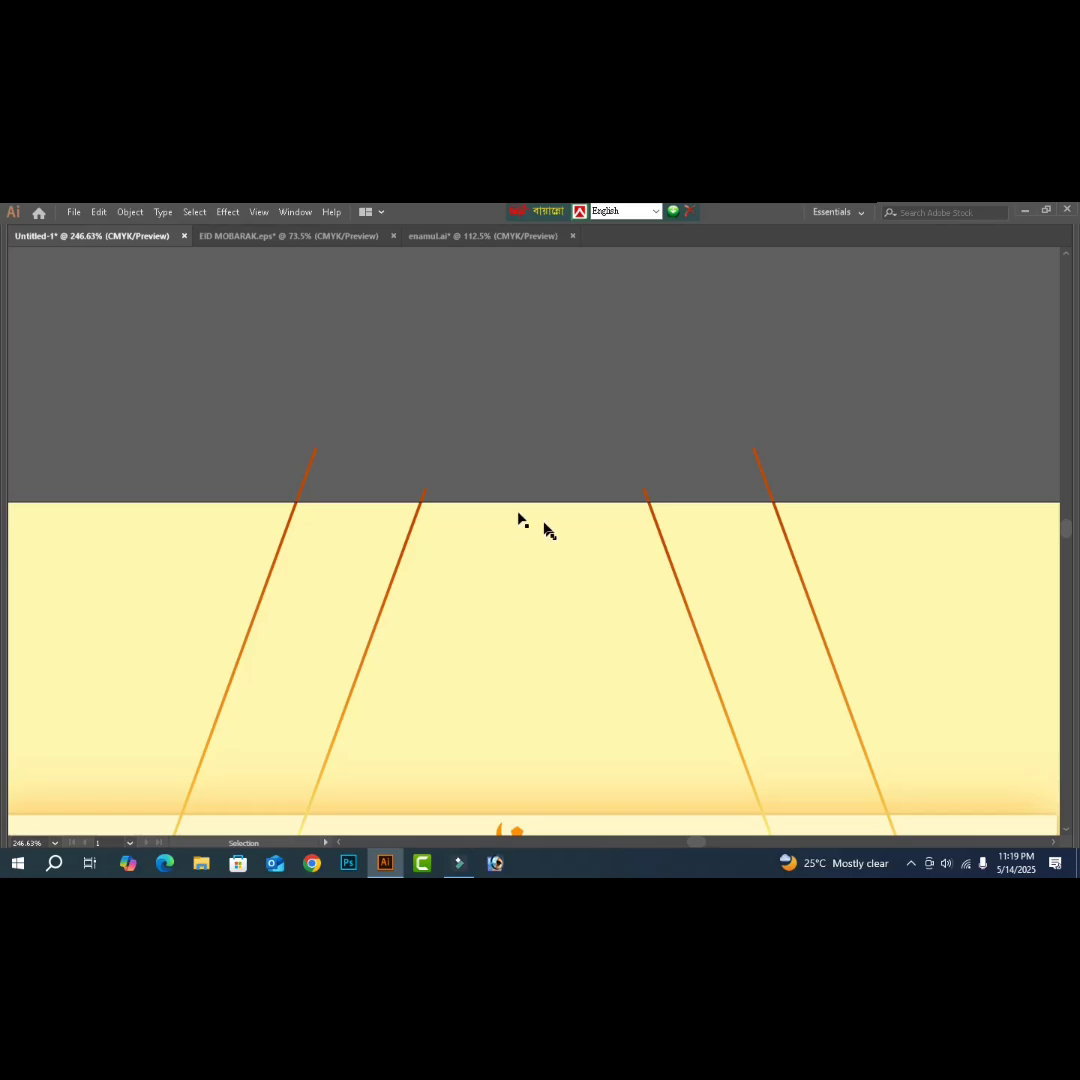
left_click_drag(105, 386, 955, 545)
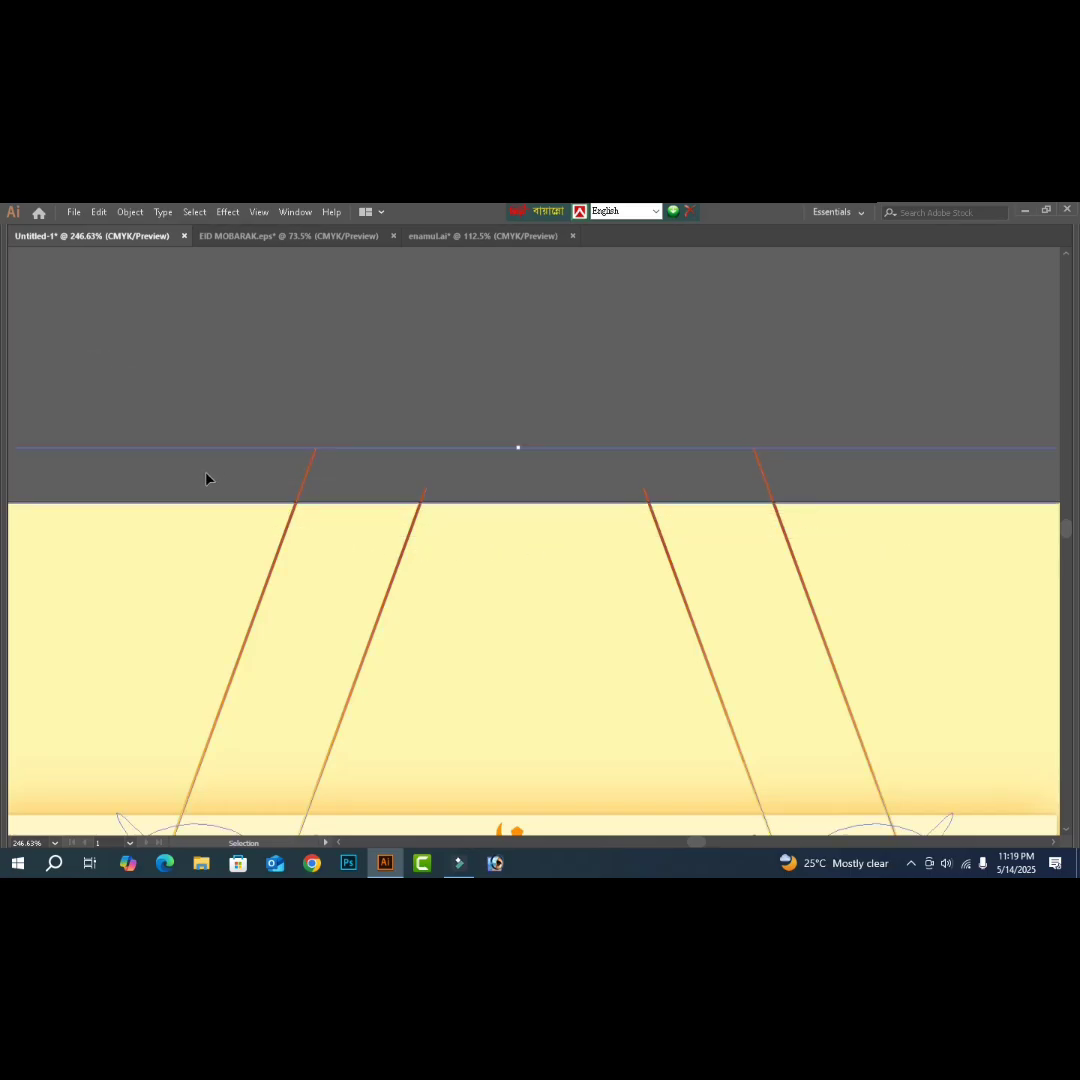
- Erase the string tips above the page edge with the Shape Builder tool
key("Tab")
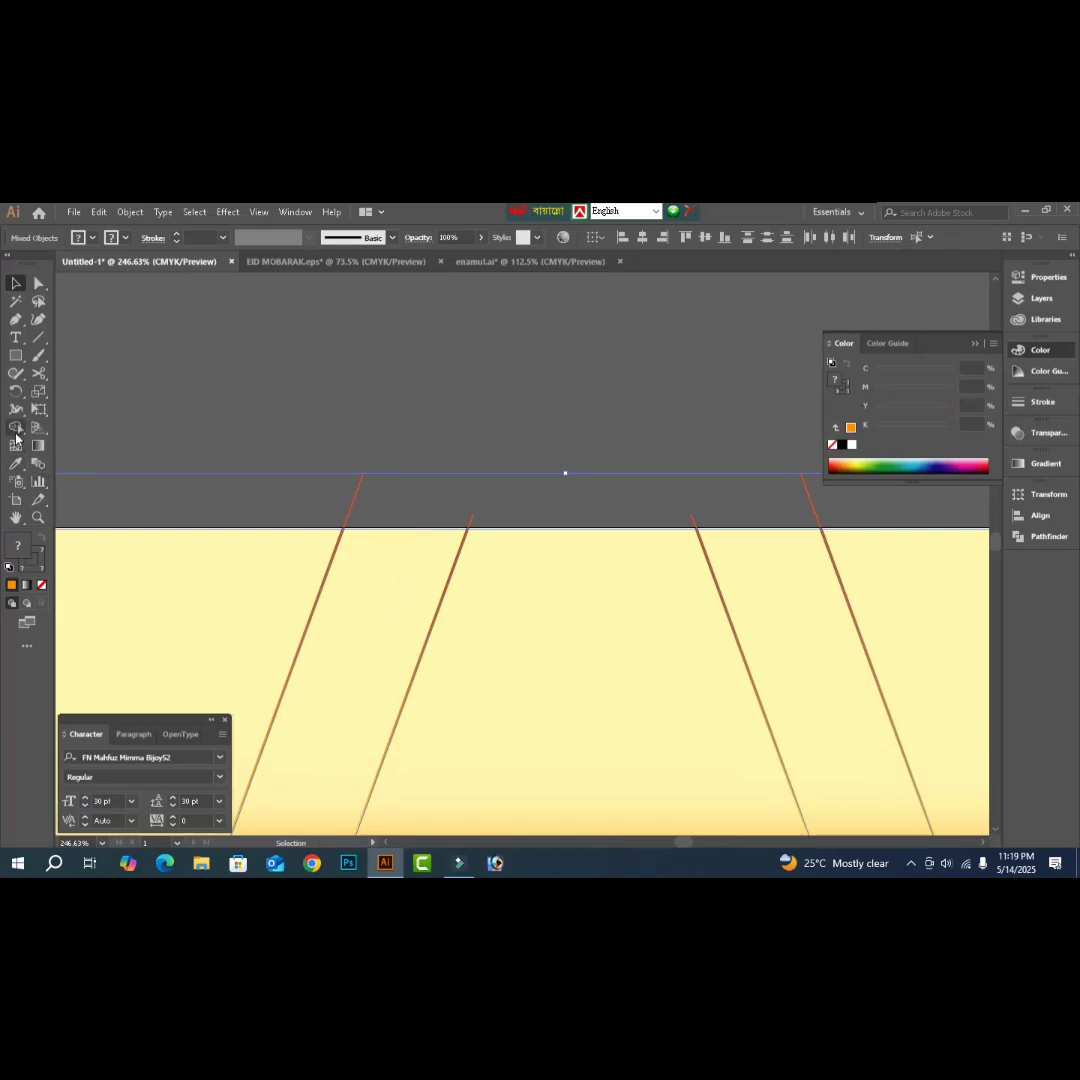
left_click(16, 430)
mouse_move(320, 495)
left_mouse_down()
mouse_move(352, 509)
mouse_move(490, 522)
left_mouse_up()
left_click_drag(714, 516, 682, 521)
left_click_drag(779, 504, 836, 507)
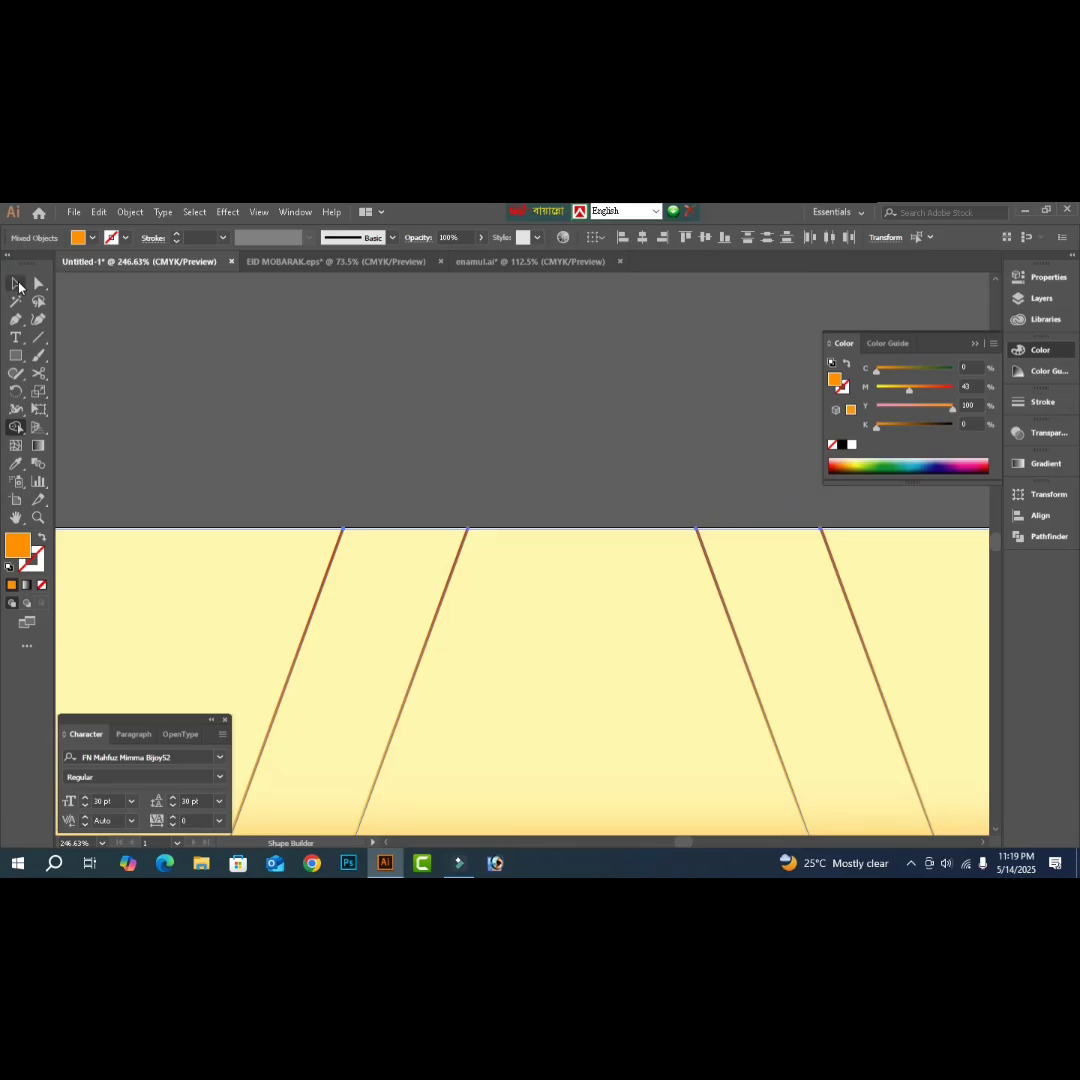
left_click(18, 285)
key("Tab")
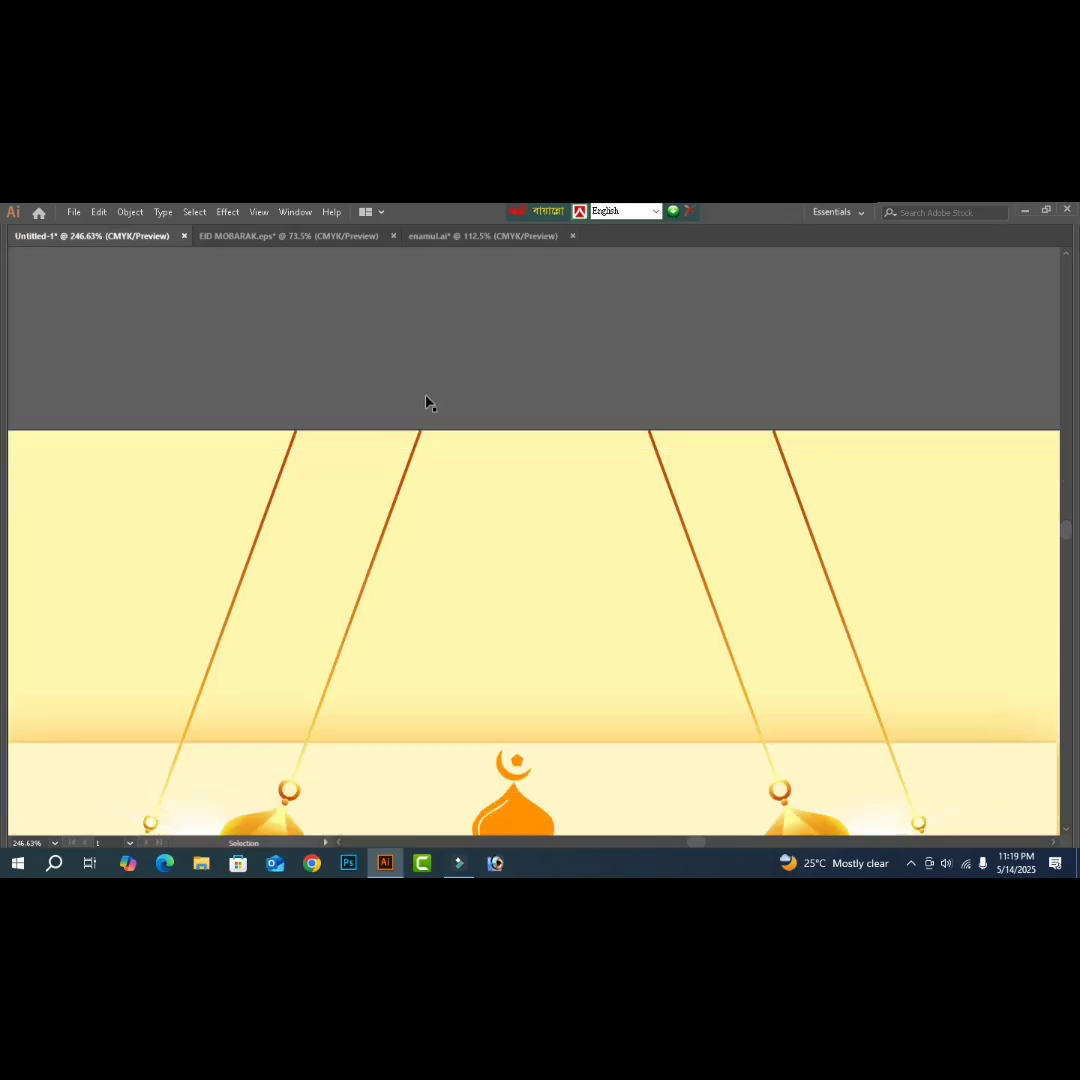
scroll(425, 402, "down", 1)
key("ctrl+0")
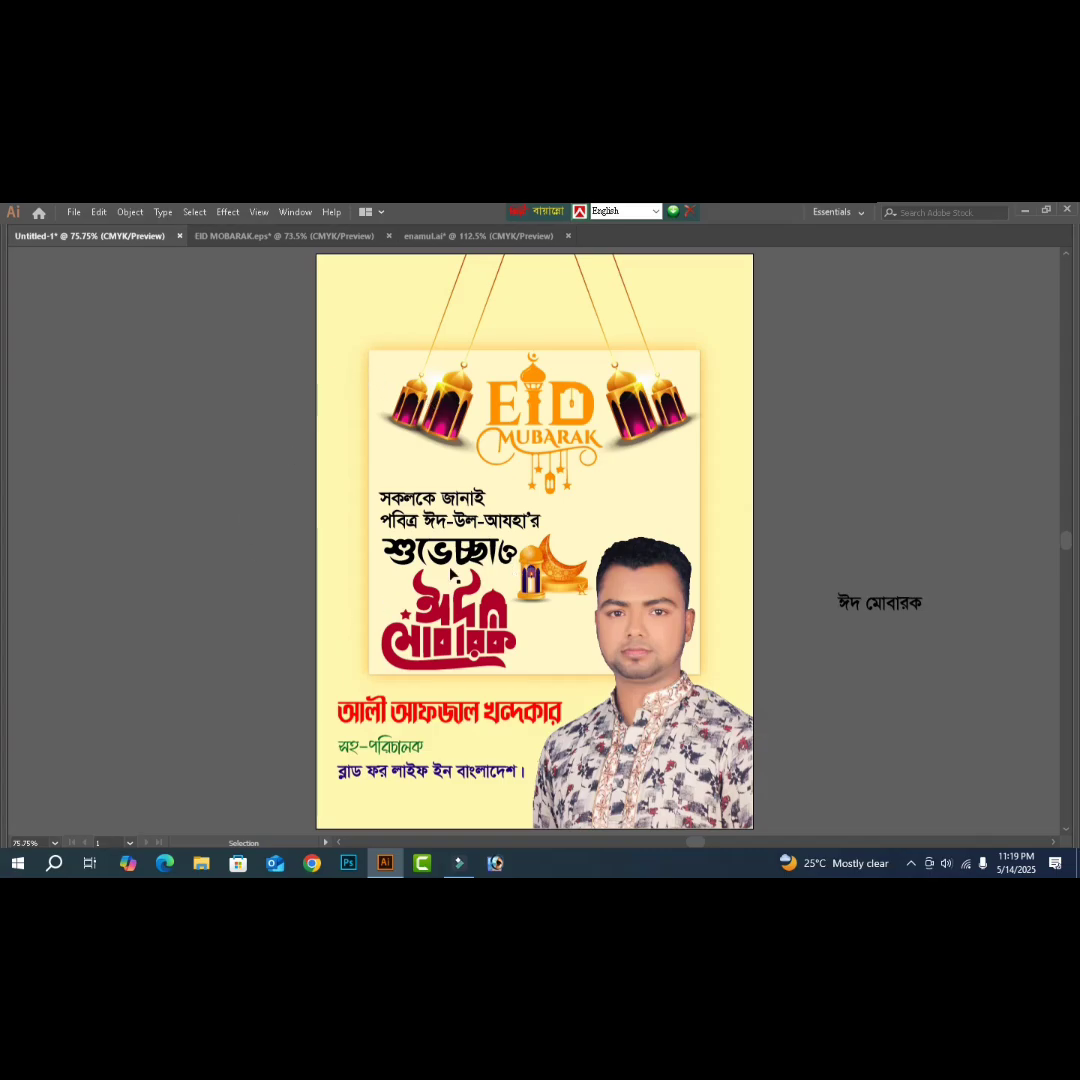
- Colour the large Bangla greeting word green with C 100, M 20, Y 100, K 0
key("a")
key("Tab")
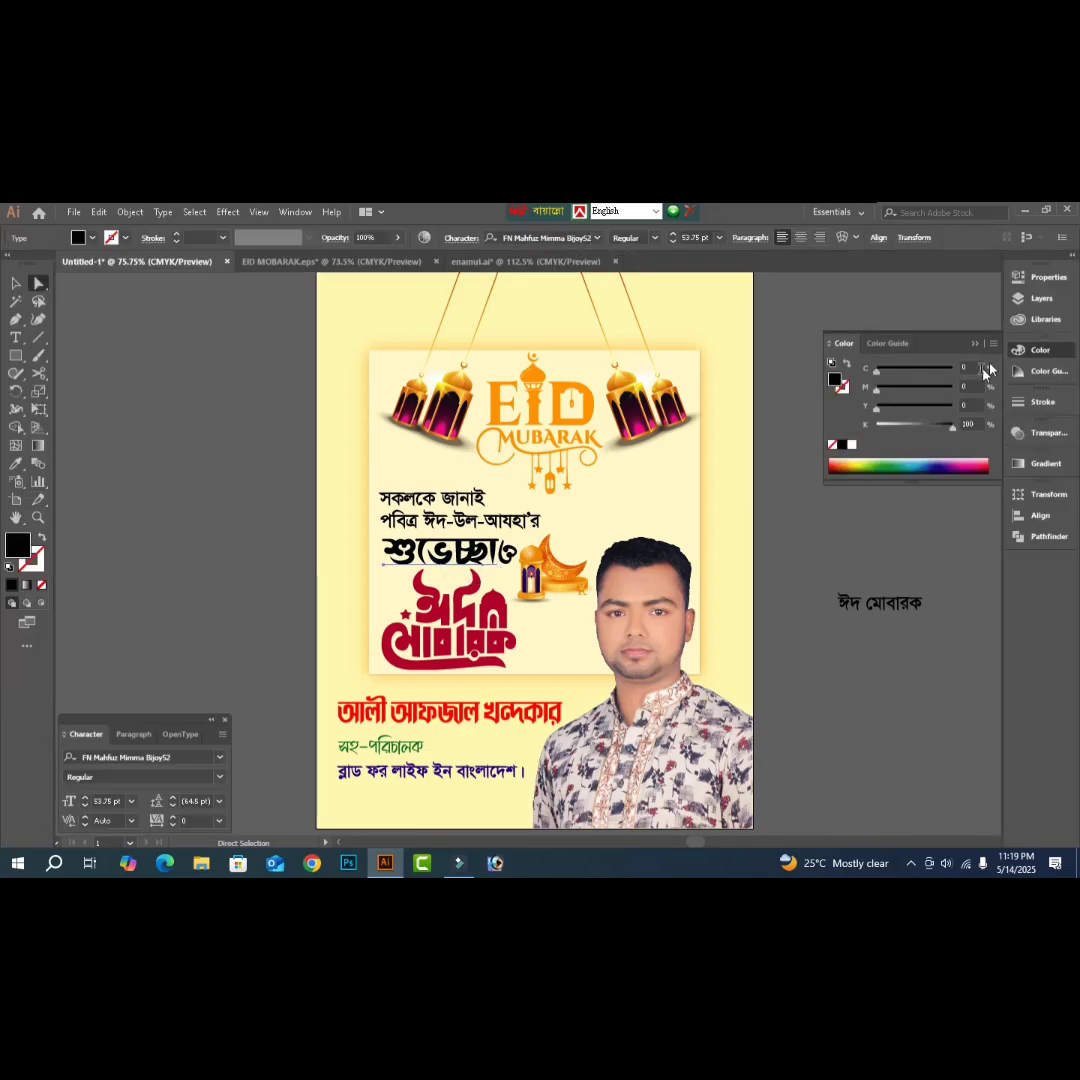
type("100")
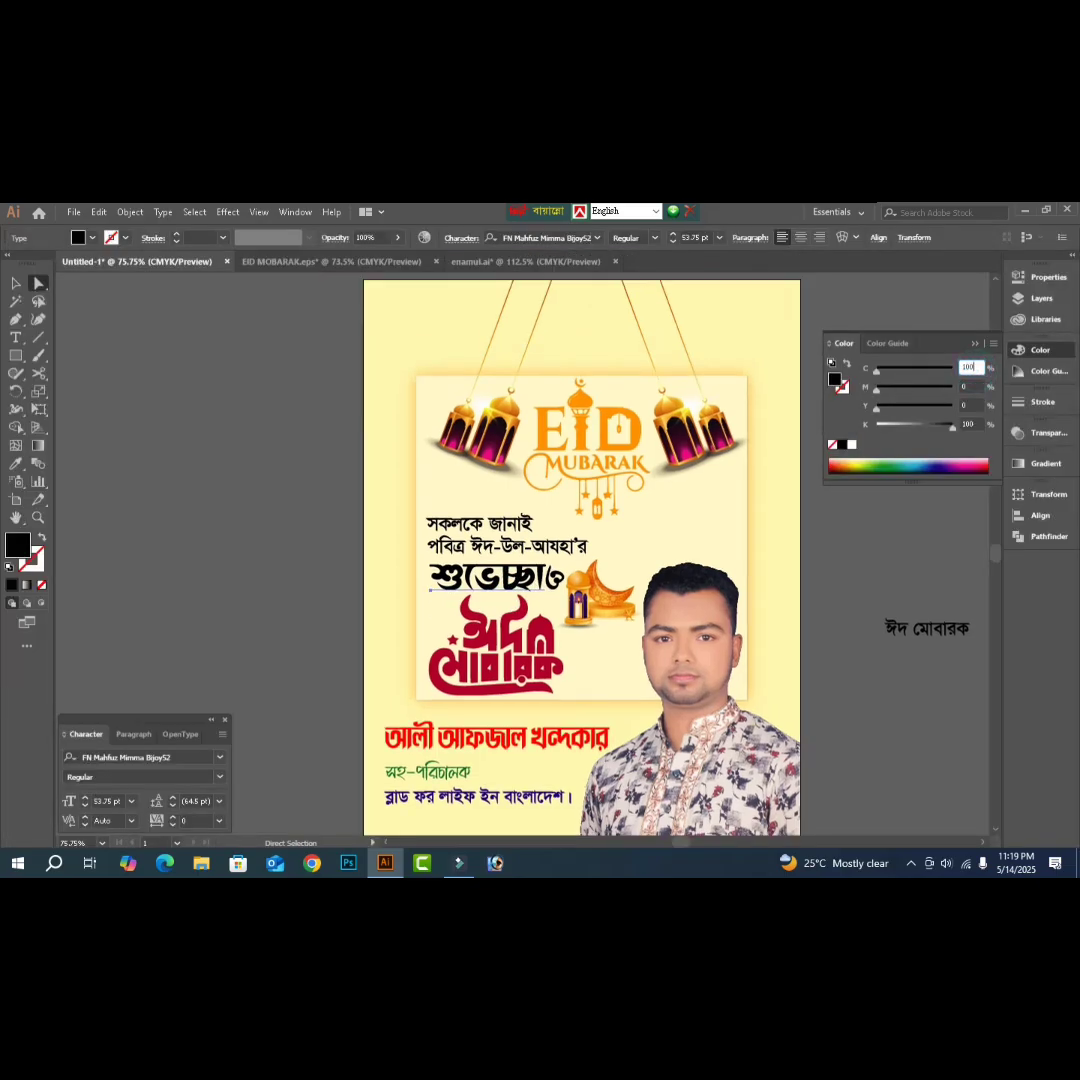
key("Tab")
type("20")
key("Tab")
type("100")
key("Tab")
type("0")
key("Return")
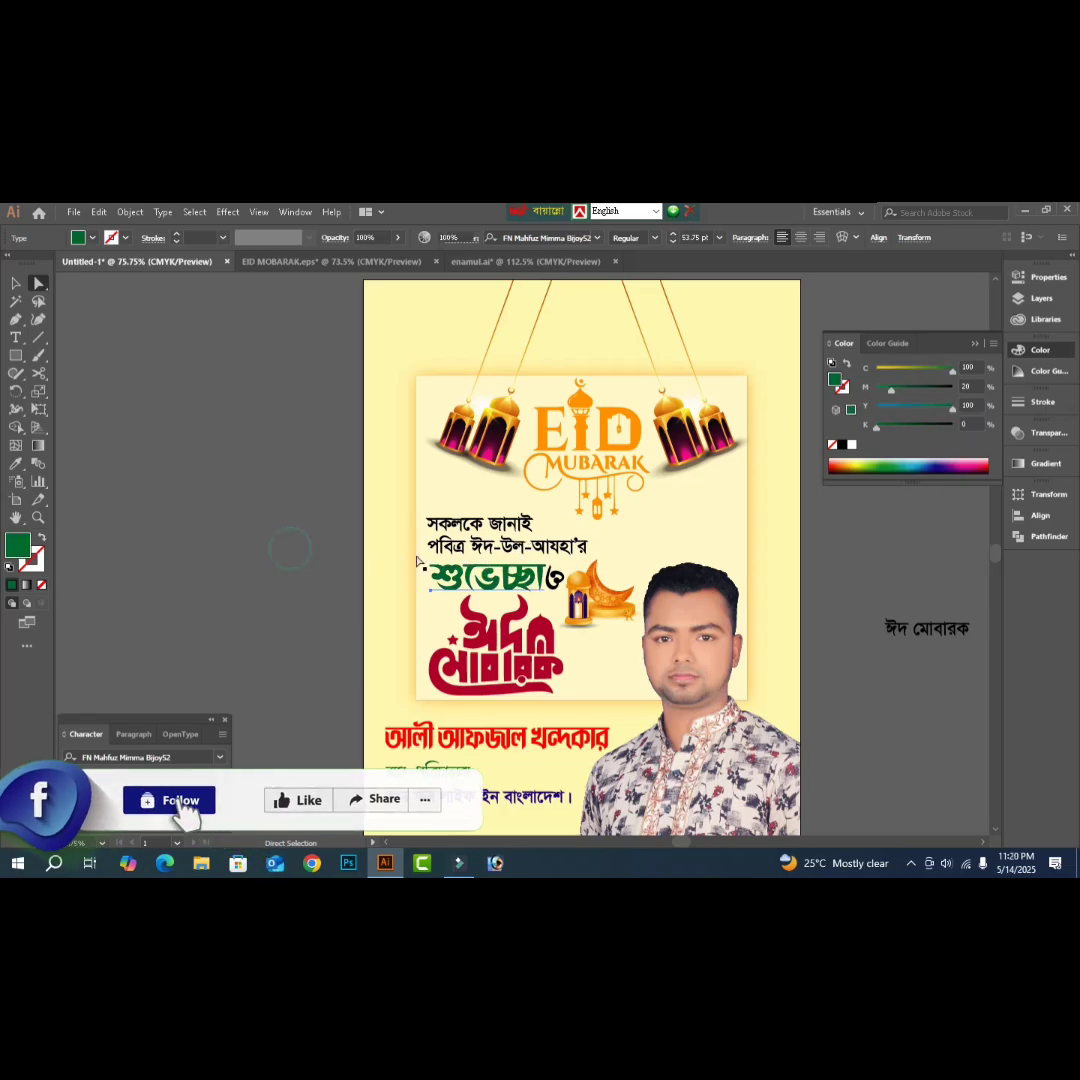
left_click(705, 535)
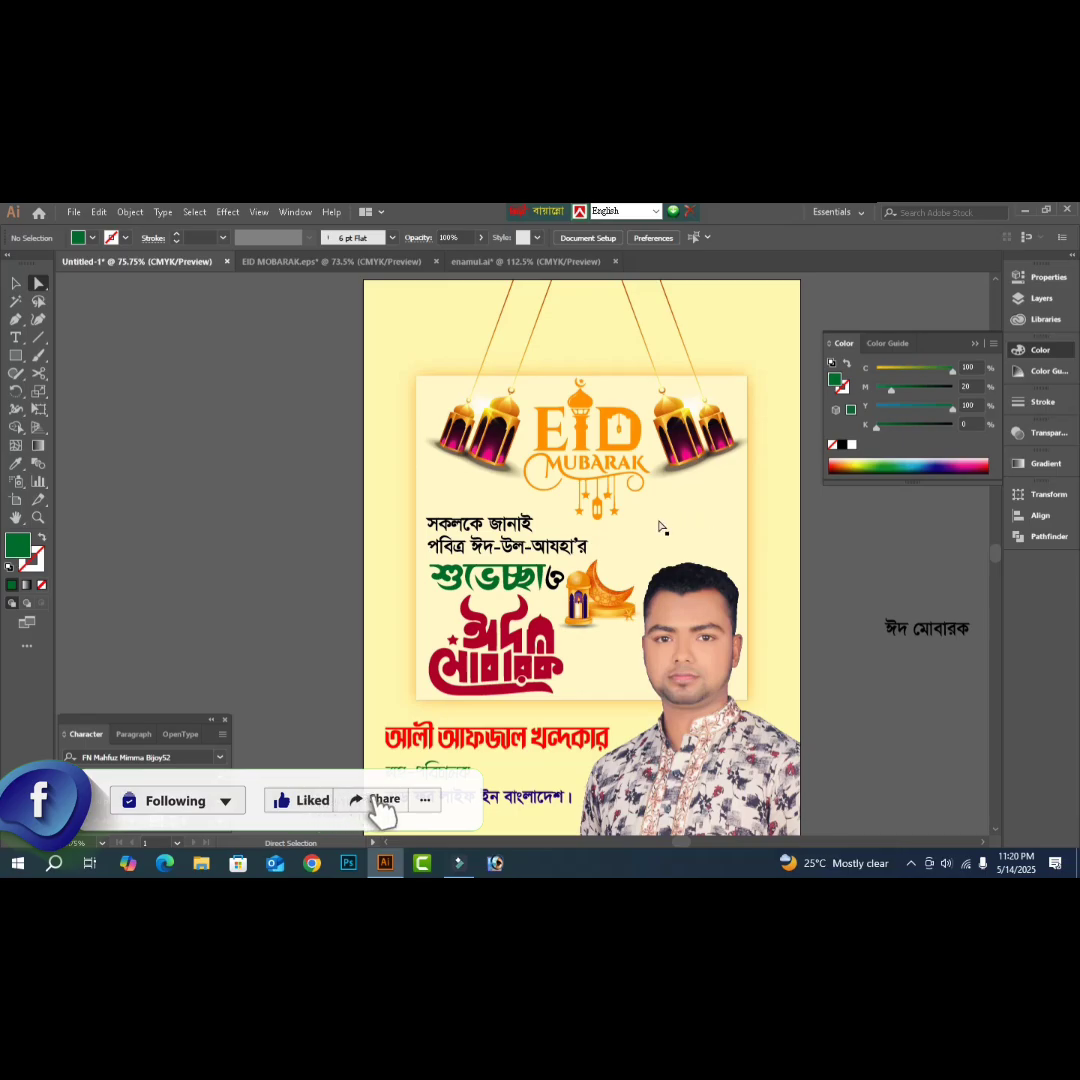
key("v")
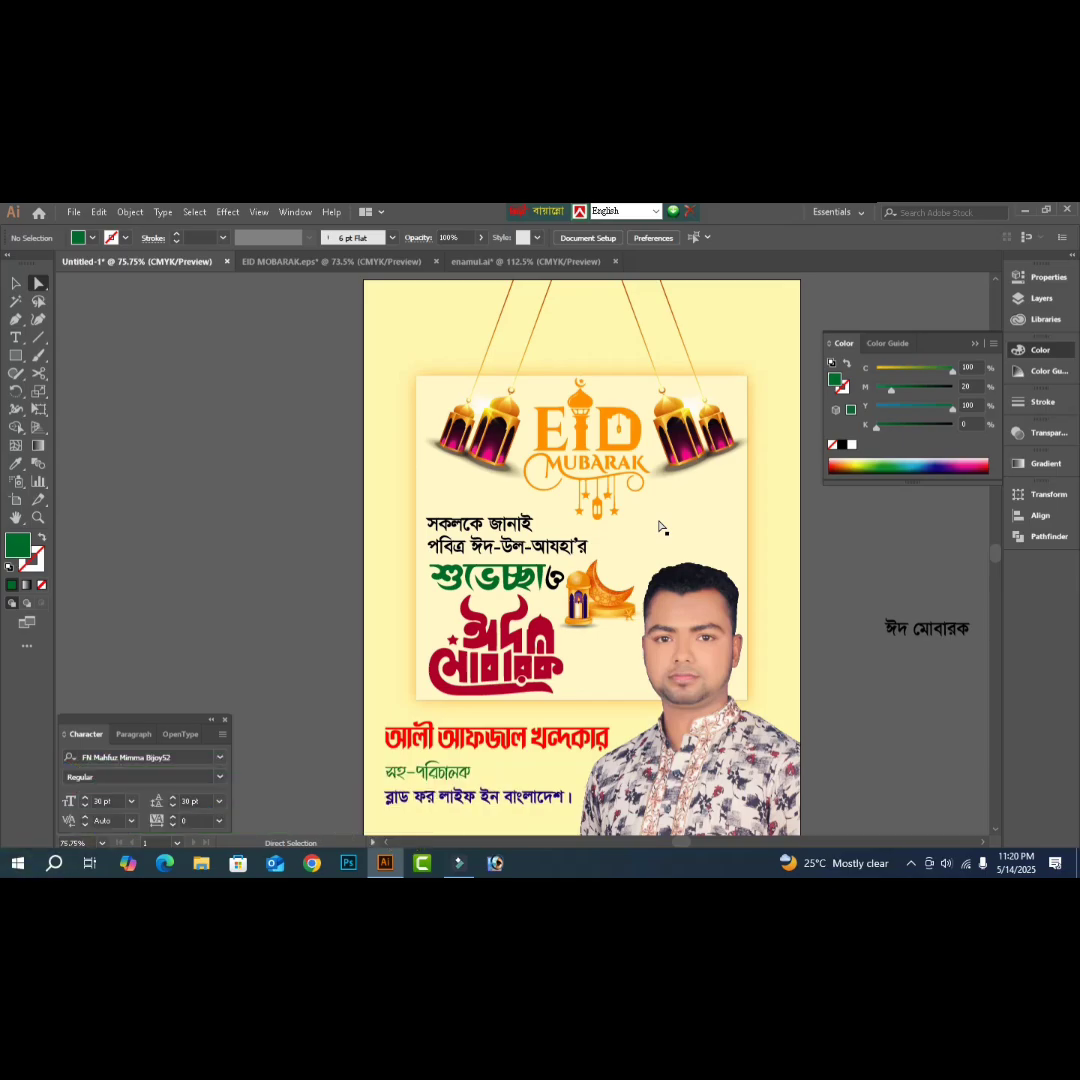
- Open 3040790.eps from Psd File > all psd bagraund > 1 colaor
key("ctrl+o")
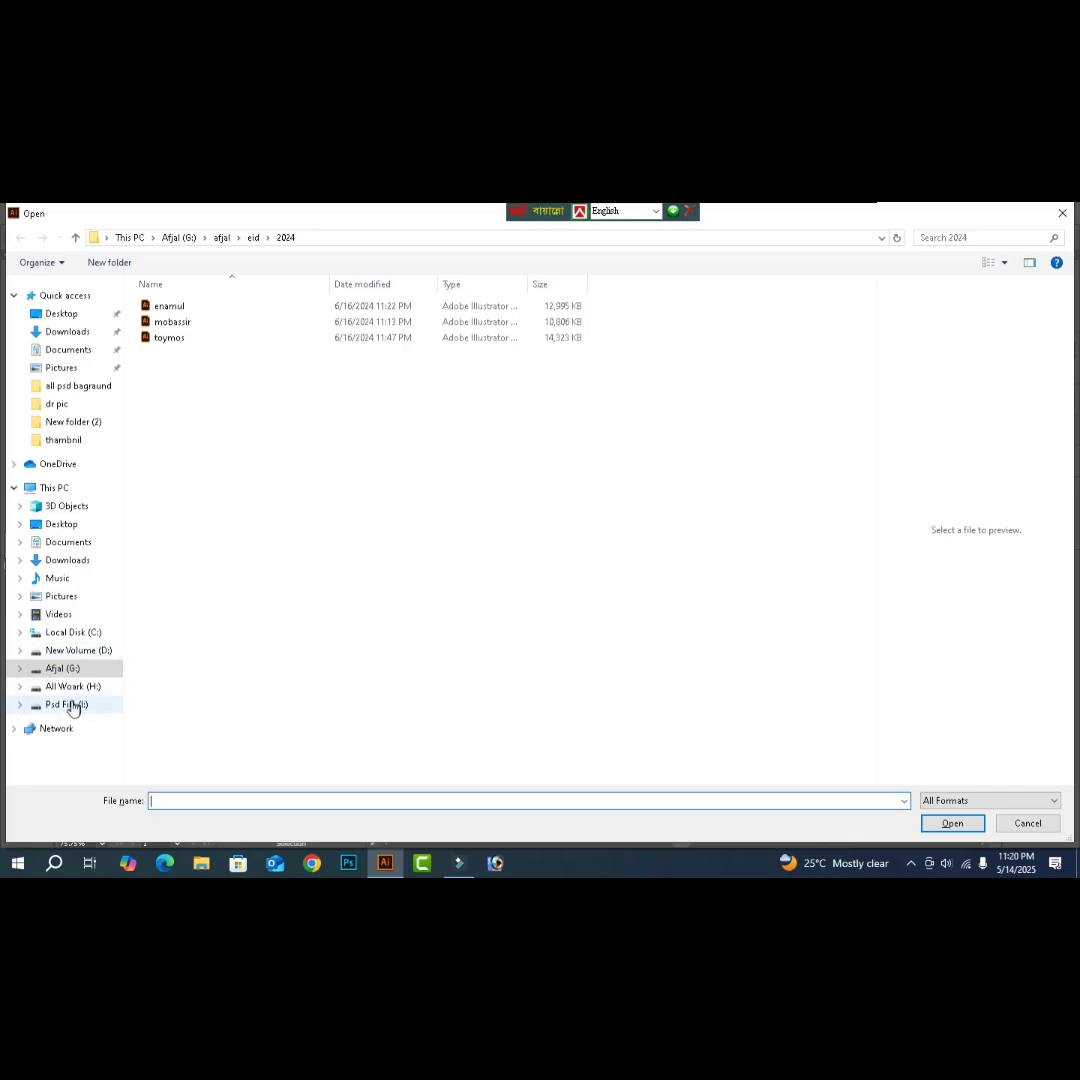
left_click(70, 705)
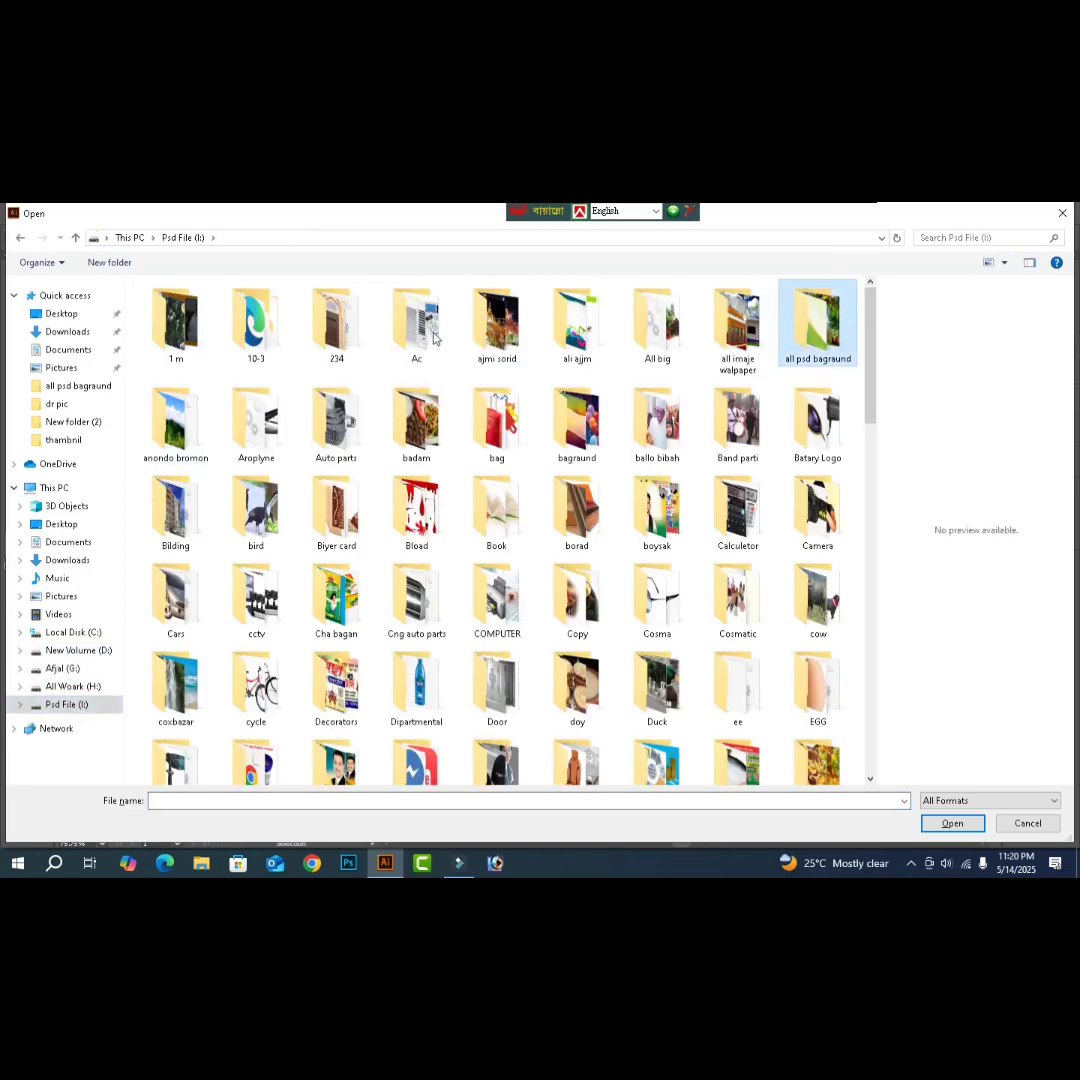
double_click(790, 333)
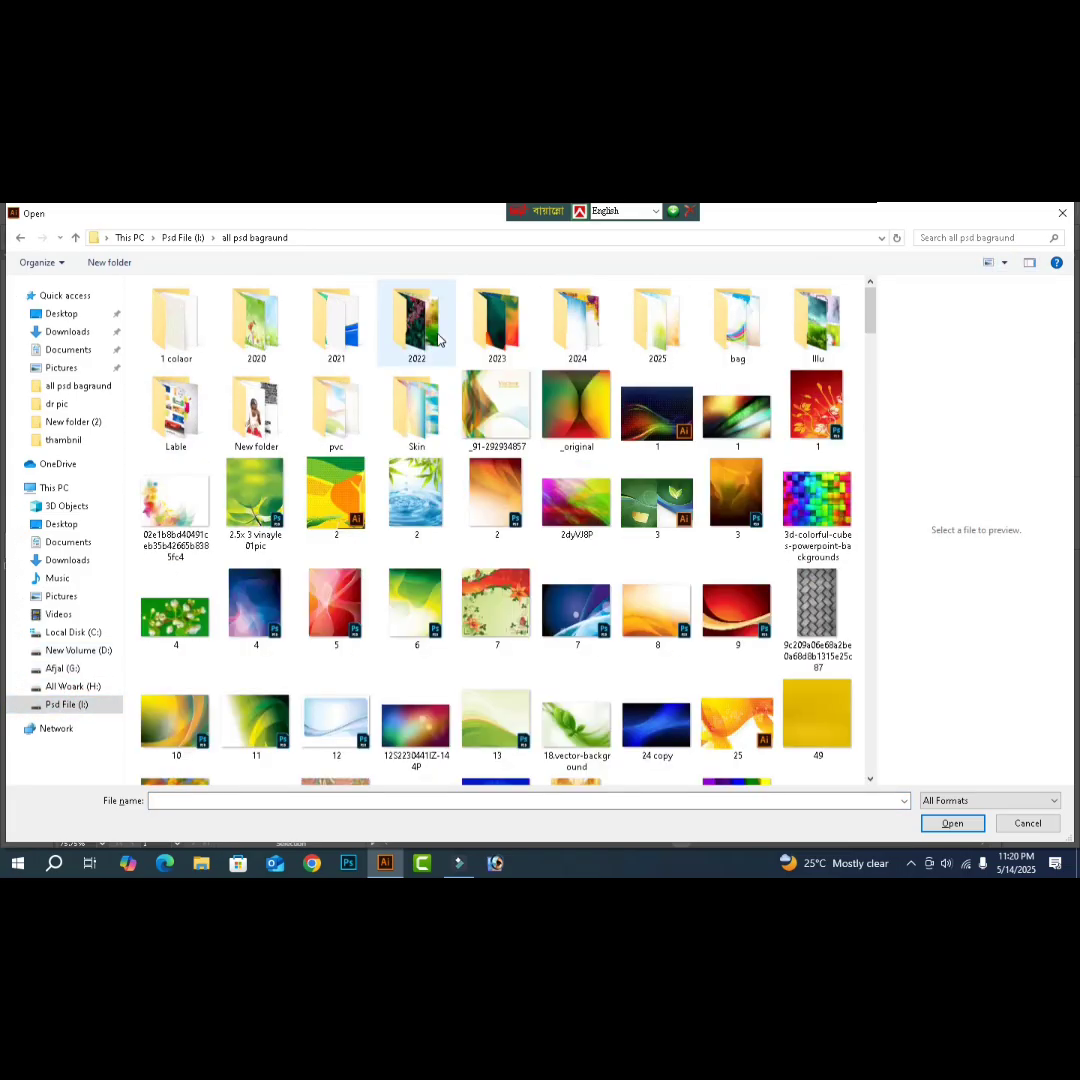
double_click(197, 338)
left_click(352, 462)
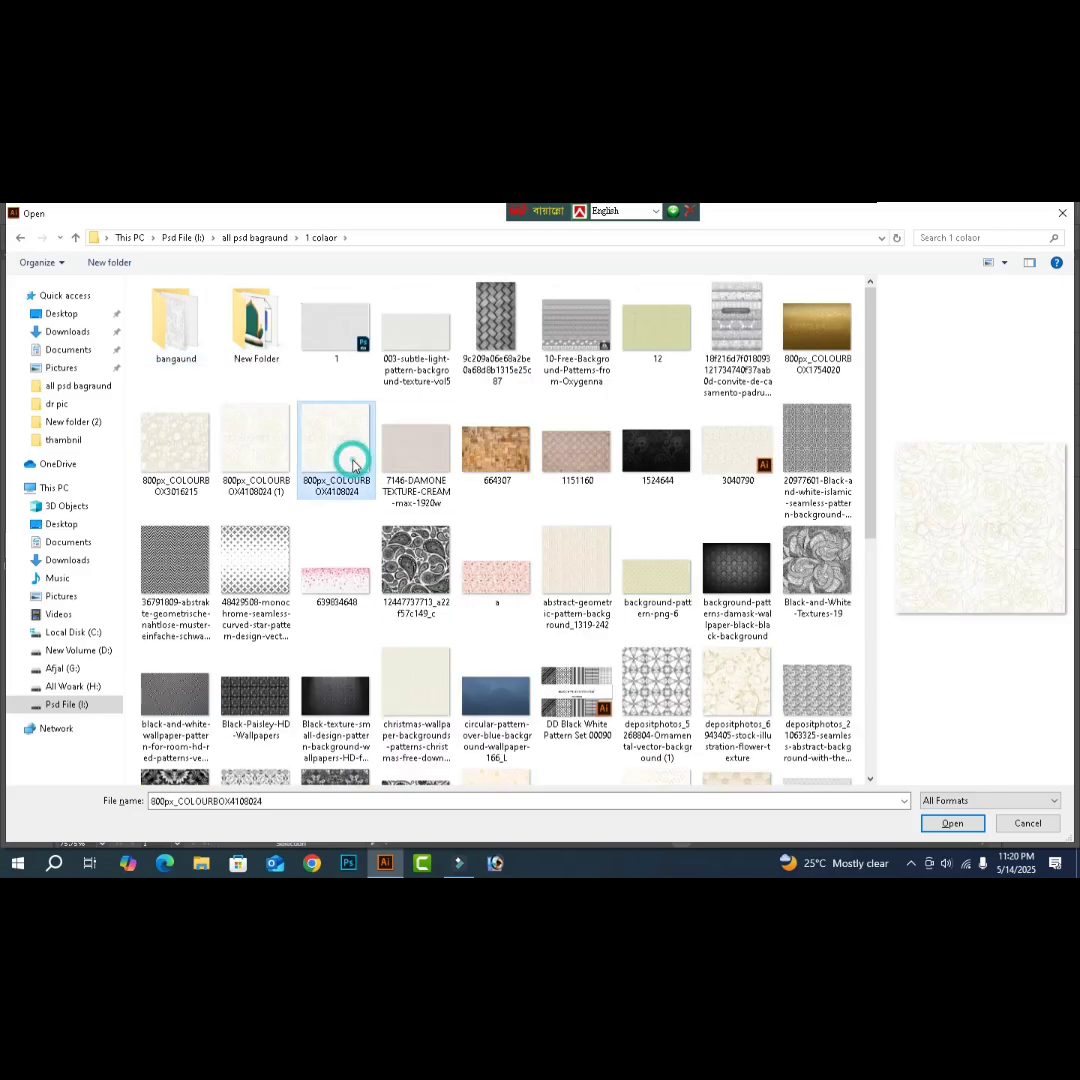
left_click(731, 436)
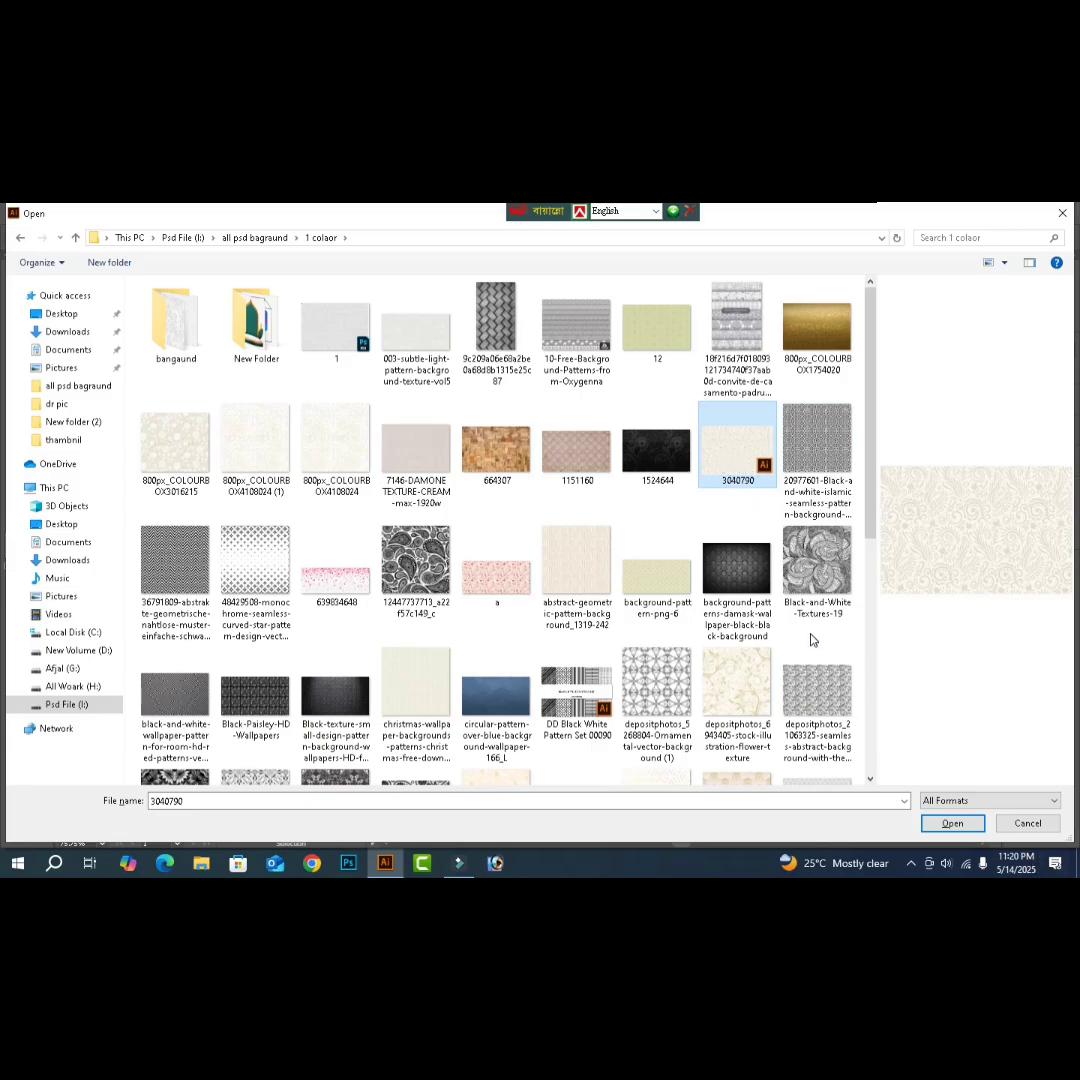
left_click(955, 824)
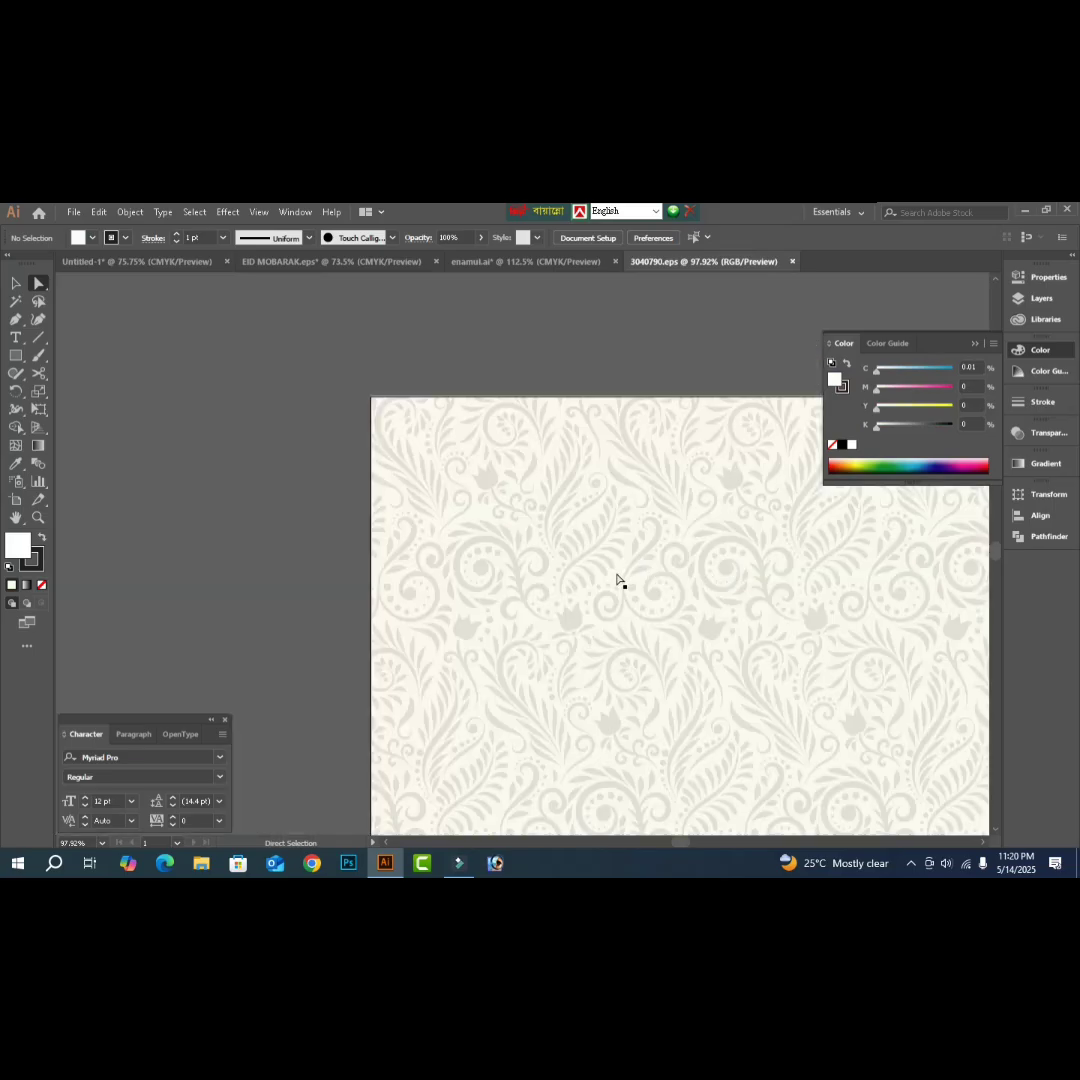
- Copy the floral pattern artwork and close 3040790.eps without saving
left_click(617, 580)
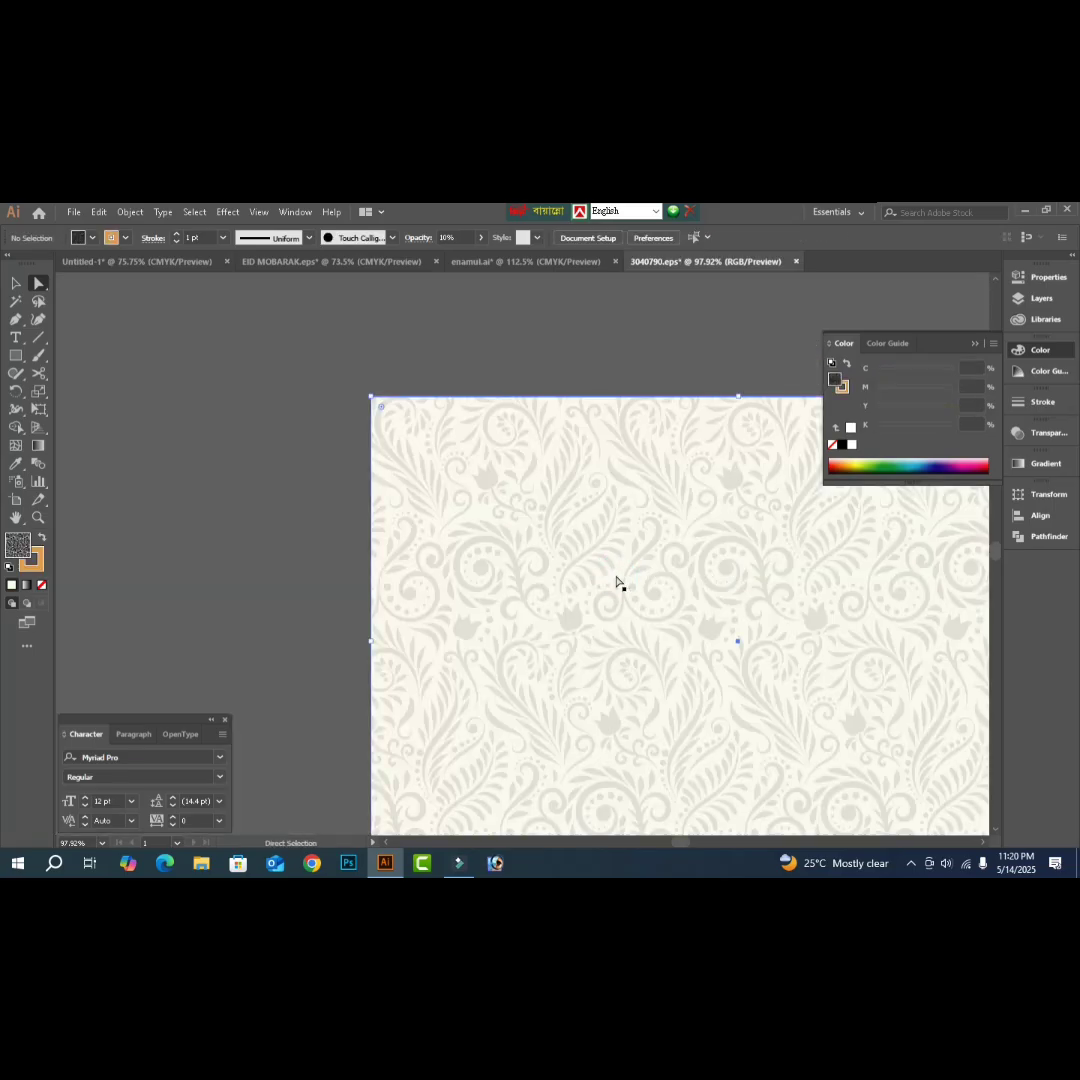
key("Delete")
key("ctrl+w")
left_click(617, 553)
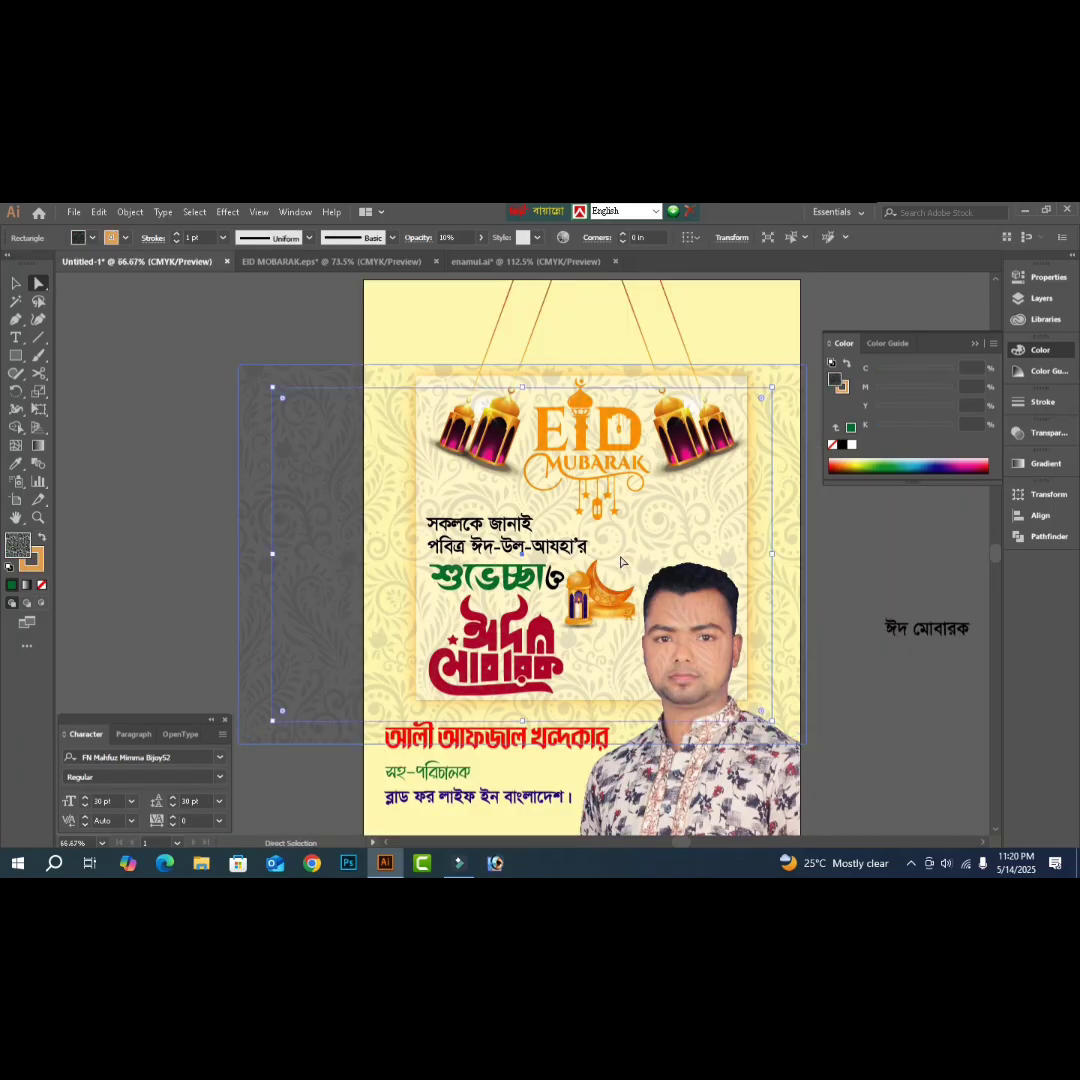
- Paste the pattern into the Eid poster and rotate it 90° upright
key("ctrl+minus")
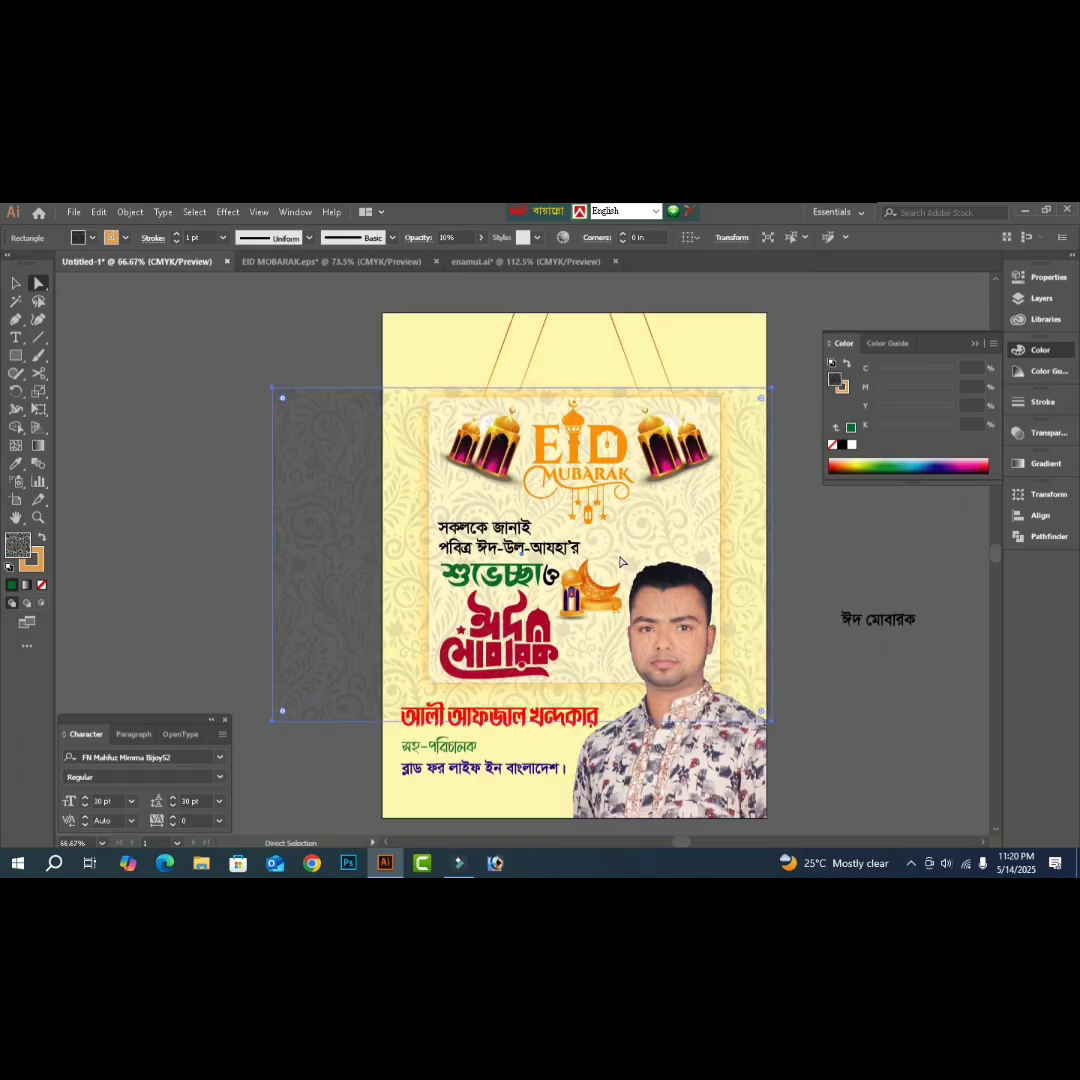
key("v")
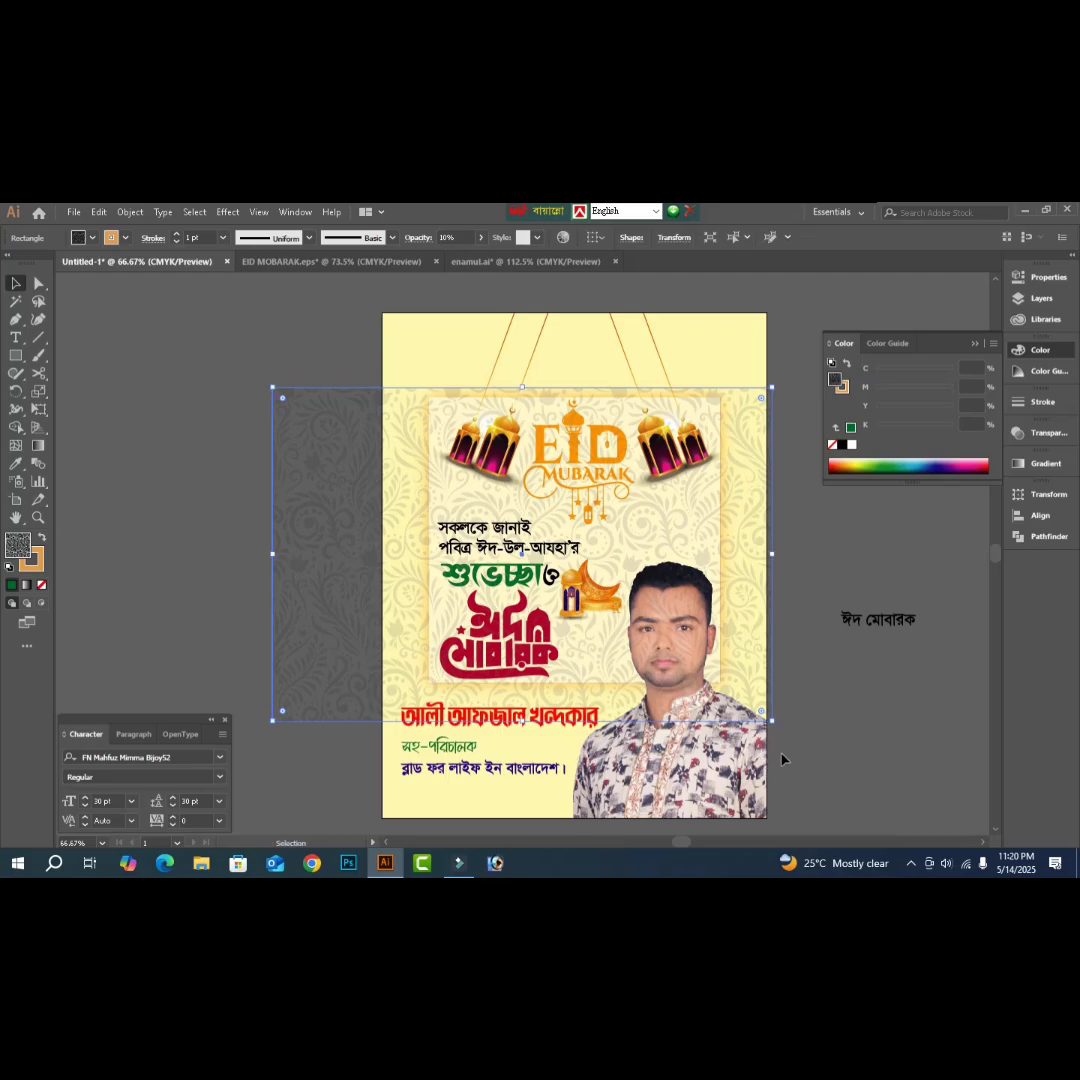
left_click_drag(777, 728, 694, 378)
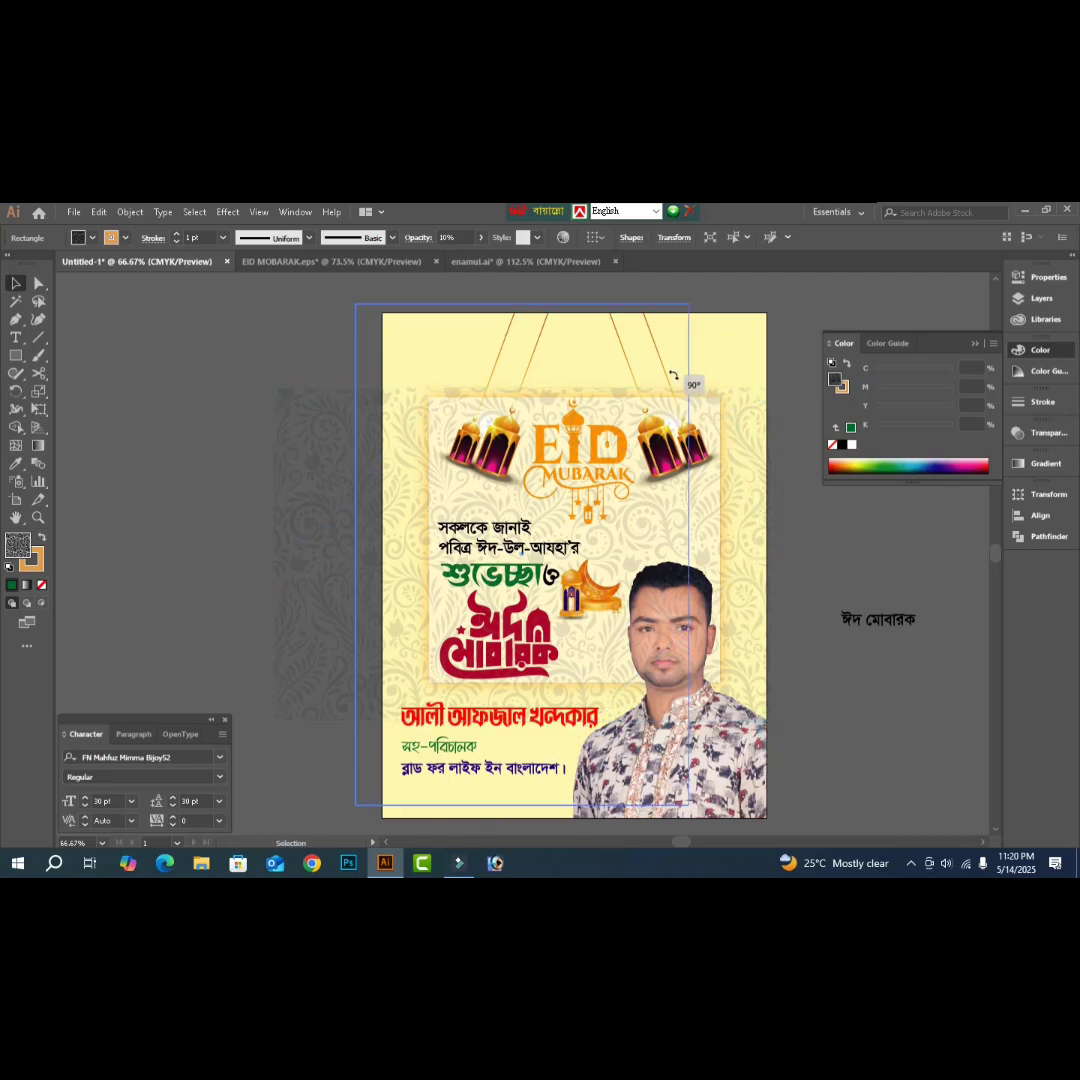
key("Tab")
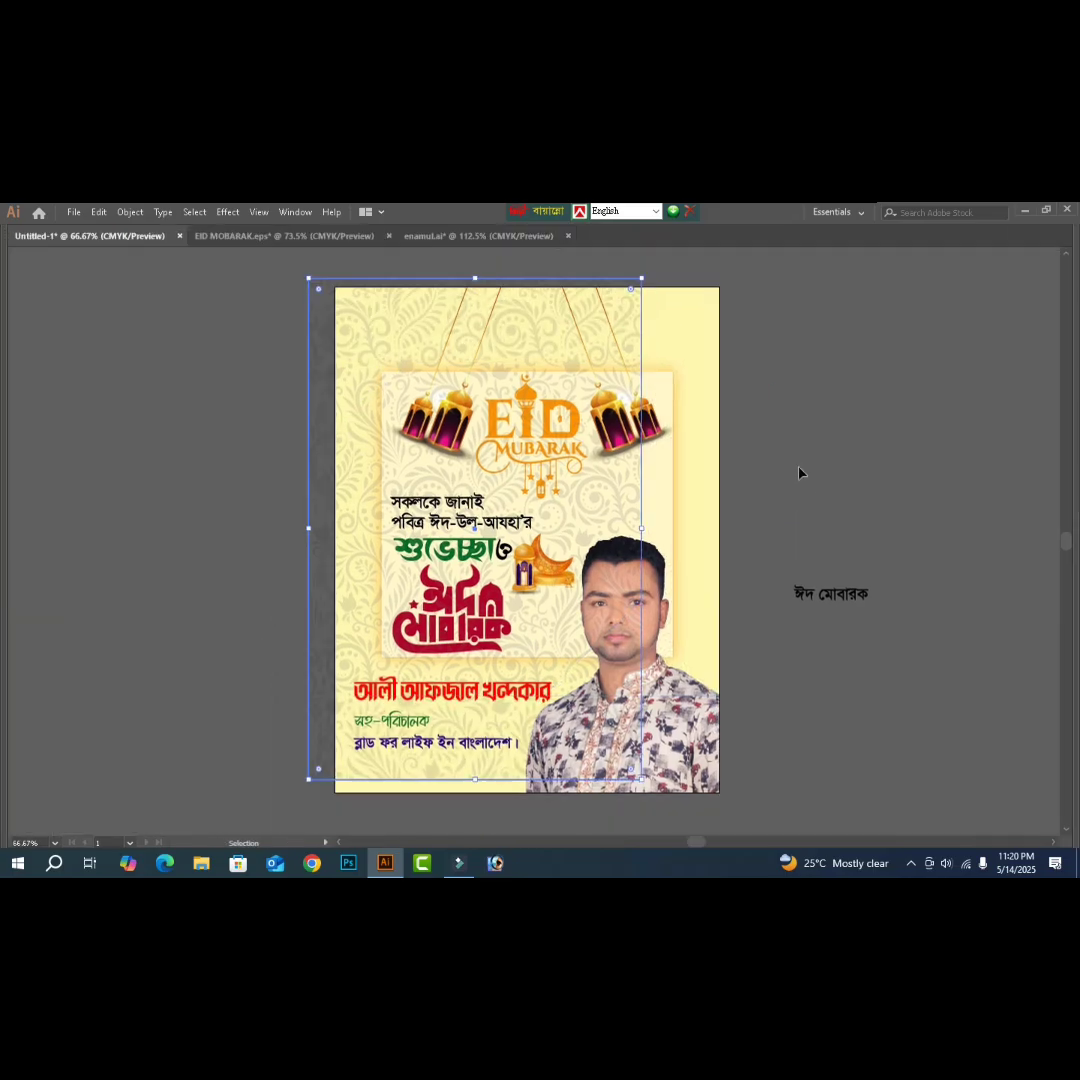
key("Tab")
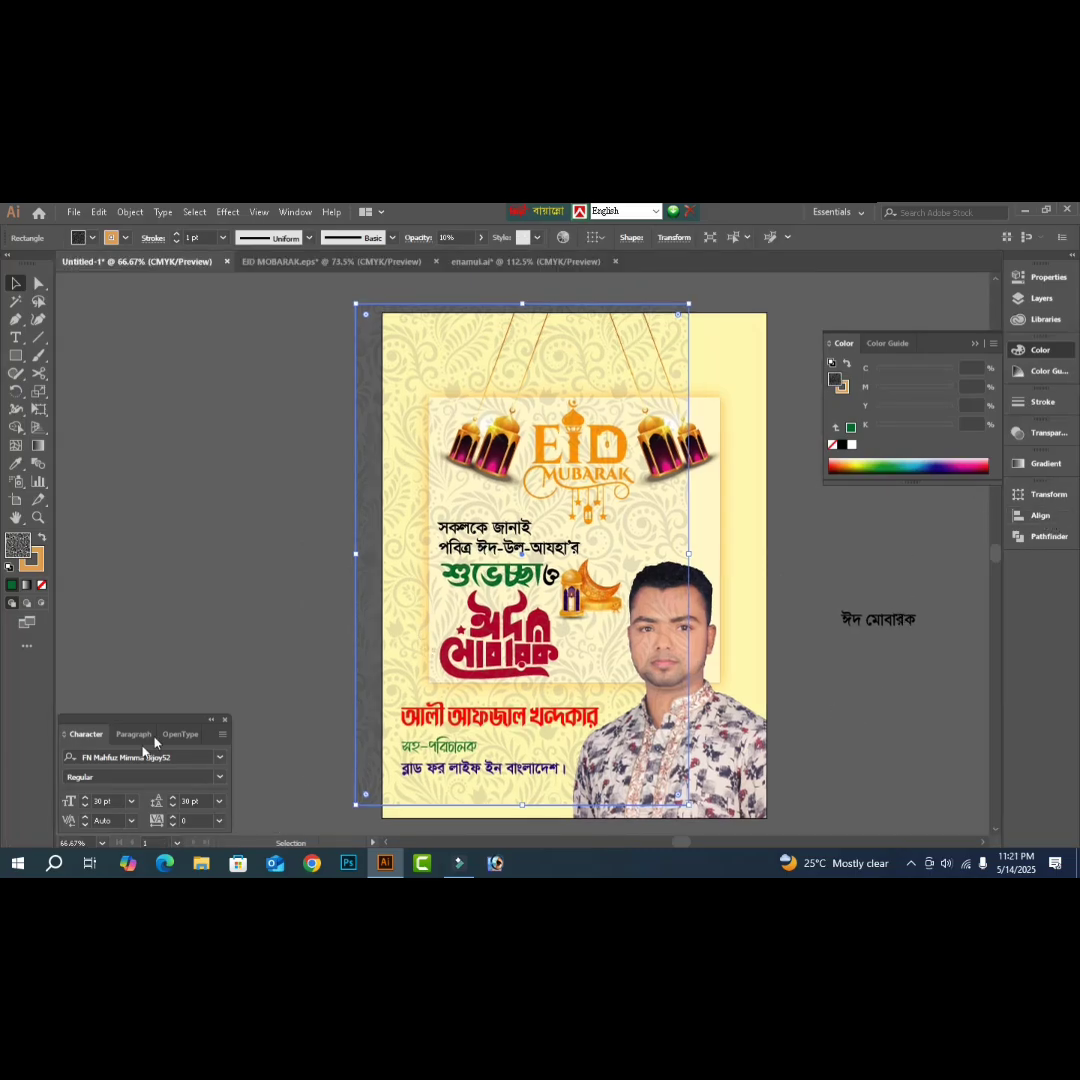
- Resize the floral pattern to 8 in wide by 10.5 in high
left_click(1046, 493)
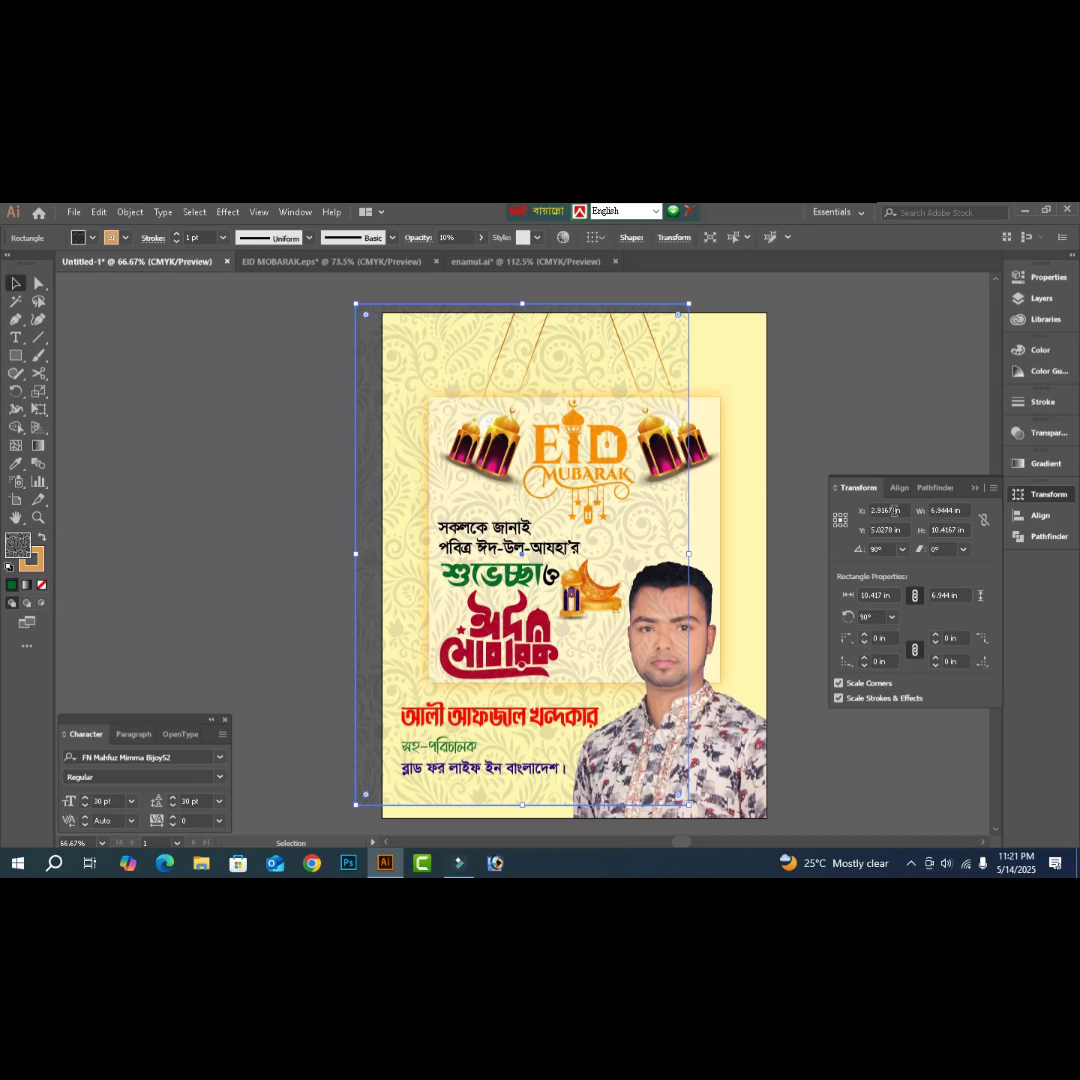
left_click(948, 511)
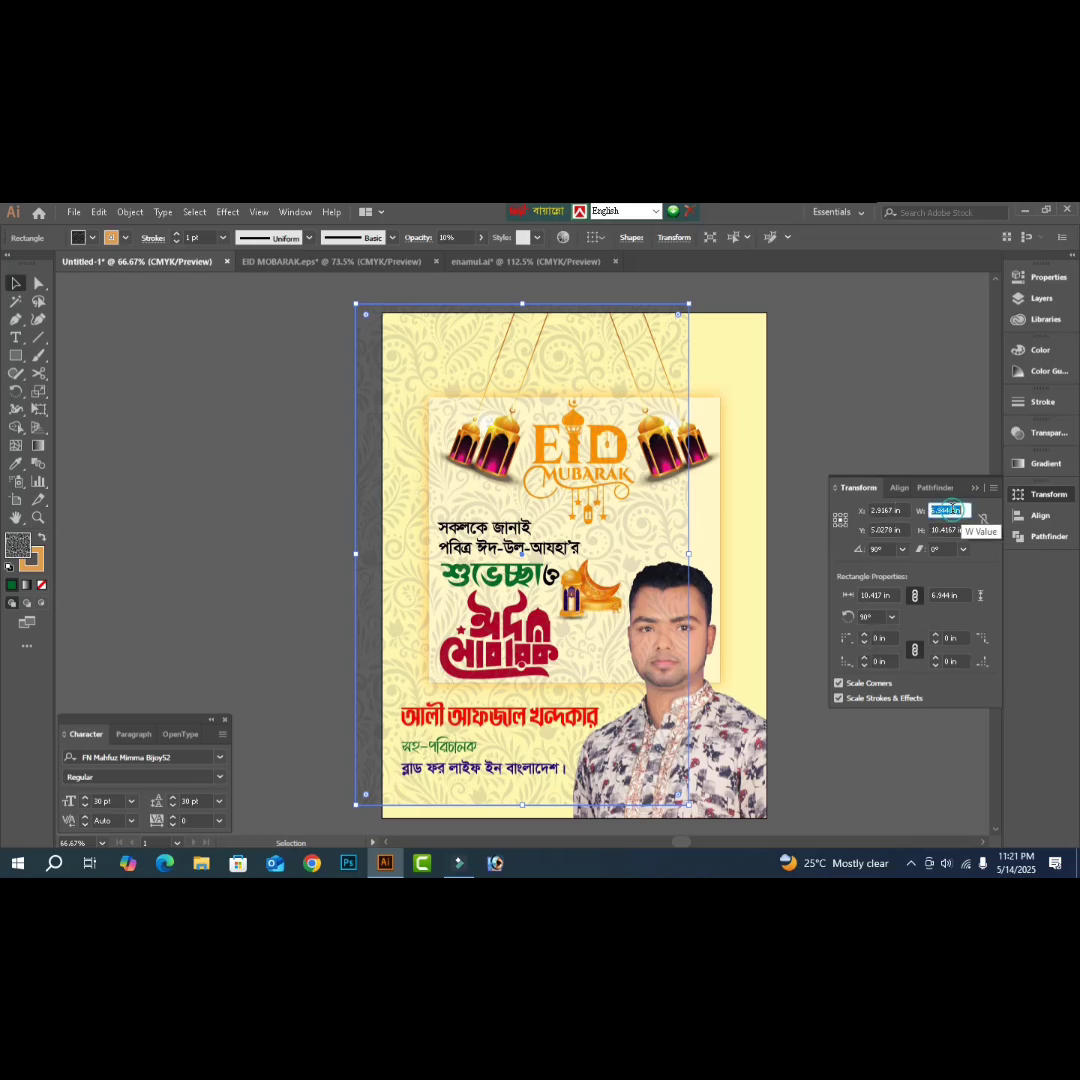
type("8")
key("Tab")
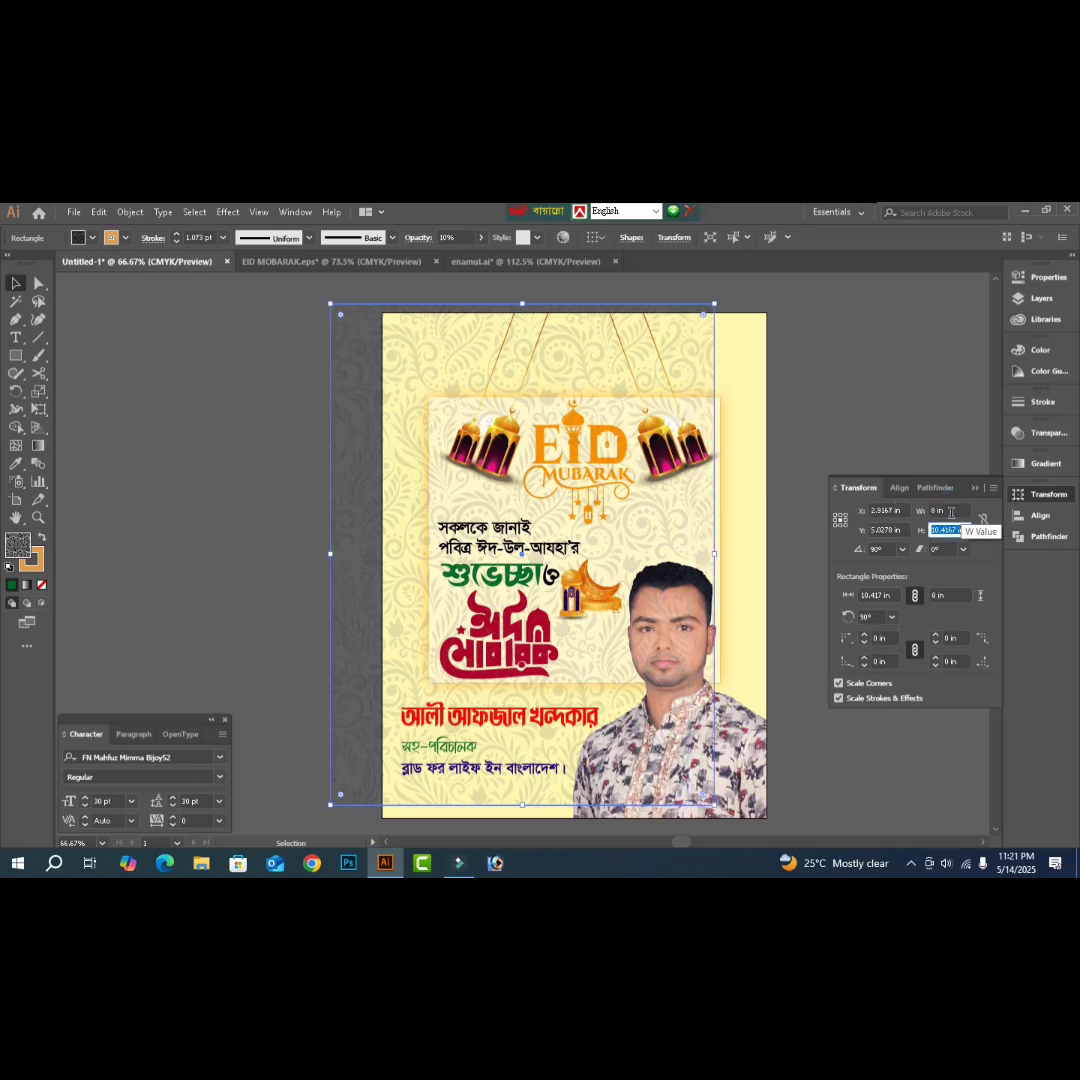
type("10.5")
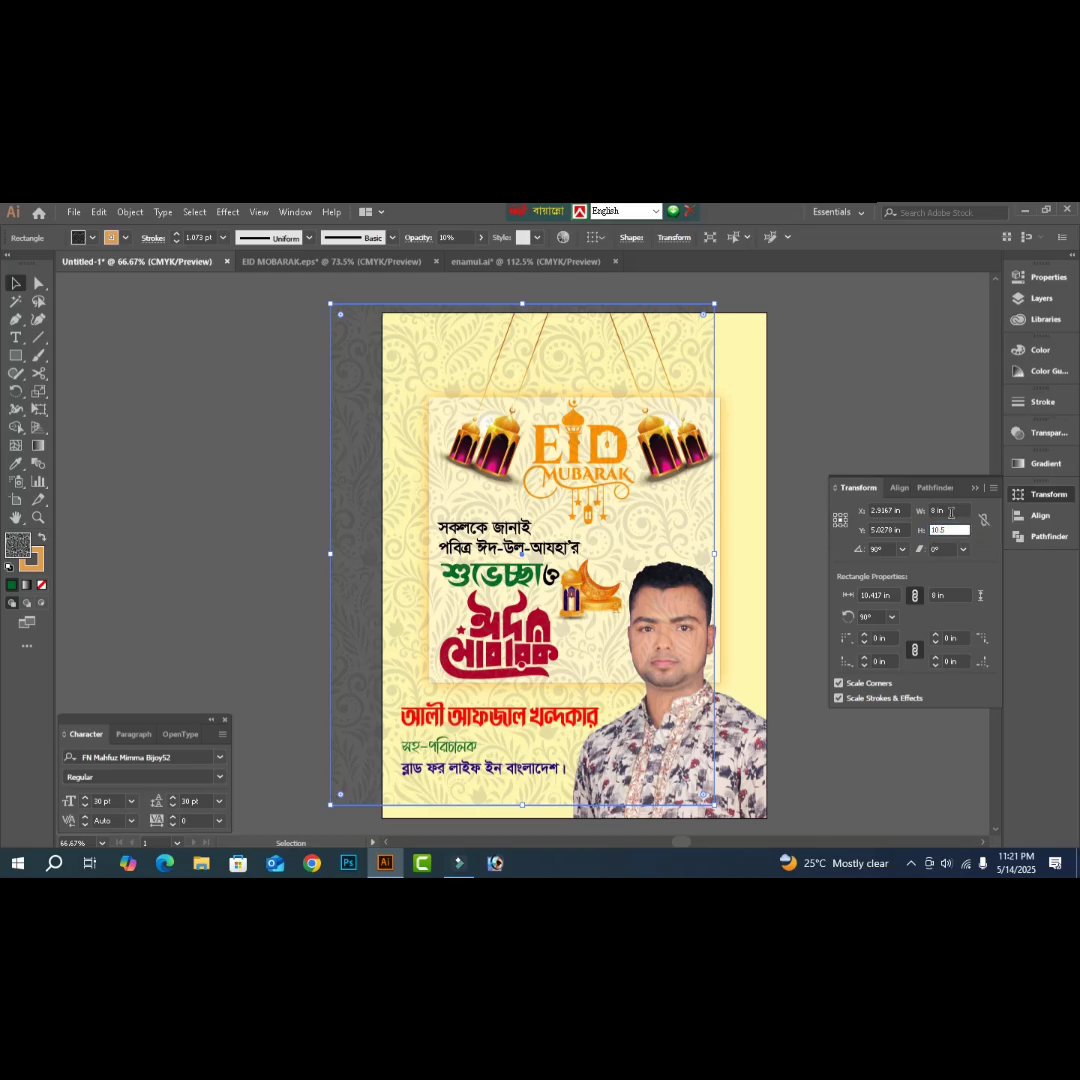
key("Return")
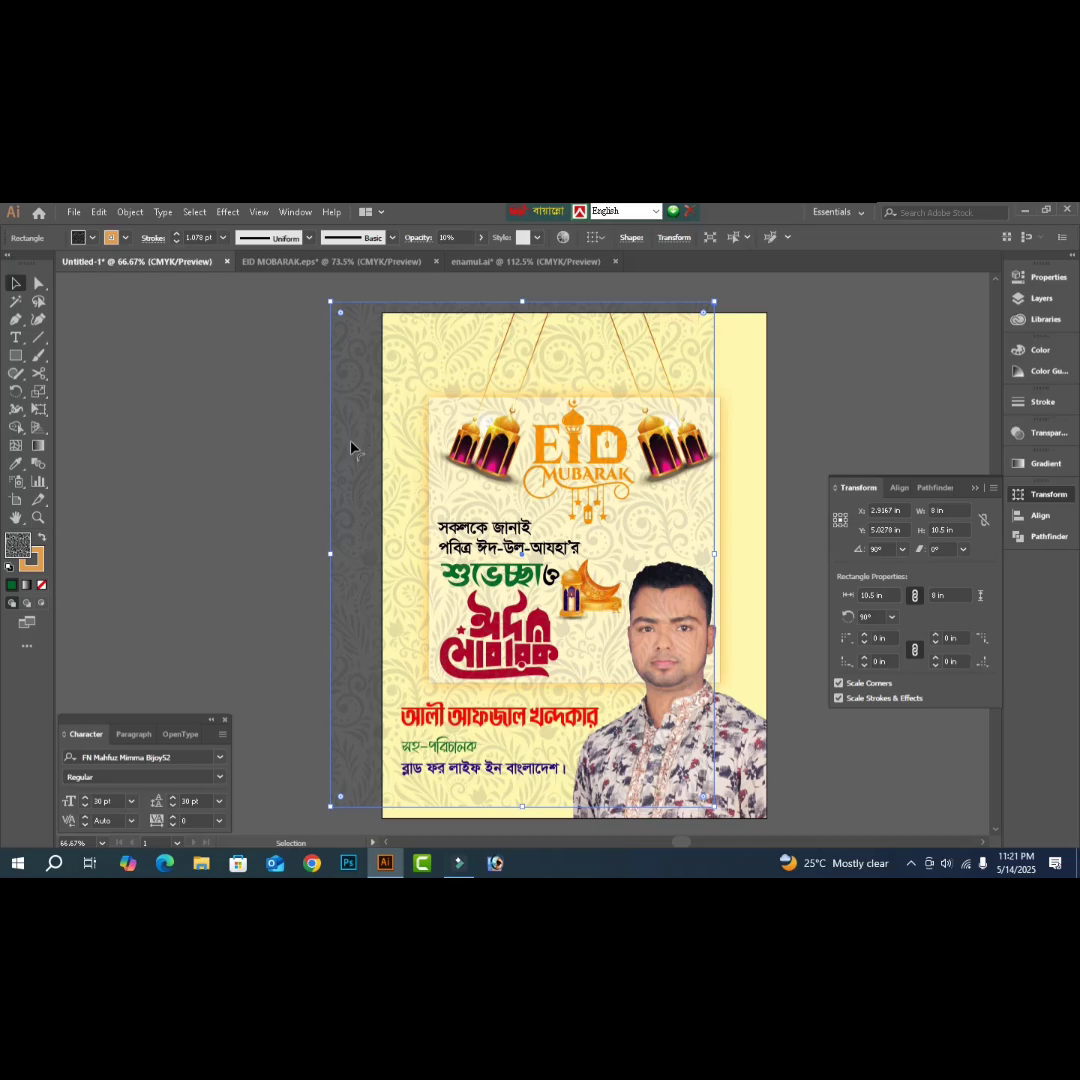
- Align the pattern right and bottom with the yellow background, then deselect
left_click(757, 397, "shift")
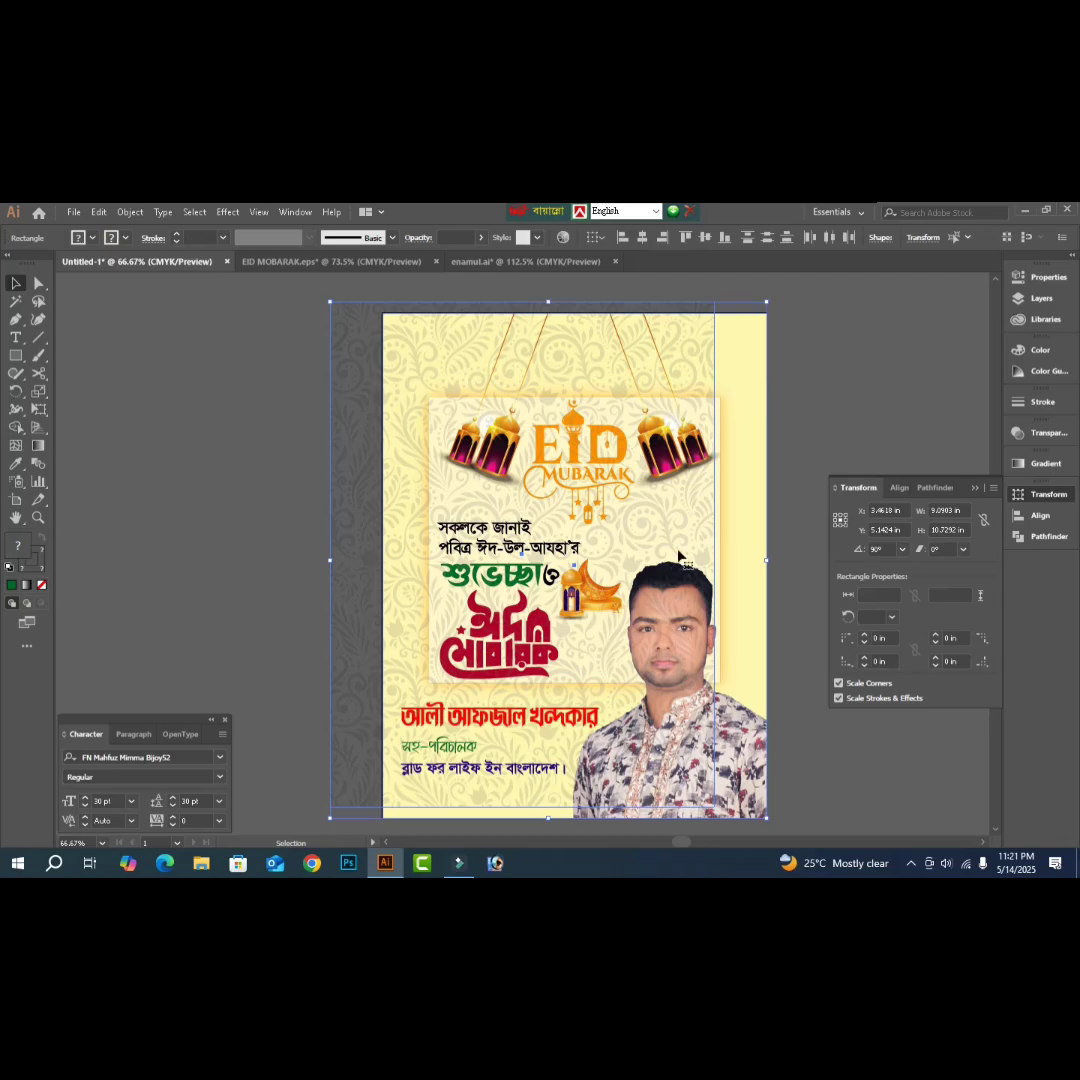
left_click(1025, 520)
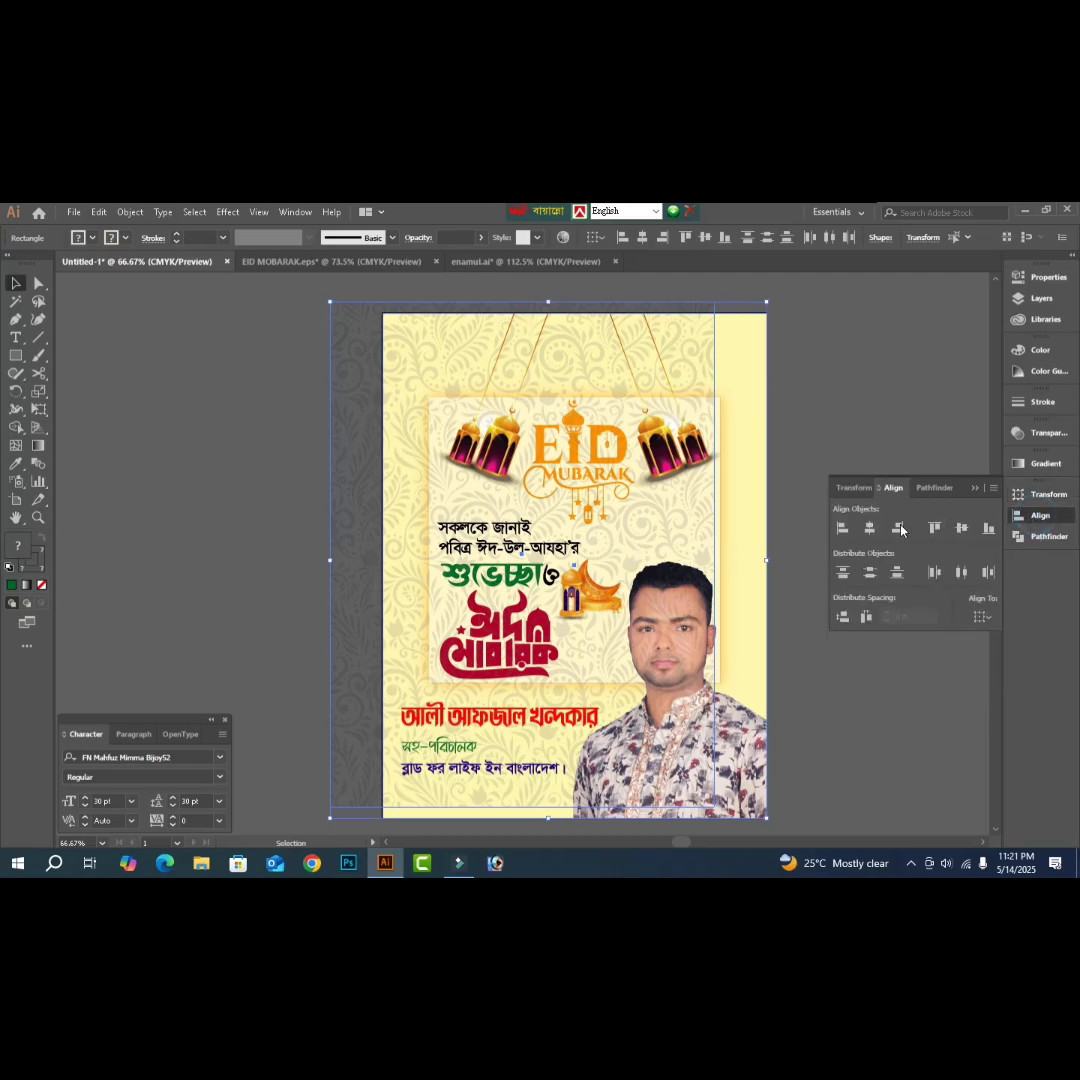
left_click(896, 527)
left_click(989, 528)
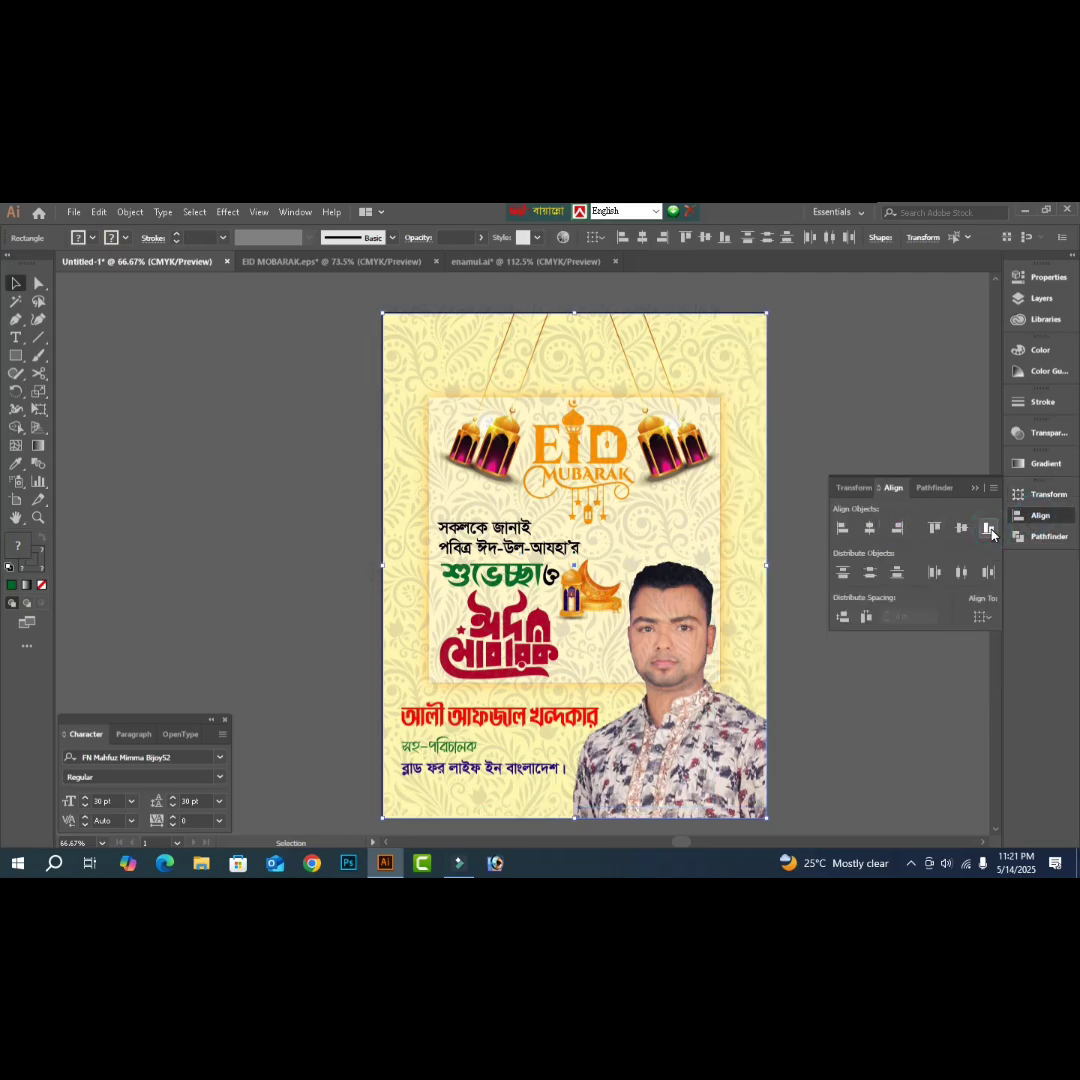
key("Tab")
left_click(773, 361)
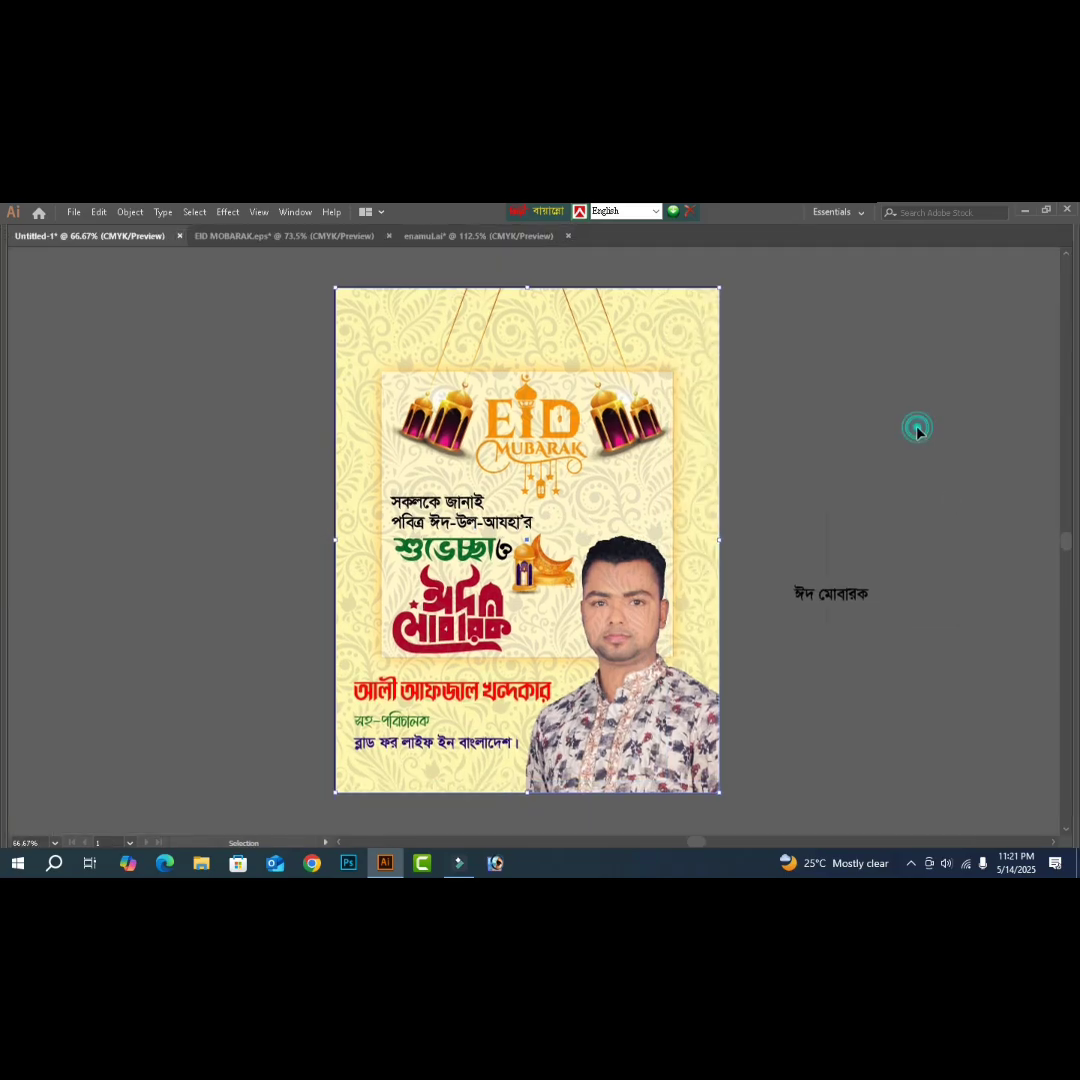
- Temporarily hide the floral pattern to compare, then show it and restore the panels
left_click(678, 342)
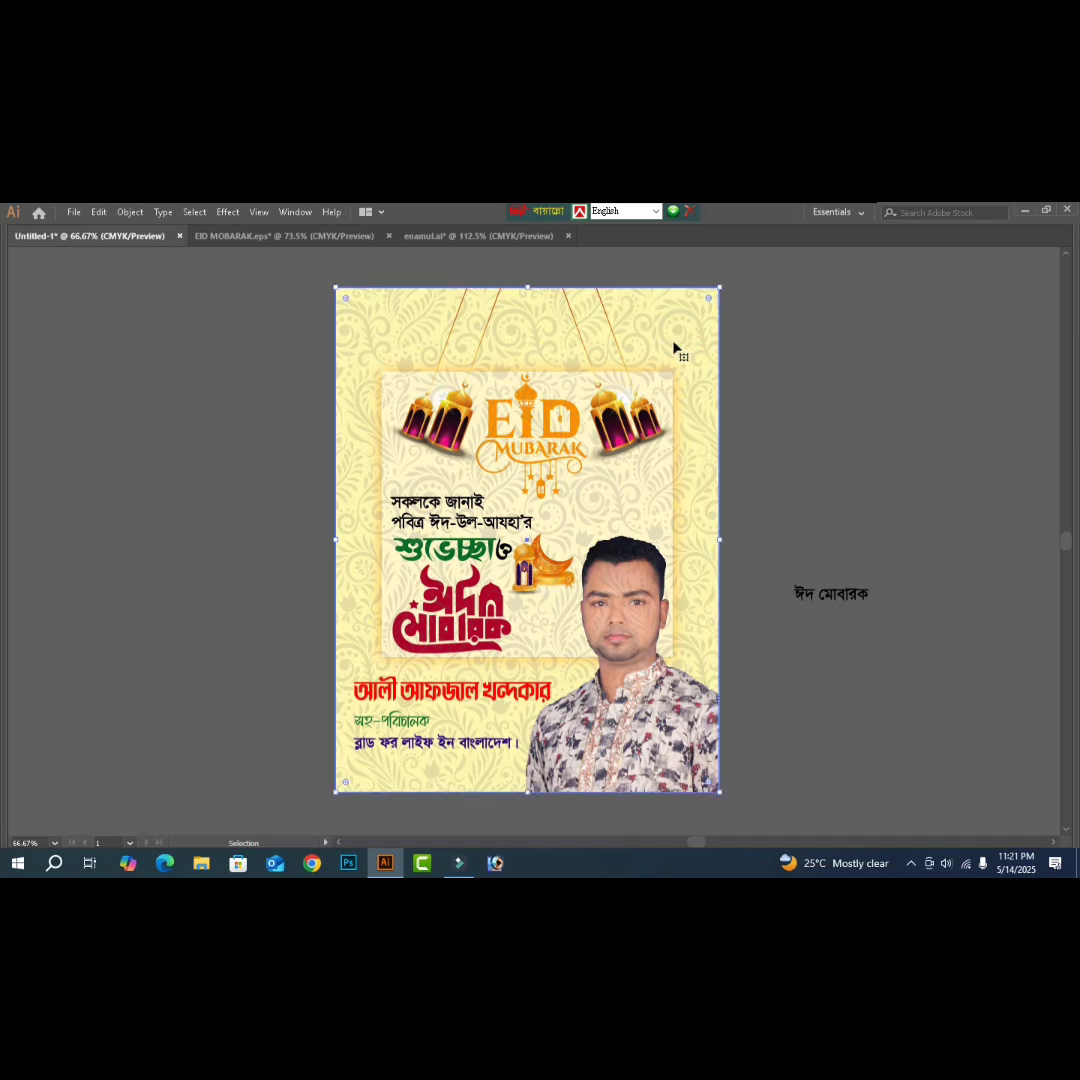
key("ctrl")
key("Delete")
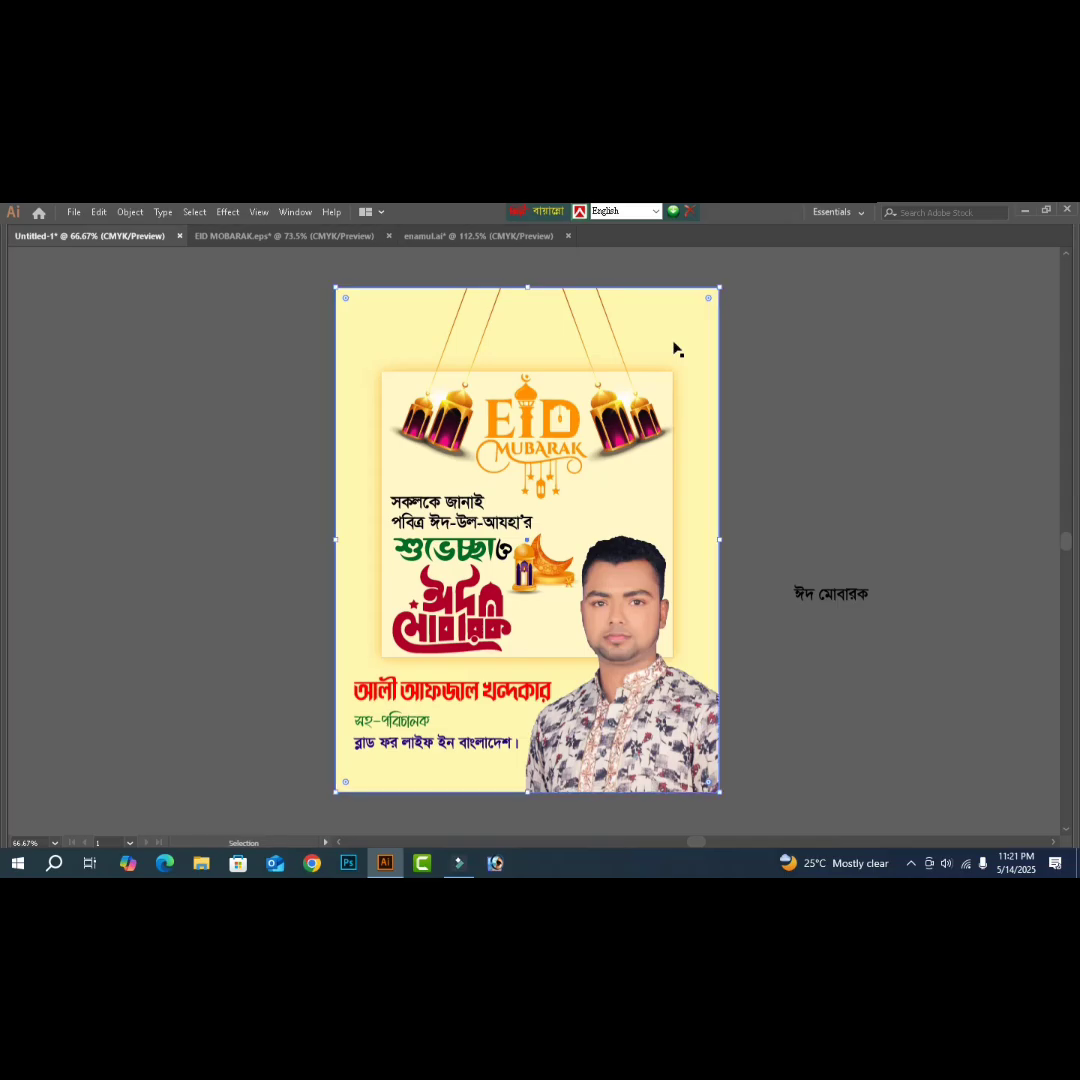
key("a")
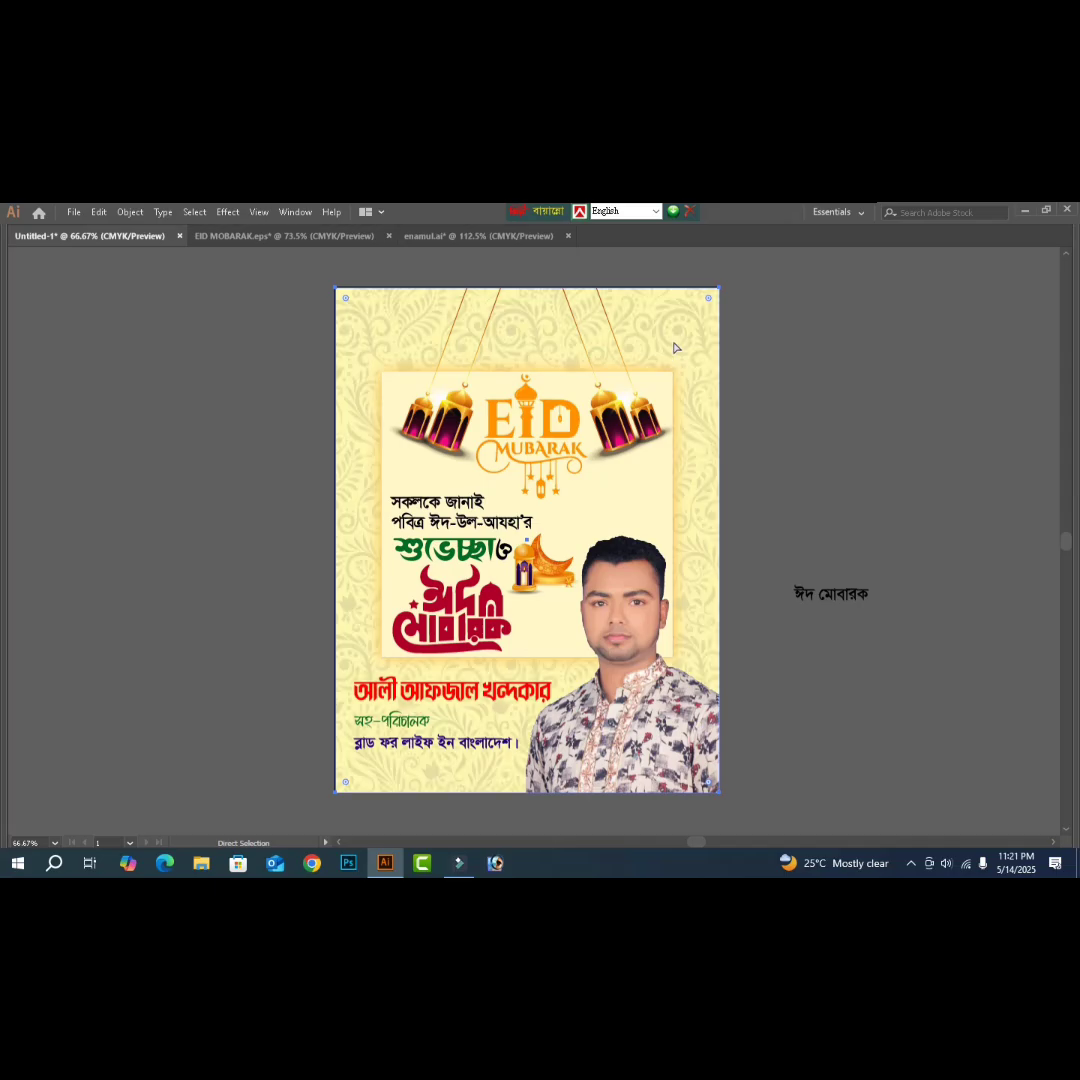
key("v")
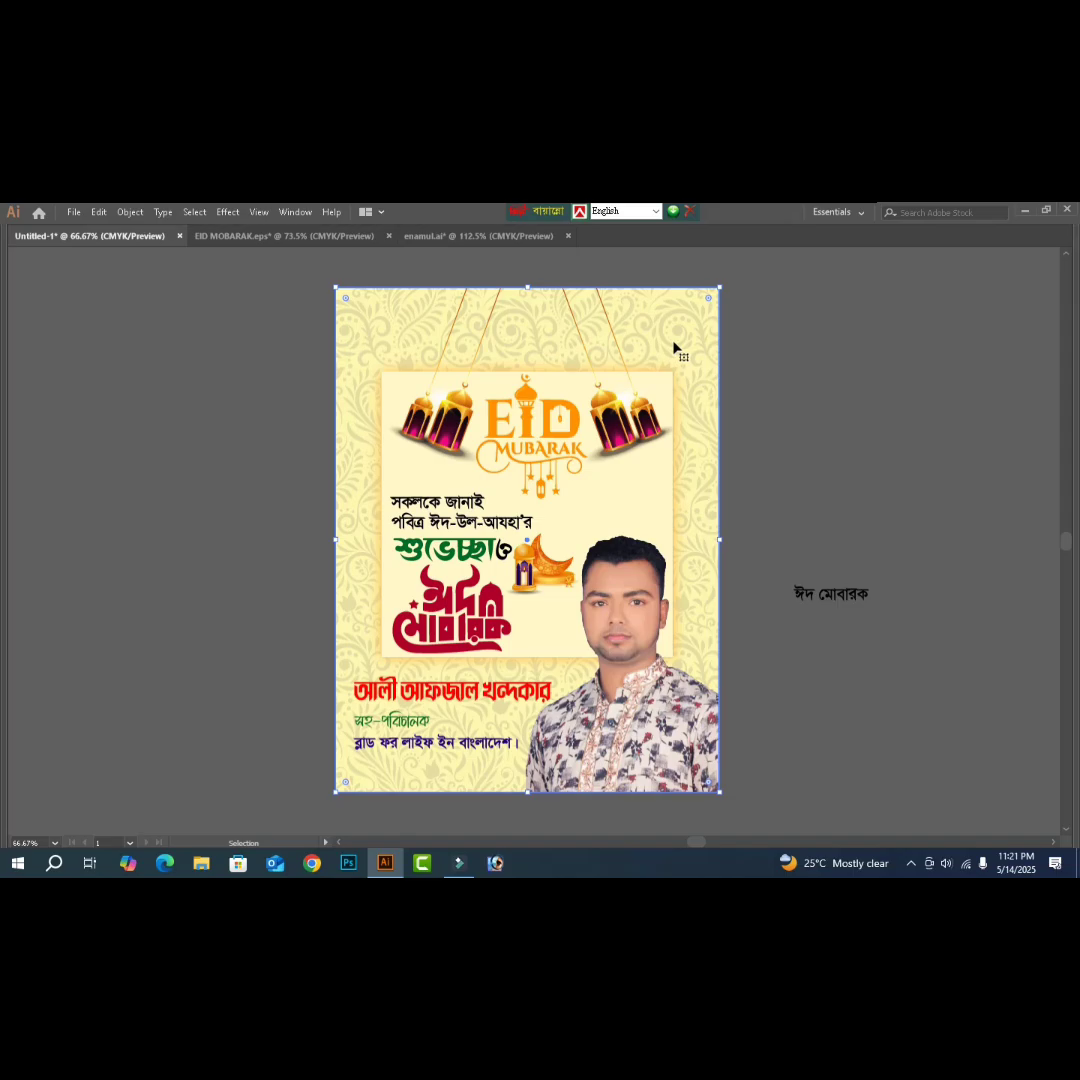
key("shift+F7")
key("Tab")
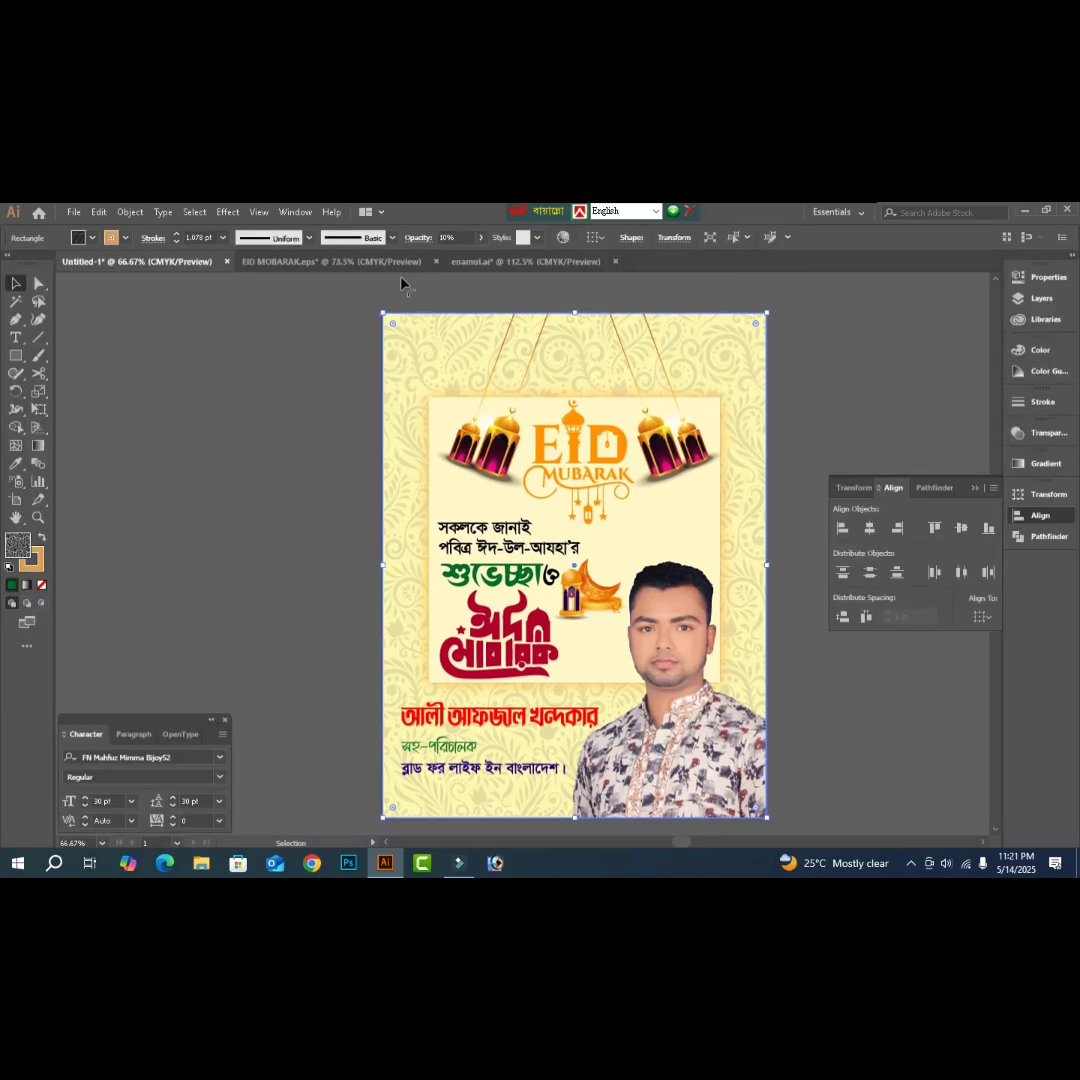
- Lower the patterned background rectangle's opacity to 6%
left_click(424, 242)
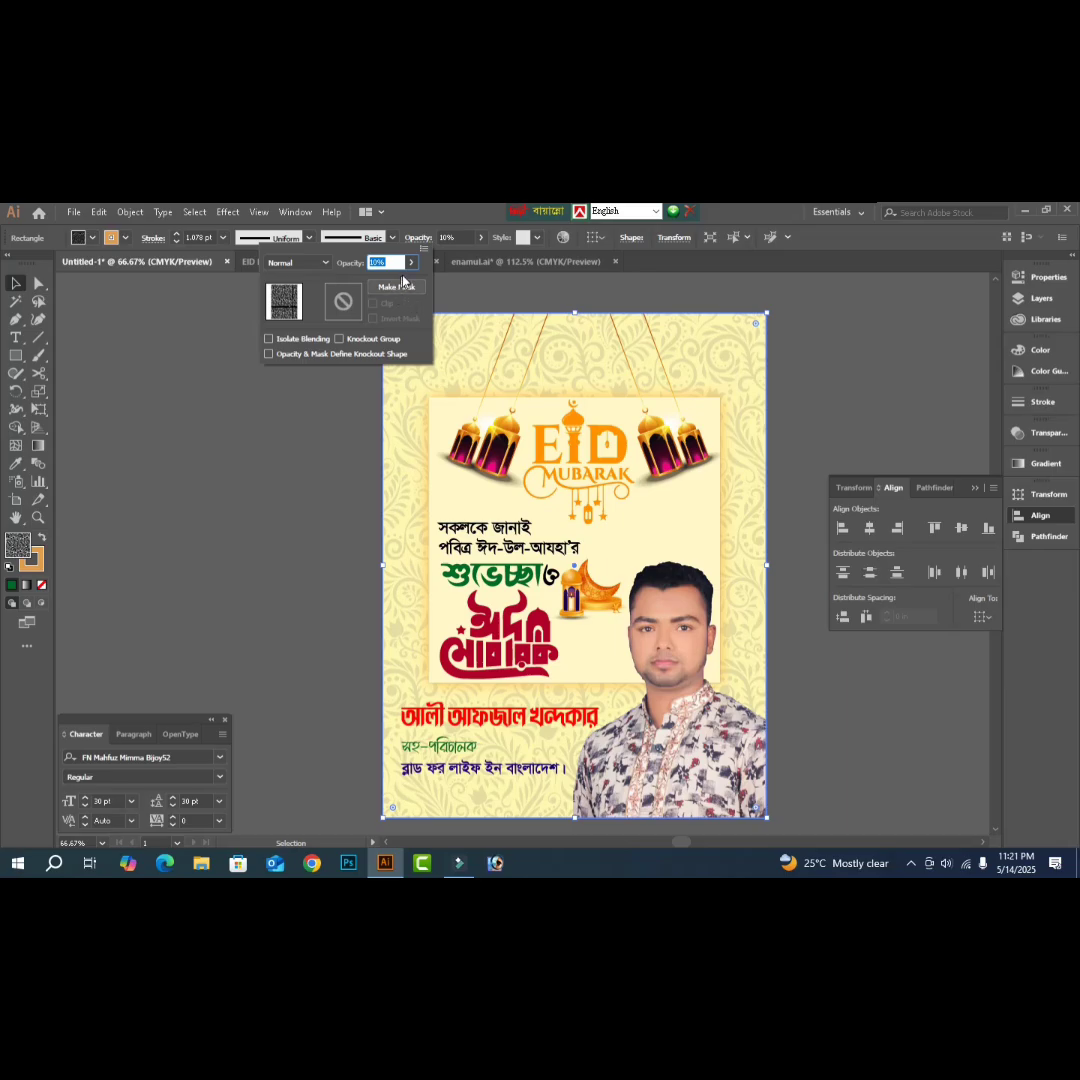
left_click(411, 262)
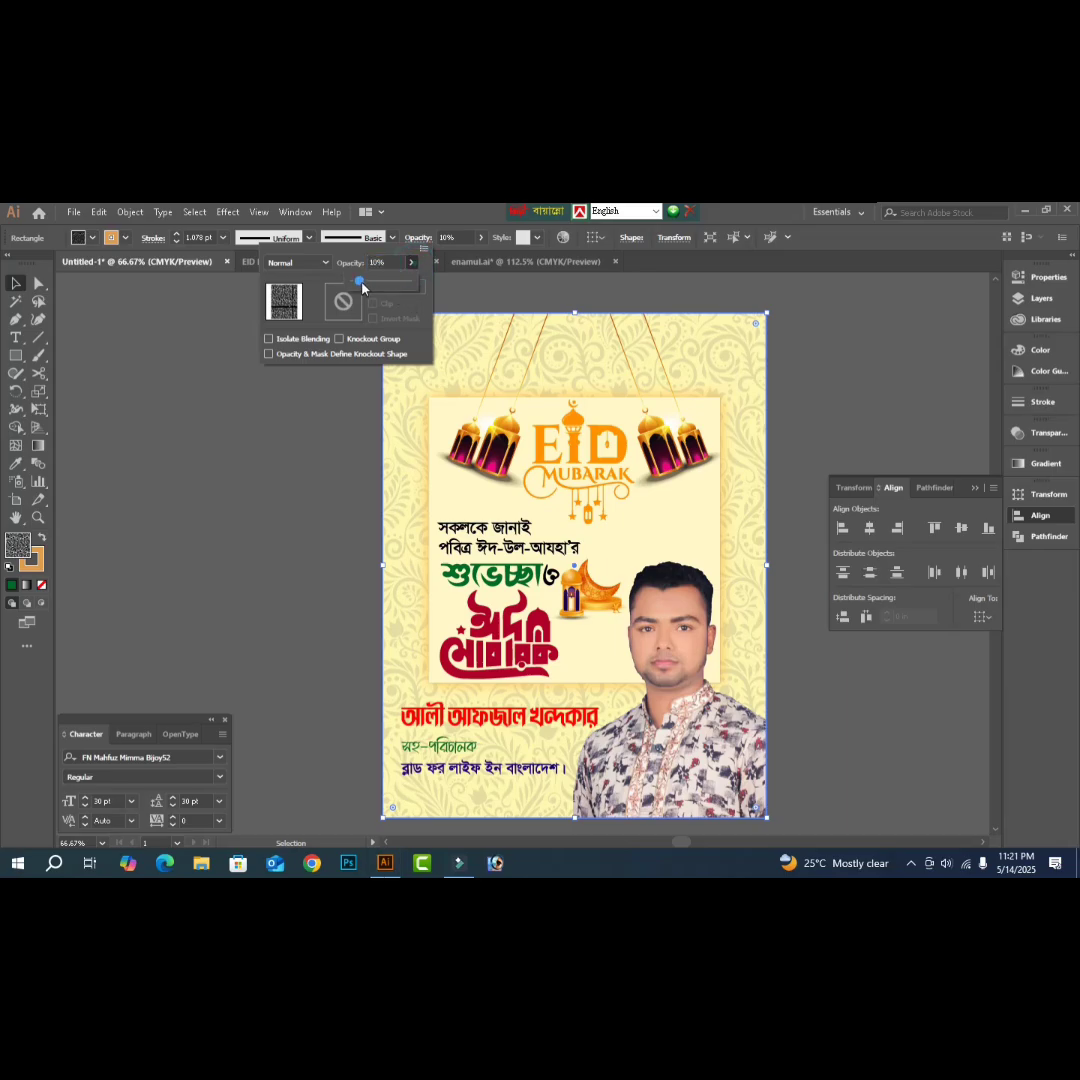
left_click(526, 291)
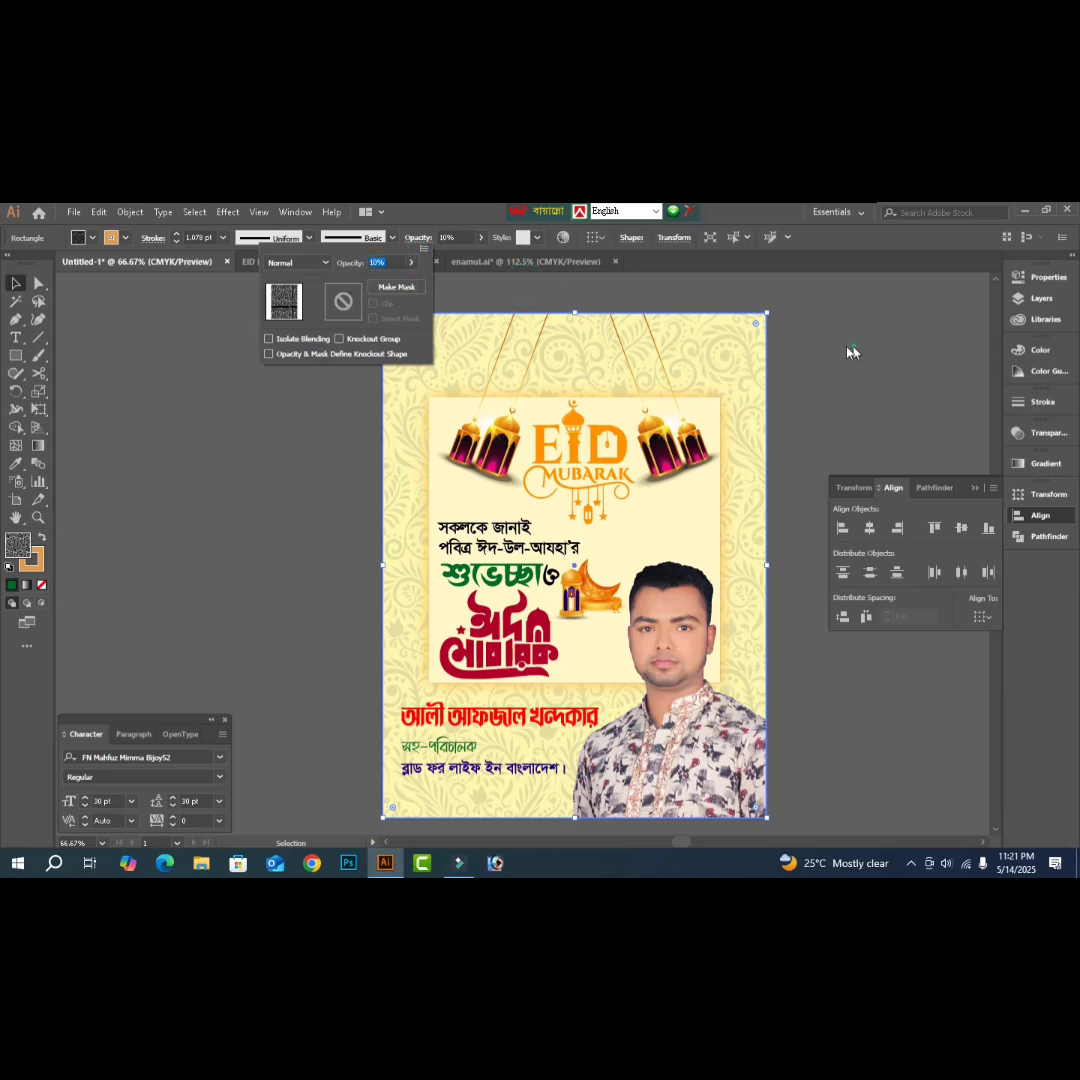
left_click(729, 357)
left_click_drag(727, 358, 793, 360)
key("ctrl+z")
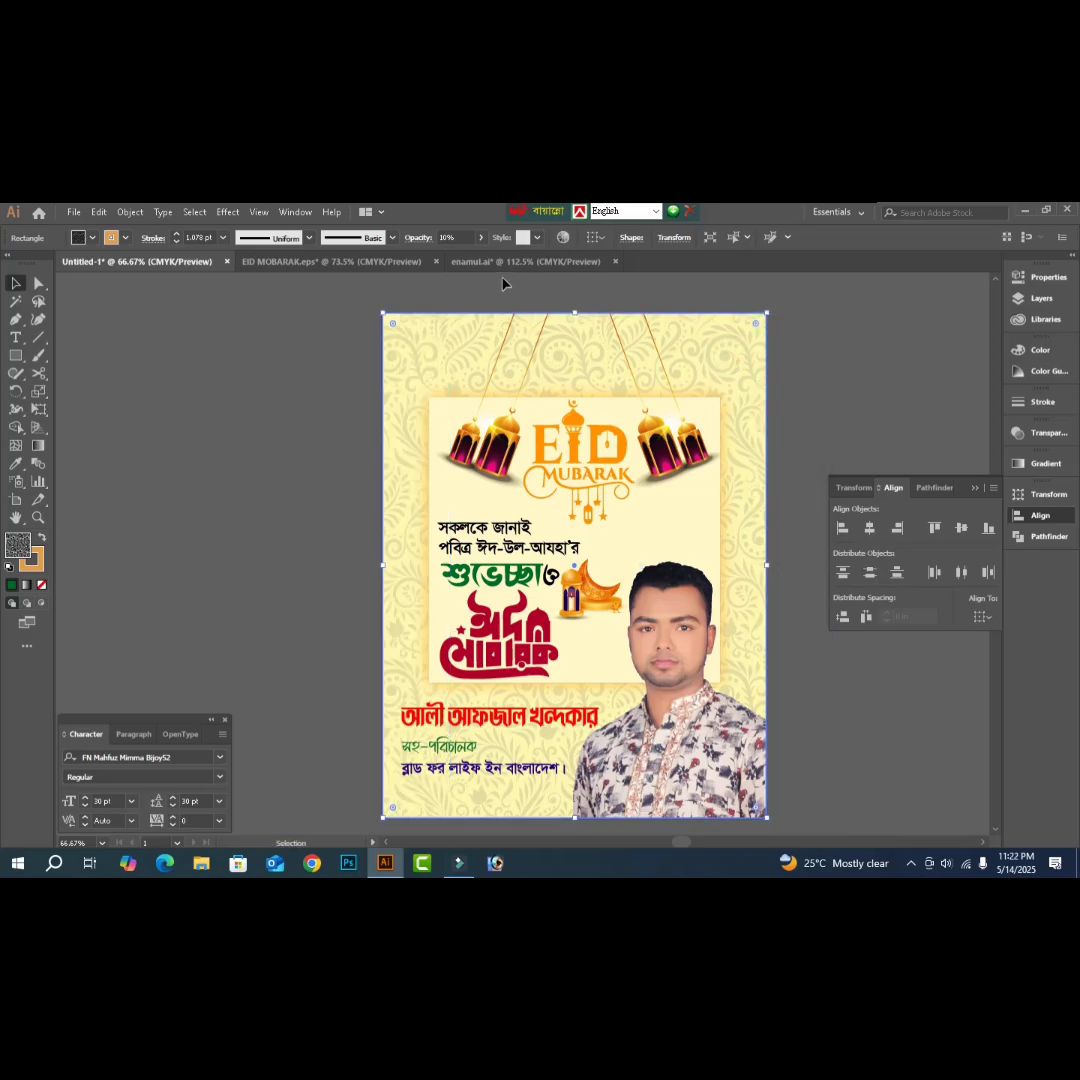
left_click(291, 335)
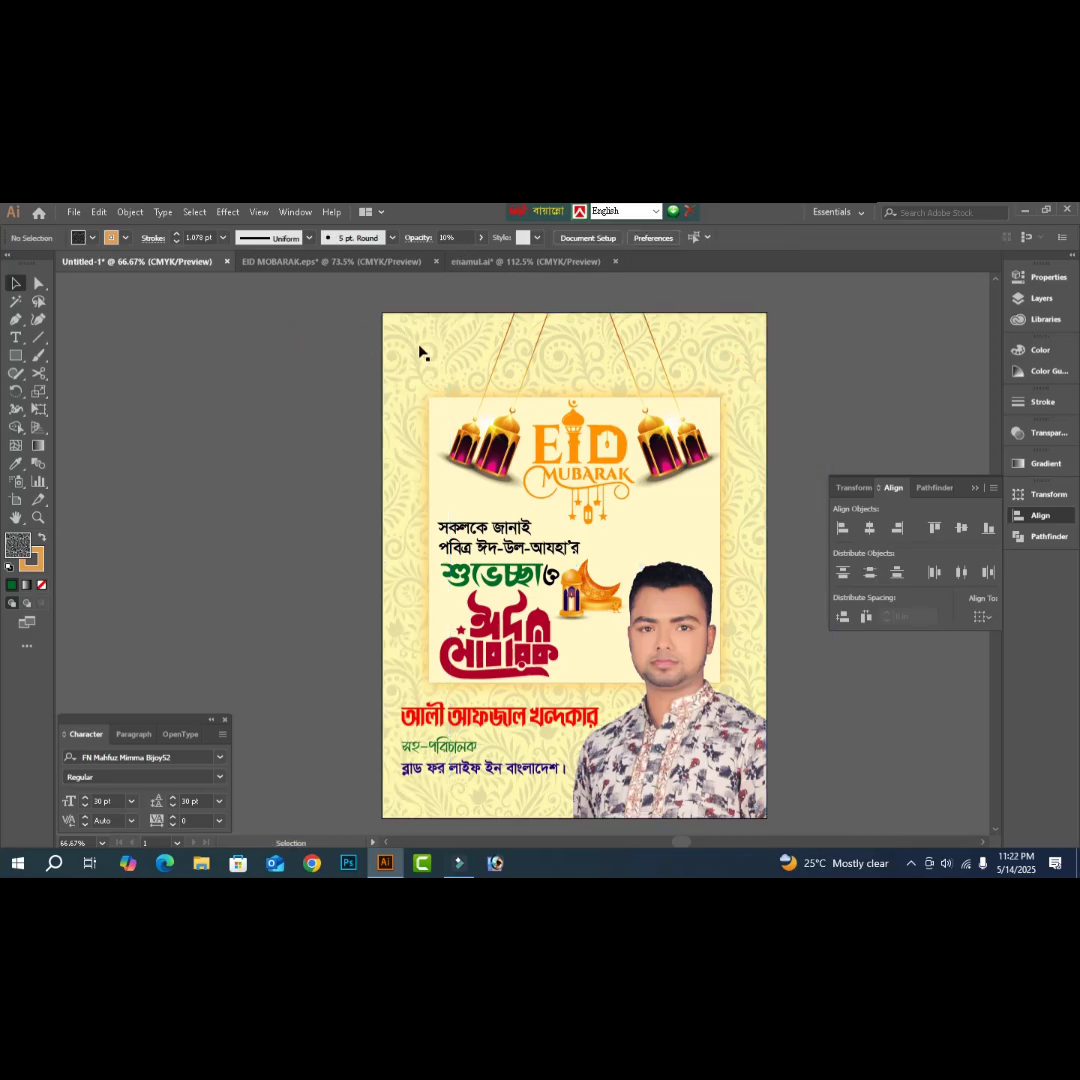
left_click(419, 352)
left_click(455, 237)
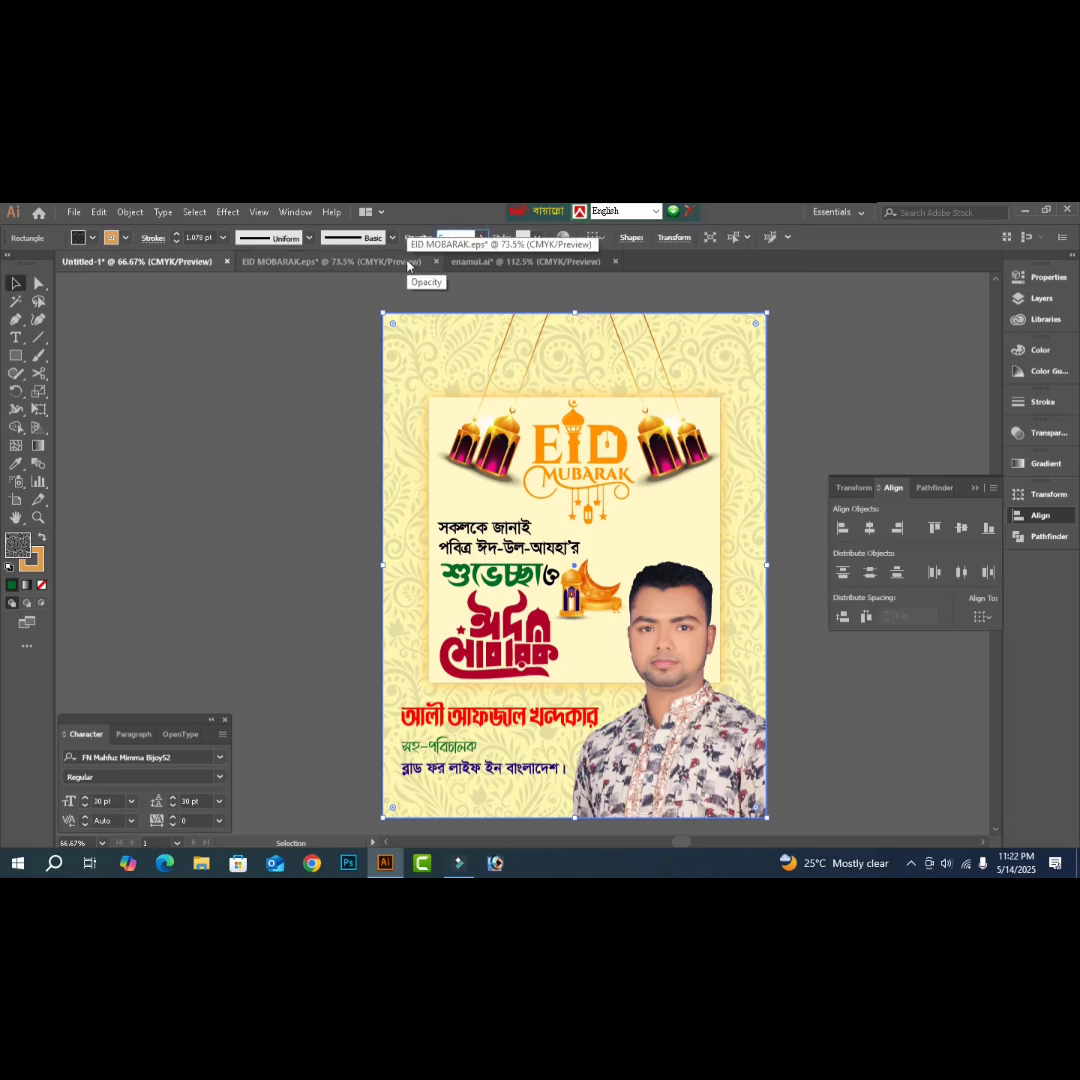
type("6")
key("Return")
left_click(268, 494)
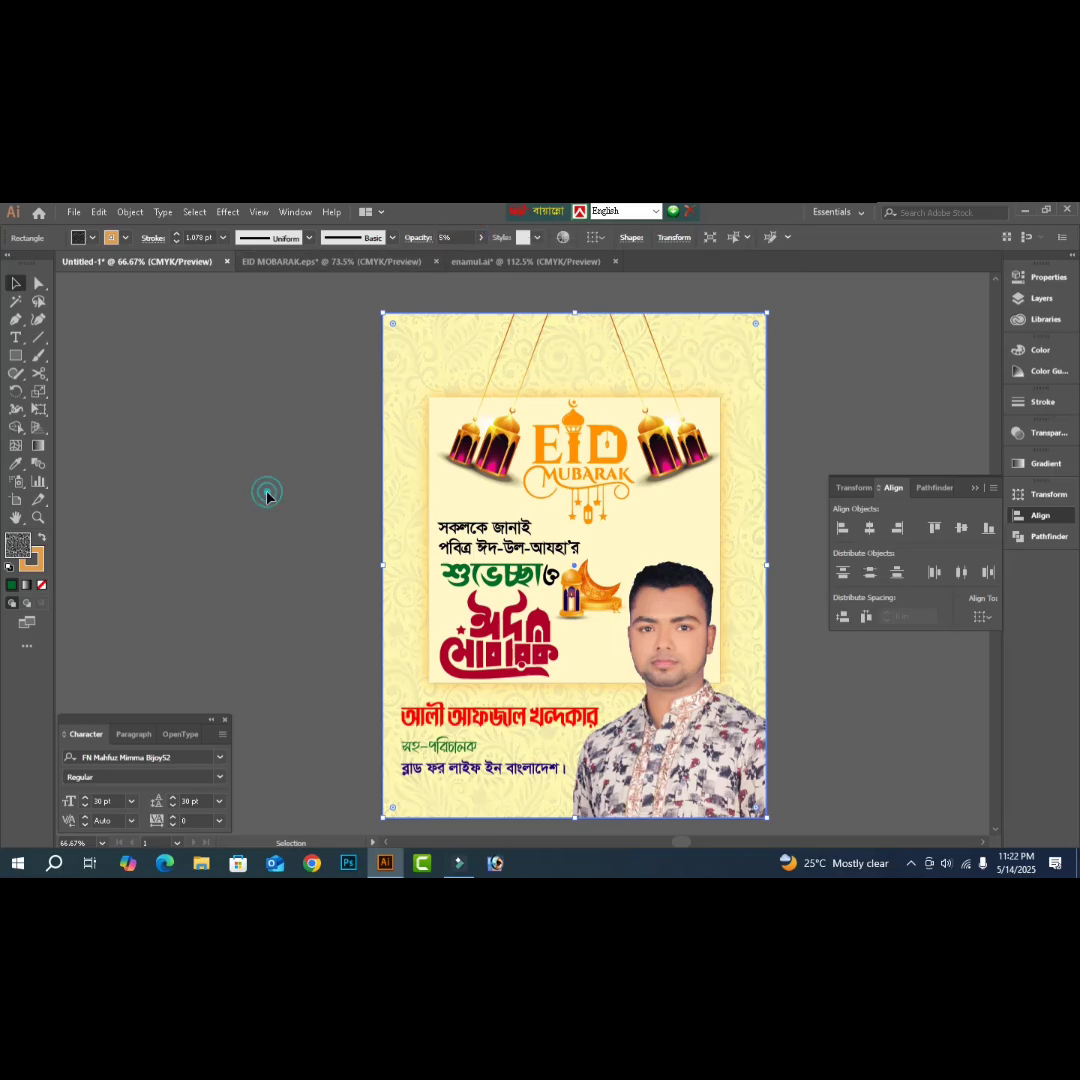
- Delete the spare ঈদ মোবারক text beside the page and start opening another file
key("Tab")
left_click_drag(833, 542, 865, 638)
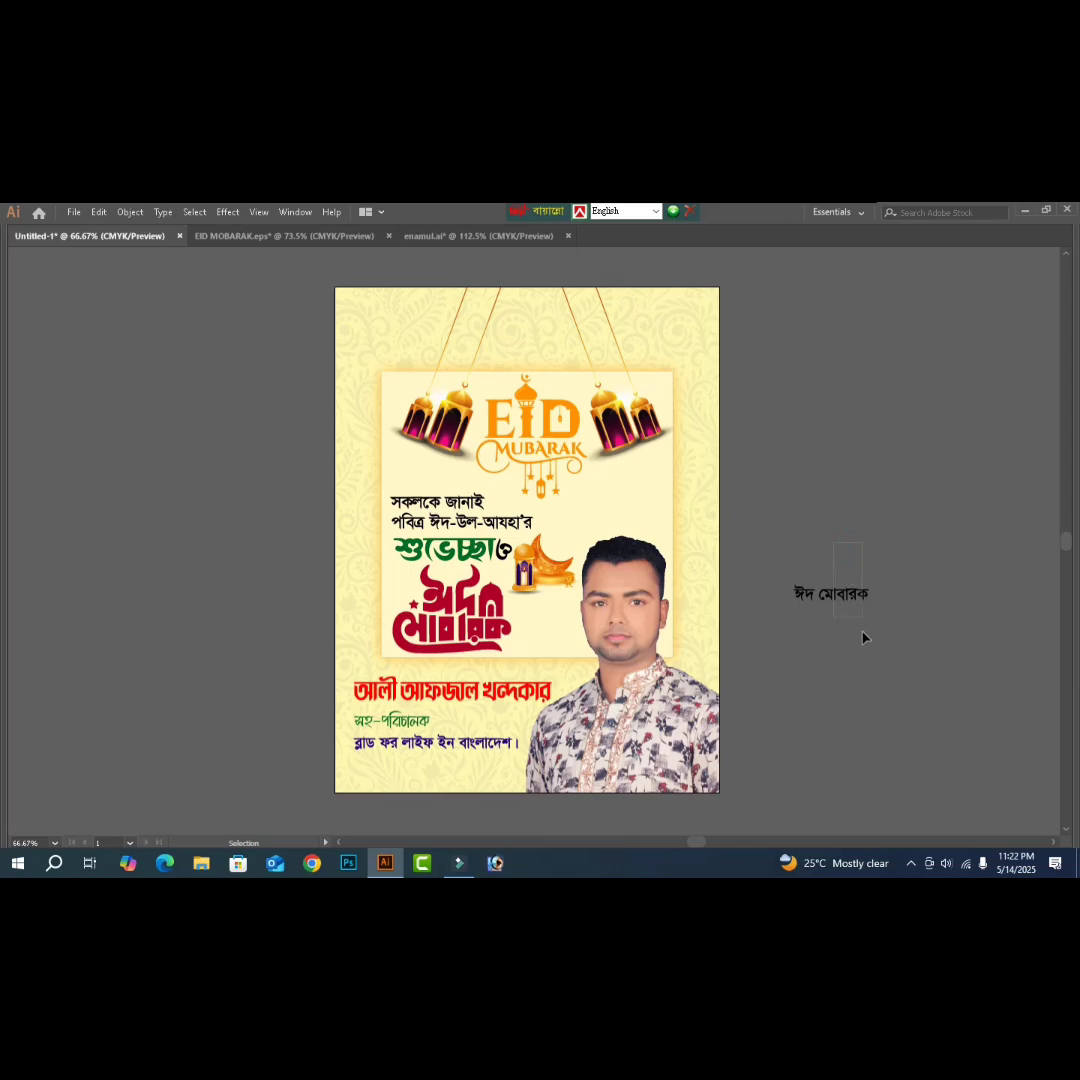
key("Delete")
key("a")
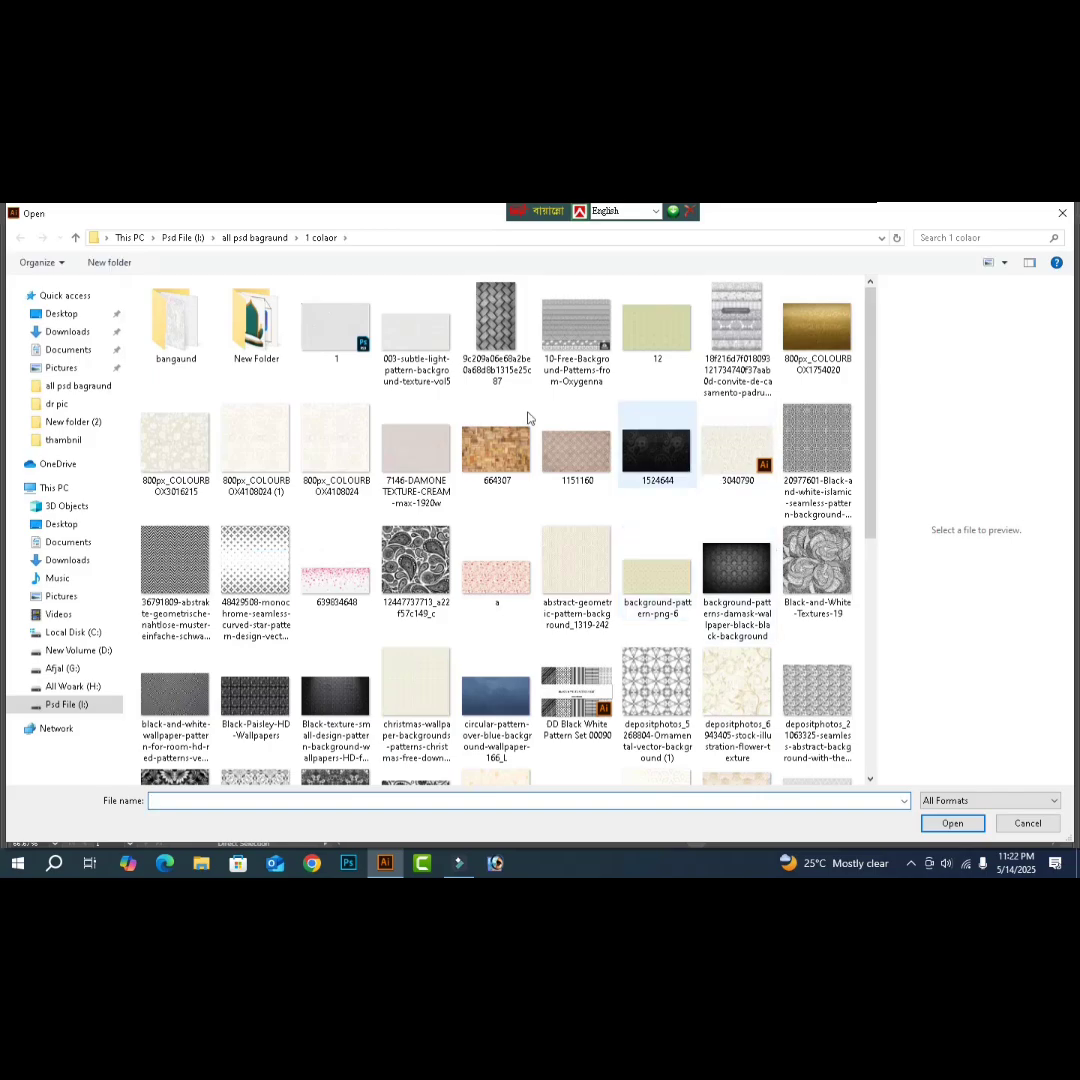
- Browse the Islamic pattern files in New Folder as a compact list
double_click(253, 330)
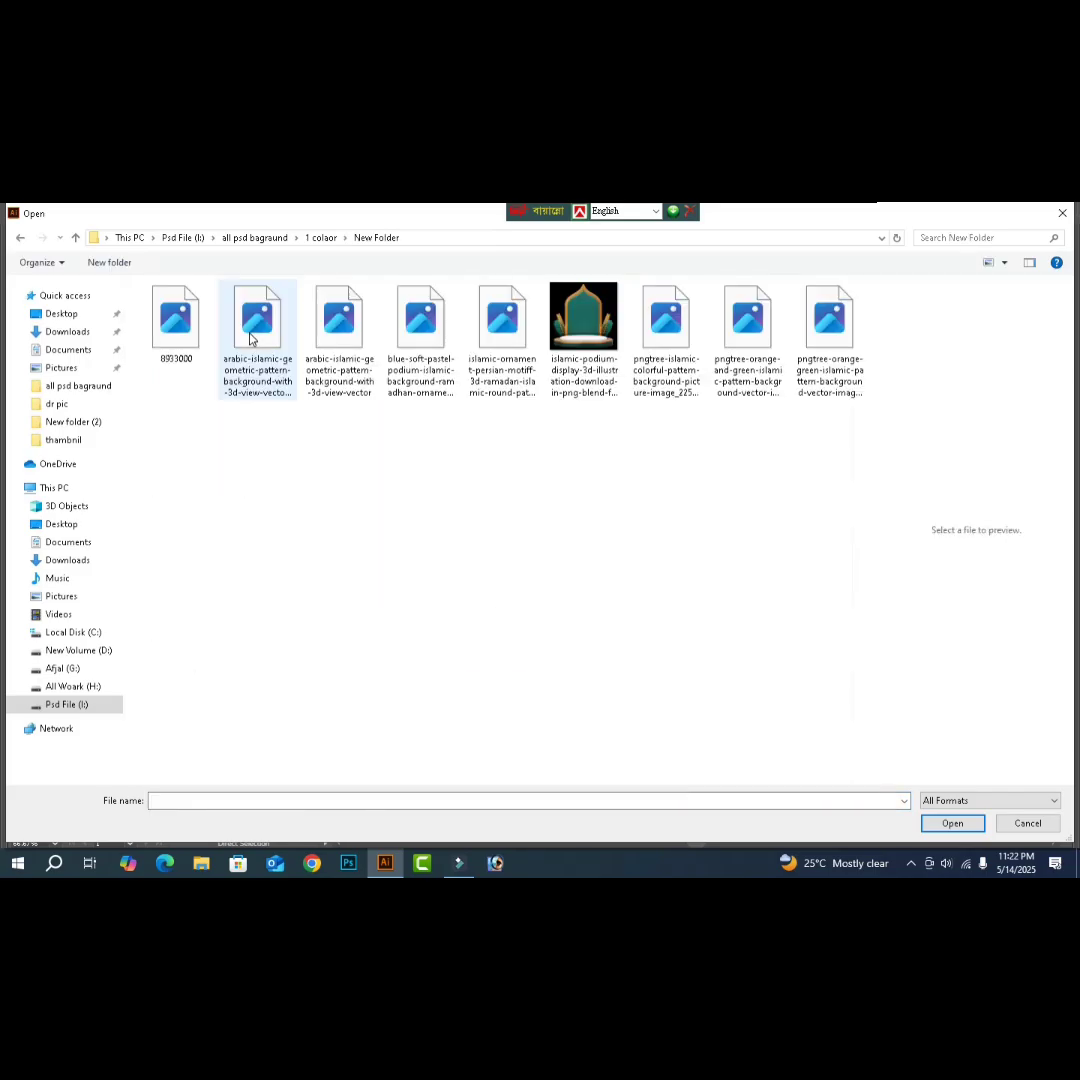
left_click(516, 350)
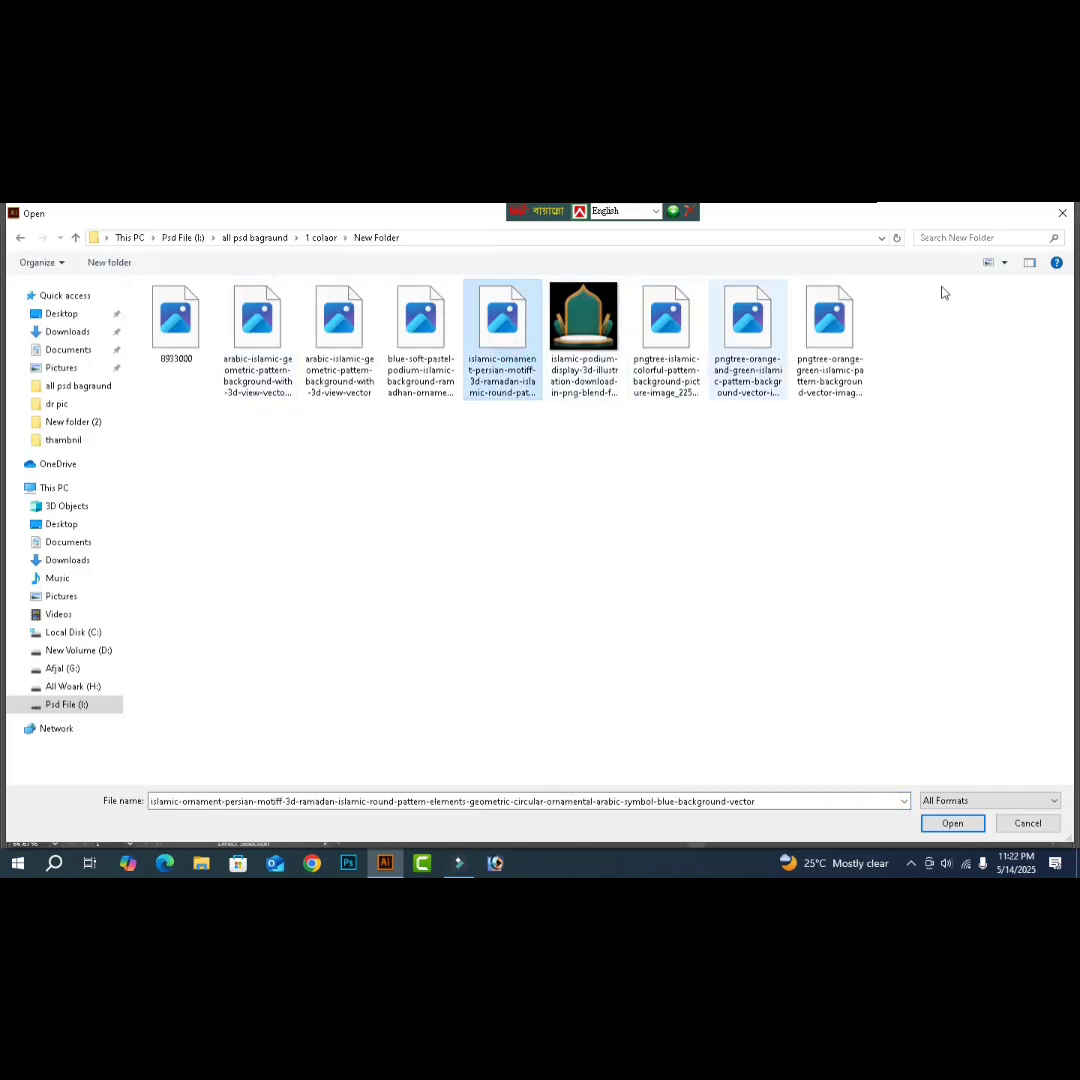
left_click(1030, 263)
left_click(1006, 268)
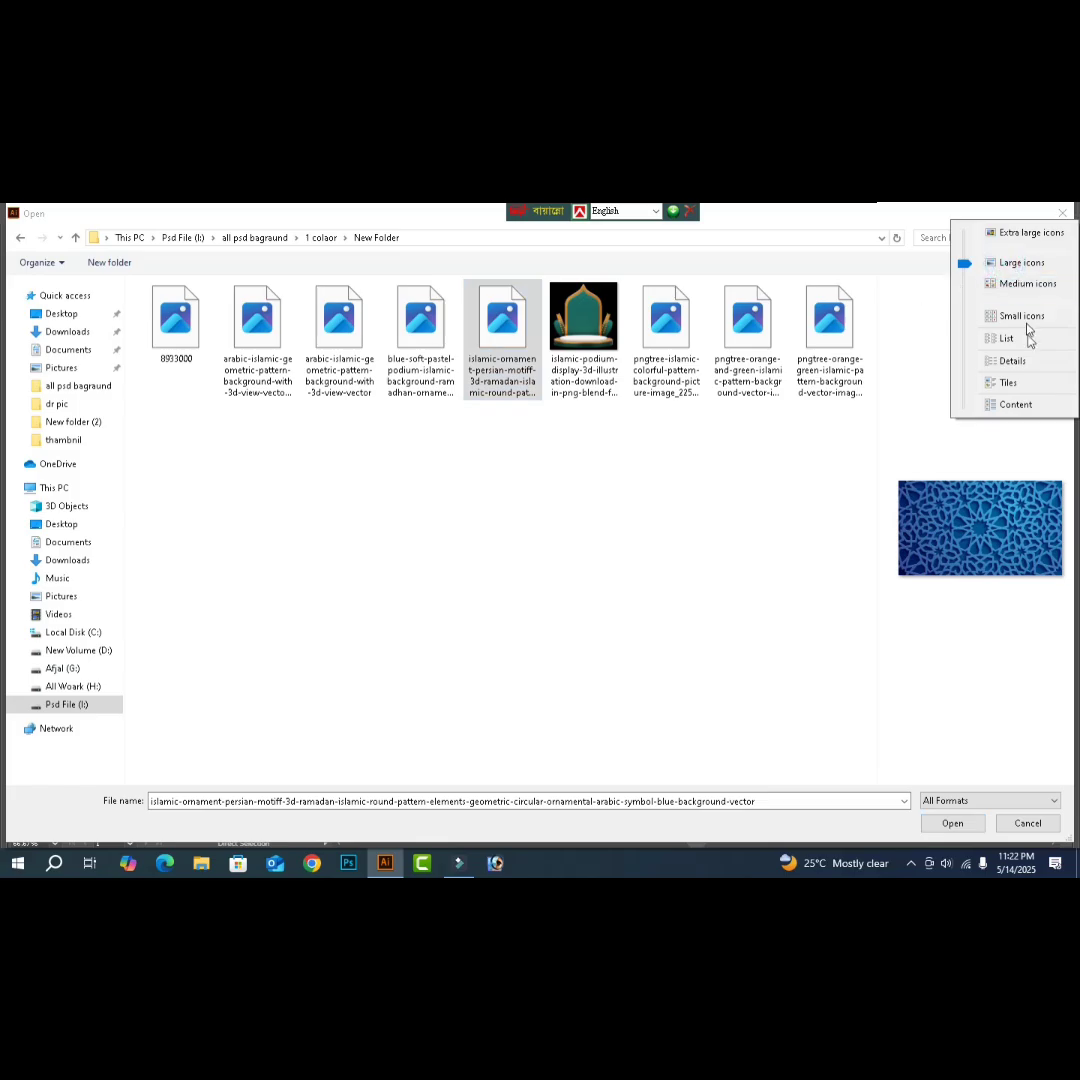
left_click(1021, 352)
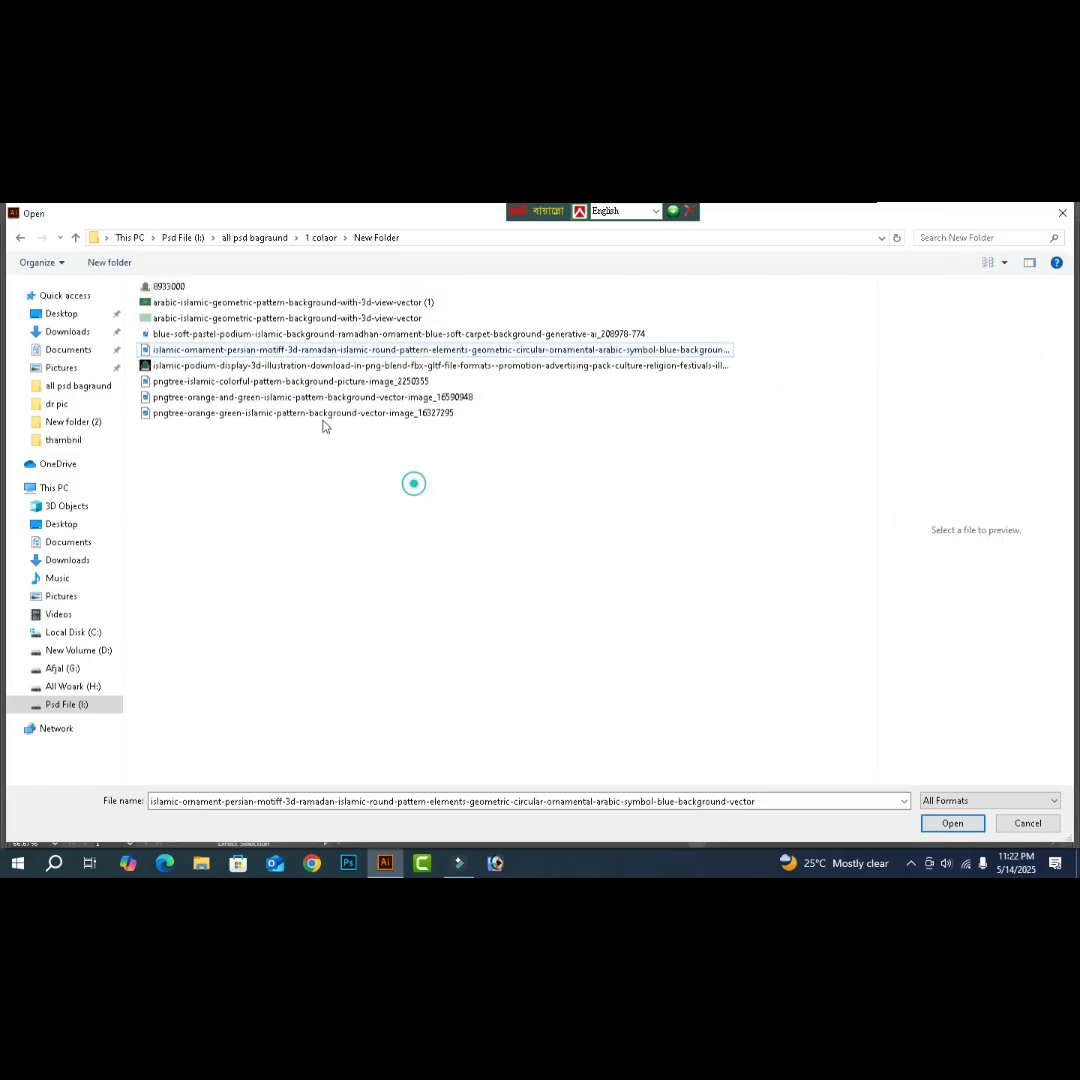
left_click(219, 414)
left_click(224, 399)
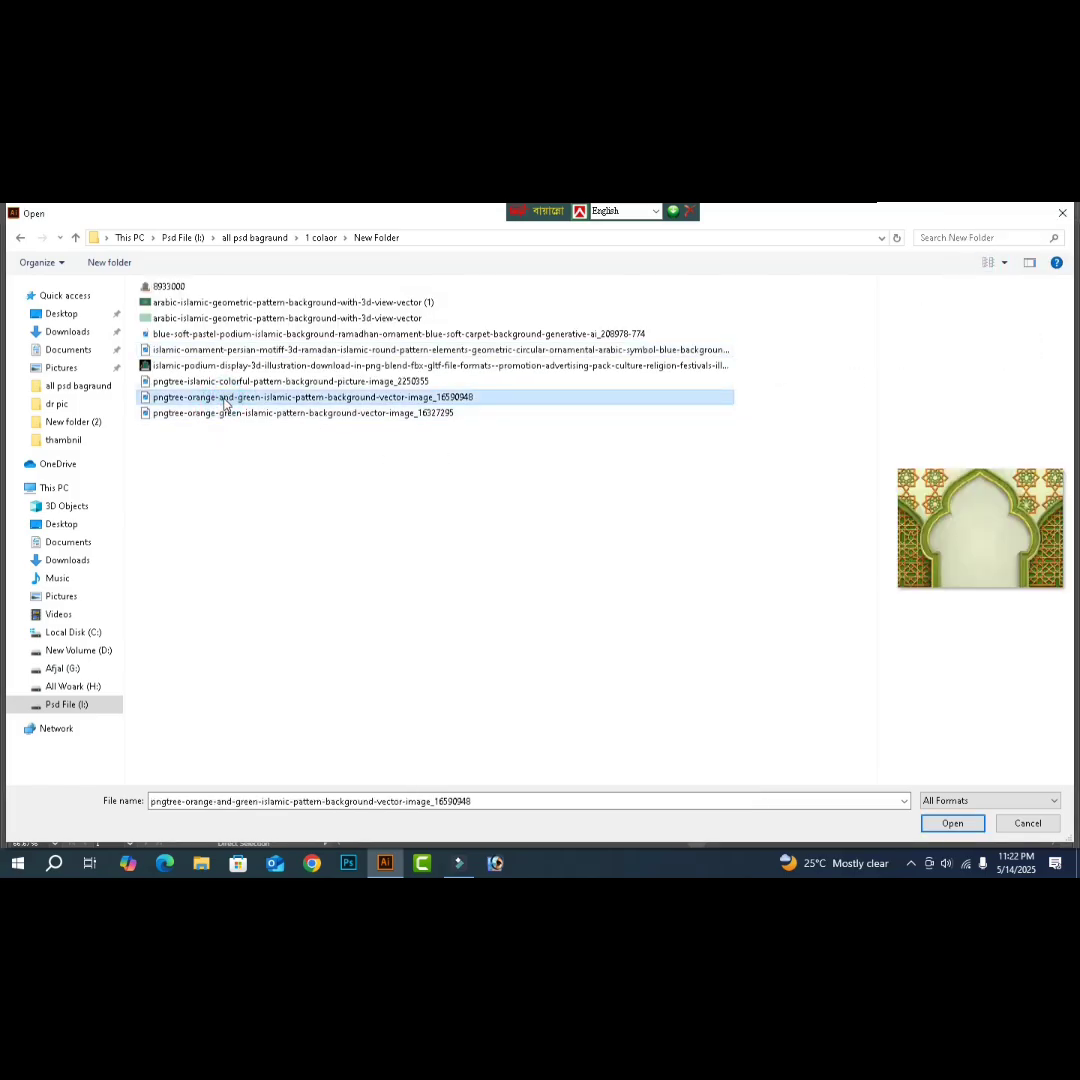
key("Up")
key("Up")
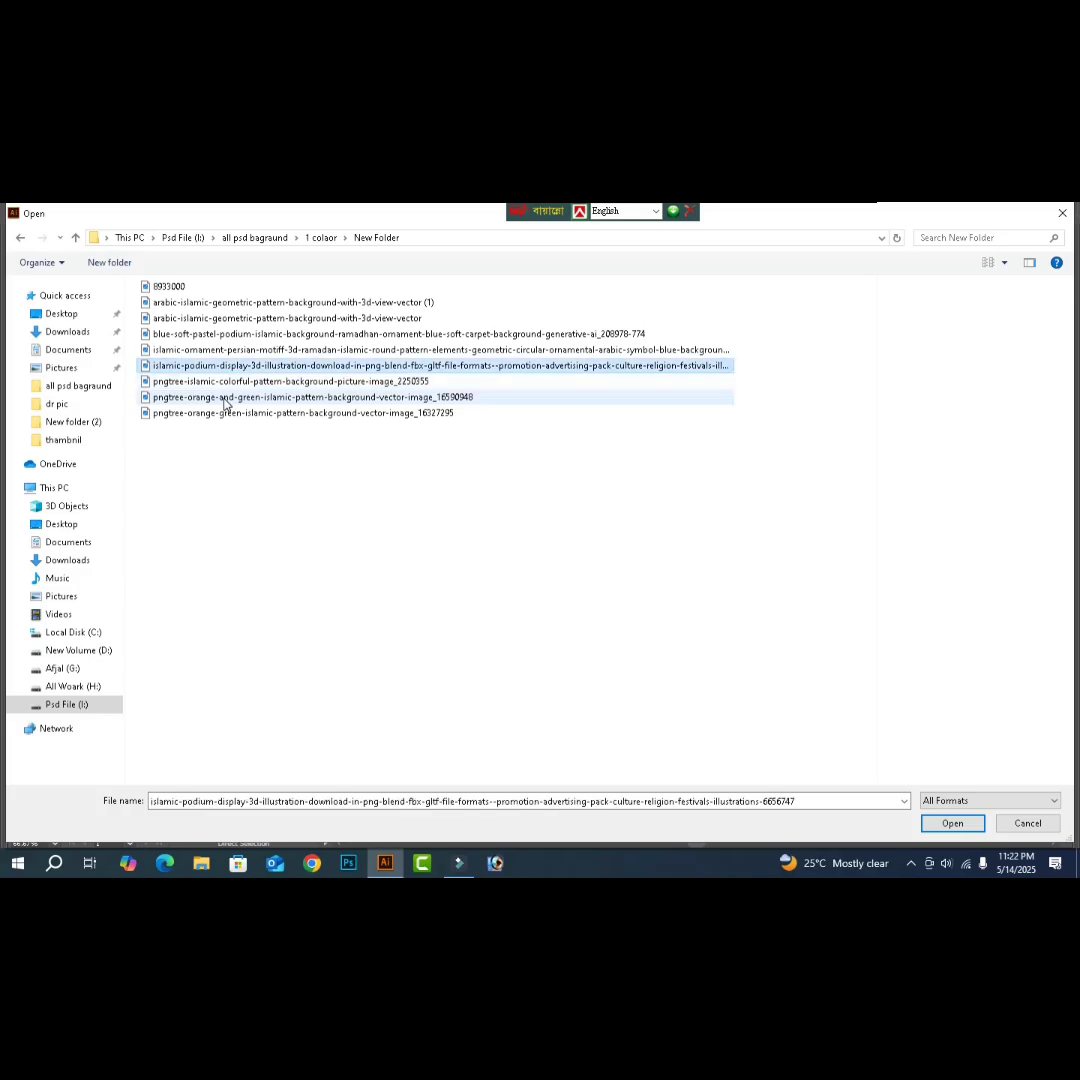
key("Up")
key("Up")
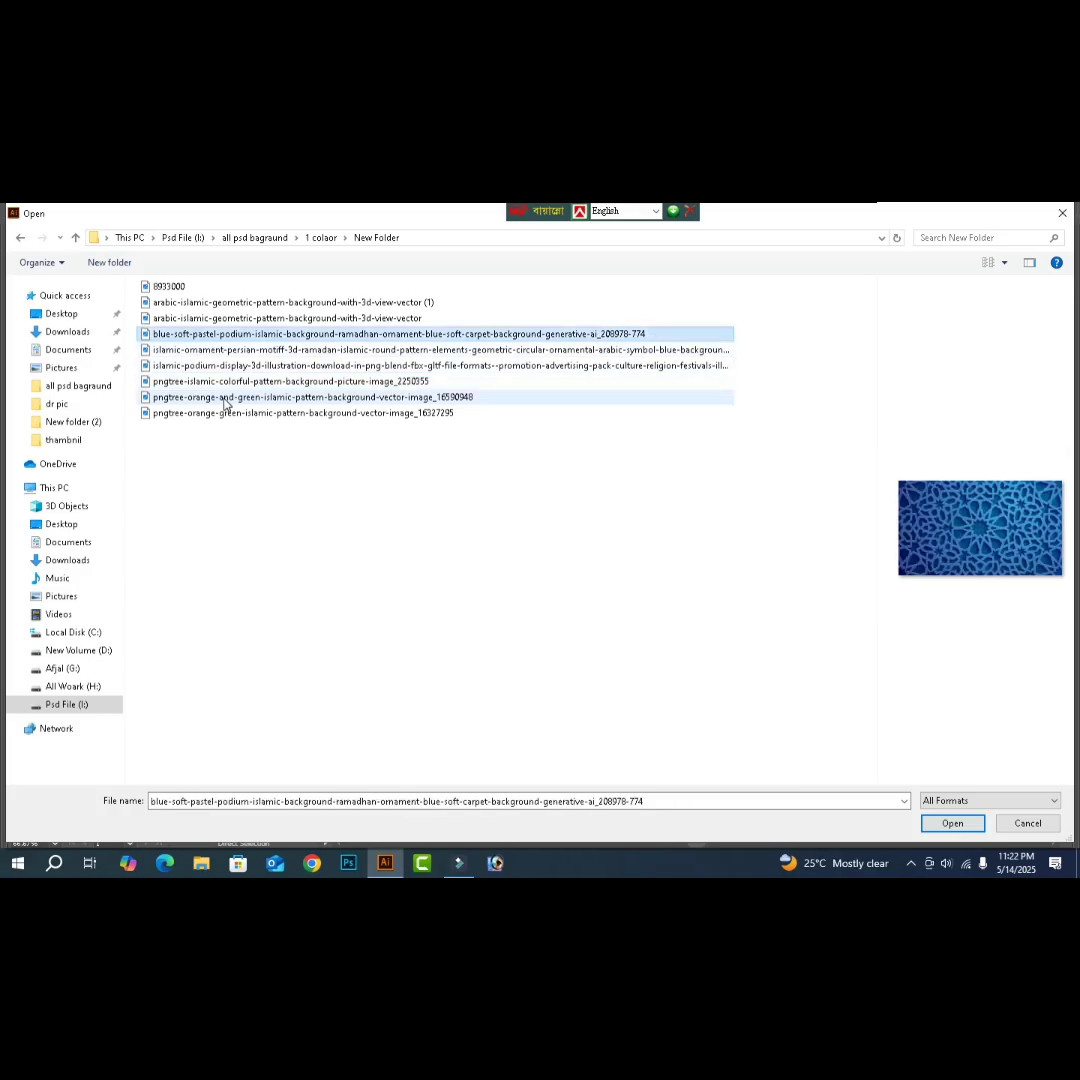
key("Down")
key("Down")
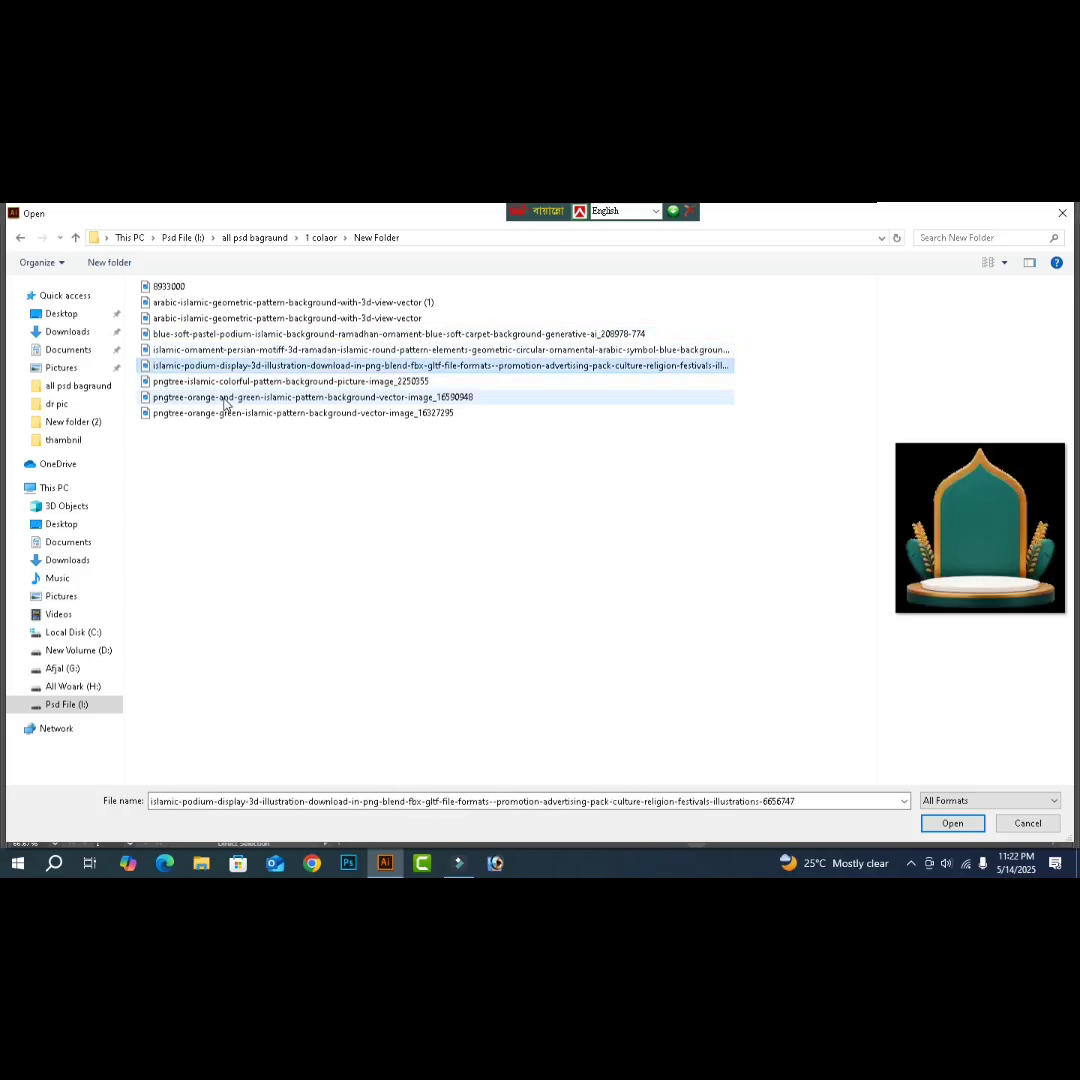
- Open 2023 2.ai from the eid folder on the All Woark drive
left_click(63, 687)
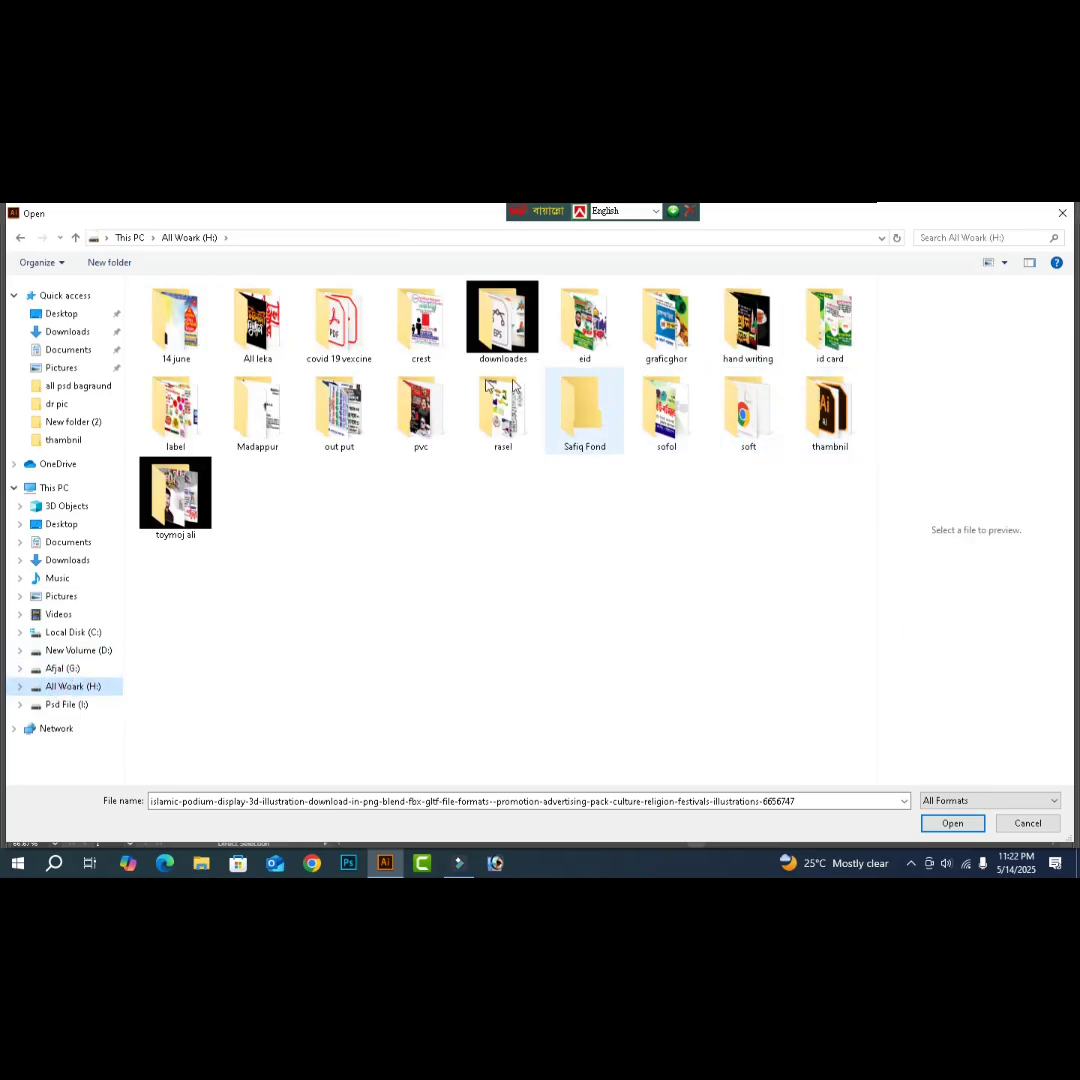
double_click(578, 350)
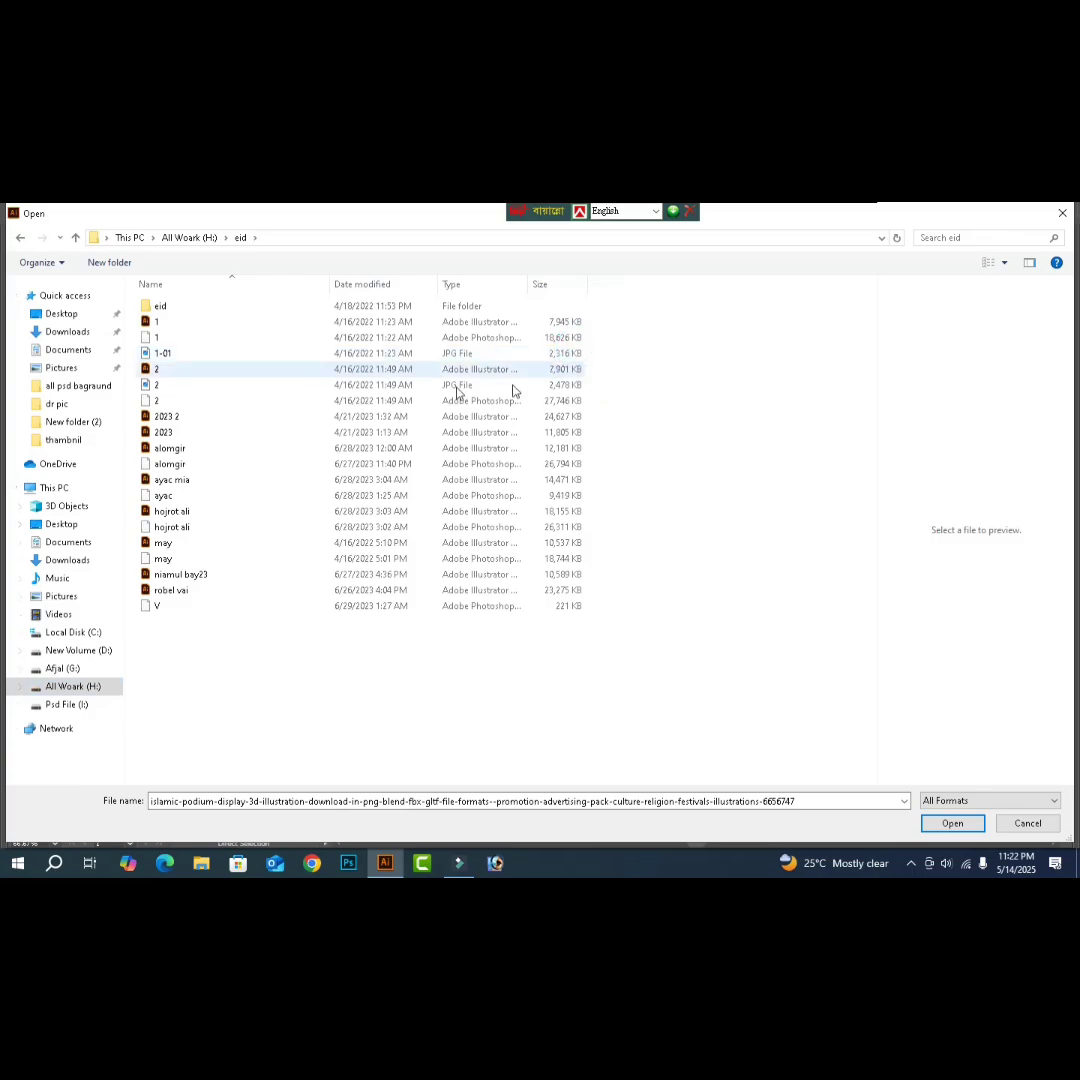
left_click(1003, 261)
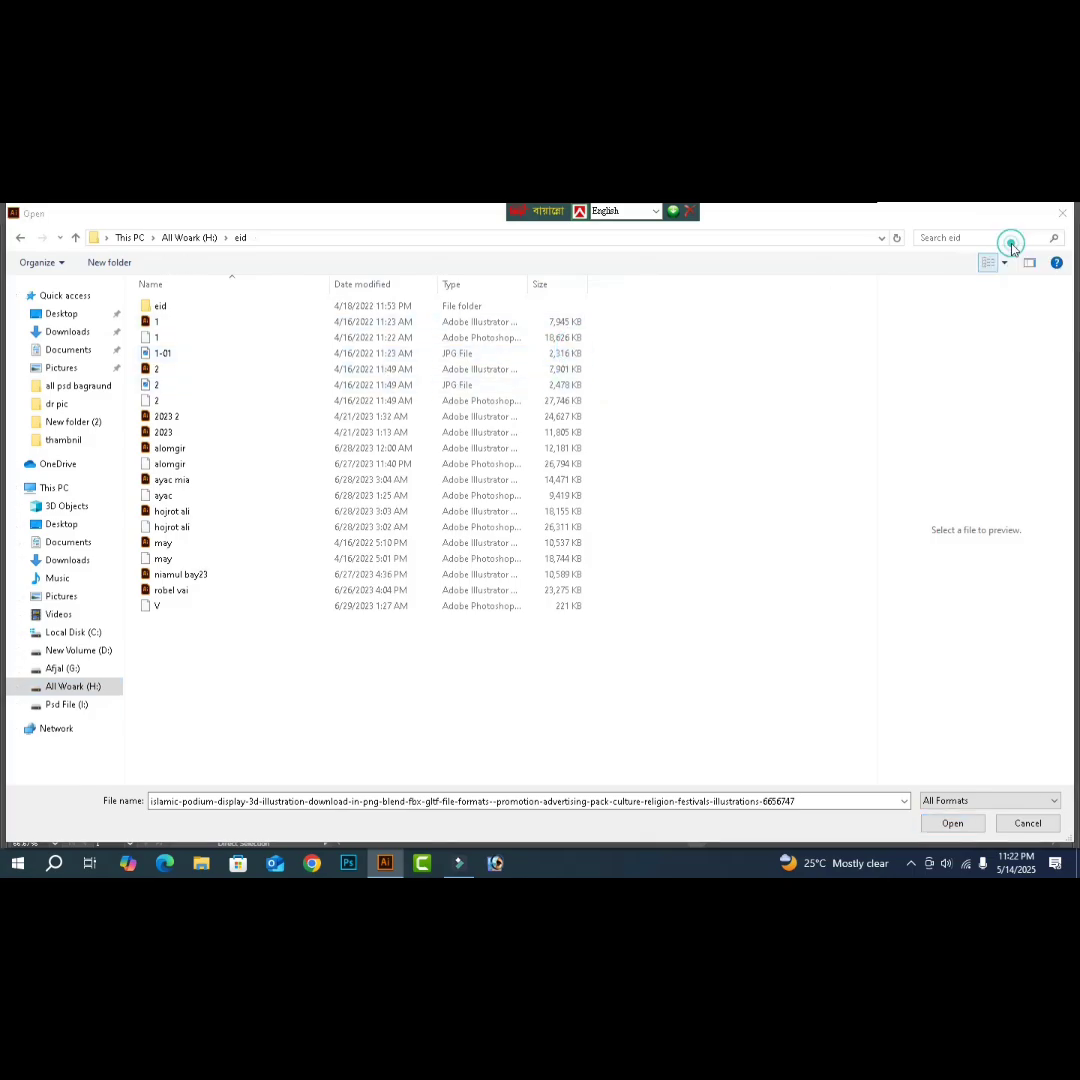
key("r")
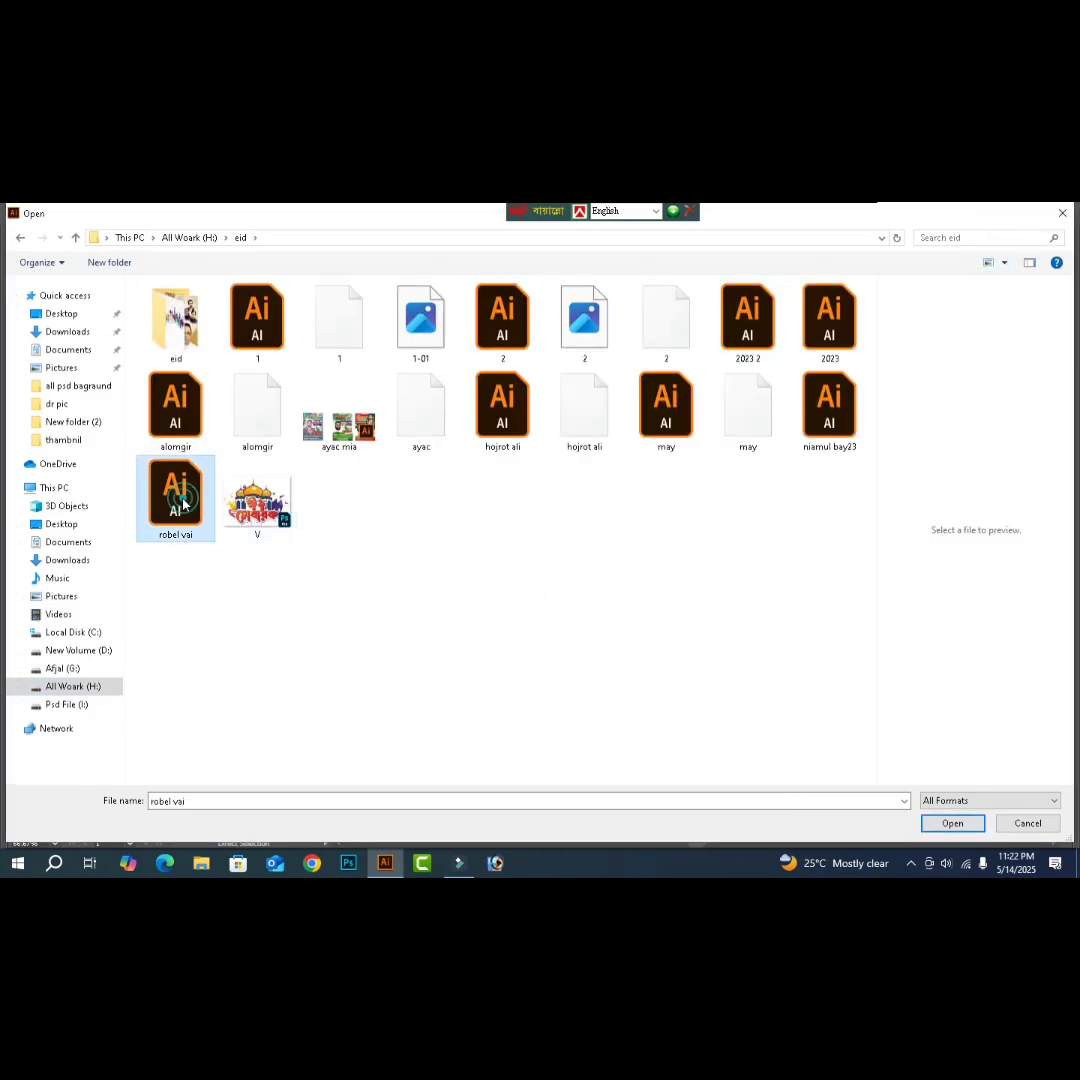
left_click(849, 428)
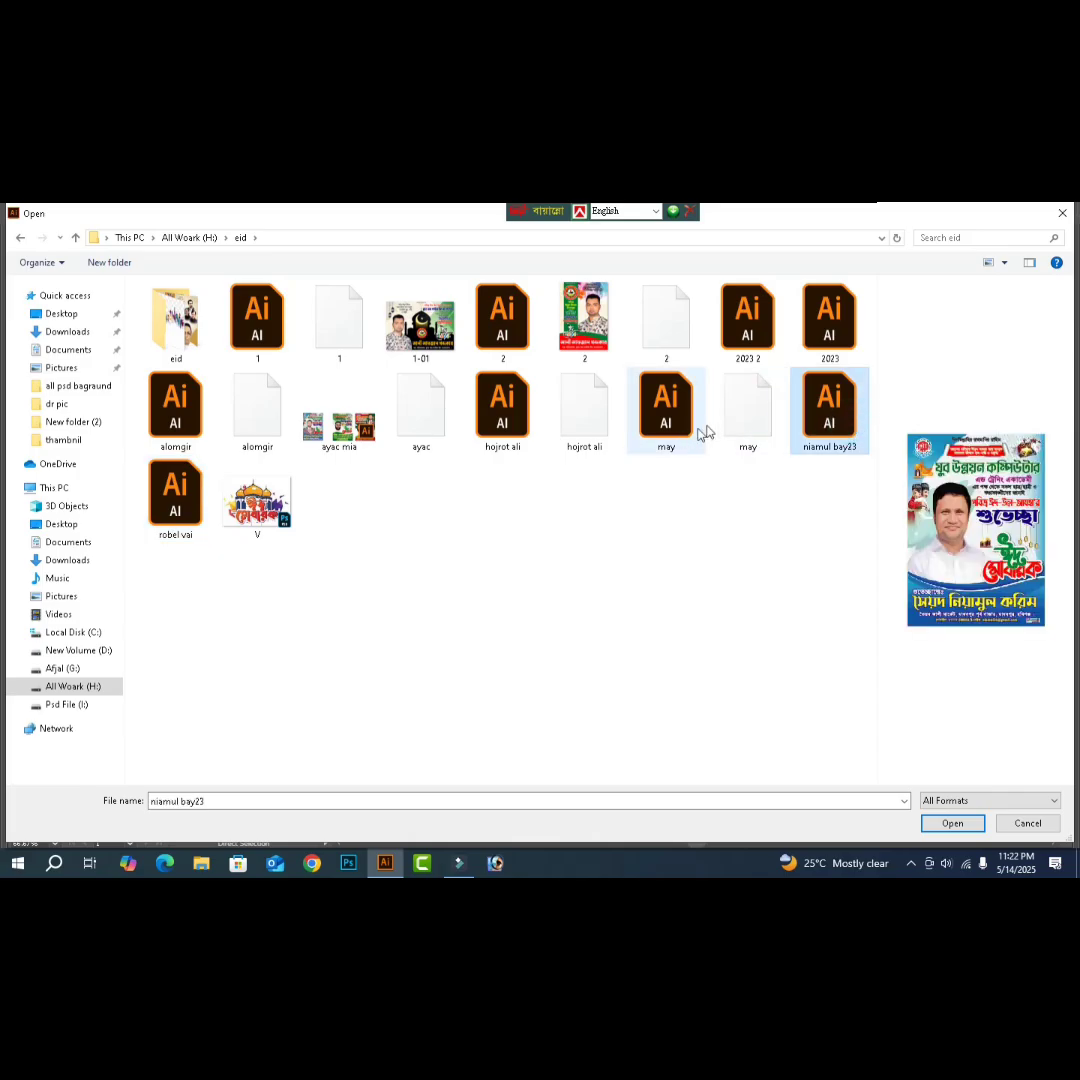
left_click(666, 425)
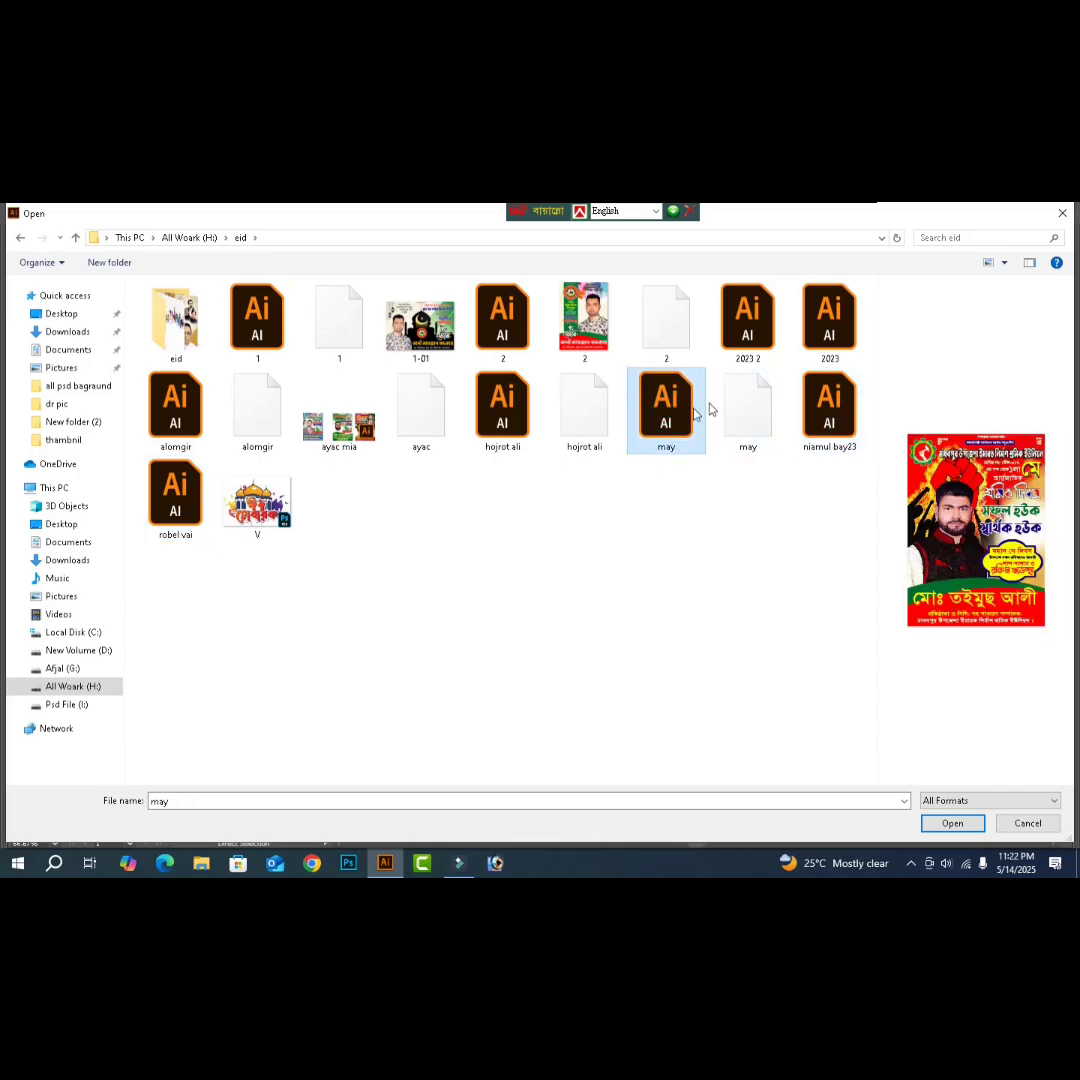
left_click(741, 336)
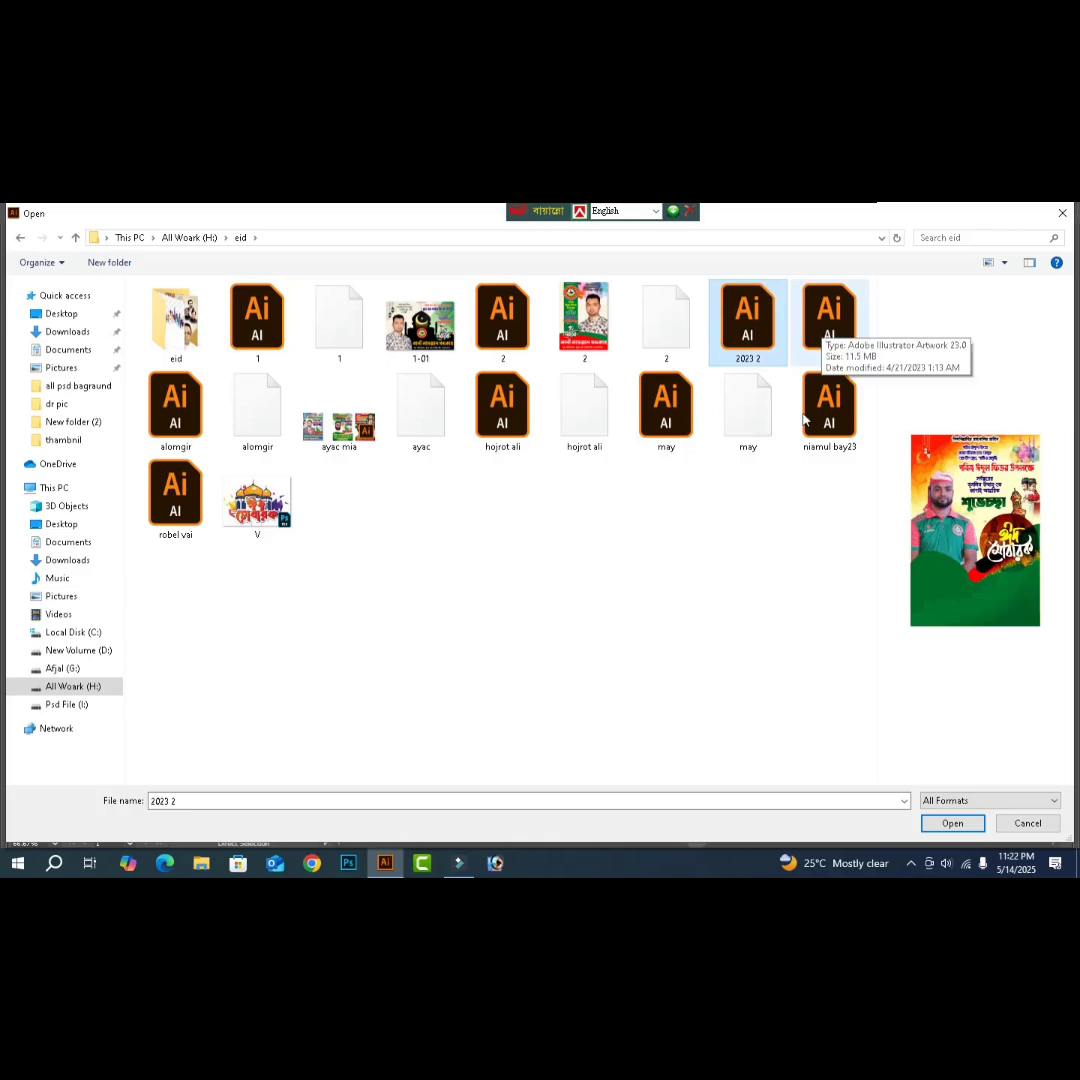
key("Return")
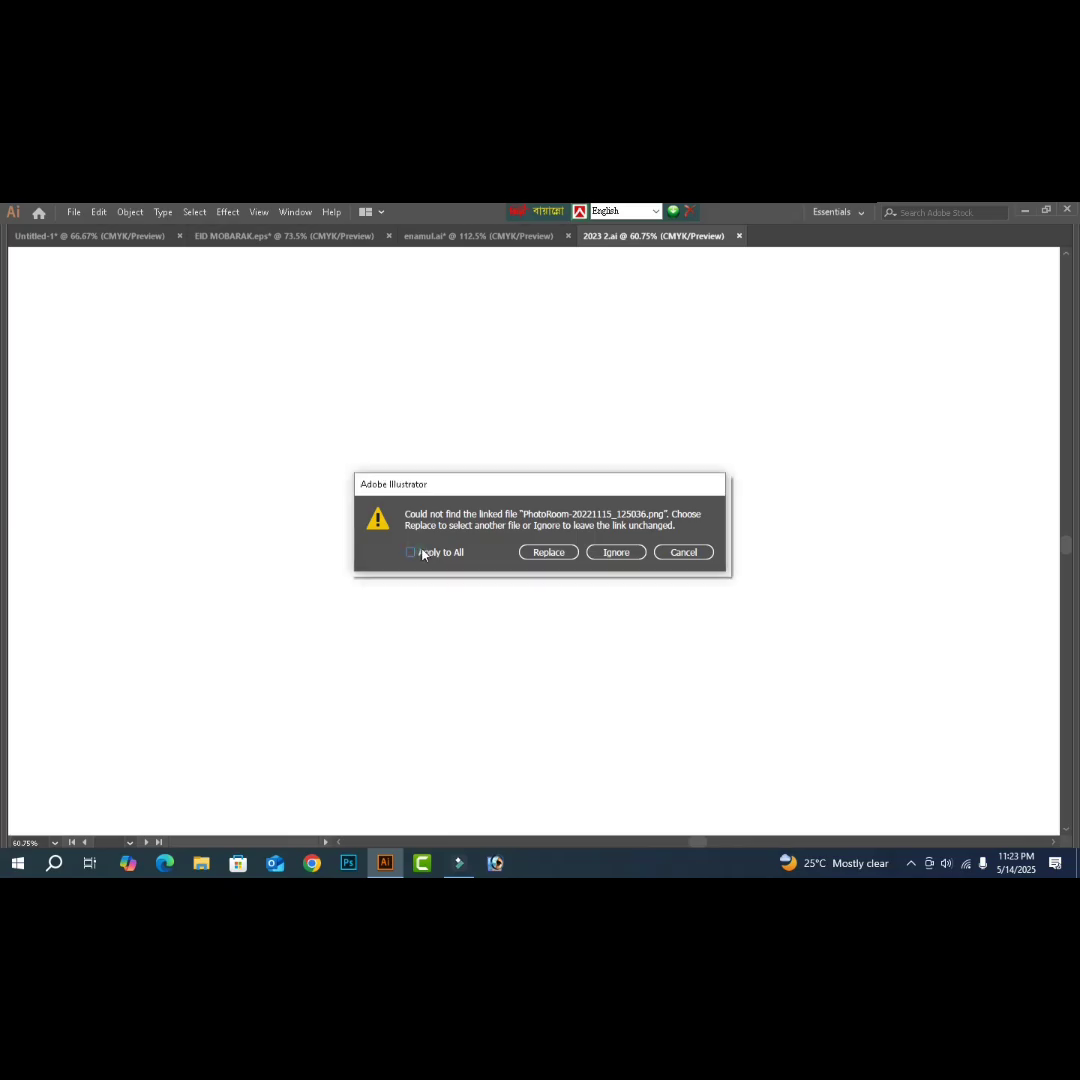
- Ignore all missing linked images and dismiss the missing fonts notice
left_click(422, 555)
left_click(612, 552)
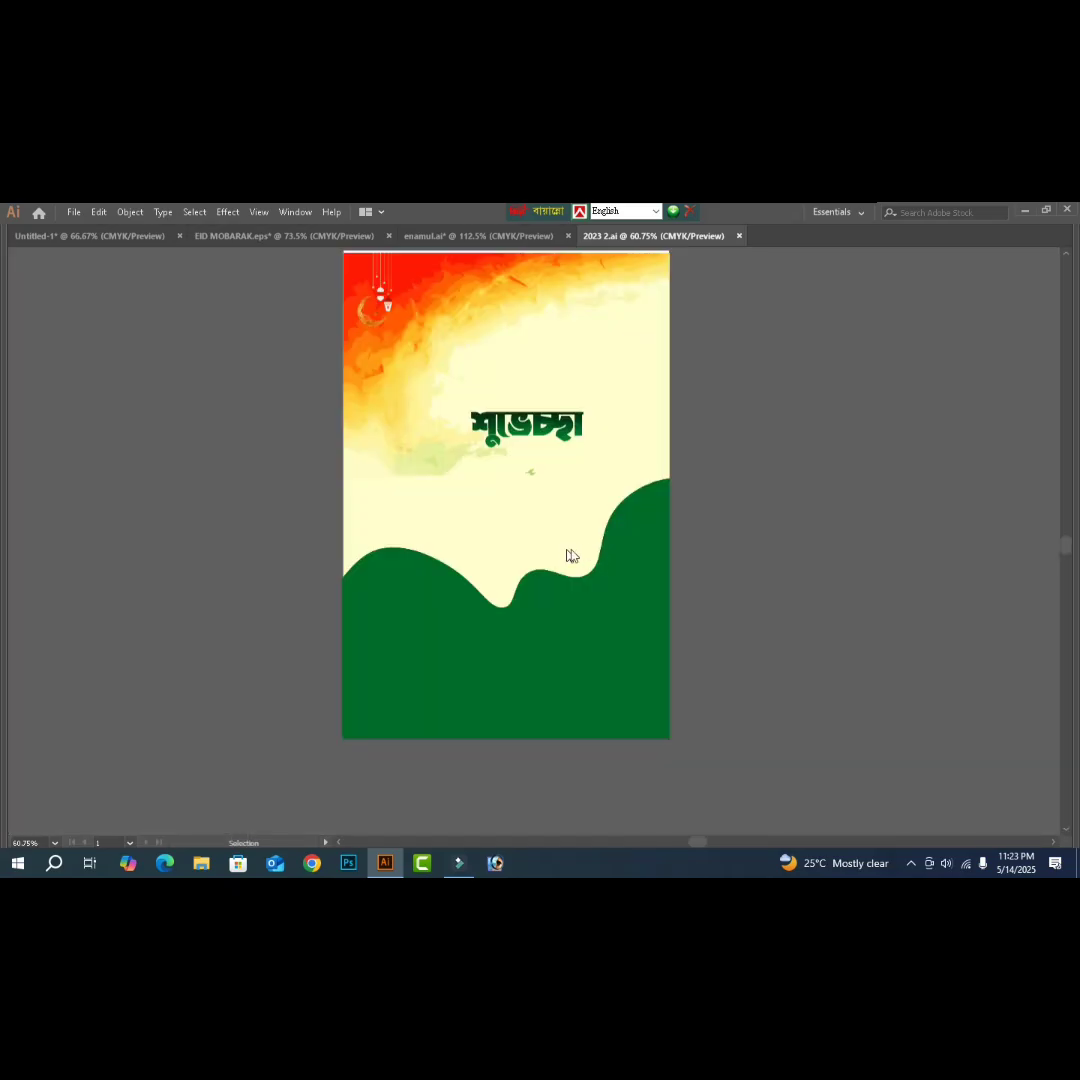
left_click(411, 615)
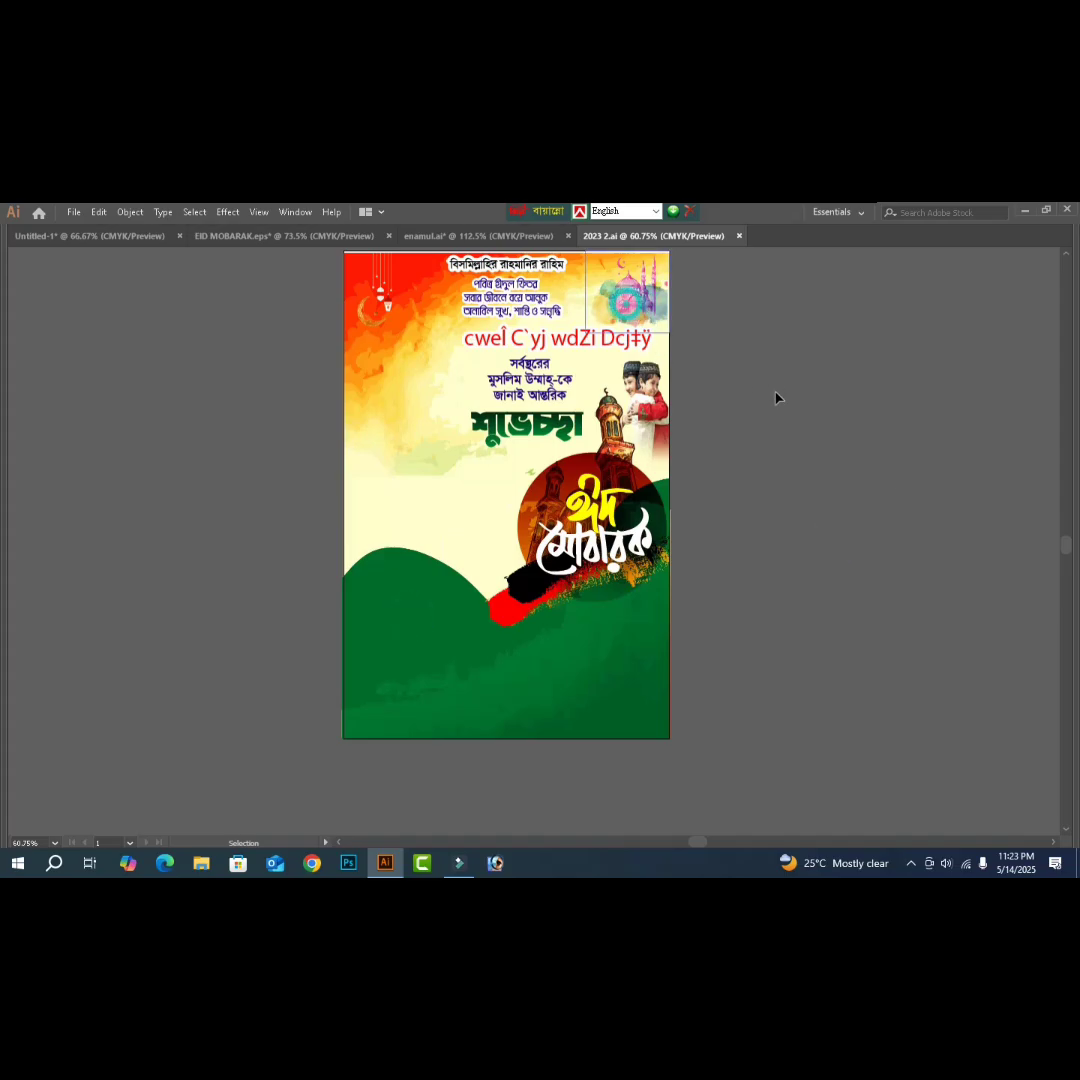
- Pull the watercolor mosque beside the artboard, copy it, and return to Untitled-1
left_click_drag(628, 309, 755, 380)
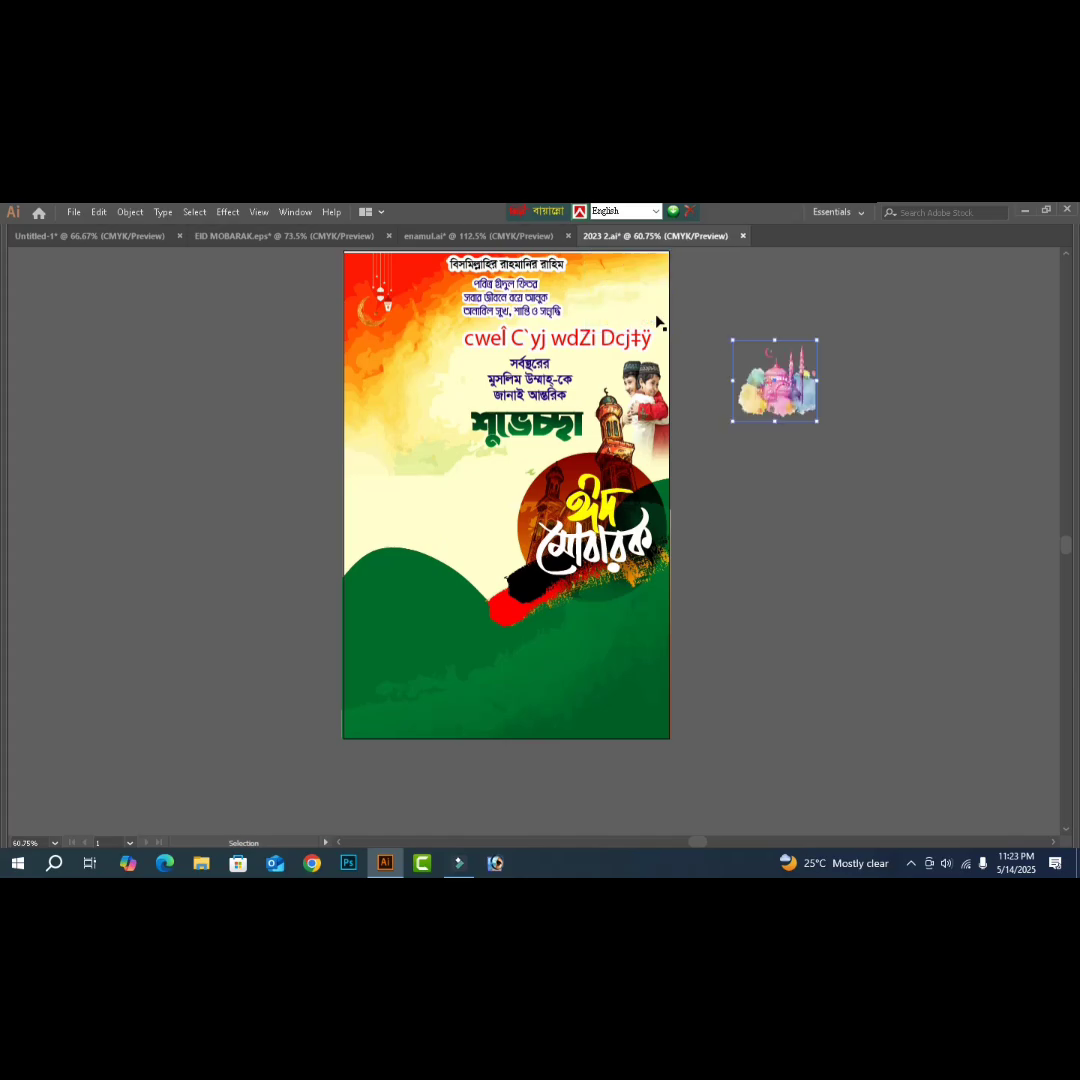
key("a")
left_click(126, 240)
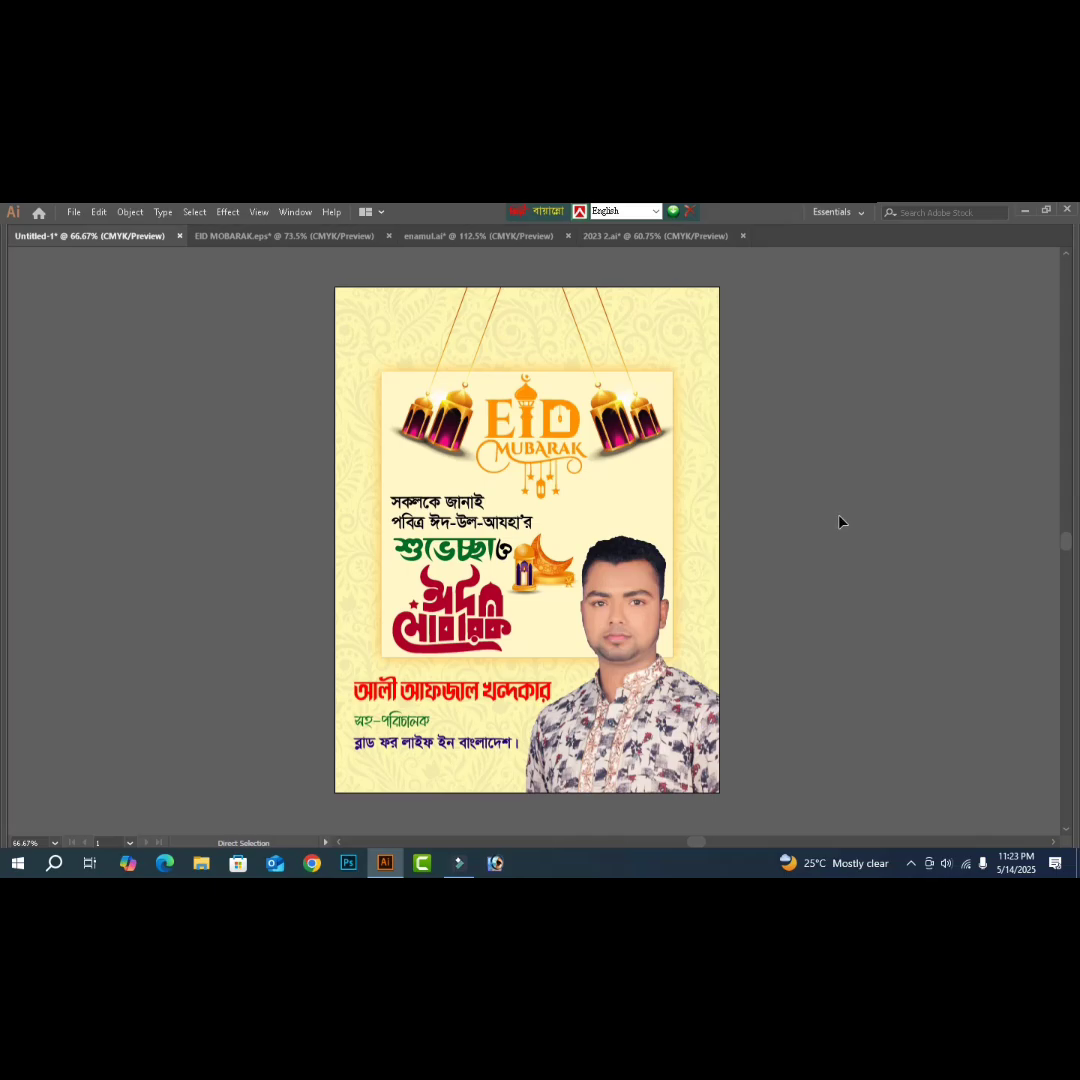
- Paste the watercolor mosque beside EID MUBARAK, above the portrait, and deselect it
key("v")
key("ctrl+v")
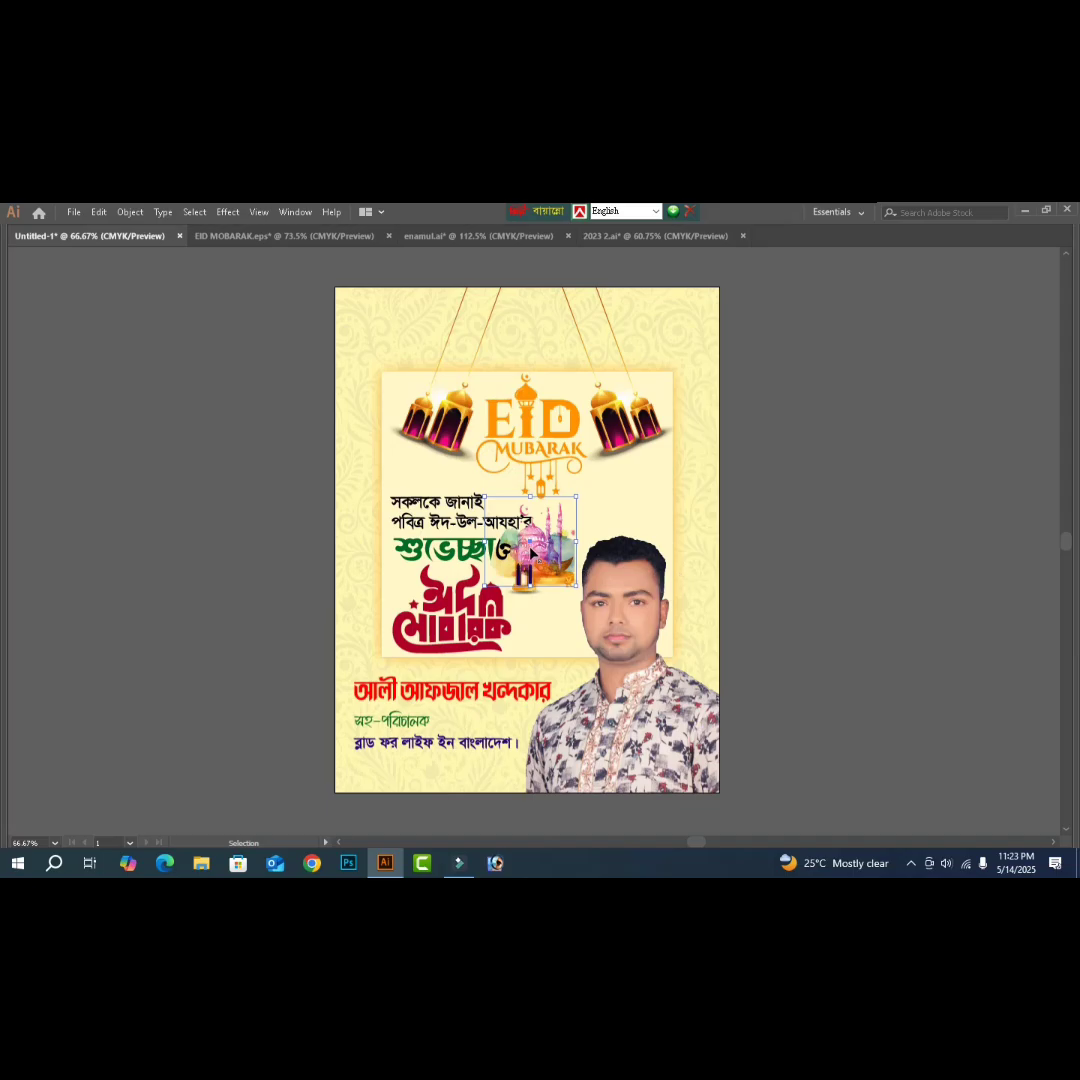
left_click(531, 553)
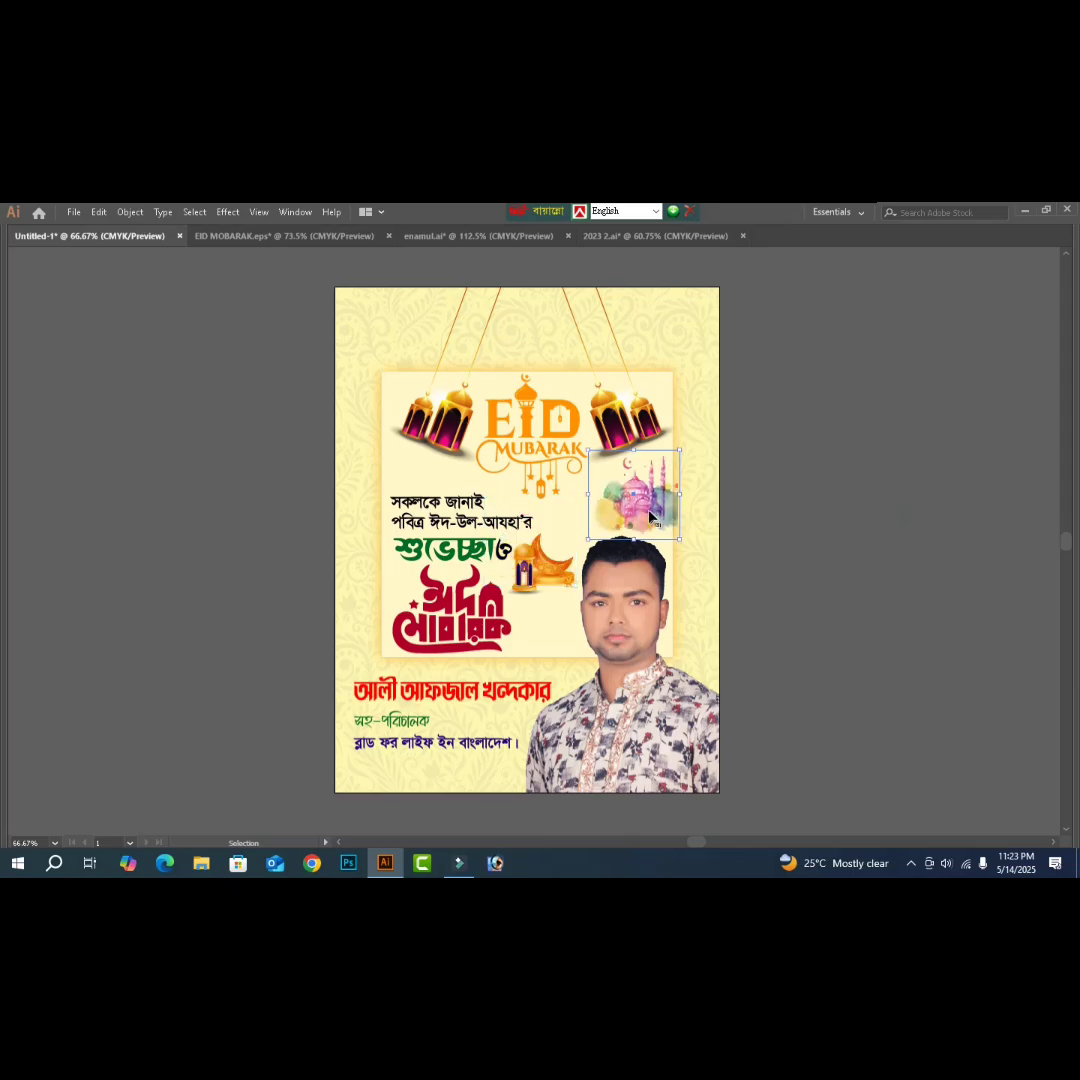
key("ctrl+shift+a")
left_click(831, 538)
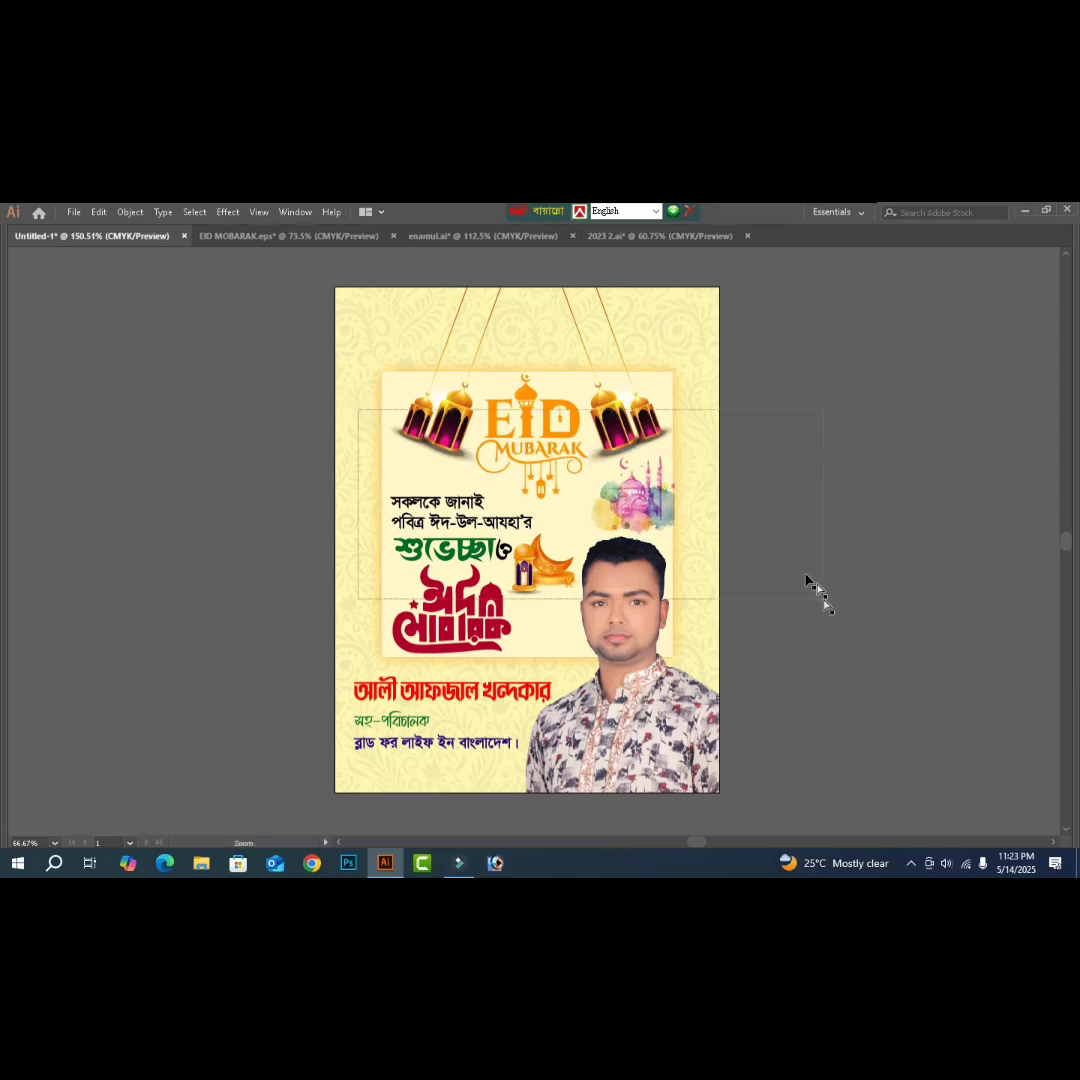
- Release both clipping masks from the watercolor mosque image
scroll(812, 586, "up", 4)
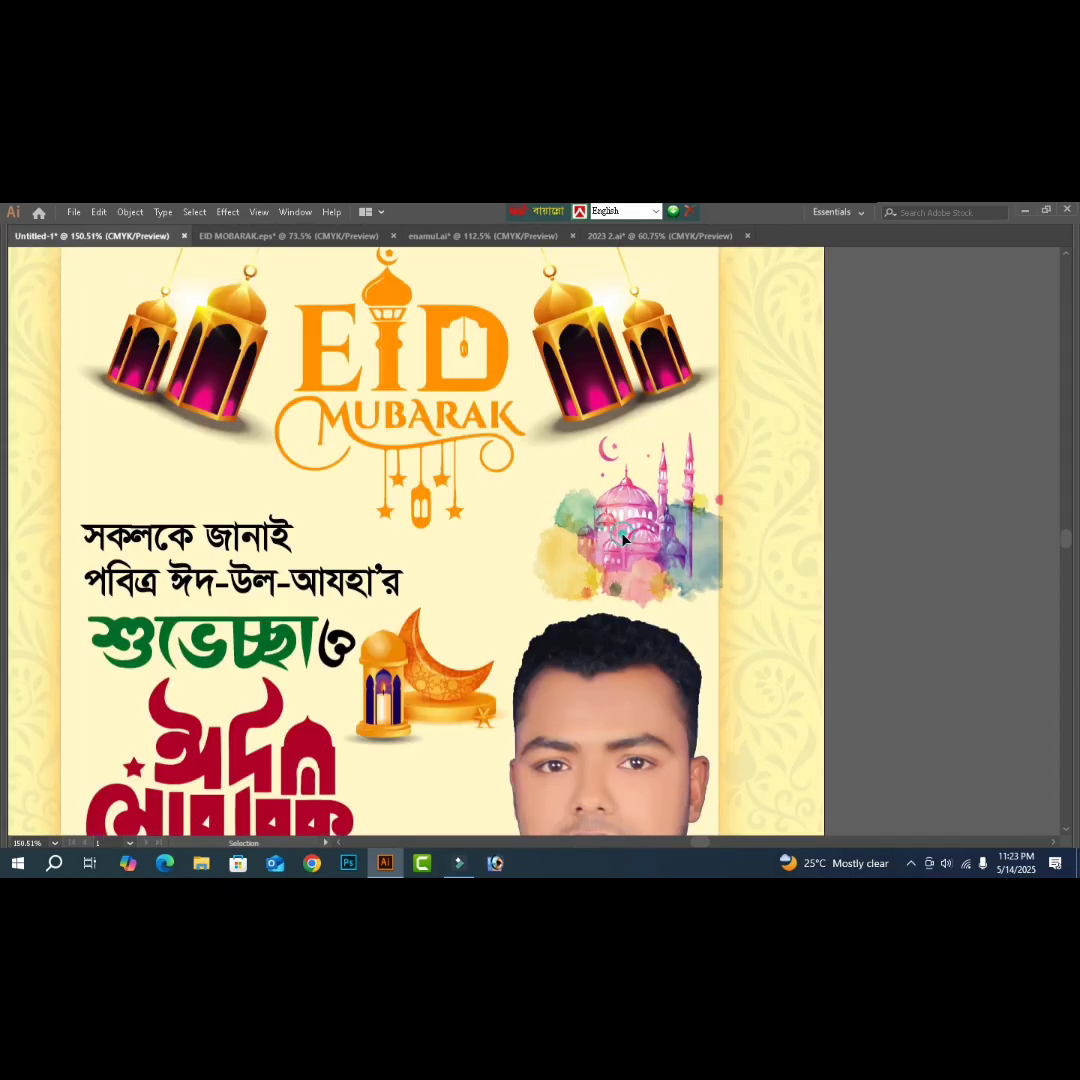
left_click(608, 537)
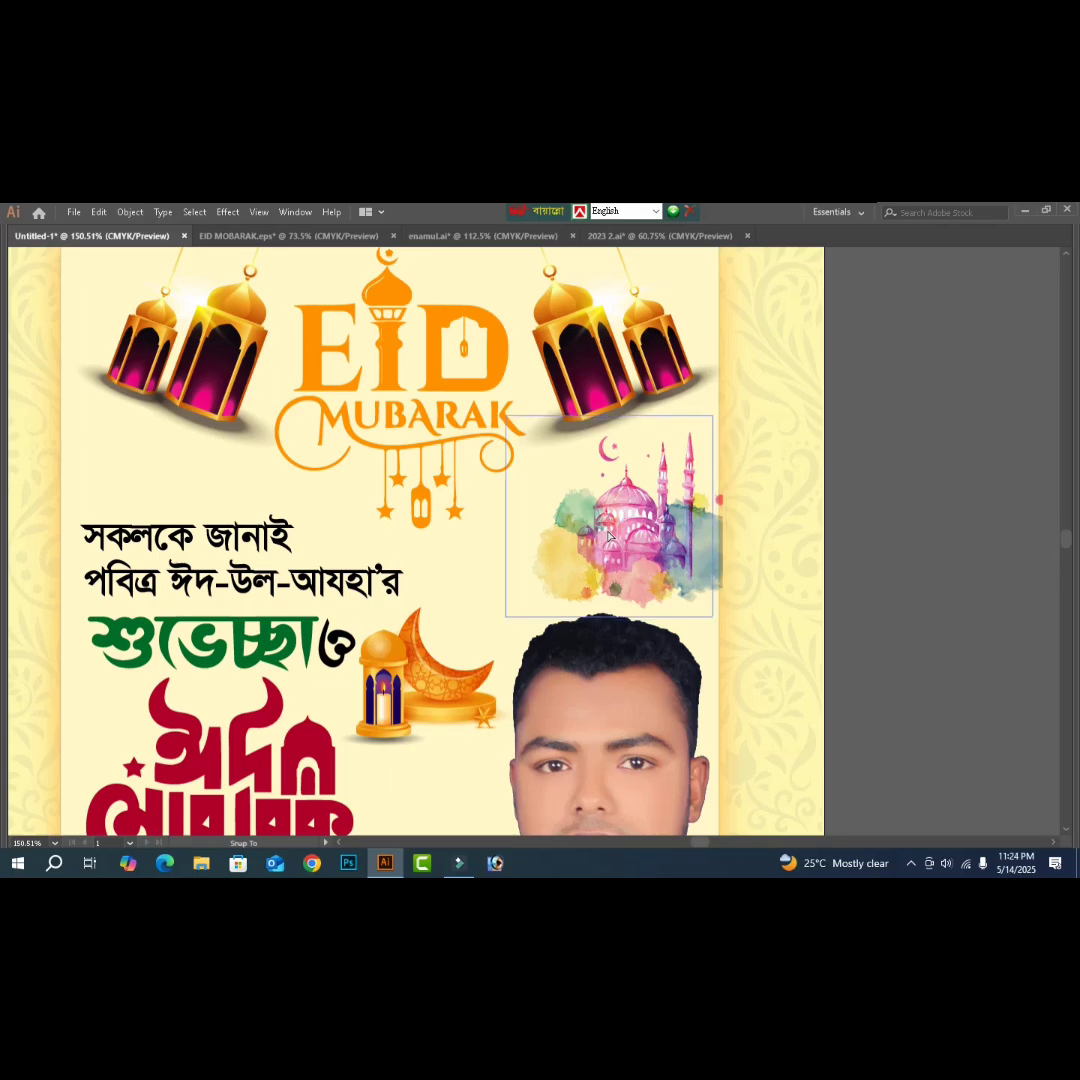
left_click_drag(608, 537, 606, 536)
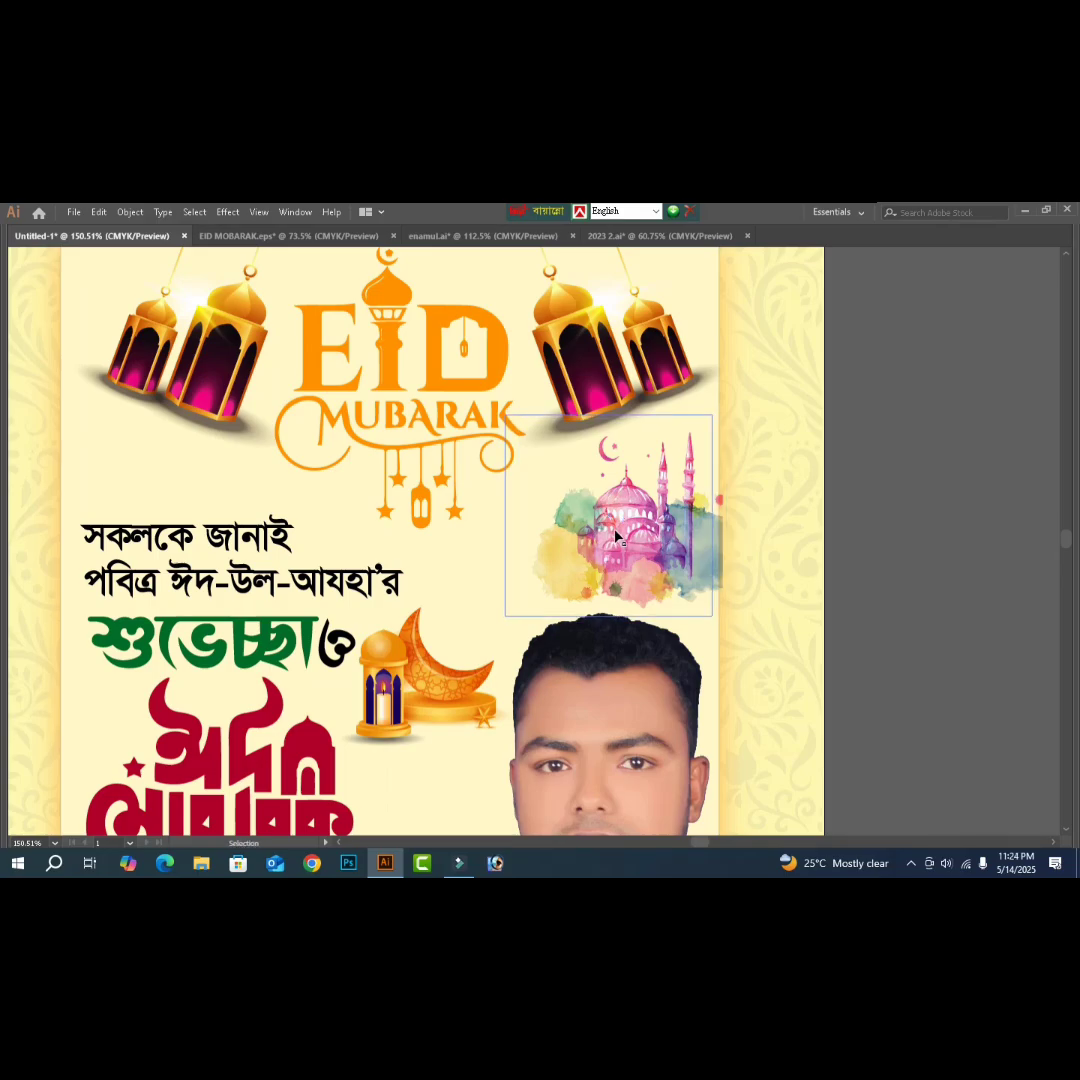
right_click(615, 537)
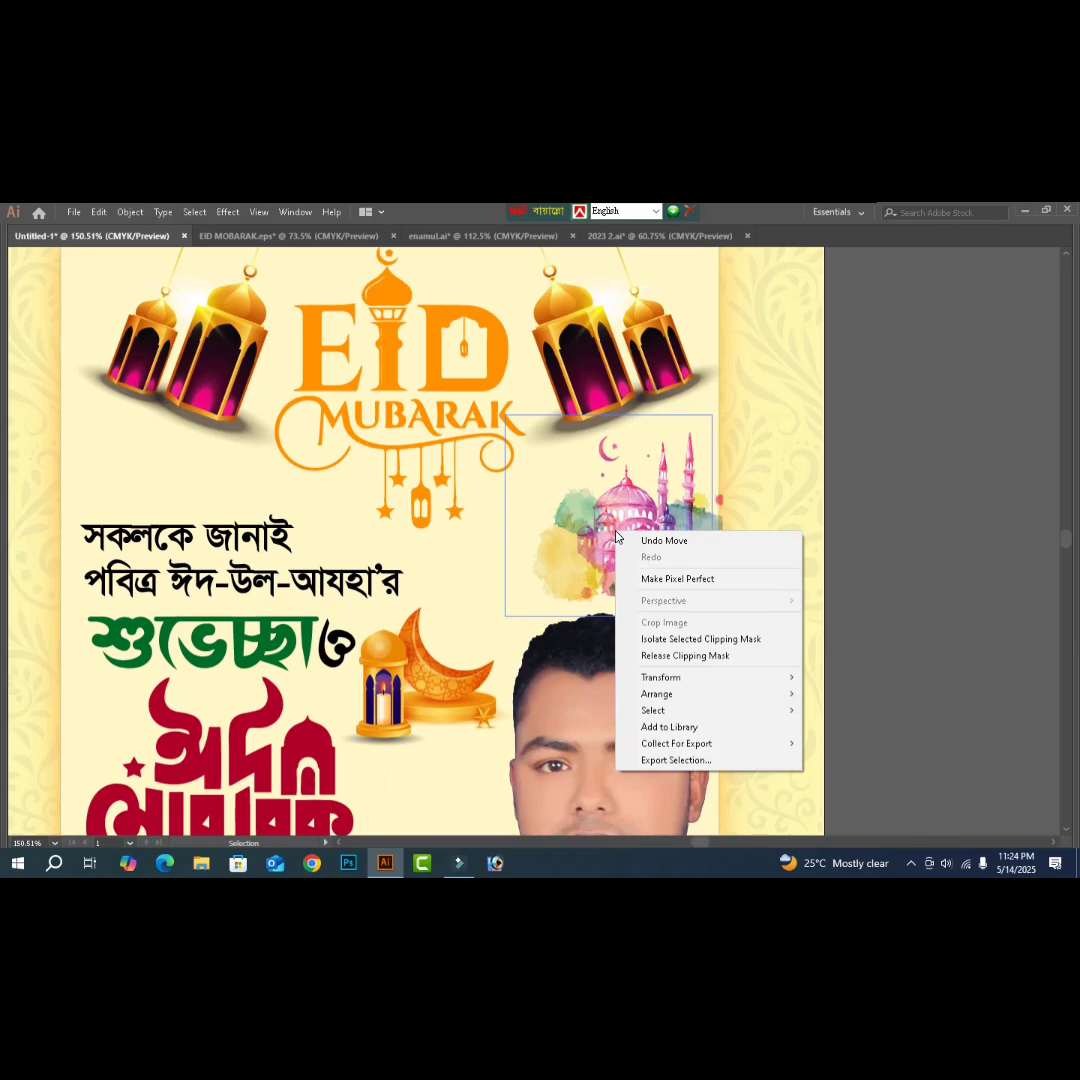
left_click(686, 656)
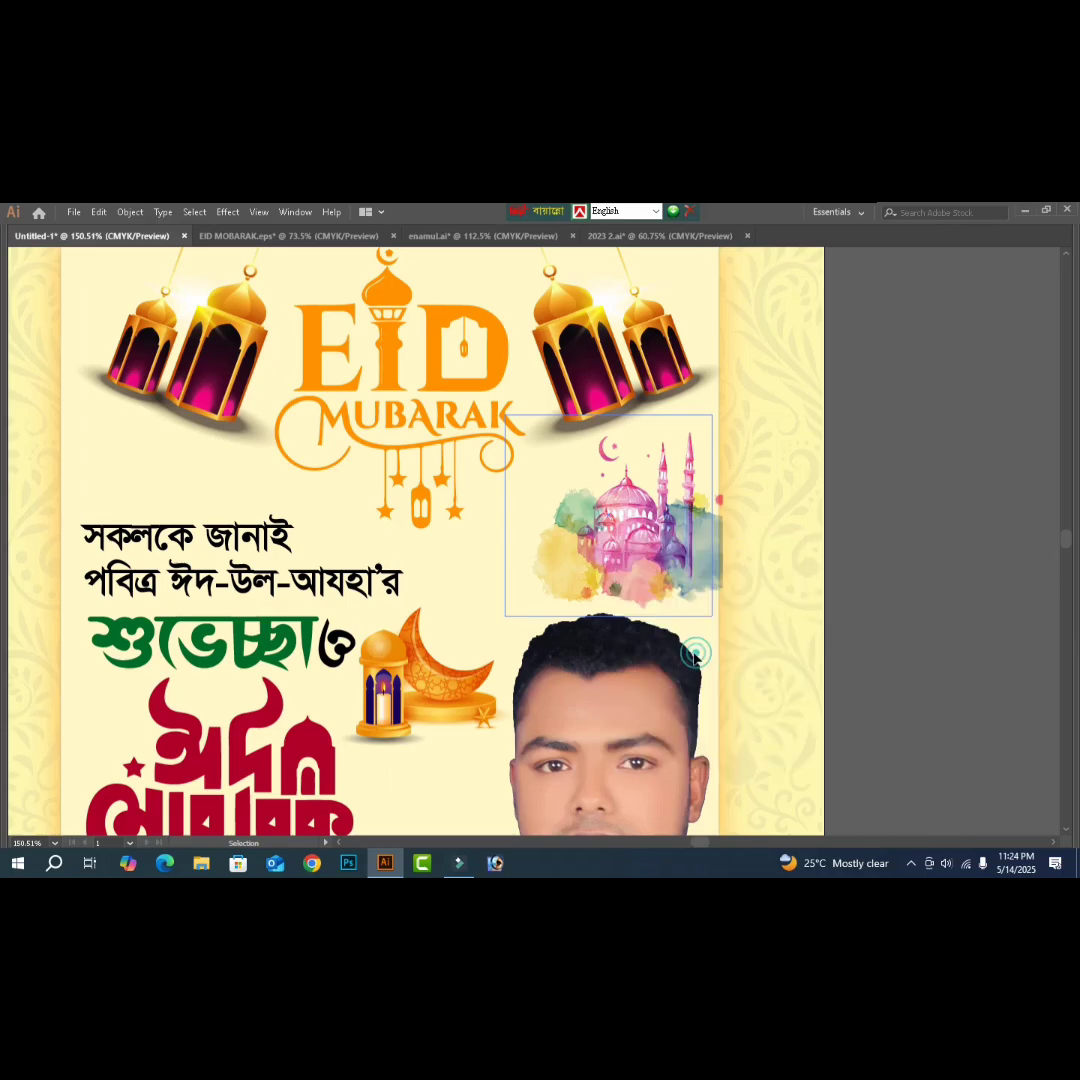
left_click(910, 601)
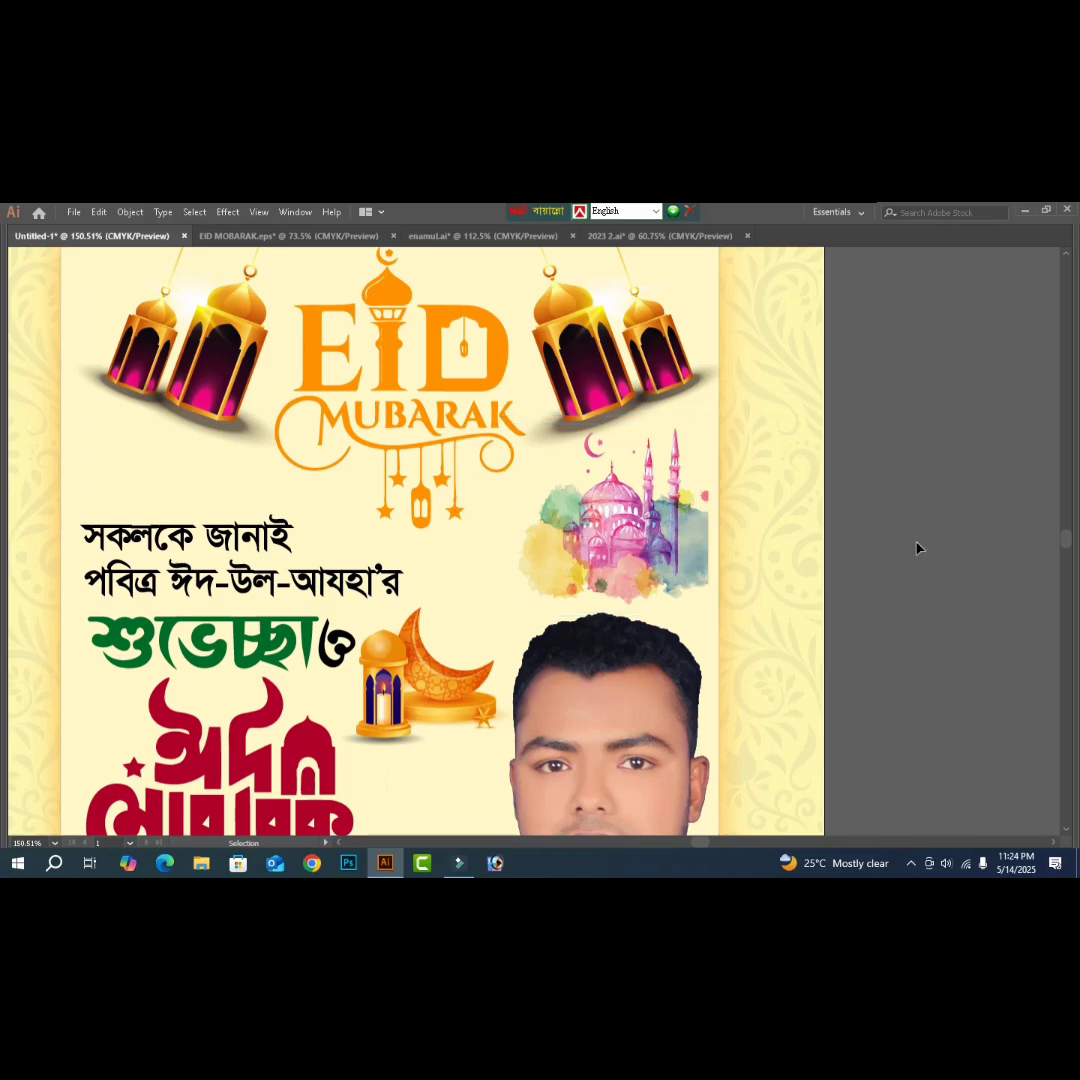
right_click(655, 550)
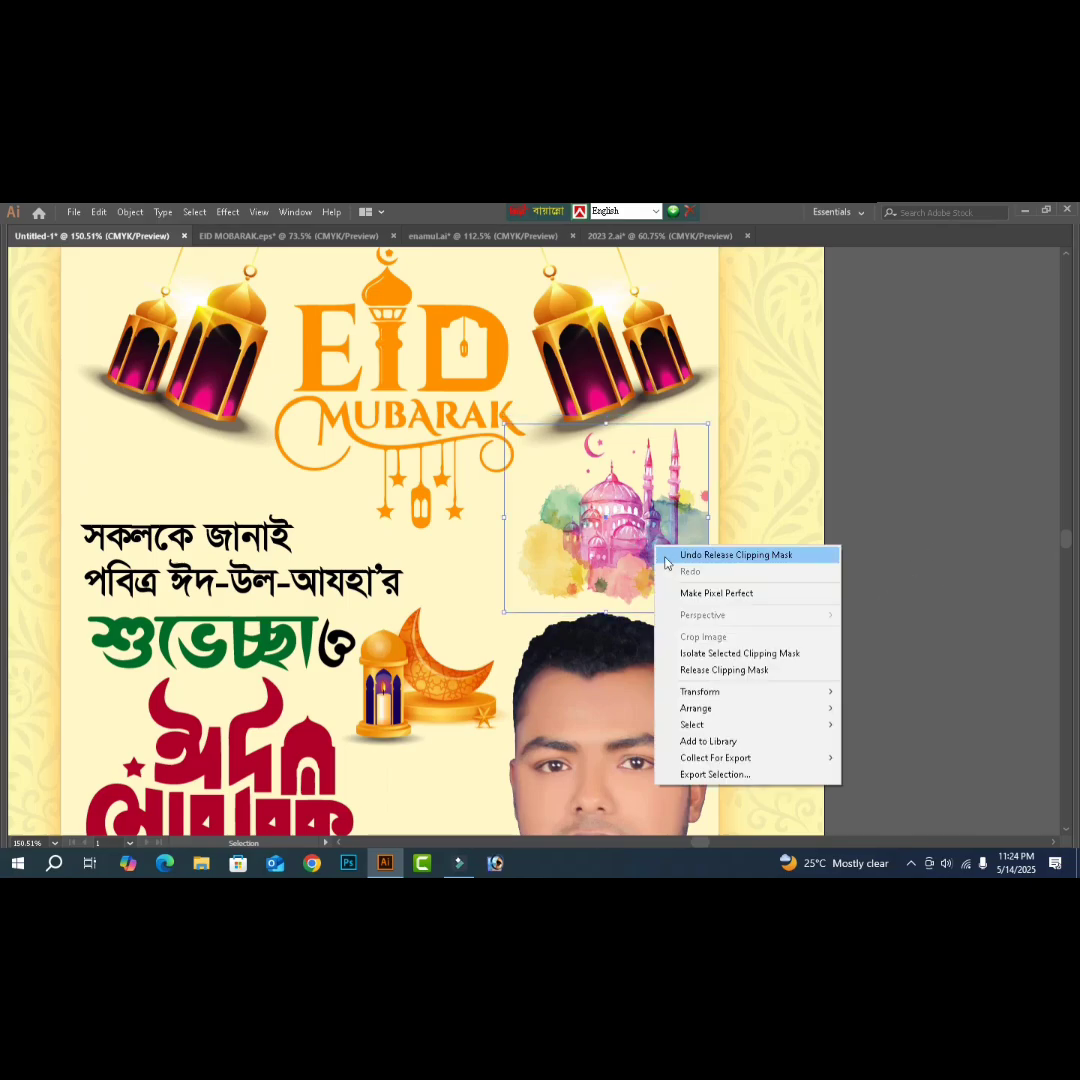
left_click(724, 672)
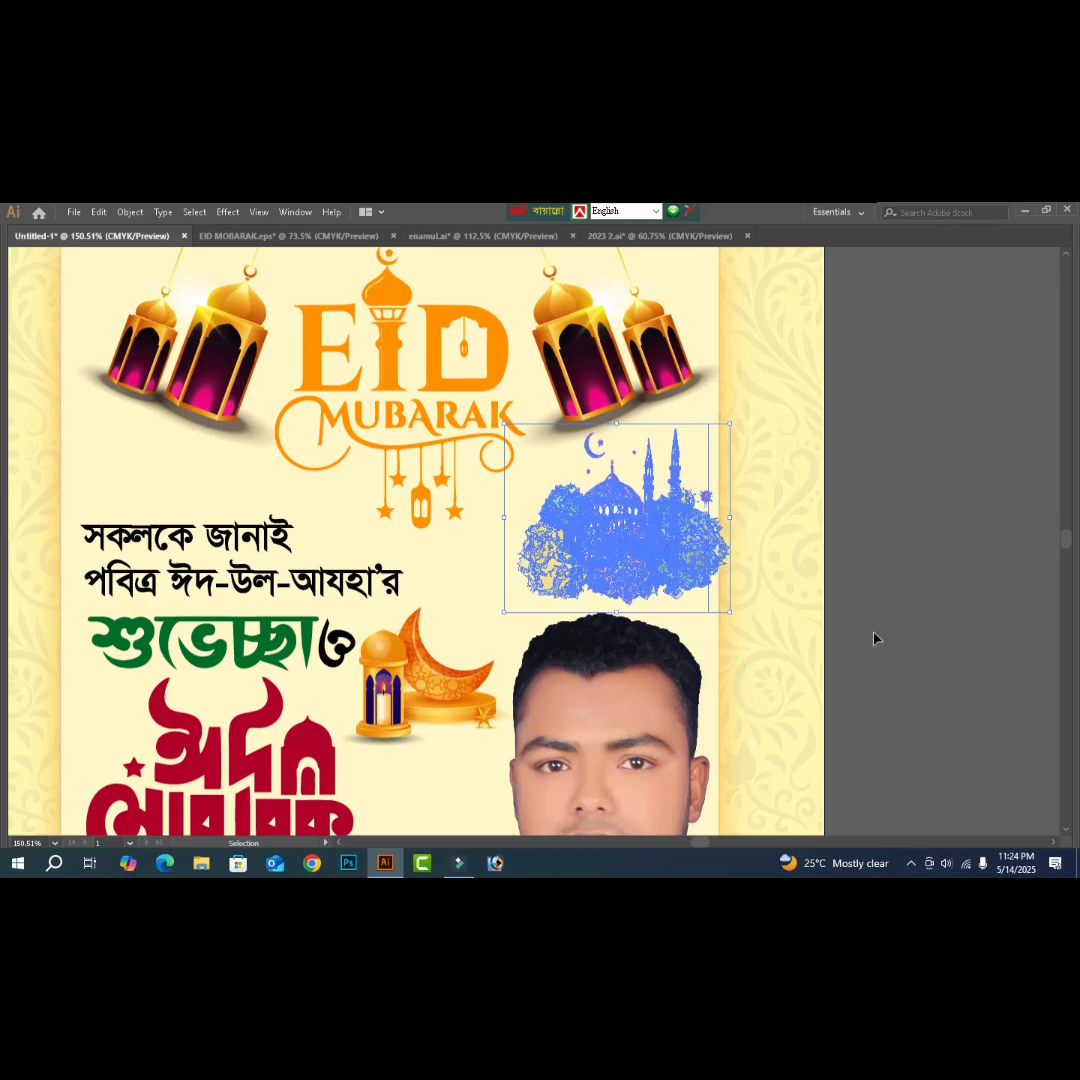
left_click(958, 620)
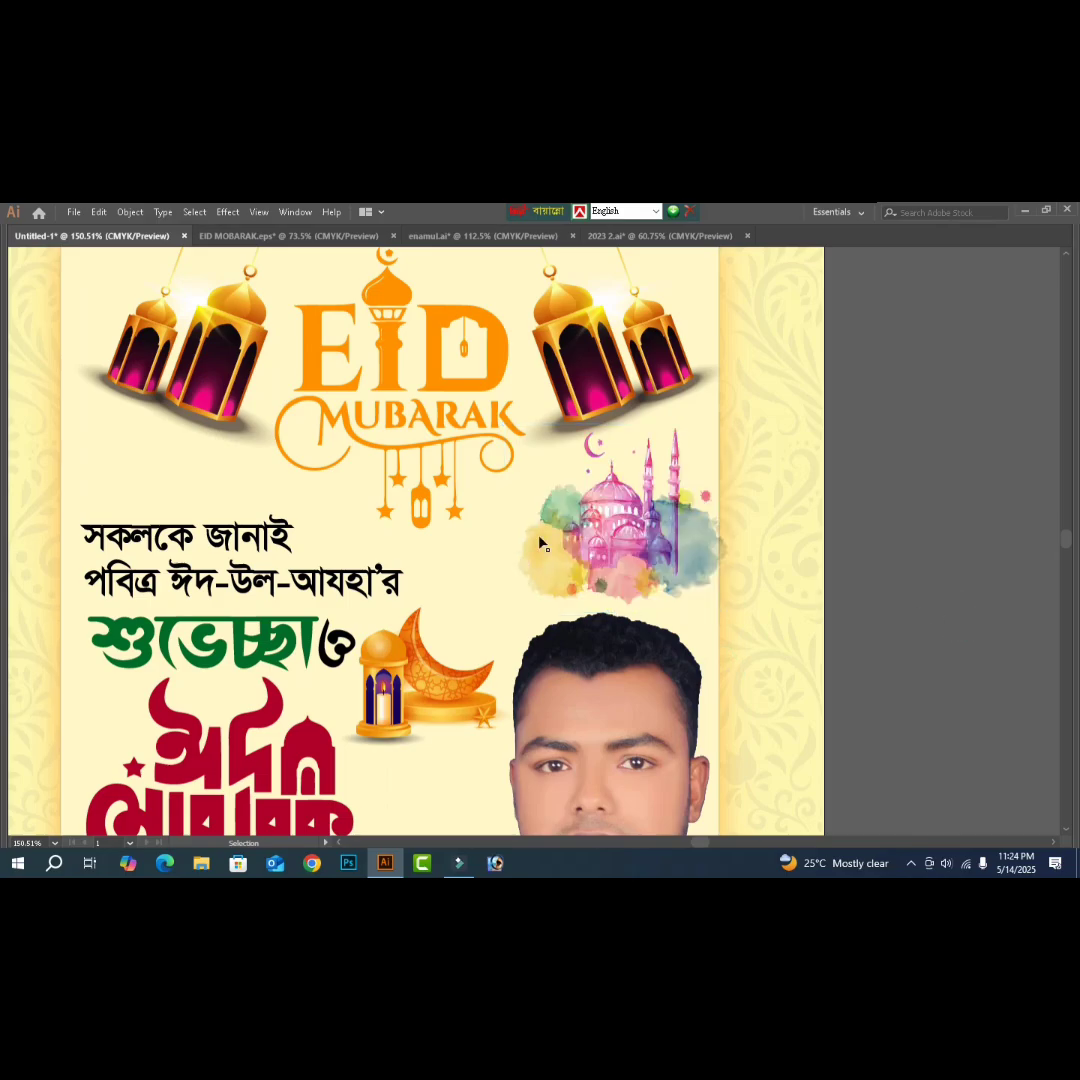
- Shift the unclipped mosque slightly left and fit the whole poster in the window
left_click(596, 543)
left_click_drag(594, 543, 587, 546)
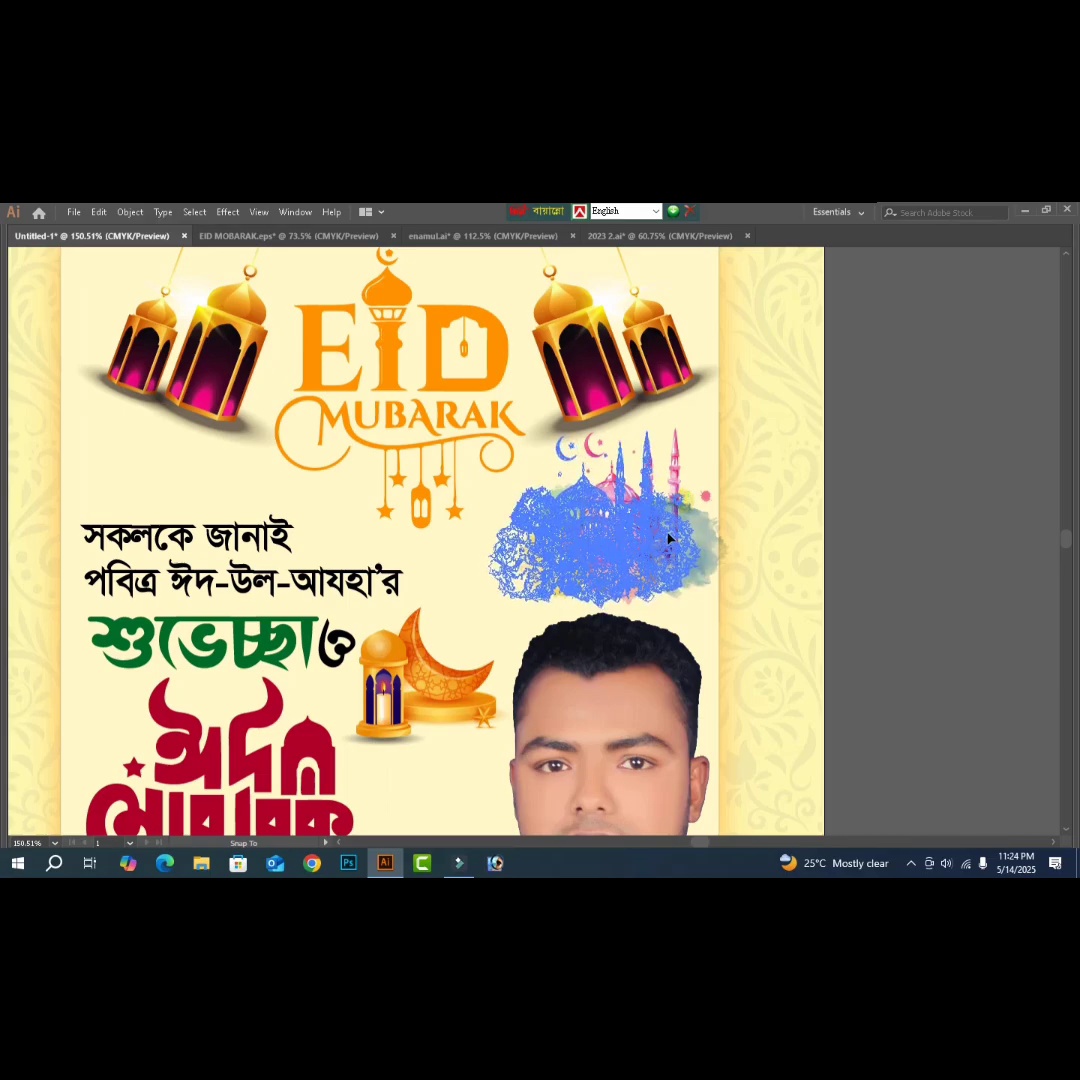
left_click(903, 554)
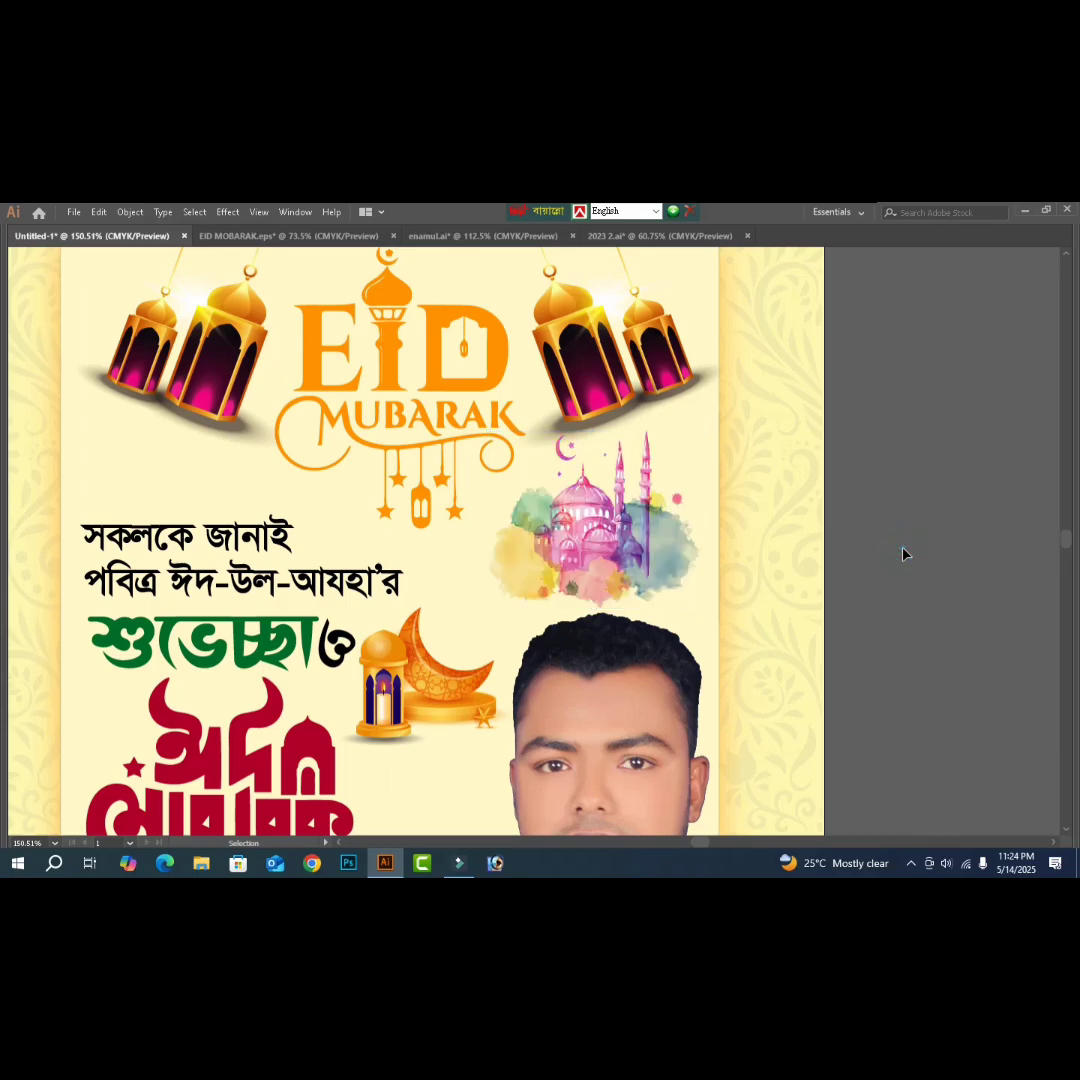
key("a")
key("ctrl+0")
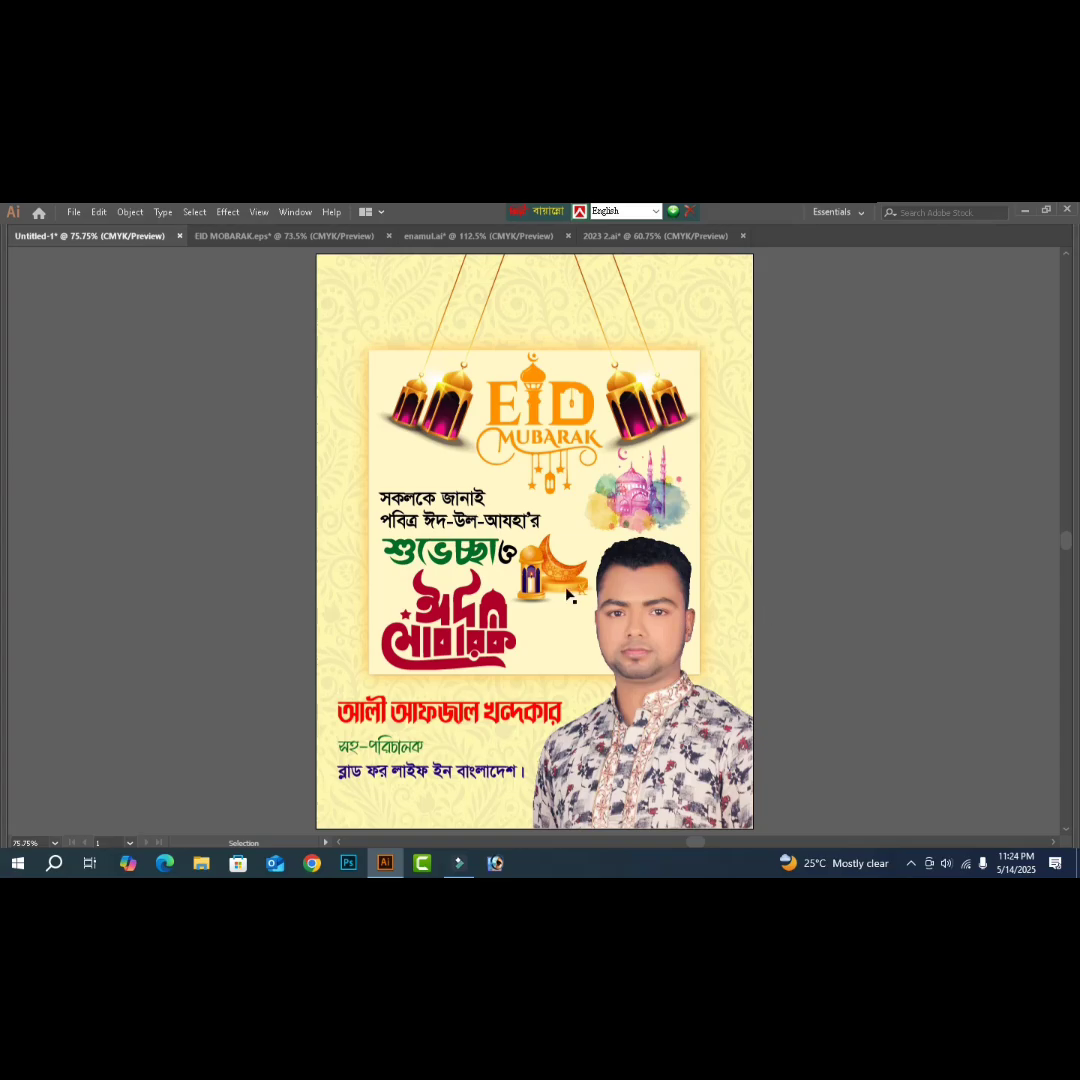
- Nudge the moon-and-lantern artwork slightly upward, deselect it, and show the panels
mouse_move(536, 601)
left_mouse_down()
mouse_move(545, 612)
mouse_move(539, 594)
left_mouse_up()
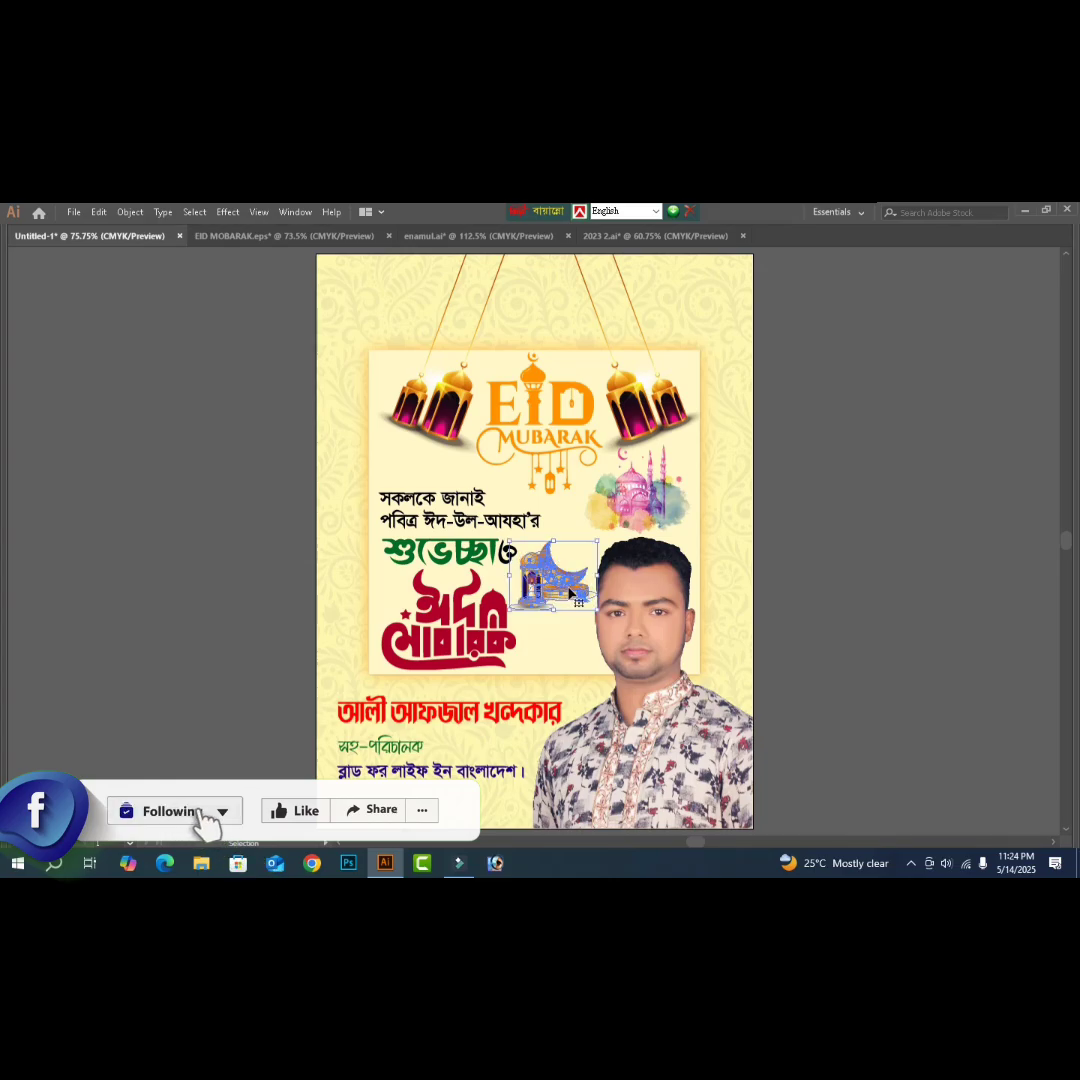
key("a")
left_click(745, 570)
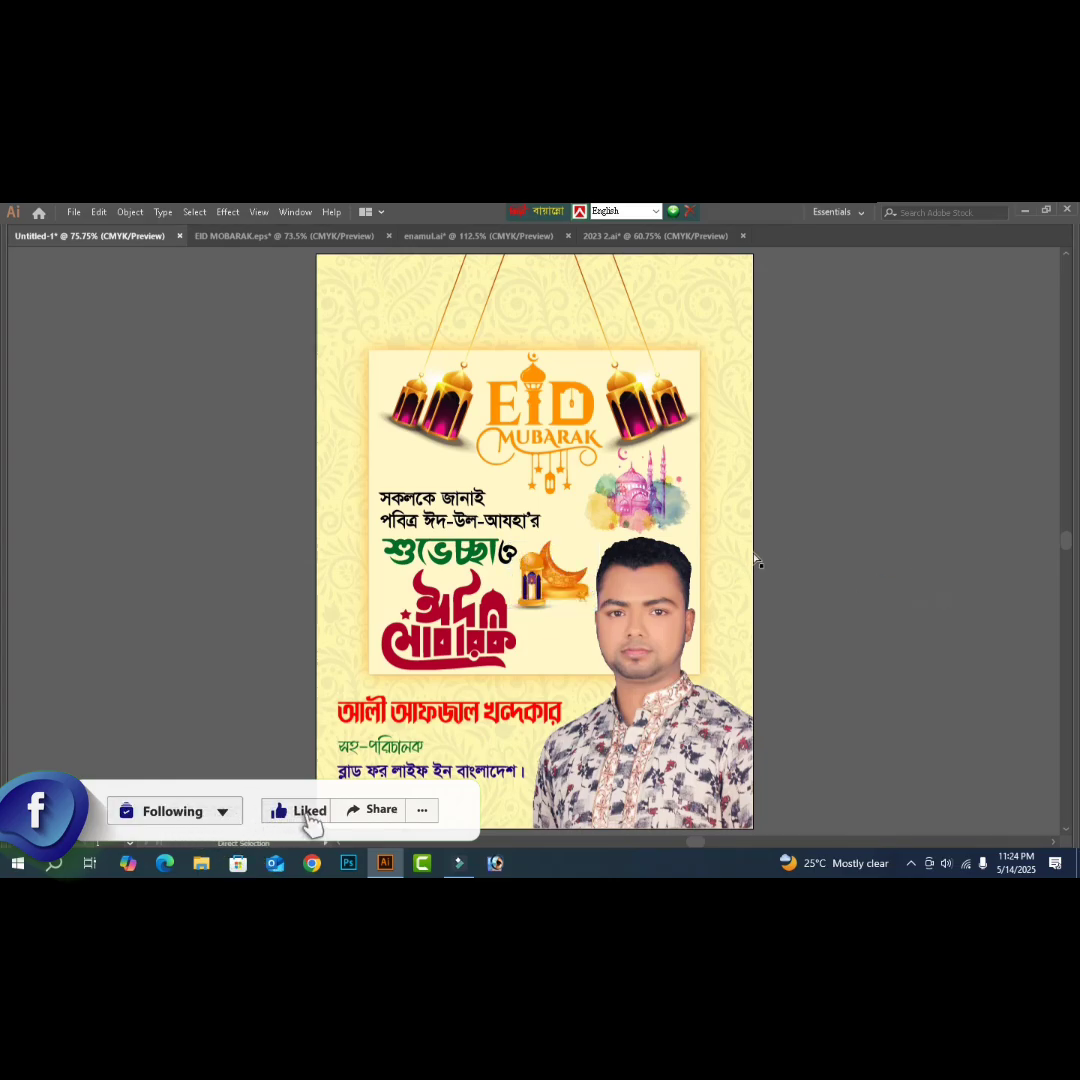
key("Tab")
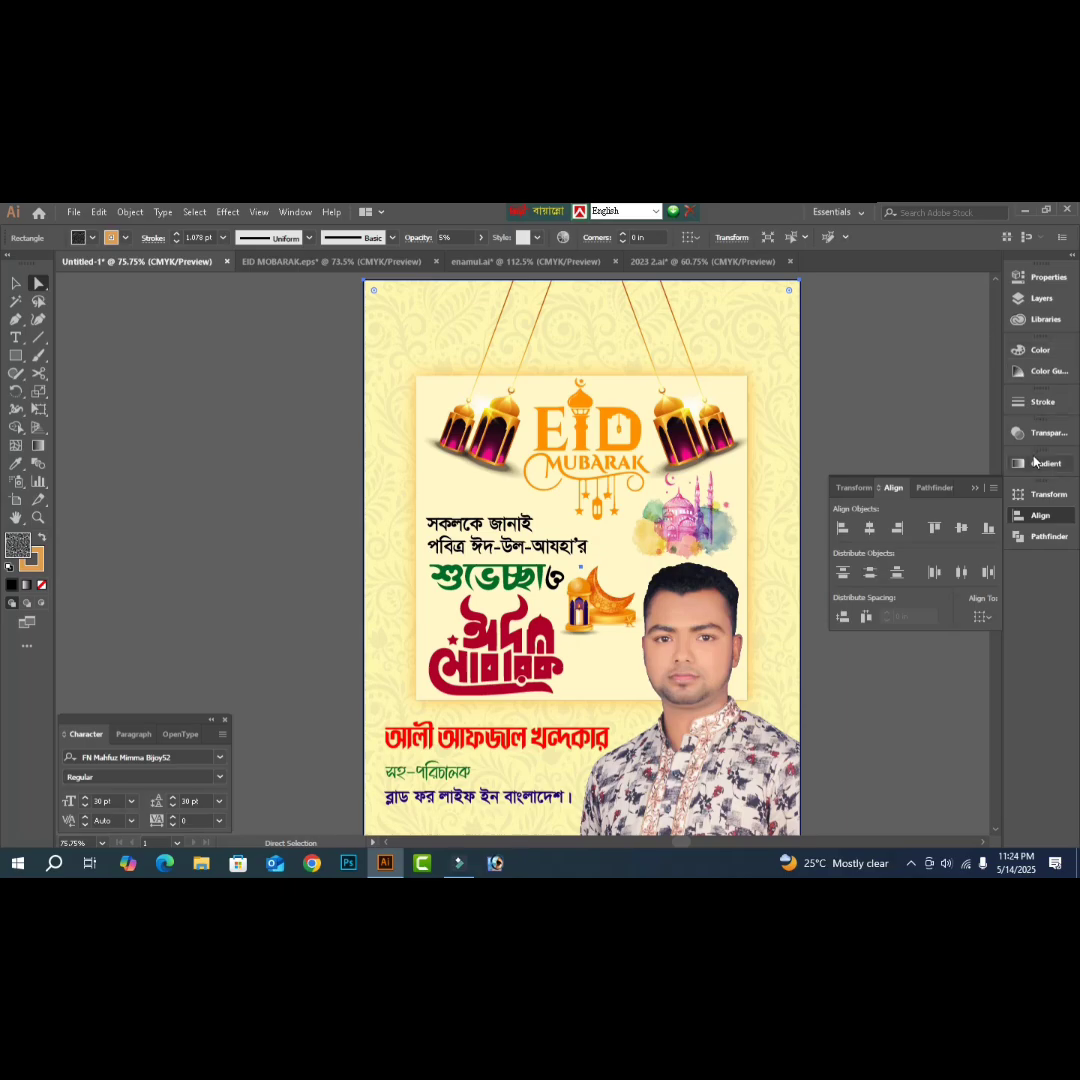
- Set the floral background rectangle's fill to C0 M0 Y32 K0 in the Color panel
left_click(1038, 352)
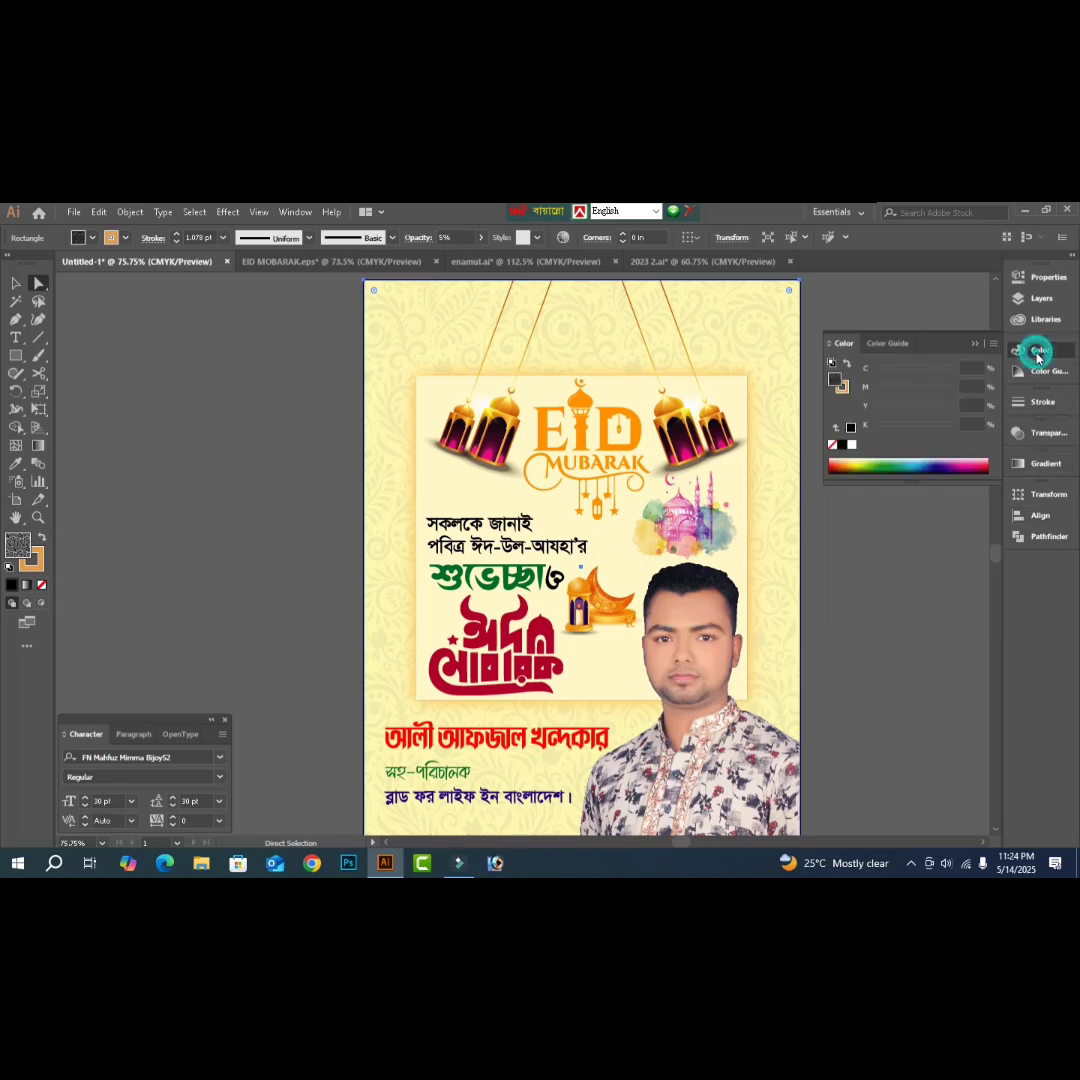
left_click(902, 571)
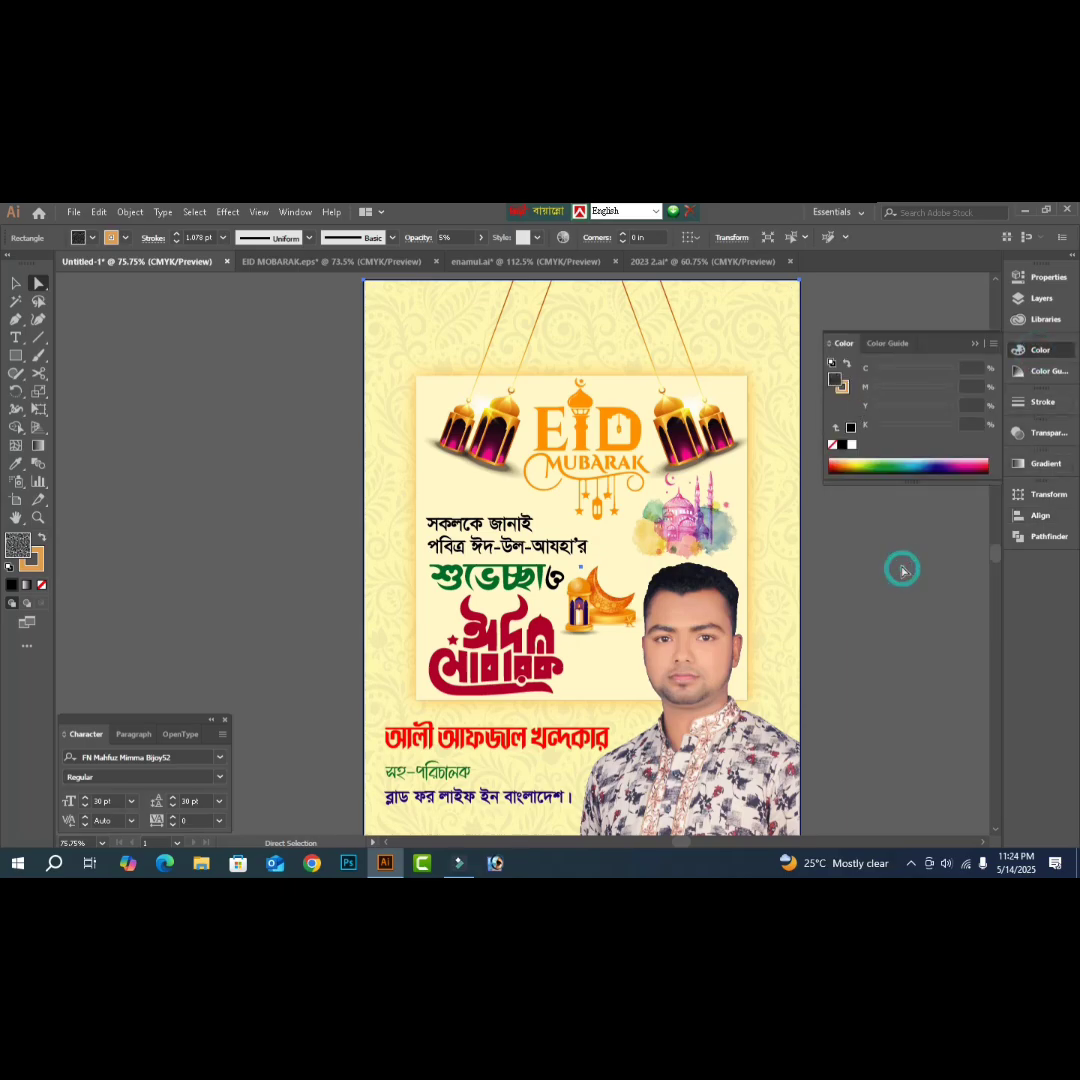
key("v")
left_click(783, 560)
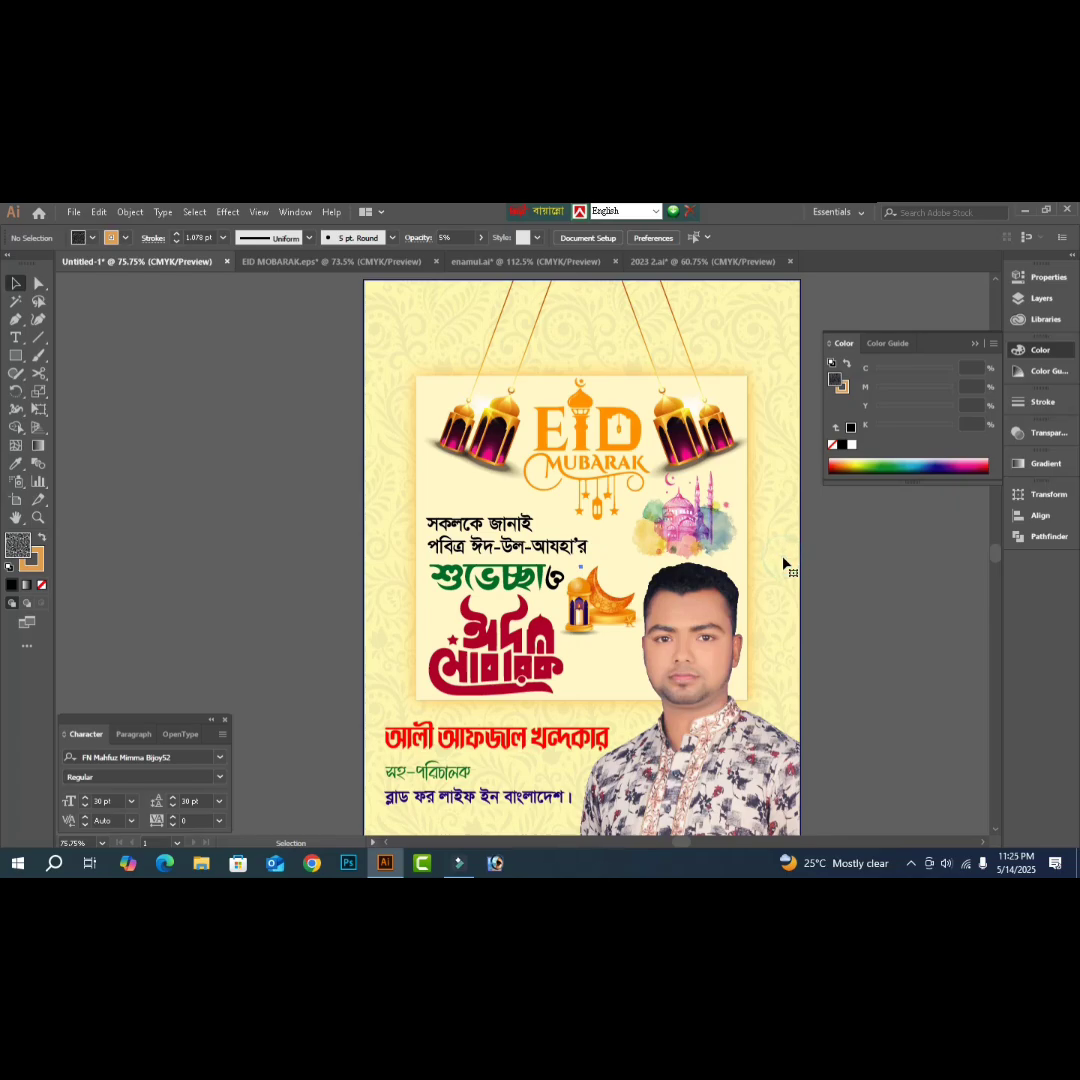
key("a")
left_click(783, 563)
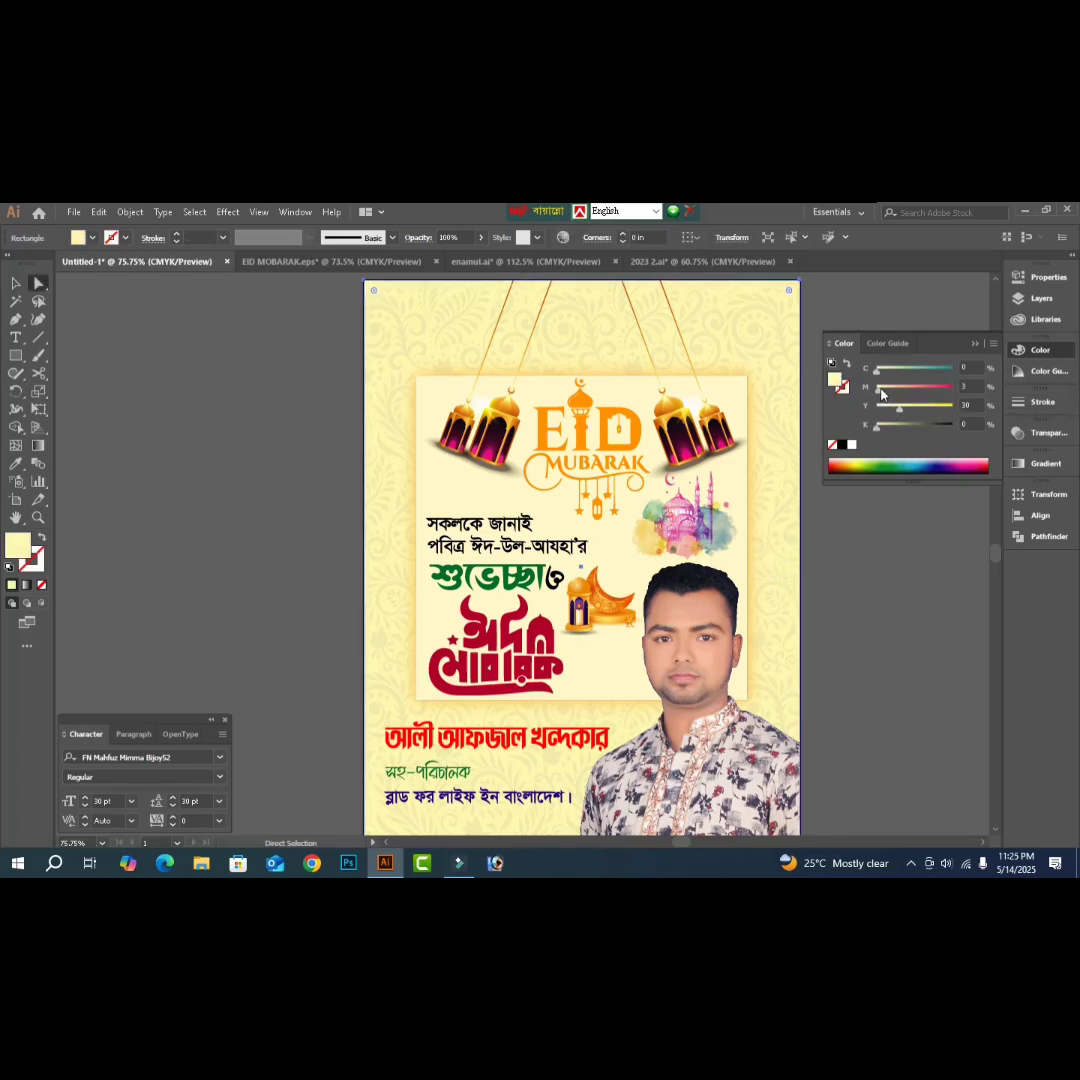
left_click(884, 394)
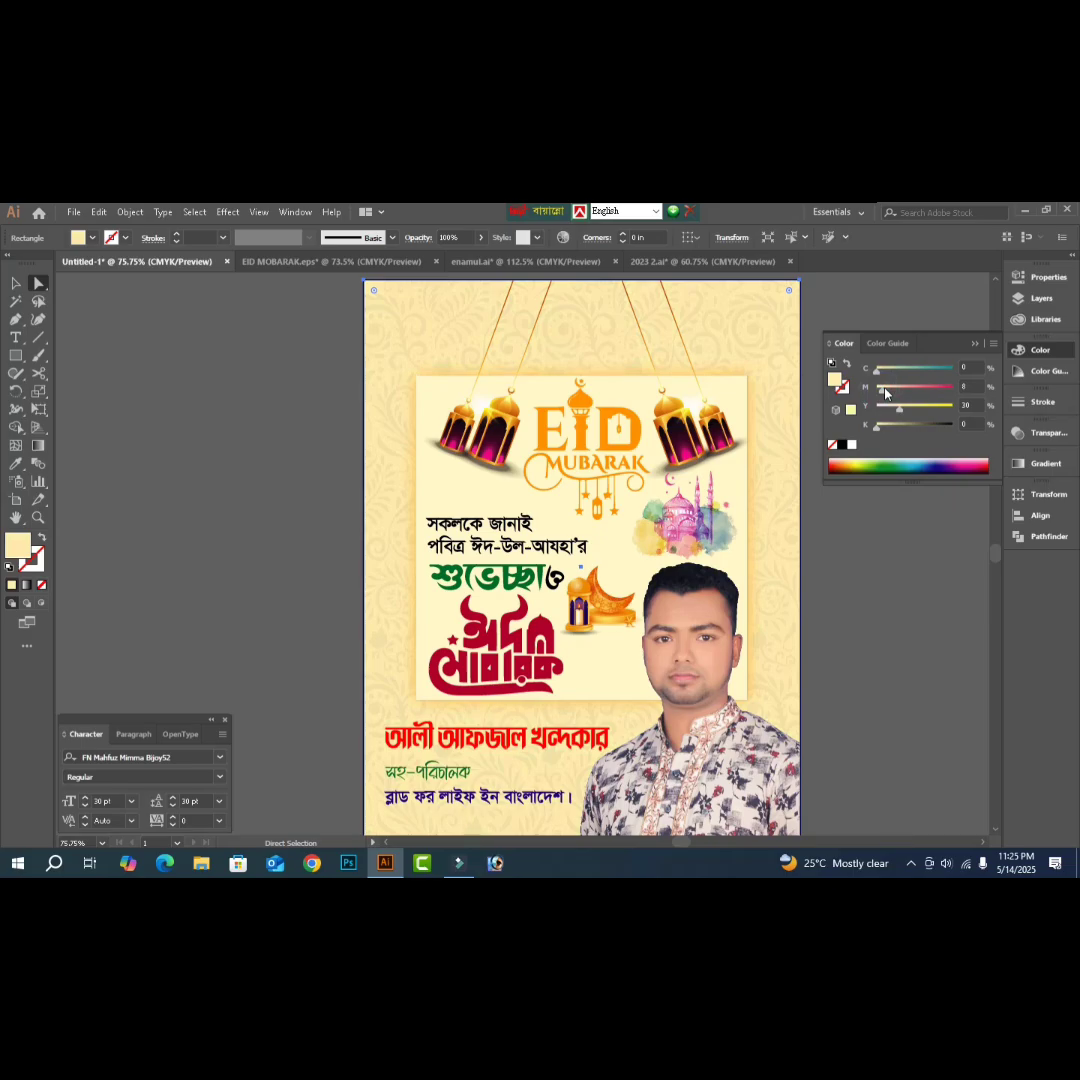
left_click_drag(884, 394, 907, 406)
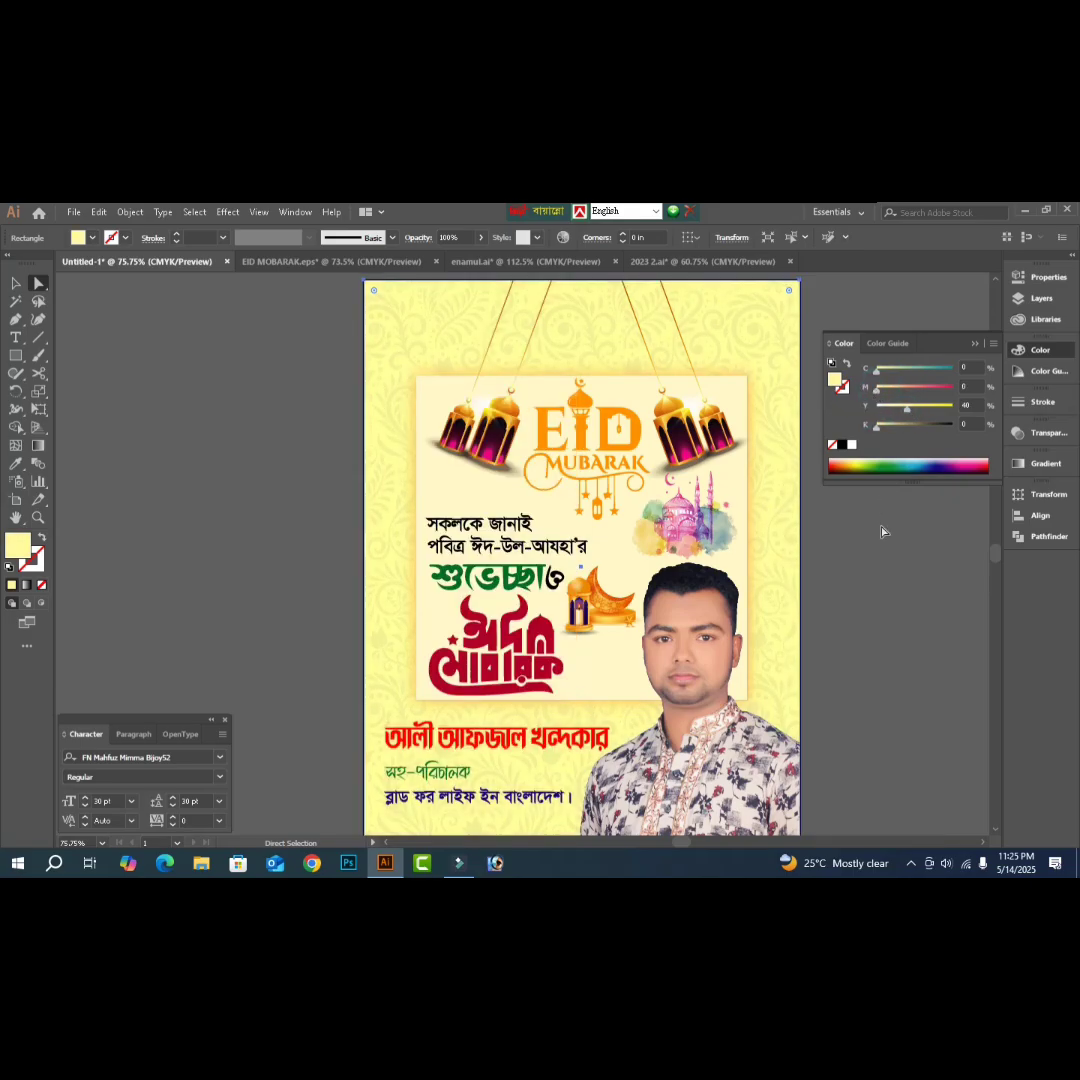
left_click(903, 410)
left_click(900, 408)
key("Tab")
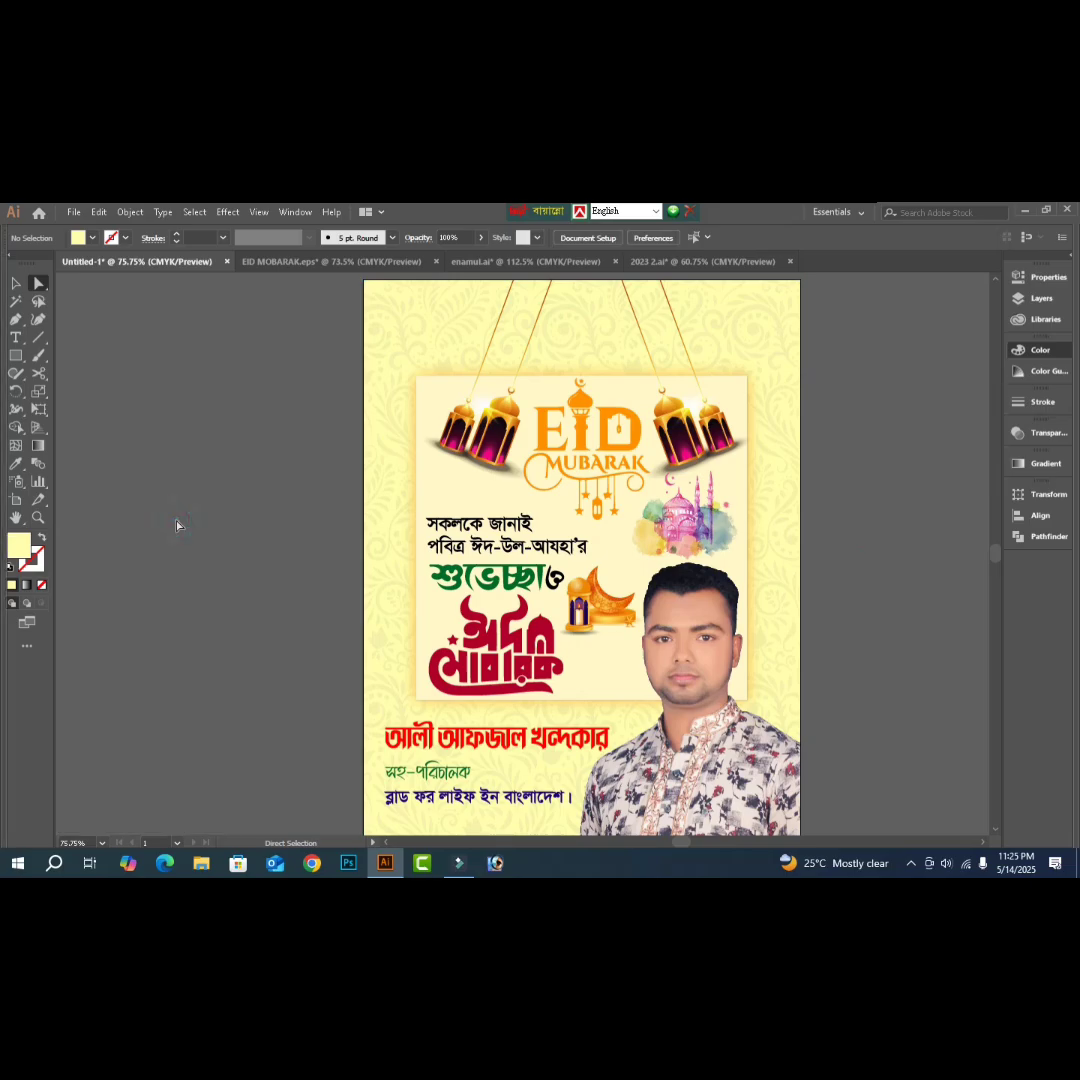
- Stretch the EID MUBARAK logo group slightly downward so its ornaments reach closer to the greeting
key("a")
key("ctrl+0")
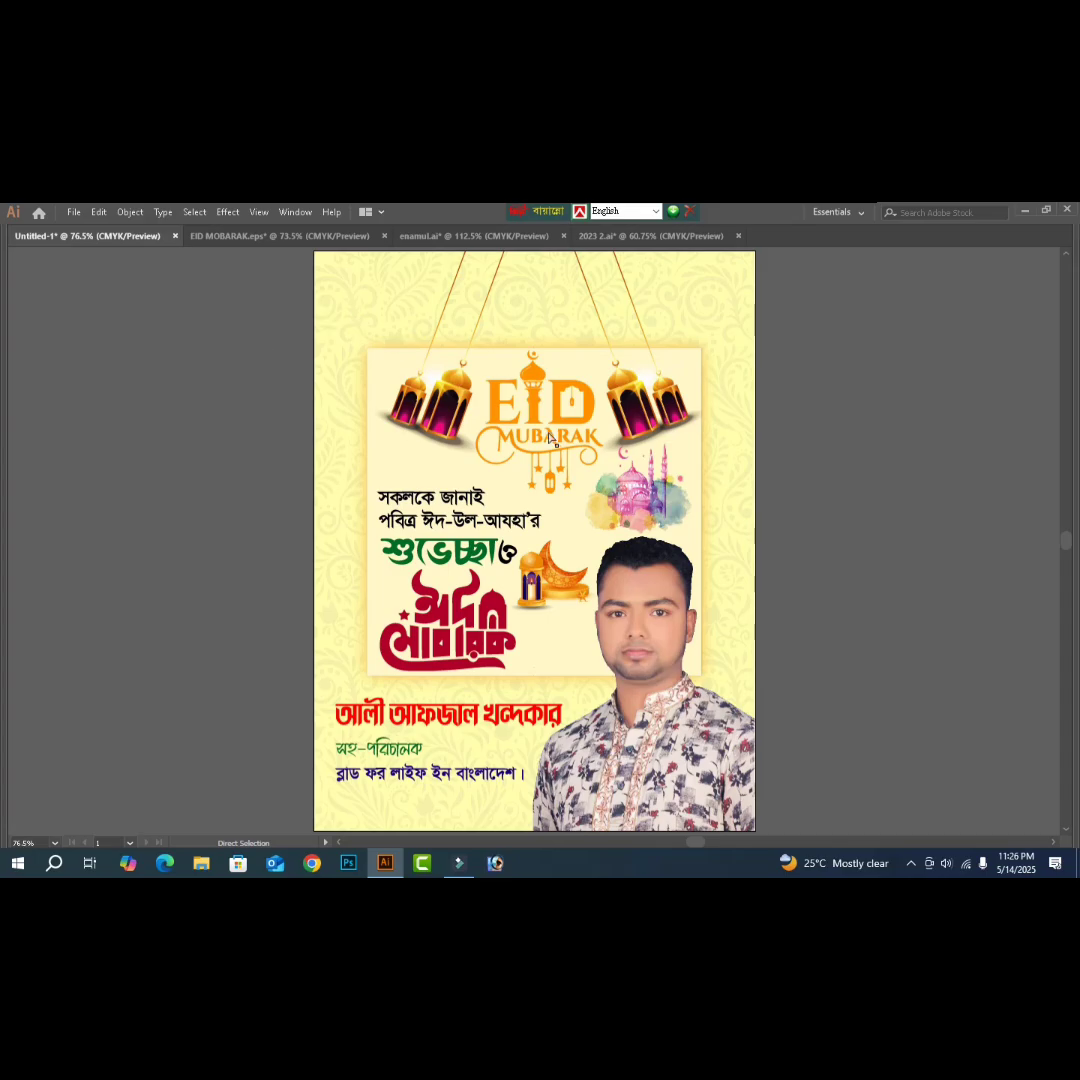
key("v")
left_click(538, 416)
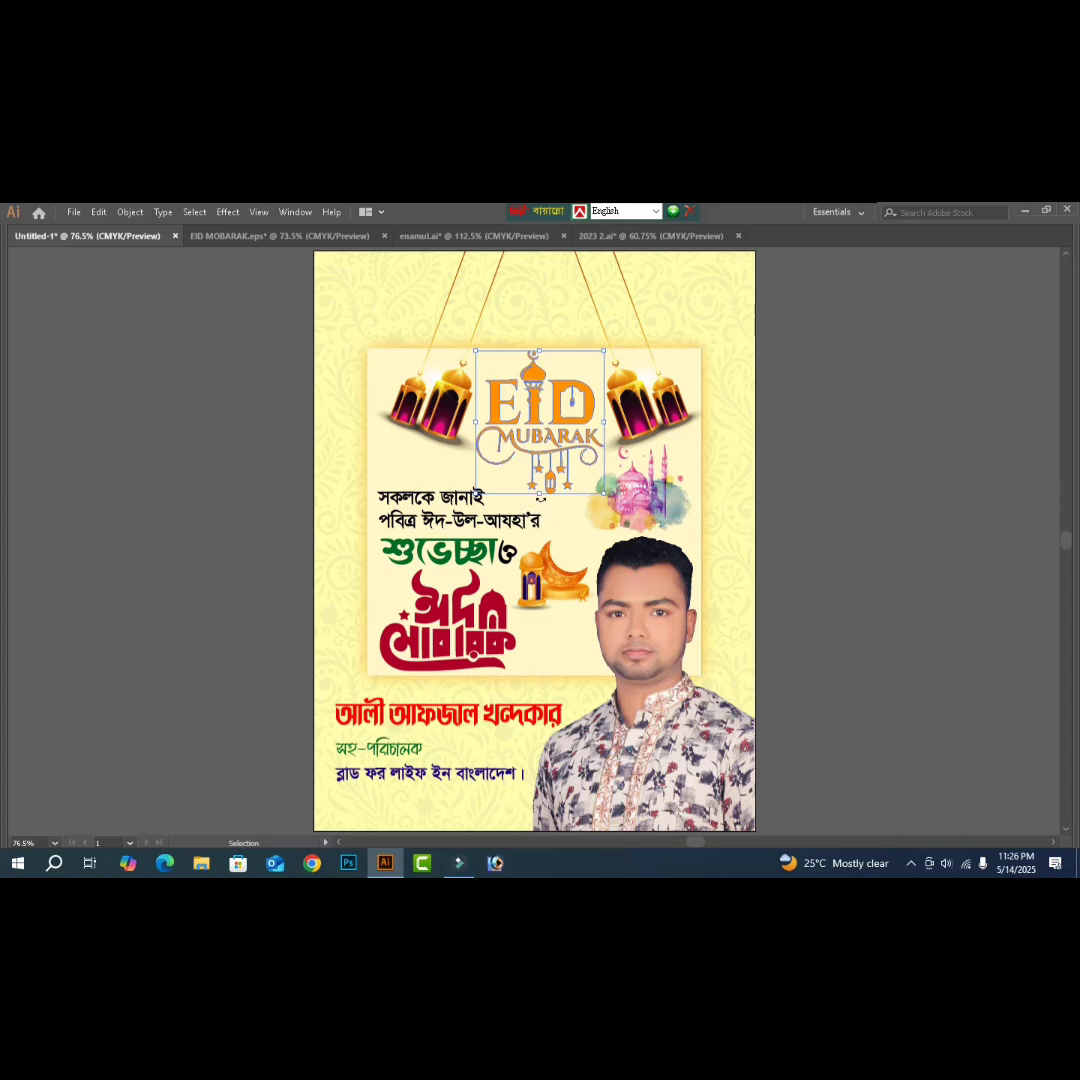
left_click_drag(539, 493, 540, 500)
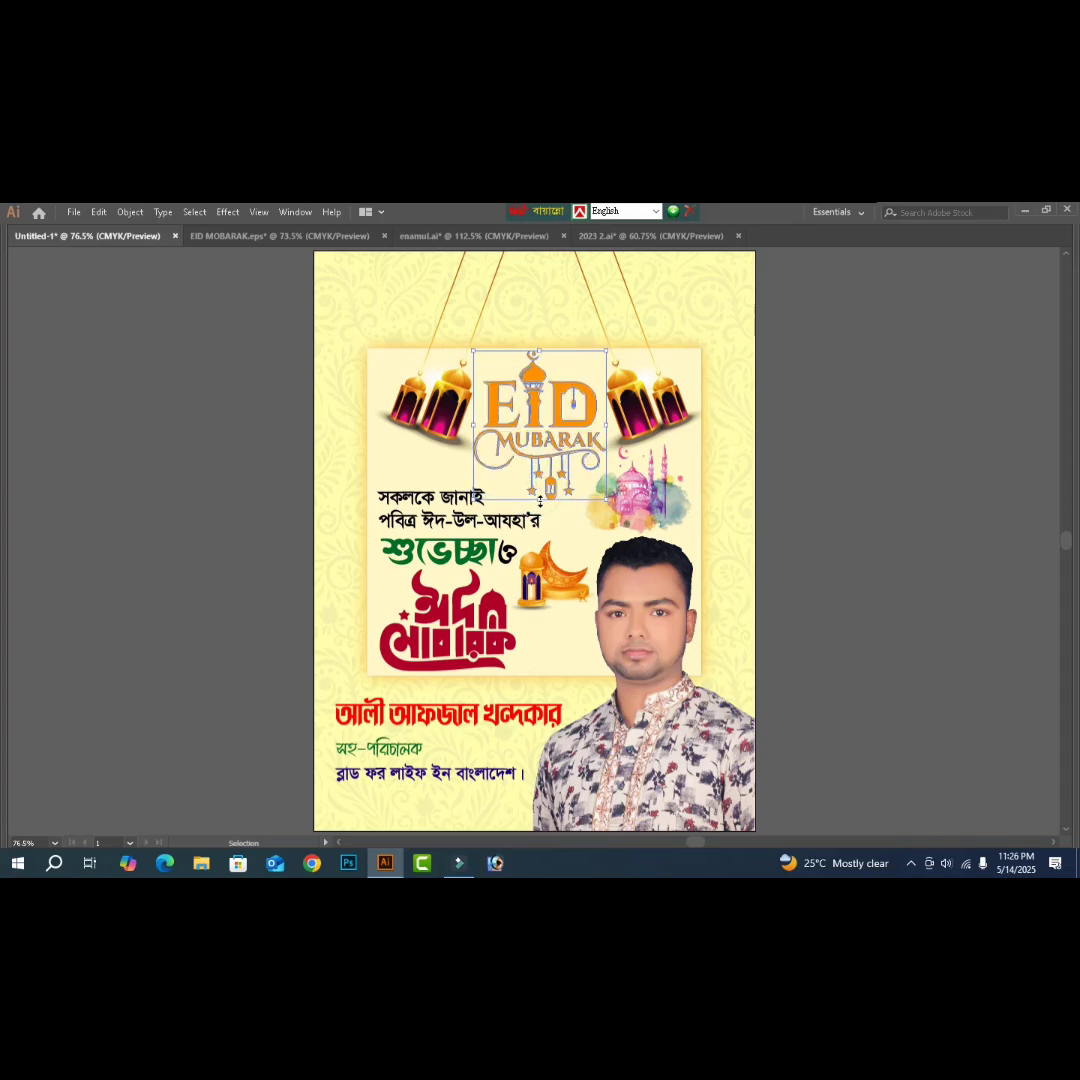
left_click(845, 500)
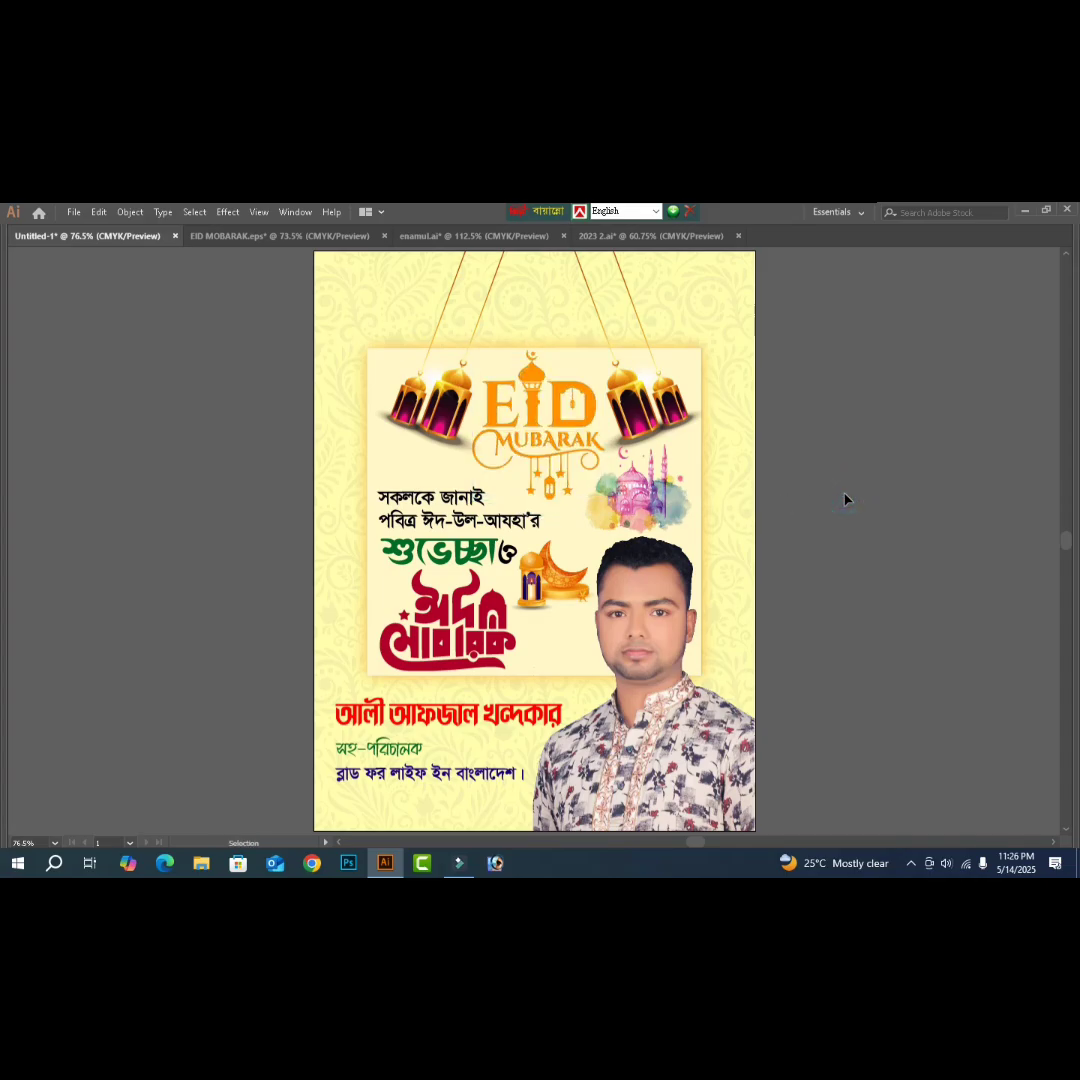